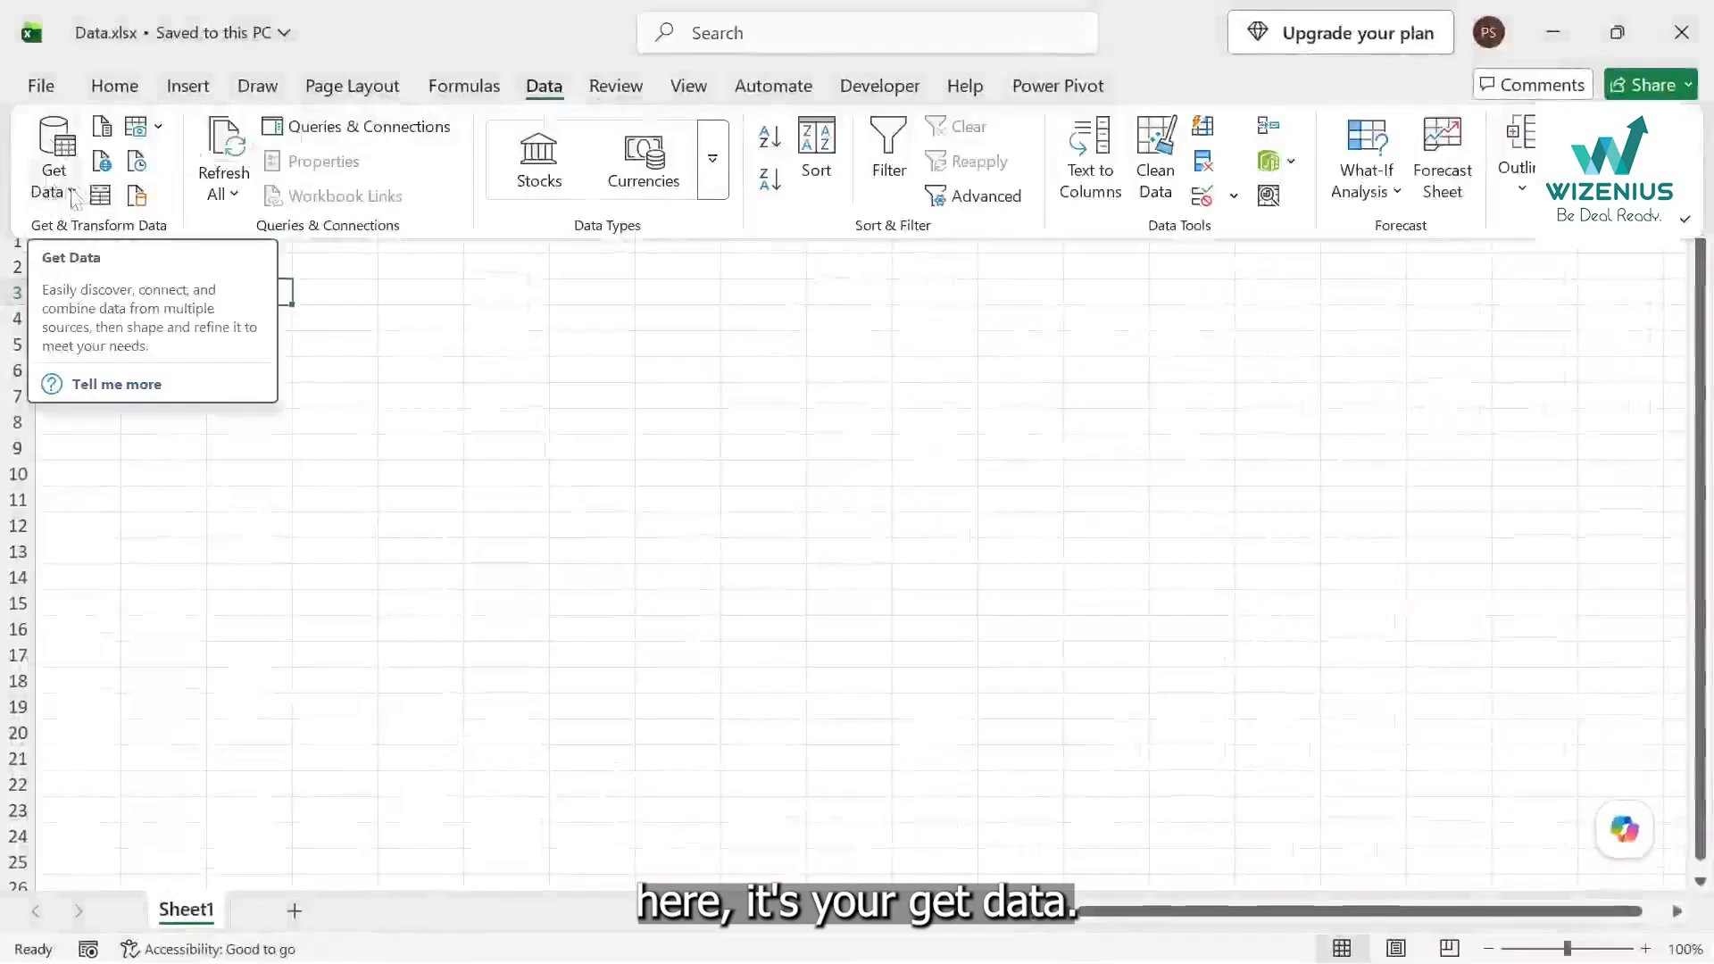
Start a data import from a PDF file and choose Annual Report 2023-24.pdf in the IEX Model folder.
left_click(71, 193)
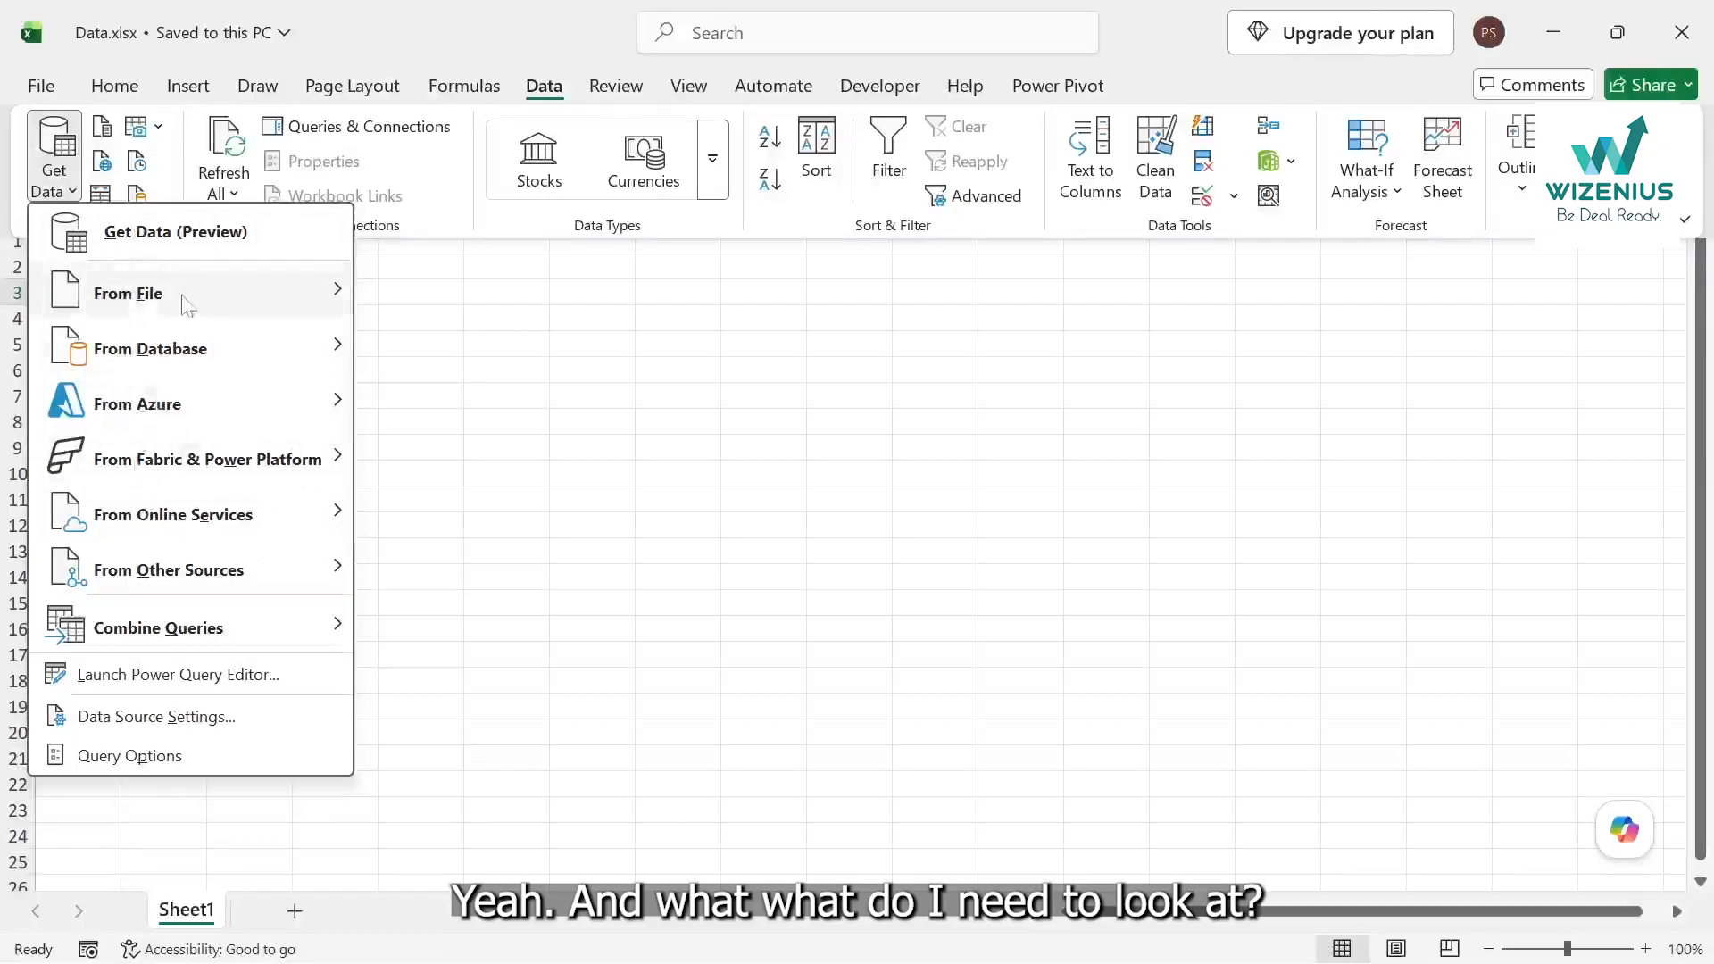
mouse_move(256, 307)
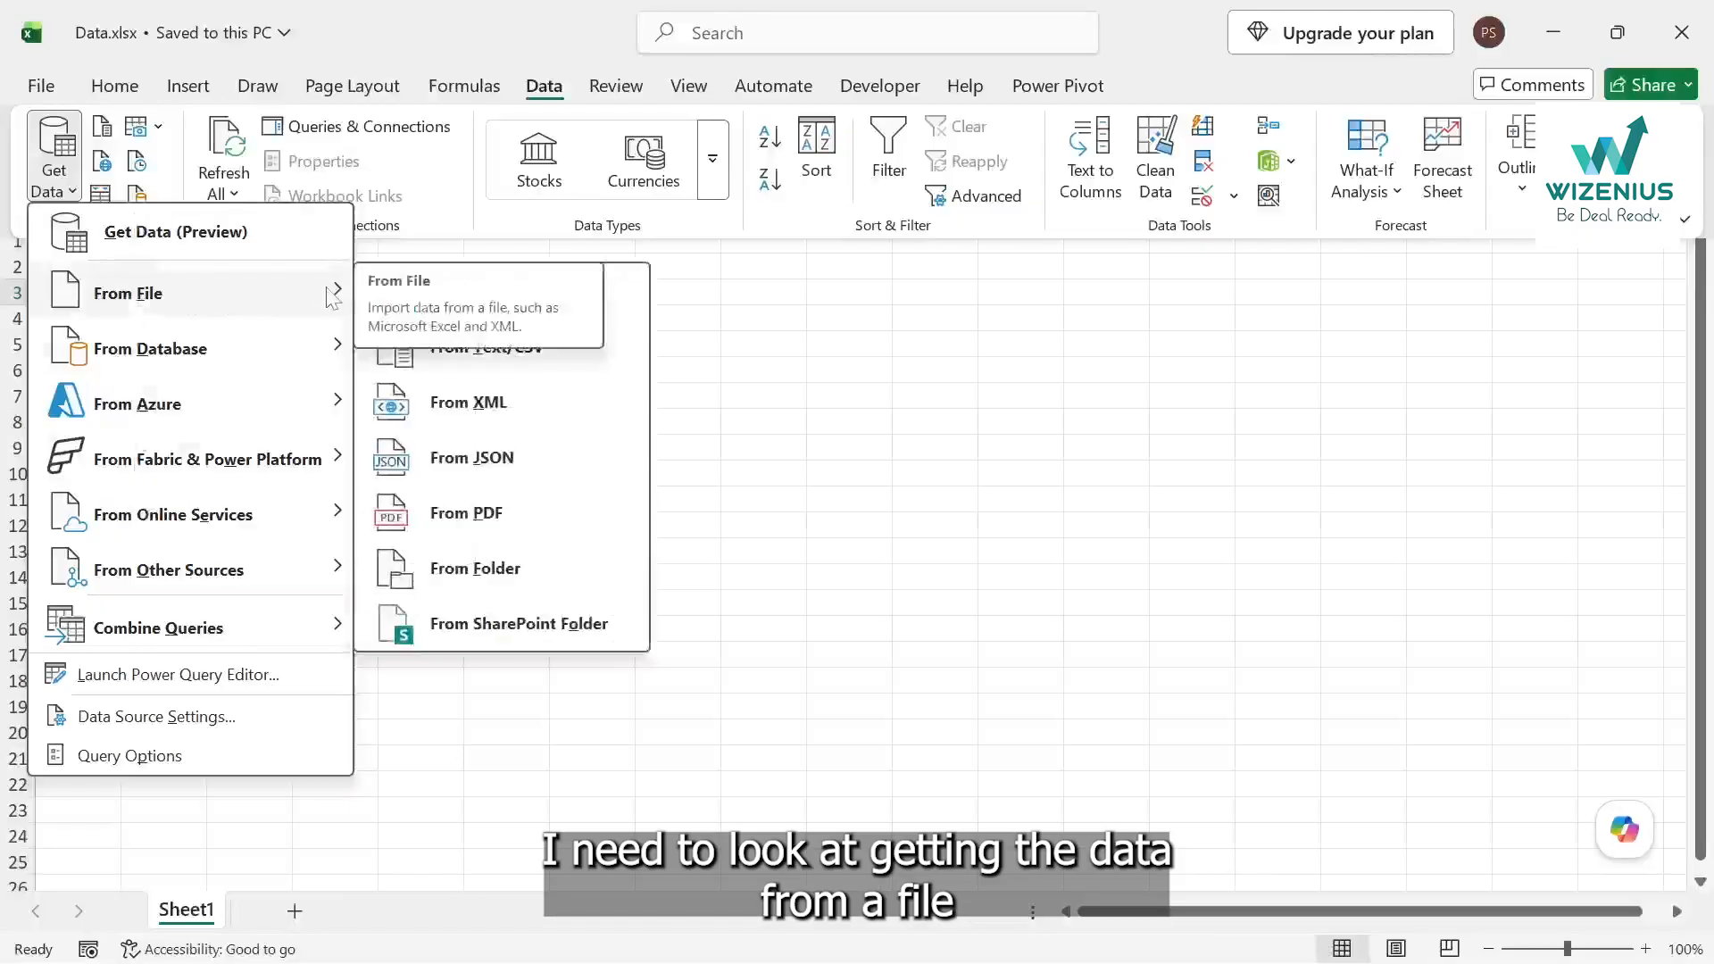
mouse_move(332, 348)
mouse_move(332, 293)
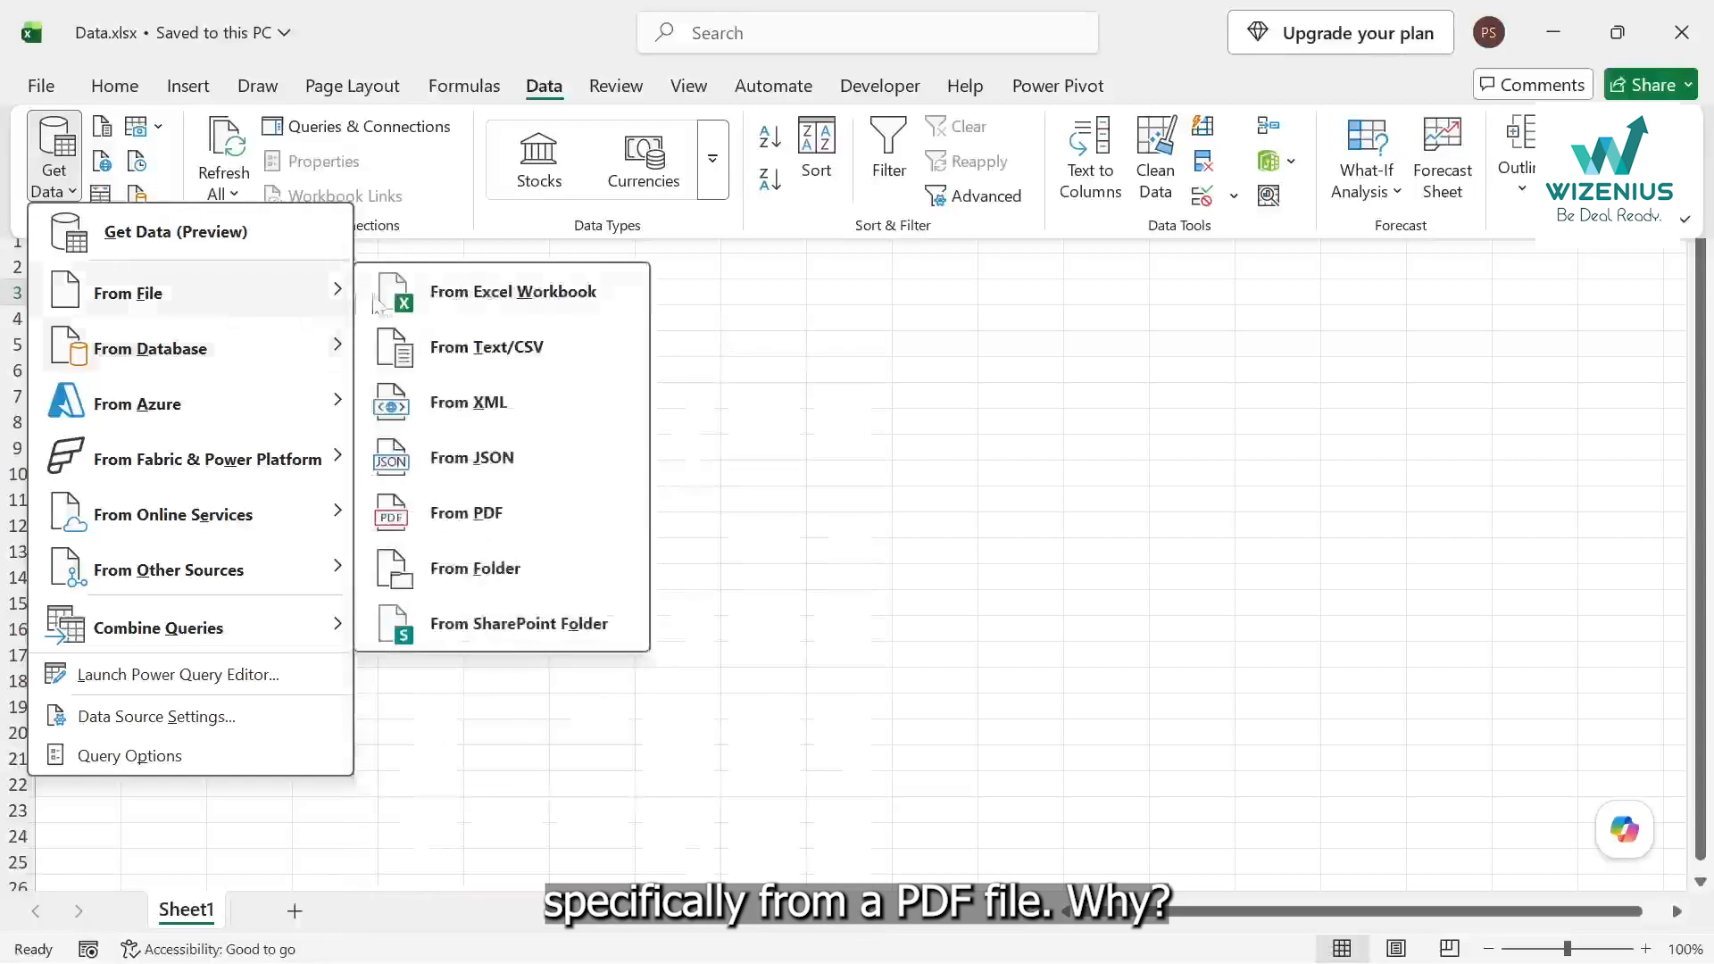
left_click(458, 520)
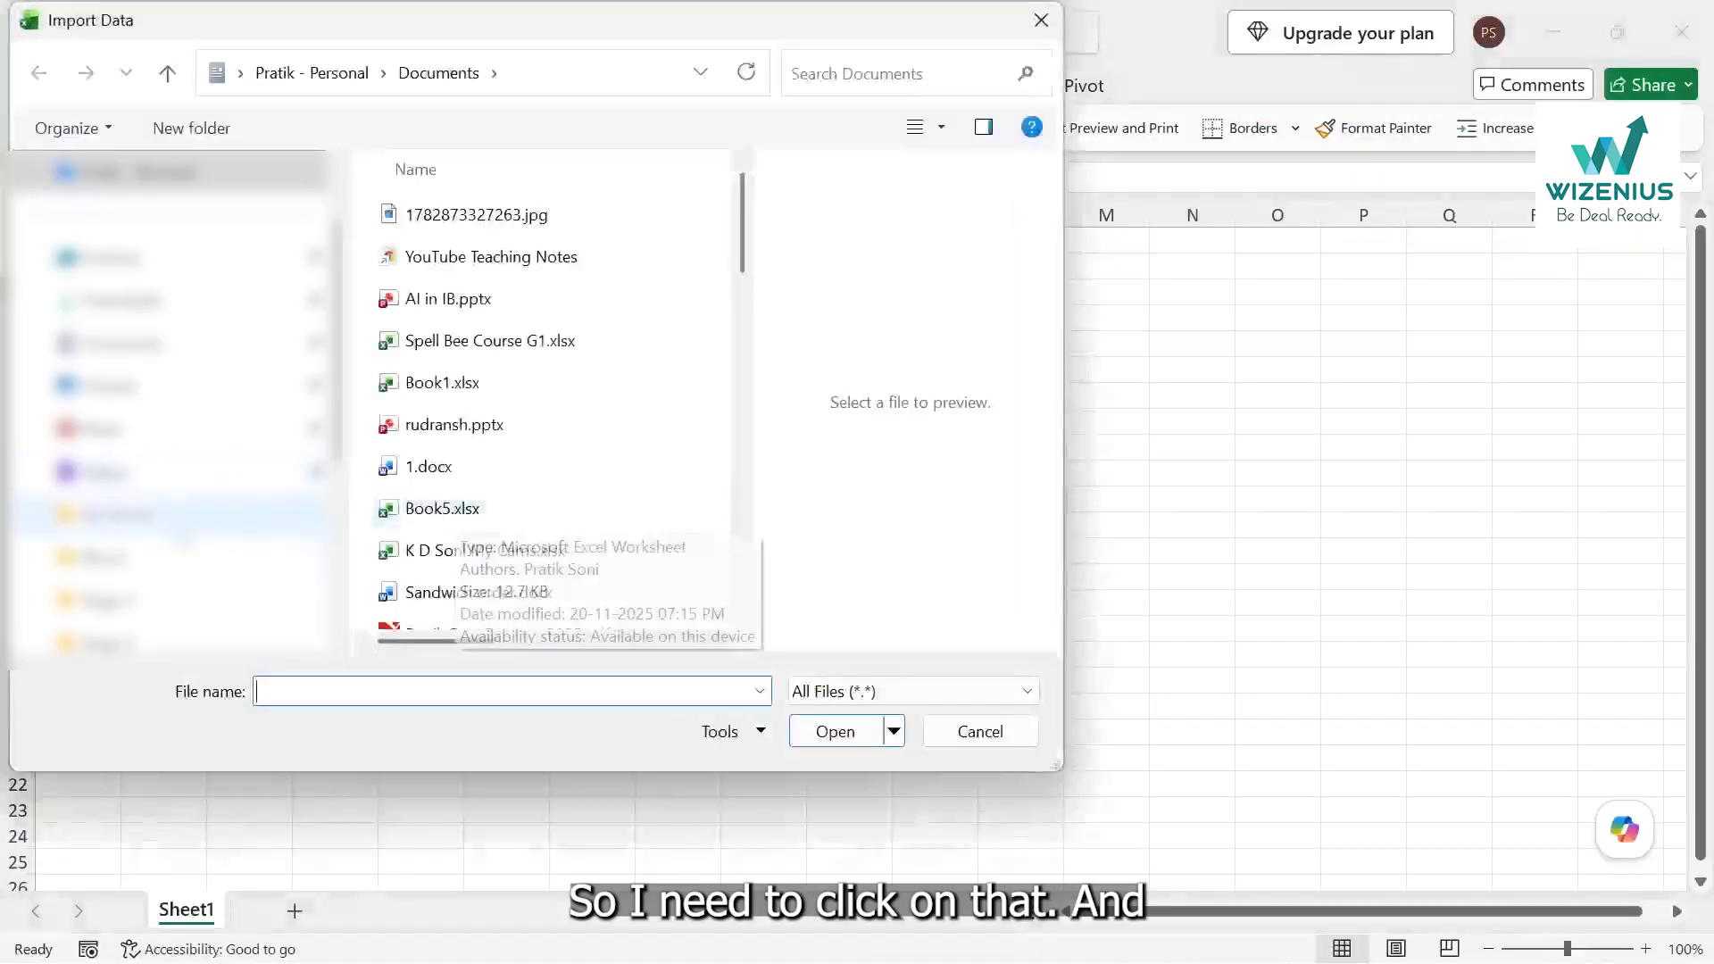
left_click(116, 514)
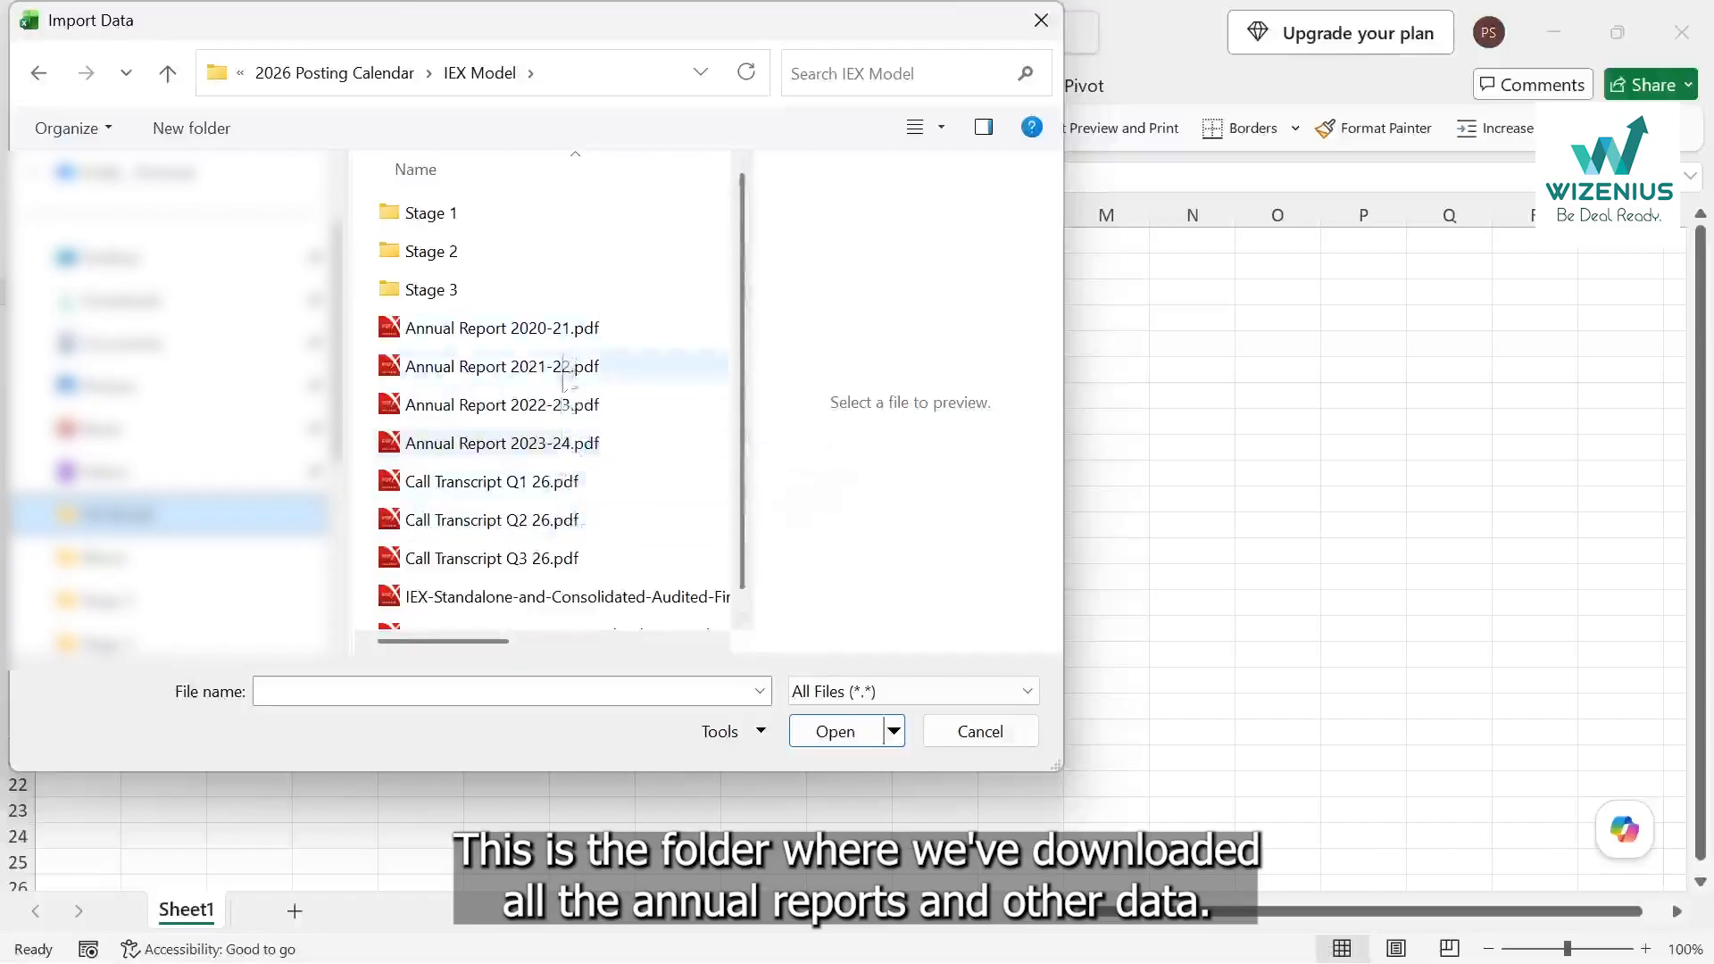
scroll(548, 568, "down", 1)
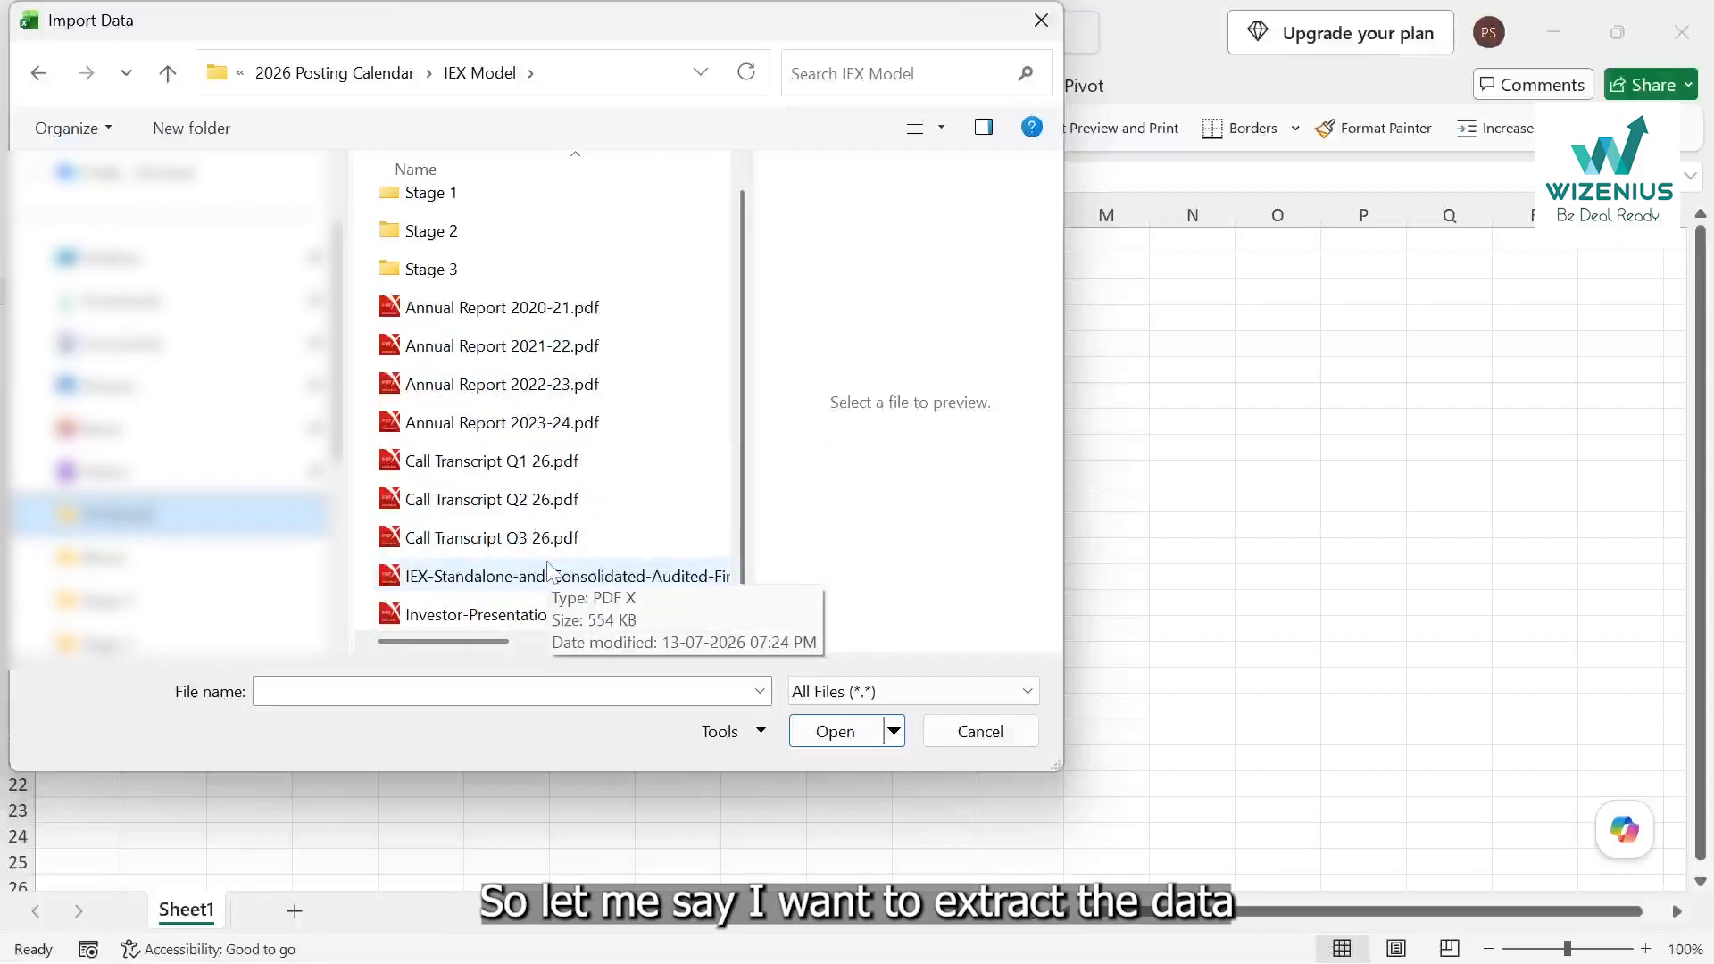
left_click(570, 428)
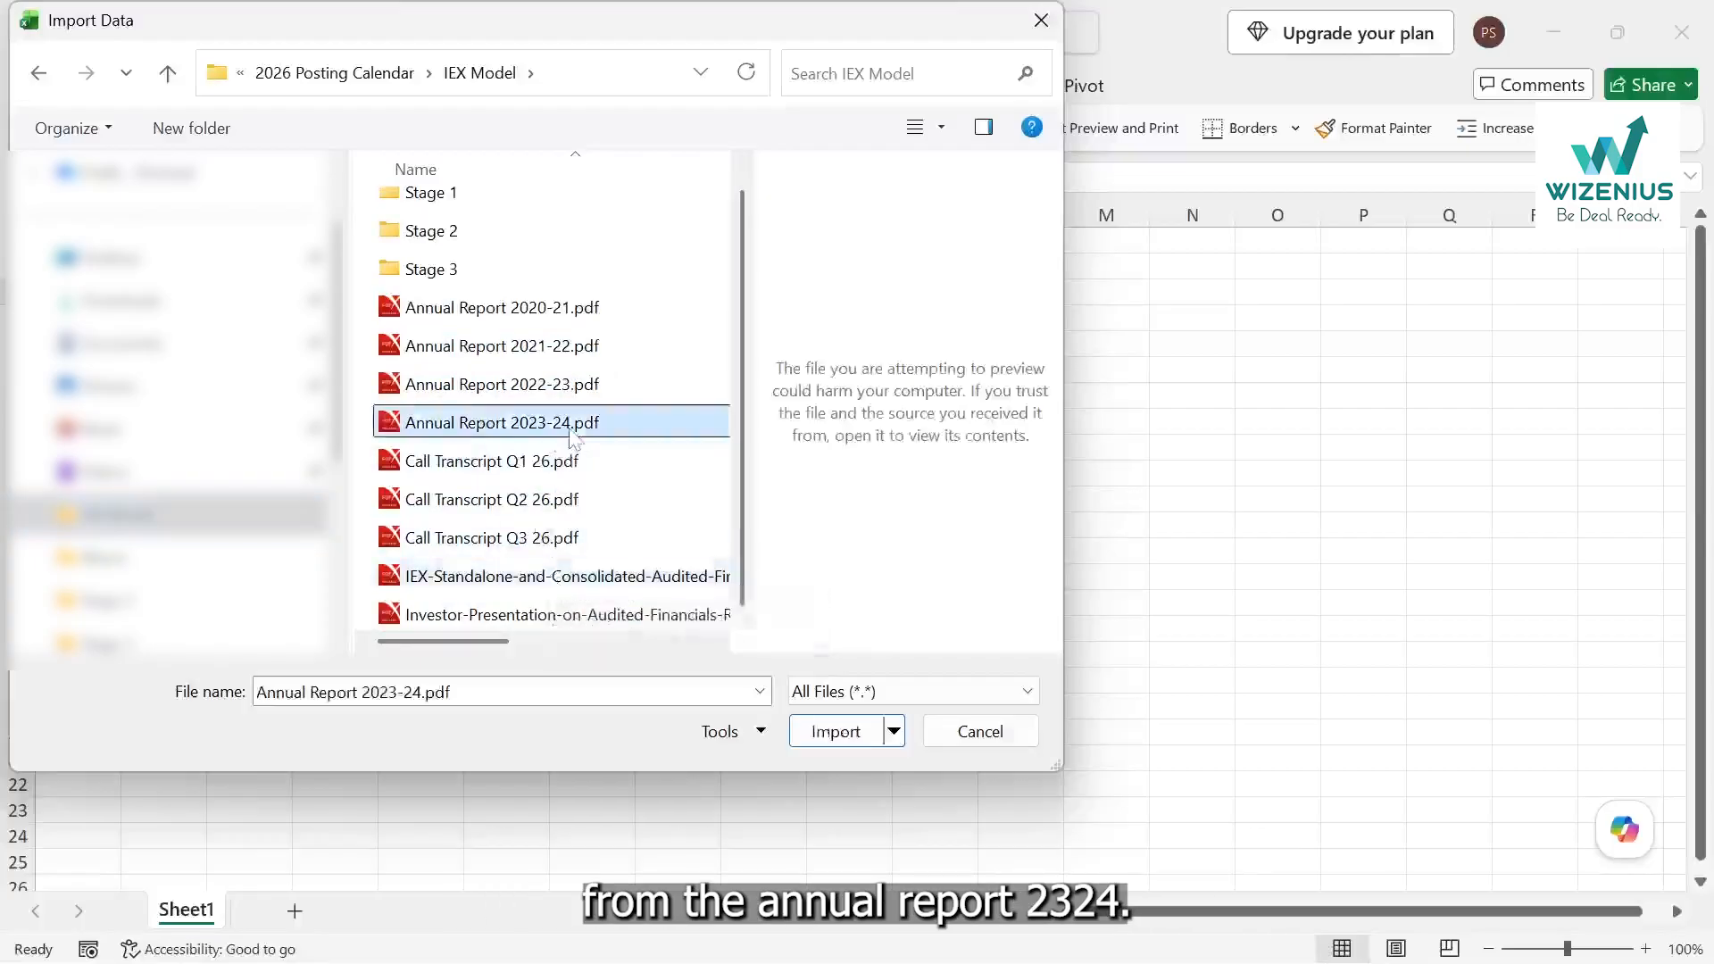
left_click(829, 734)
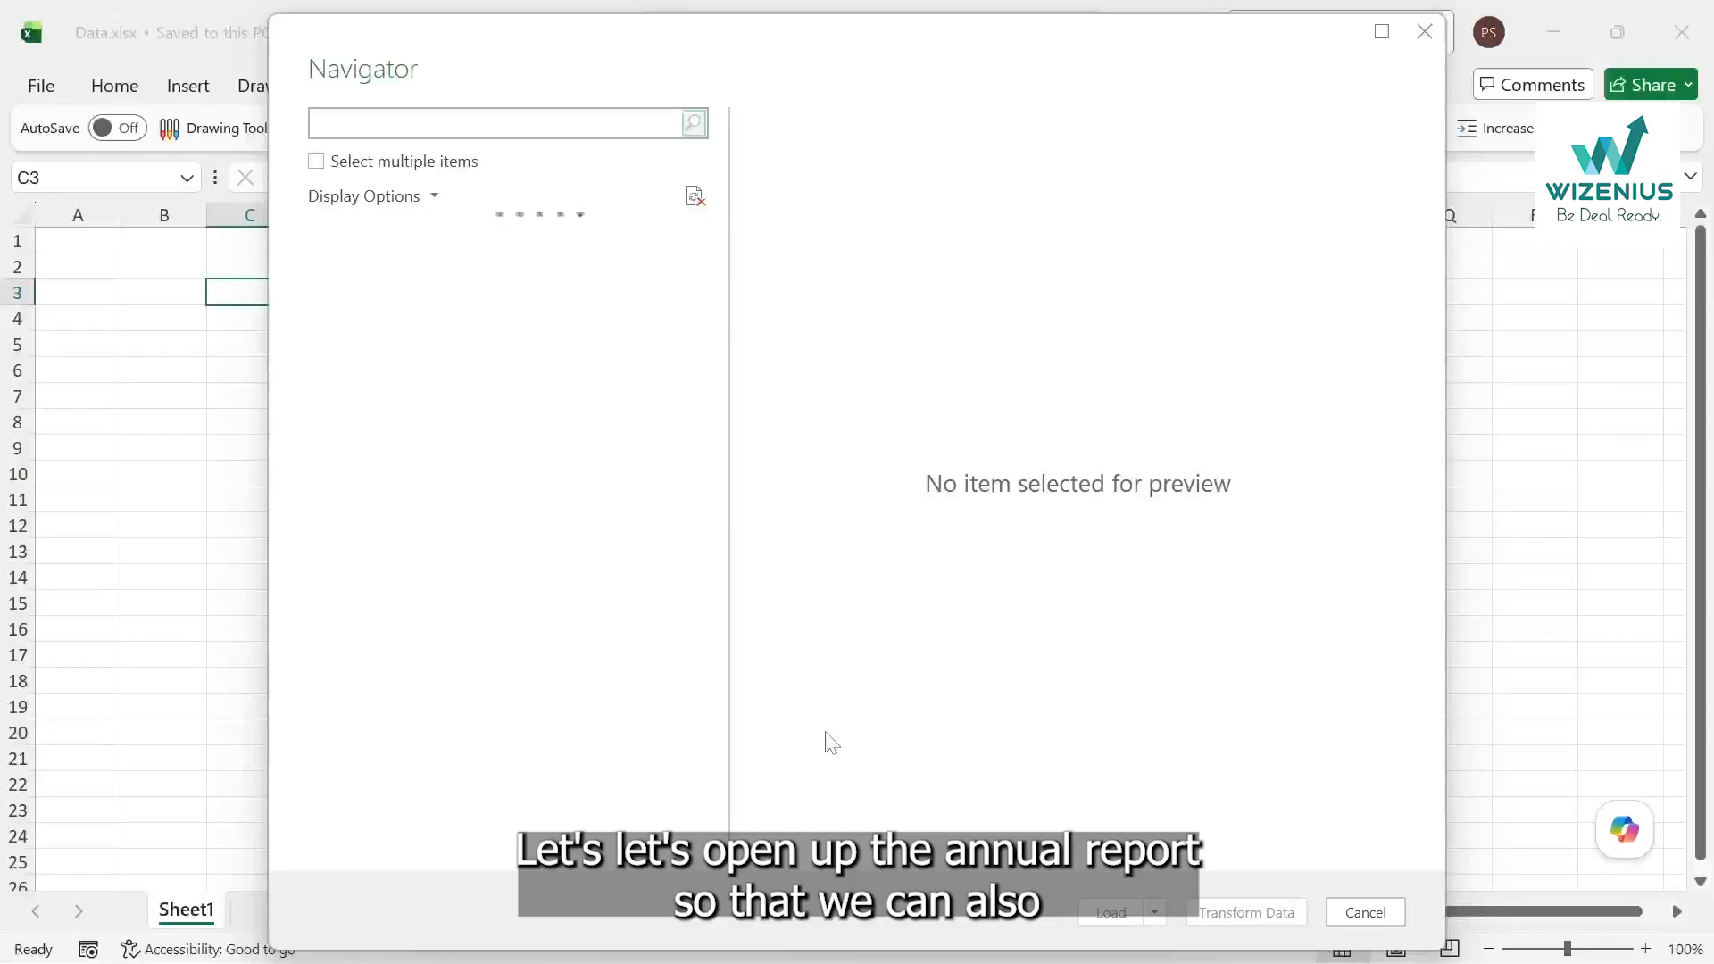
Switch to File Explorer and open Annual Report 2023-24.pdf from the IEX Model folder for reading.
mouse_move(931, 963)
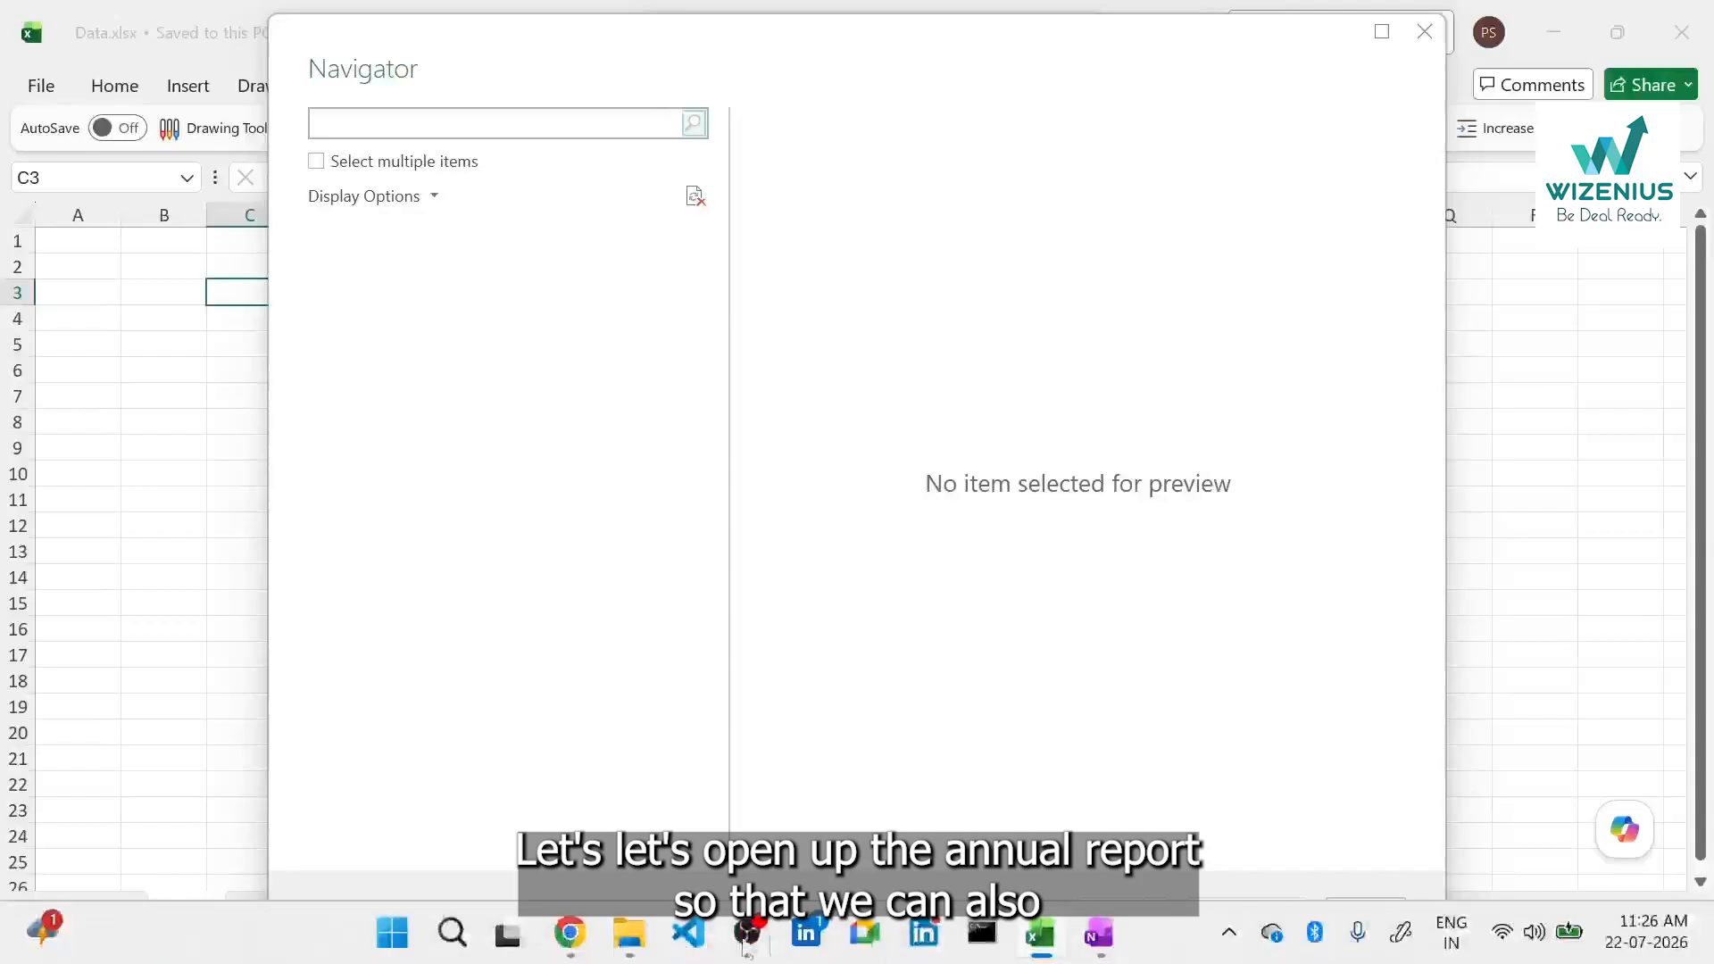
mouse_move(629, 933)
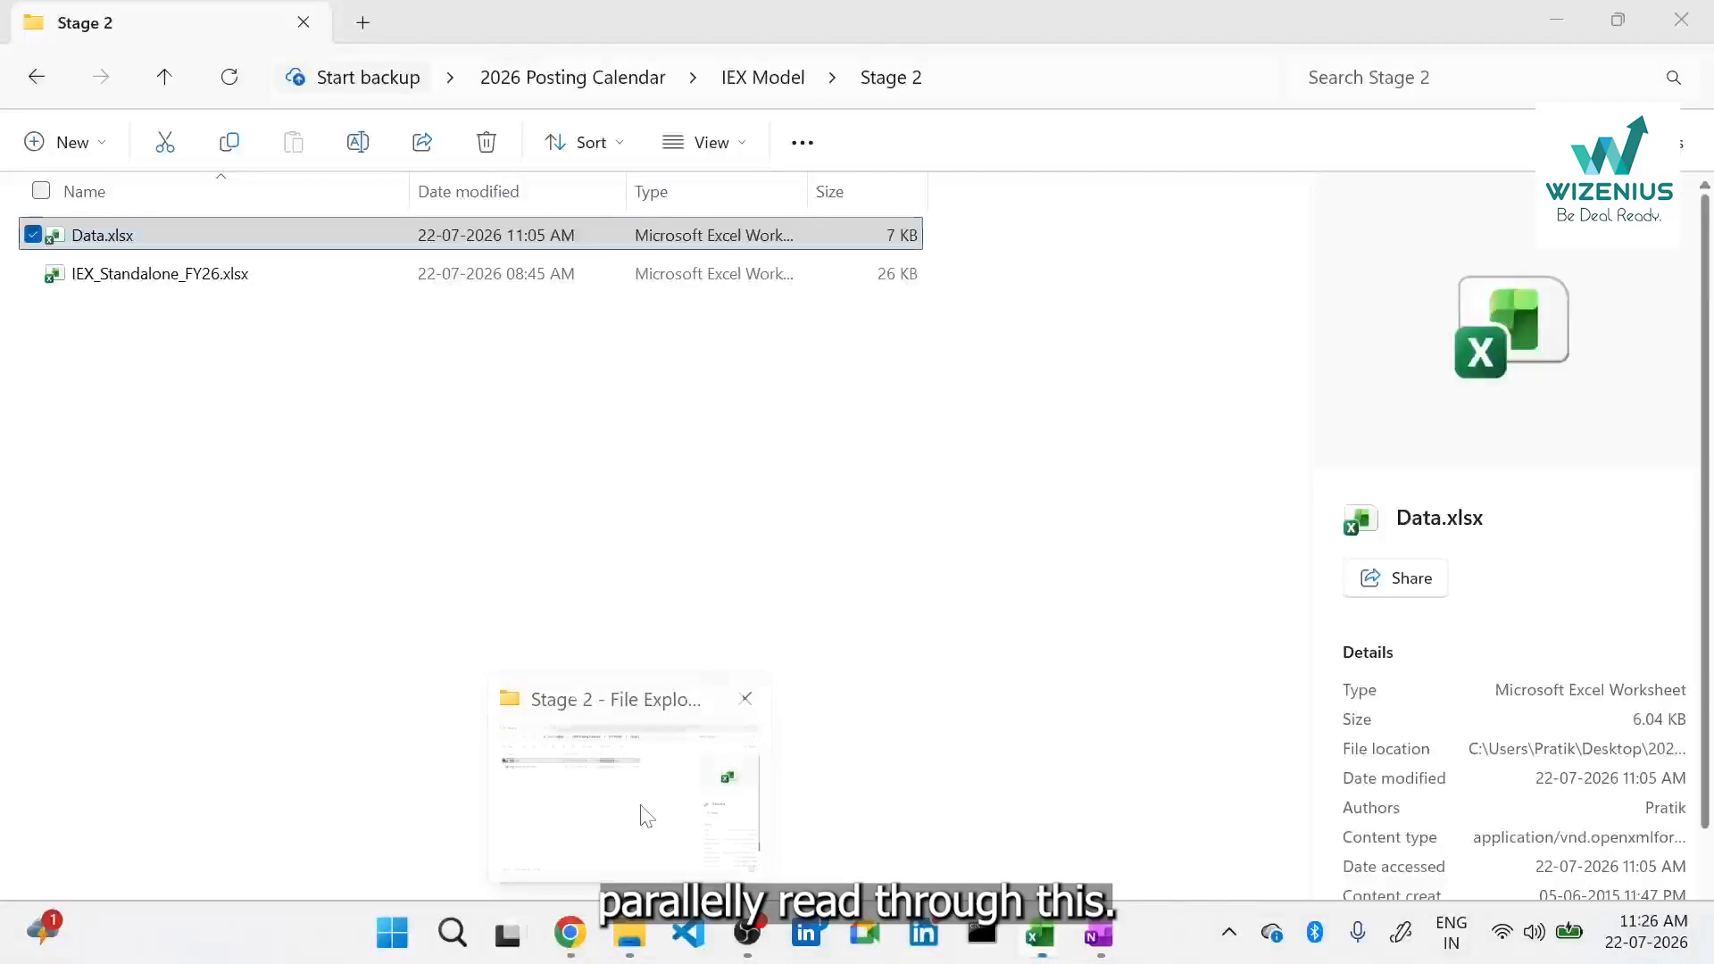
left_click(645, 814)
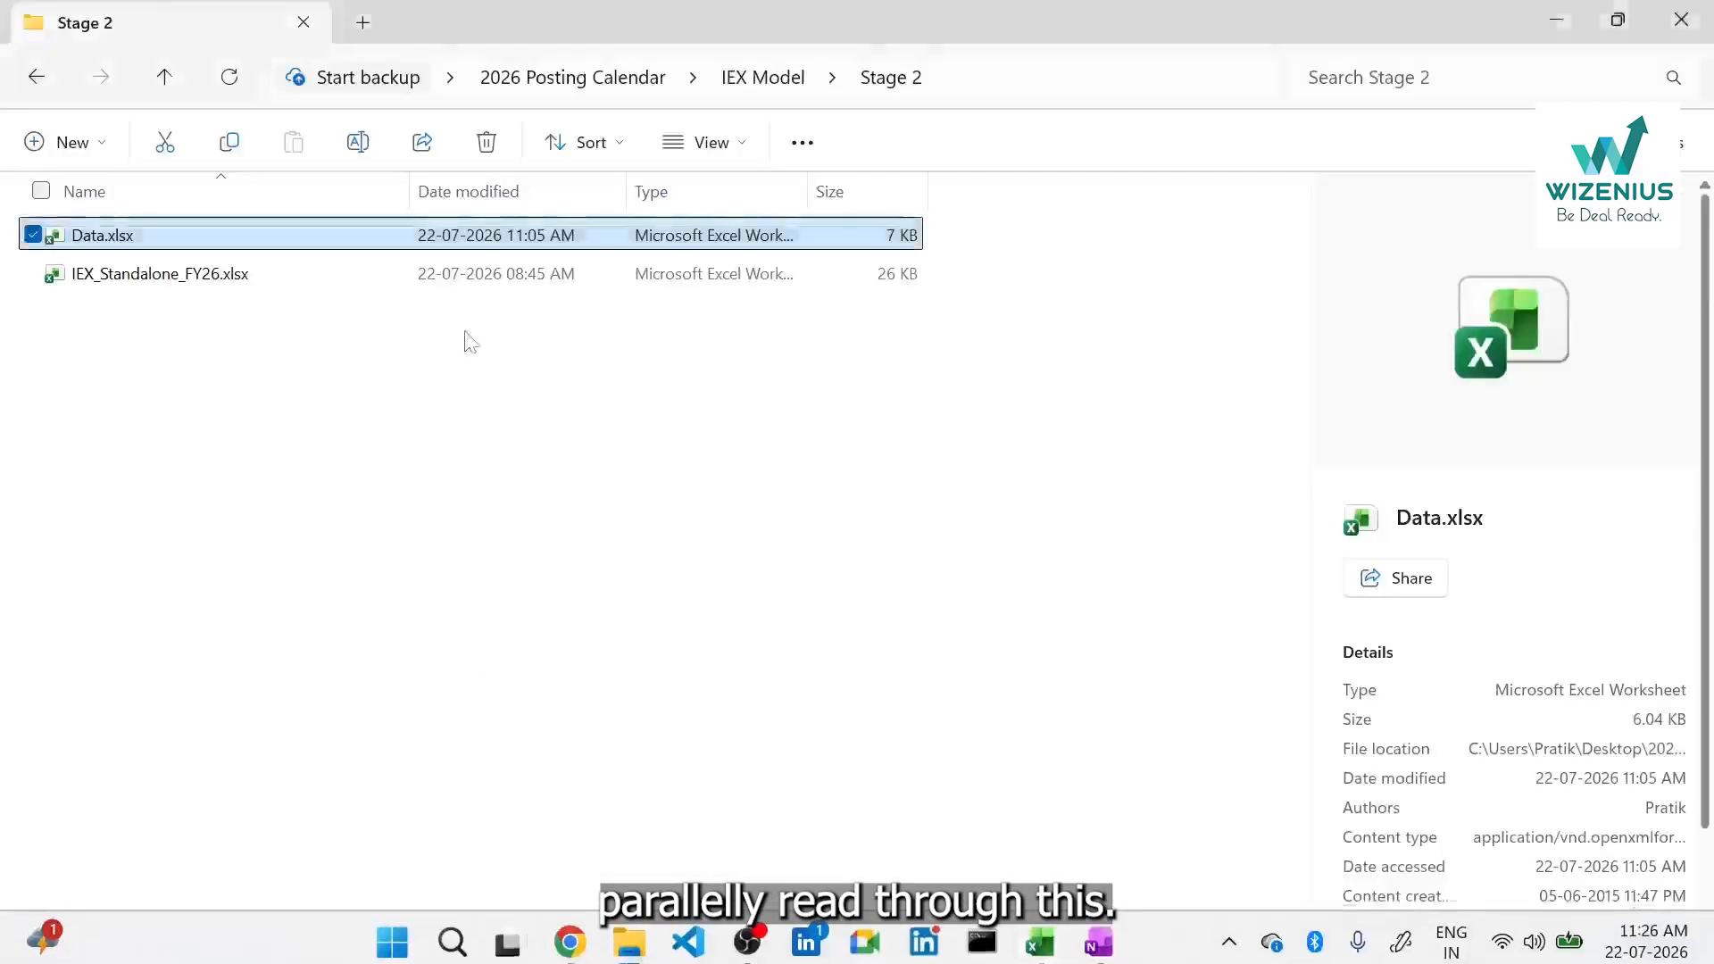
left_click(759, 79)
left_click(143, 467)
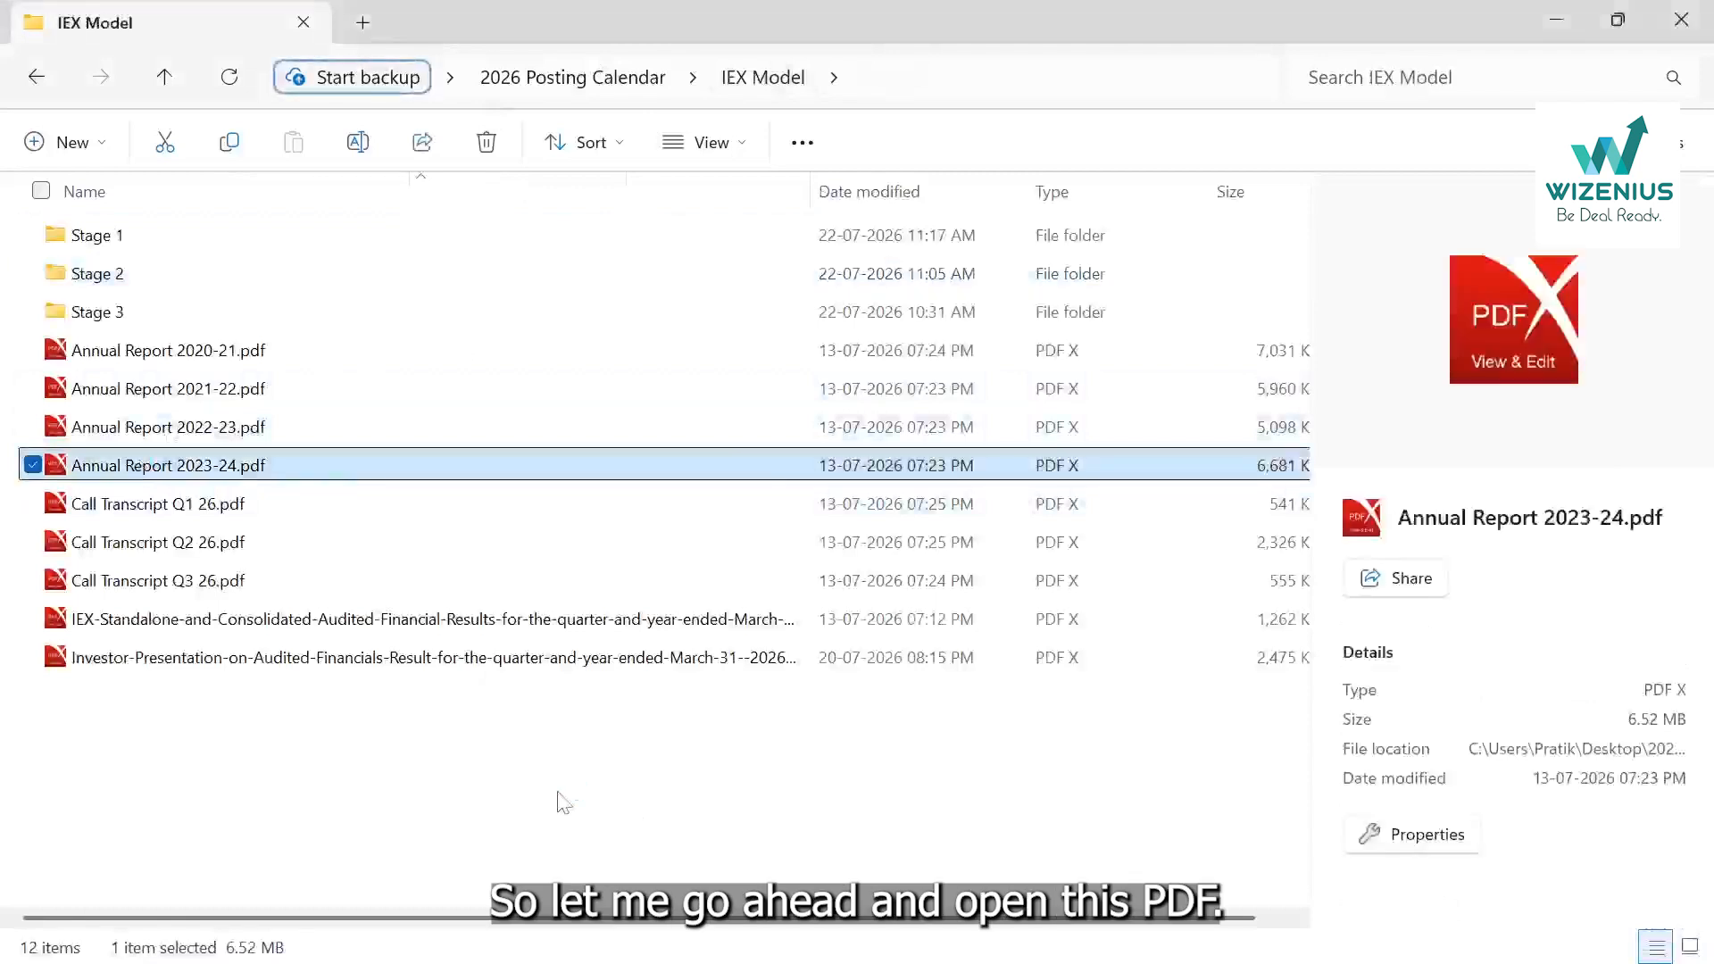
key("Return")
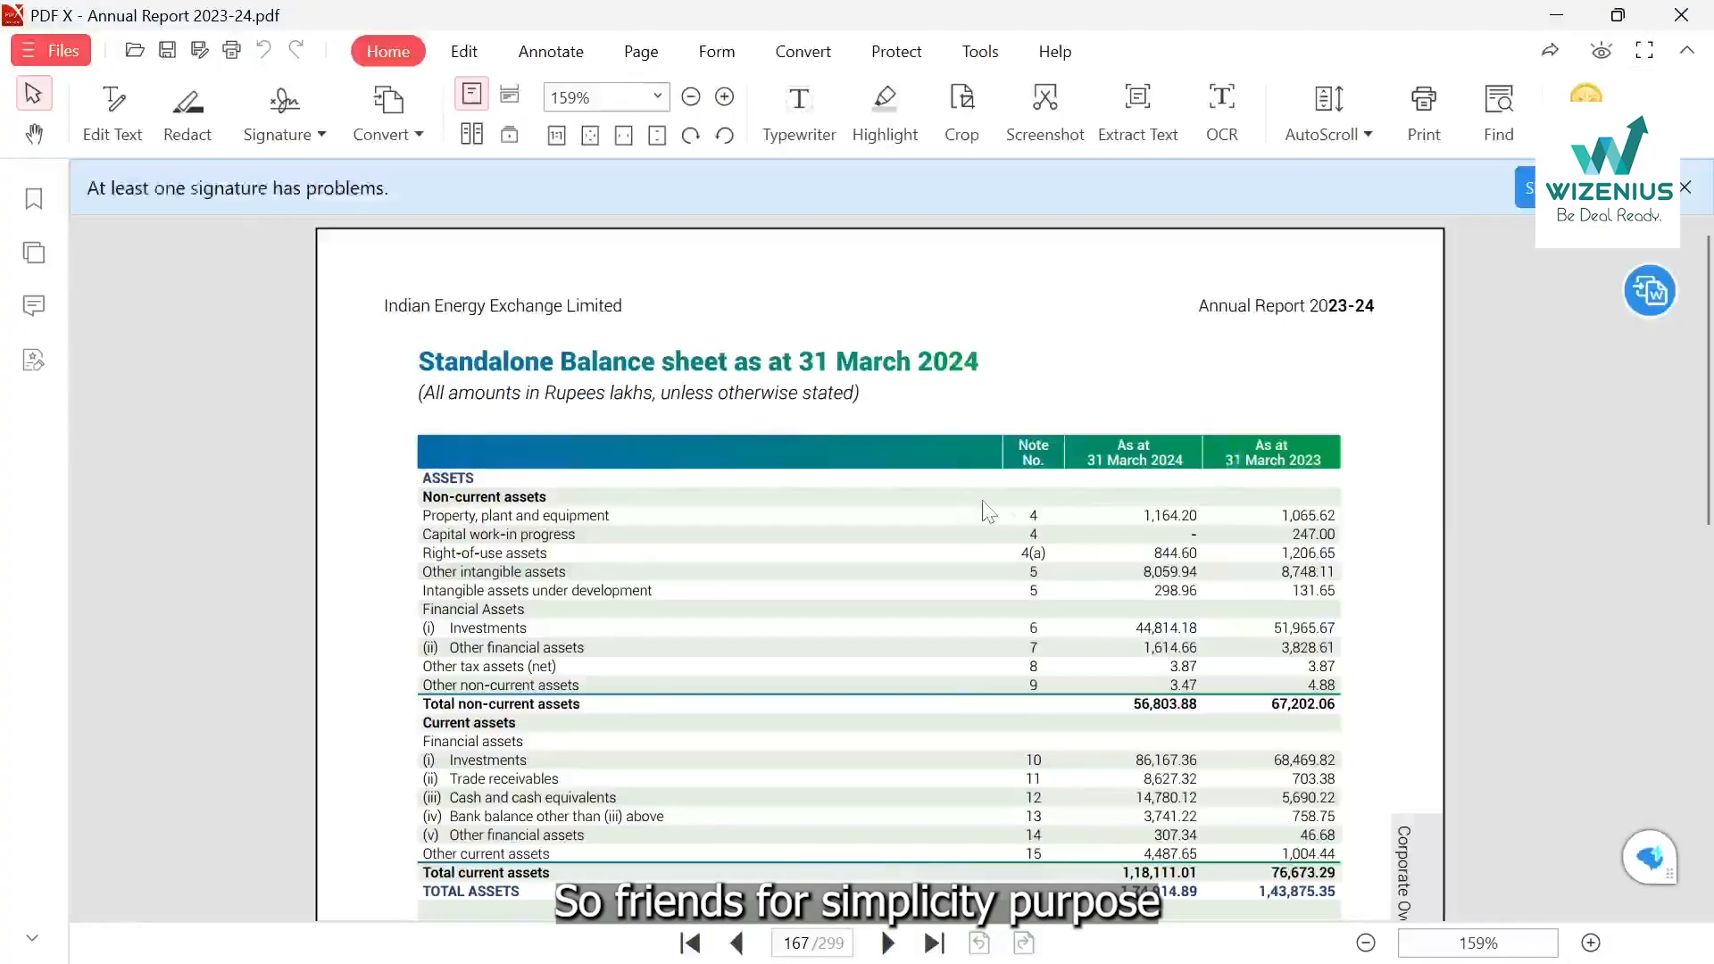
Examine the Standalone Balance sheet as at 31 March 2024 on page 167 and the pages just before it.
scroll(989, 511, "up", 5)
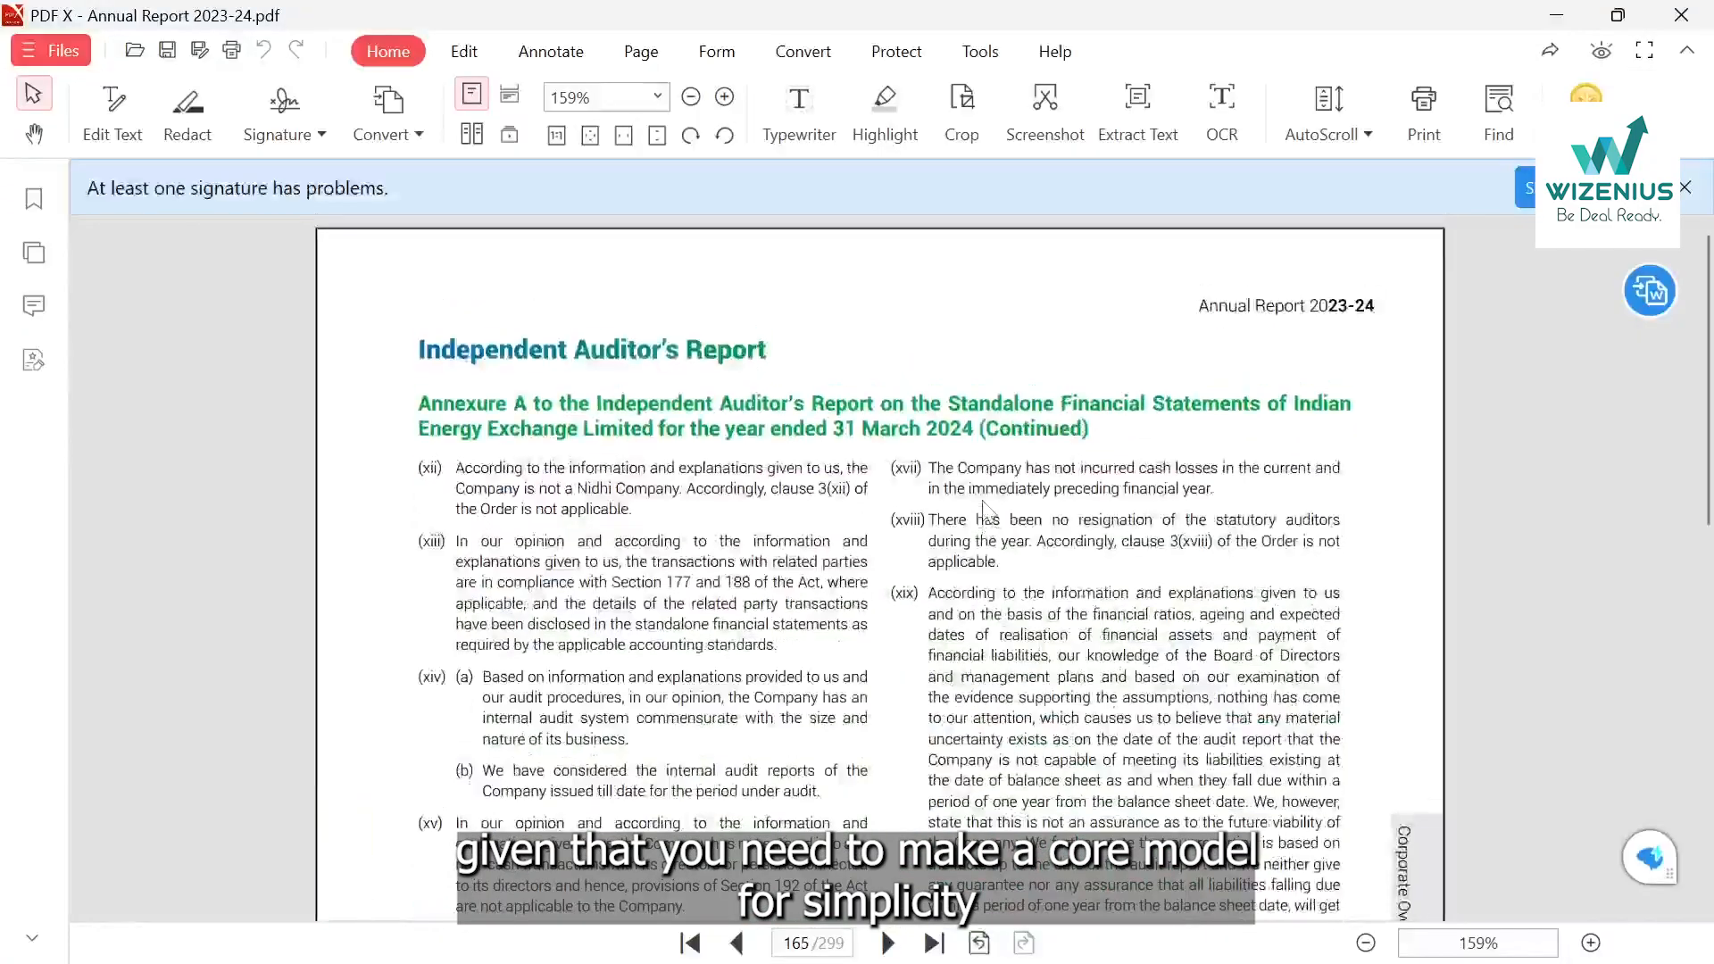
scroll(989, 511, "down", 1)
scroll(985, 510, "down", 2)
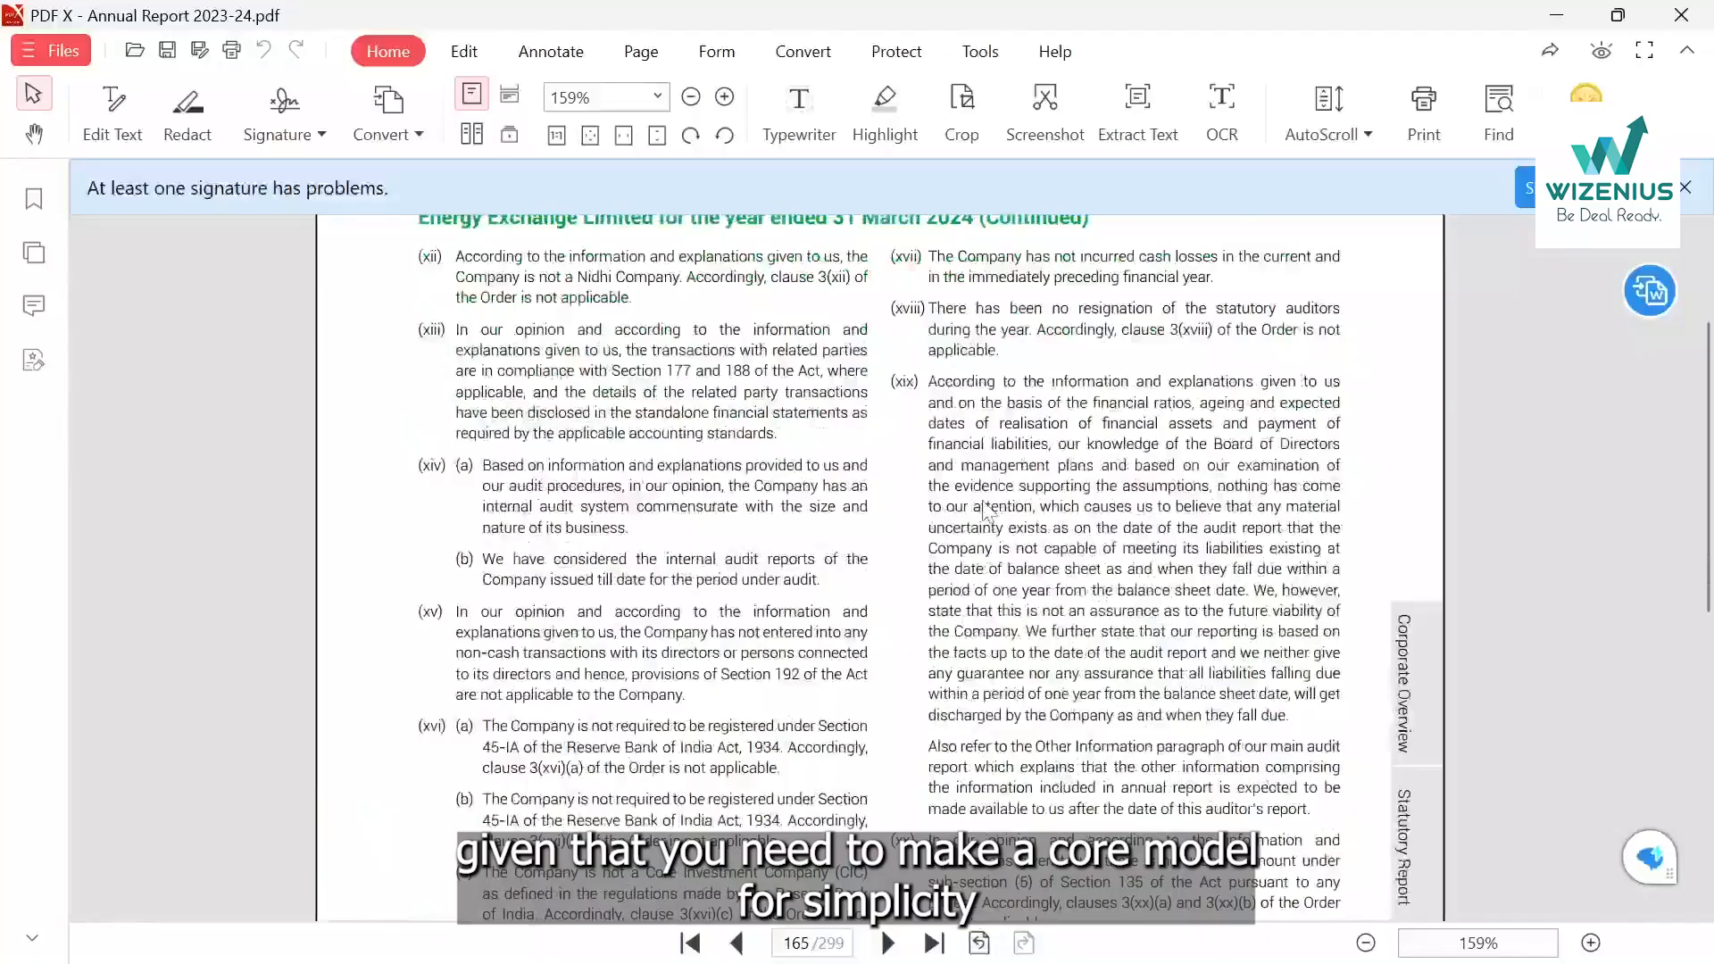
scroll(984, 509, "down", 6)
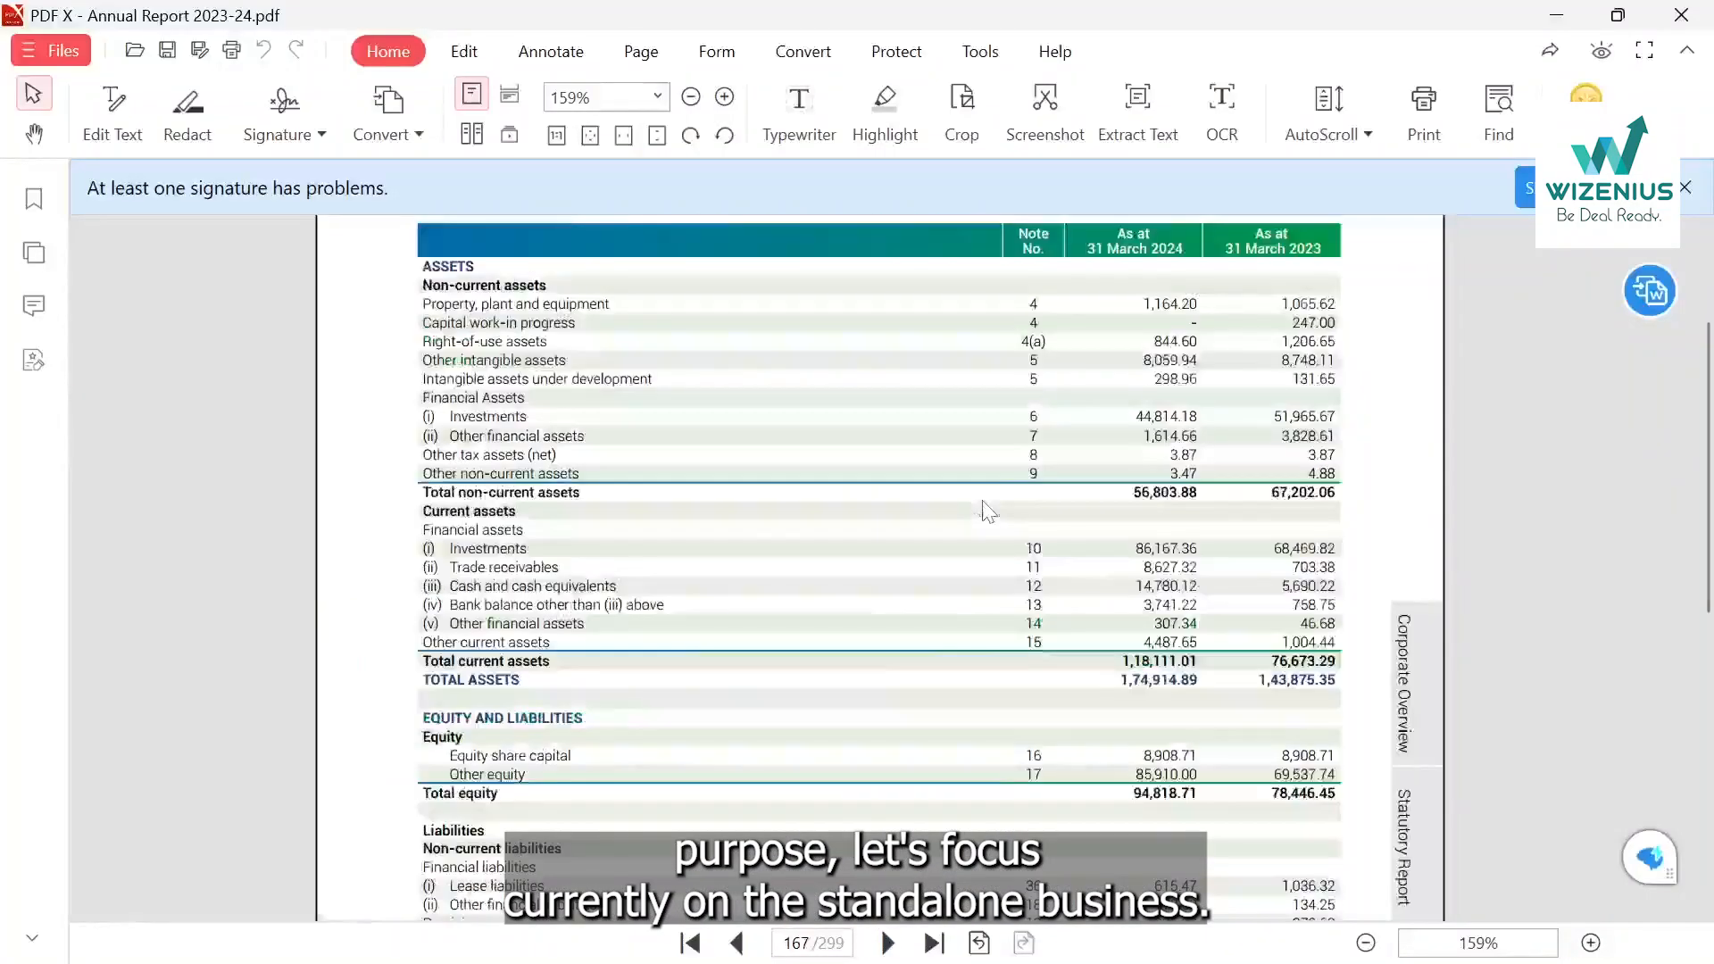
scroll(989, 511, "up", 3)
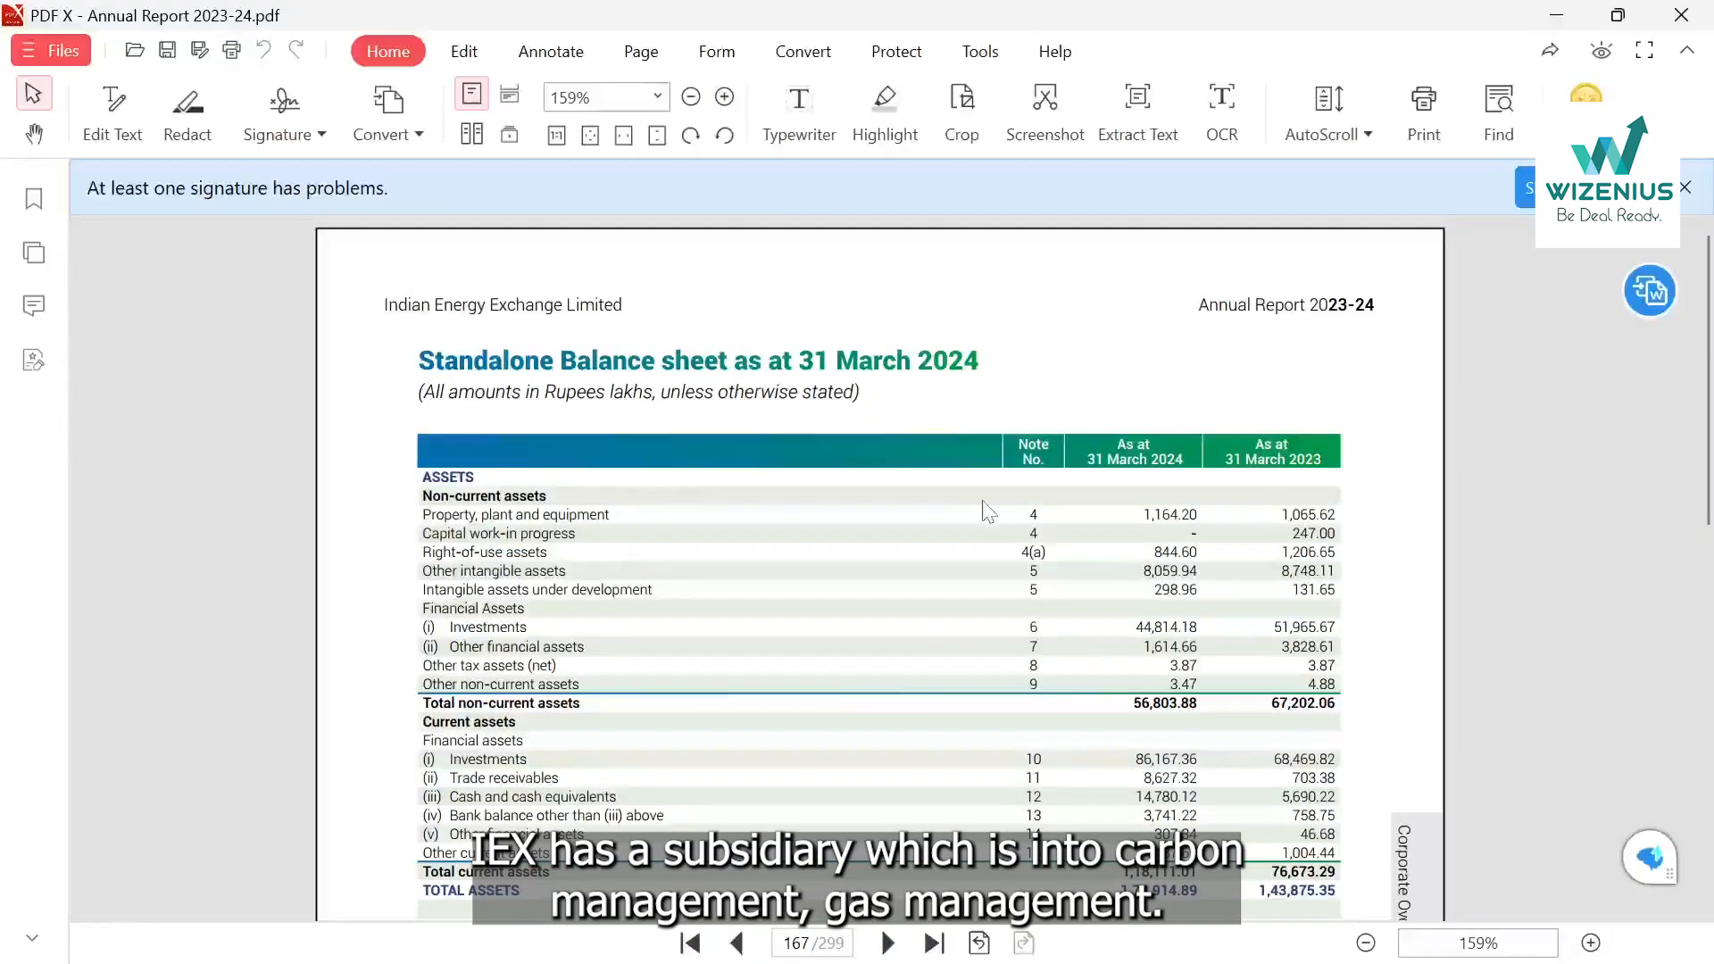
scroll(989, 511, "down", 4)
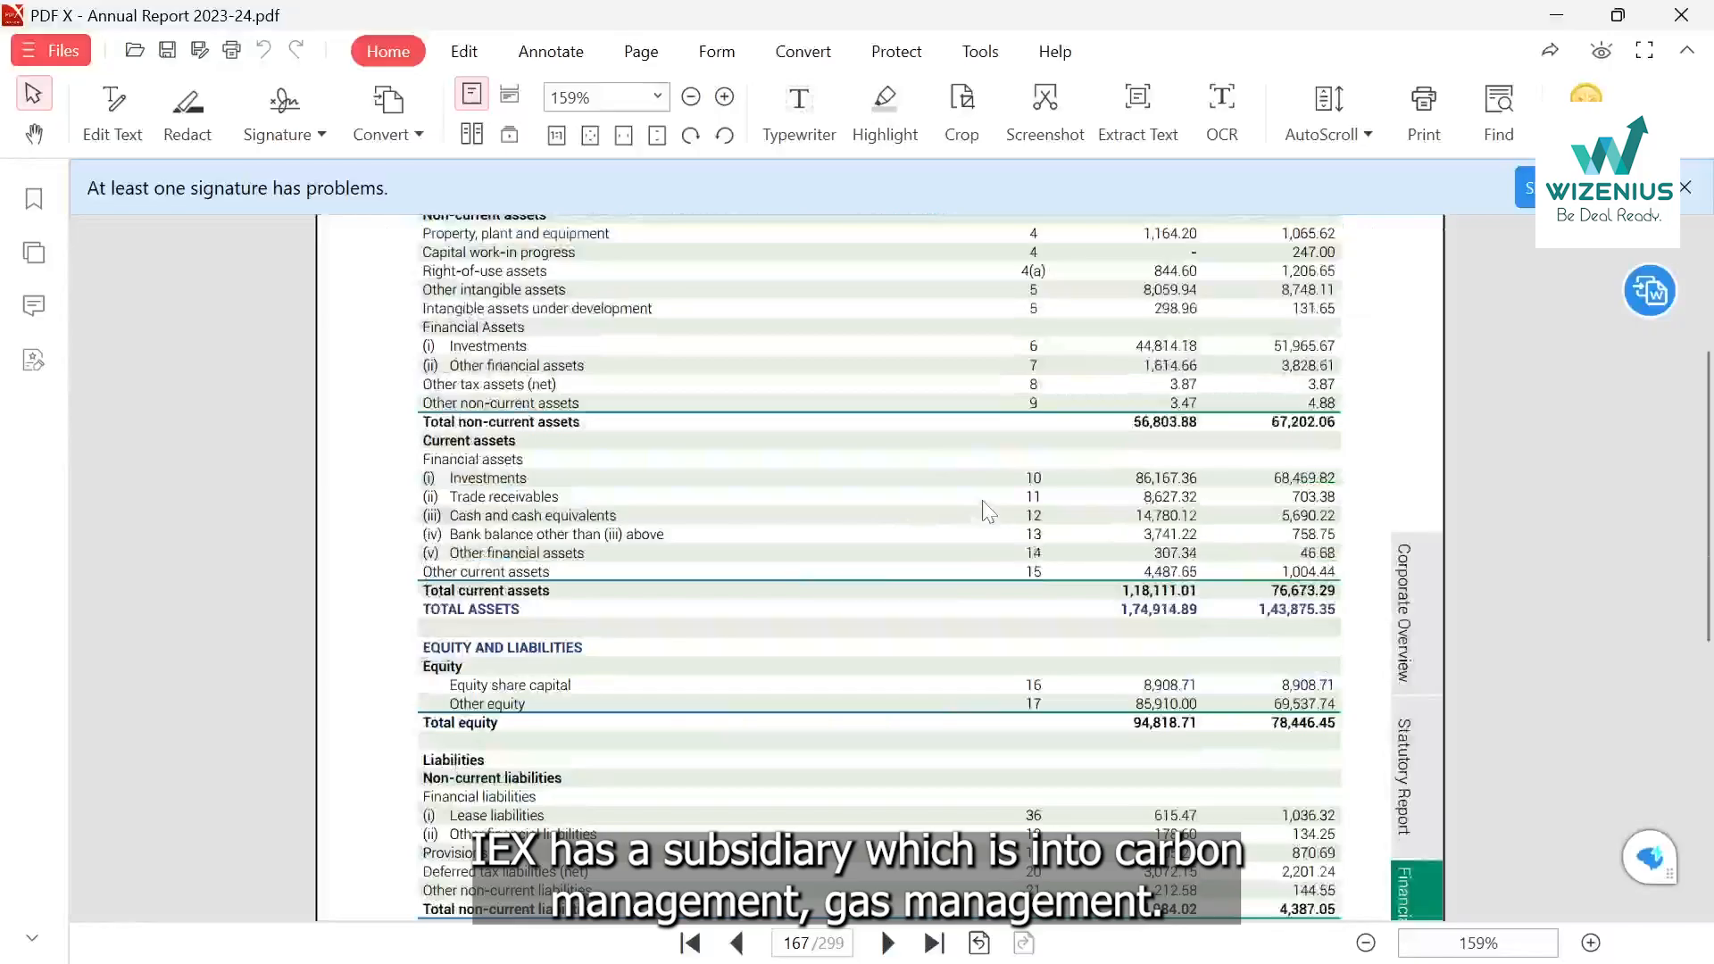
scroll(989, 512, "up", 3)
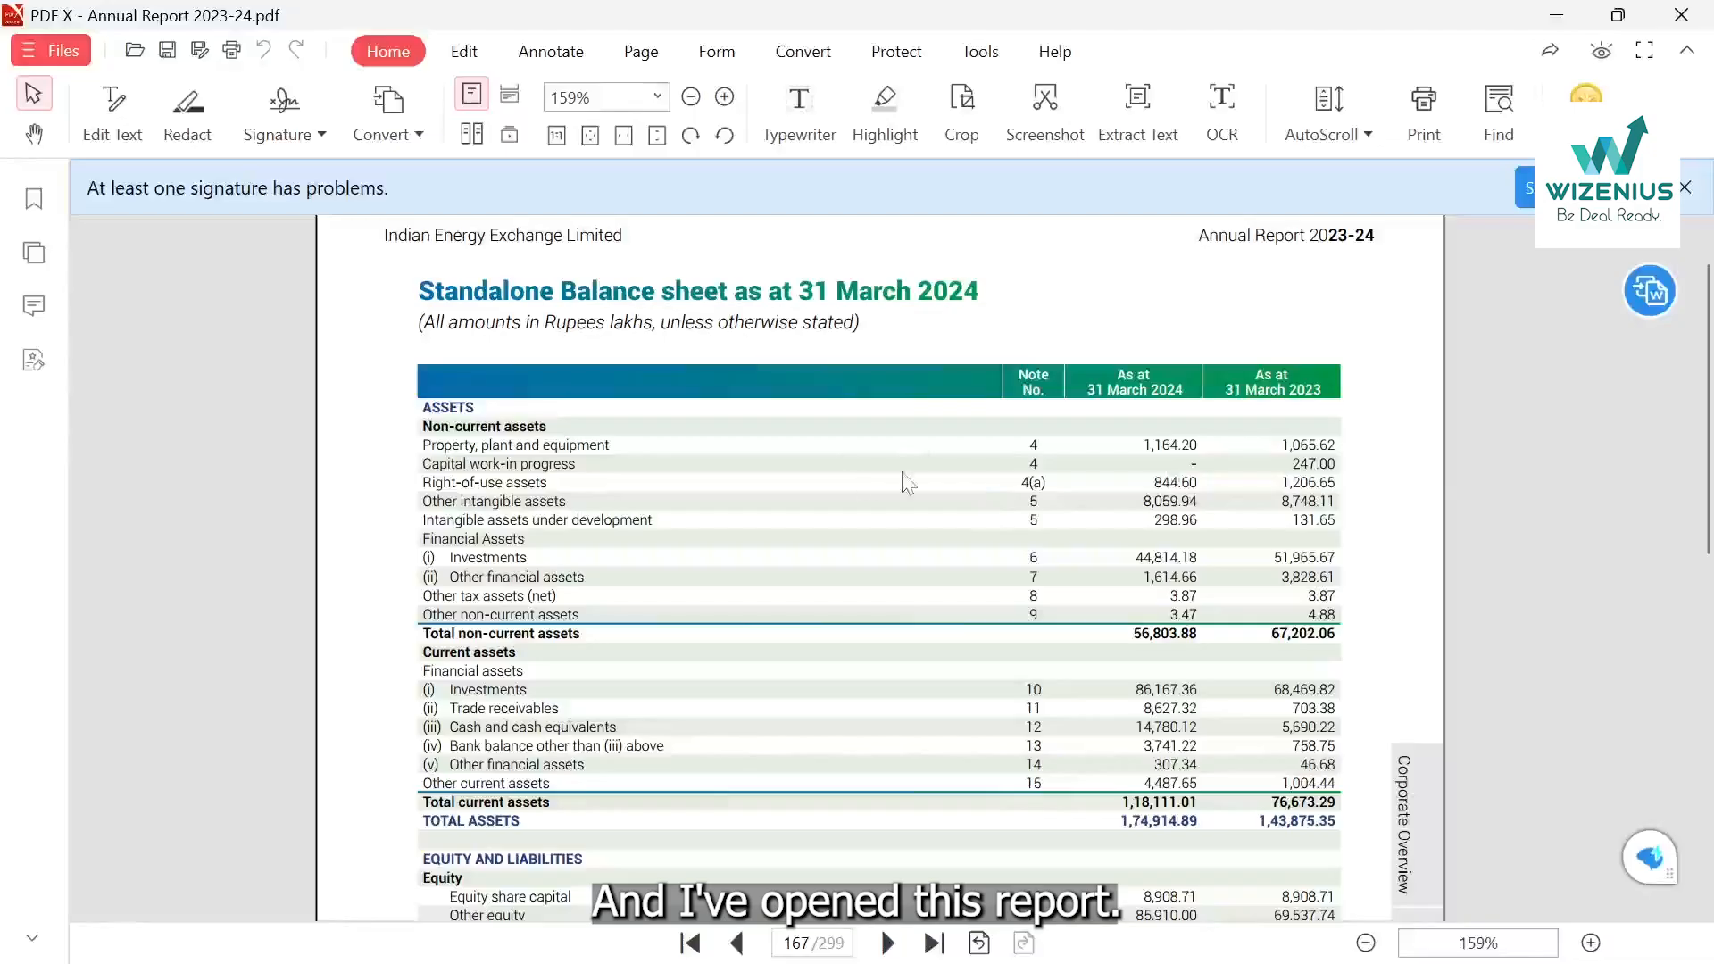
scroll(908, 483, "up", 1)
scroll(908, 483, "up", 20)
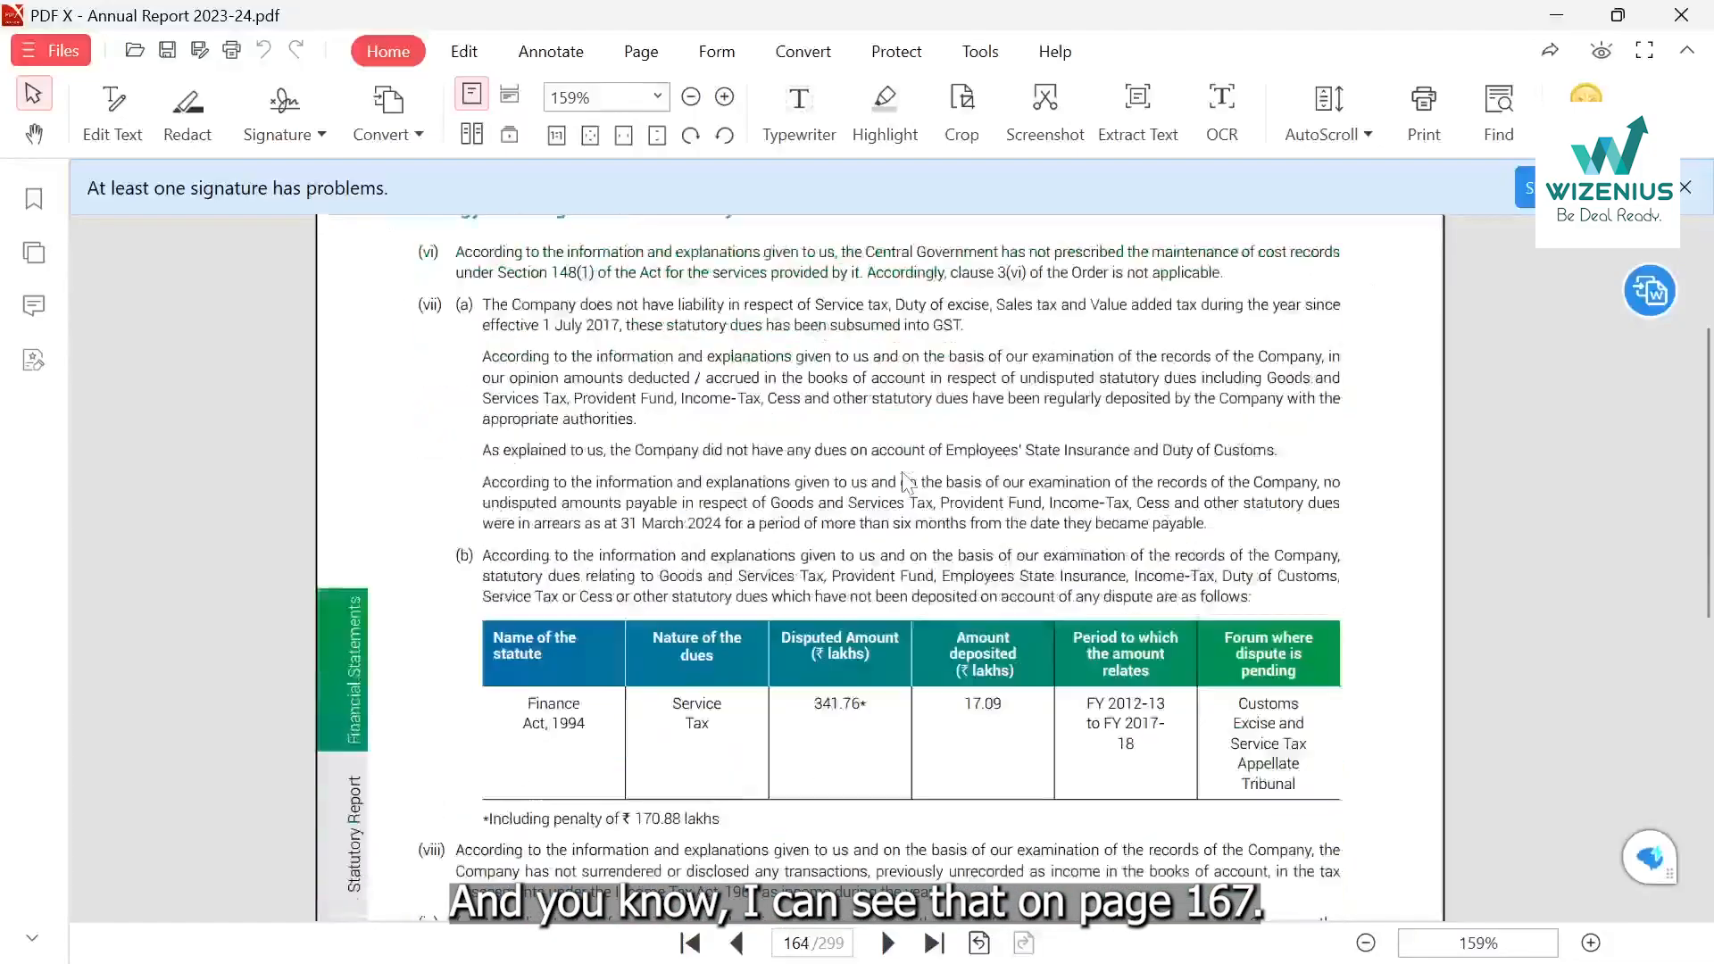
scroll(906, 483, "down", 20)
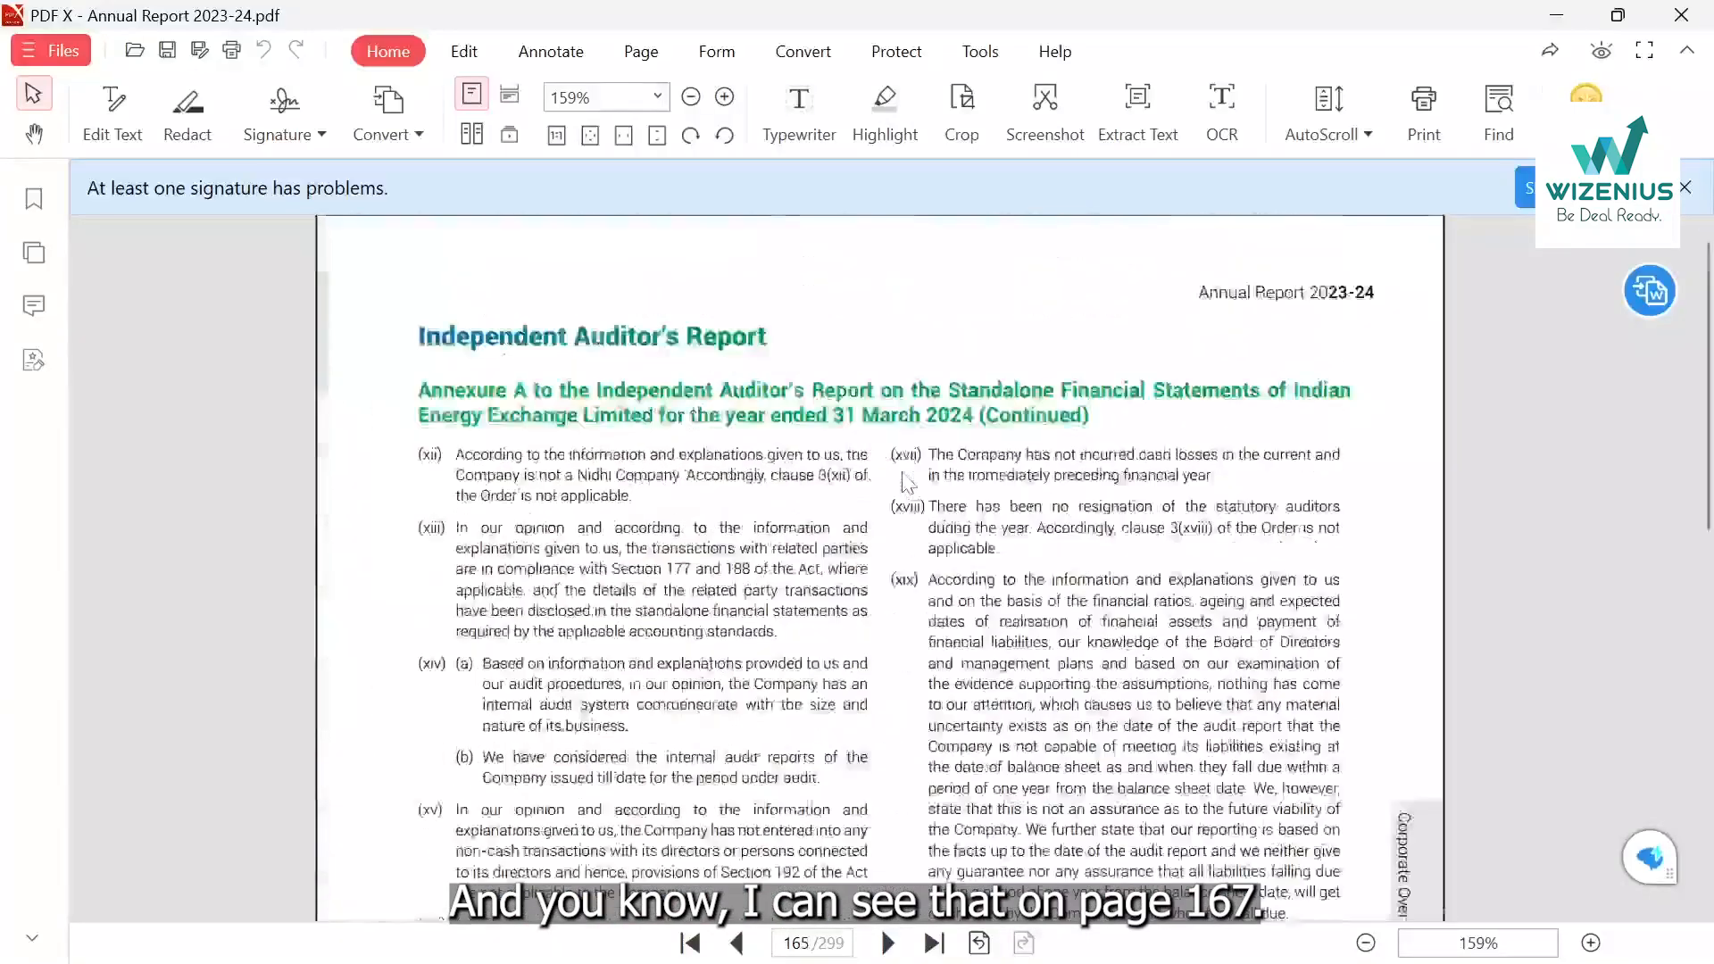
scroll(908, 483, "down", 15)
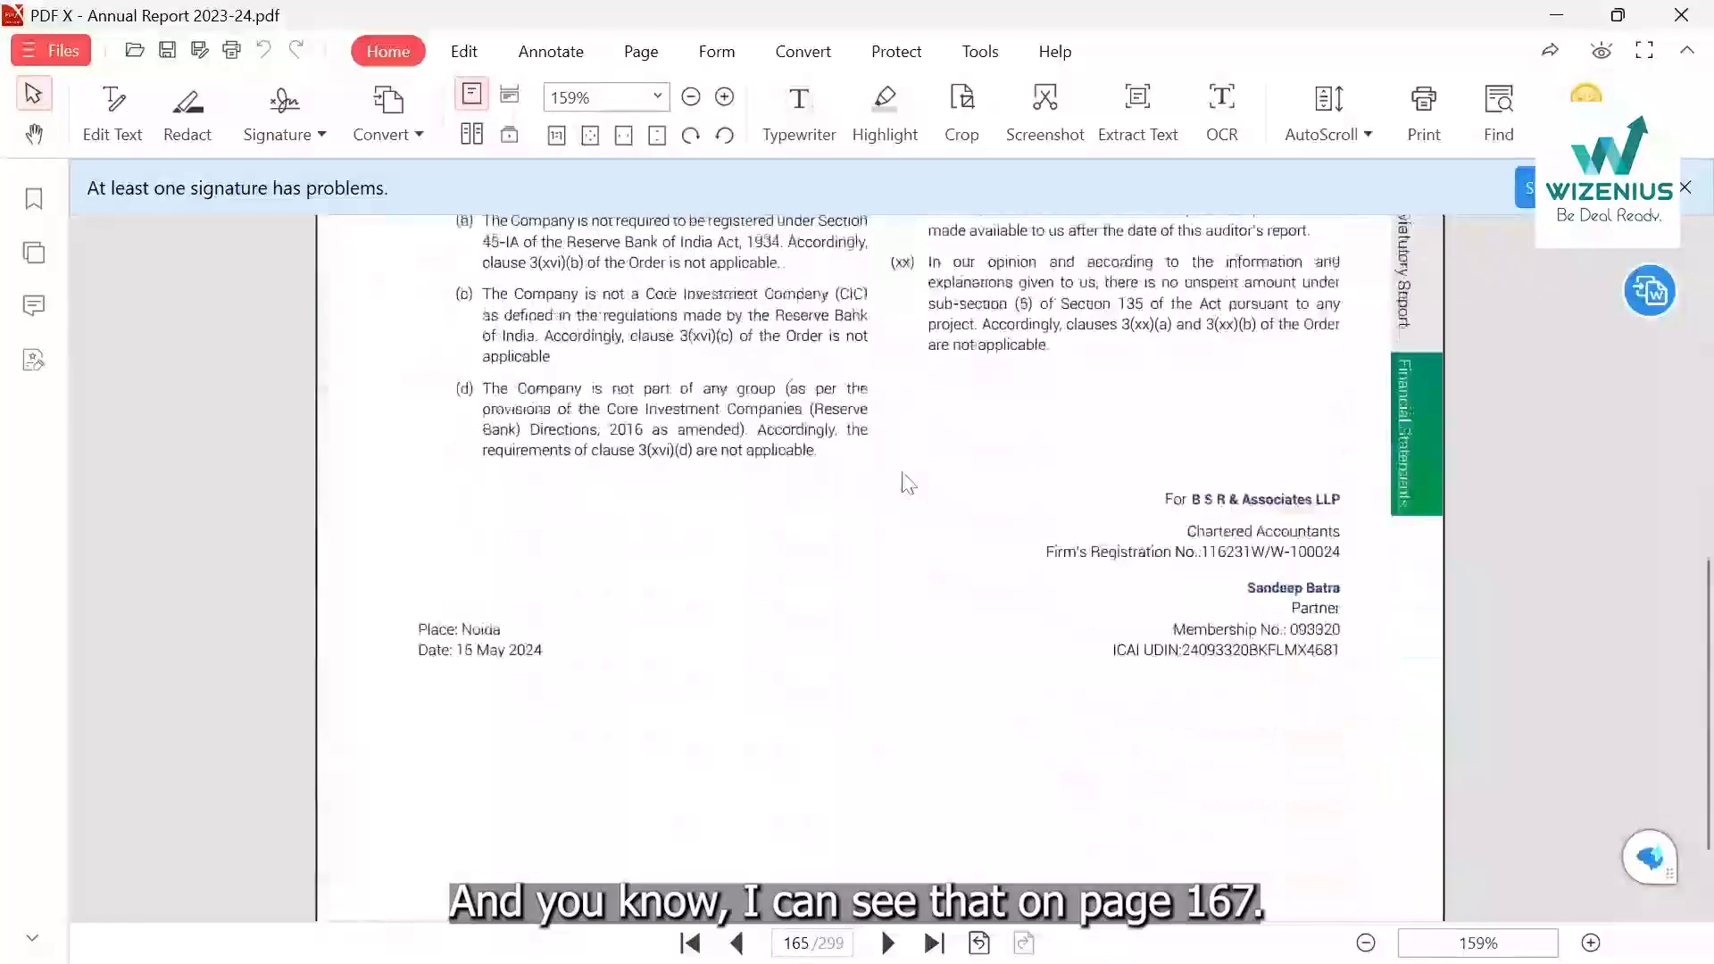
scroll(908, 483, "down", 10)
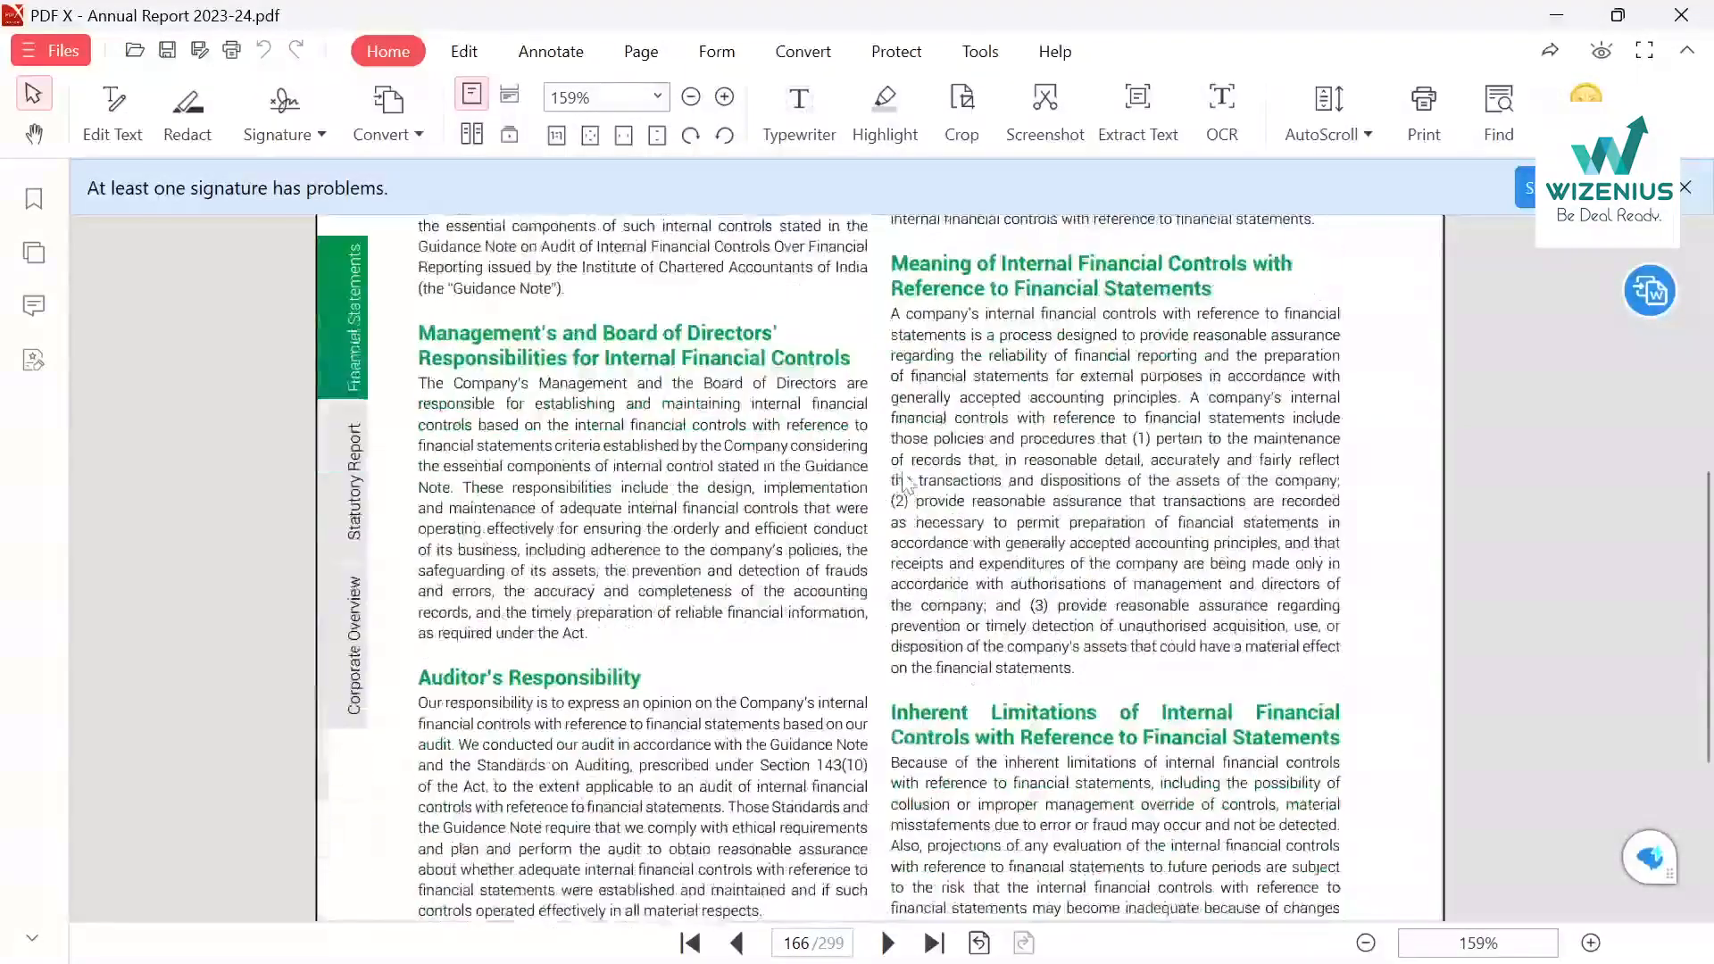
scroll(906, 483, "down", 10)
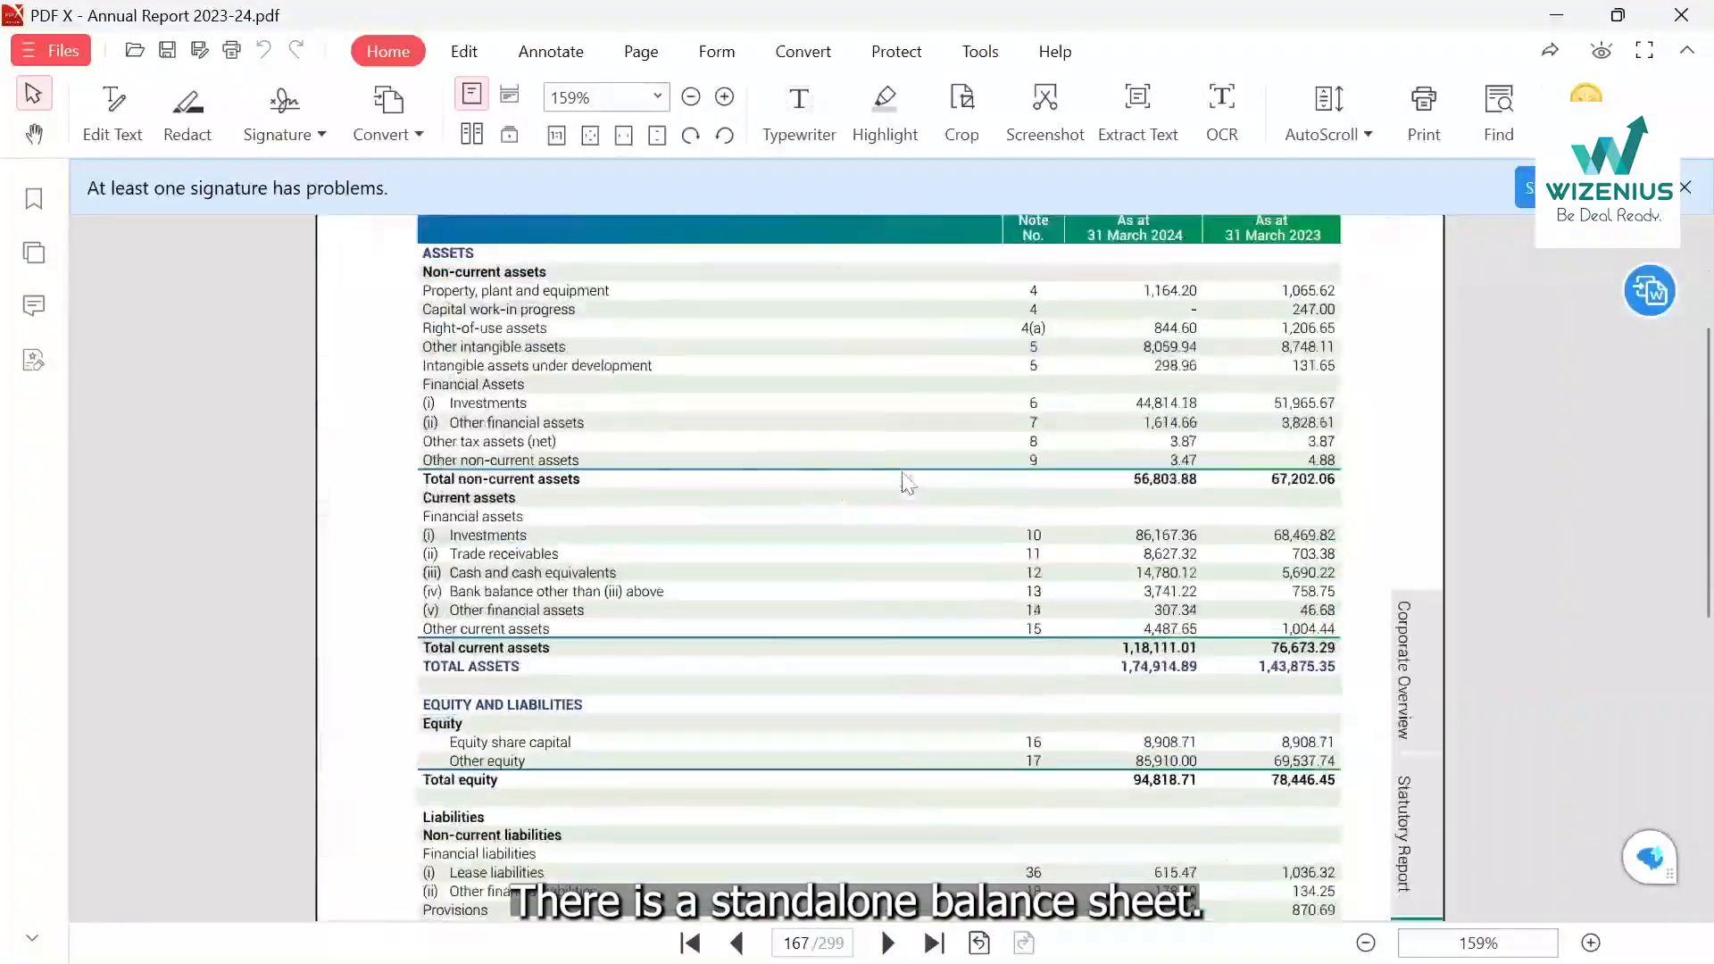
scroll(908, 483, "up", 3)
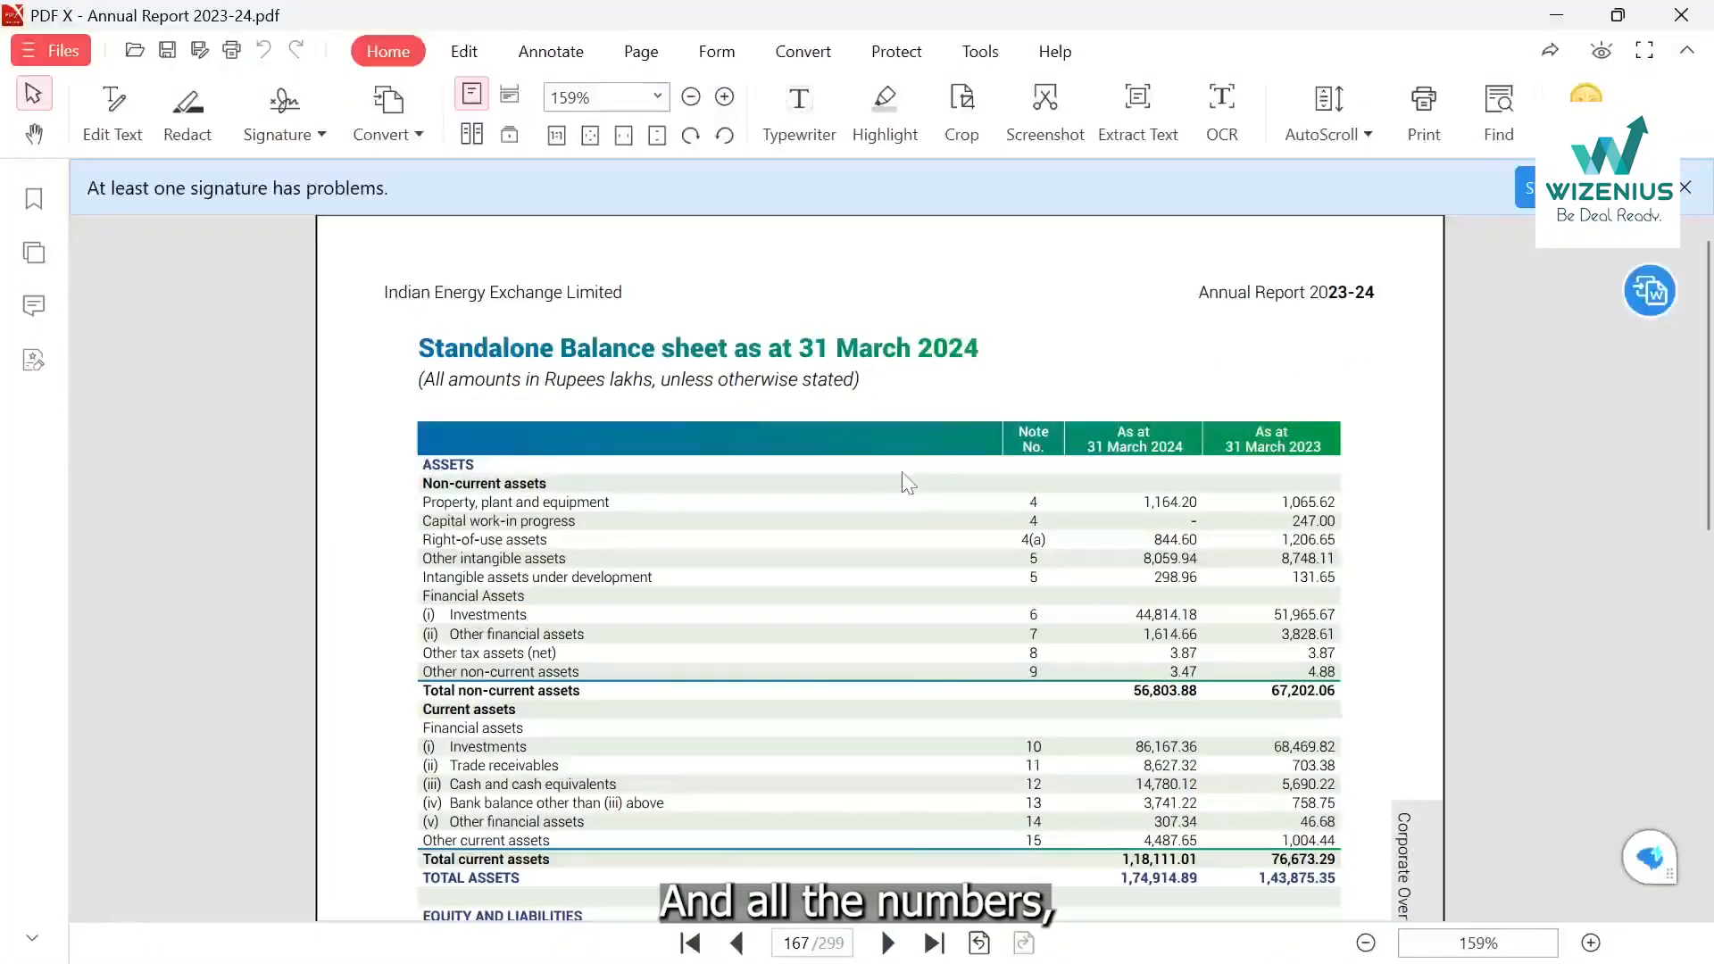
Review the Standalone Statement of Profit and Loss and the Standalone Statement of Cash Flow on pages 168 and 169.
scroll(908, 483, "down", 15)
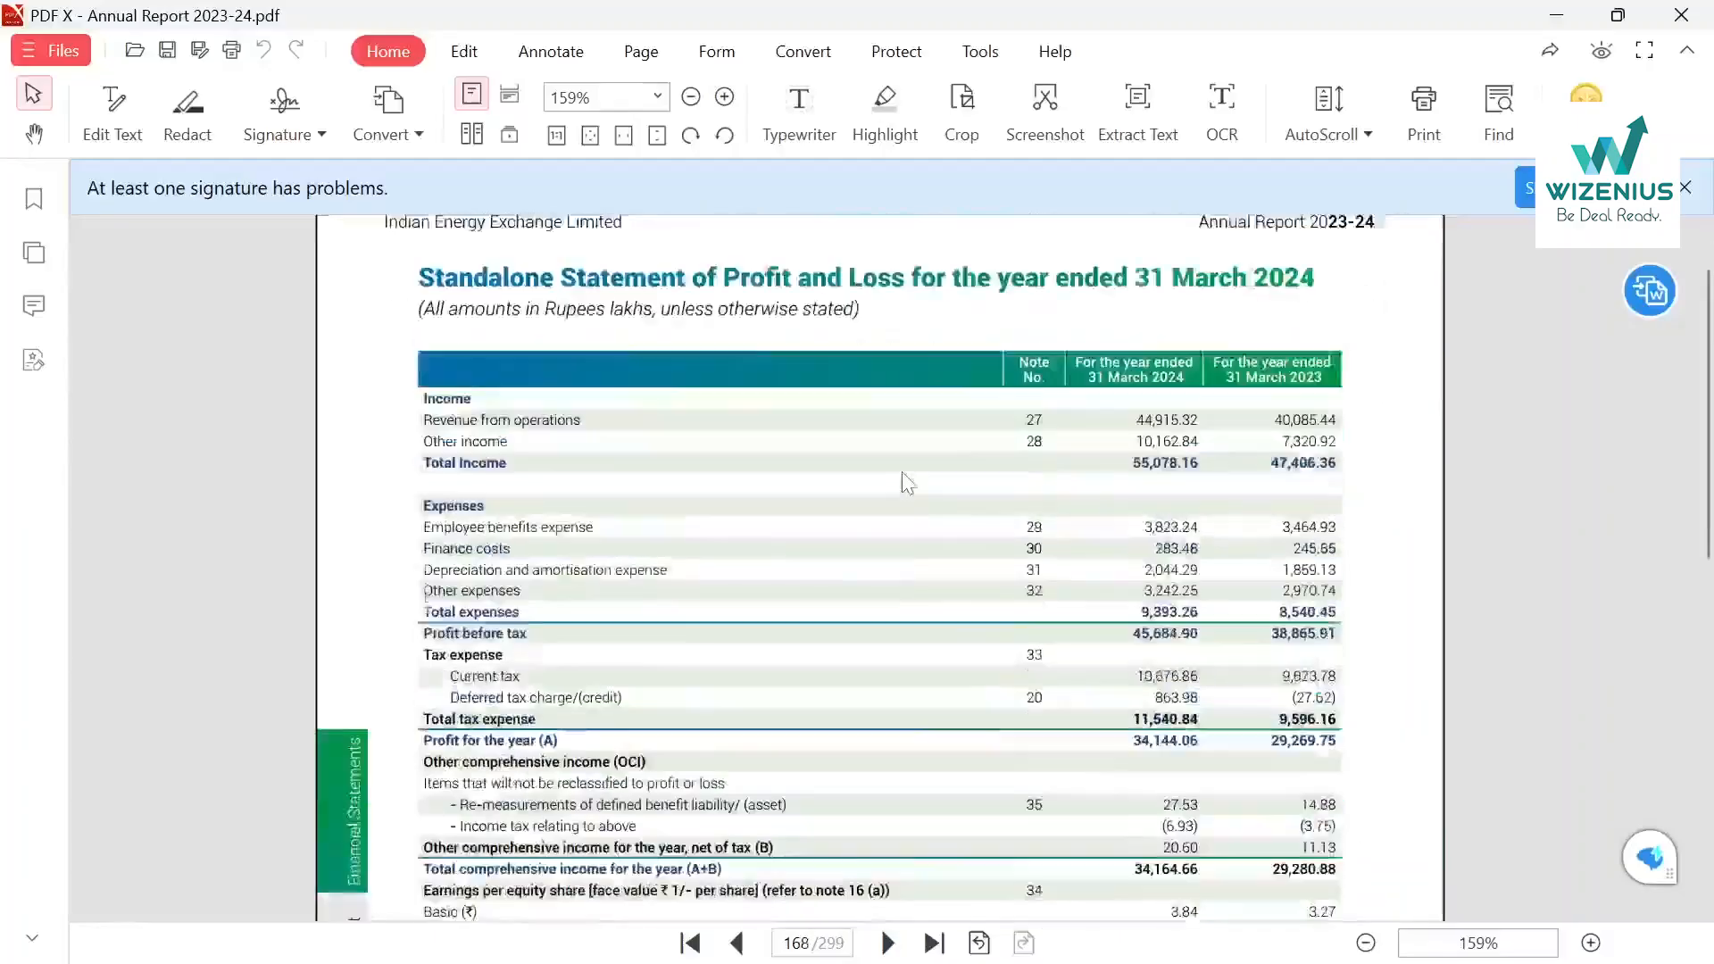
scroll(908, 482, "down", 3)
scroll(908, 483, "up", 4)
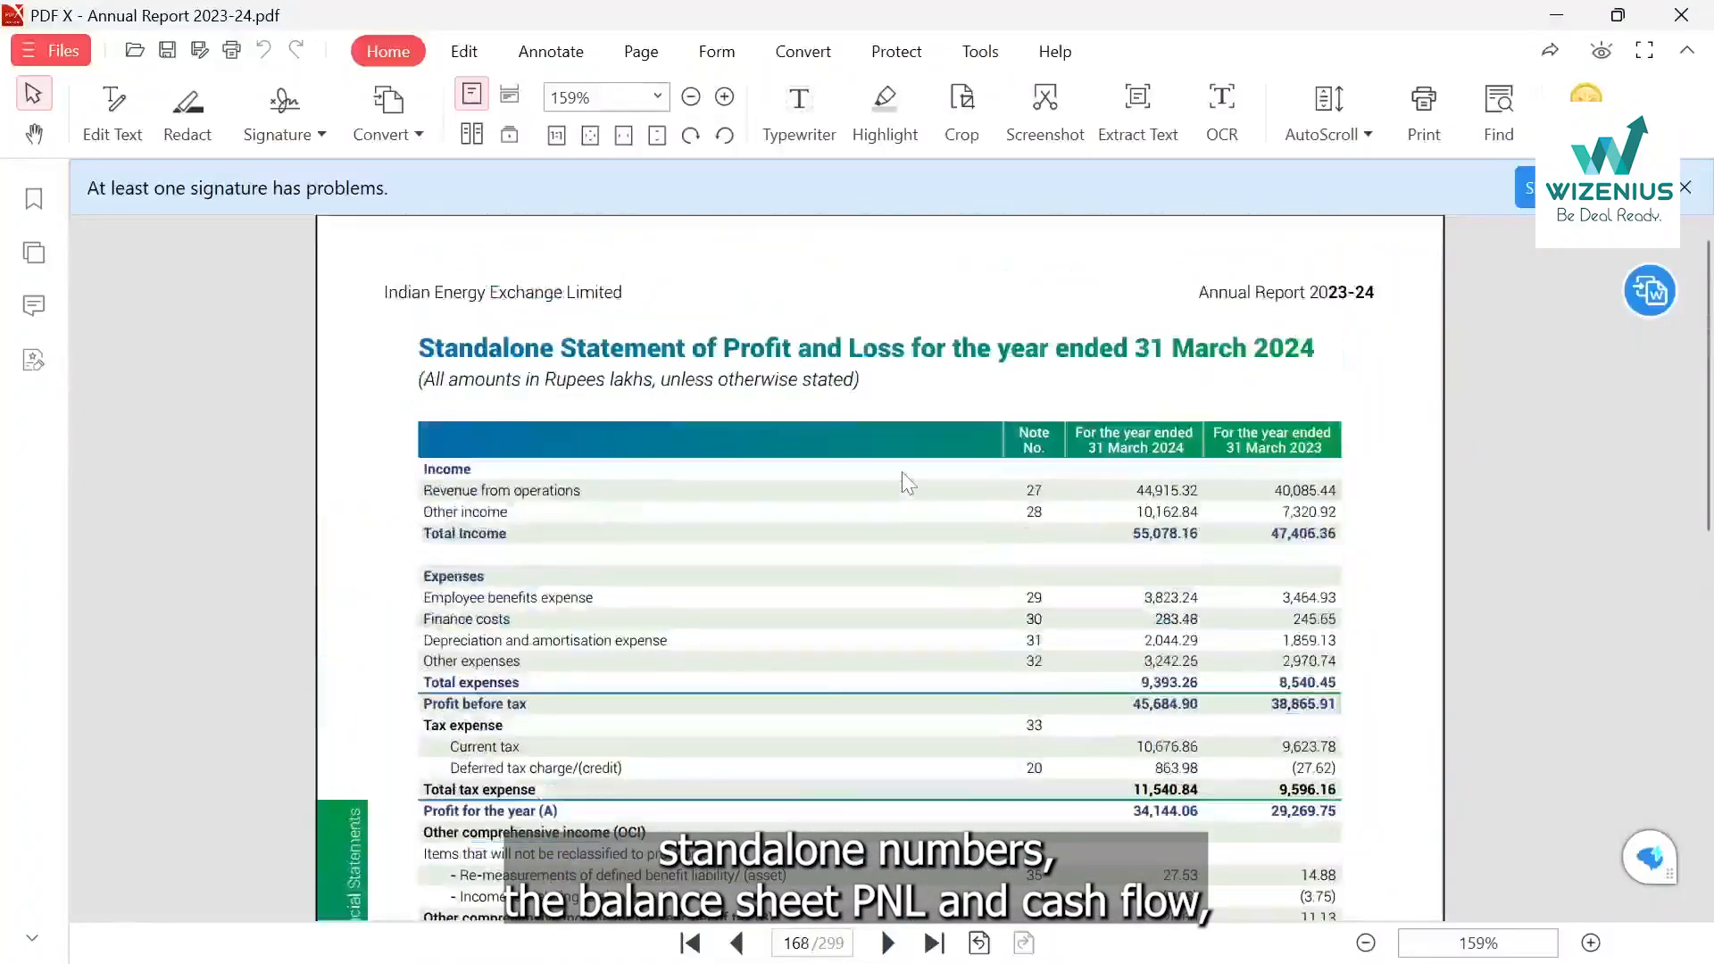
scroll(908, 483, "down", 15)
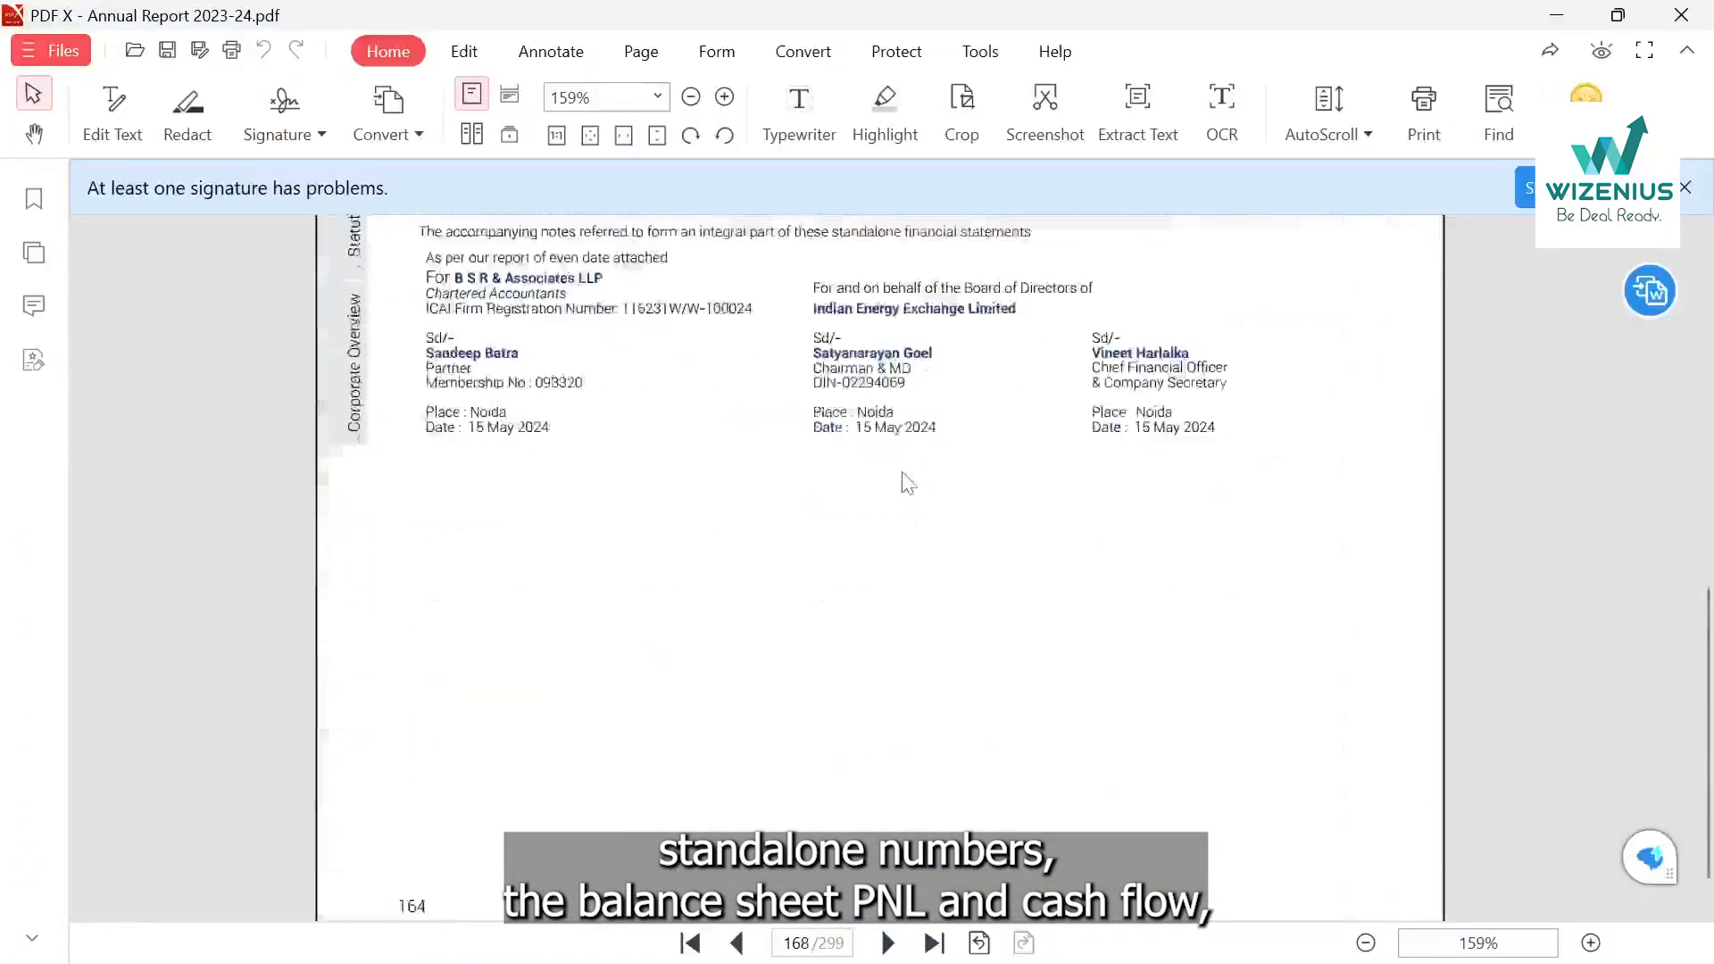
scroll(907, 483, "down", 1)
scroll(908, 482, "up", 3)
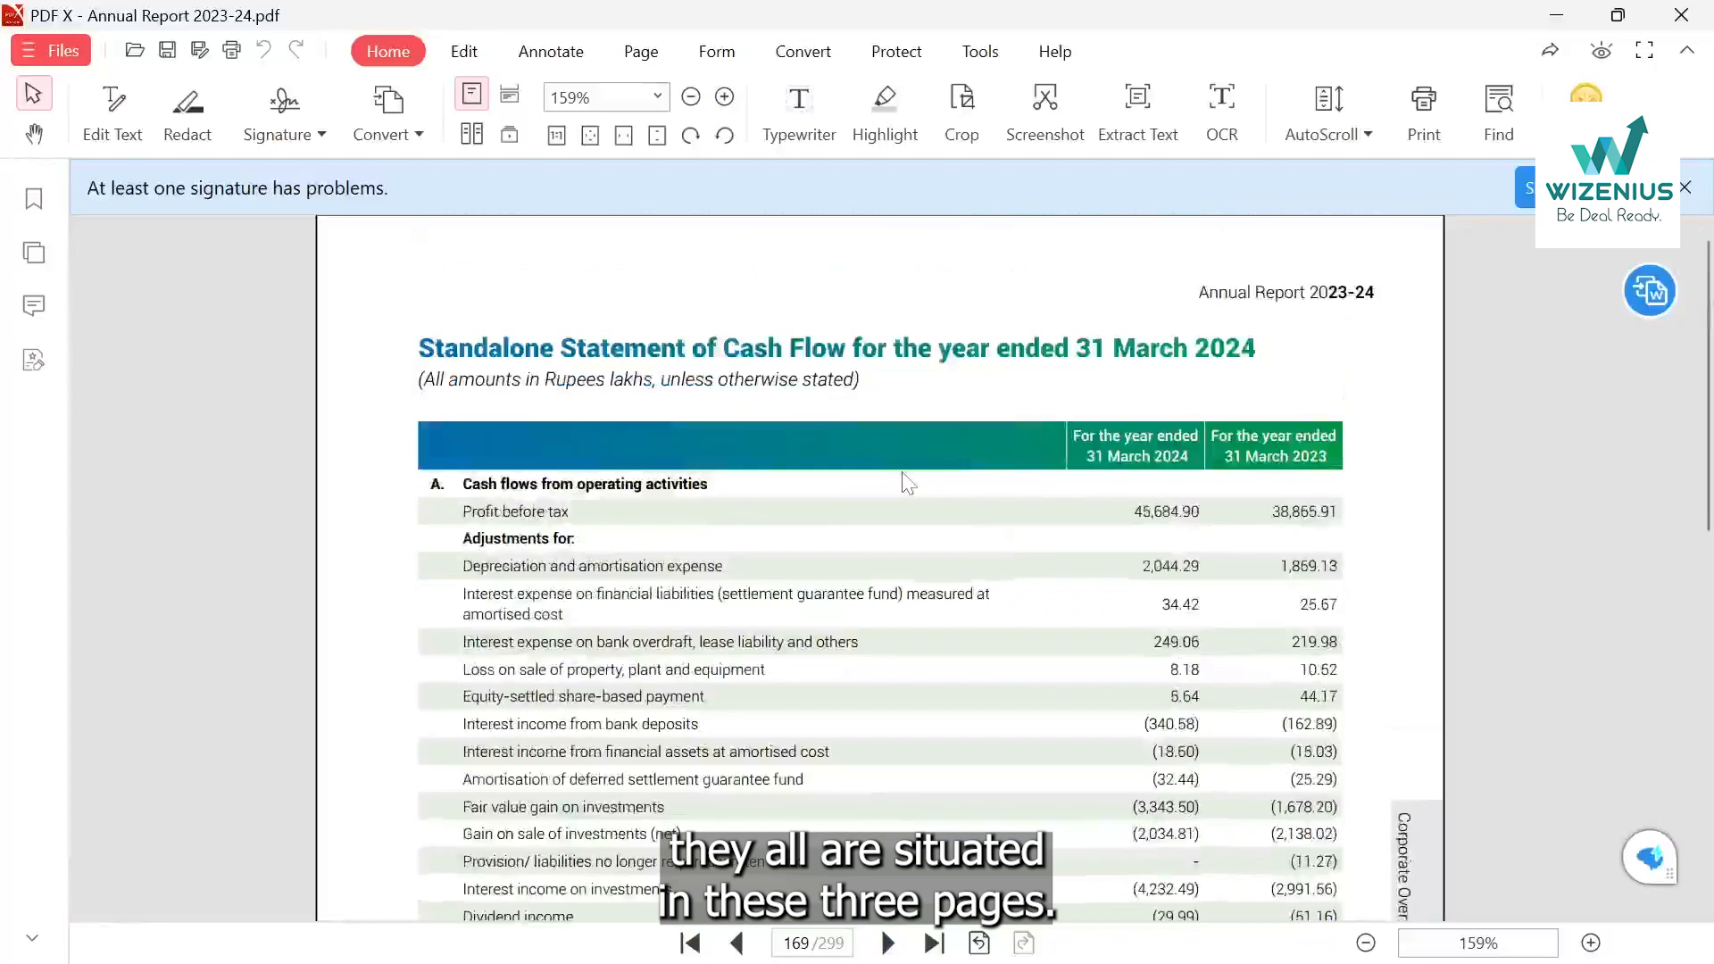
scroll(907, 483, "up", 1)
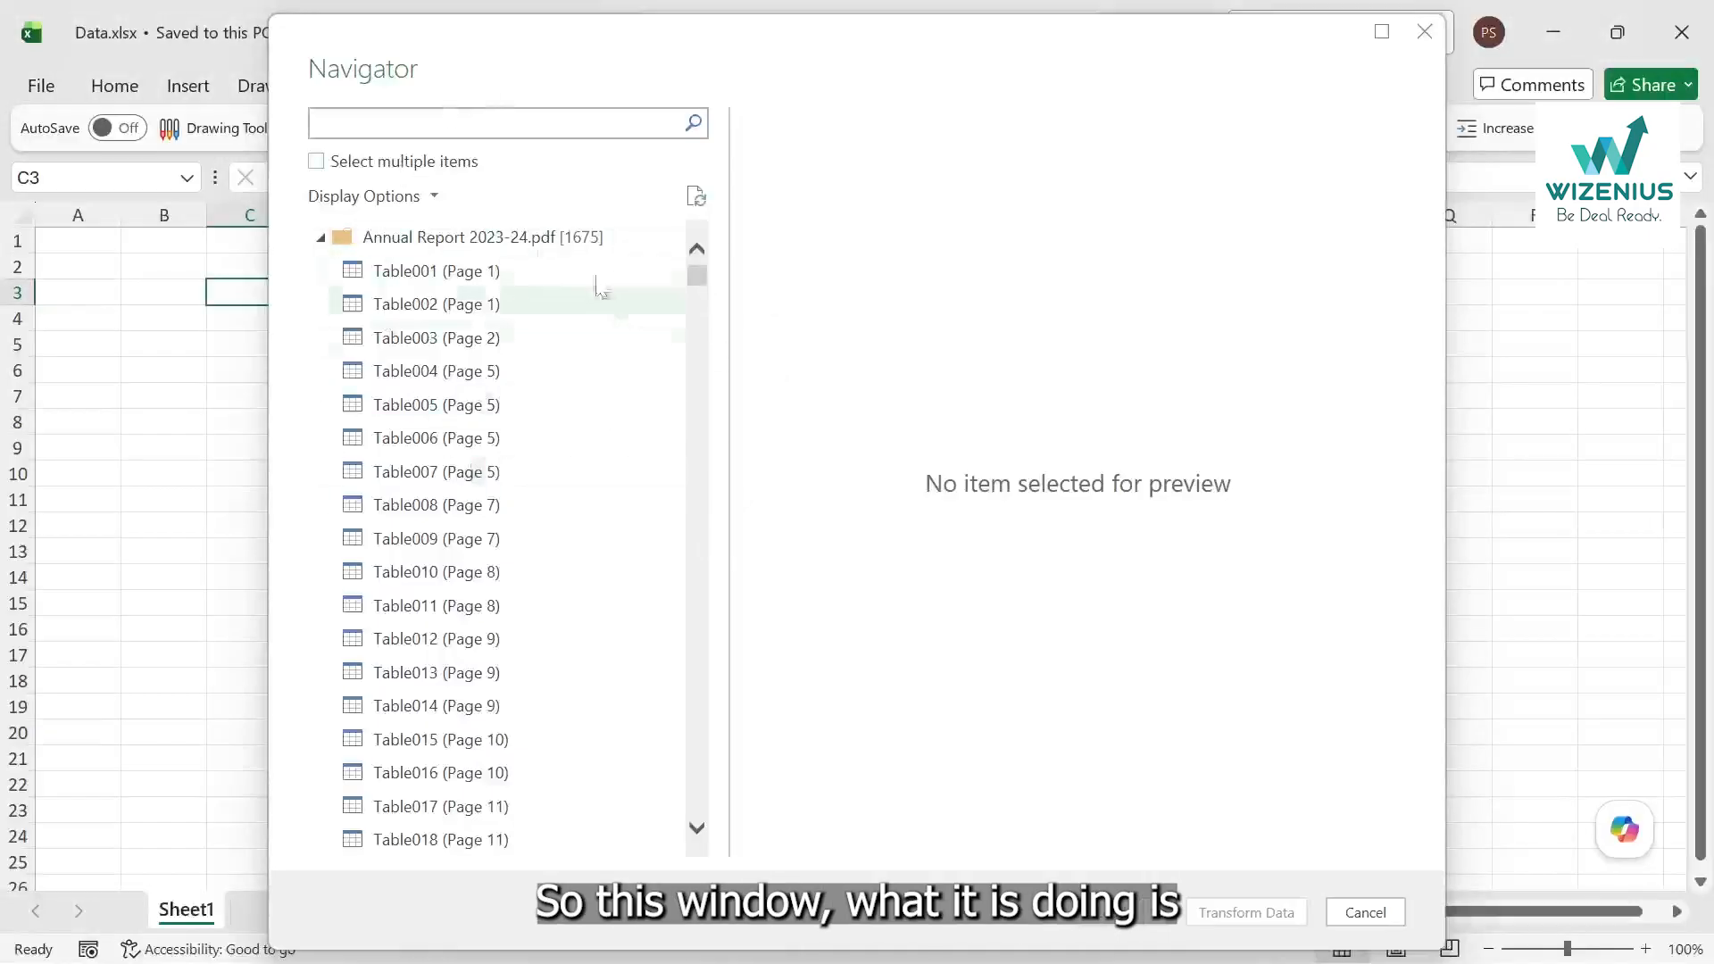
Preview several tables detected in the annual report, from Table008 on page 7 to Table014 on page 9.
left_click(473, 516)
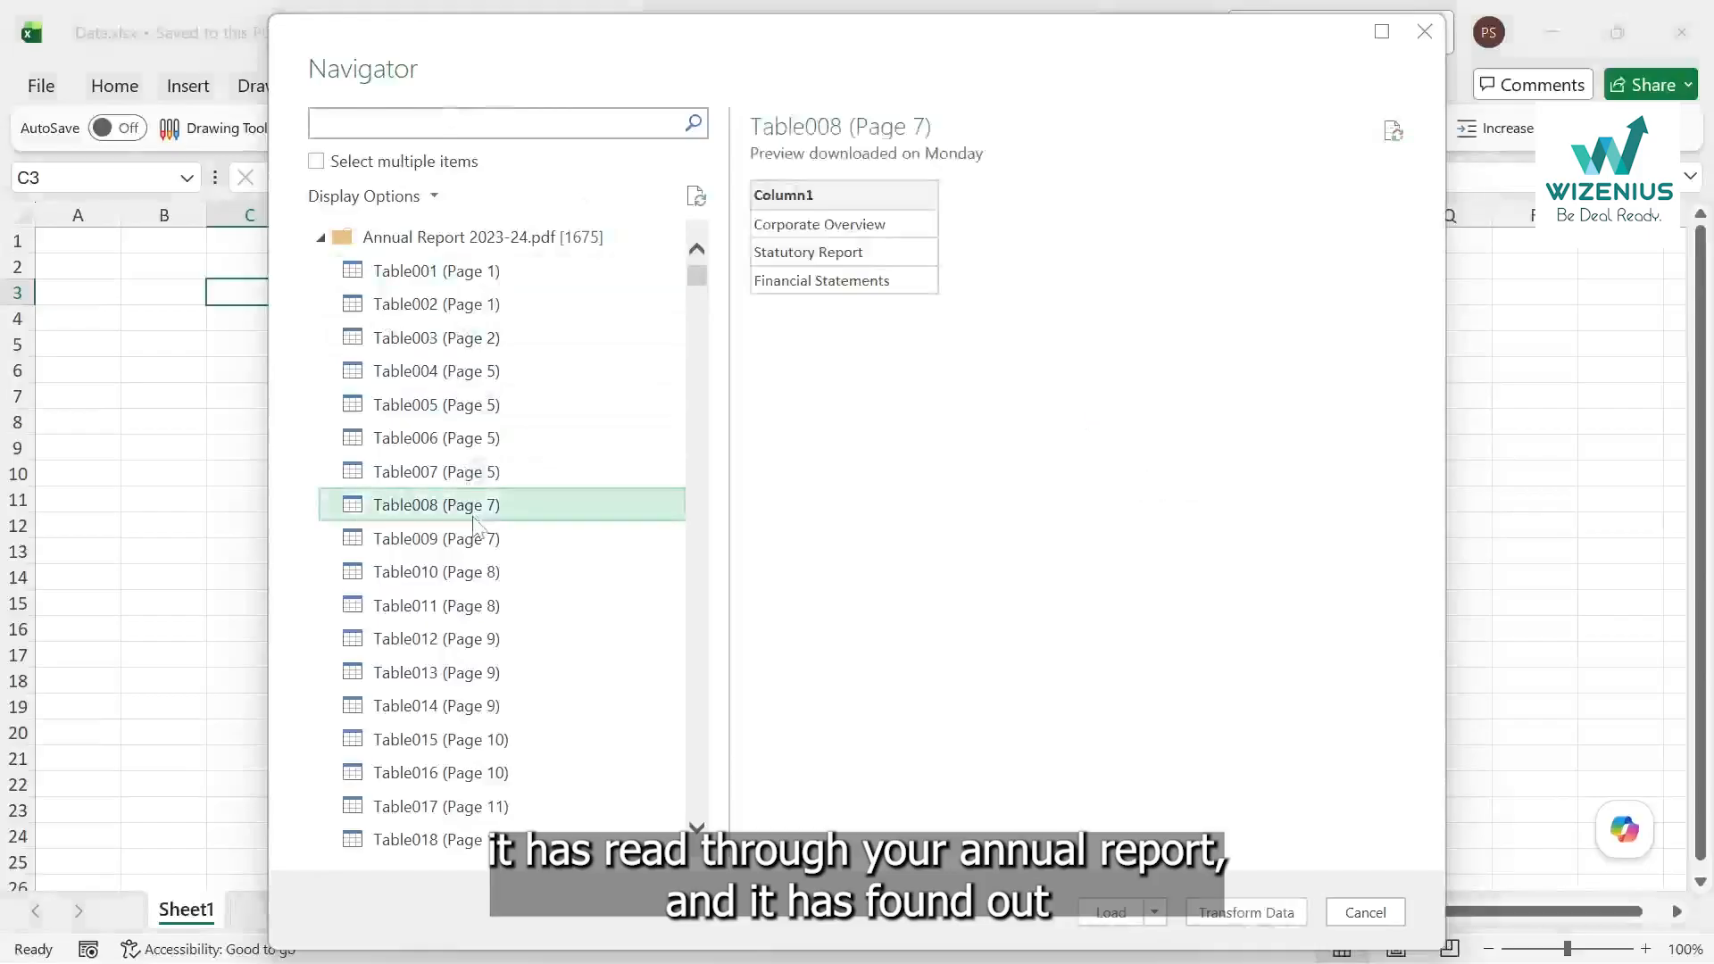
left_click(451, 572)
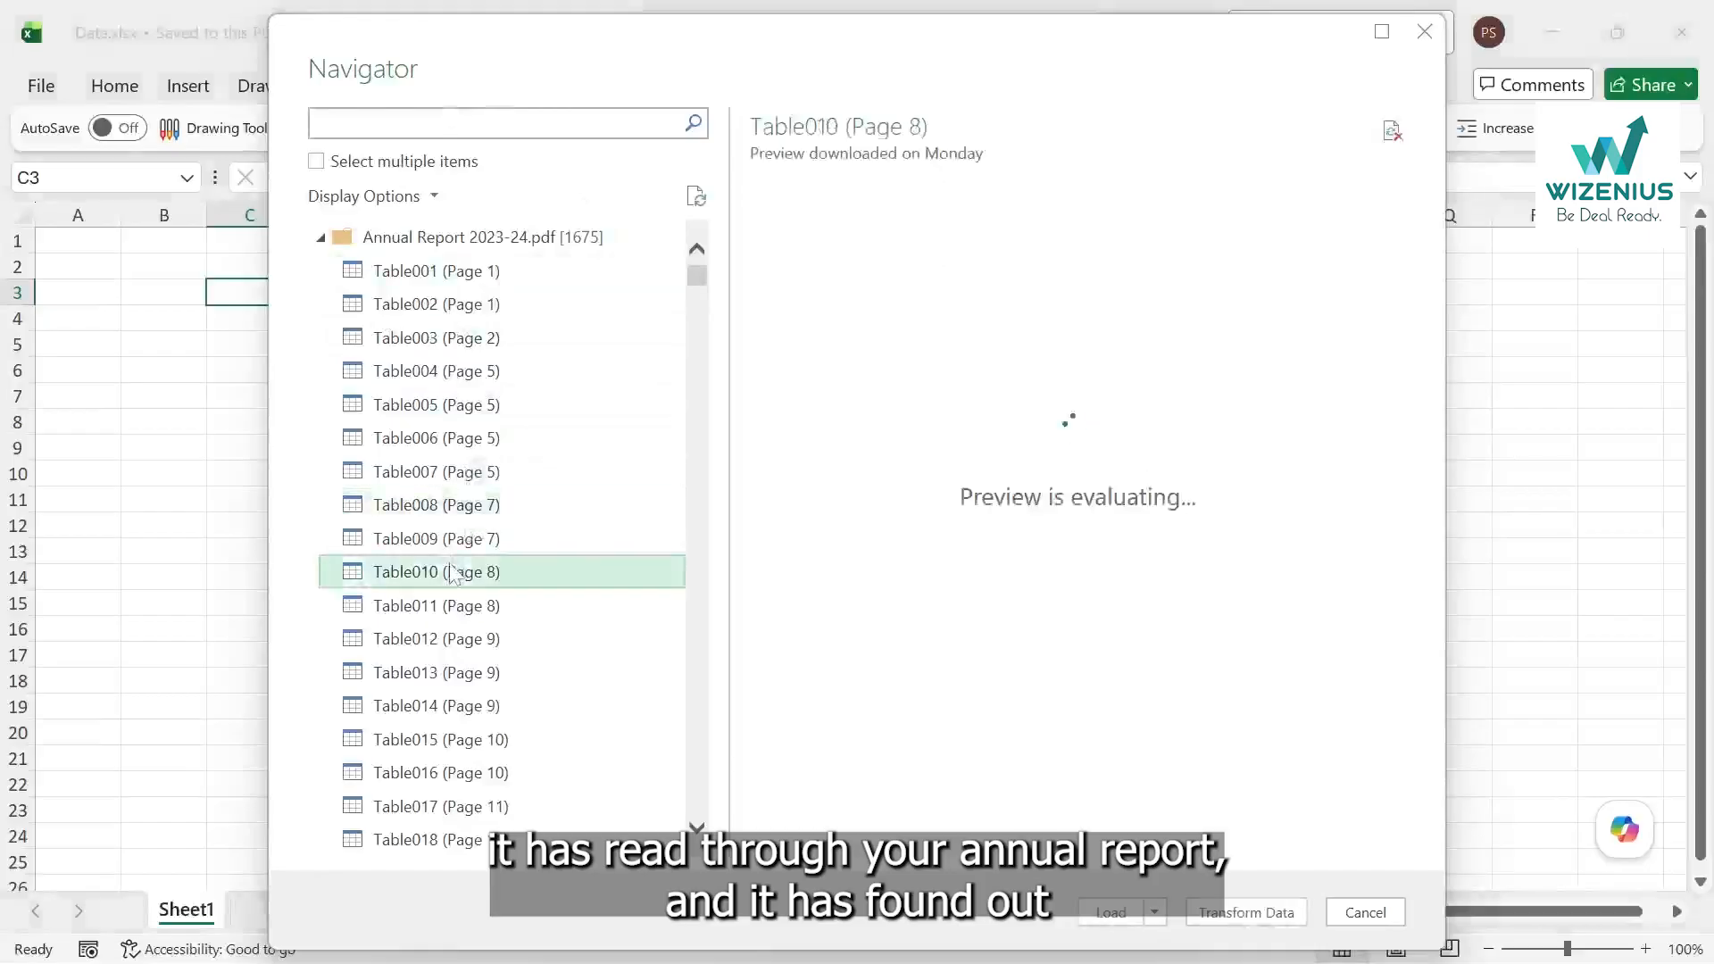
left_click(443, 609)
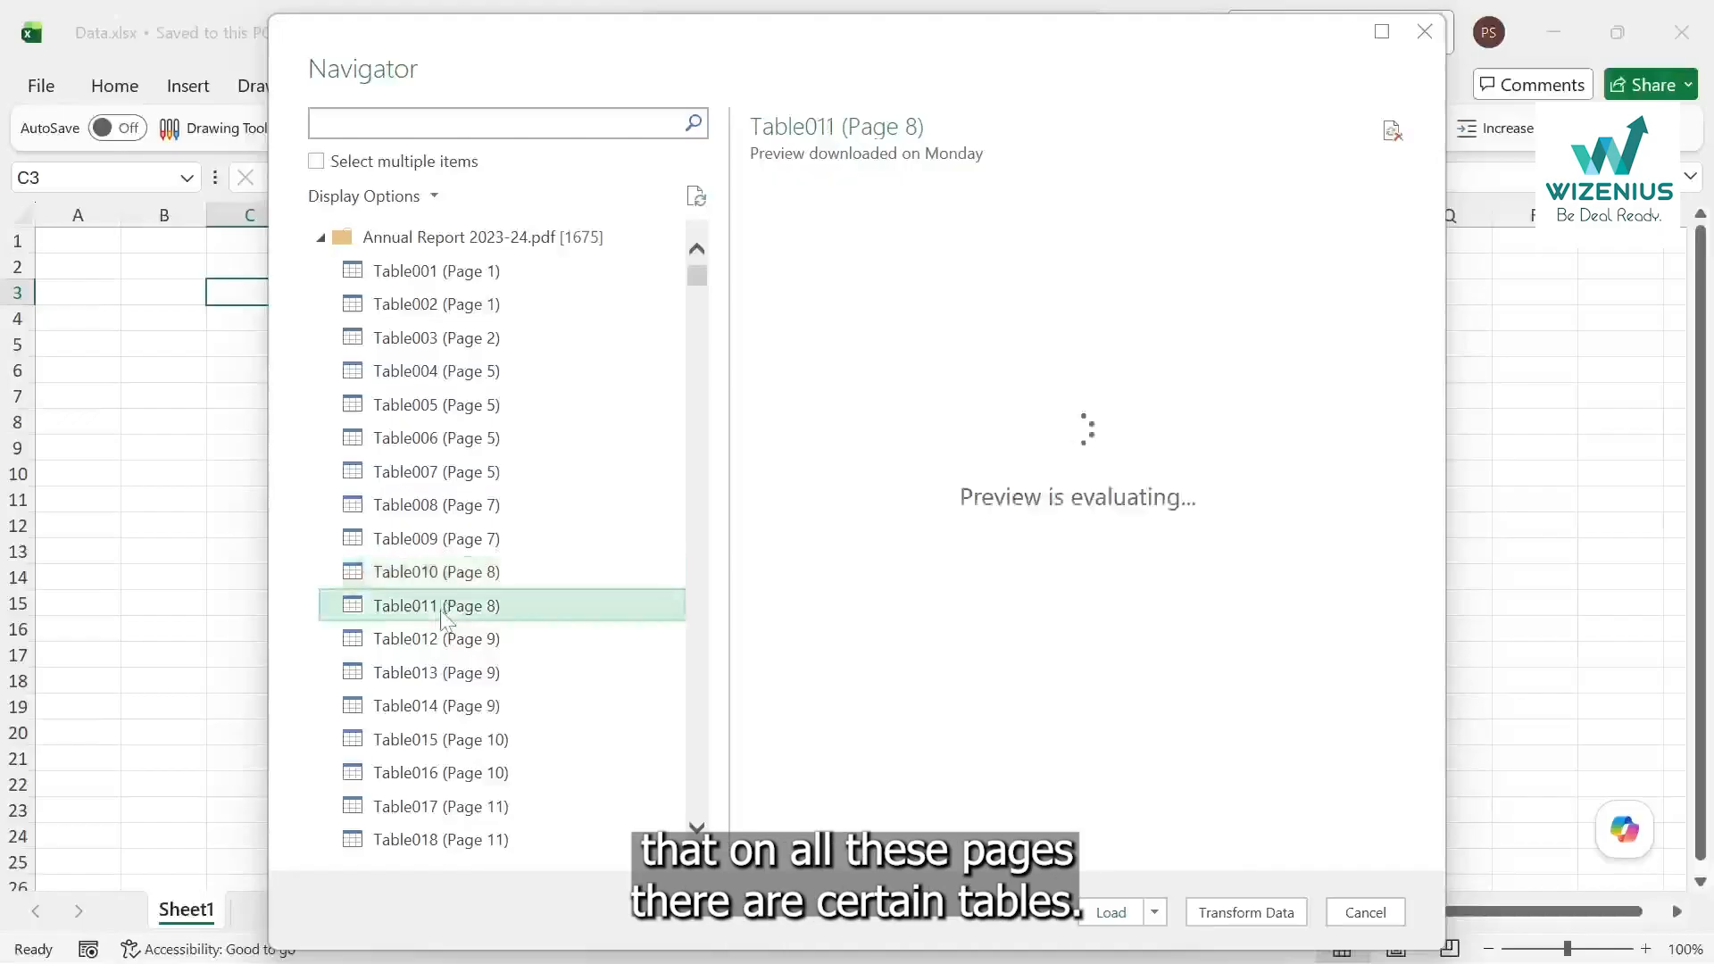
left_click(439, 670)
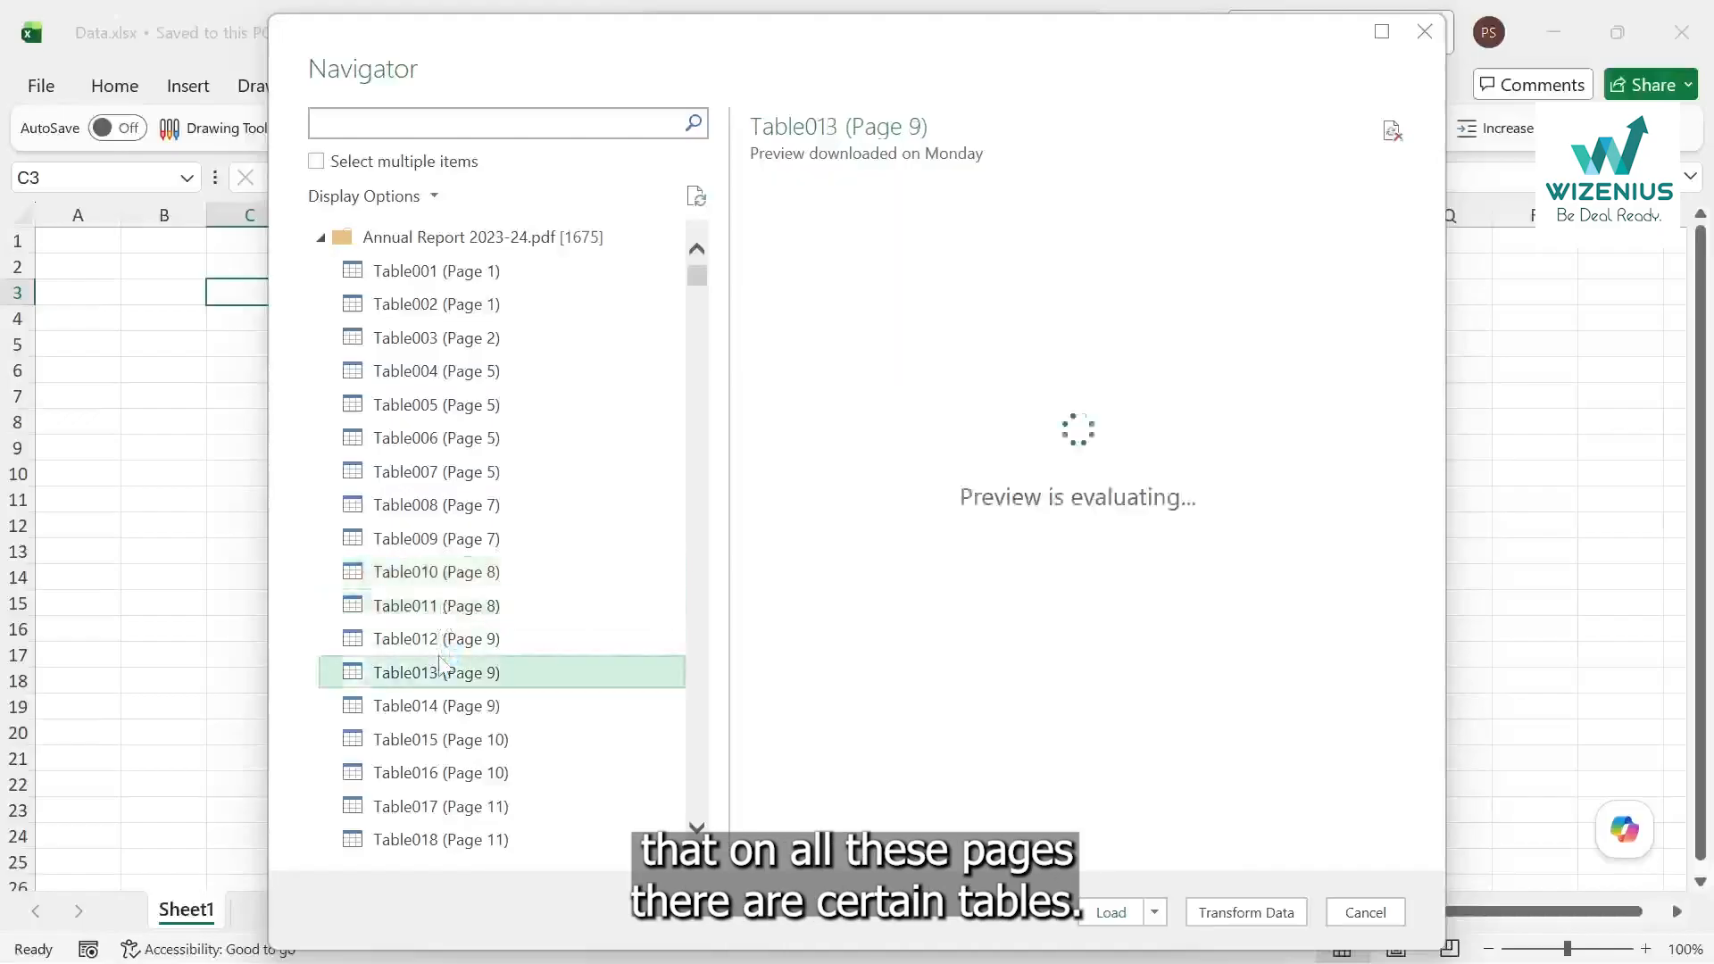
left_click(455, 708)
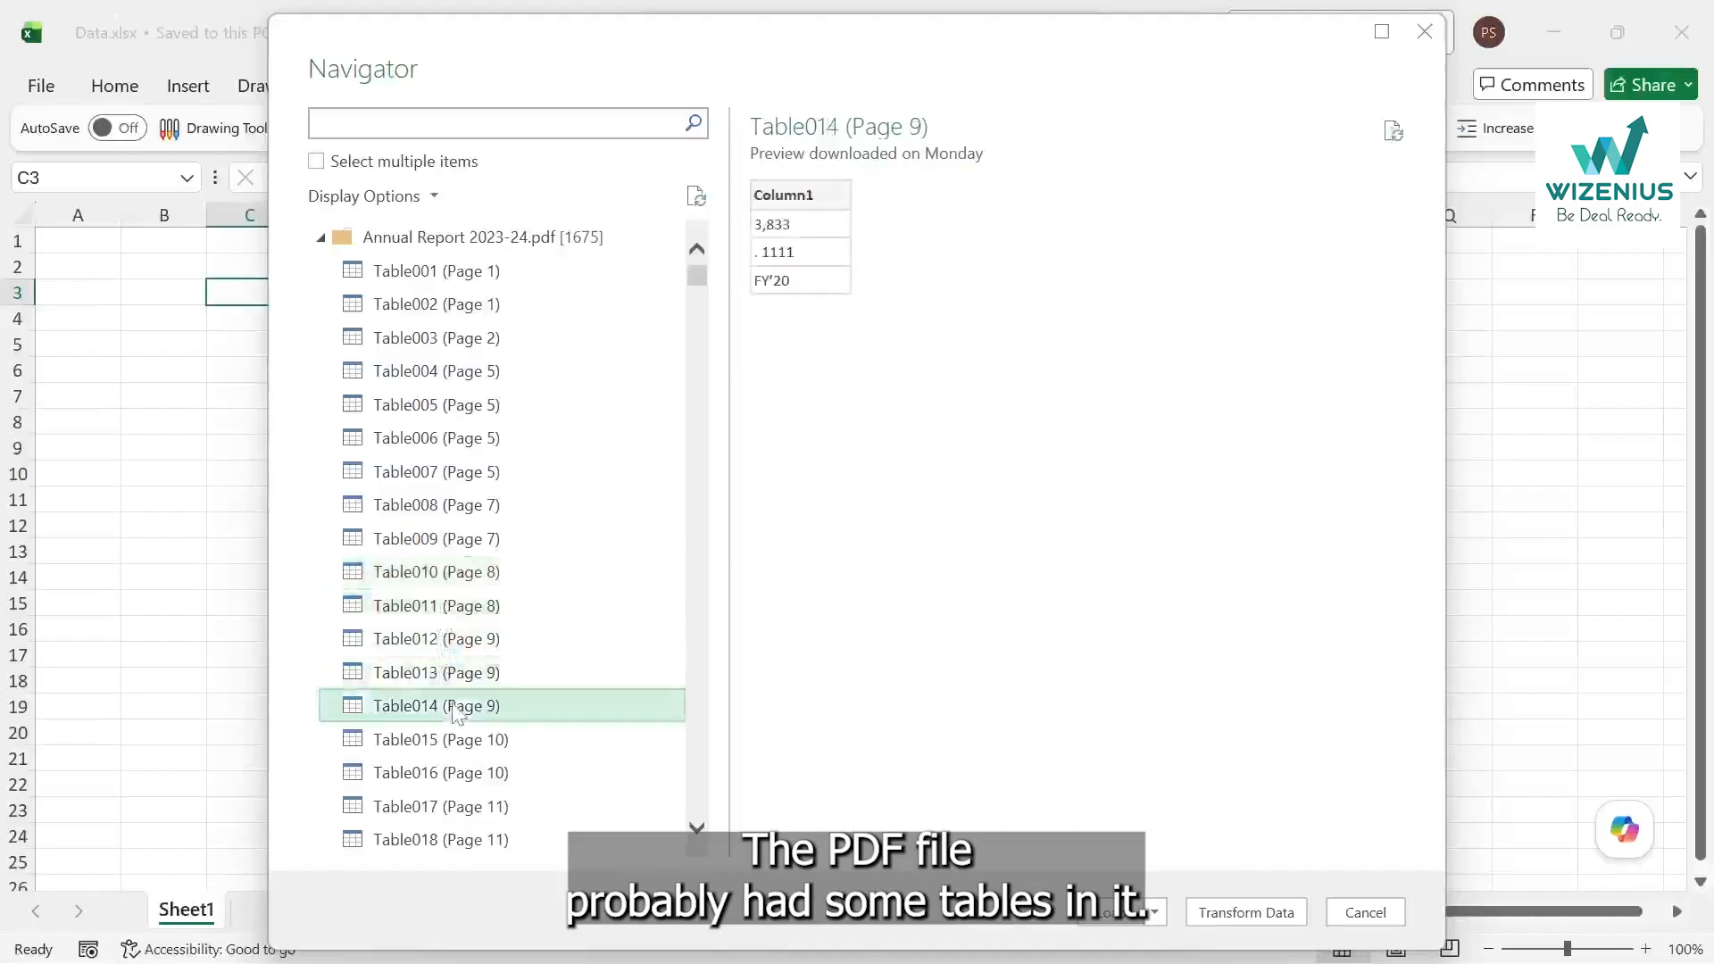
Preview the detected tables from Table015 on page 10 to Table018 on page 11.
left_click(456, 741)
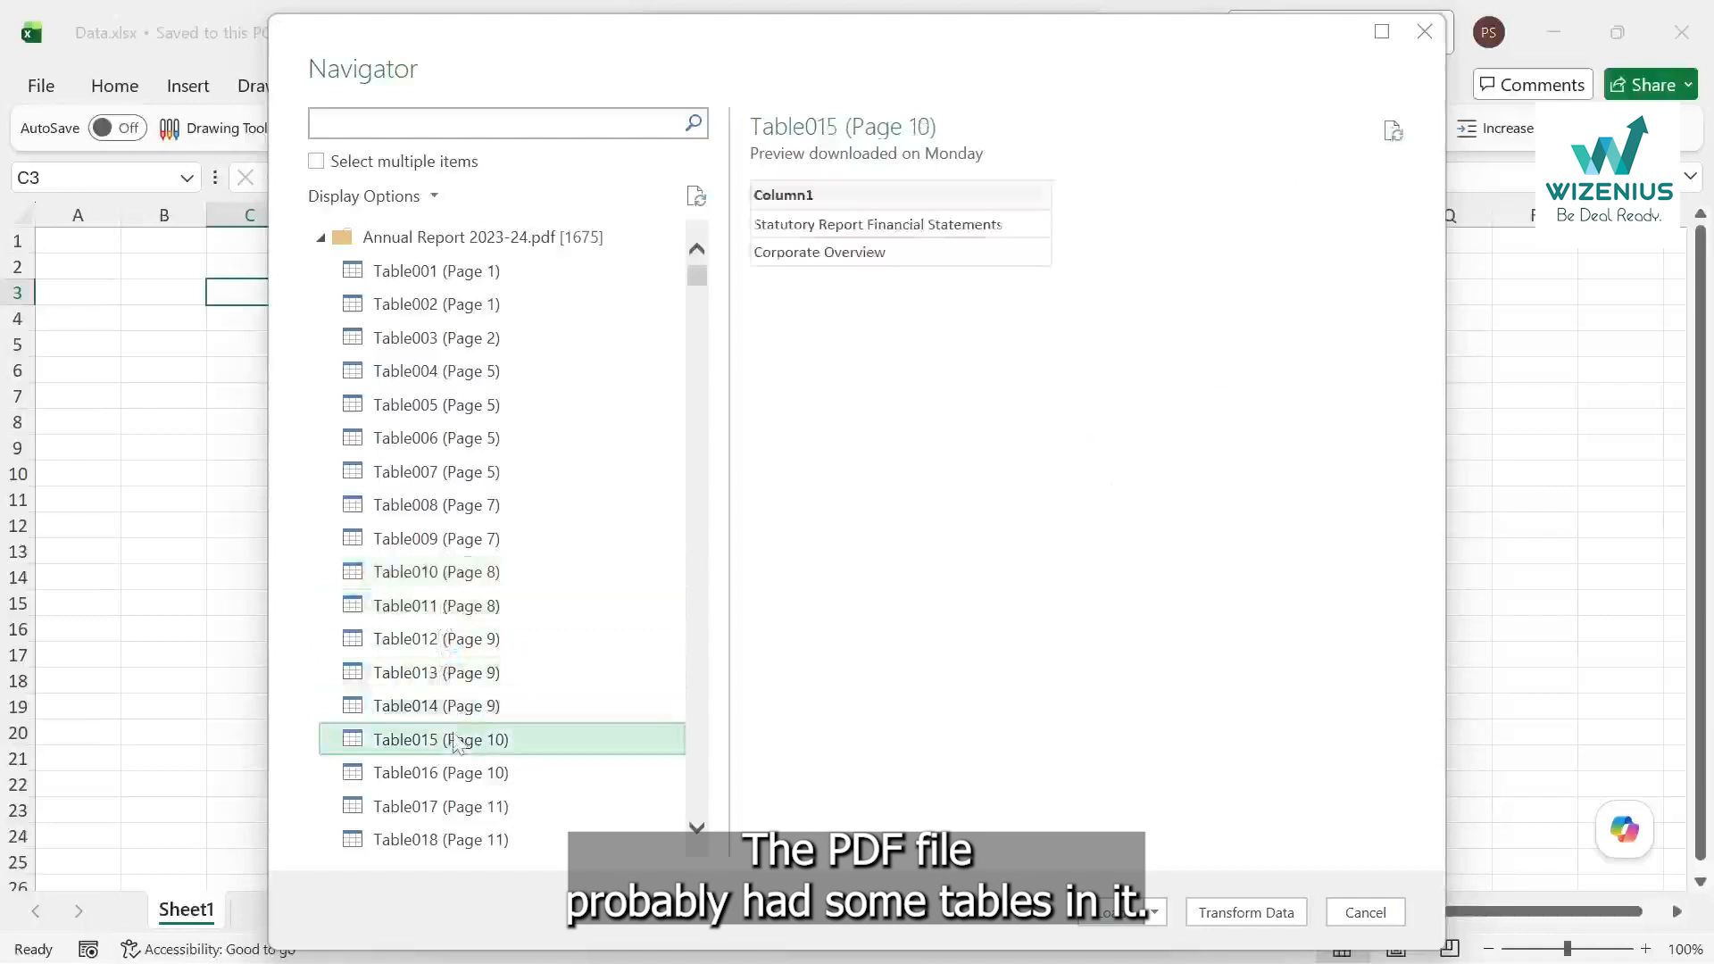
left_click(451, 774)
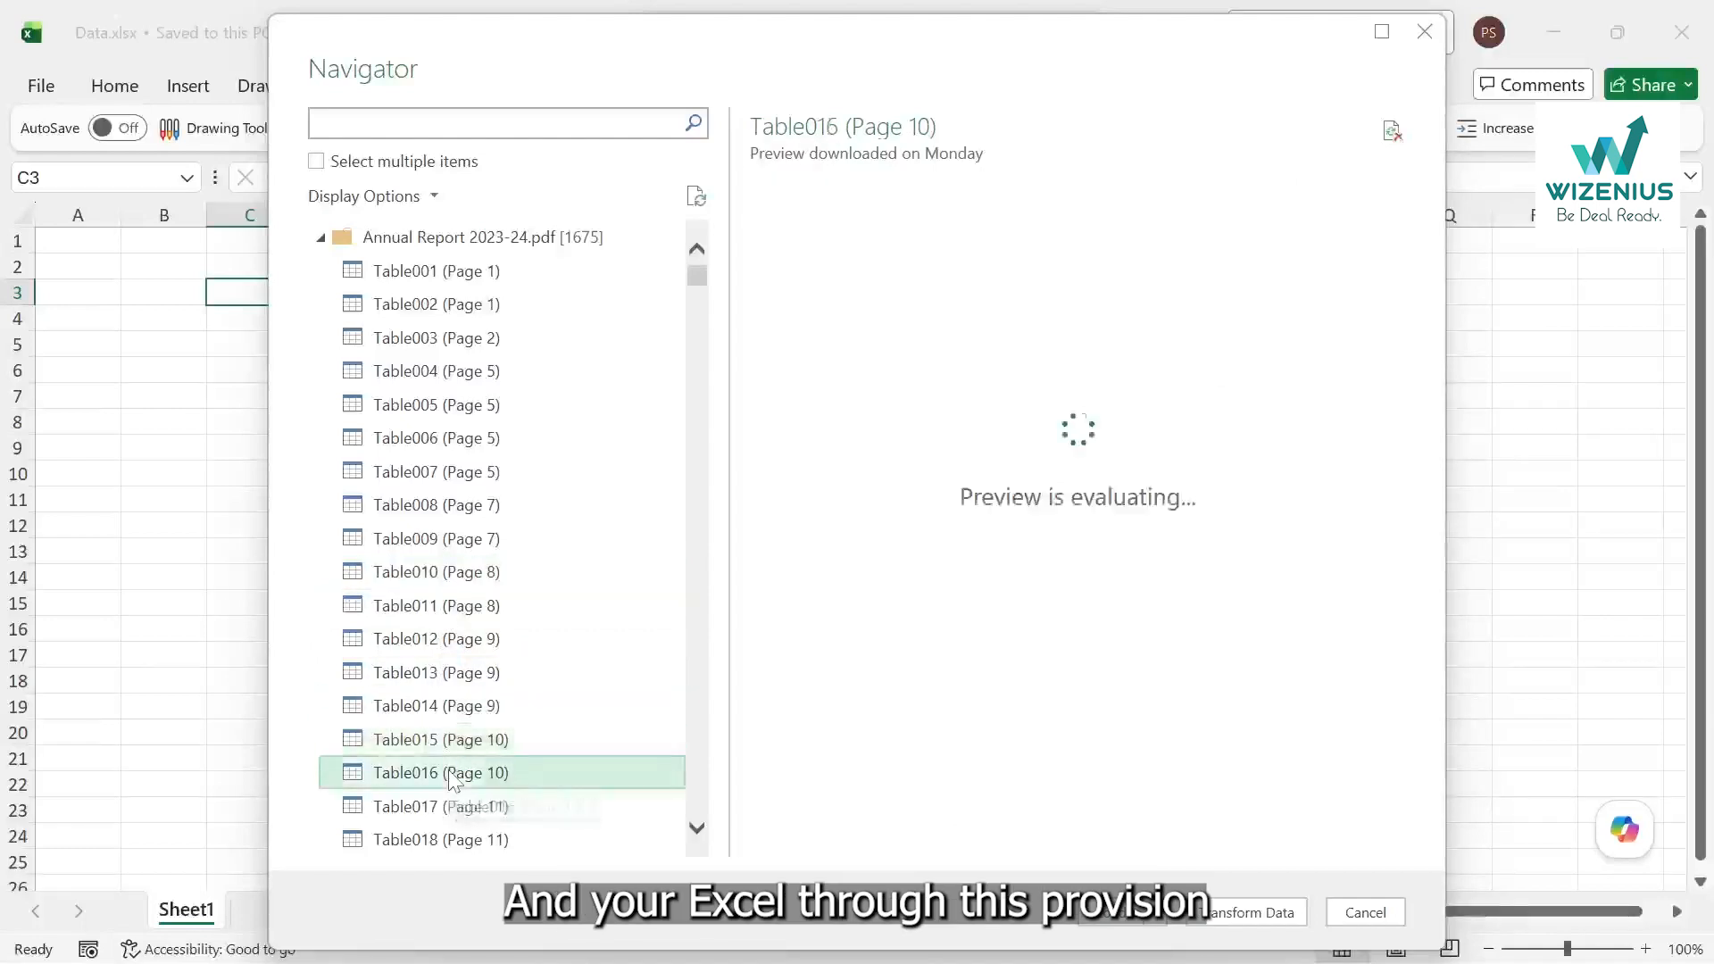
scroll(453, 773, "down", 3)
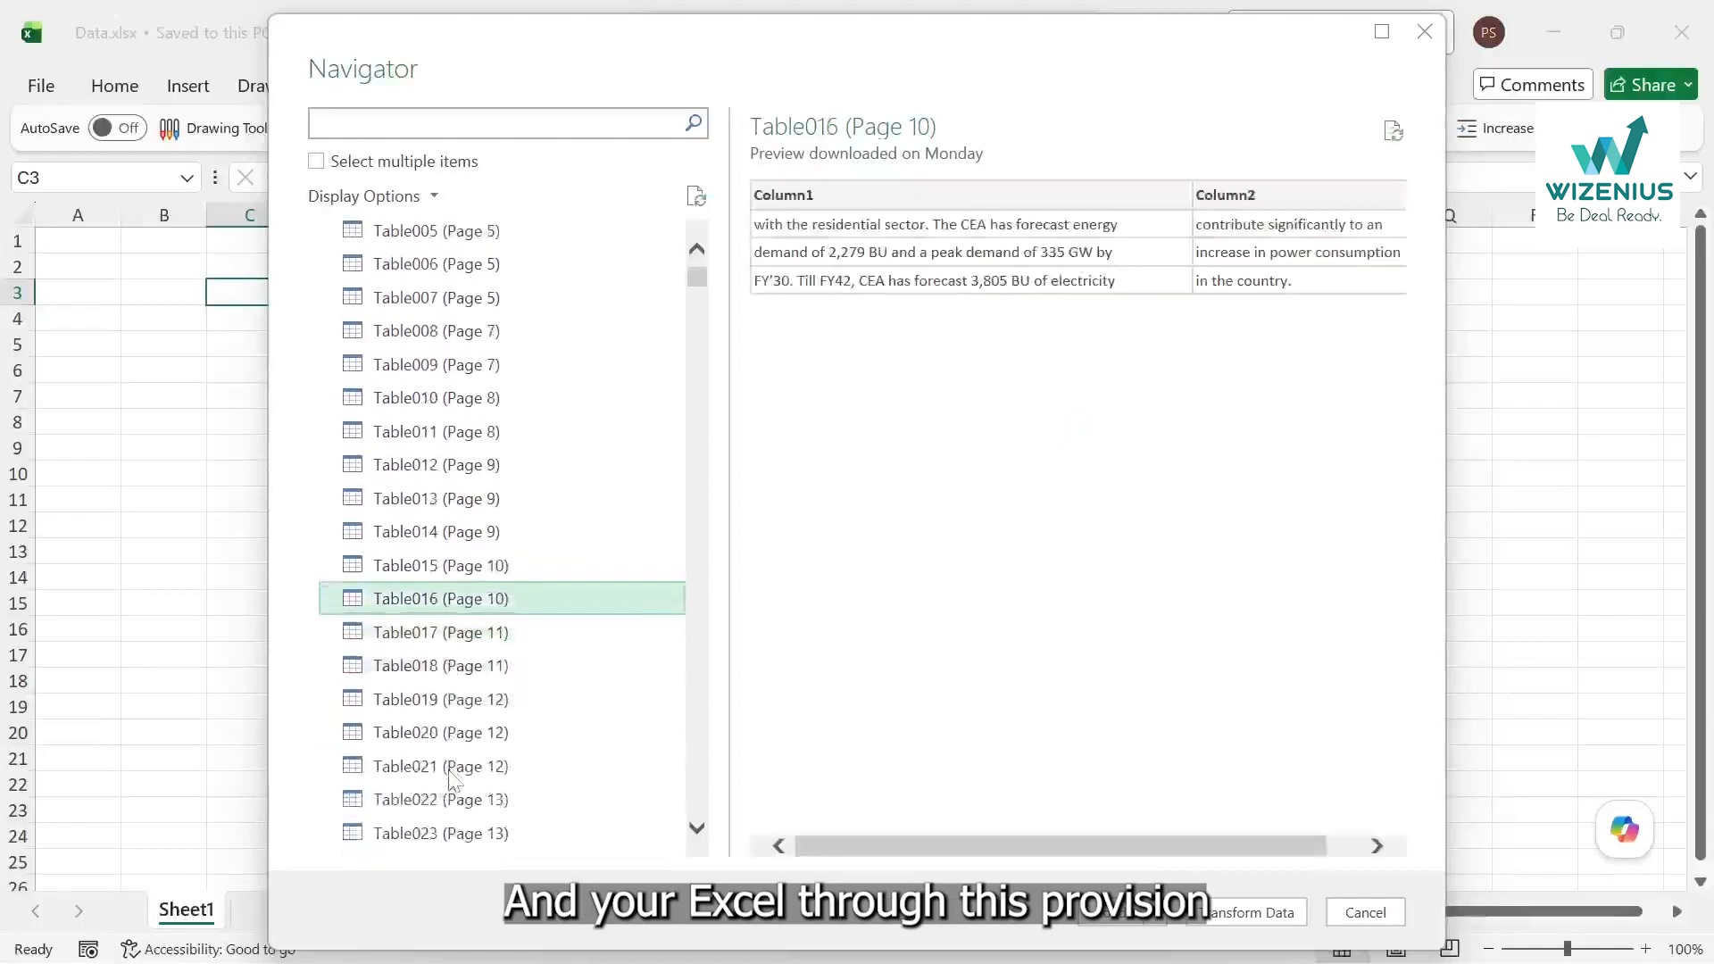
left_click(488, 641)
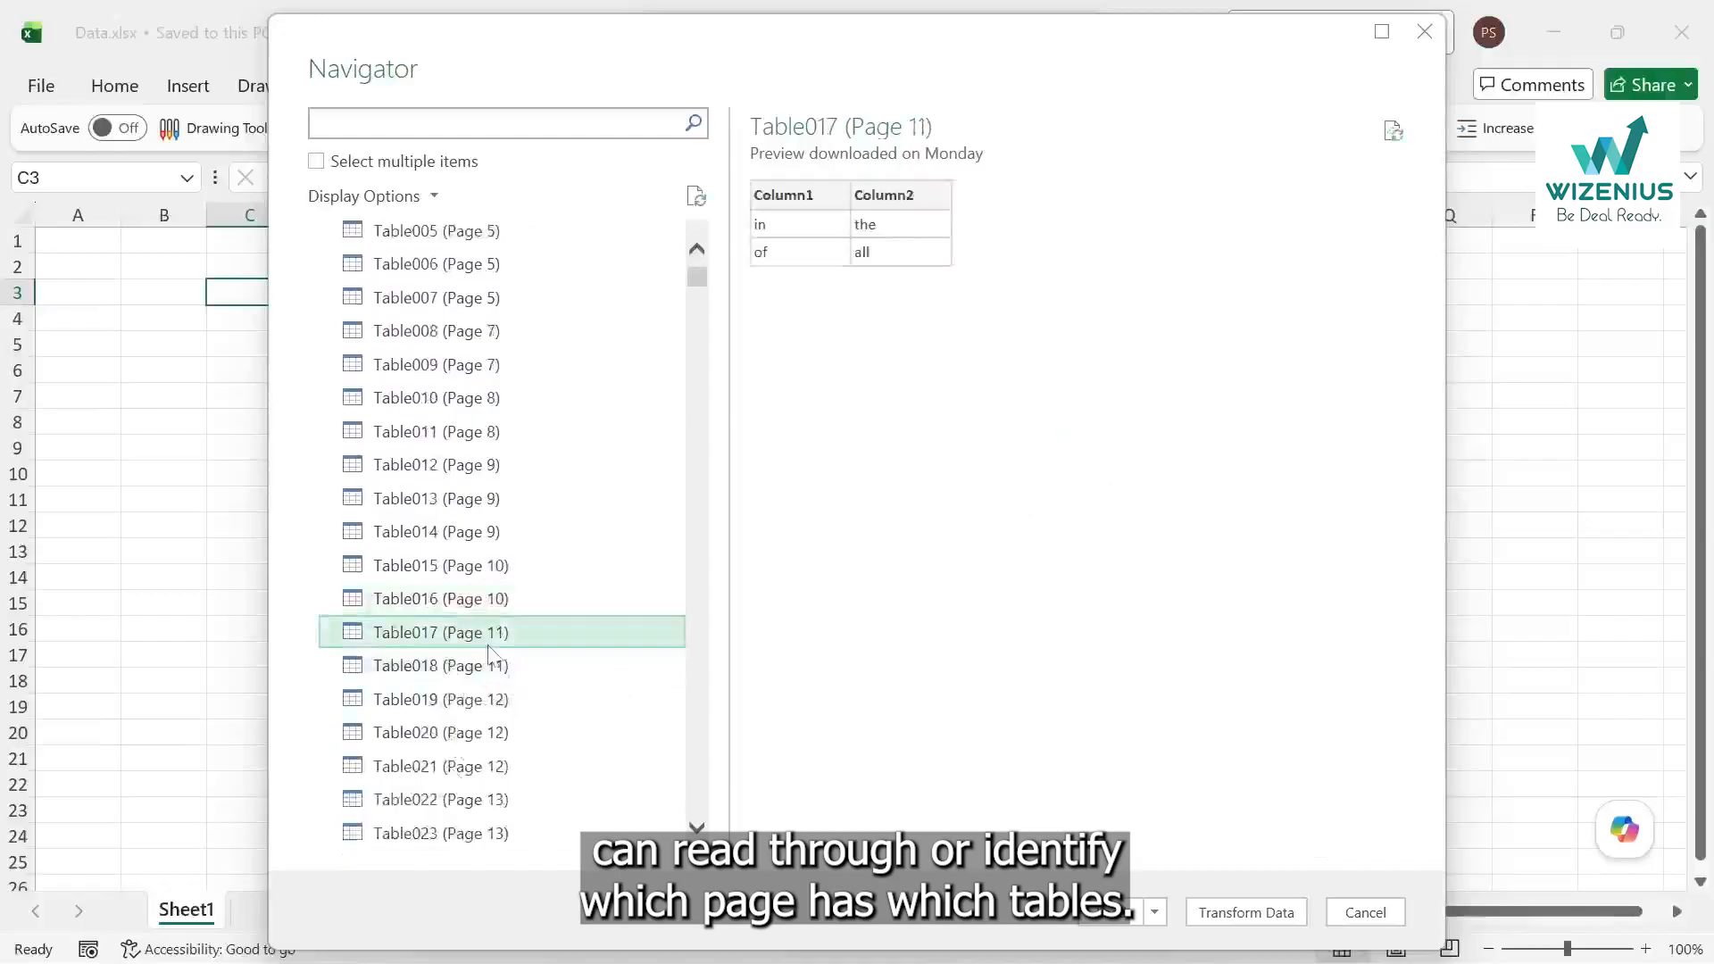
left_click(490, 664)
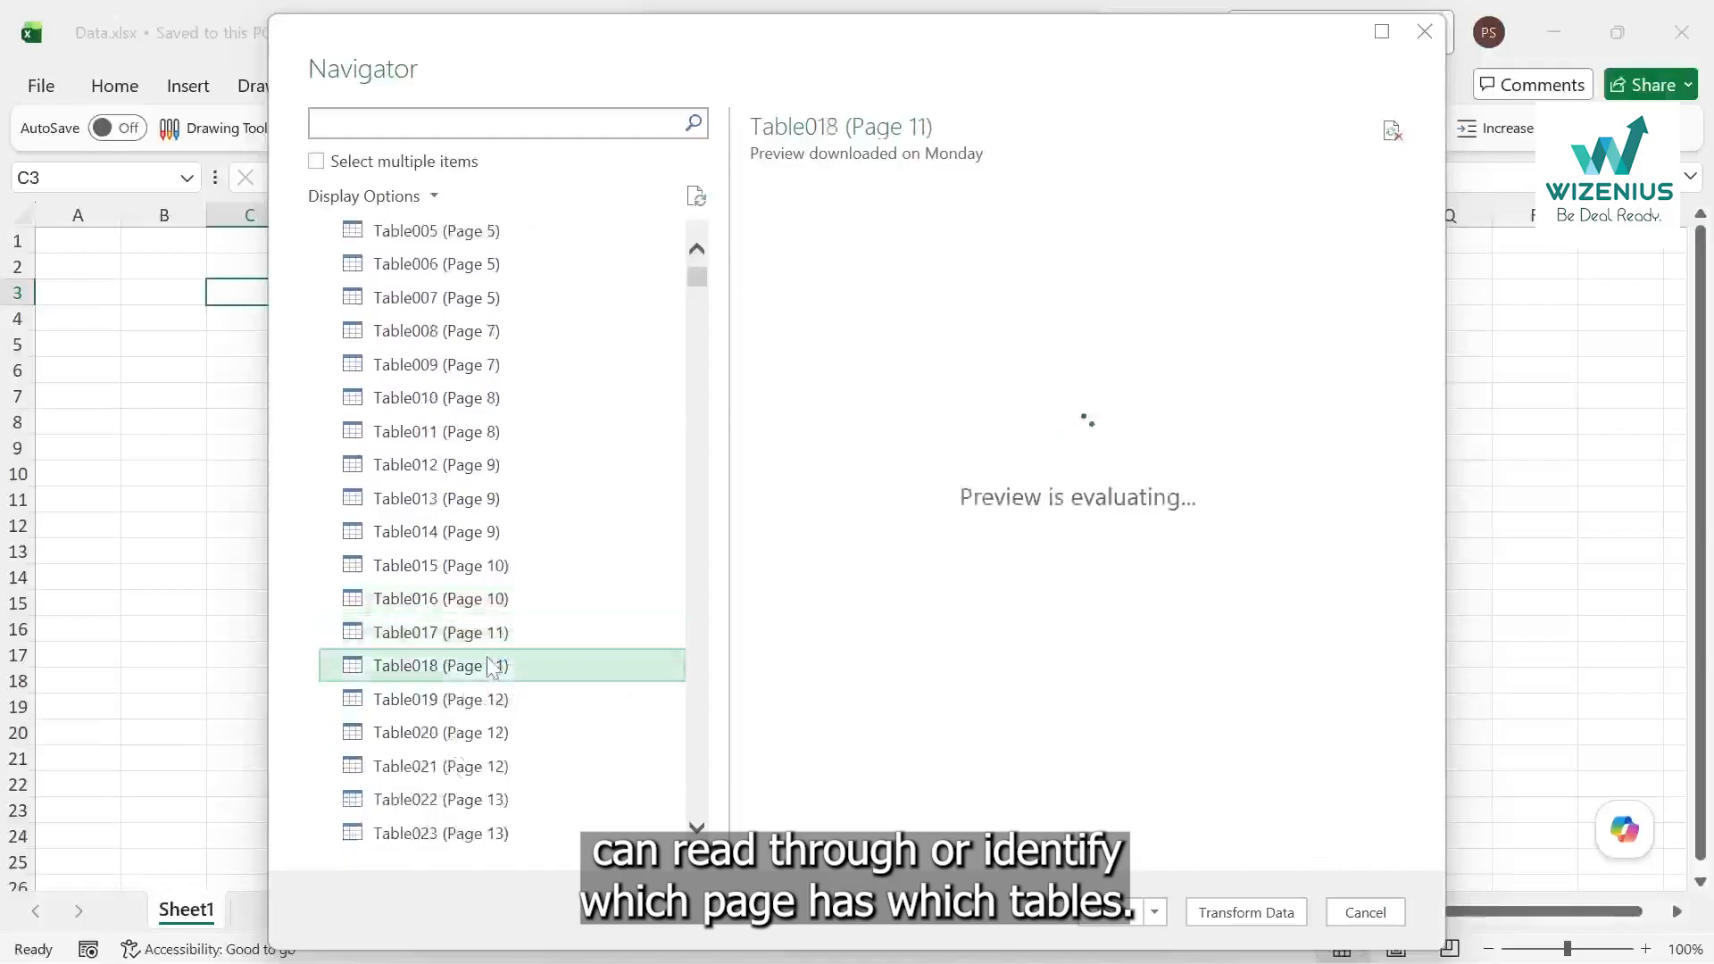
Find the tables detected on page 167 of the annual report and select Table621 for preview.
scroll(492, 668, "down", 1)
scroll(490, 664, "down", 5)
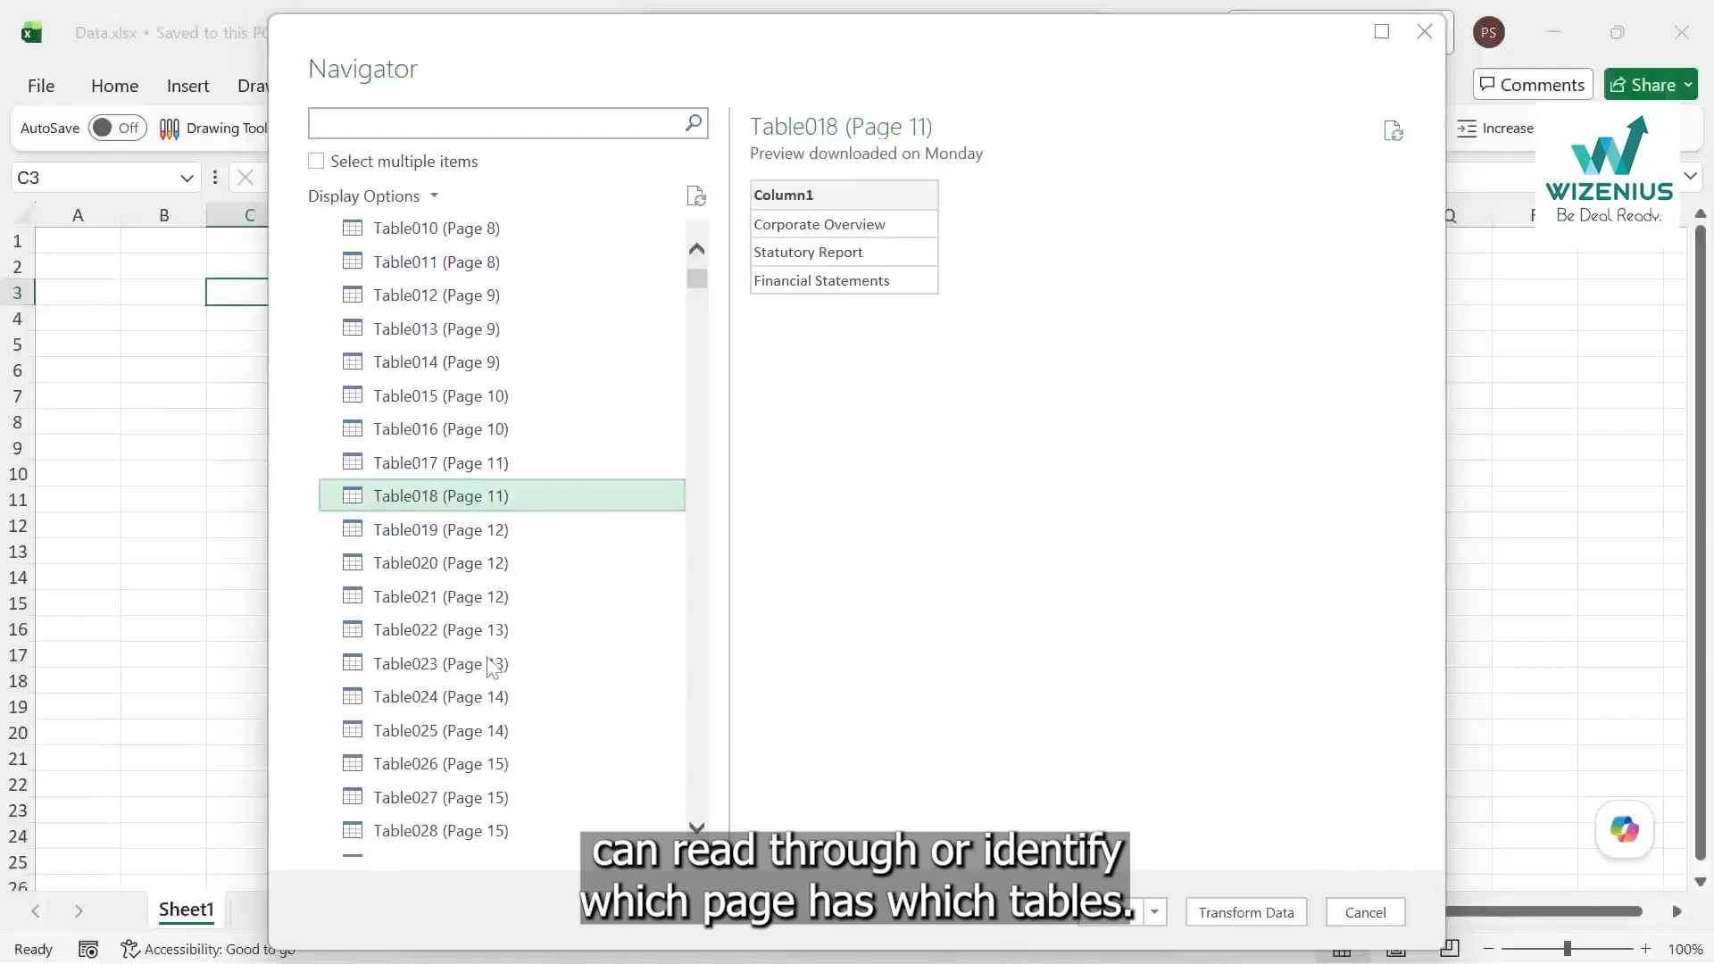
scroll(489, 665, "down", 4)
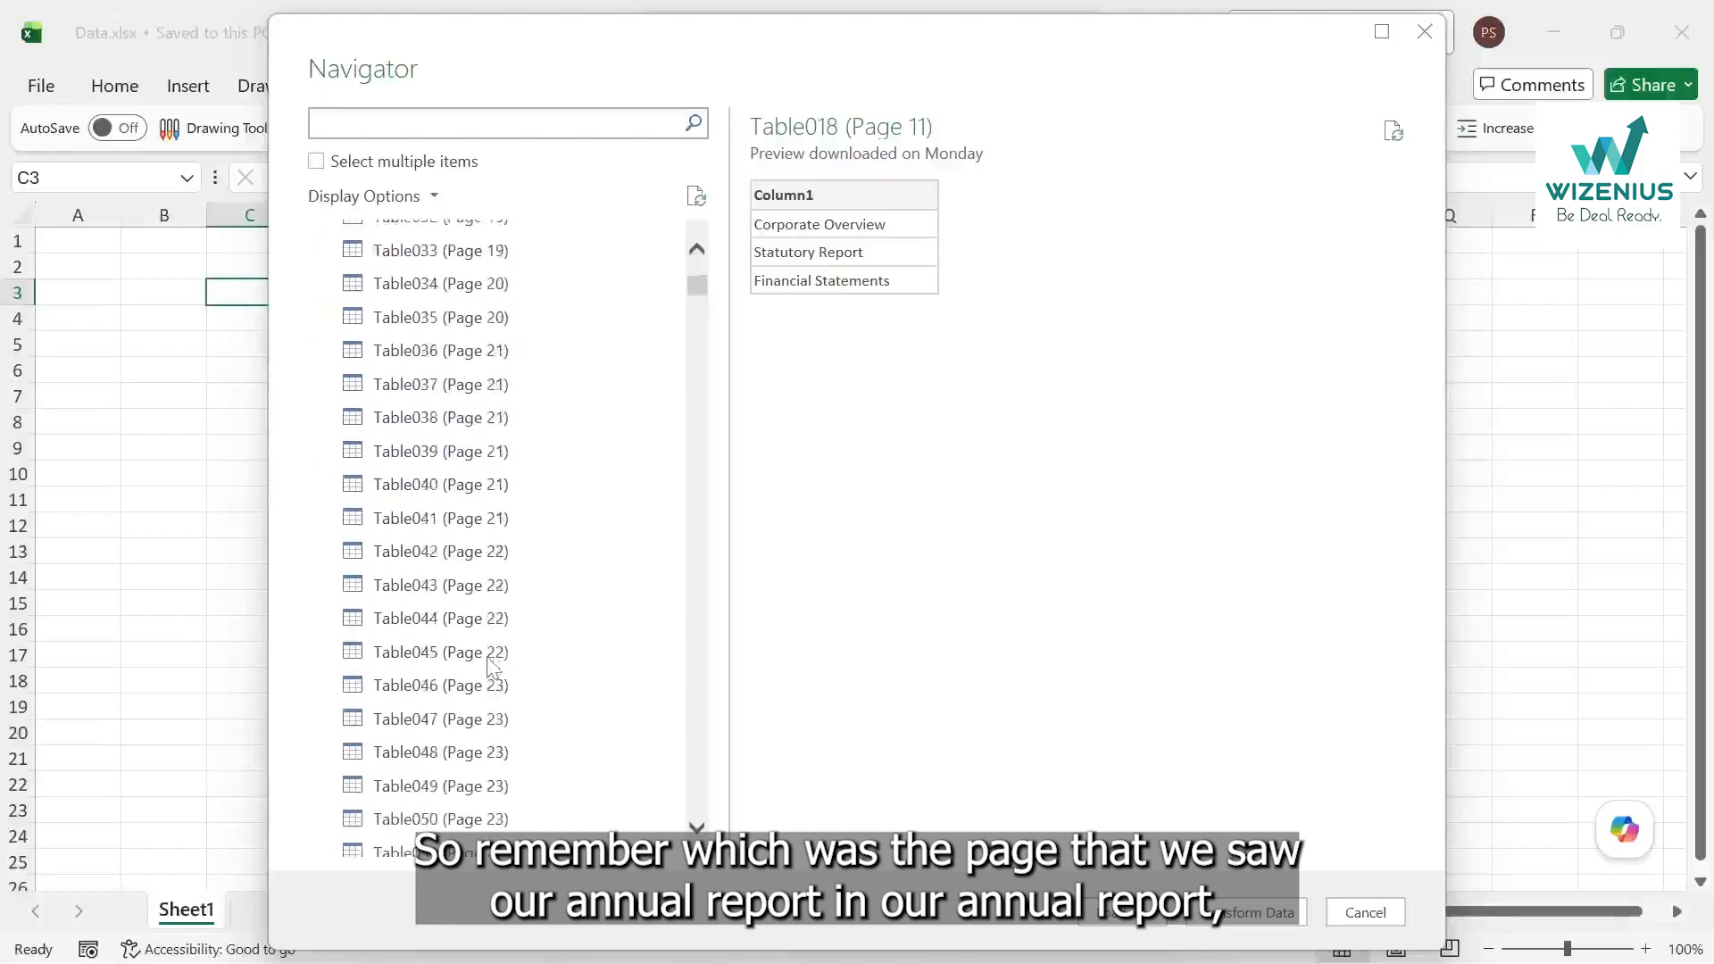
scroll(494, 668, "down", 1)
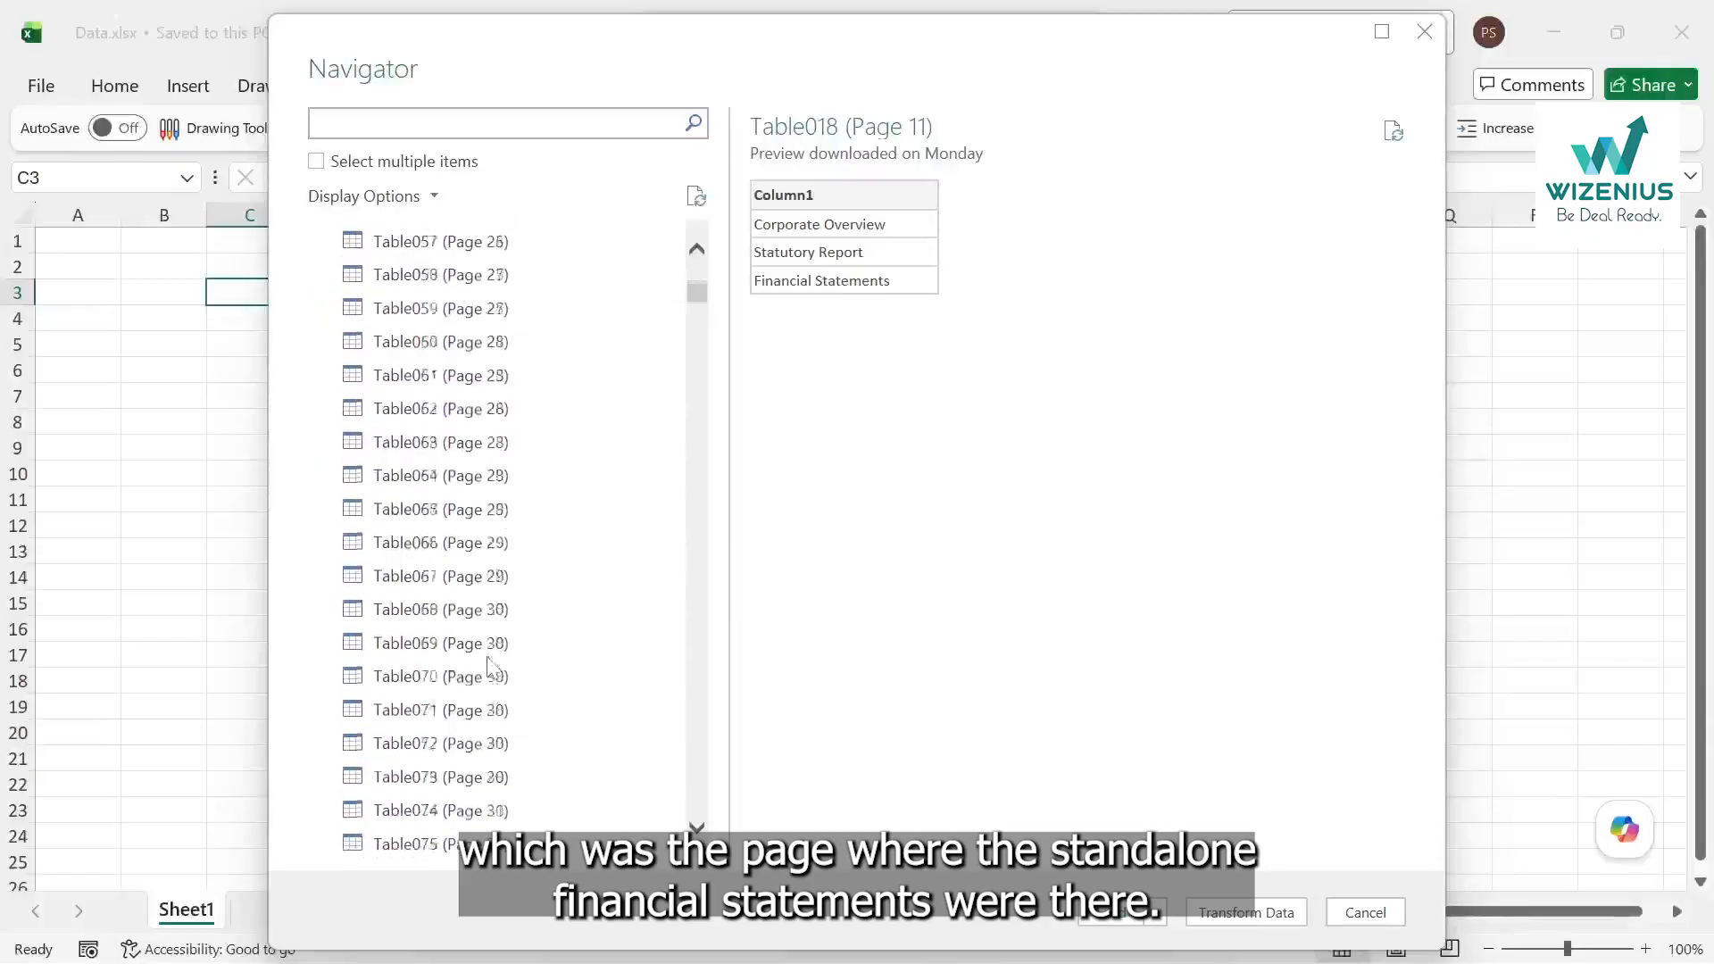
scroll(490, 665, "down", 20)
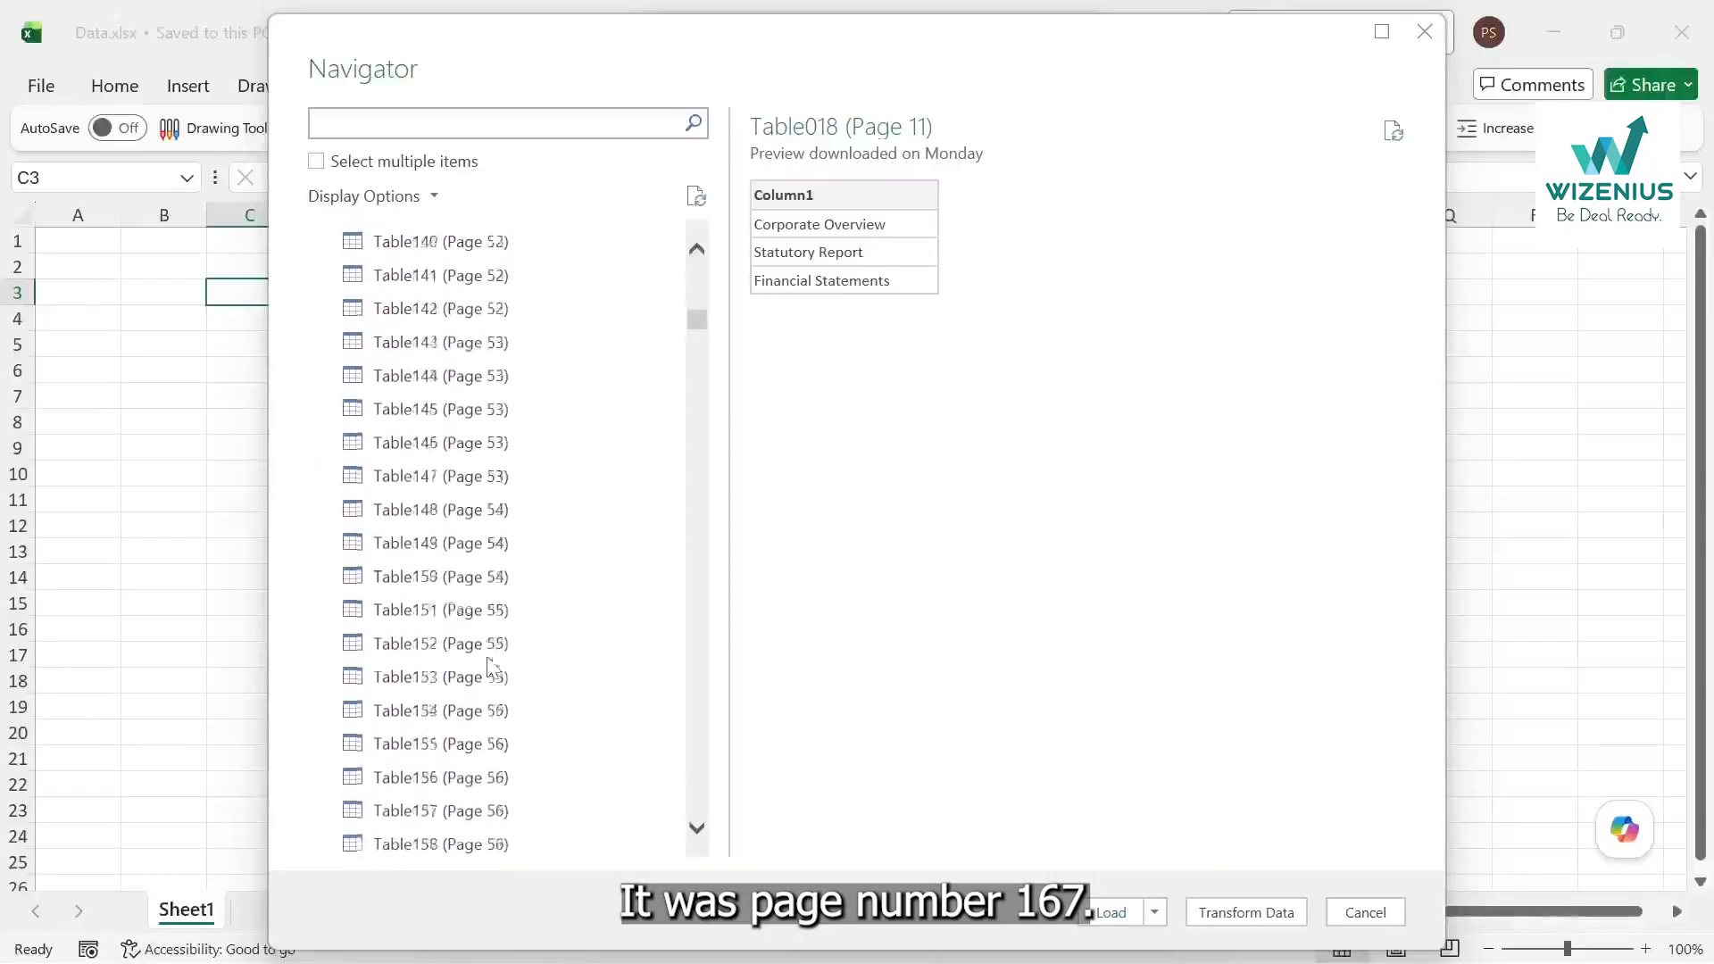
scroll(489, 665, "down", 20)
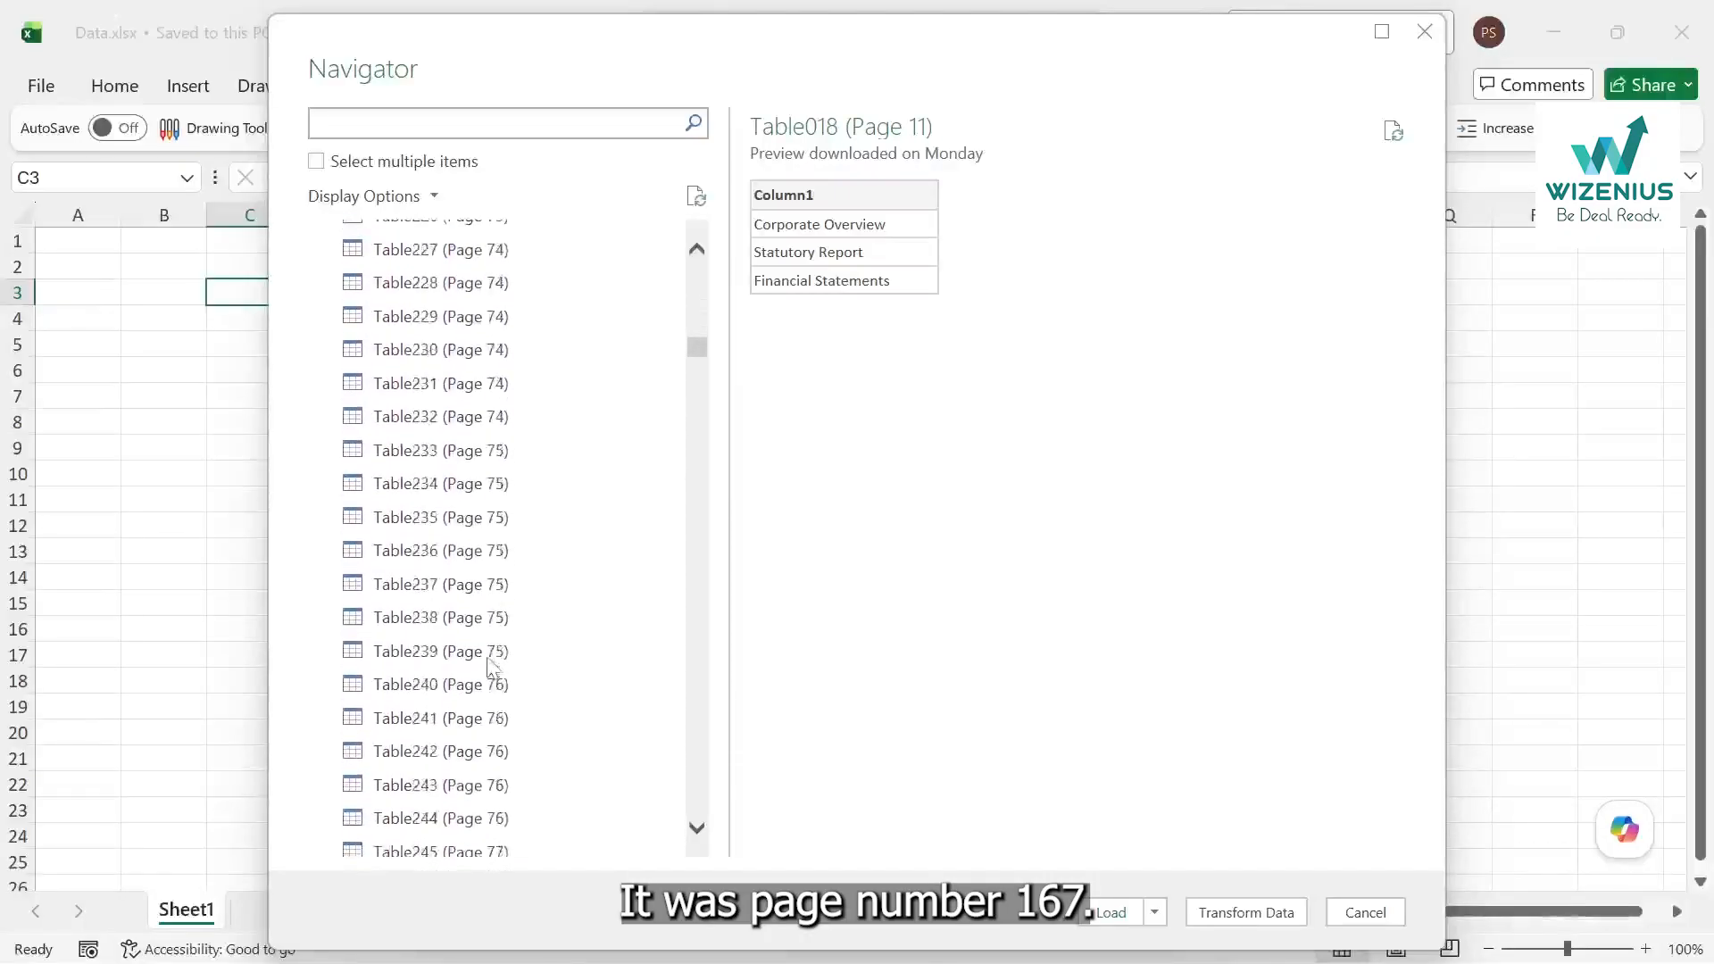
scroll(489, 668, "down", 20)
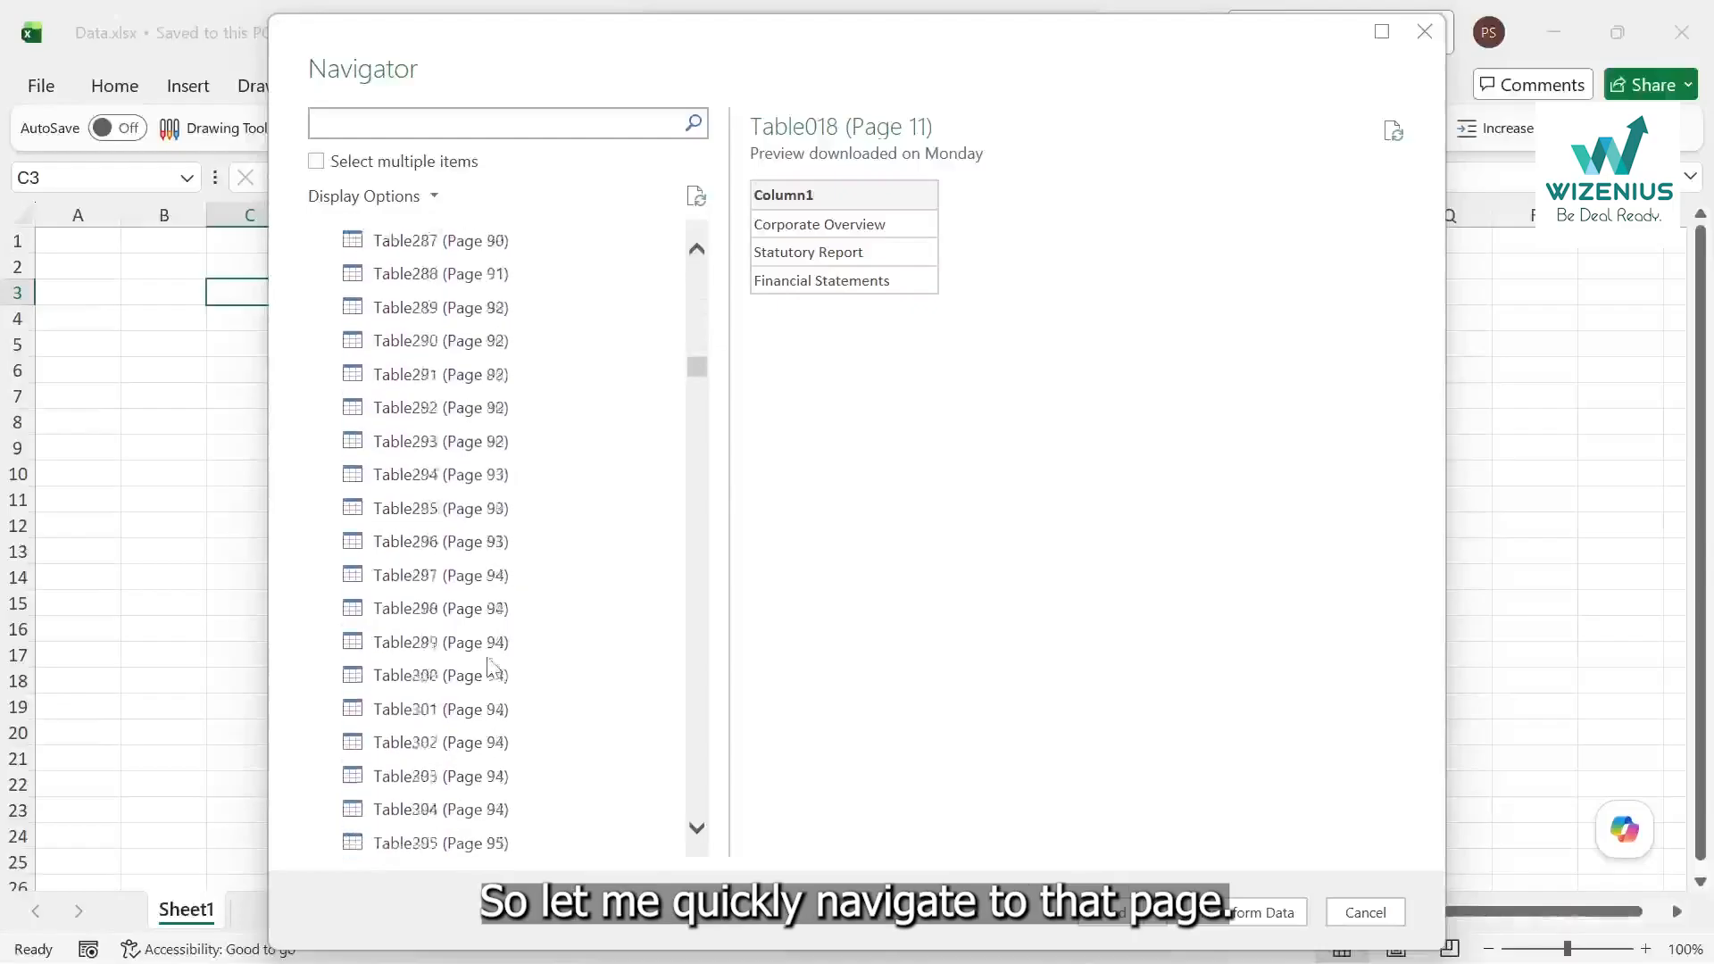
scroll(489, 665, "down", 20)
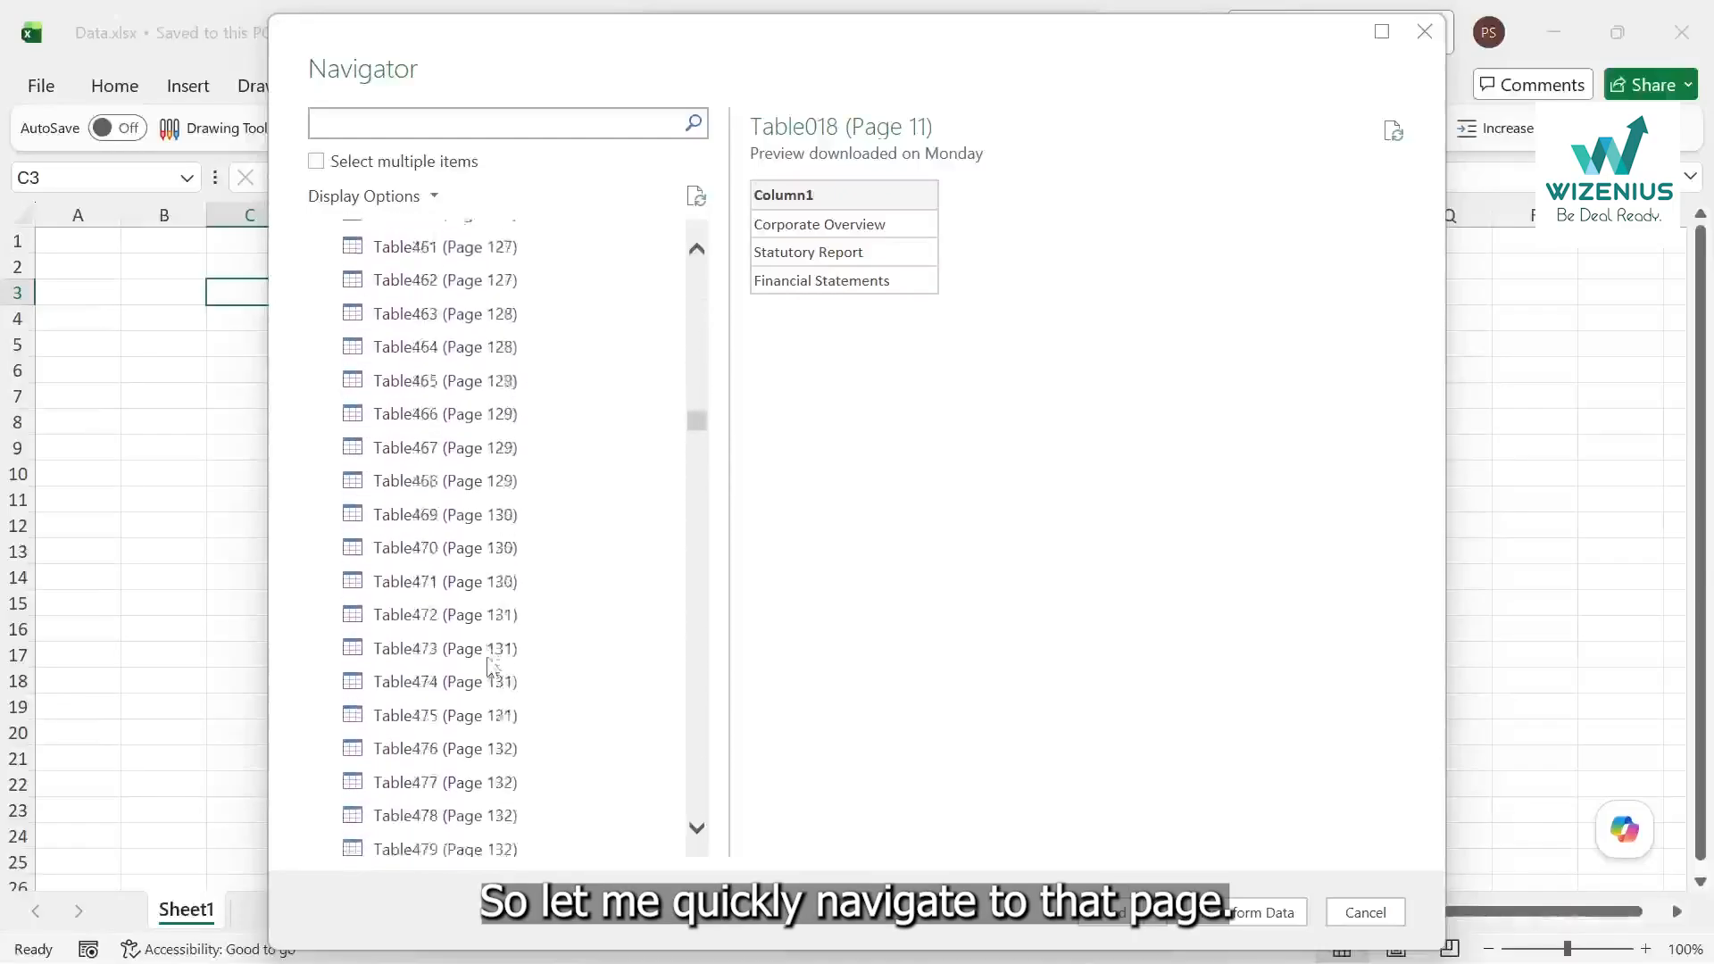
scroll(489, 665, "down", 14)
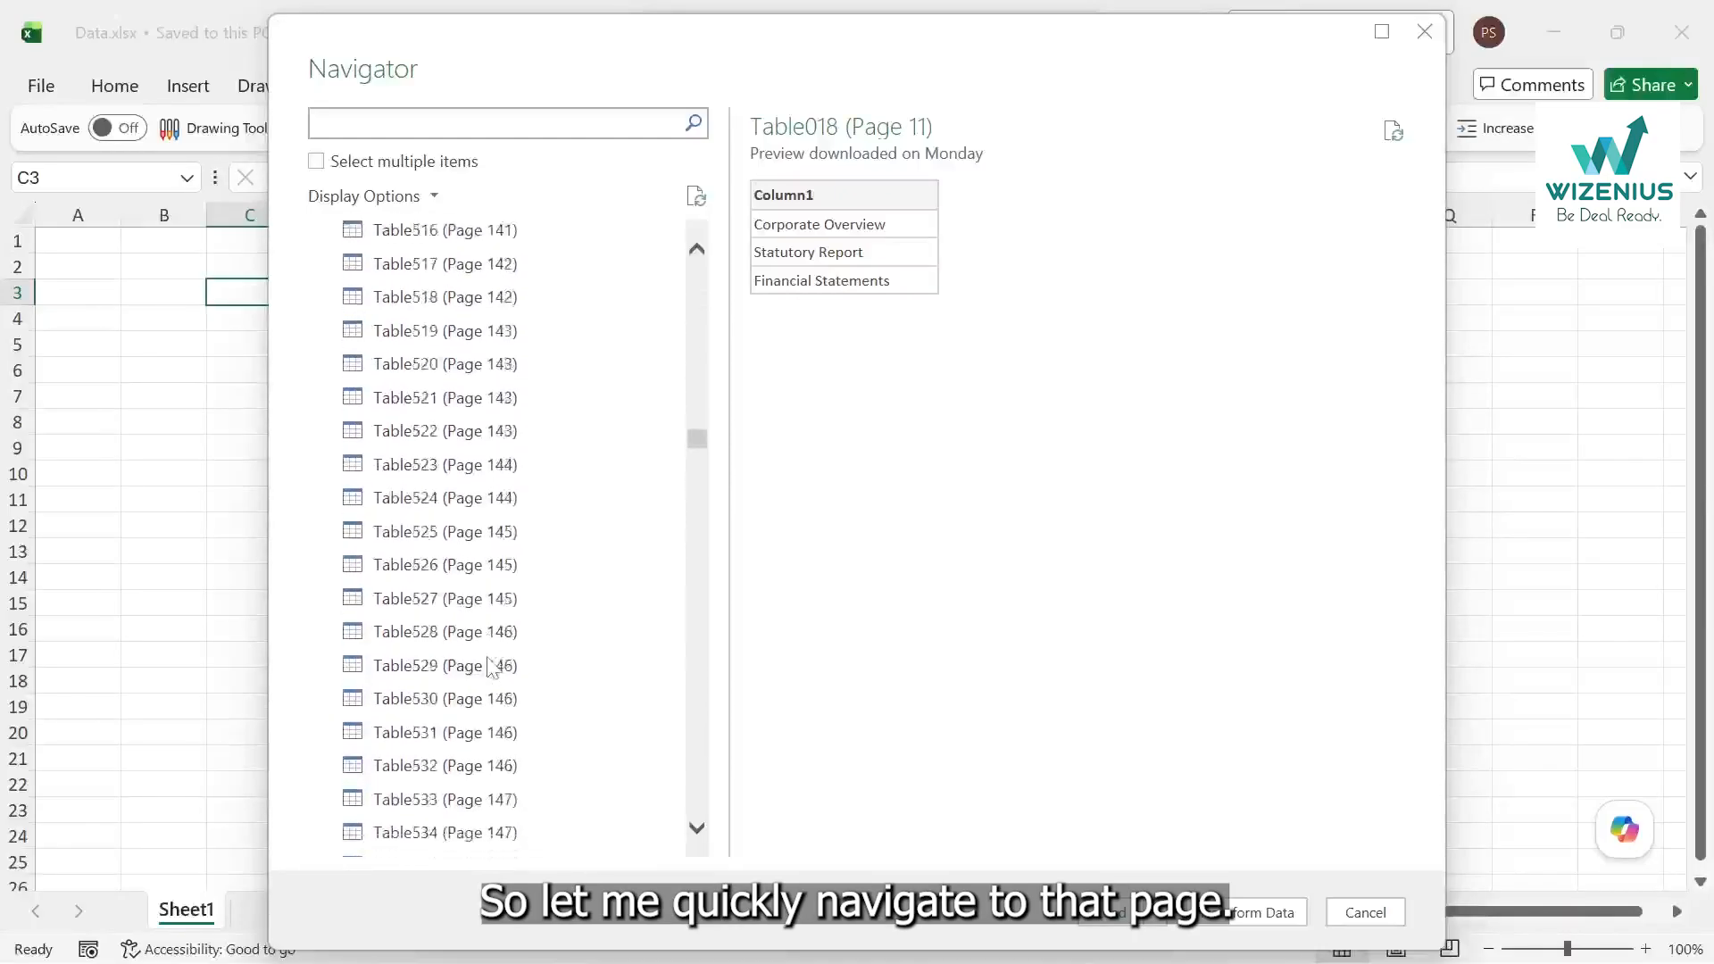
scroll(489, 668, "down", 15)
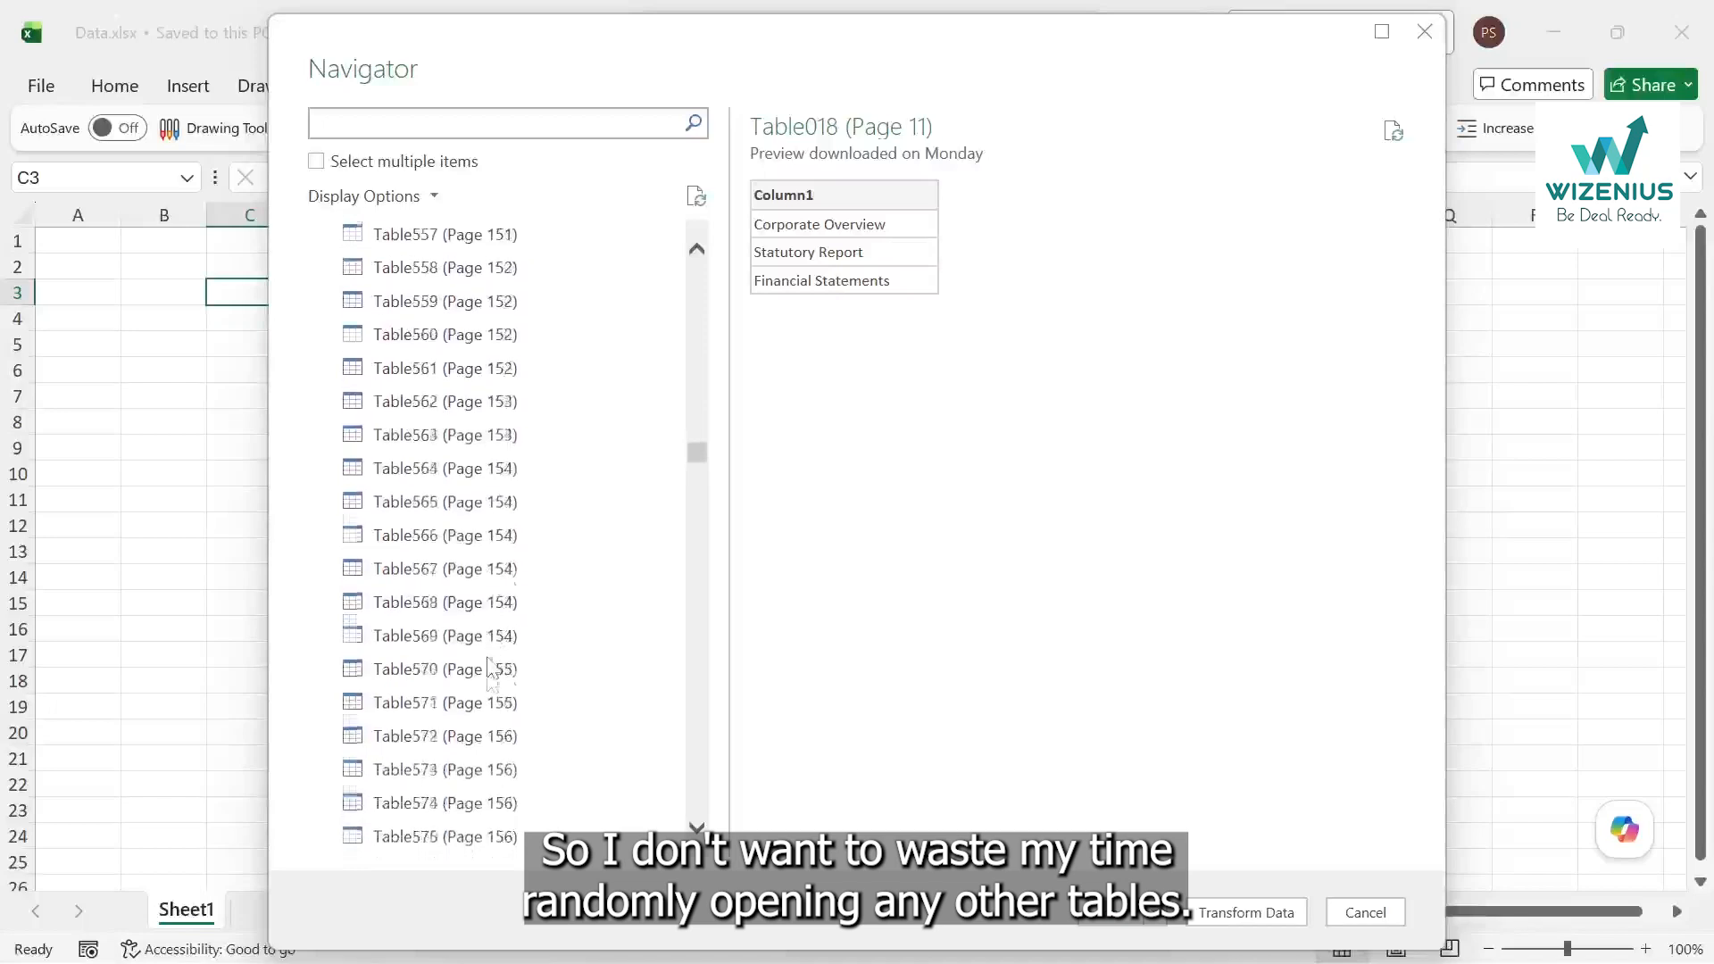
scroll(489, 665, "down", 5)
scroll(490, 665, "down", 7)
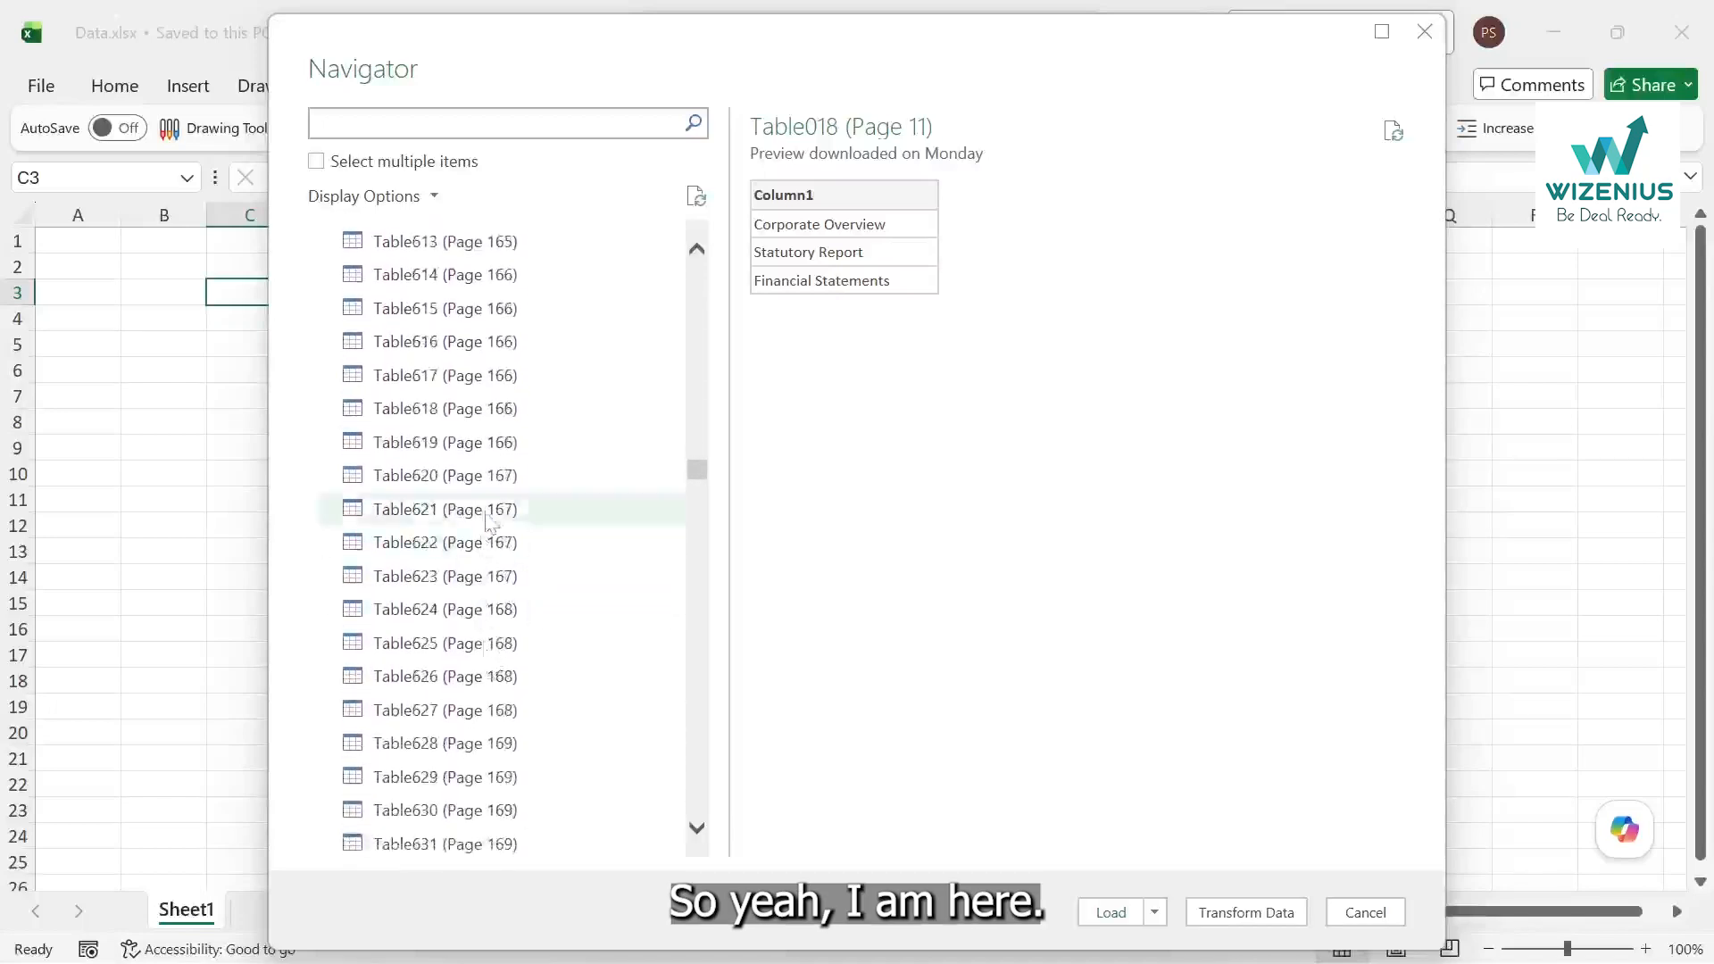
left_click(497, 510)
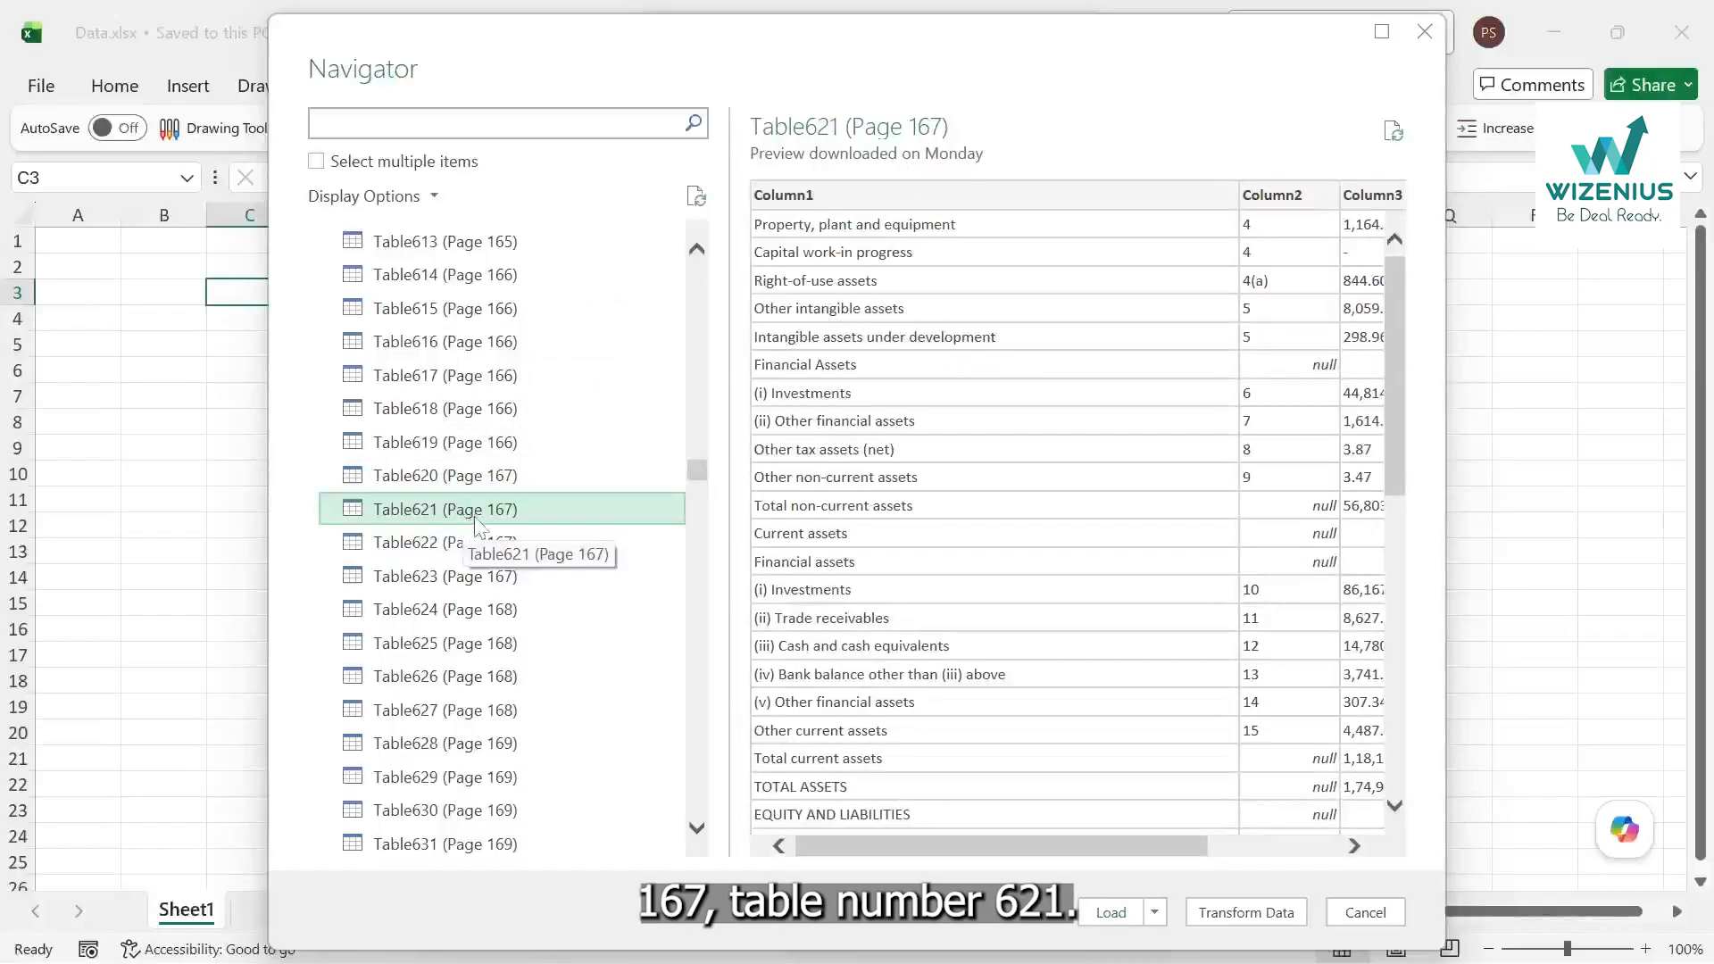
Examine the balance sheet line items and figure columns in the Table621 preview.
scroll(933, 585, "right", 3)
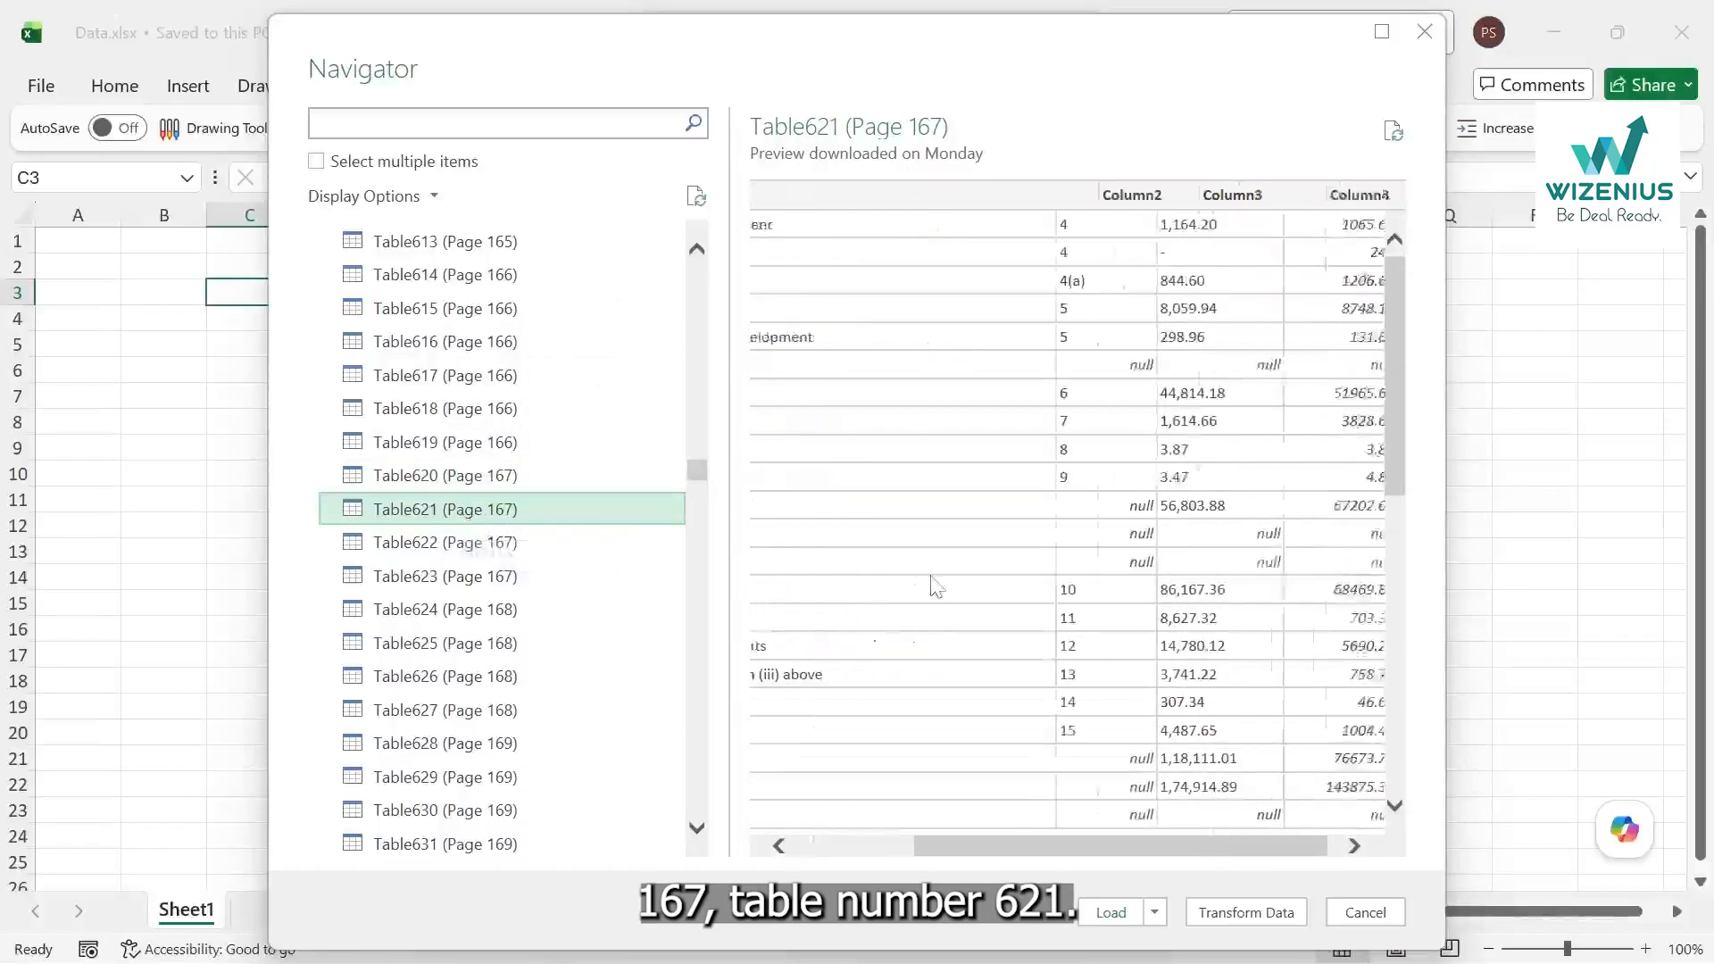
scroll(933, 584, "left", 5)
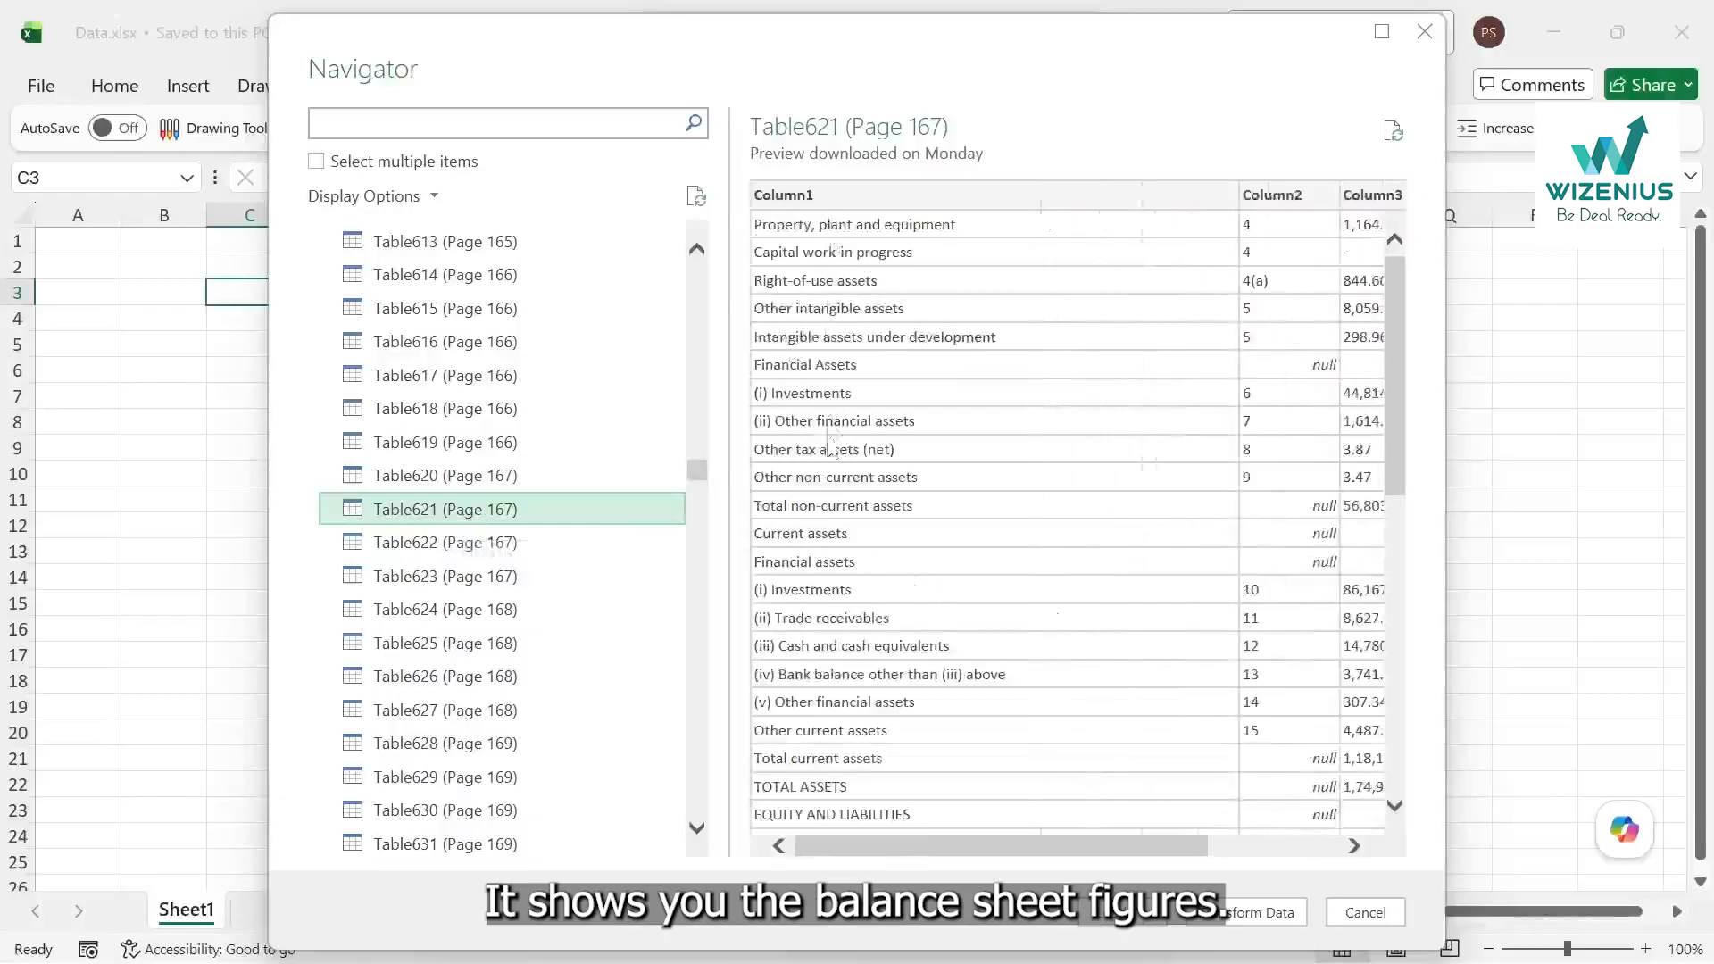
scroll(847, 619, "down", 6)
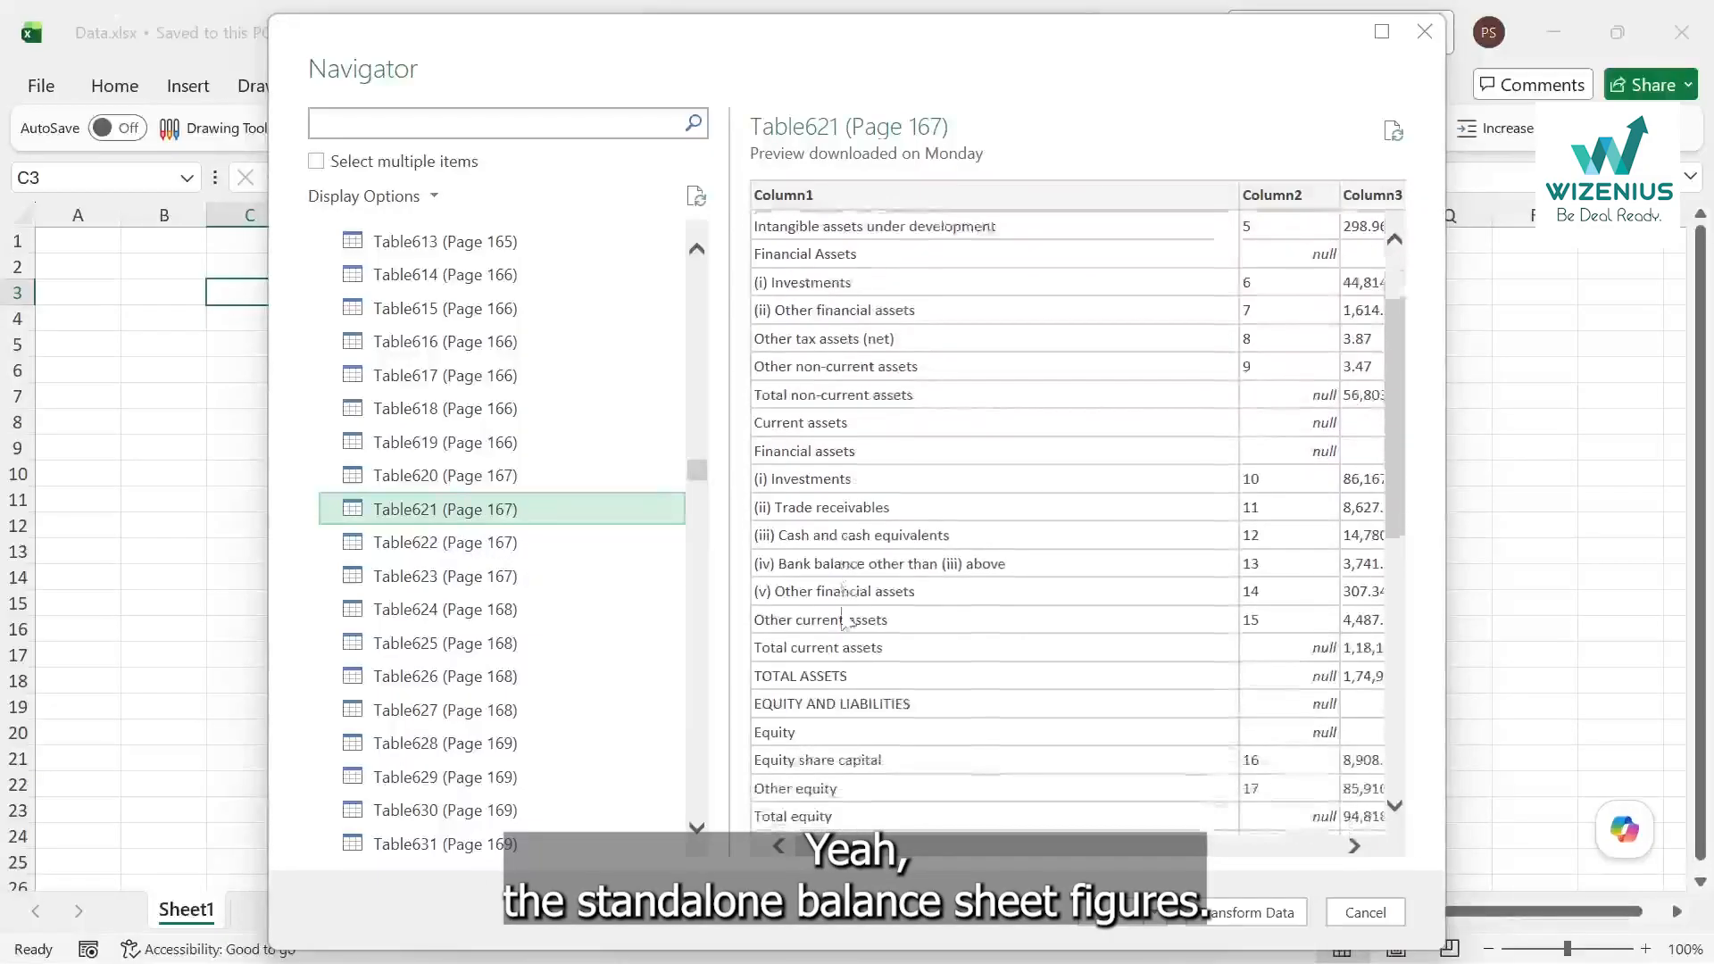
scroll(846, 619, "down", 3)
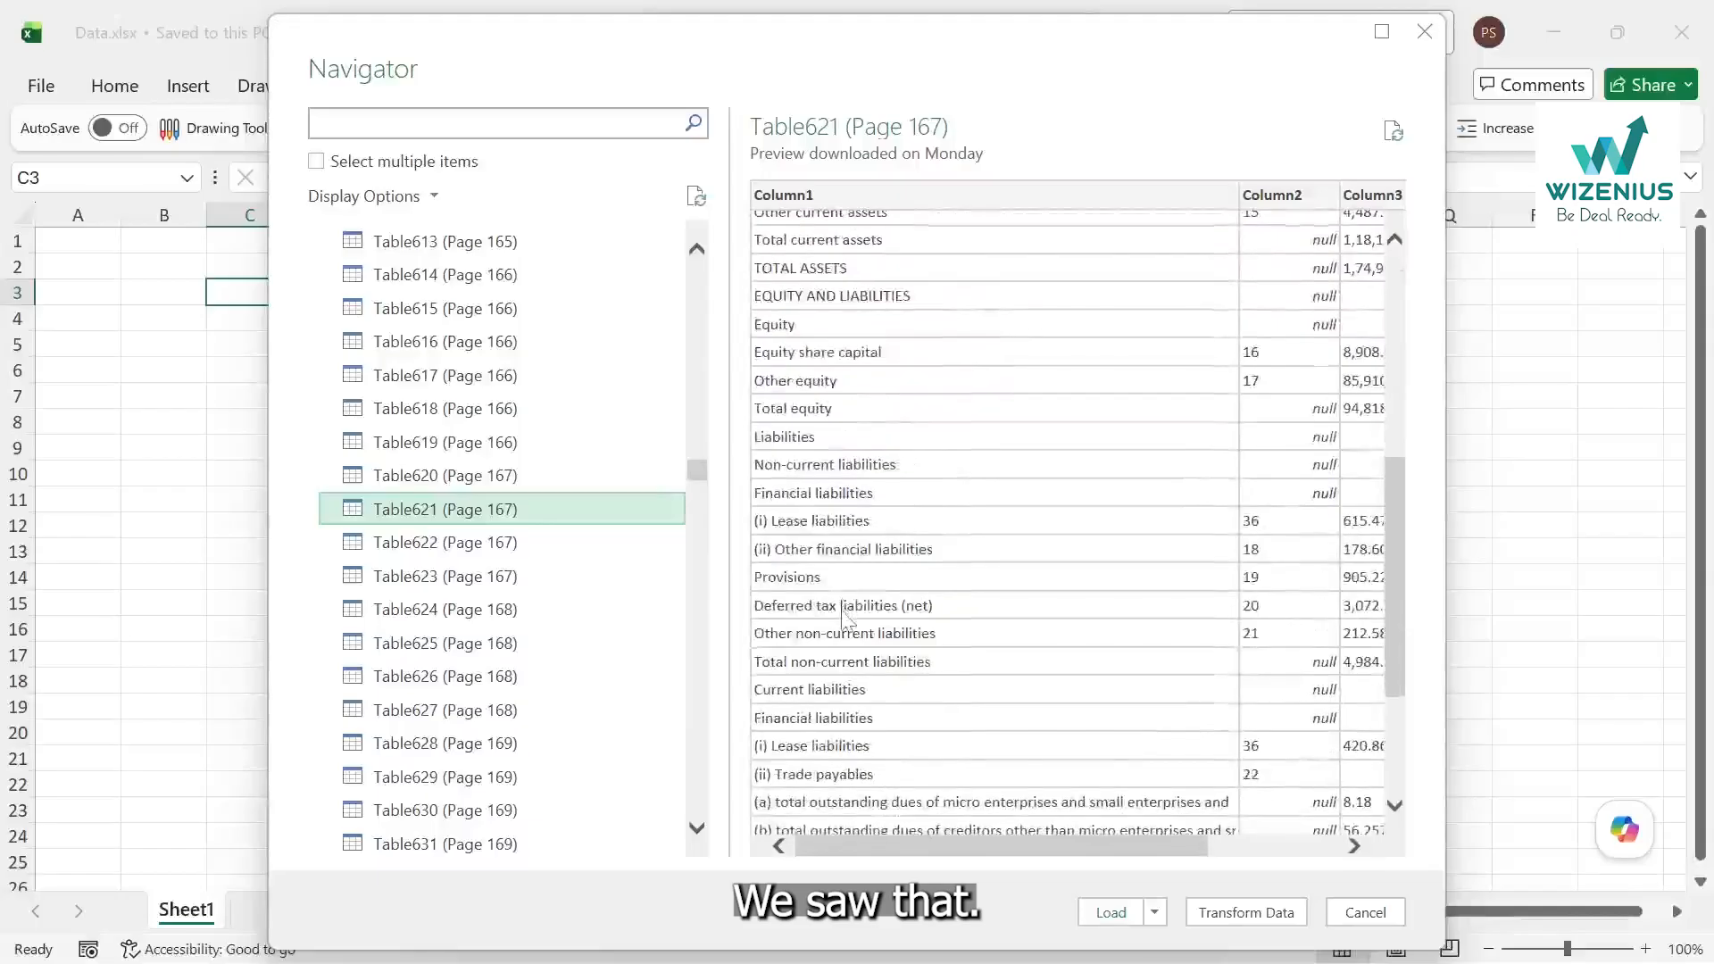
scroll(847, 622, "up", 9)
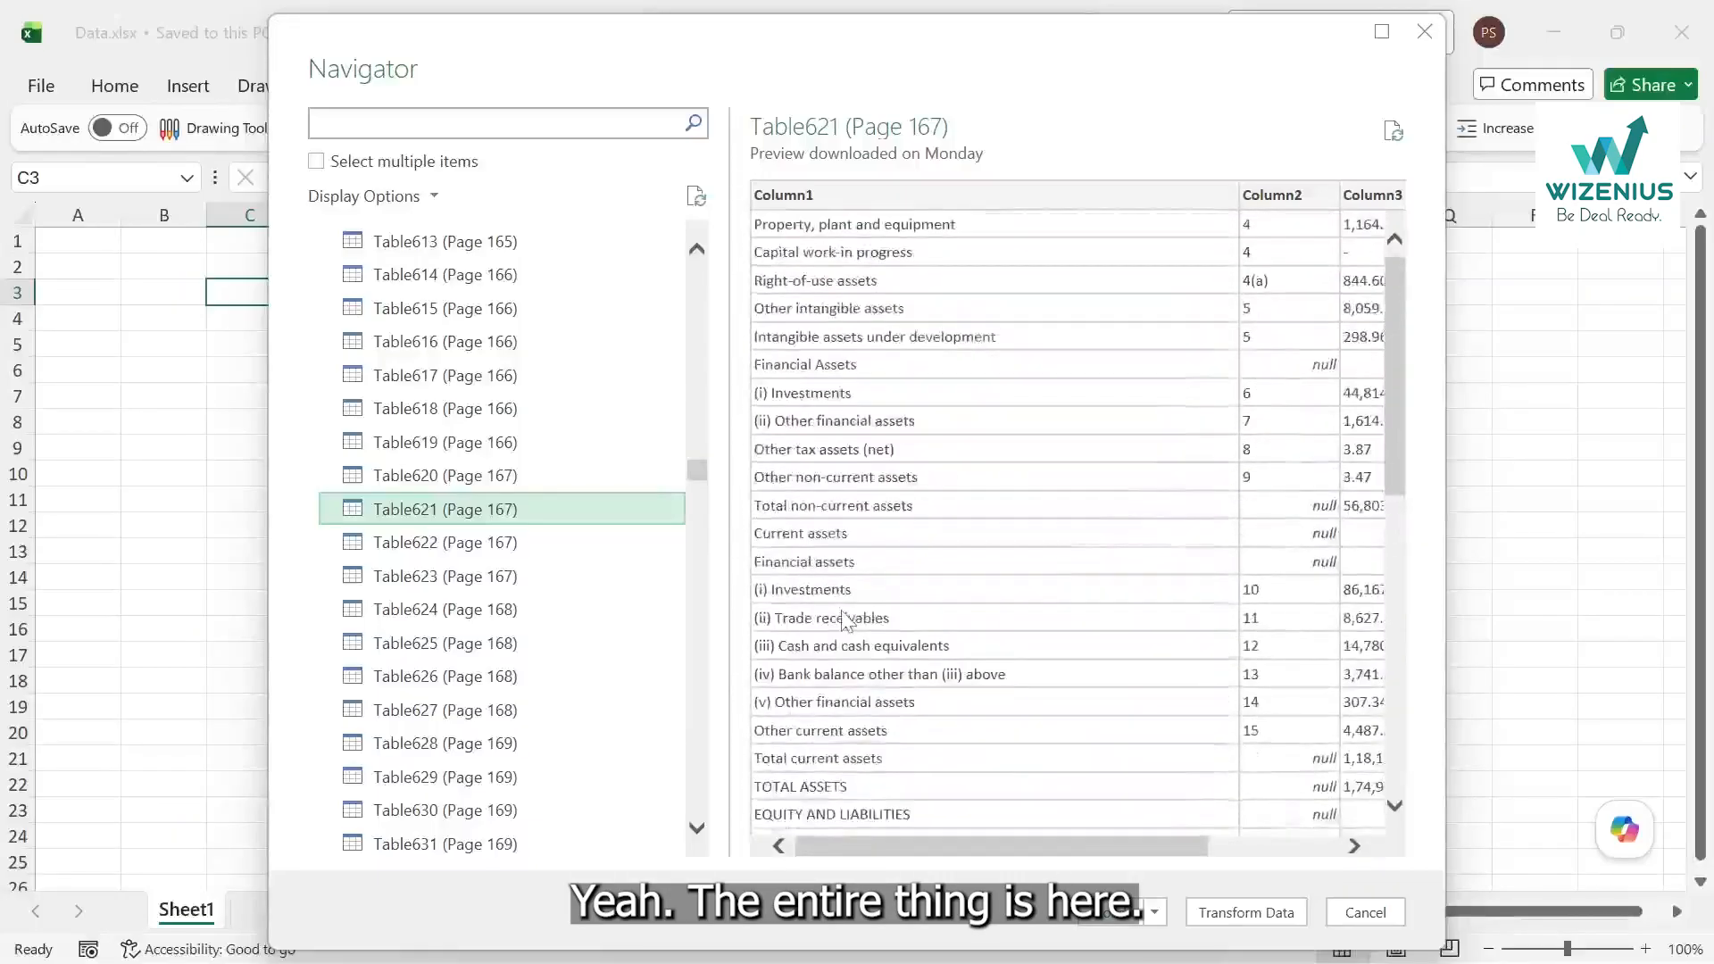
Compare the column headers in Table620 (Page 167) with the balance sheet rows and columns in Table621.
left_click(462, 480)
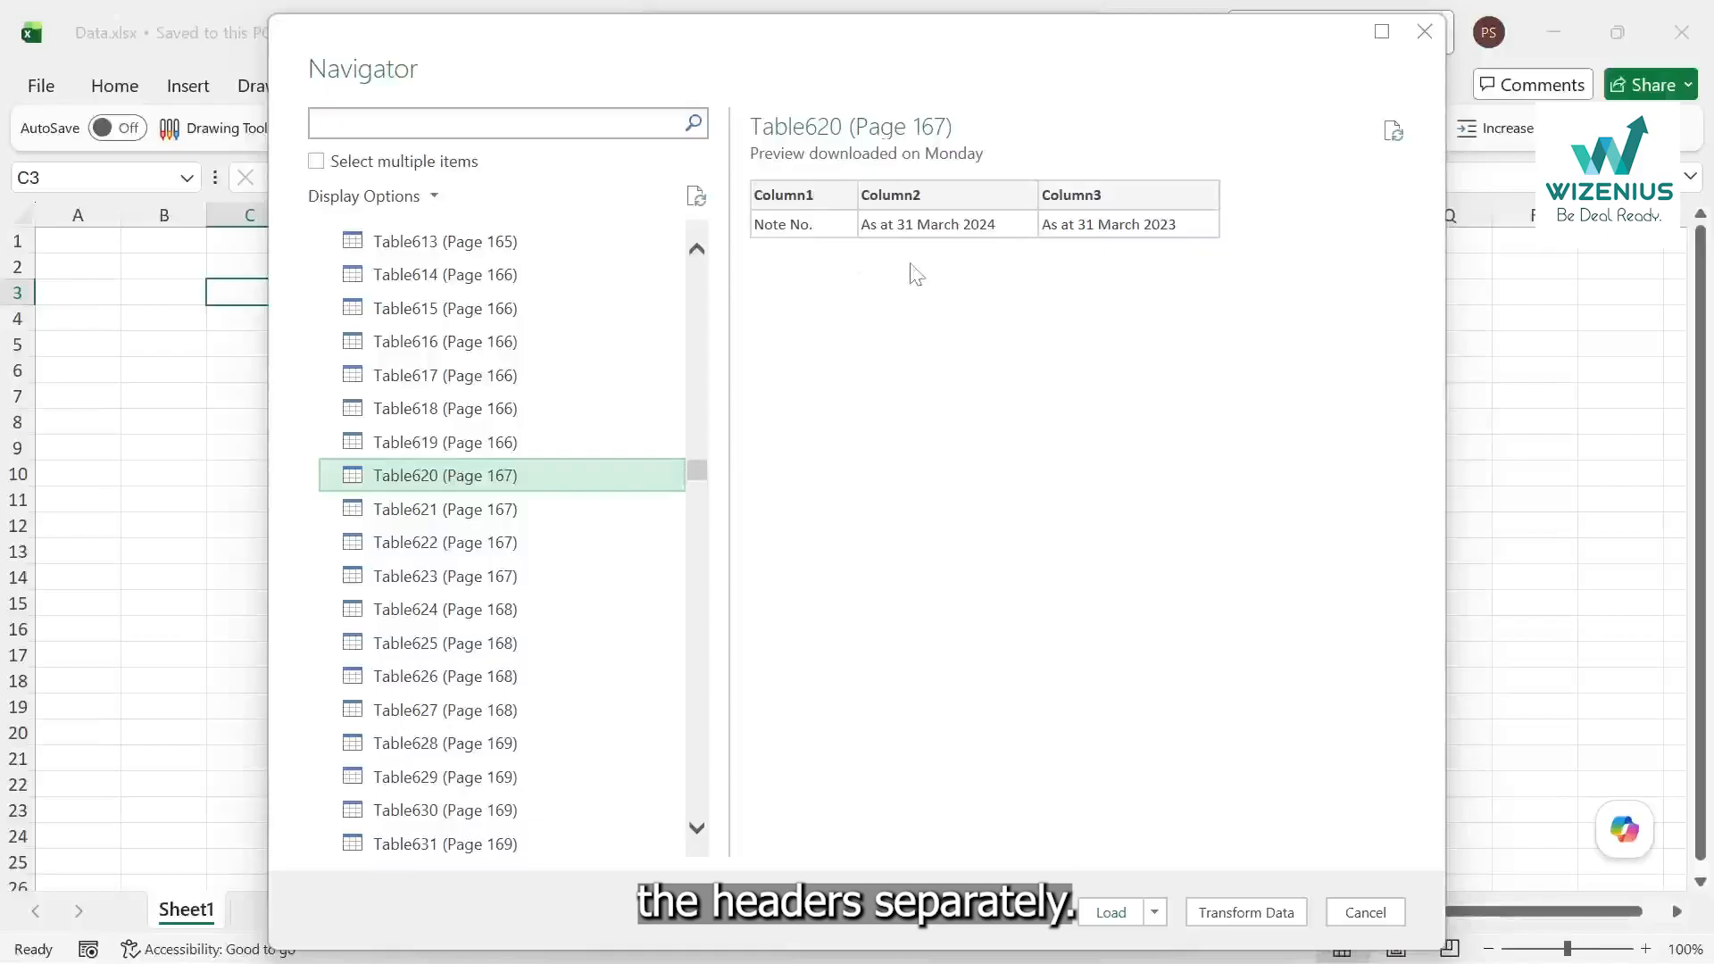
left_click(537, 516)
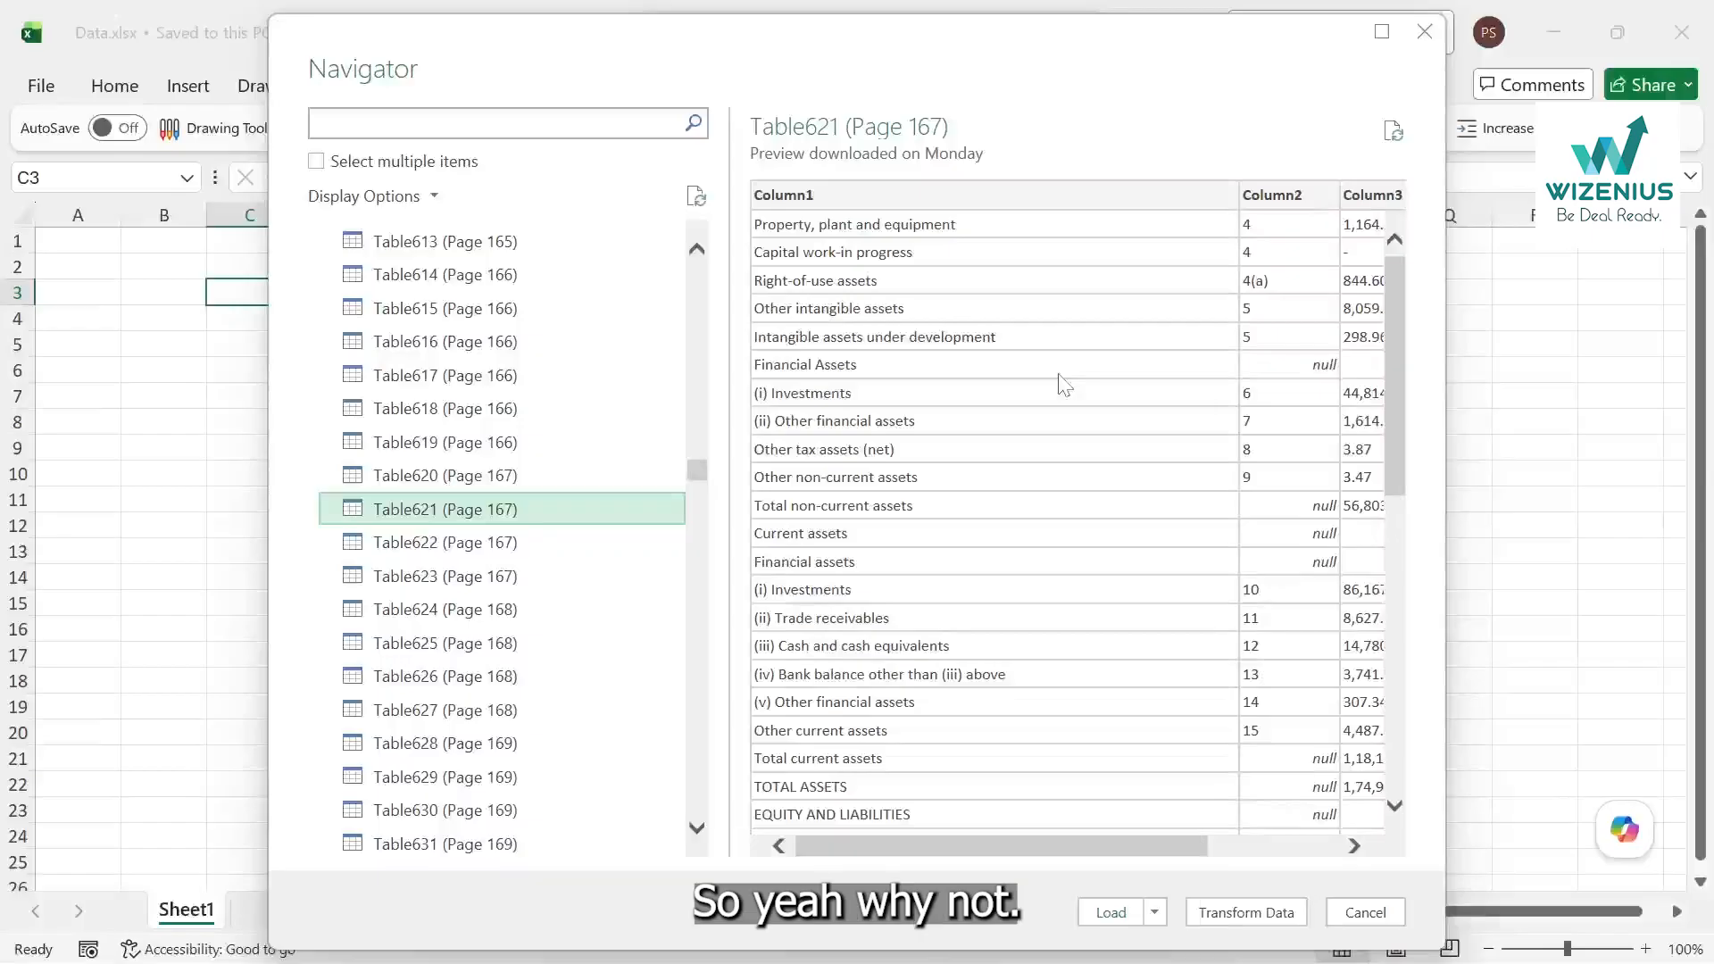
scroll(1063, 384, "right", 3)
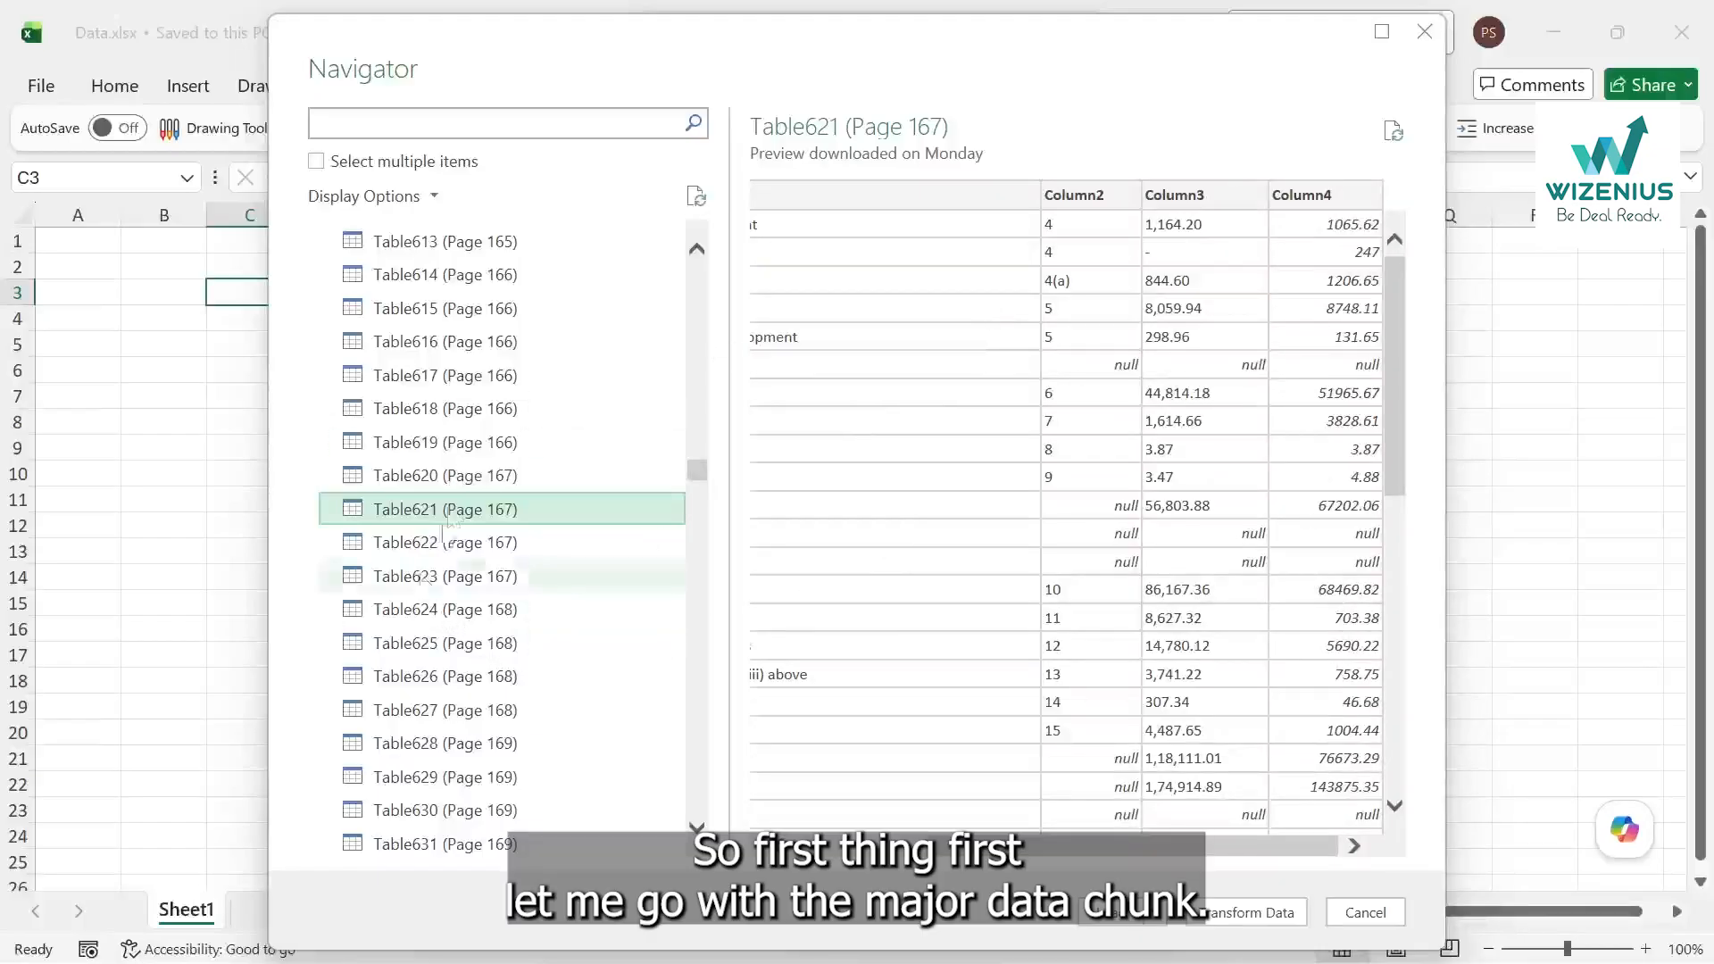
scroll(1098, 573, "left", 5)
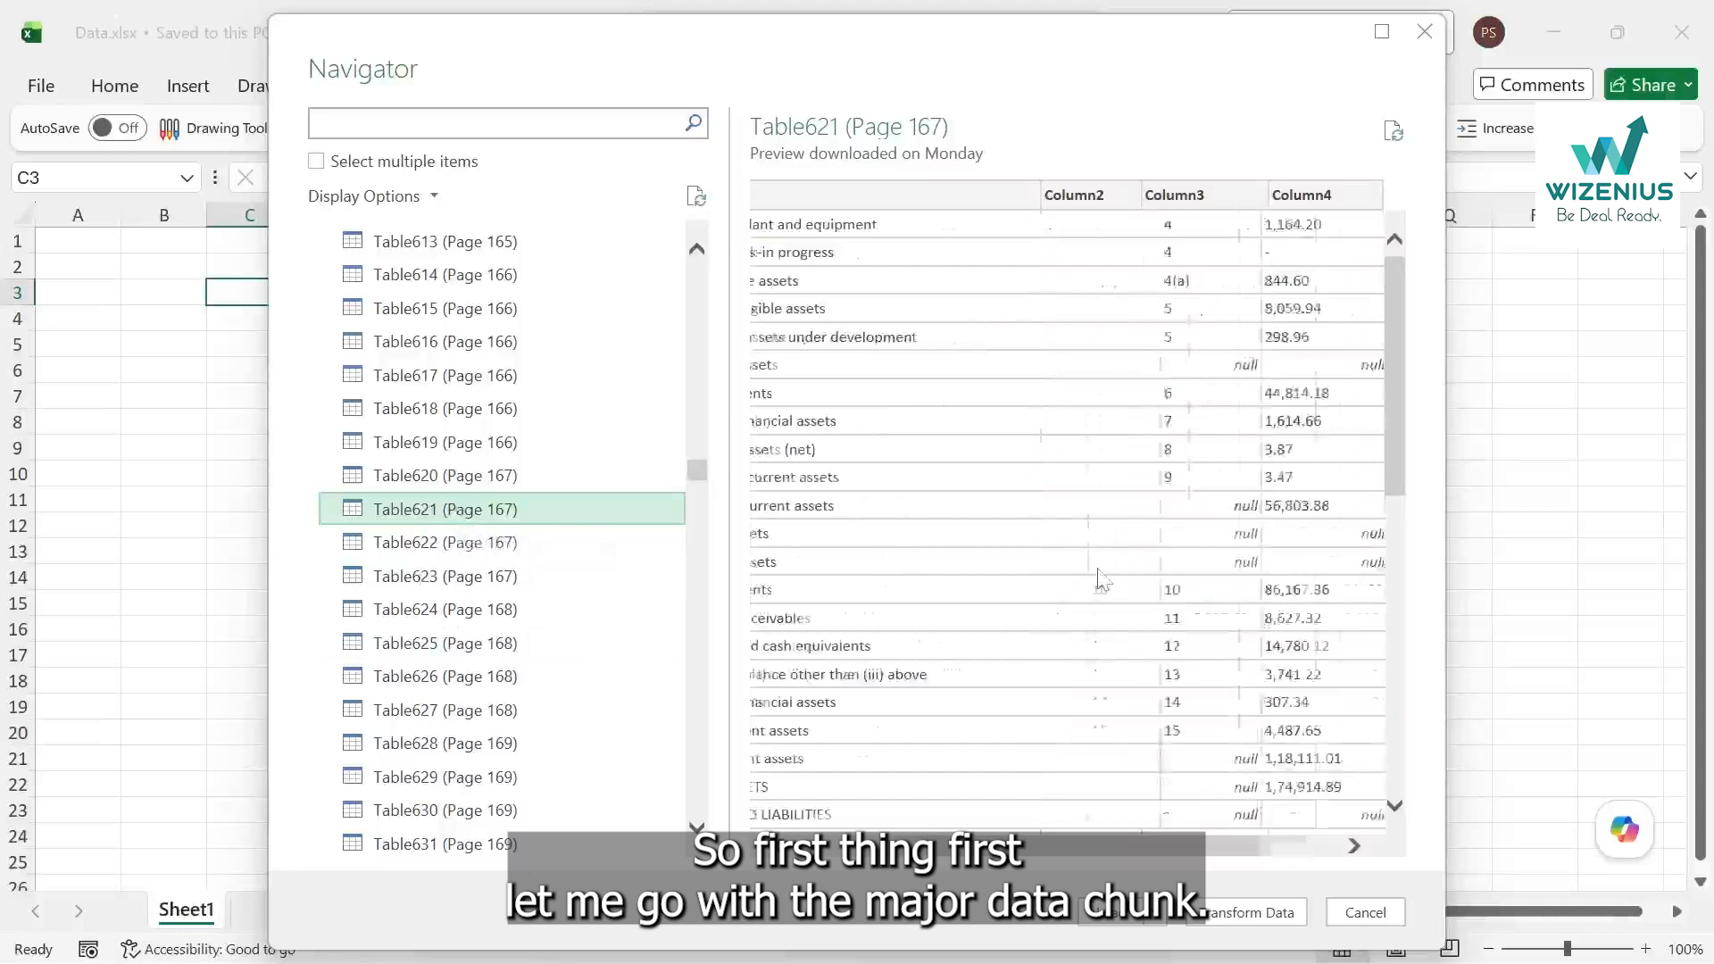
left_click(607, 474)
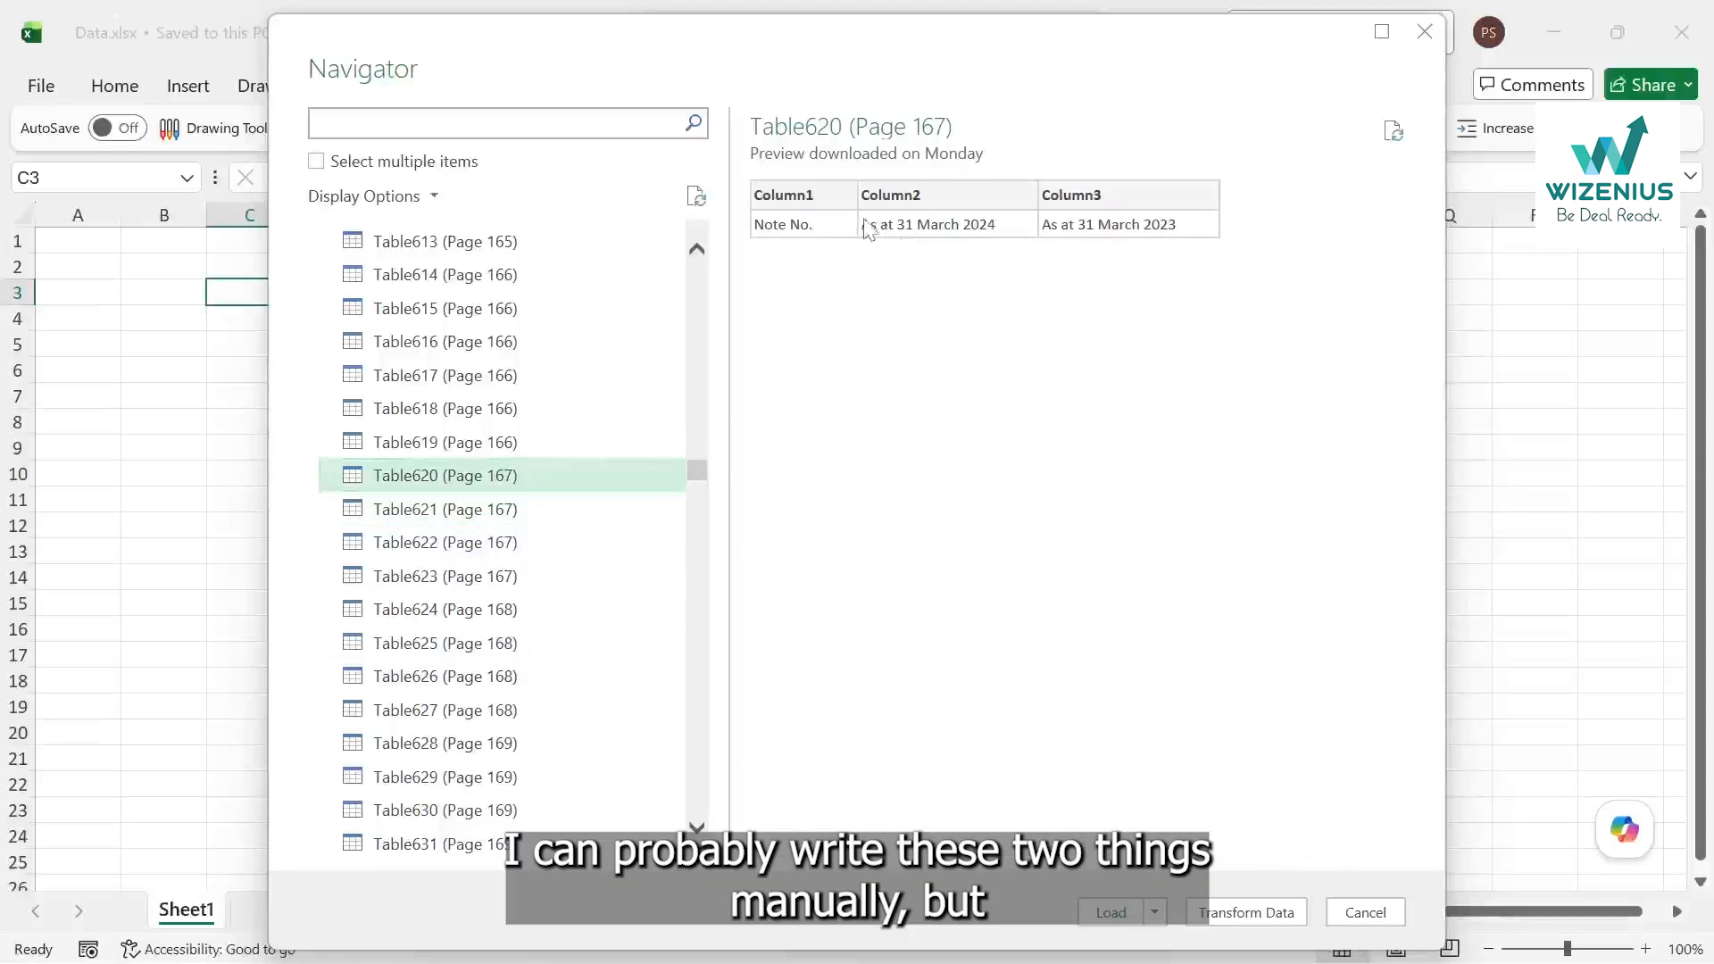
left_click(509, 509)
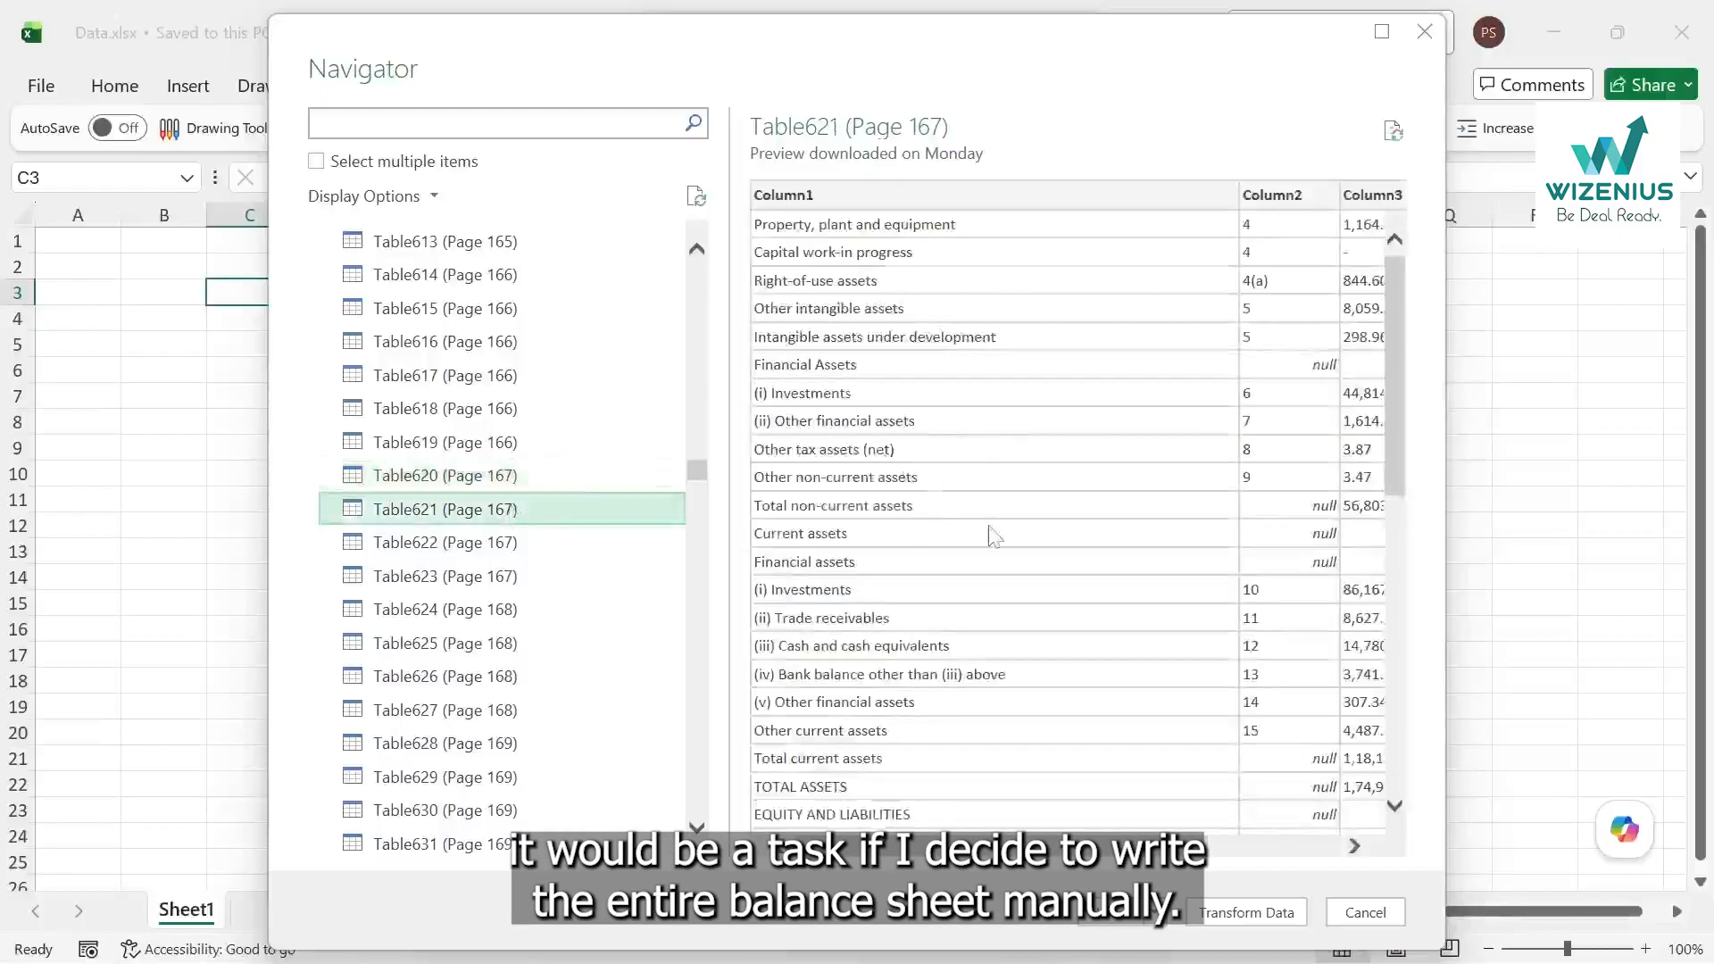
scroll(991, 534, "down", 6)
scroll(991, 533, "down", 3)
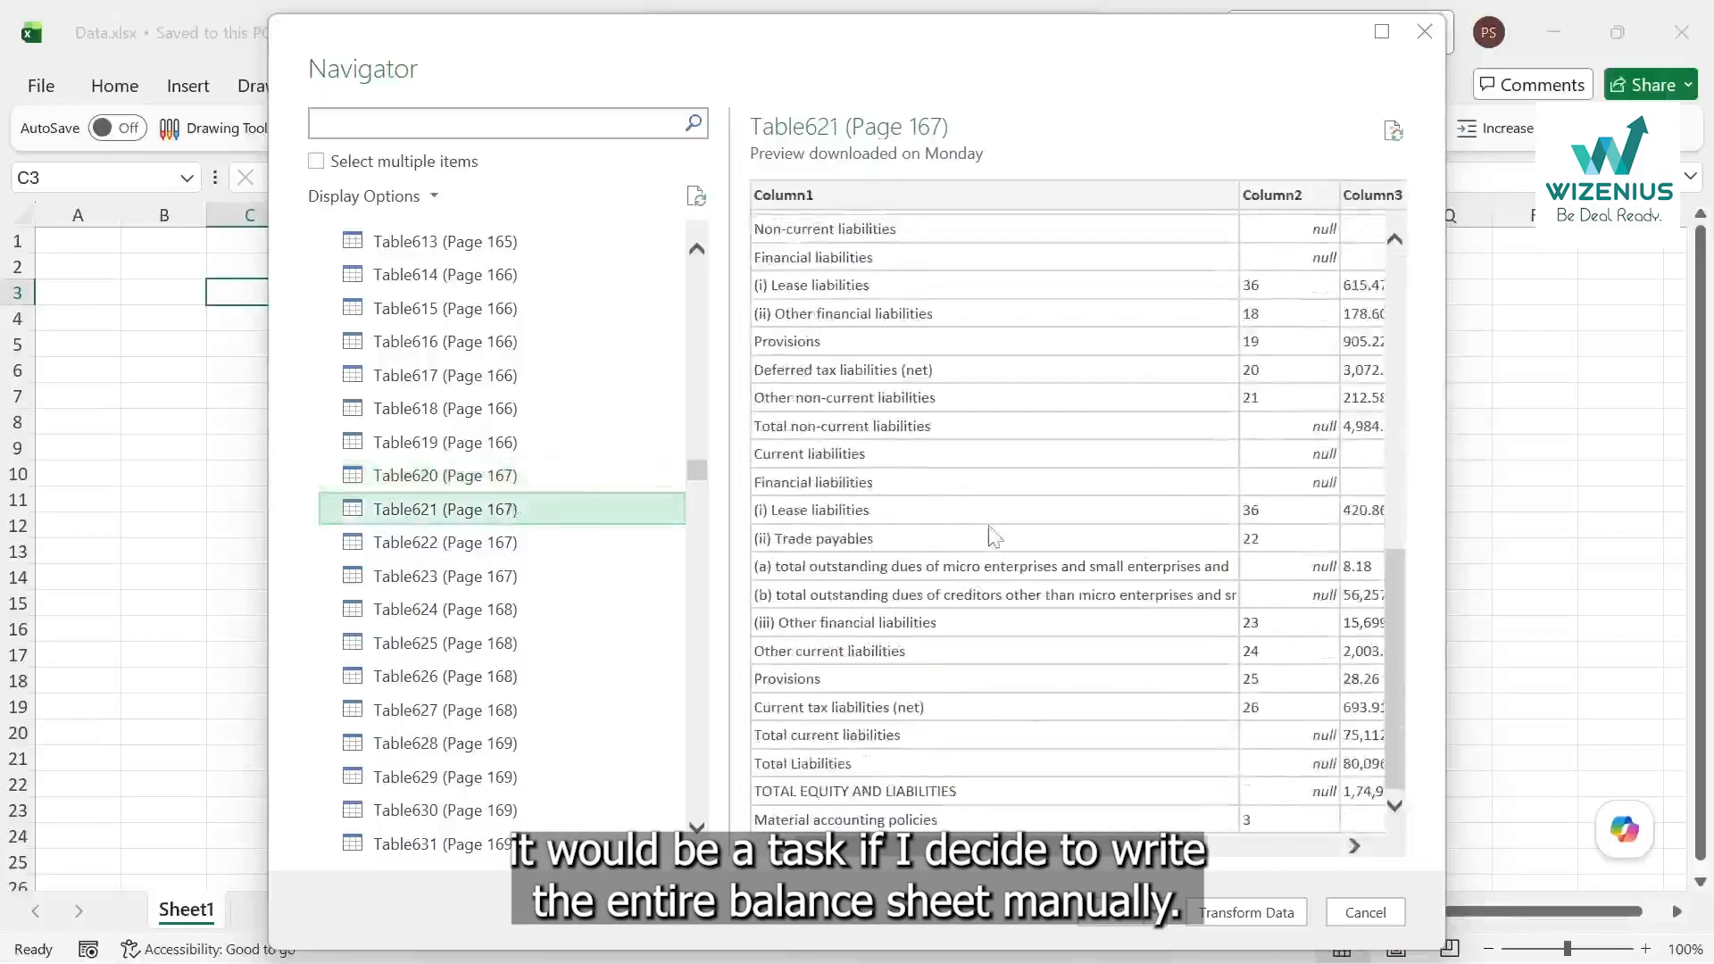
scroll(993, 535, "up", 8)
scroll(994, 536, "up", 2)
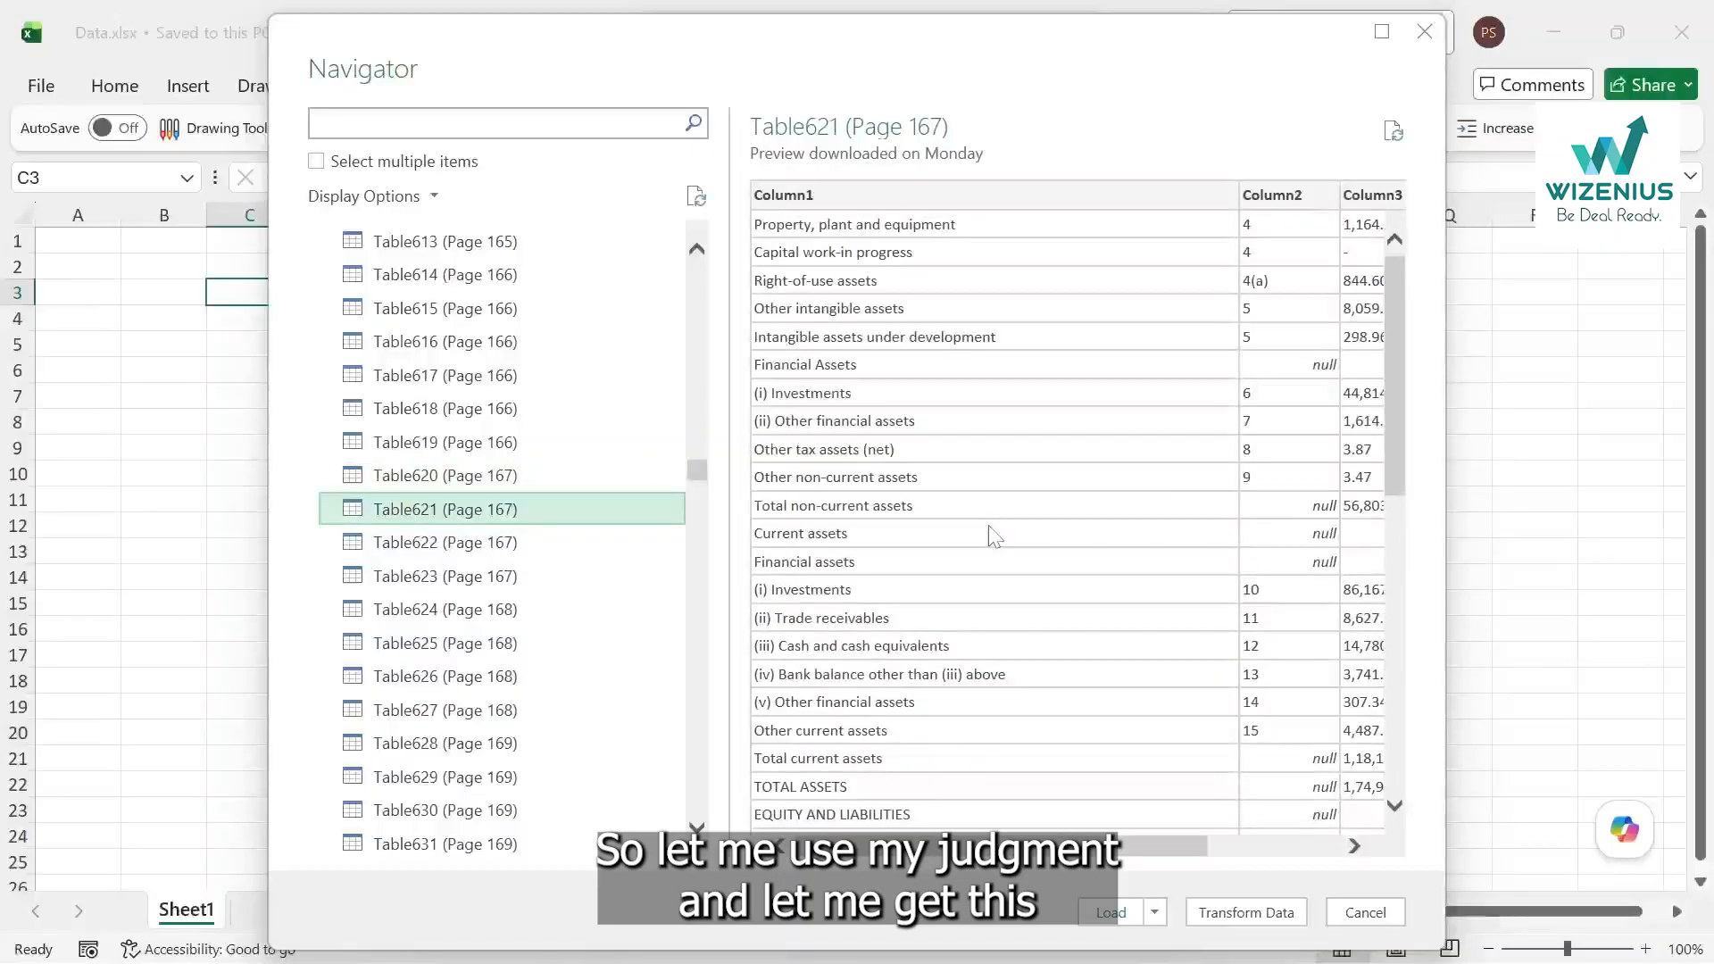
Open Table621 (Page 167) for transformation in the Power Query Editor and dismiss the notice about the preview's age.
scroll(994, 536, "right", 3)
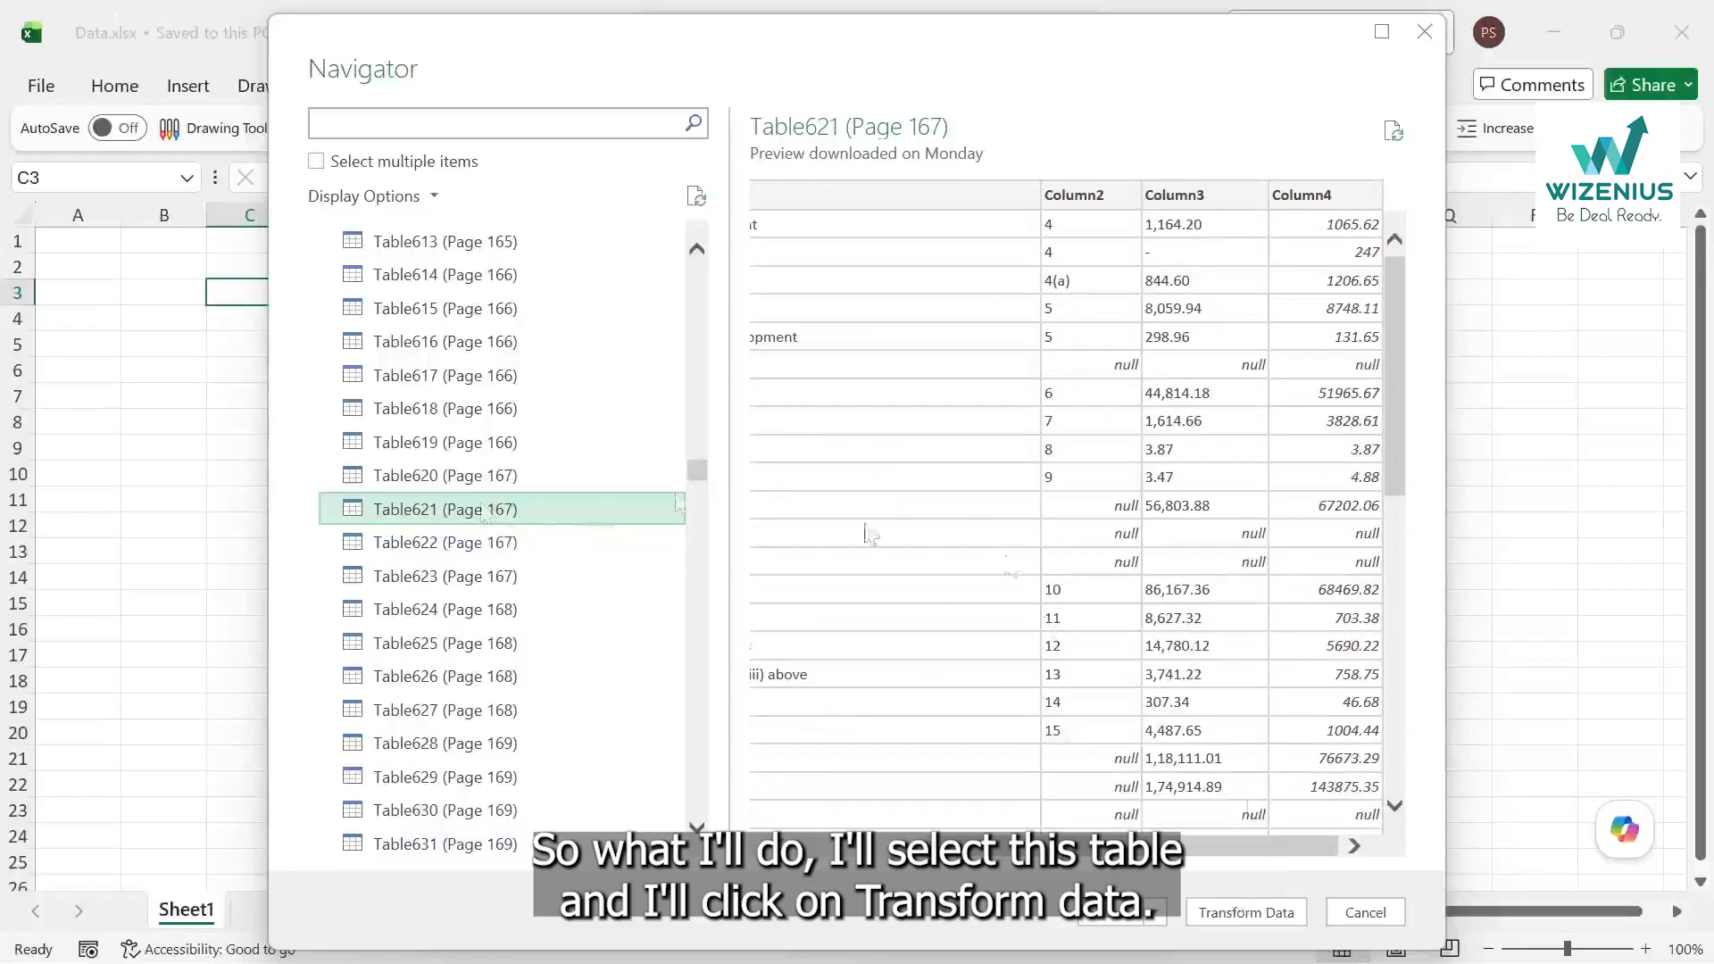
left_click(1241, 910)
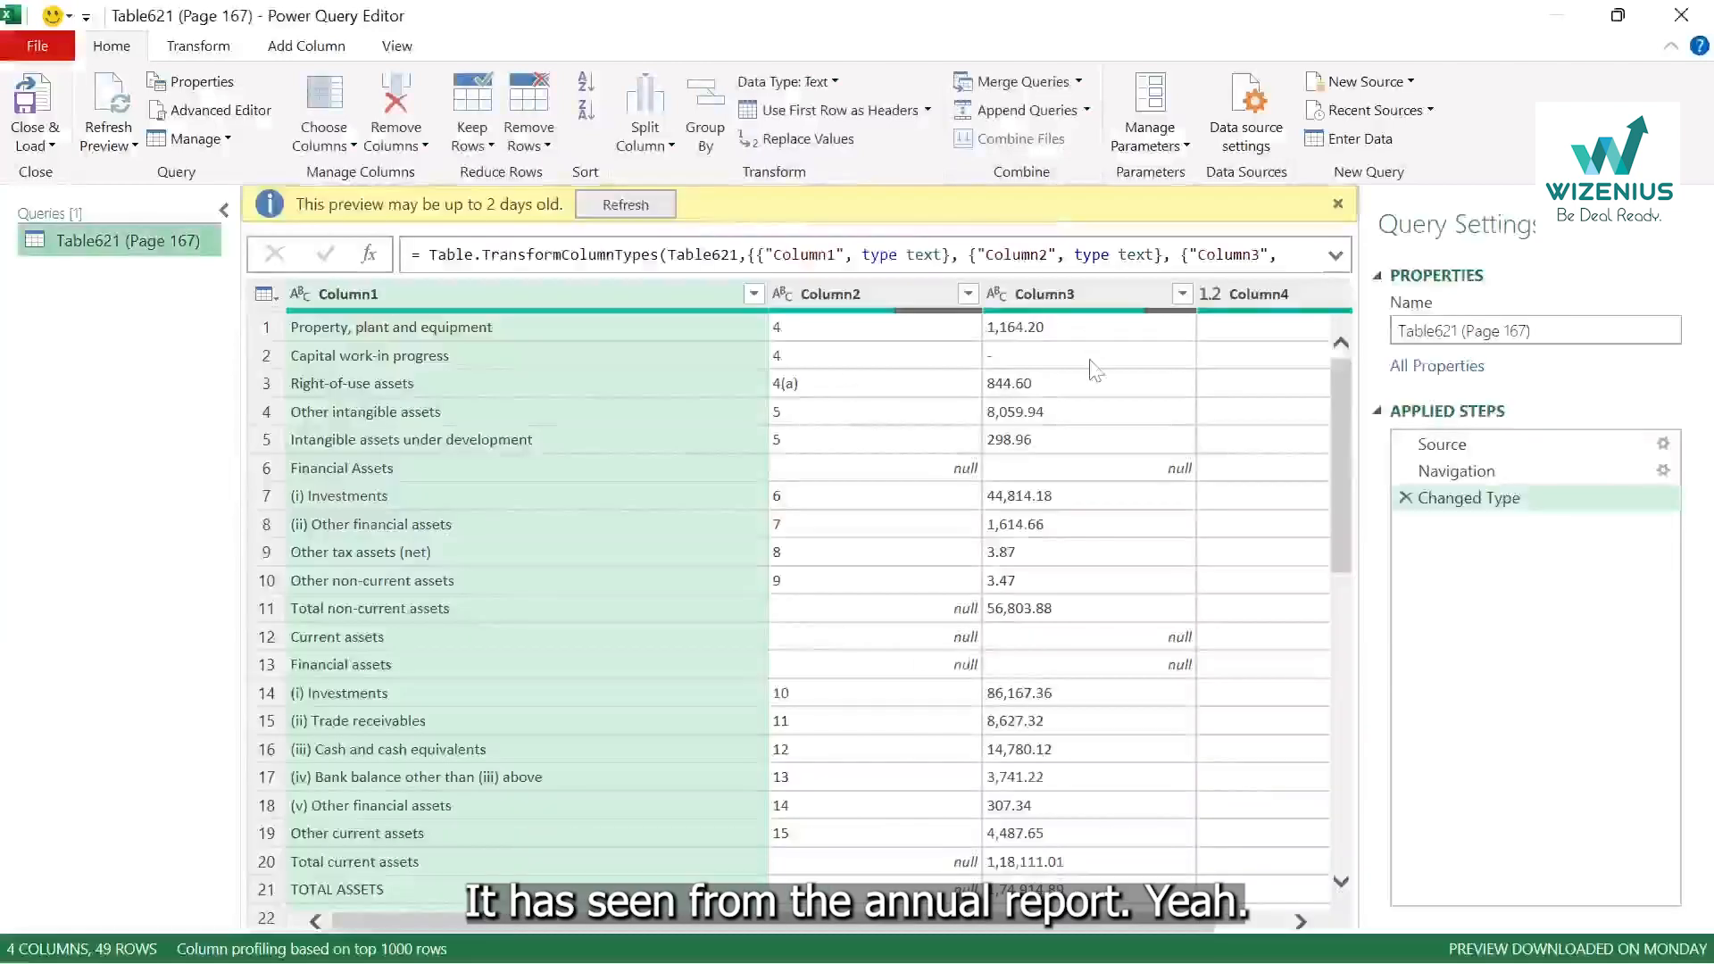
left_click(1337, 205)
Review the Table621 query data across all four columns and down to the last row.
scroll(878, 624, "right", 2)
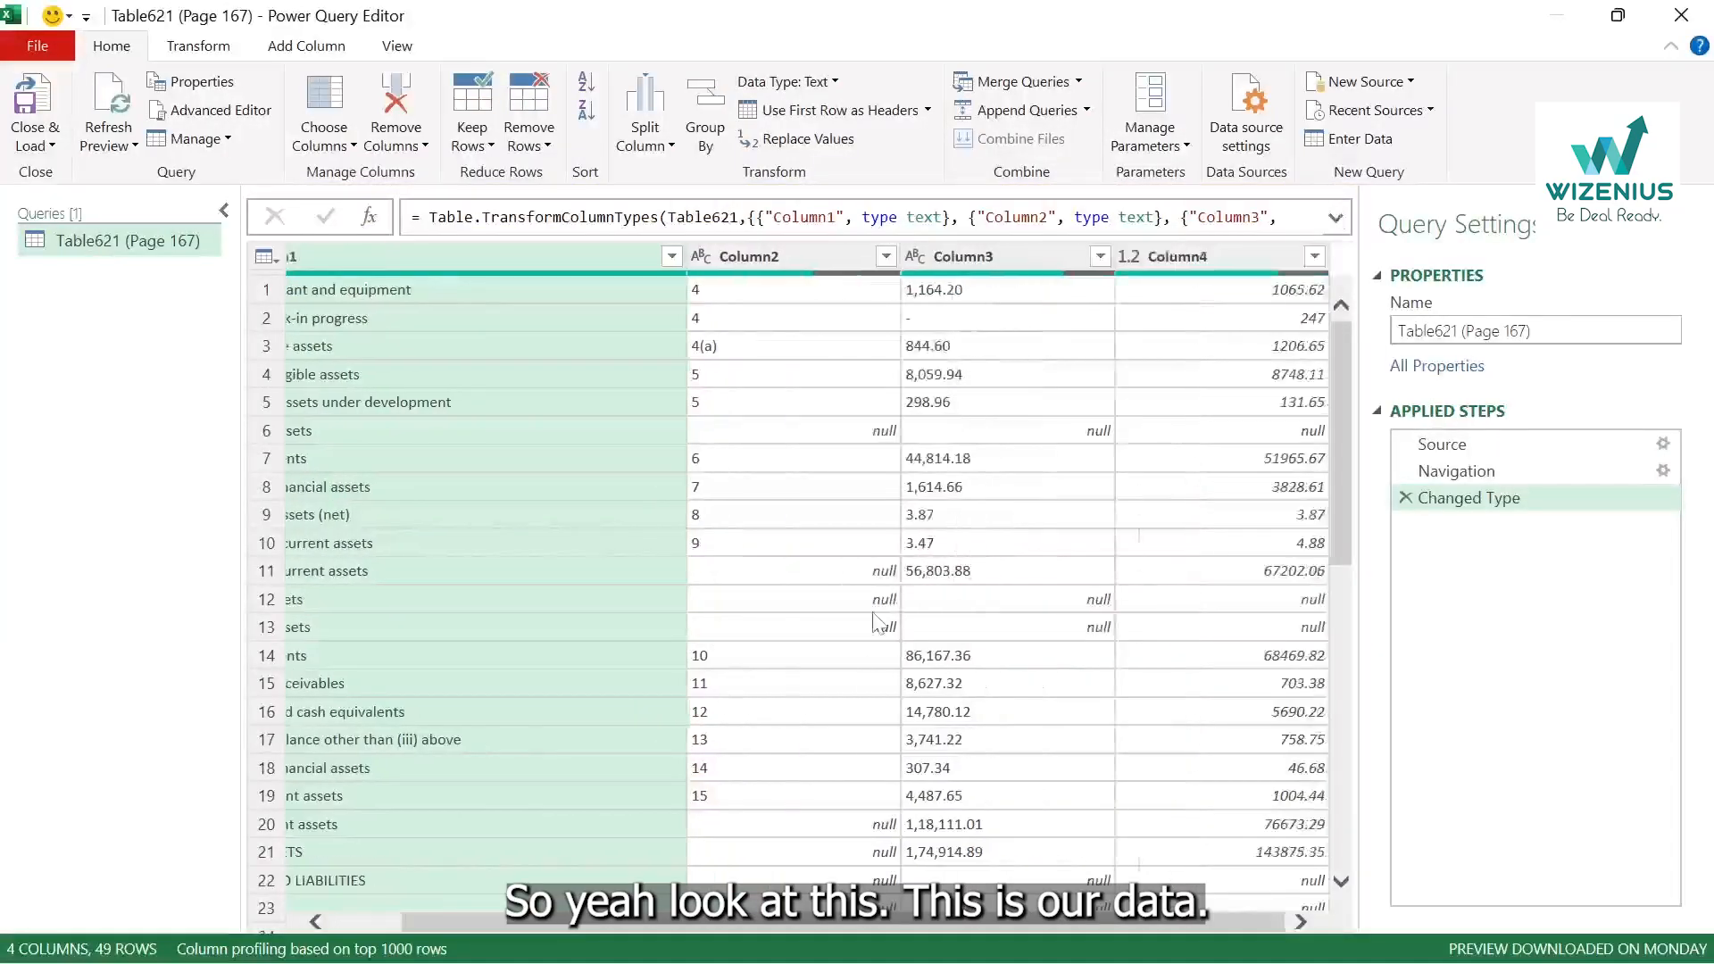
scroll(473, 566, "left", 2)
scroll(474, 566, "right", 2)
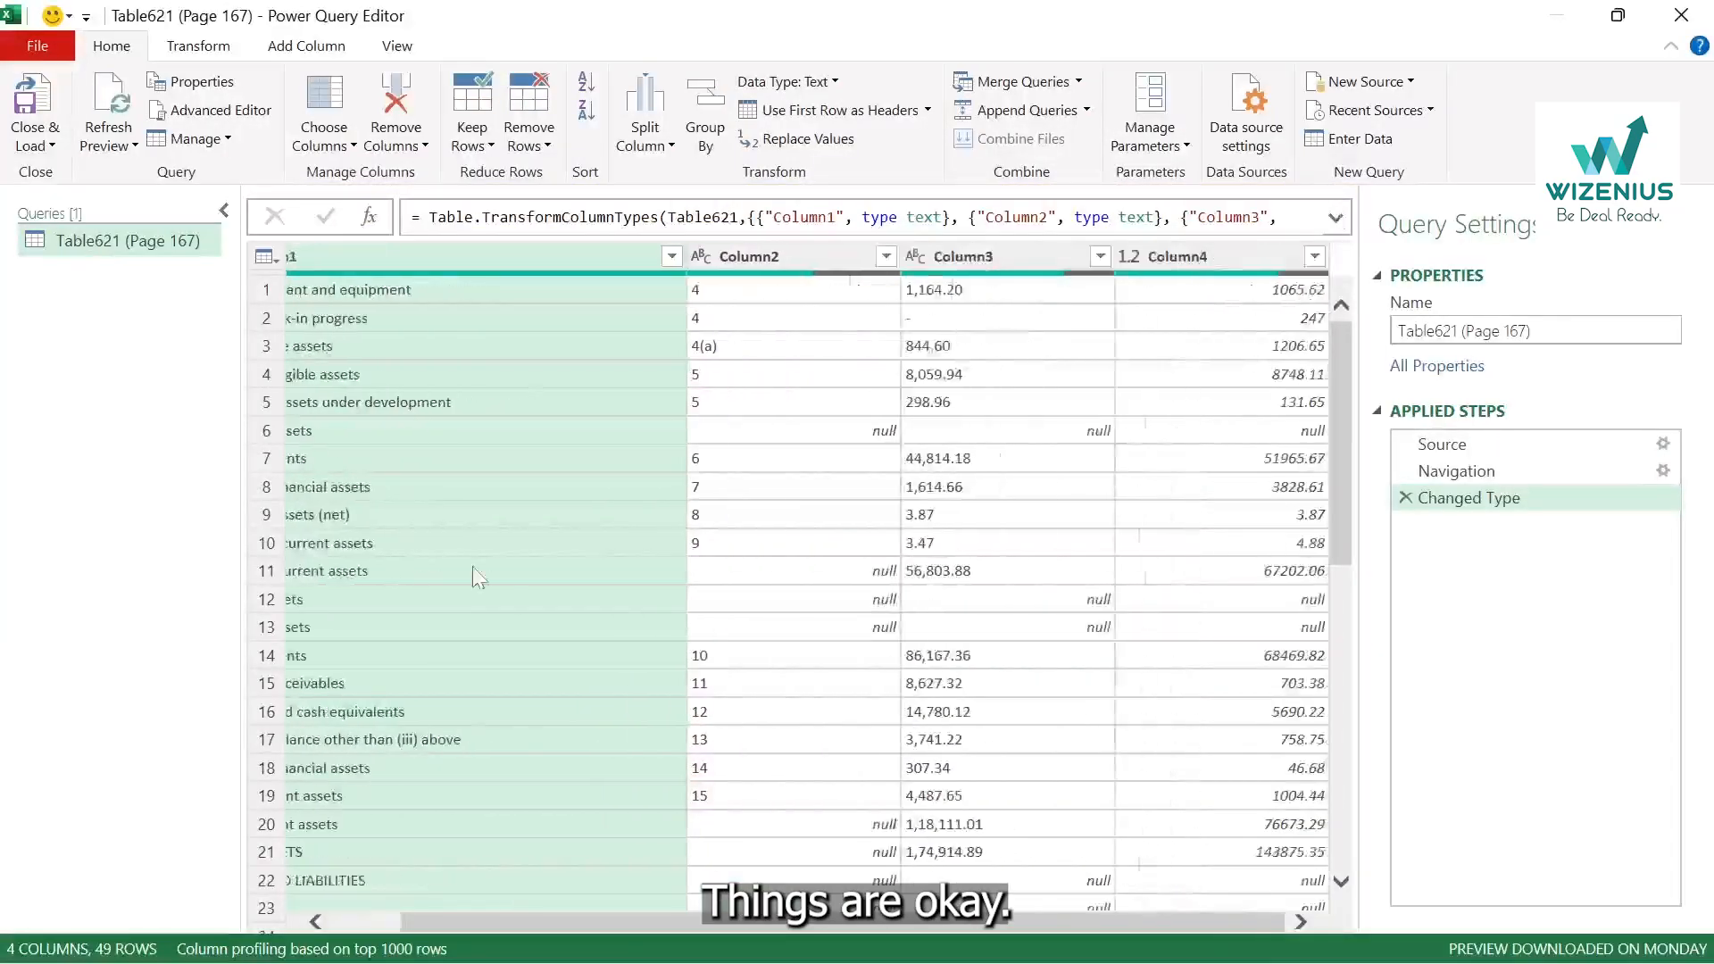
scroll(473, 566, "down", 9)
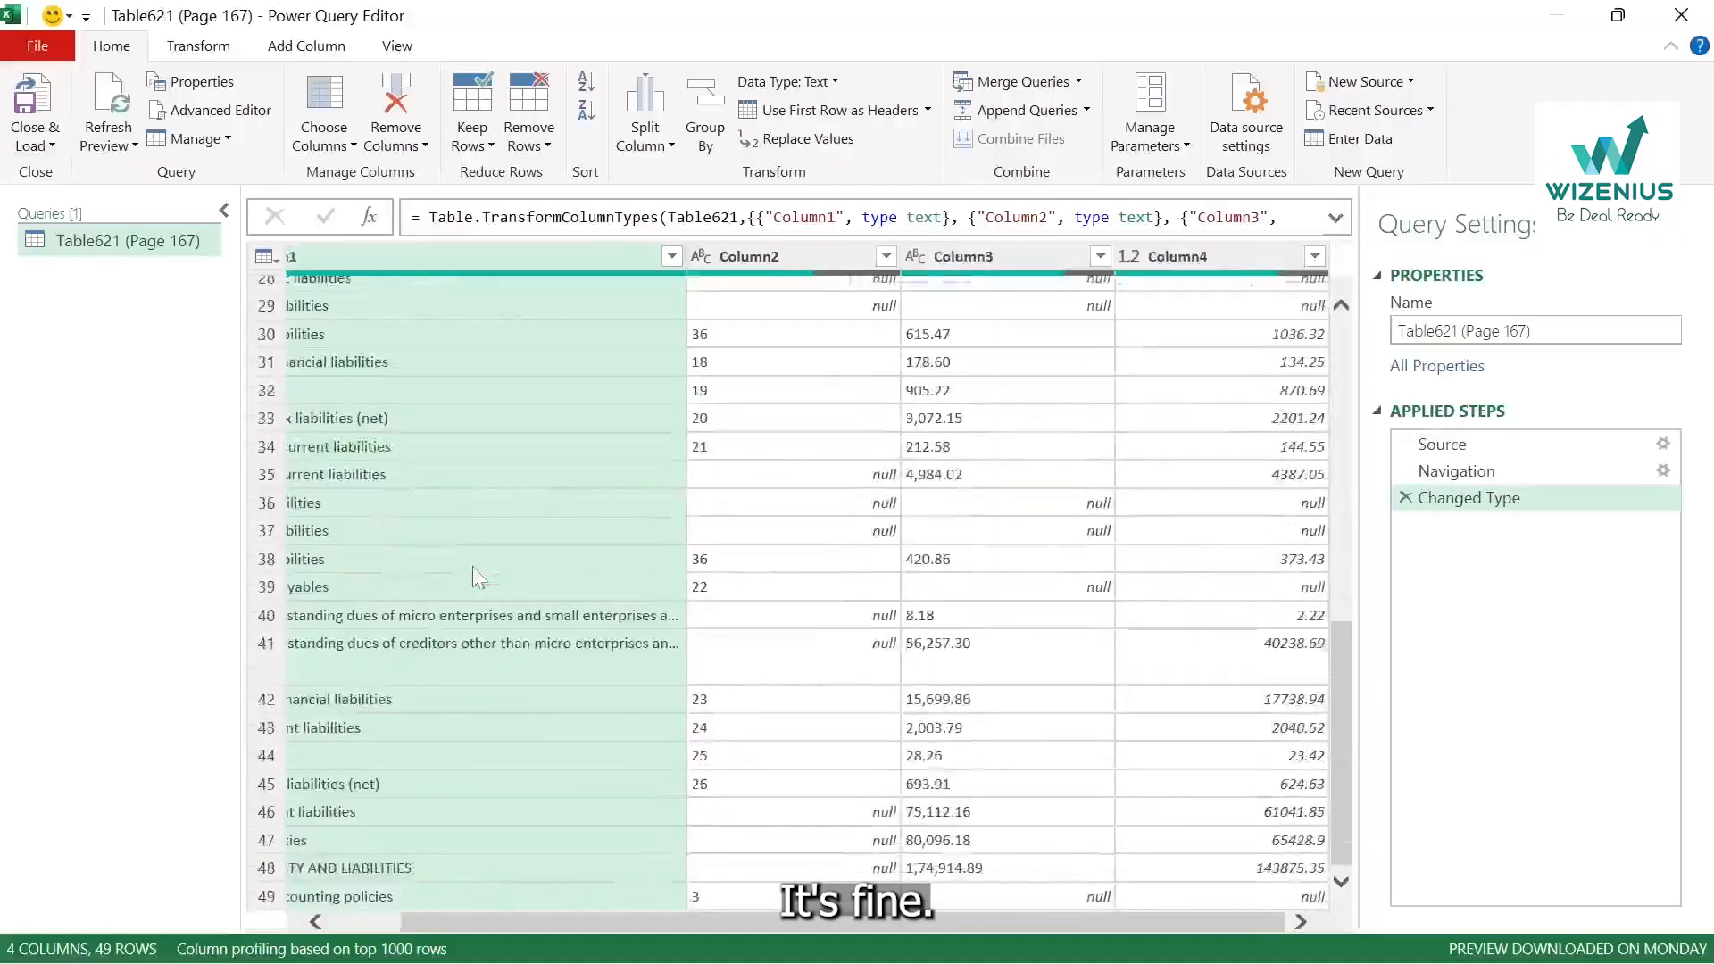
scroll(473, 566, "up", 9)
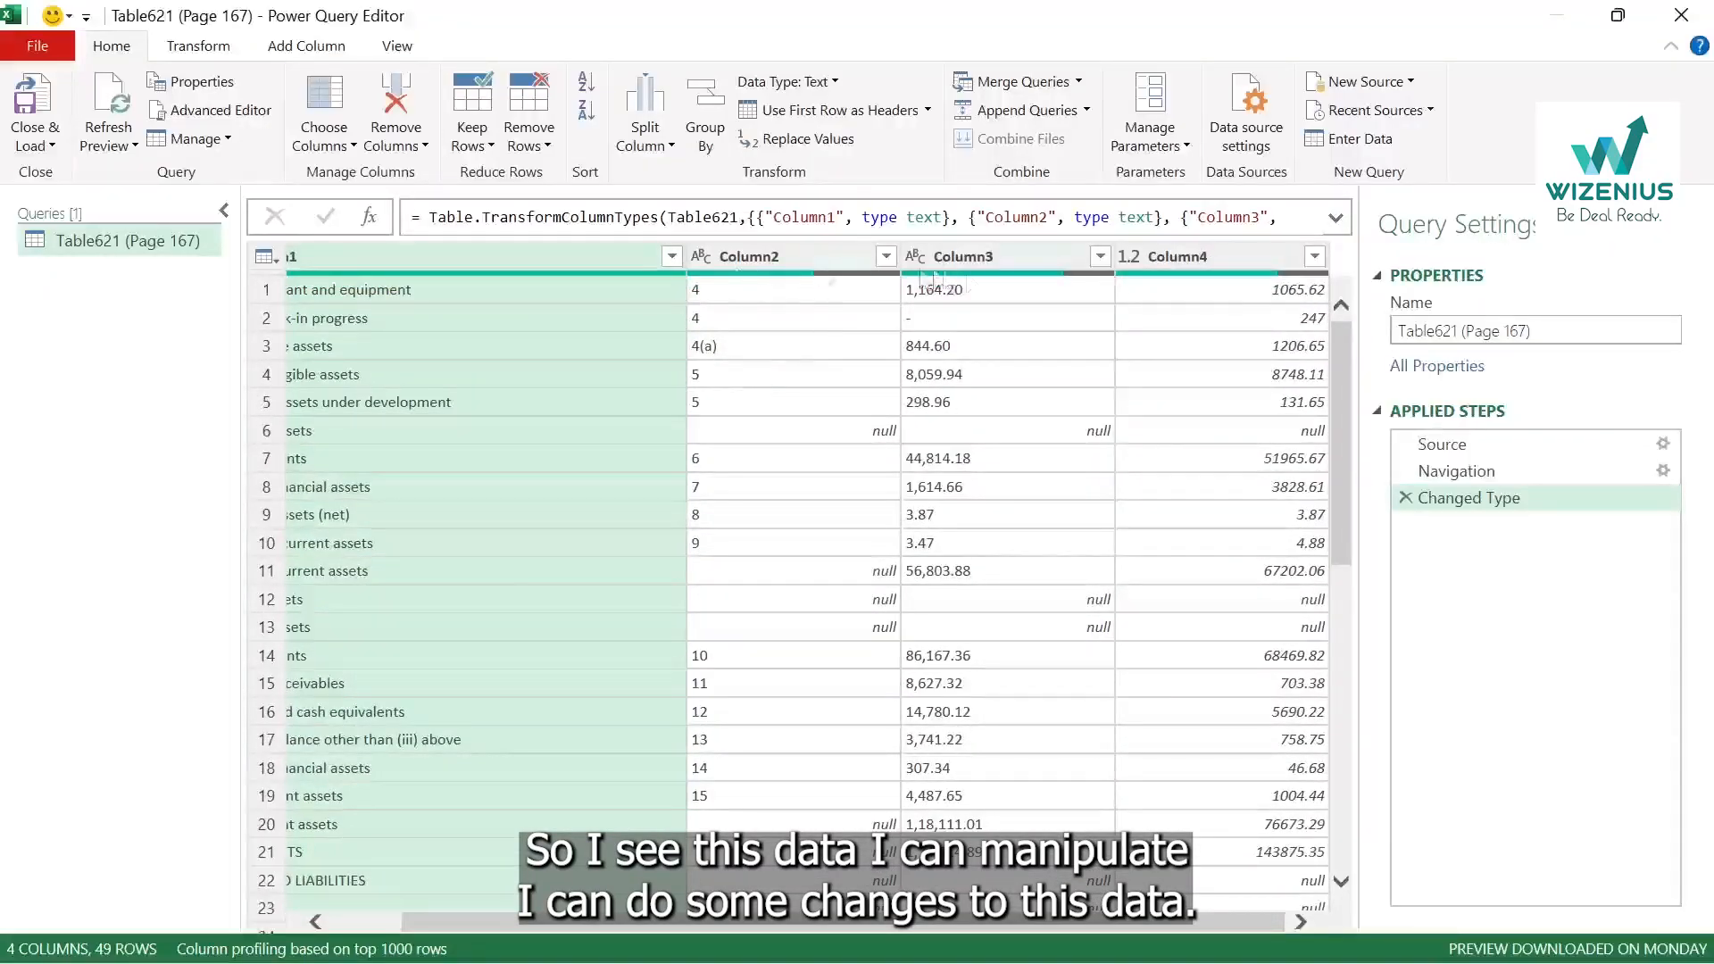
Close the Power Query Editor and load the Table621 query as a table into the existing worksheet at Sheet1 cell B2.
scroll(574, 339, "left", 1)
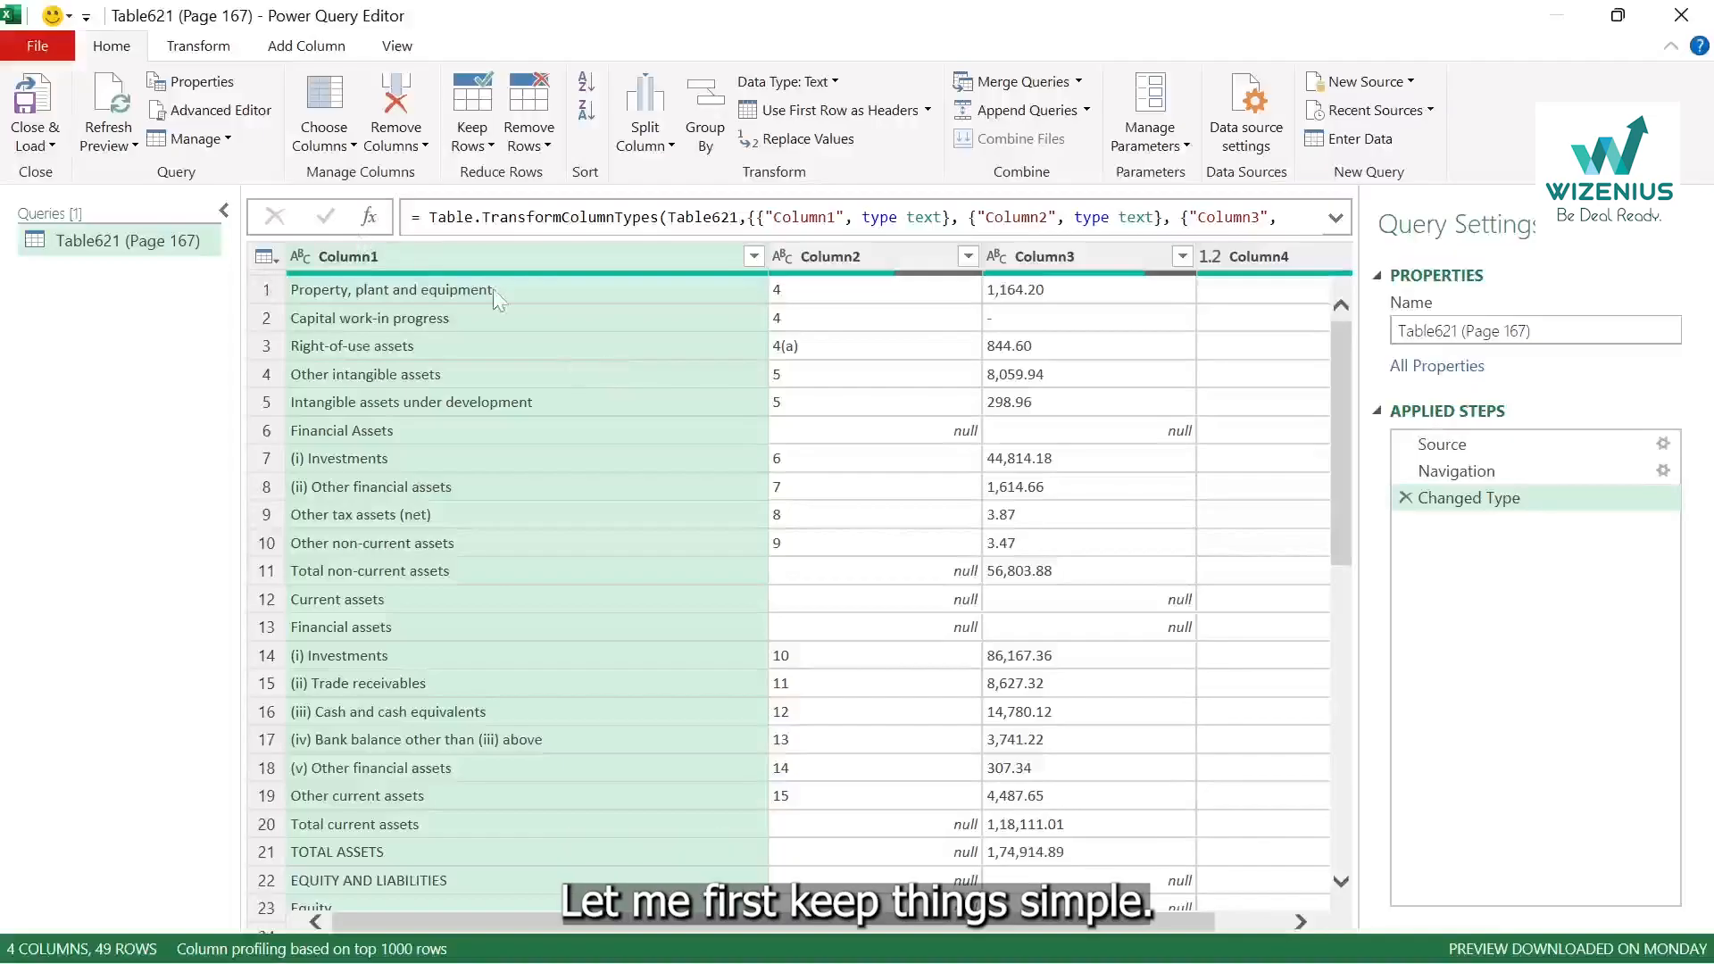
left_click(54, 148)
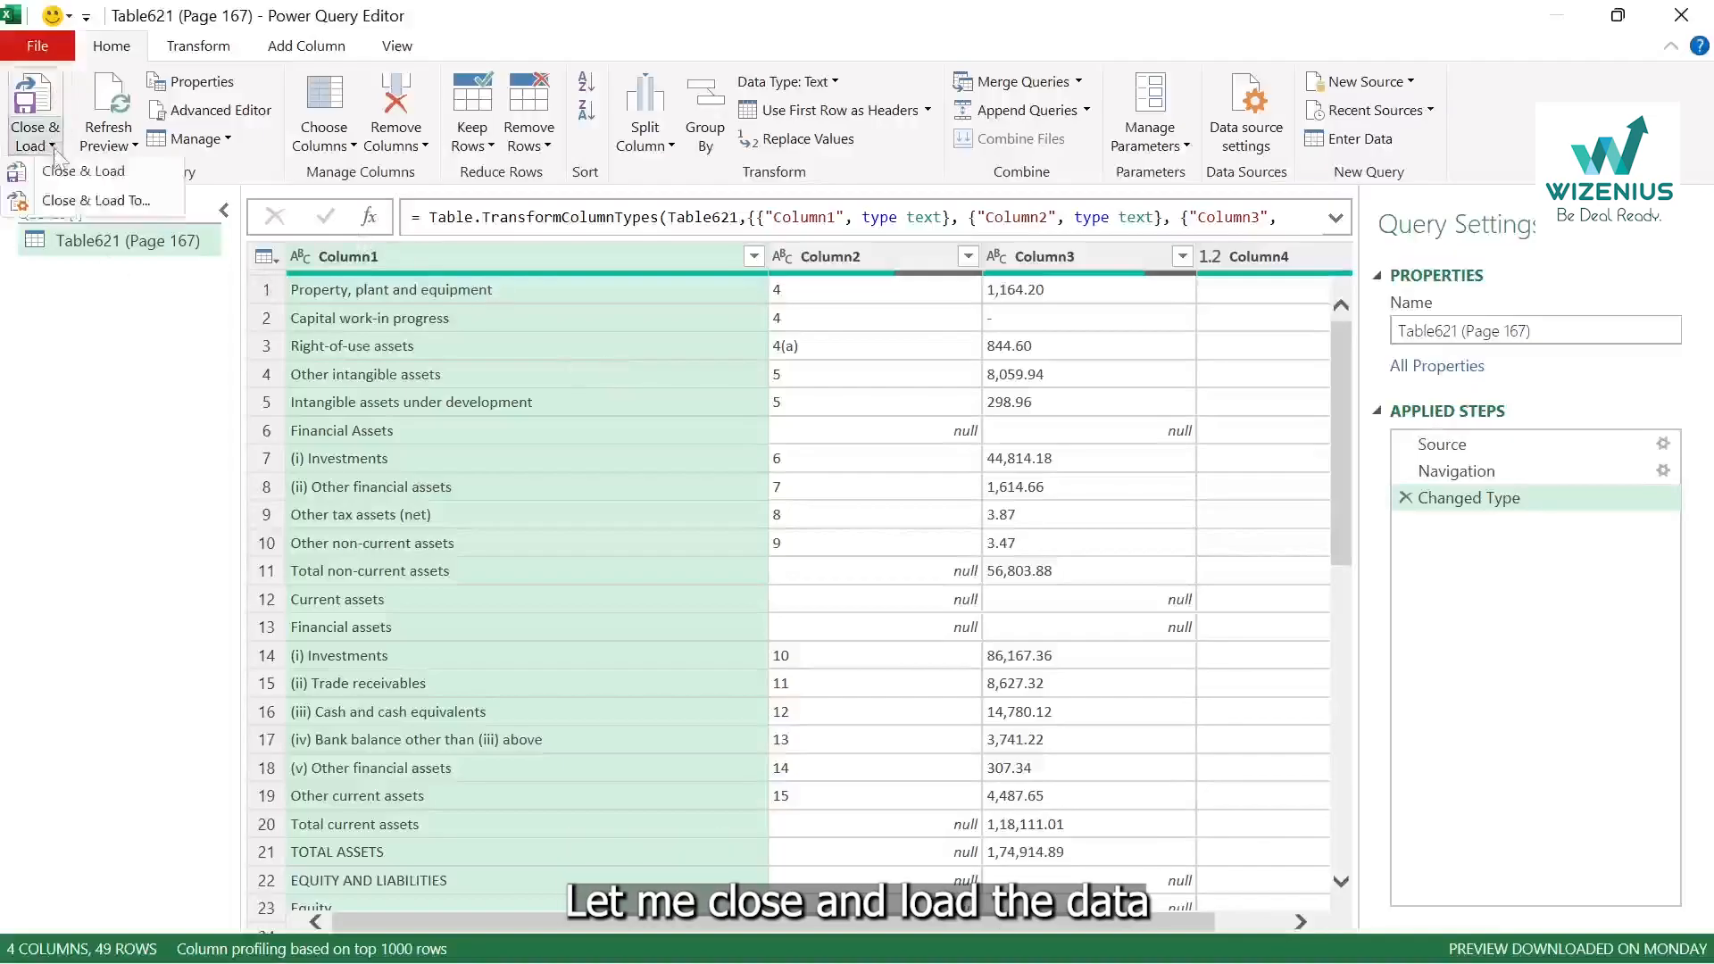
left_click(111, 207)
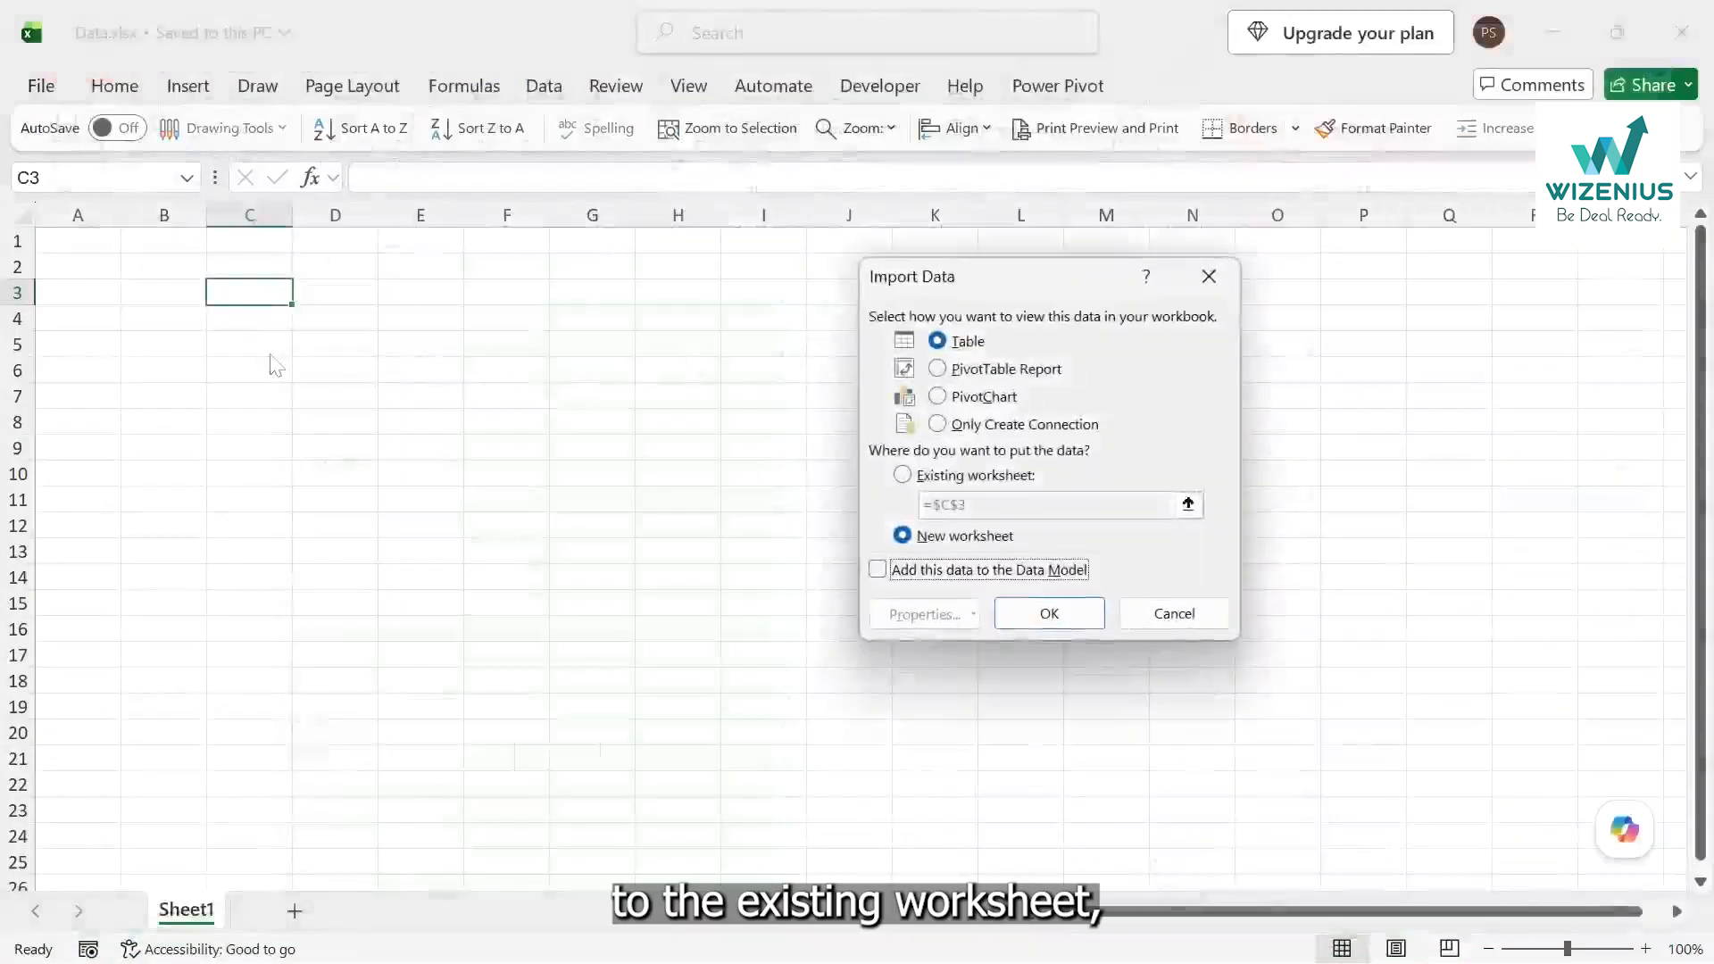
left_click(905, 478)
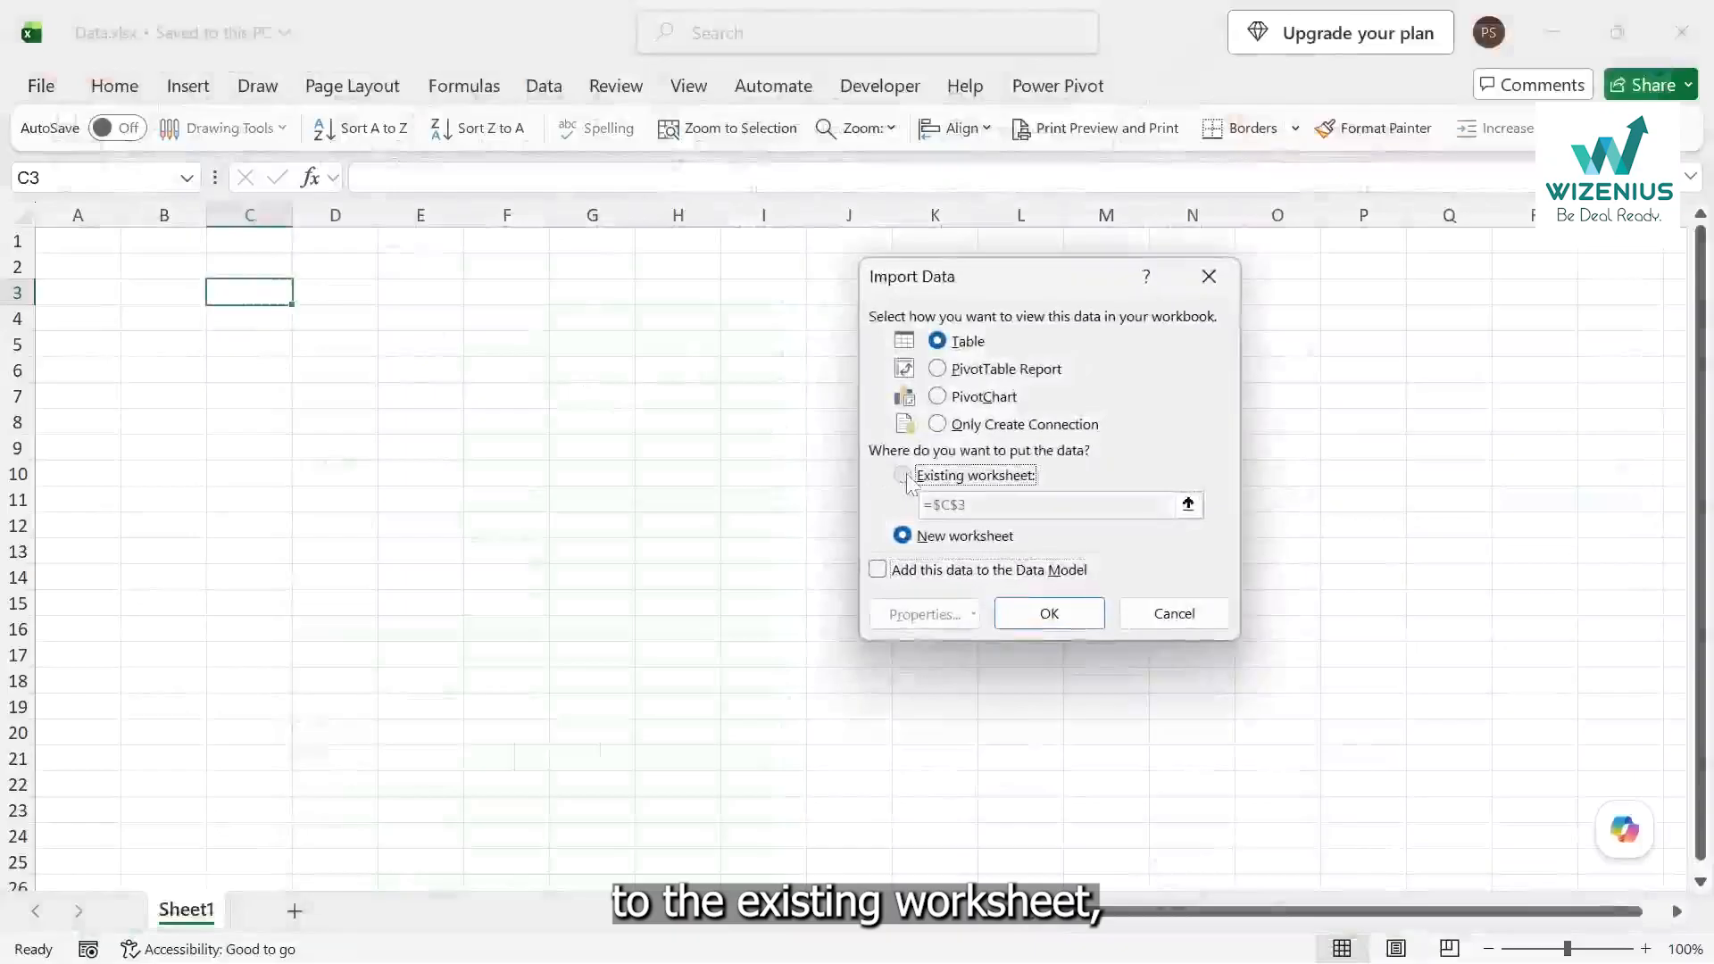
left_click(110, 258)
left_click(139, 261)
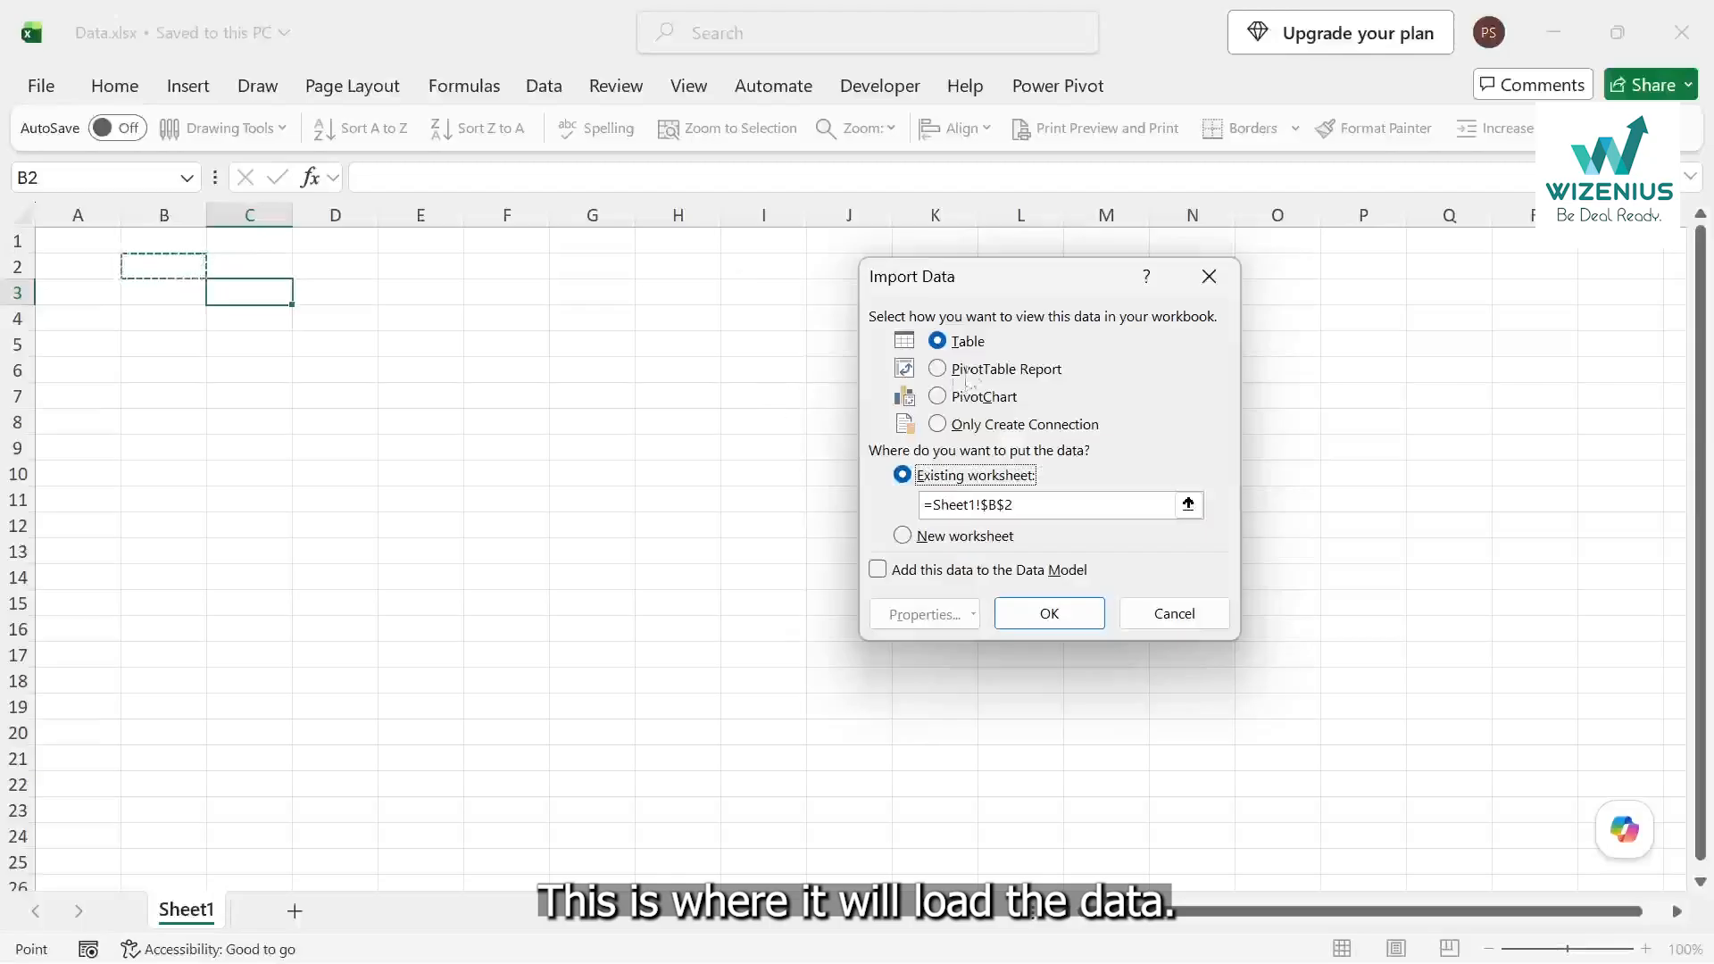
left_click(1075, 621)
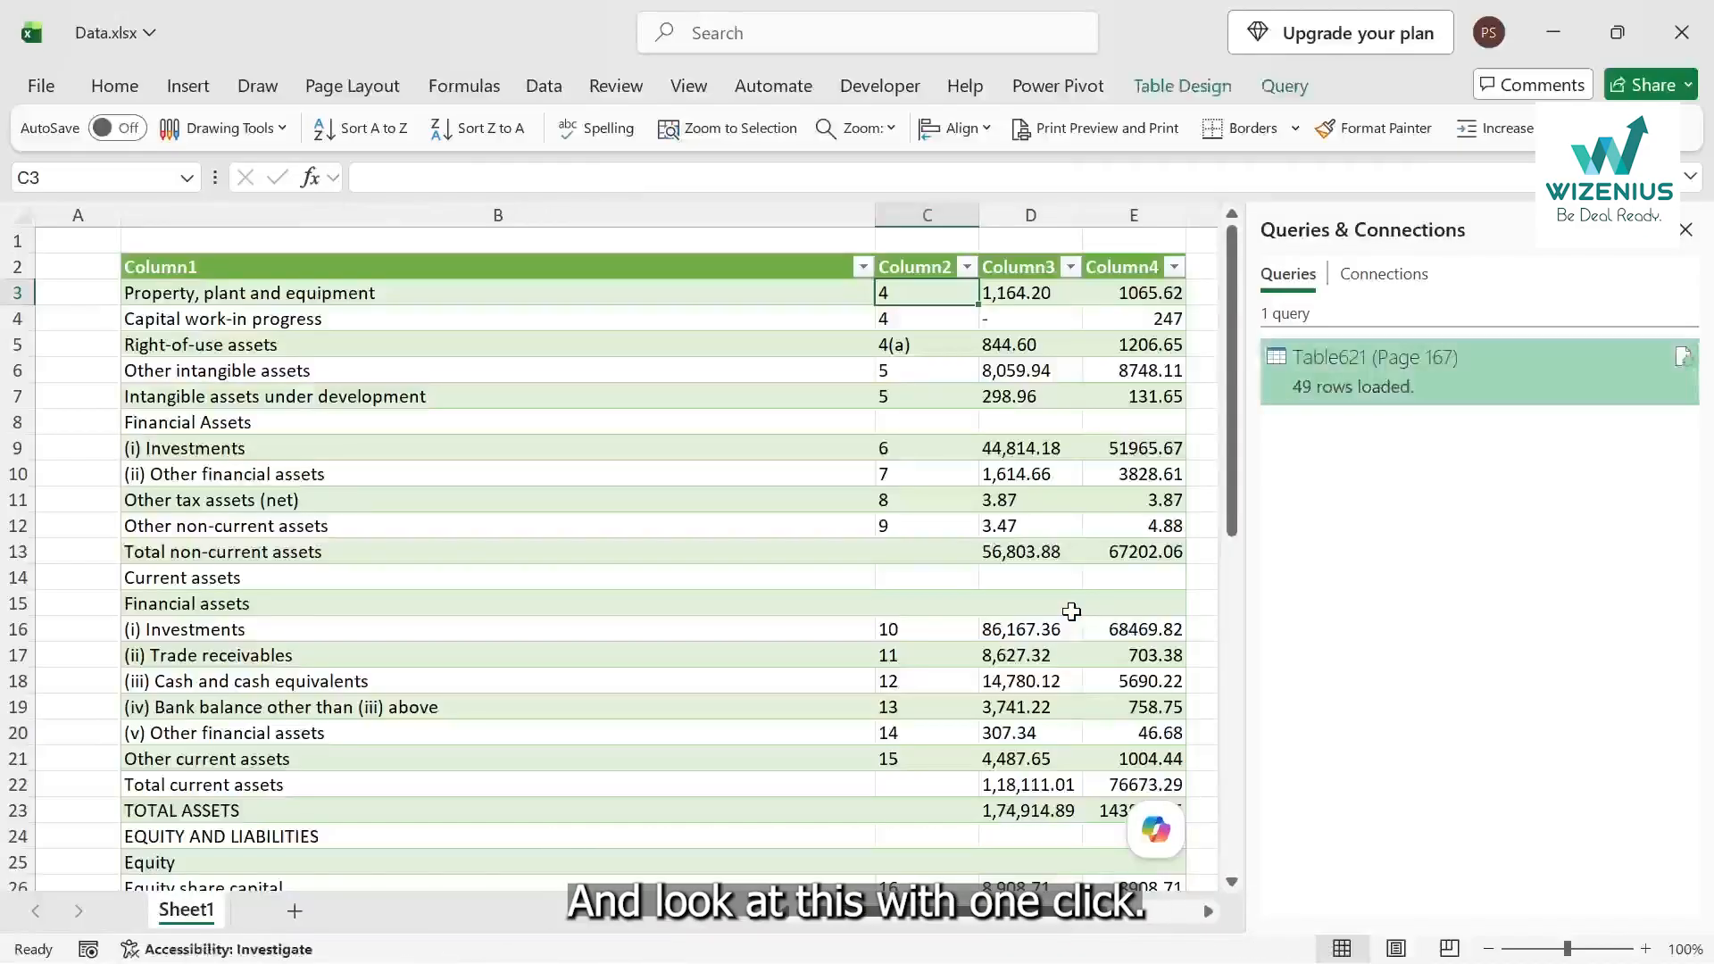
Review the loaded balance sheet table on Sheet1 across all four columns and down to the last row.
scroll(1071, 612, "down", 1)
scroll(1071, 611, "right", 2)
scroll(1071, 611, "left", 2)
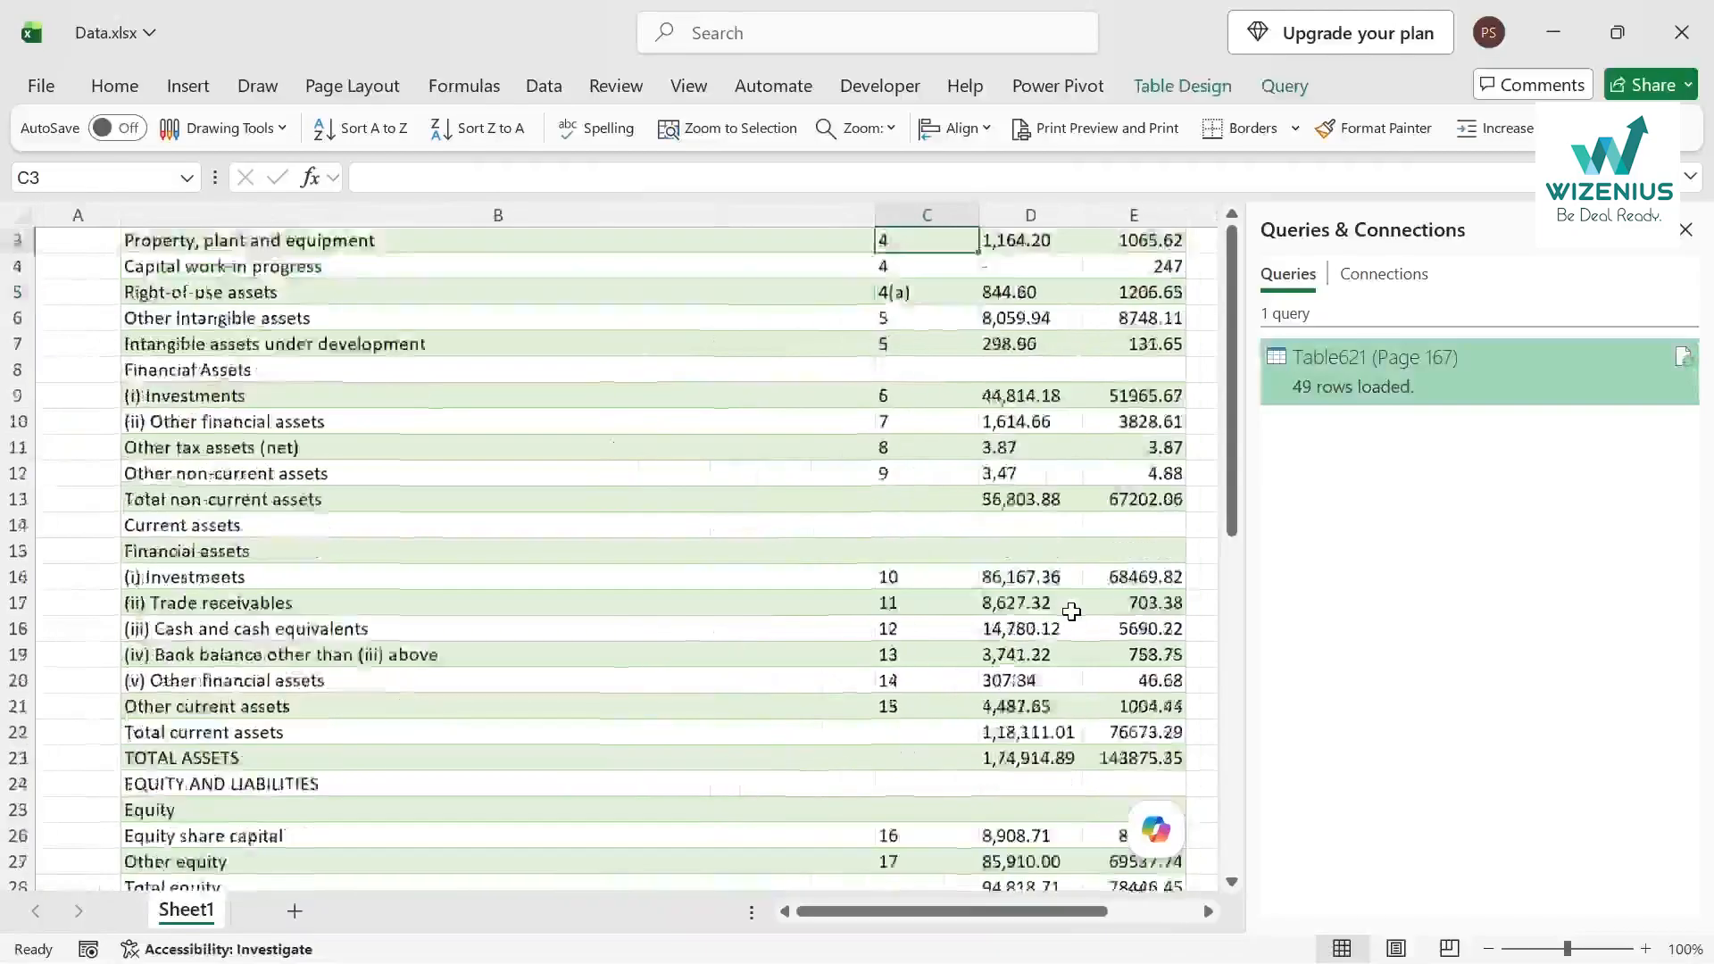
scroll(1071, 612, "down", 8)
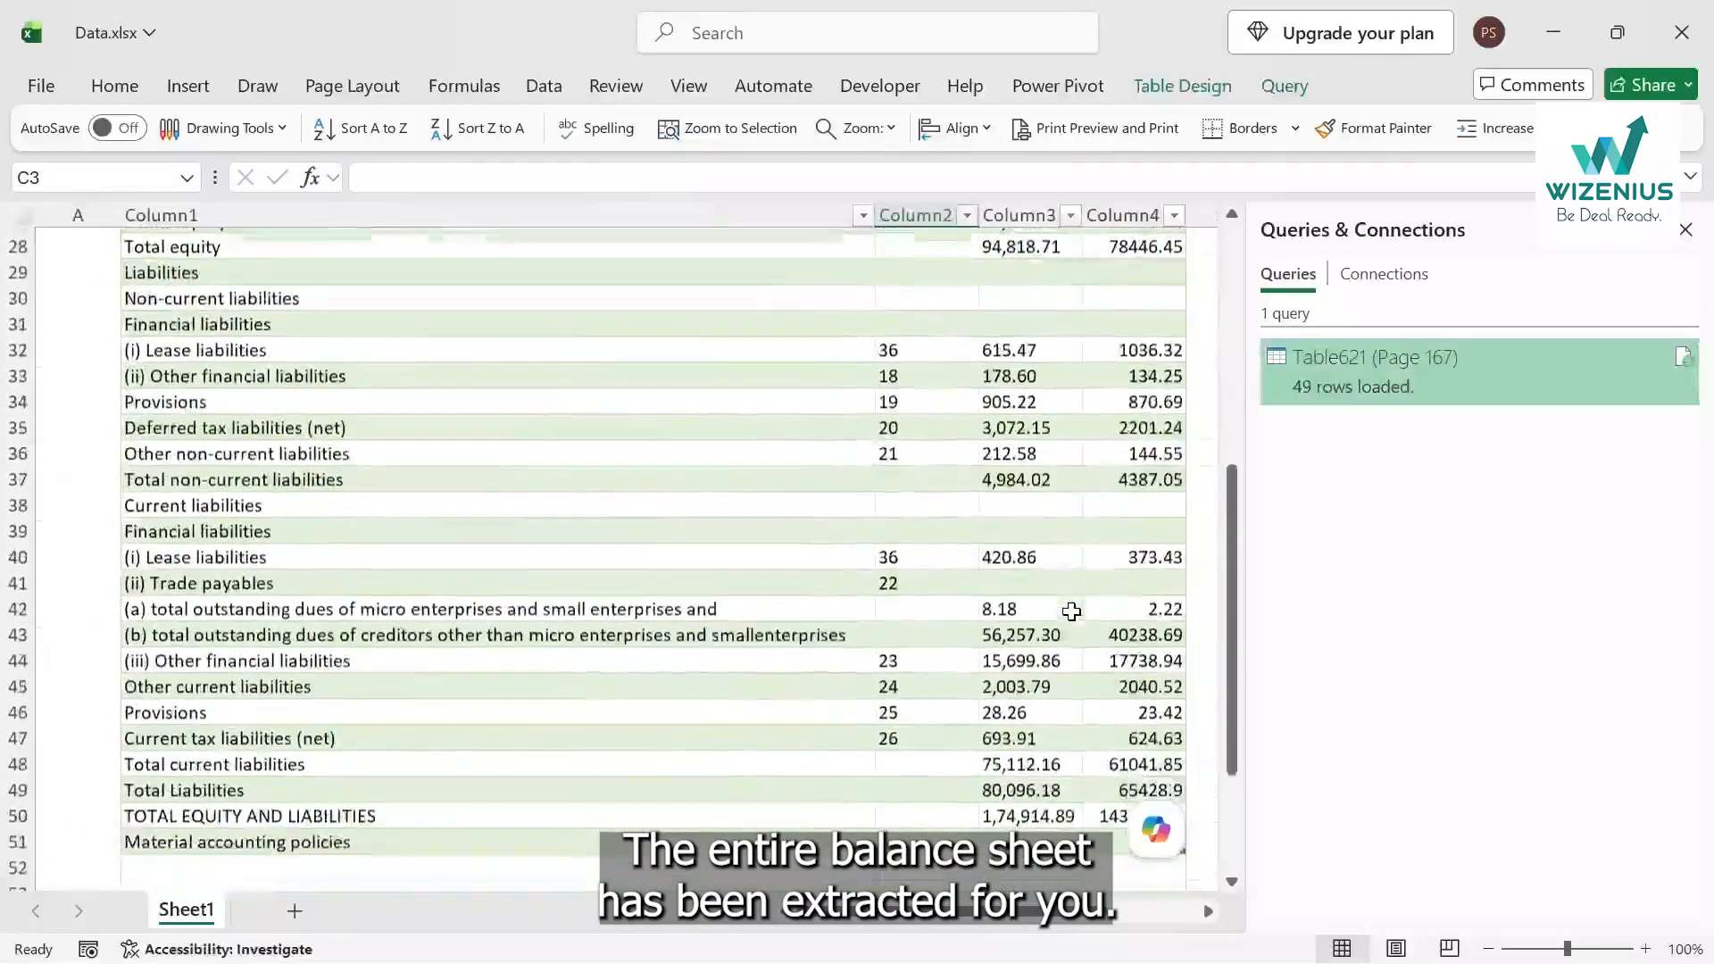
scroll(1071, 611, "up", 9)
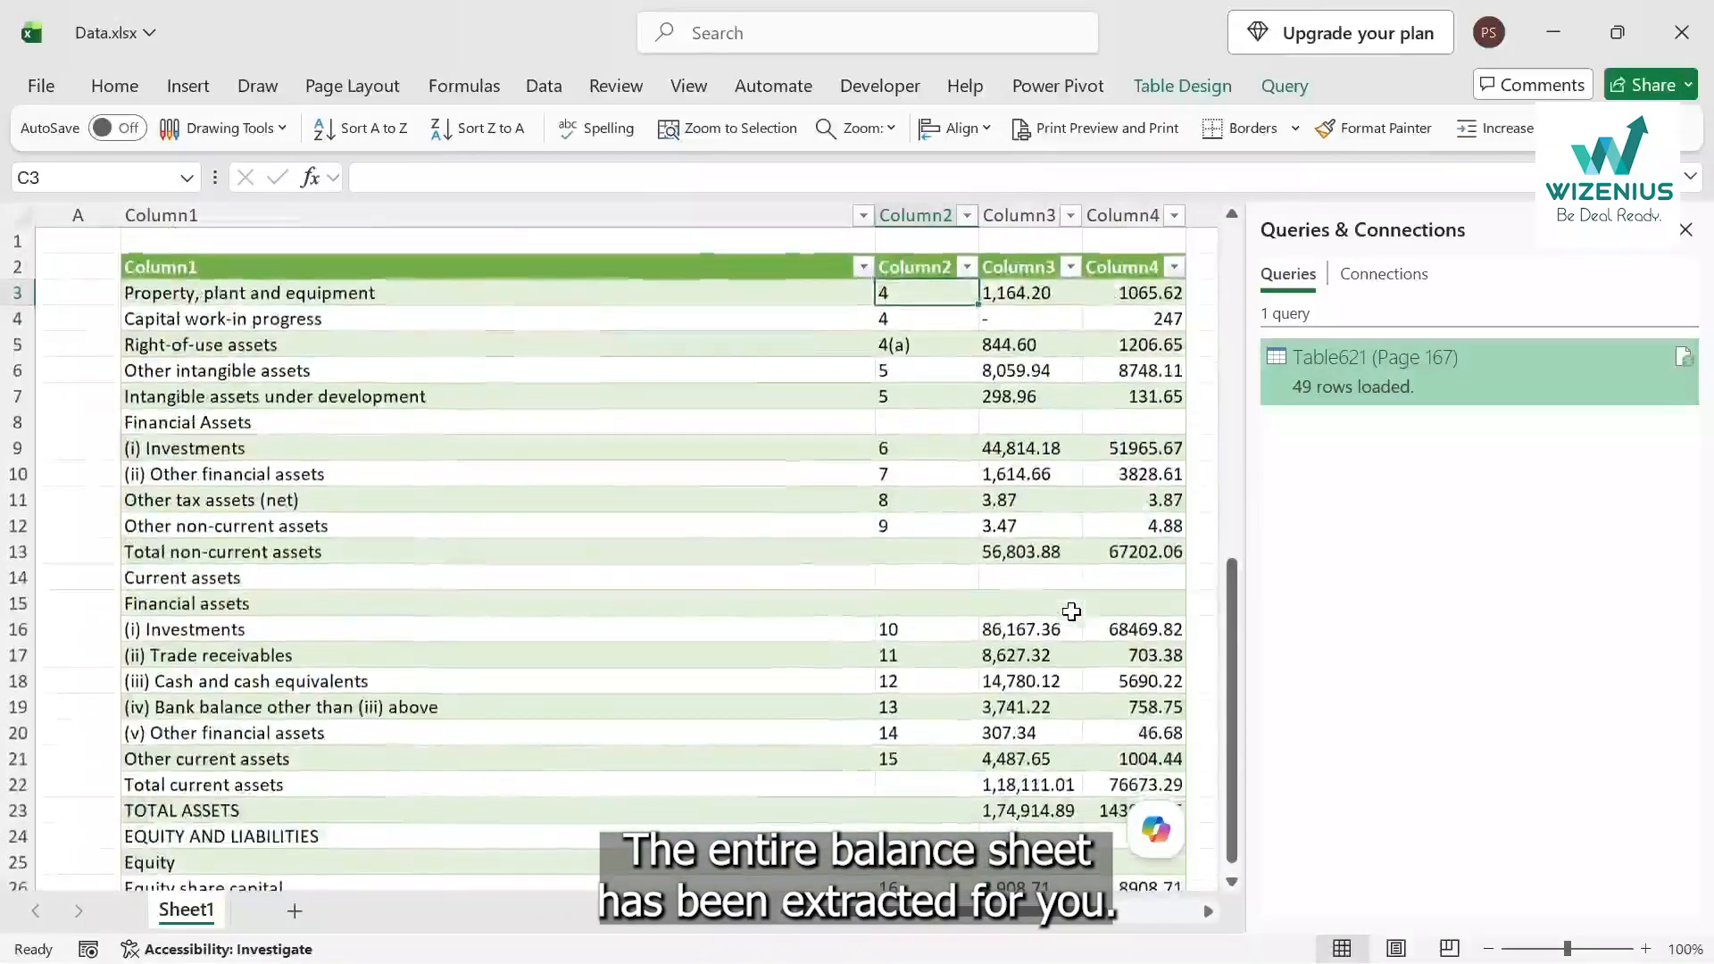
scroll(1072, 611, "right", 3)
scroll(1071, 611, "left", 3)
scroll(1071, 611, "right", 2)
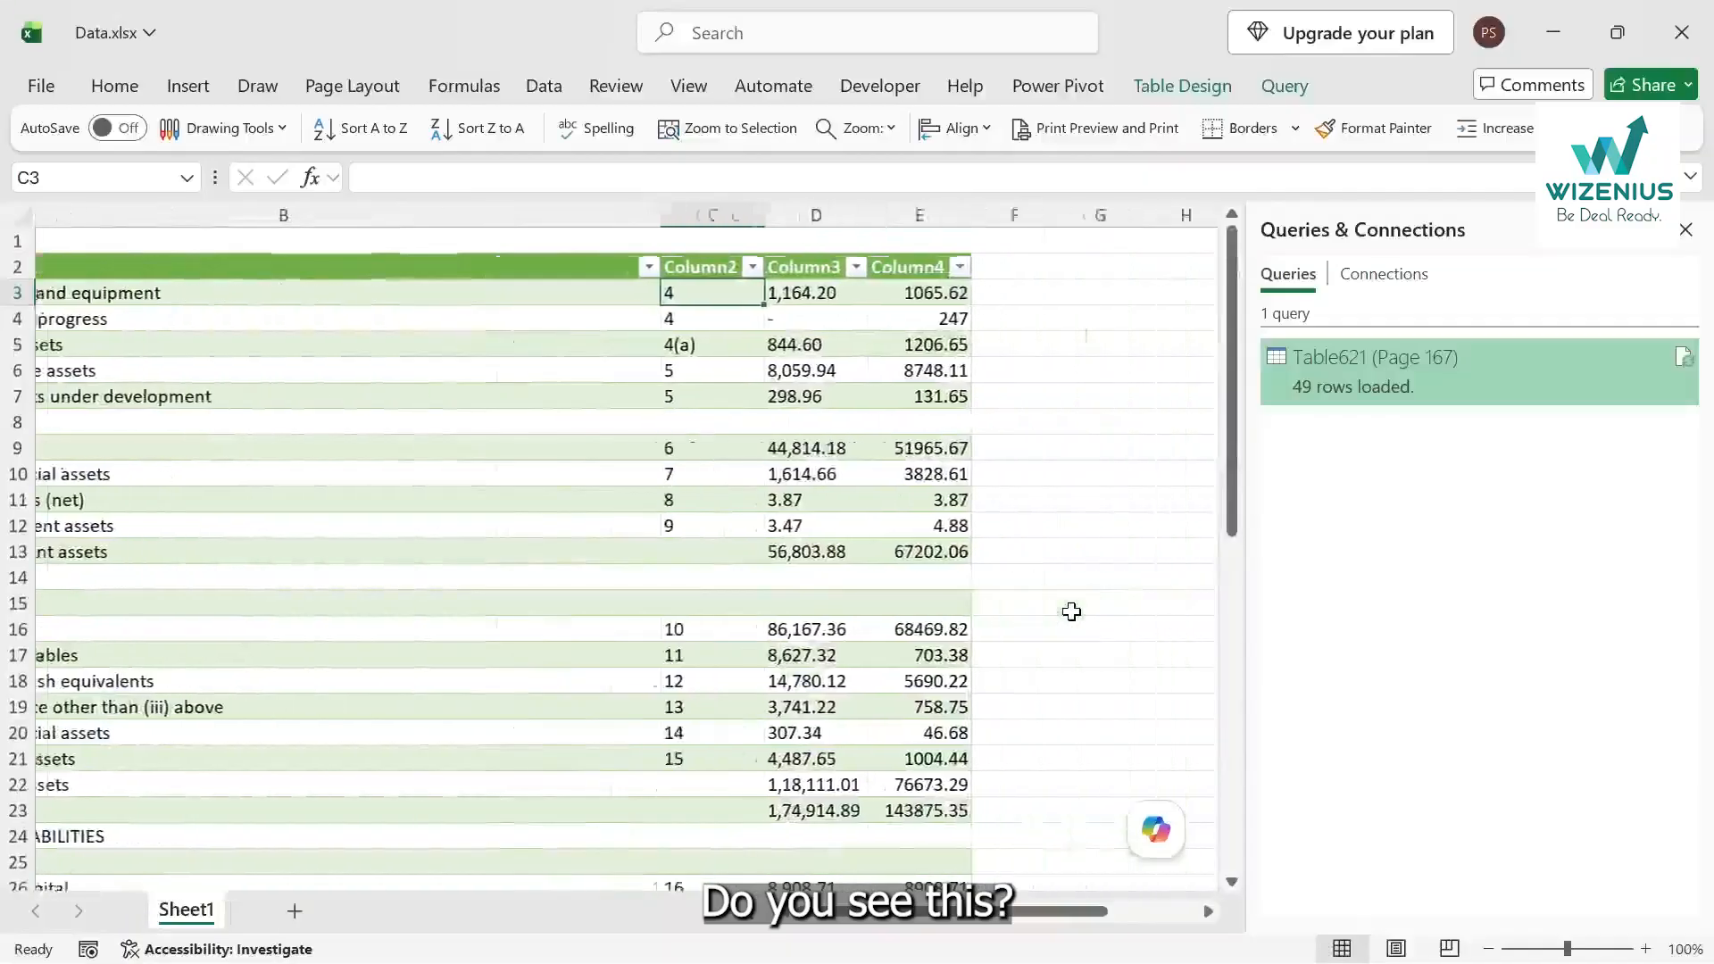
scroll(1071, 611, "left", 3)
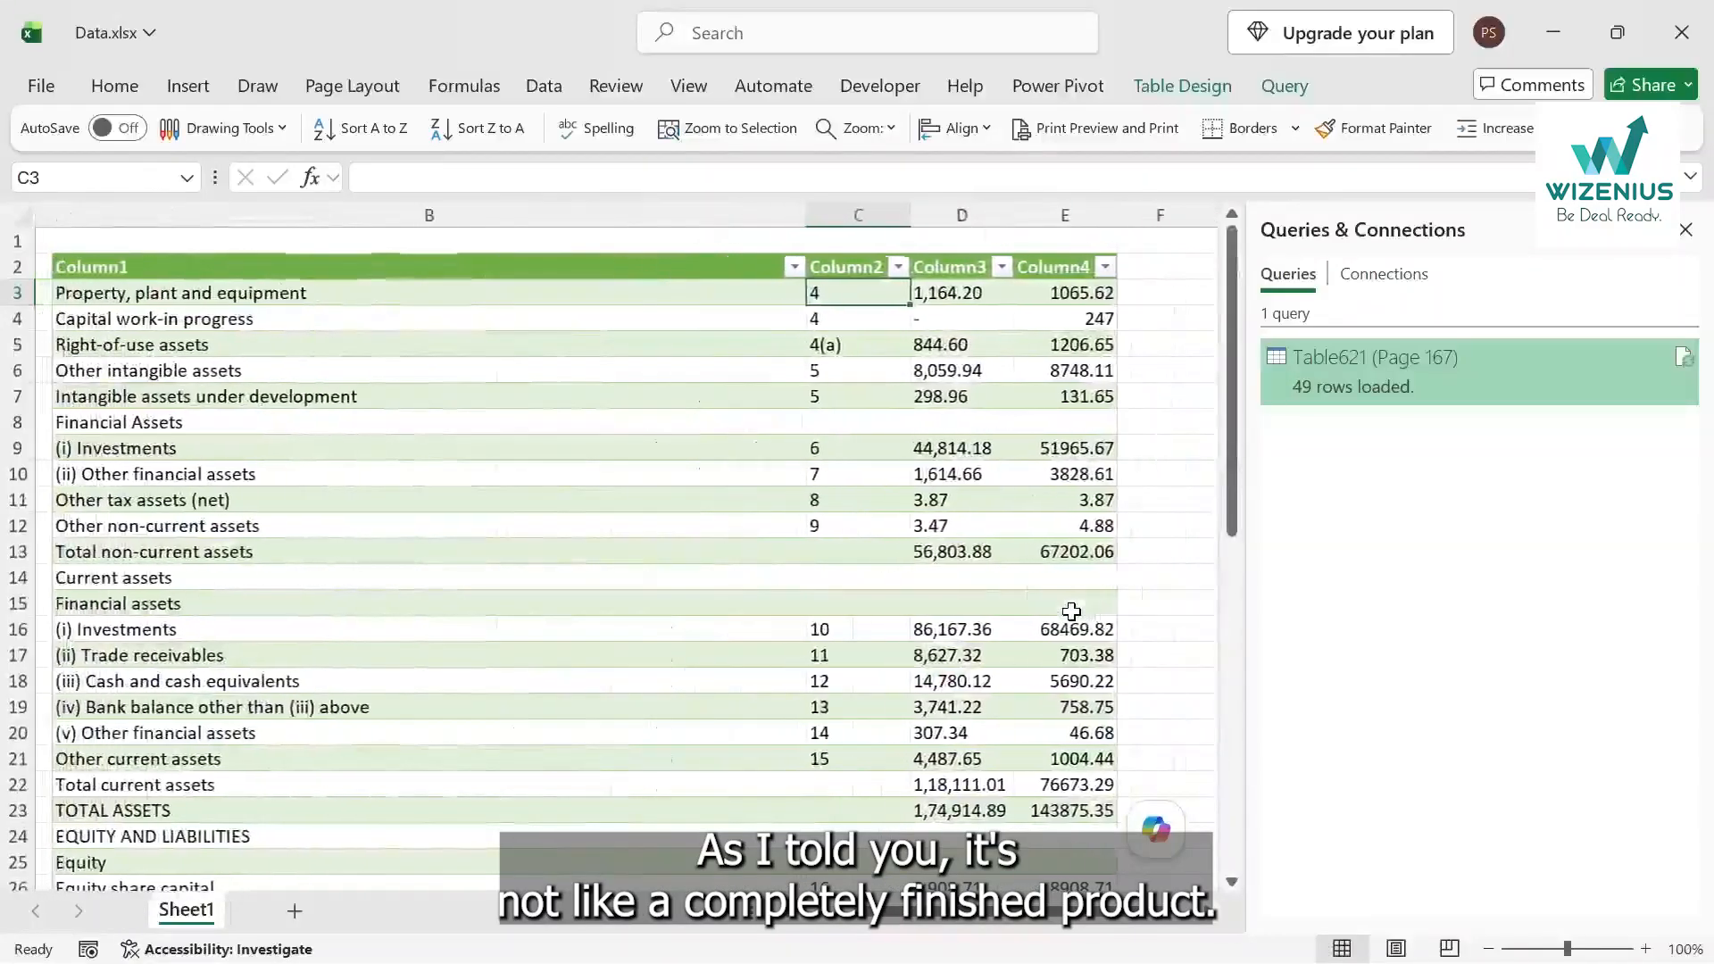
scroll(1072, 611, "left", 1)
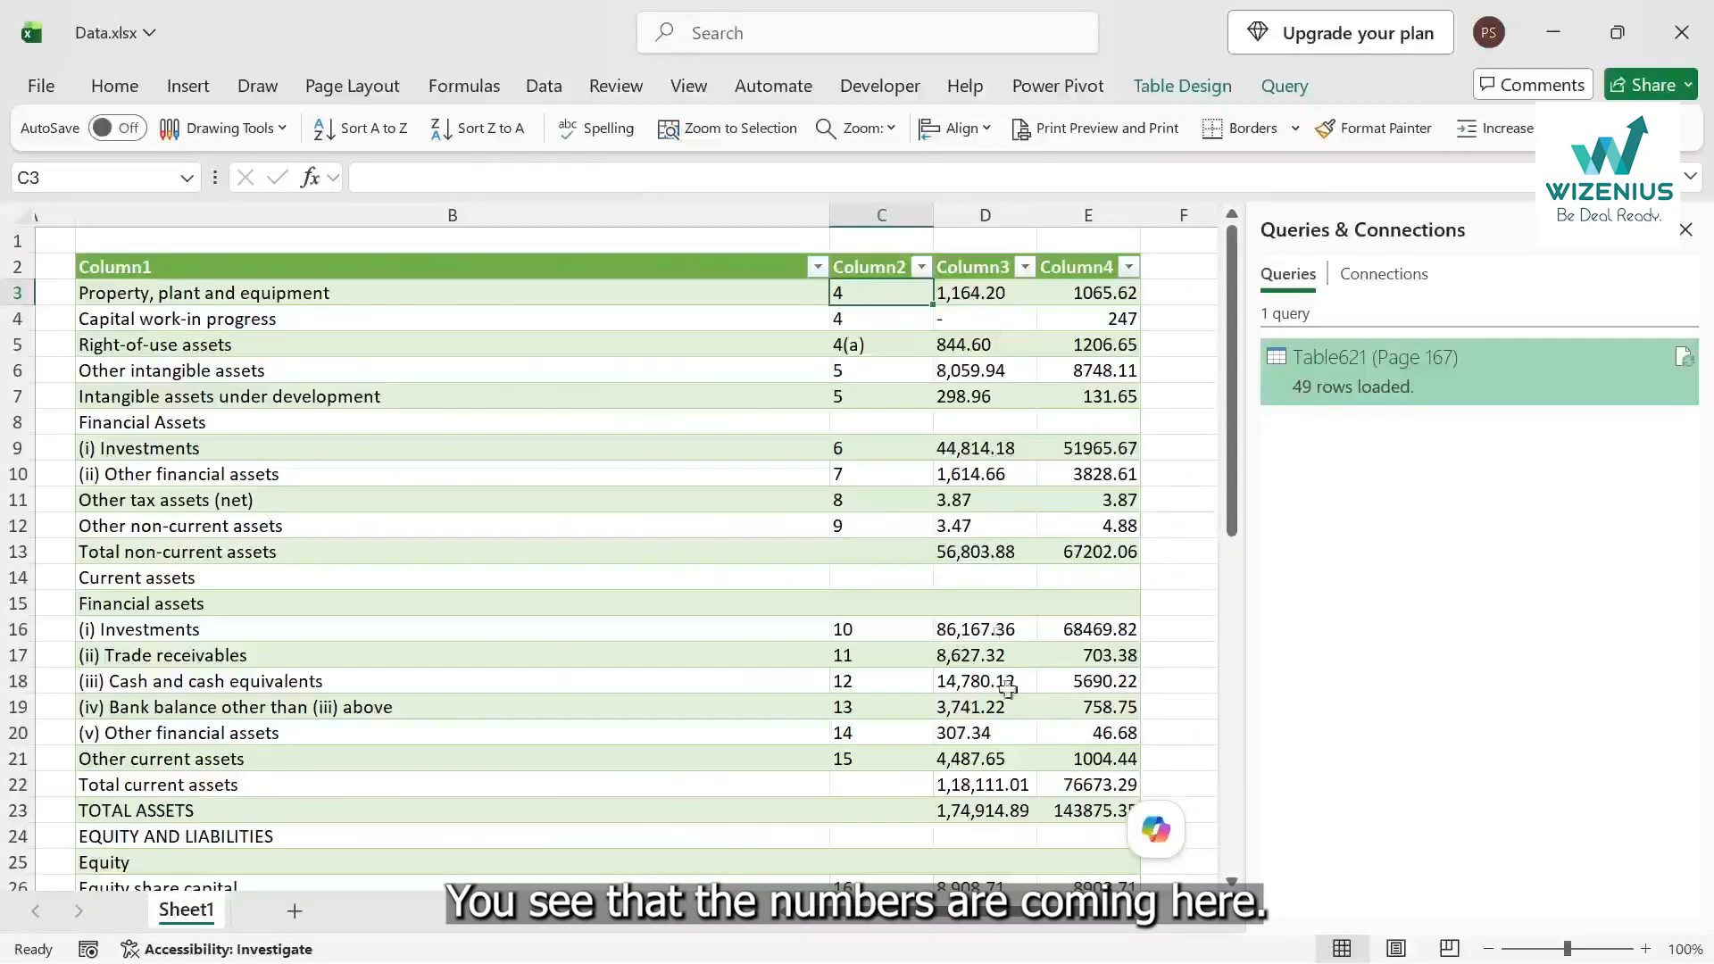
Inspect the Column3 figures and the generic header cells Column1 to Column4 in row 2.
left_click(1003, 623)
left_click(994, 260)
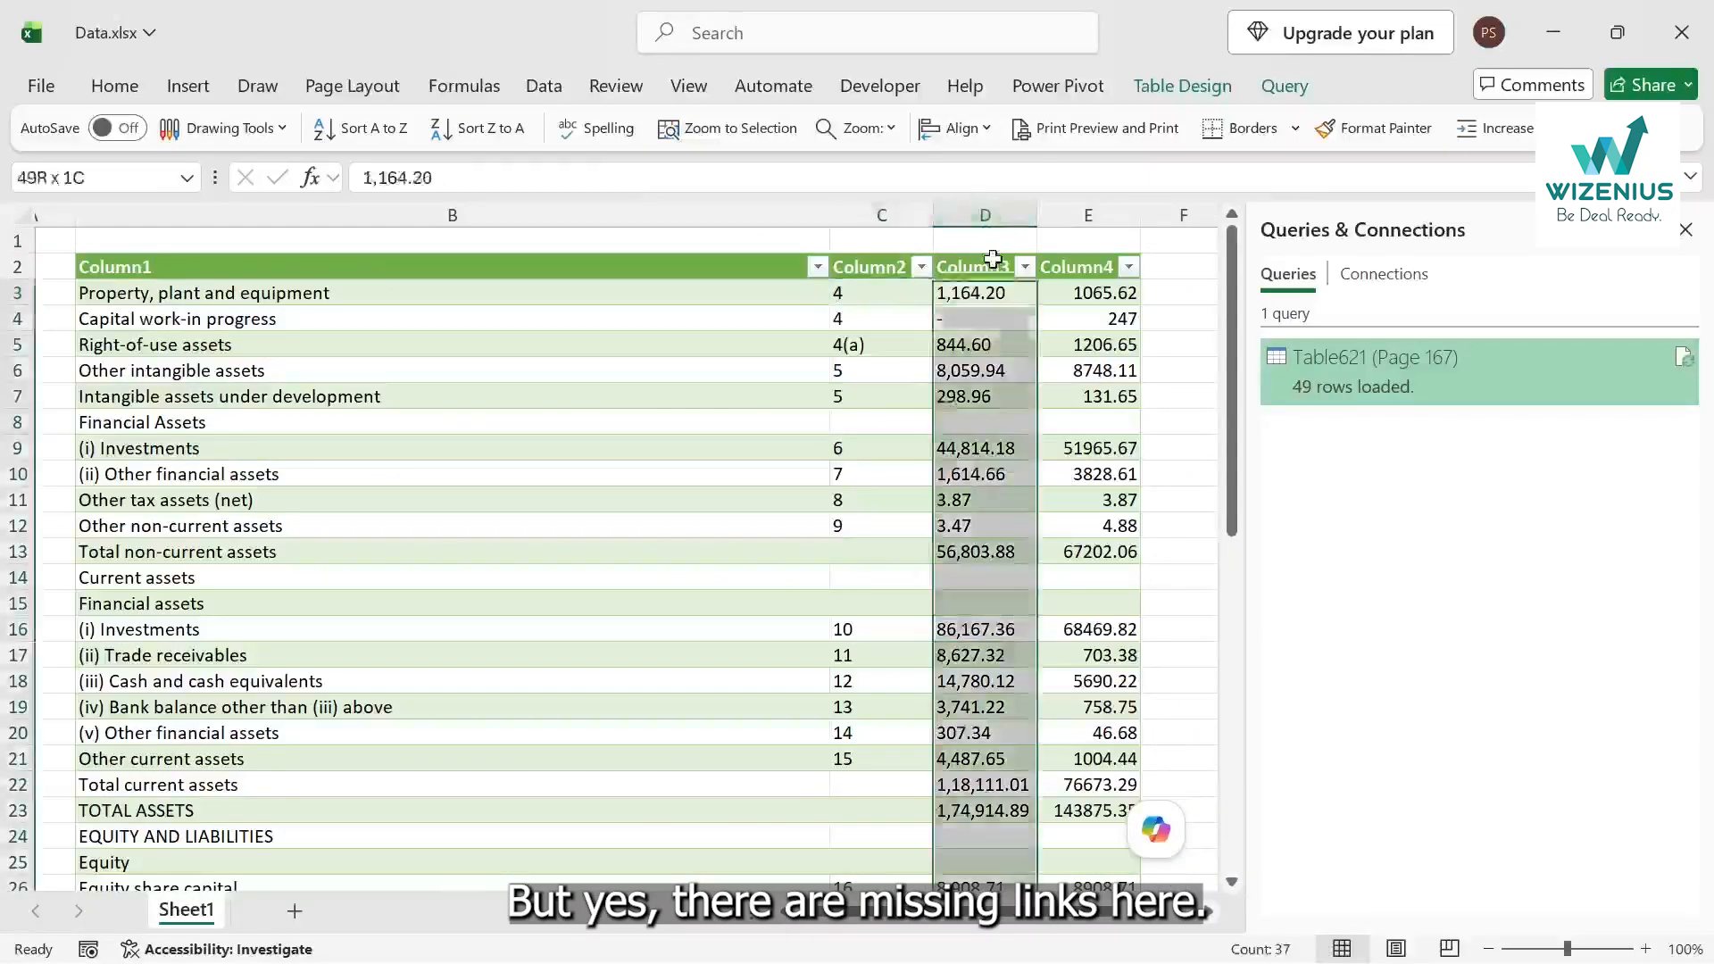
left_click(994, 267)
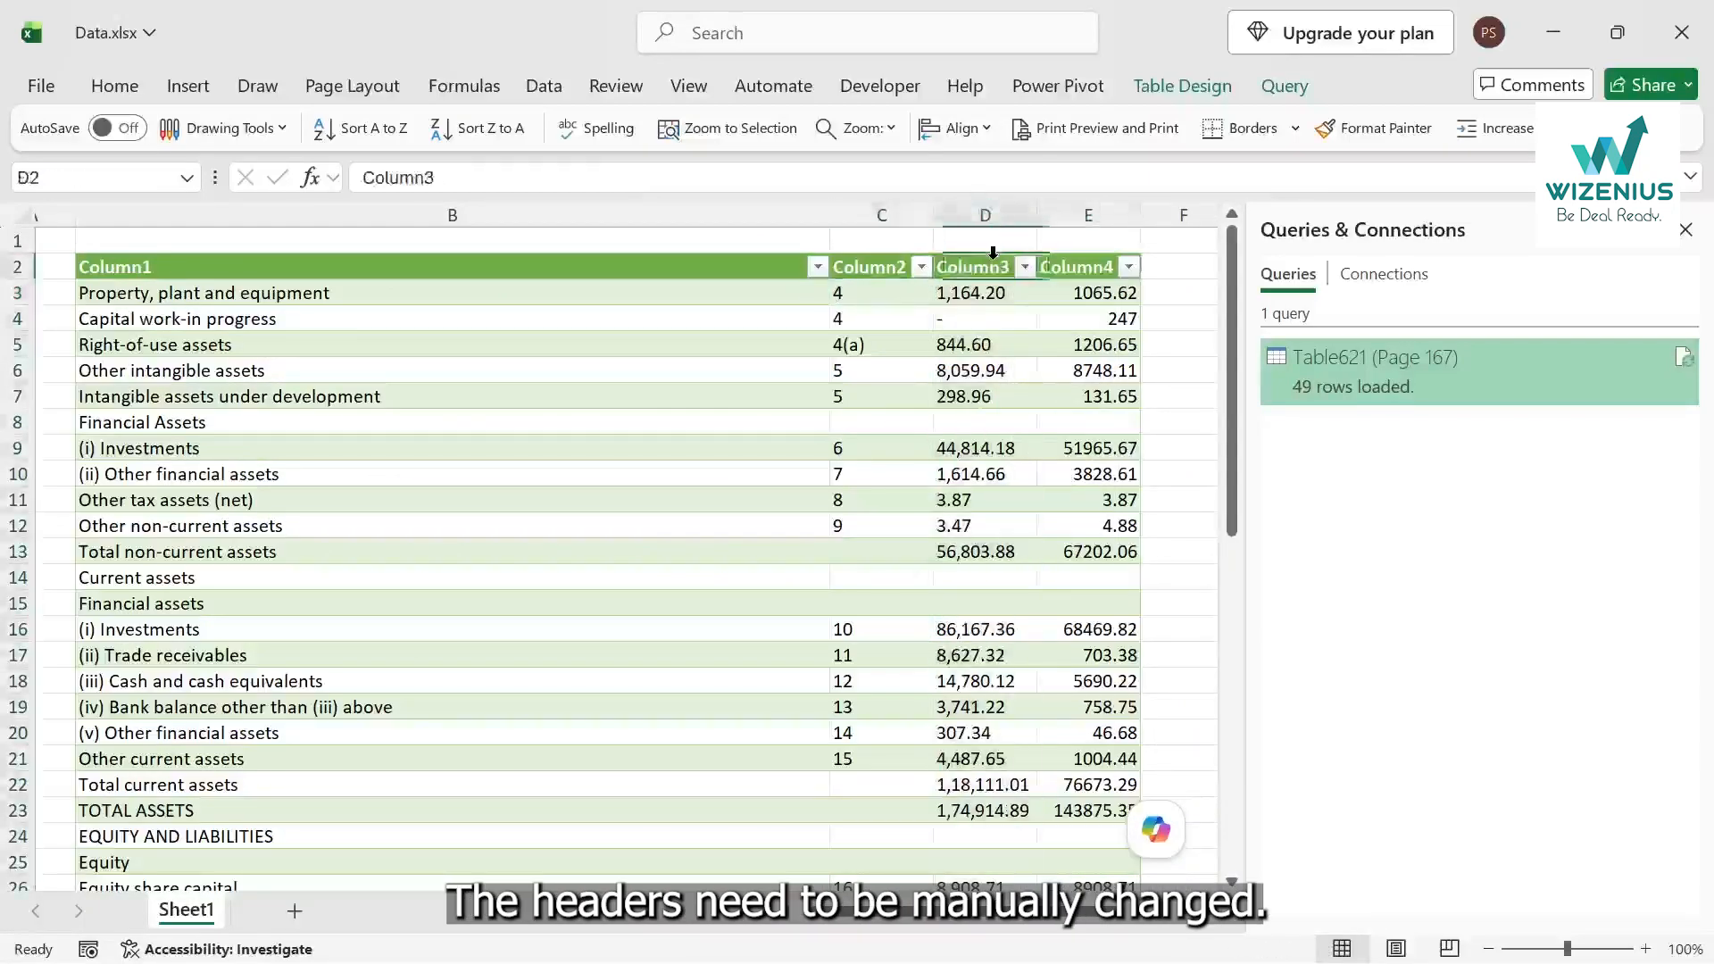
key("Left")
key("Left")
key("Left")
key("Right")
key("Right")
key("Right")
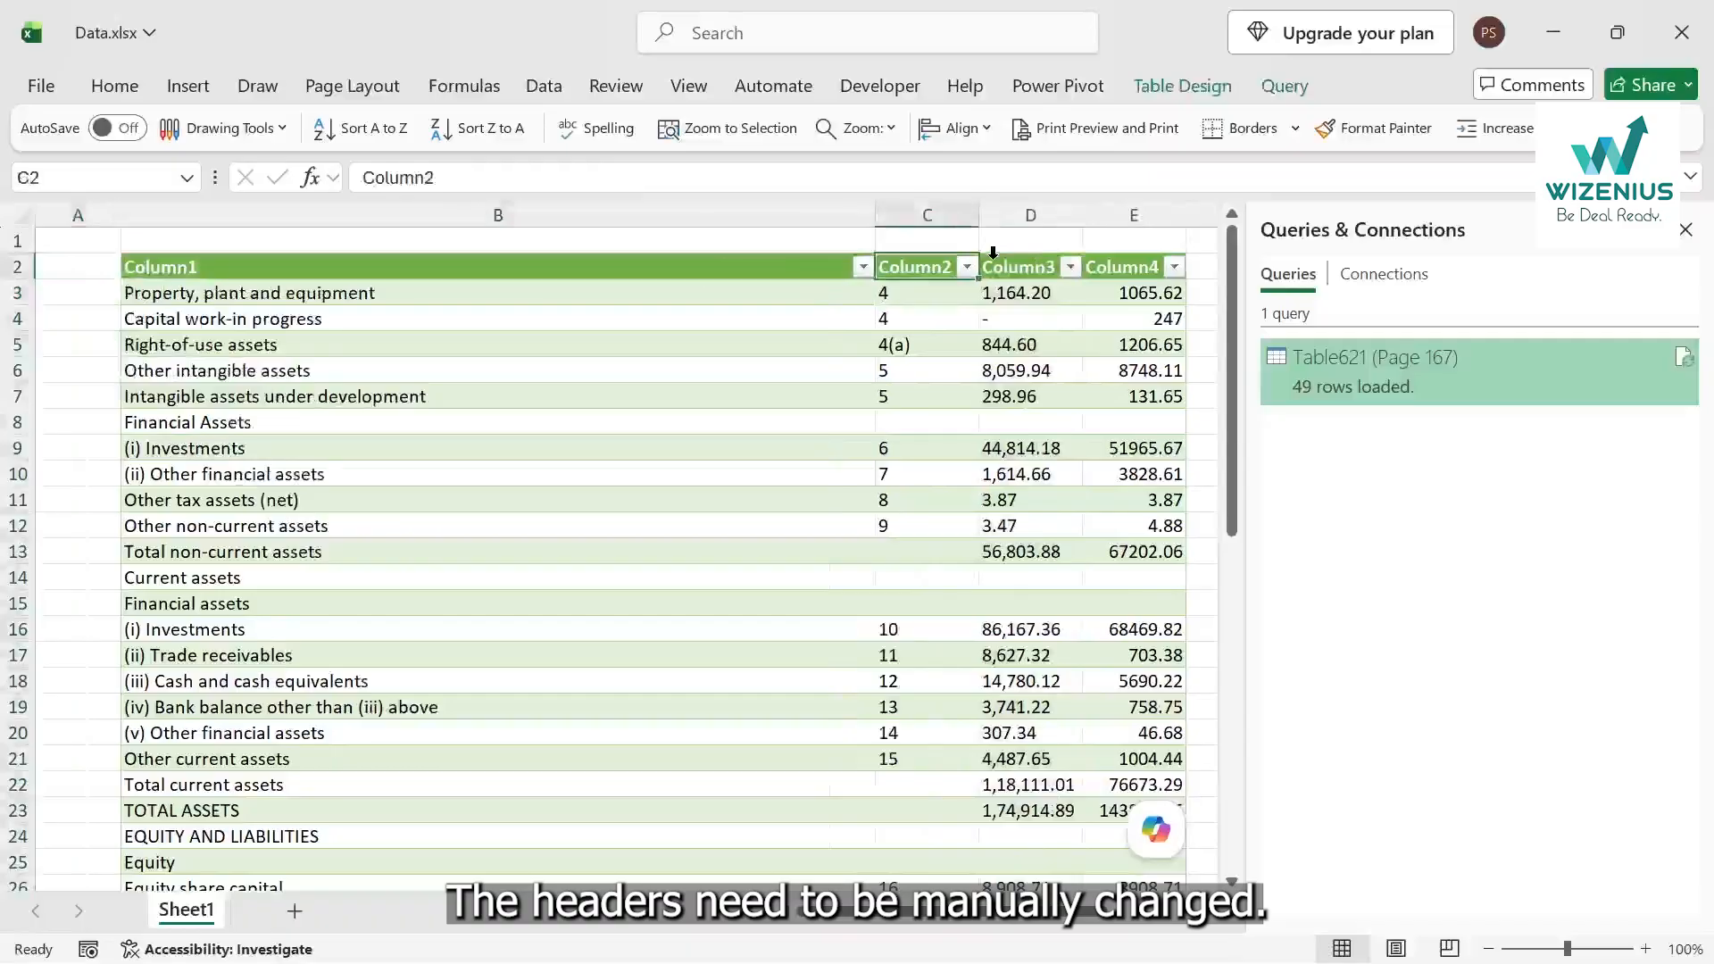
key("Right")
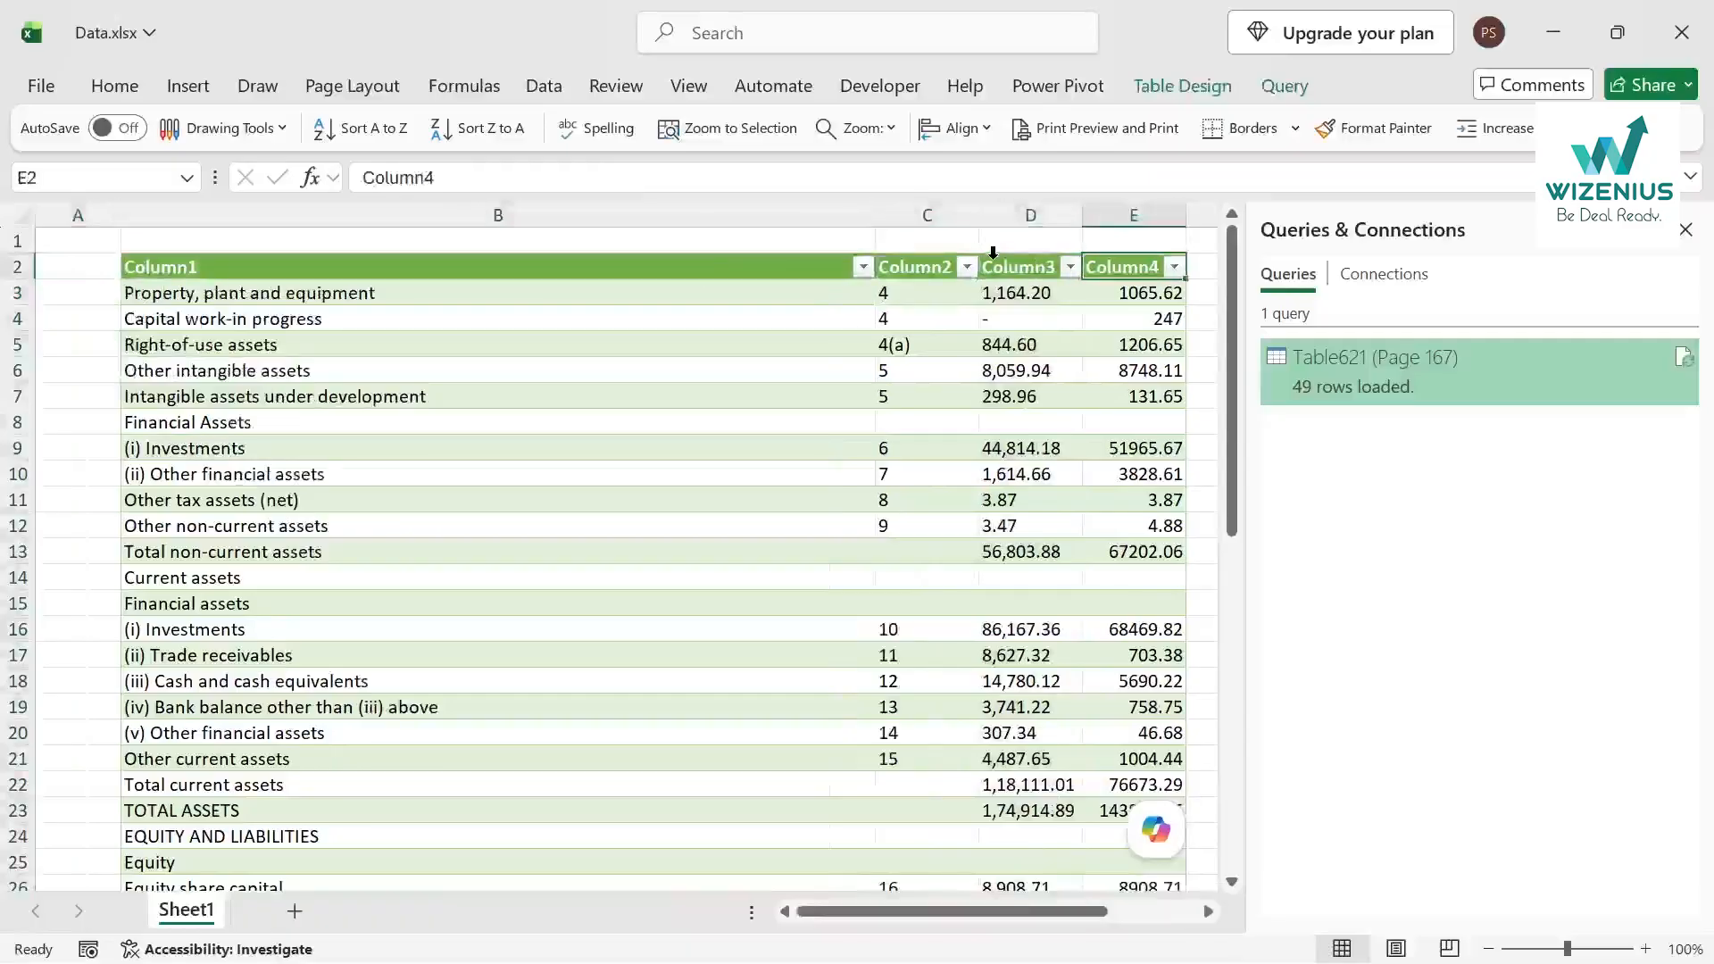
Switch to the Annual Report 2023-24 PDF and locate the standalone balance sheet on page 167 to check against the worksheet.
key("alt+Tab")
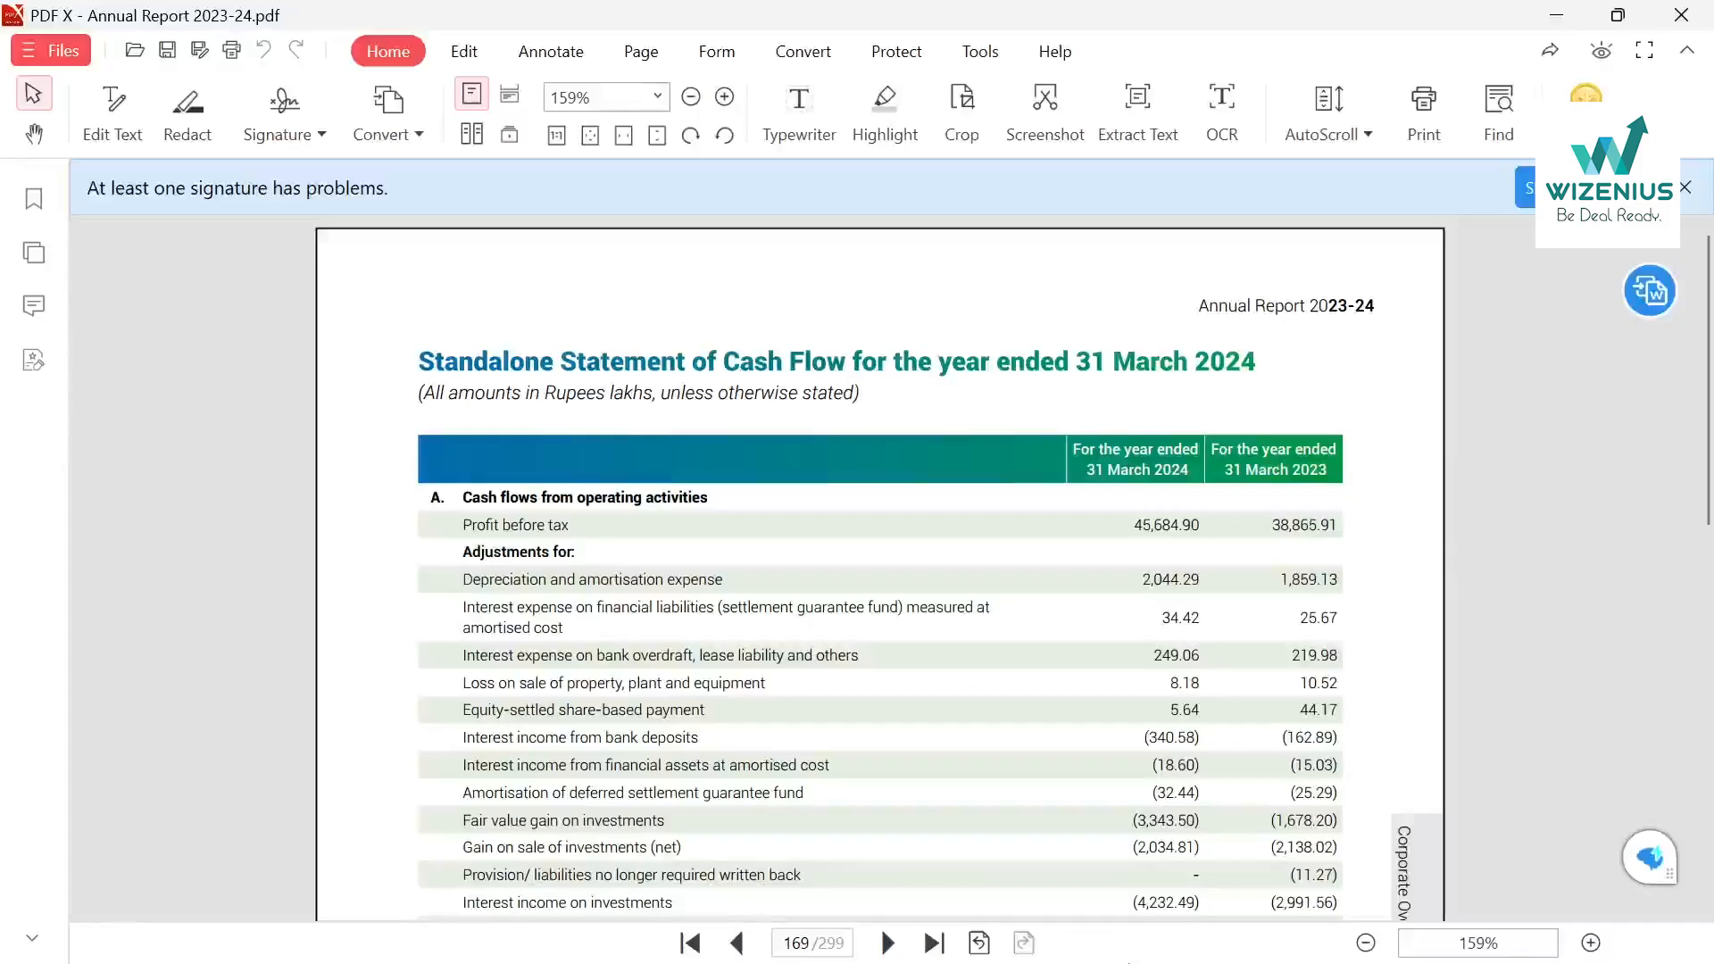
scroll(880, 571, "up", 20)
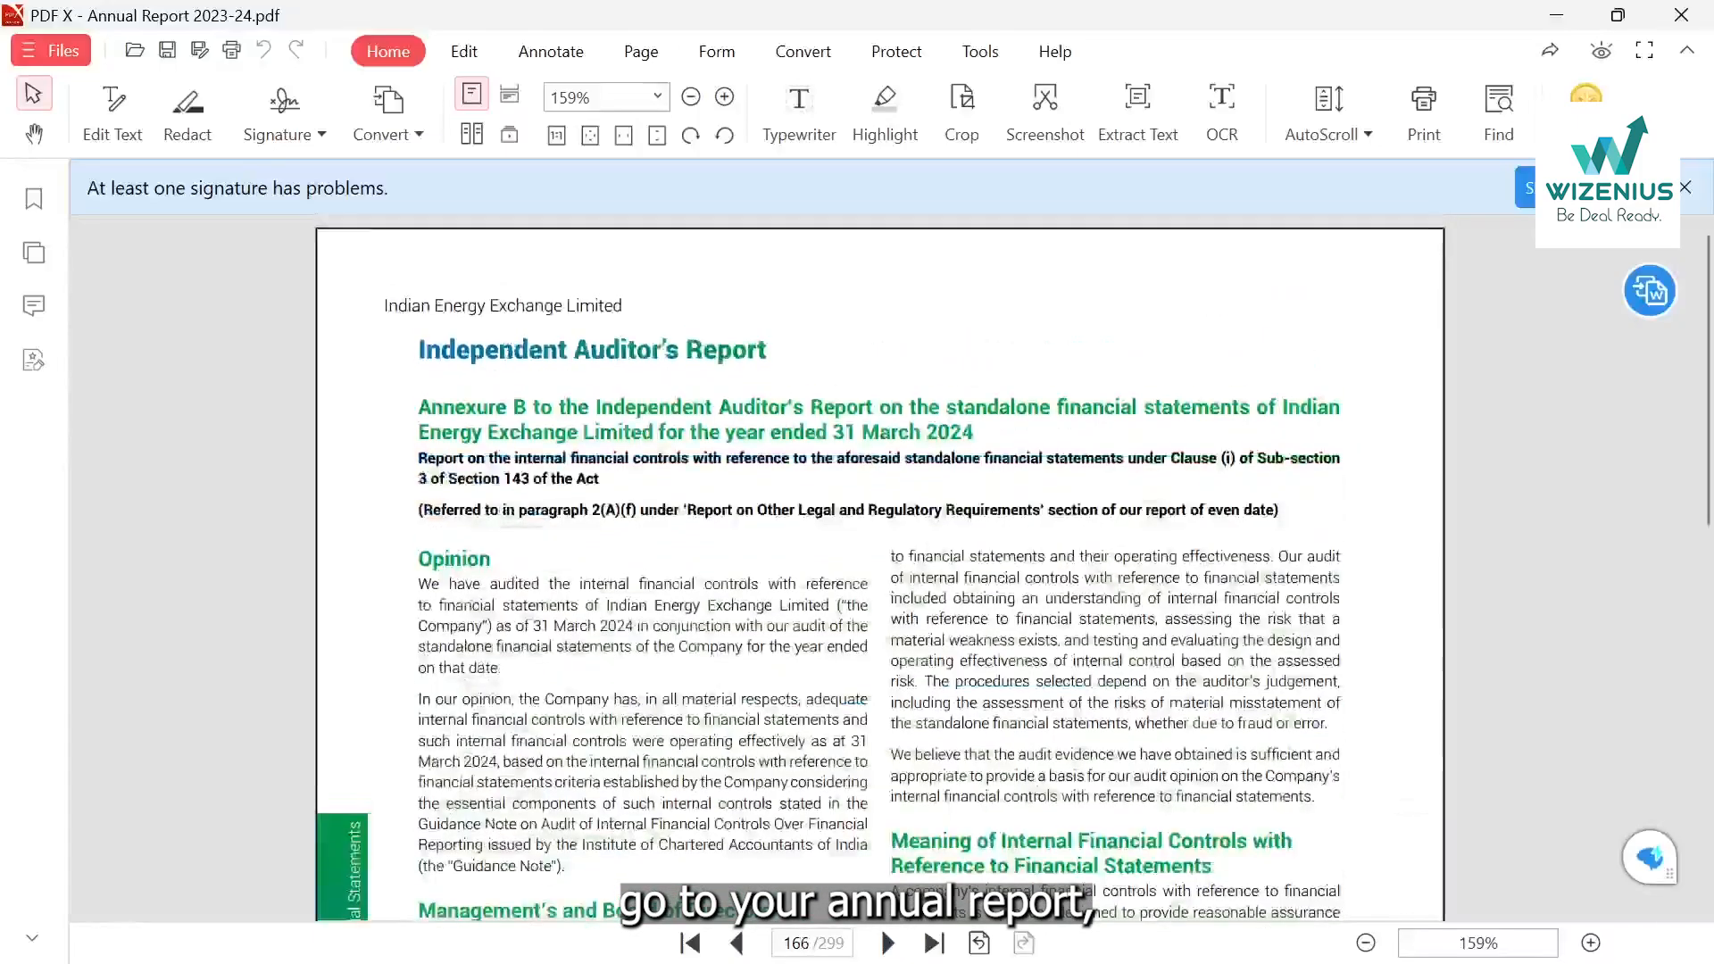
scroll(880, 572, "down", 10)
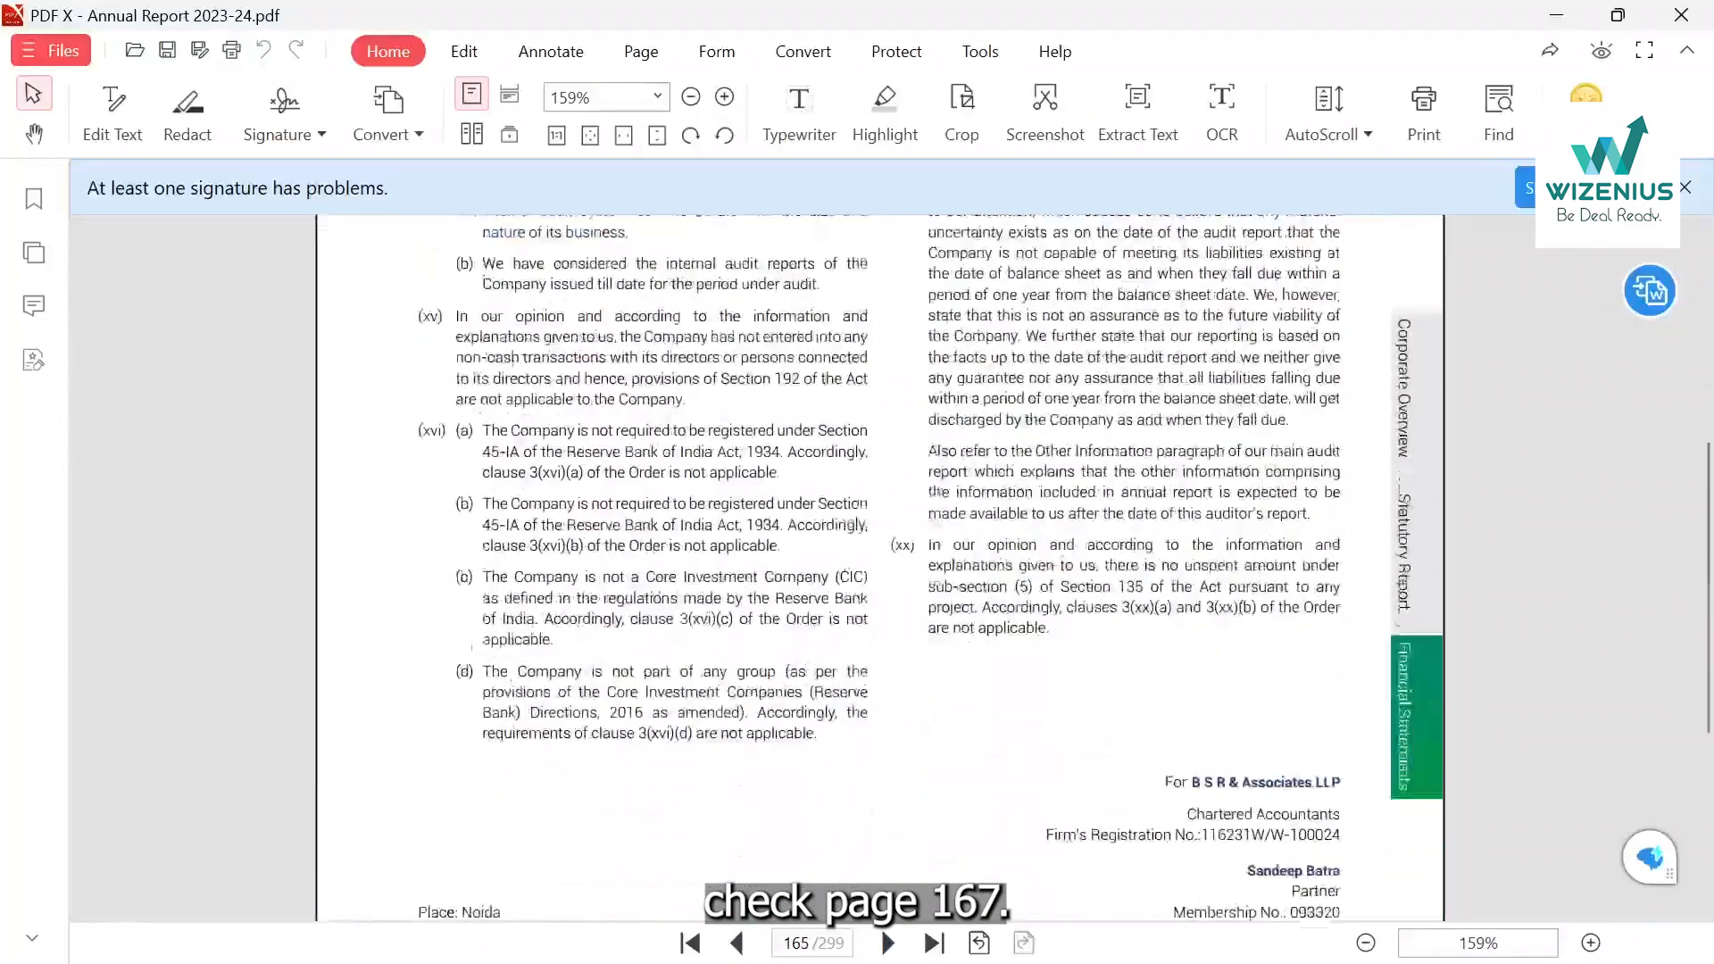
scroll(880, 572, "down", 10)
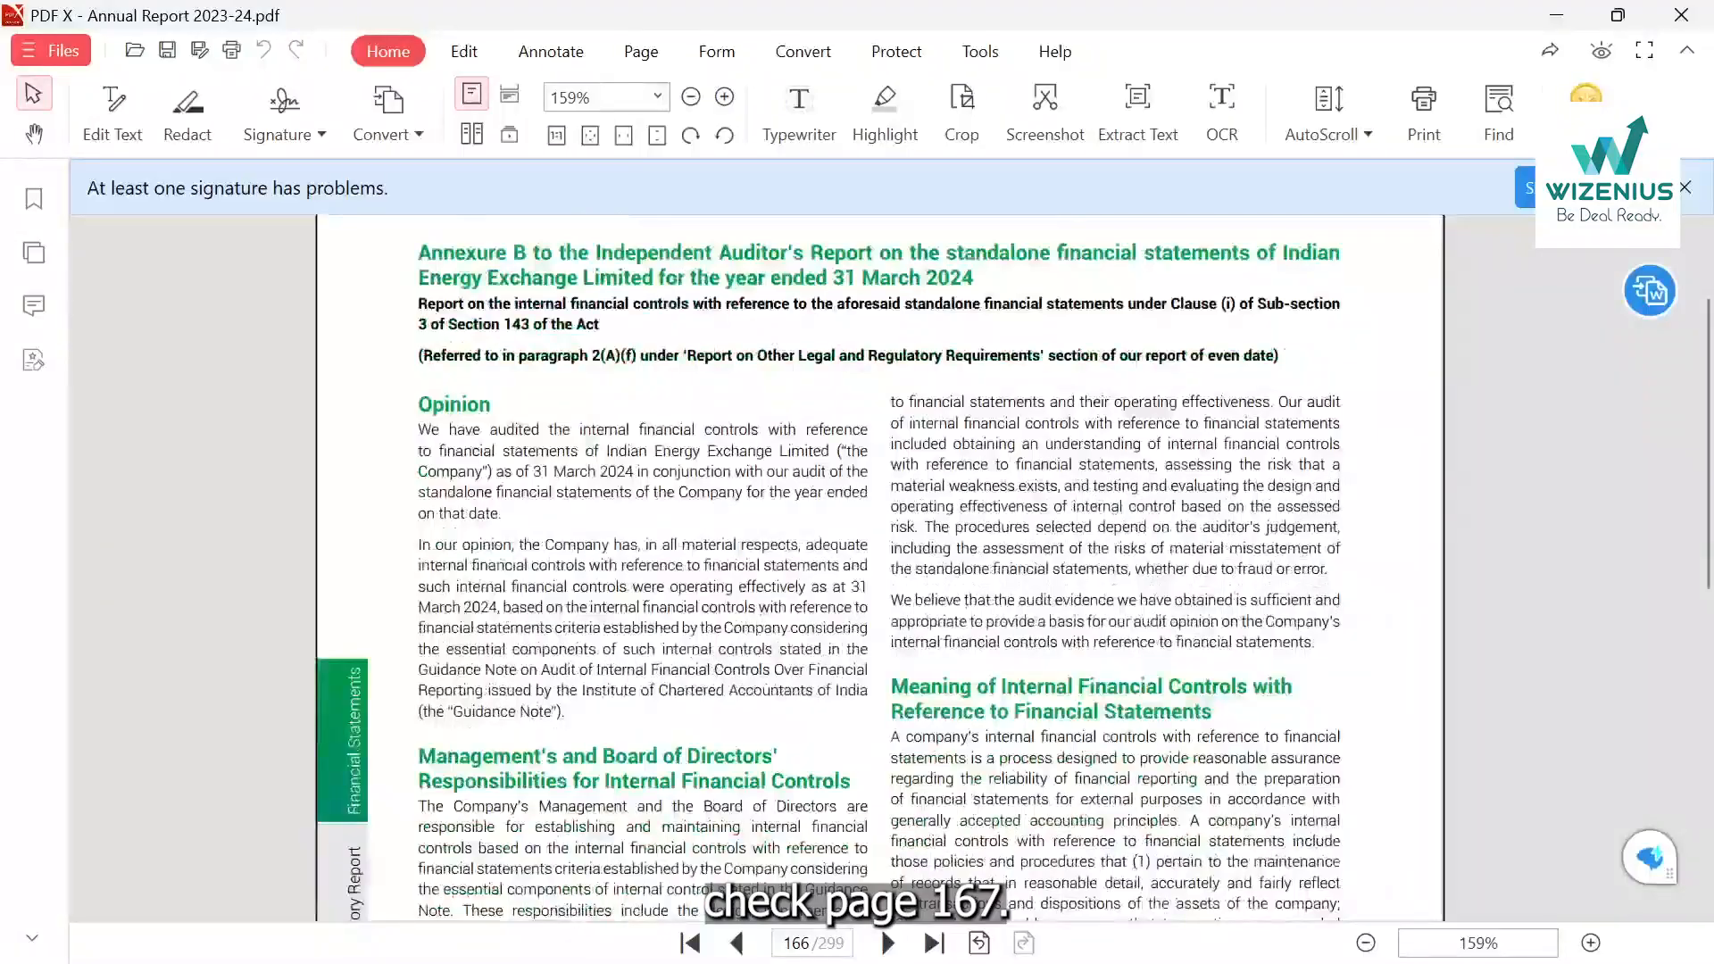
scroll(881, 571, "down", 10)
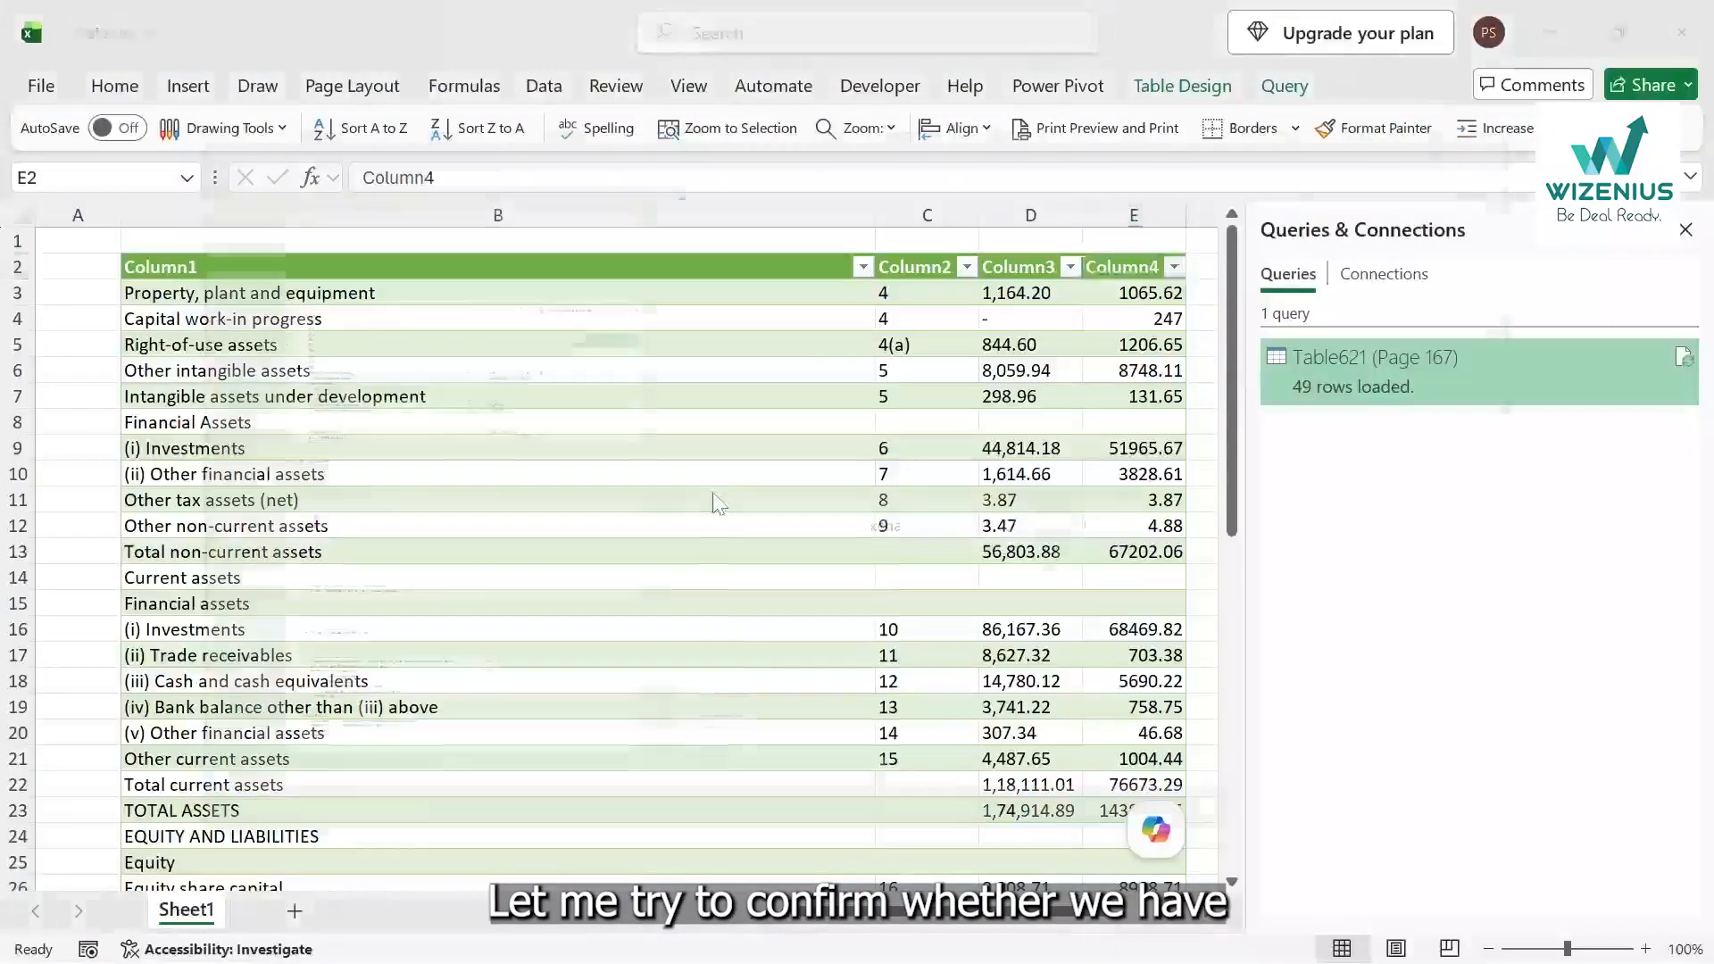
key("alt+Tab")
key("alt+Tab")
Select the Property, plant and equipment row across B3:E3 in Data.xlsx and switch to the PDF balance sheet for comparison.
left_click(370, 404)
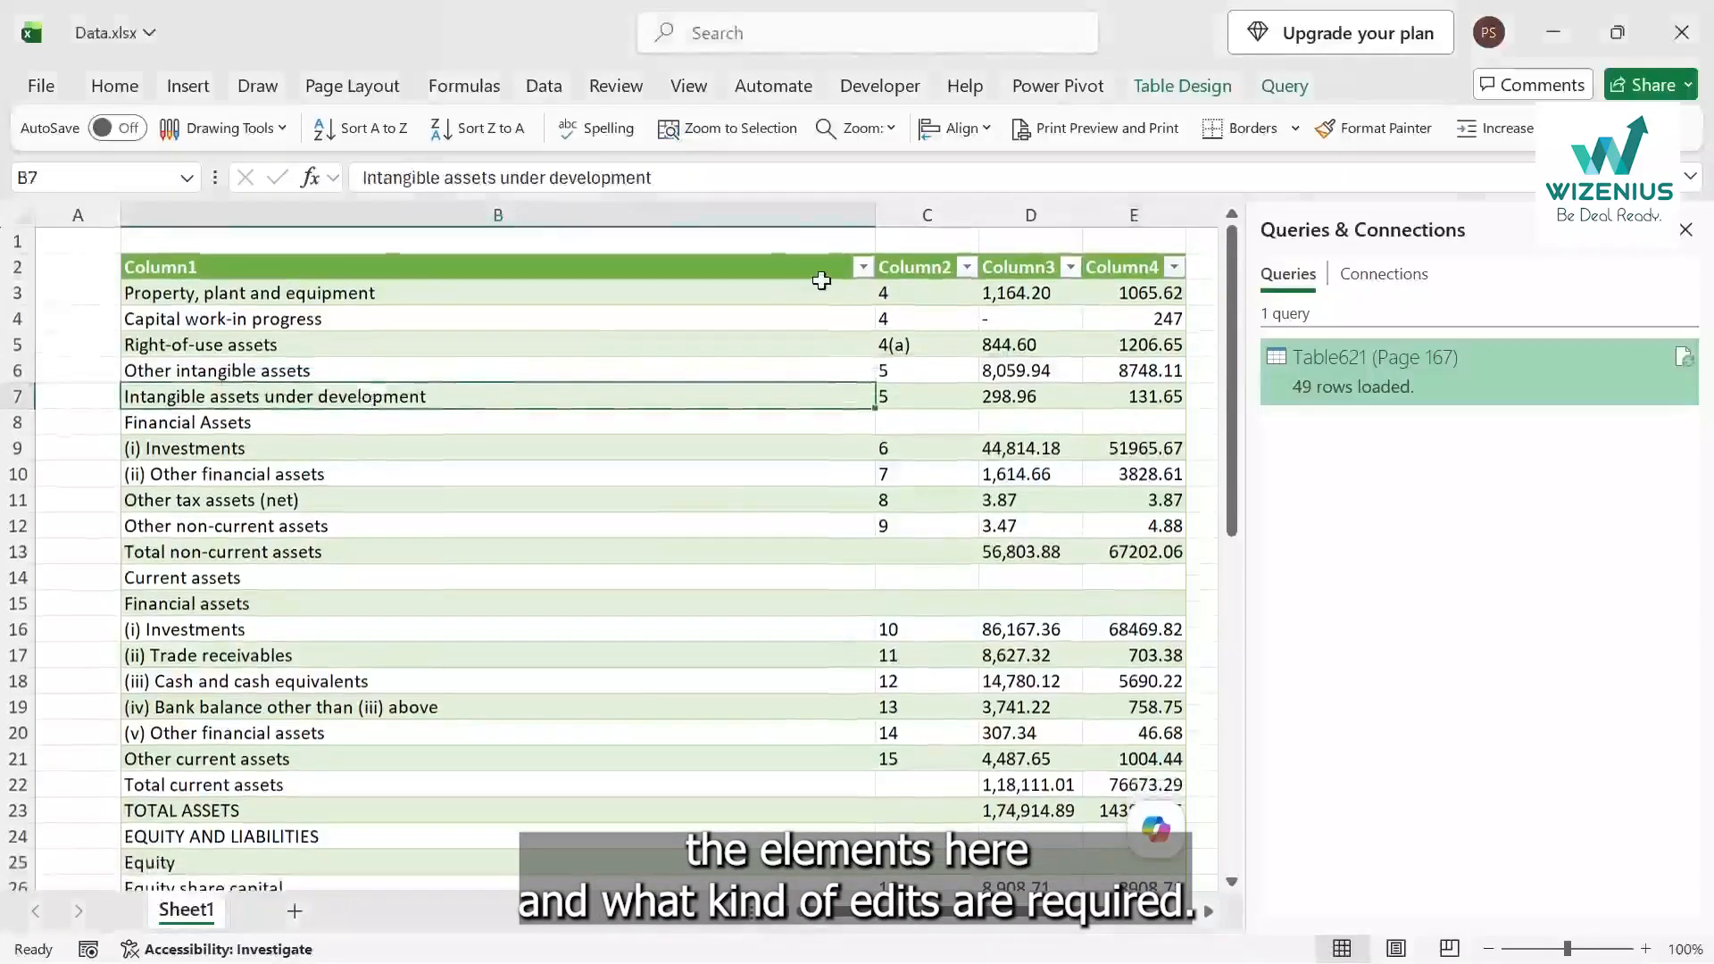
right_click(781, 291)
key("Escape")
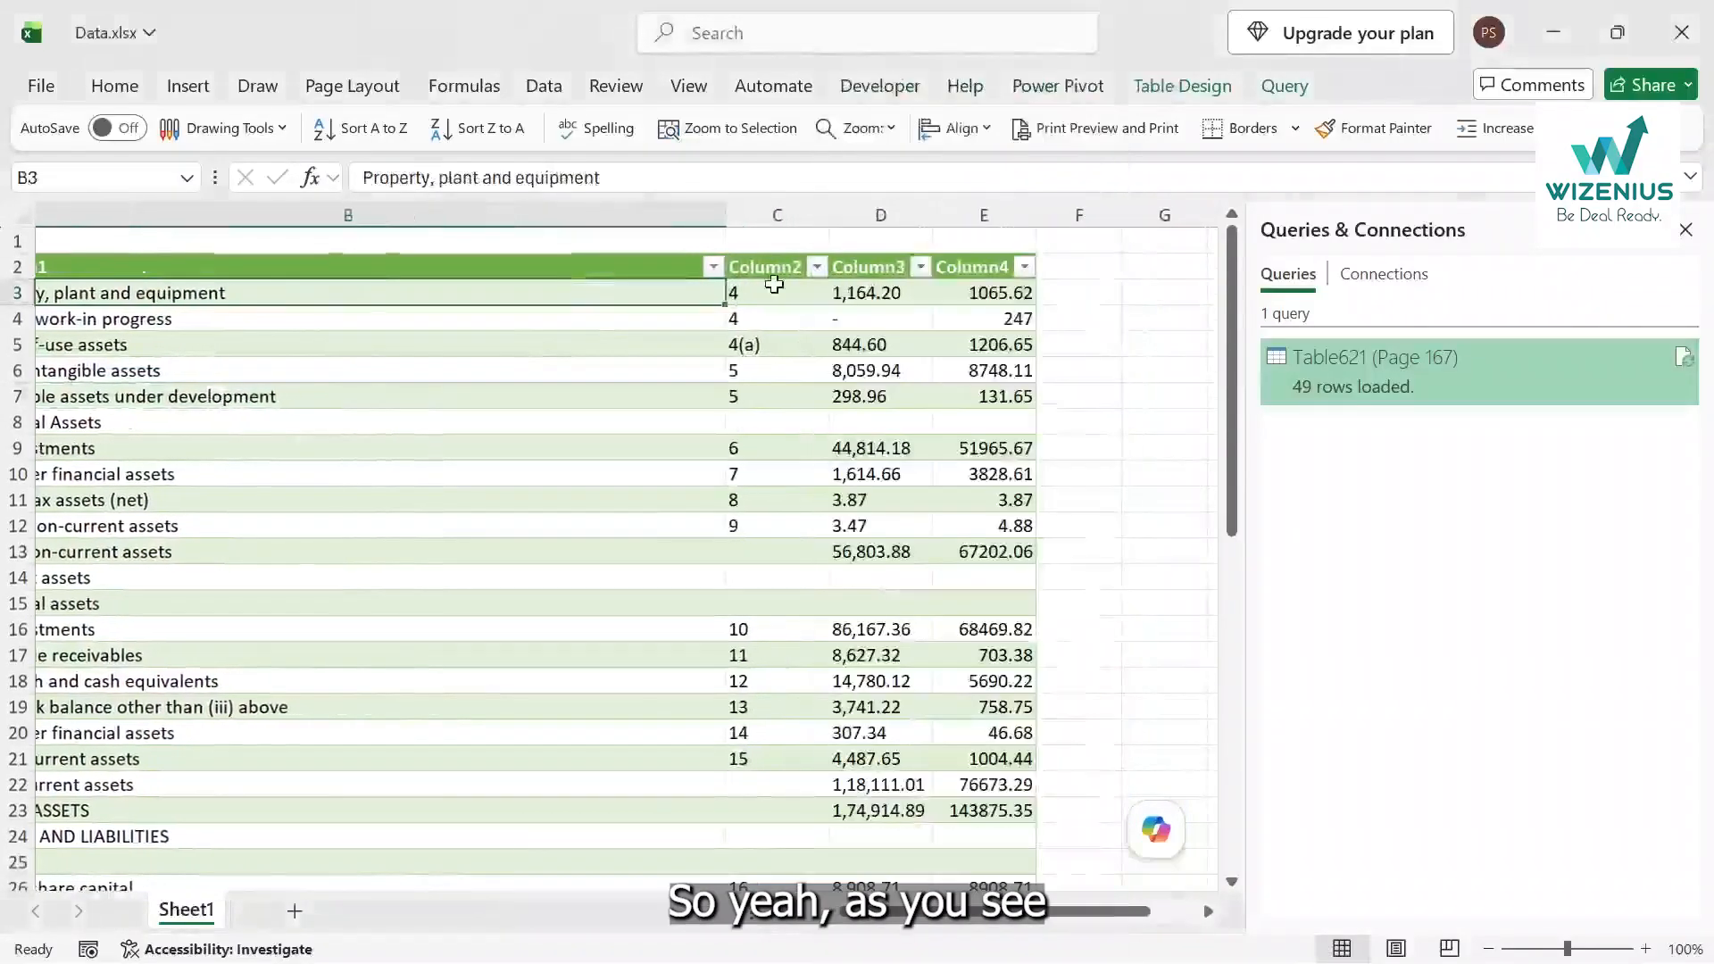
key("shift+Right")
key("shift+Right")
key("shift+Right")
key("alt+Tab")
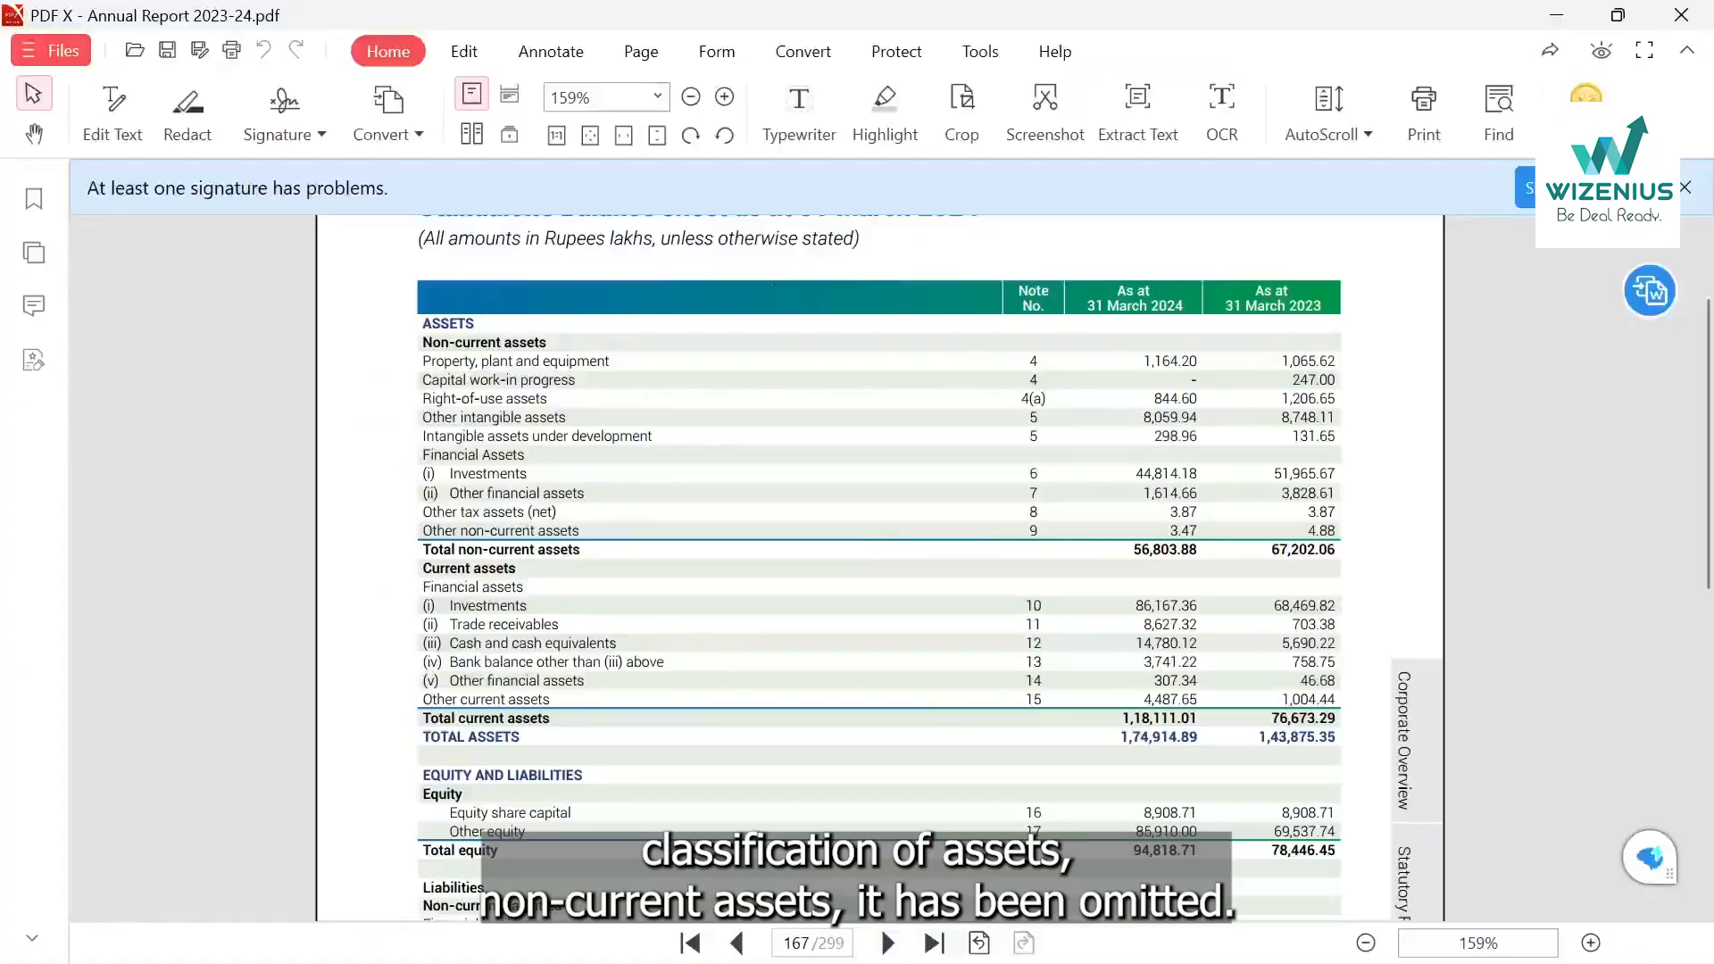
Compare the opening headings and the Property, plant and equipment line in the PDF with the start of the imported table.
key("alt+Tab")
key("alt+Tab")
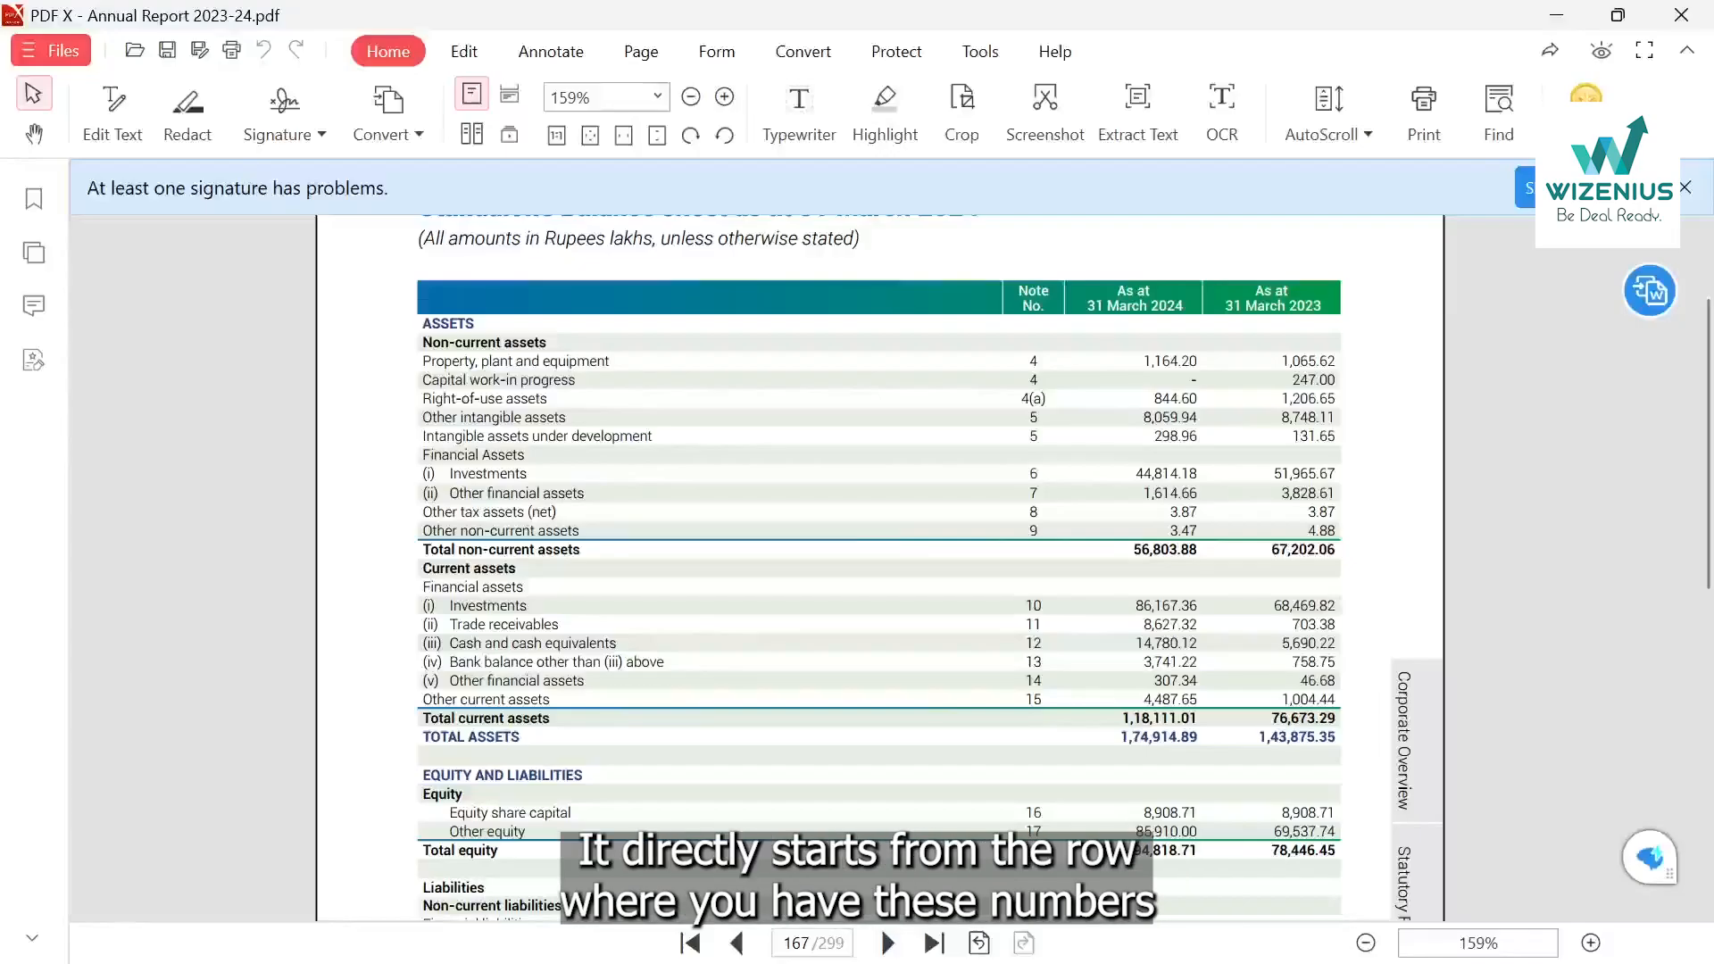
double_click(493, 362)
left_click(493, 362)
key("alt+Tab")
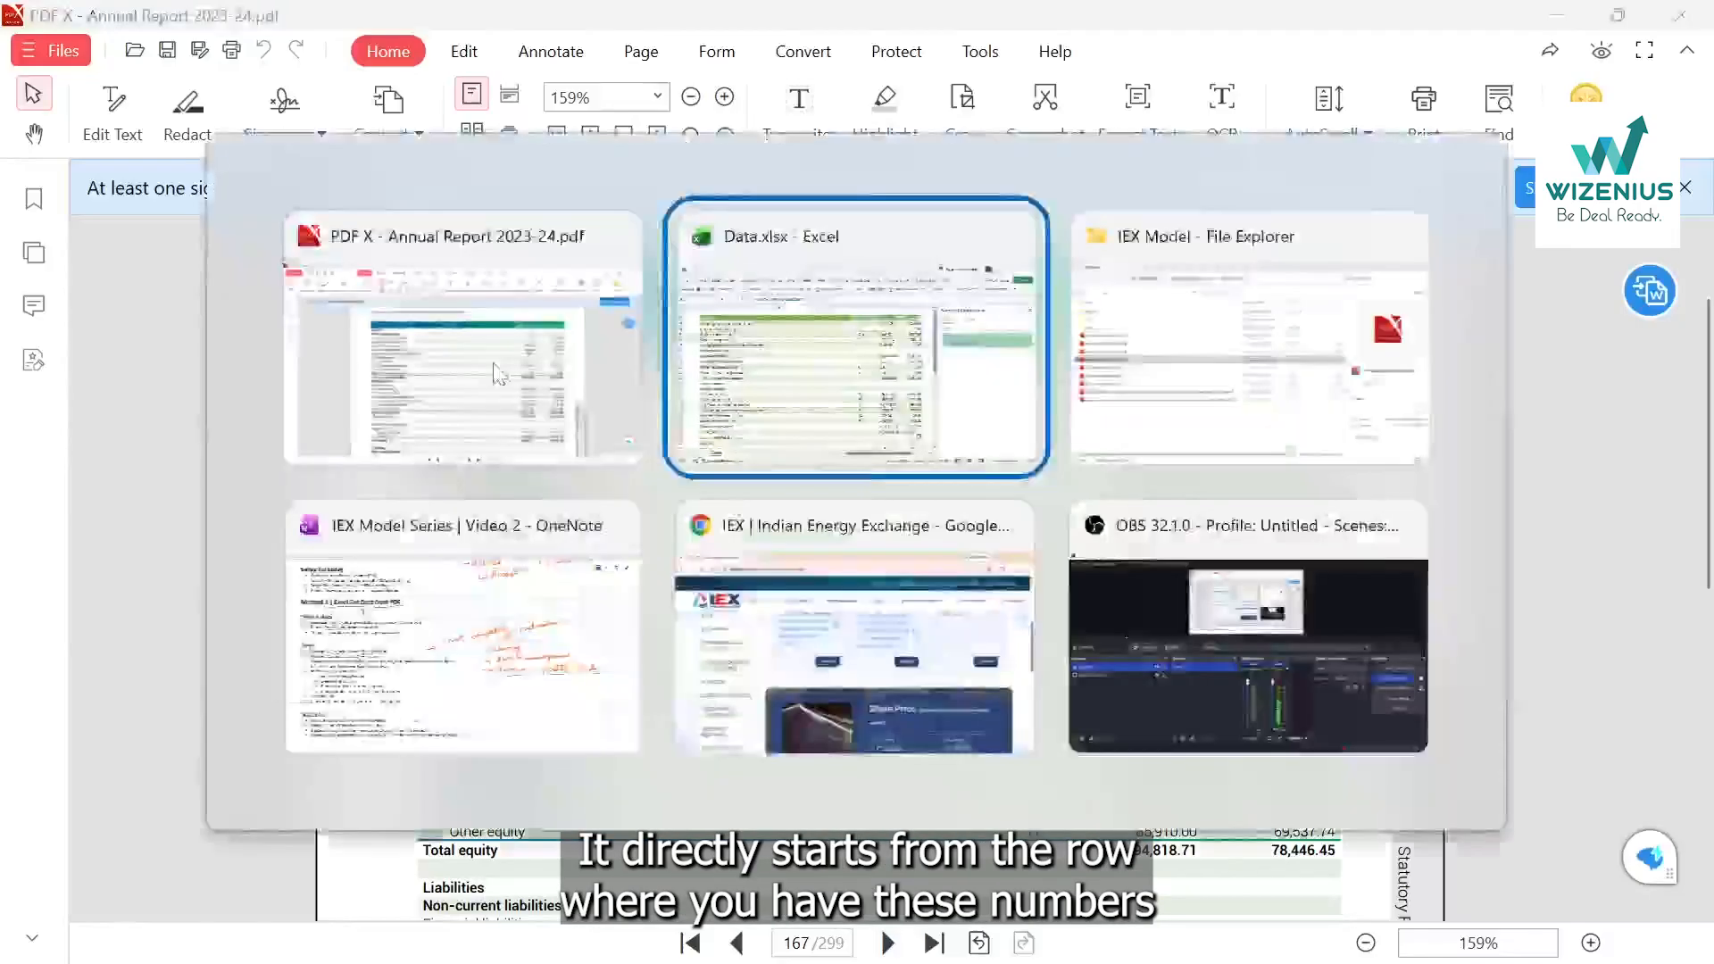
scroll(493, 362, "right", 2)
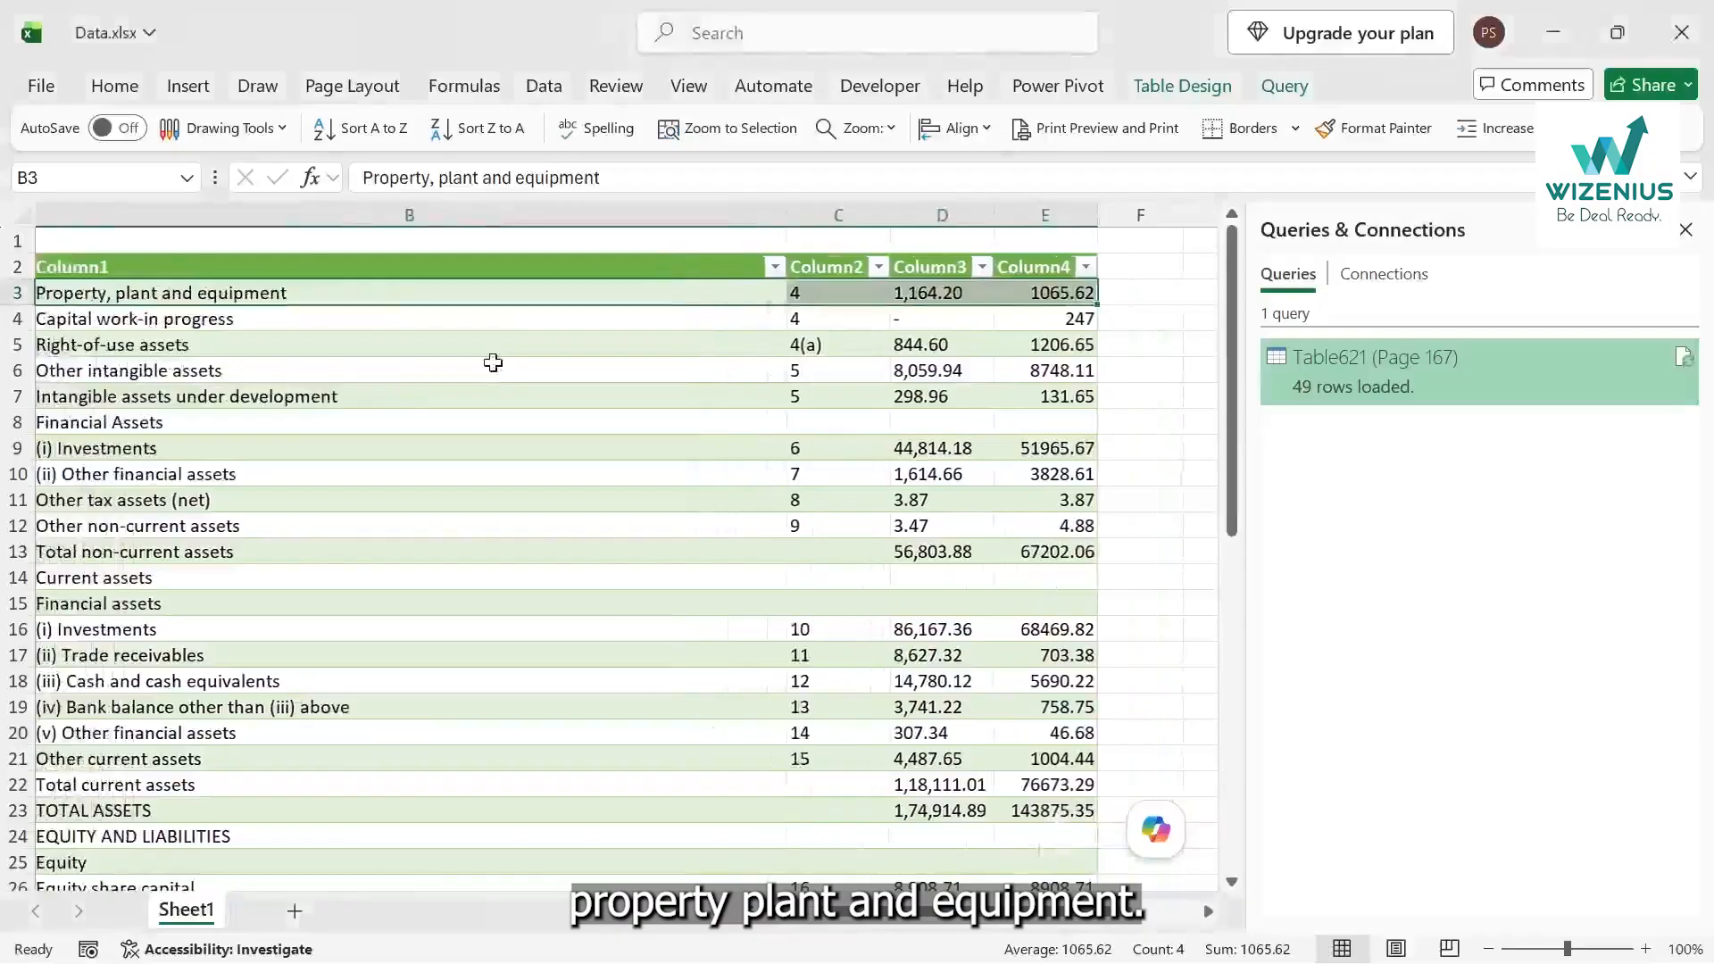
Check the date headings in the PDF balance sheet and rename the Column3 header in D2 as March 2024.
key("alt+Tab")
key("alt+Tab")
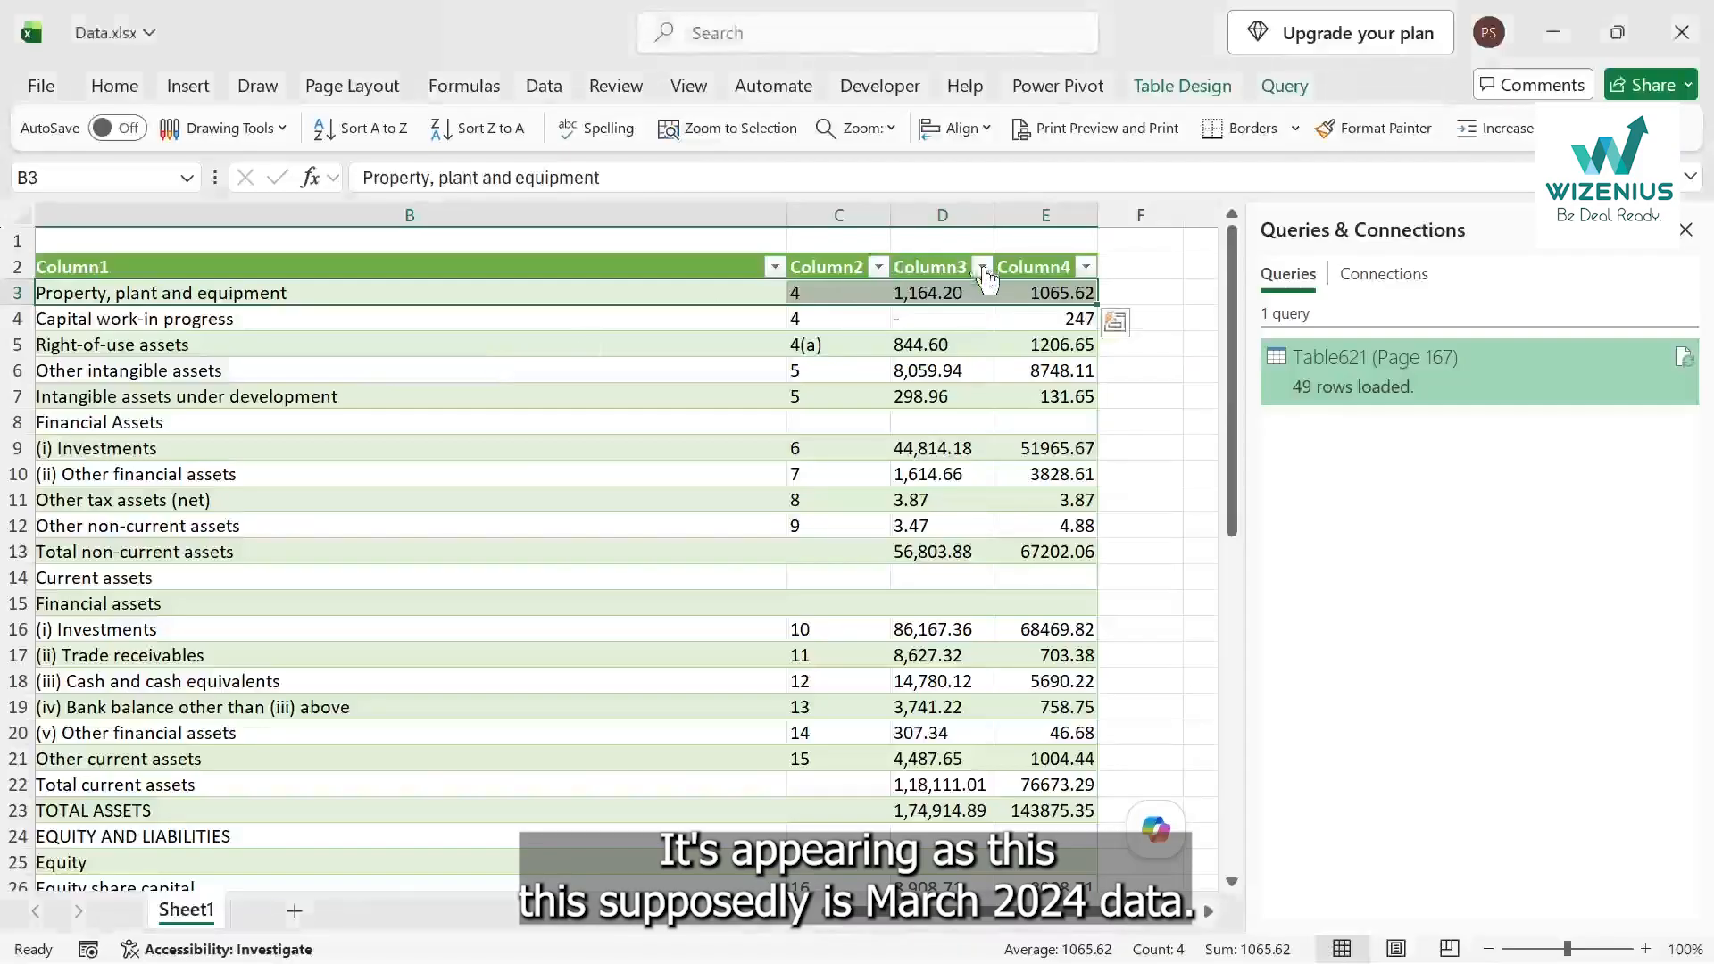
key("alt+Tab")
key("alt+Tab")
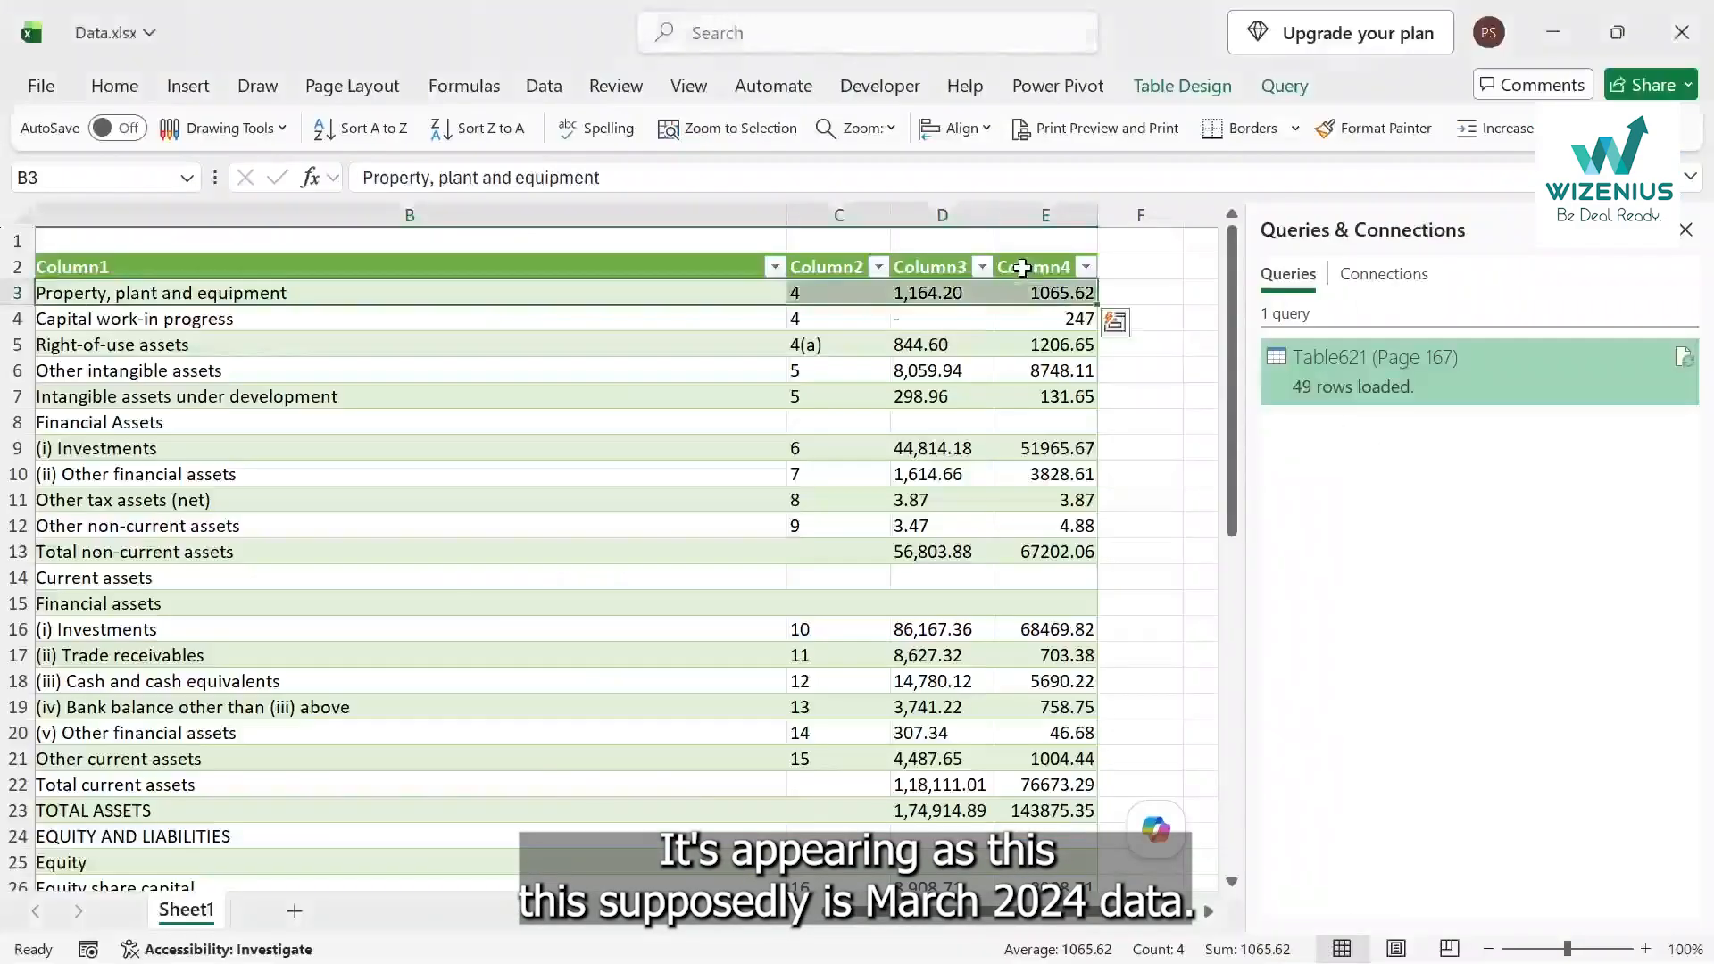
left_click(955, 266)
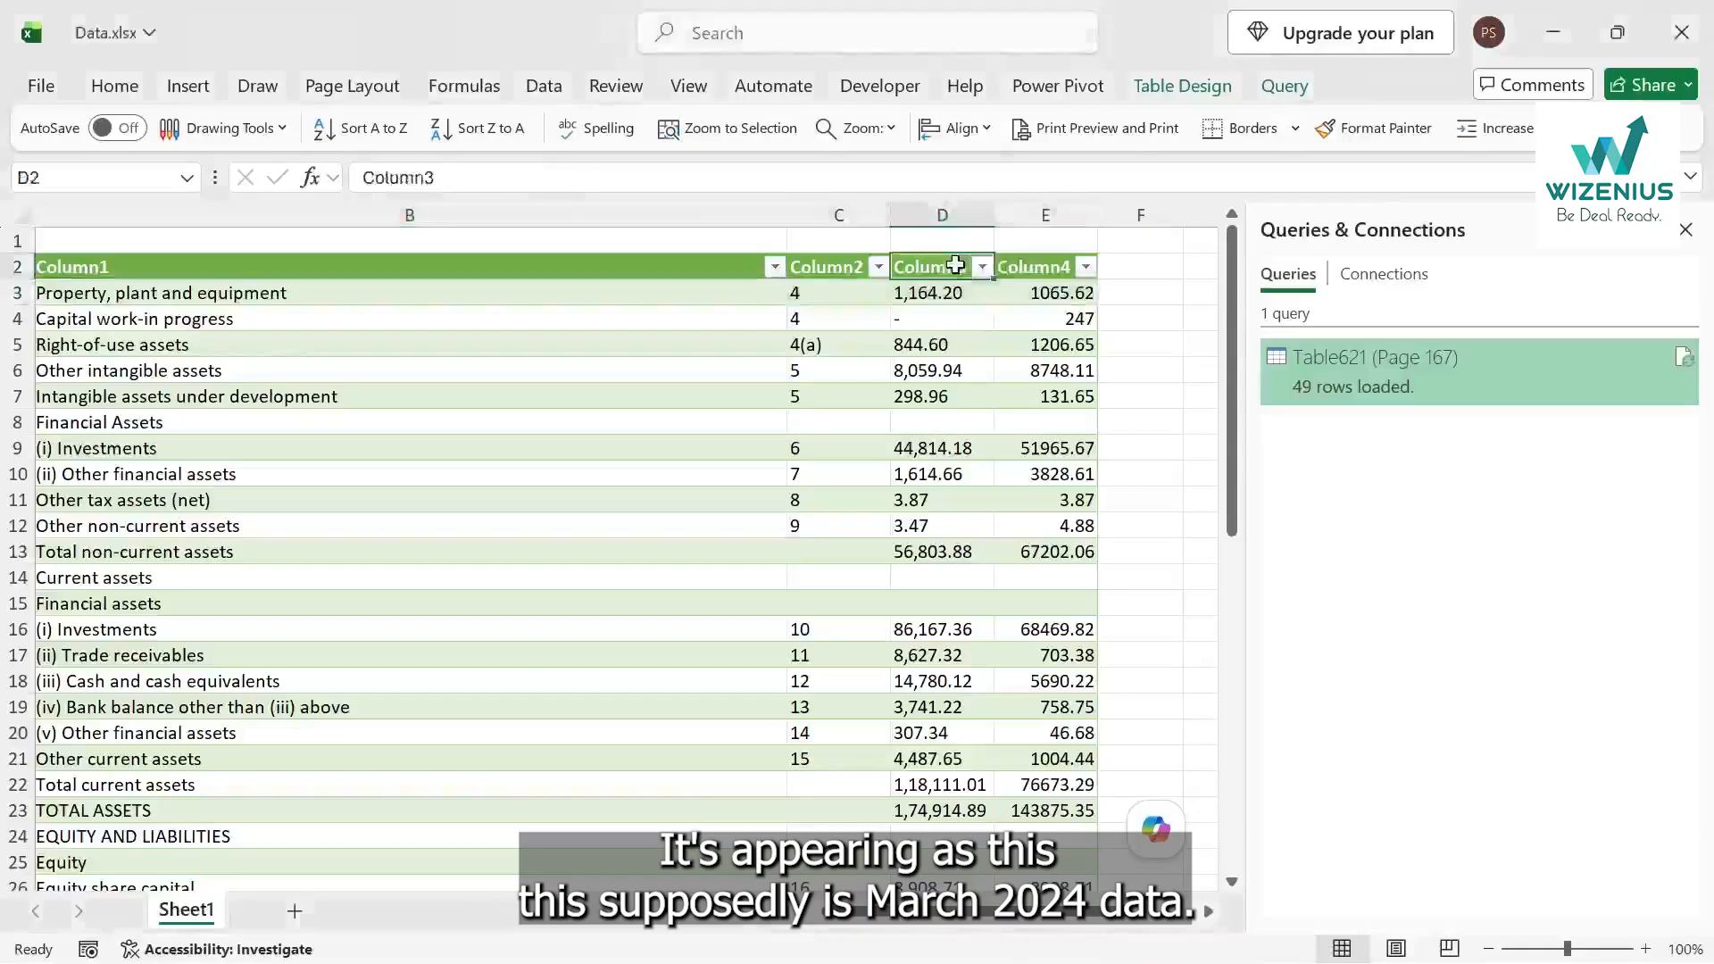
type("March 2024")
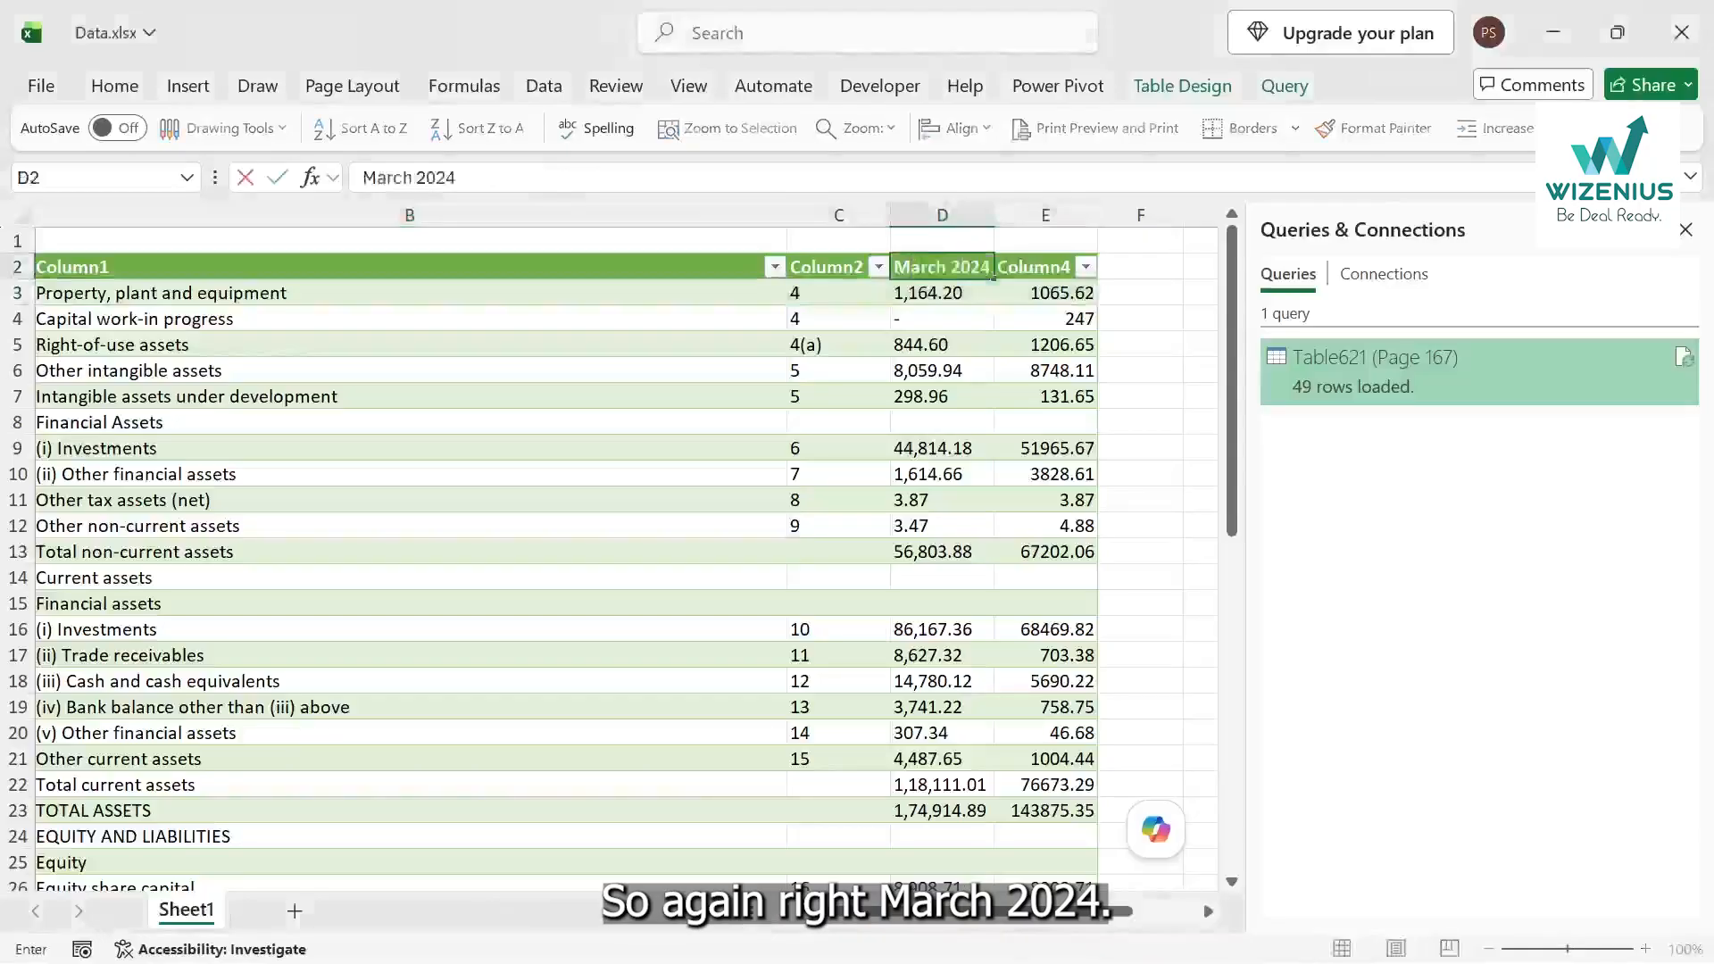
key("Return")
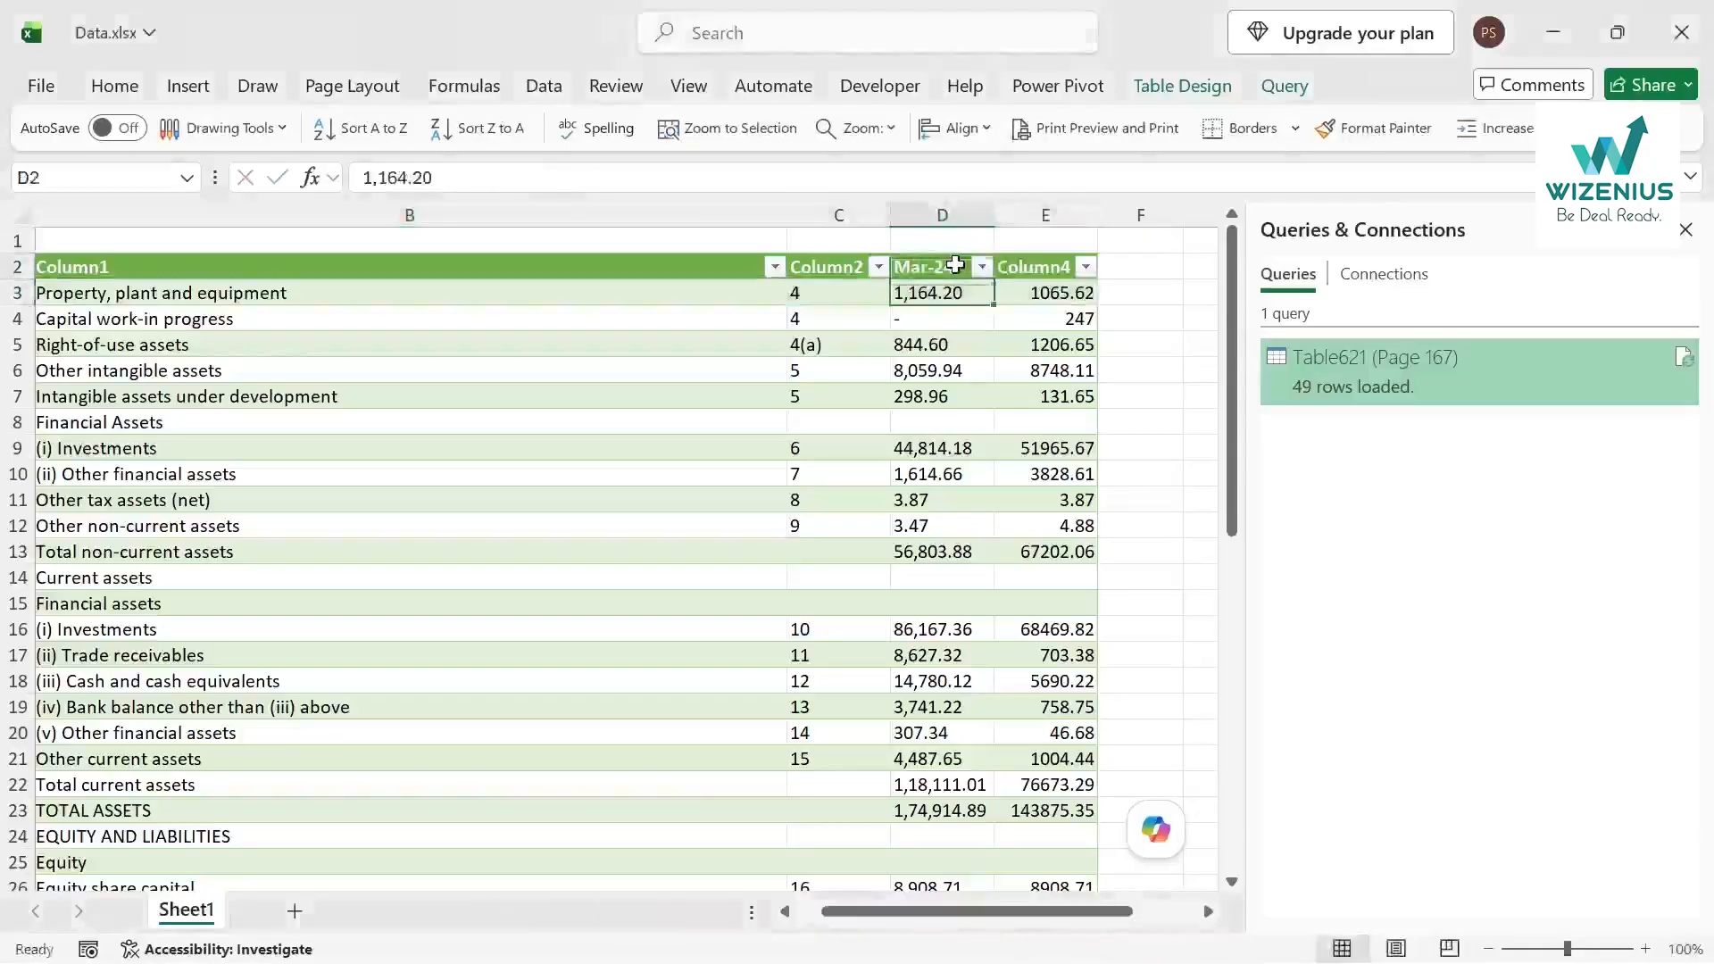
Rename the Column4 header in E2 as Mar 2023, checking its date against the PDF balance sheet.
left_click(1004, 267)
key("alt+Tab")
key("alt+Tab")
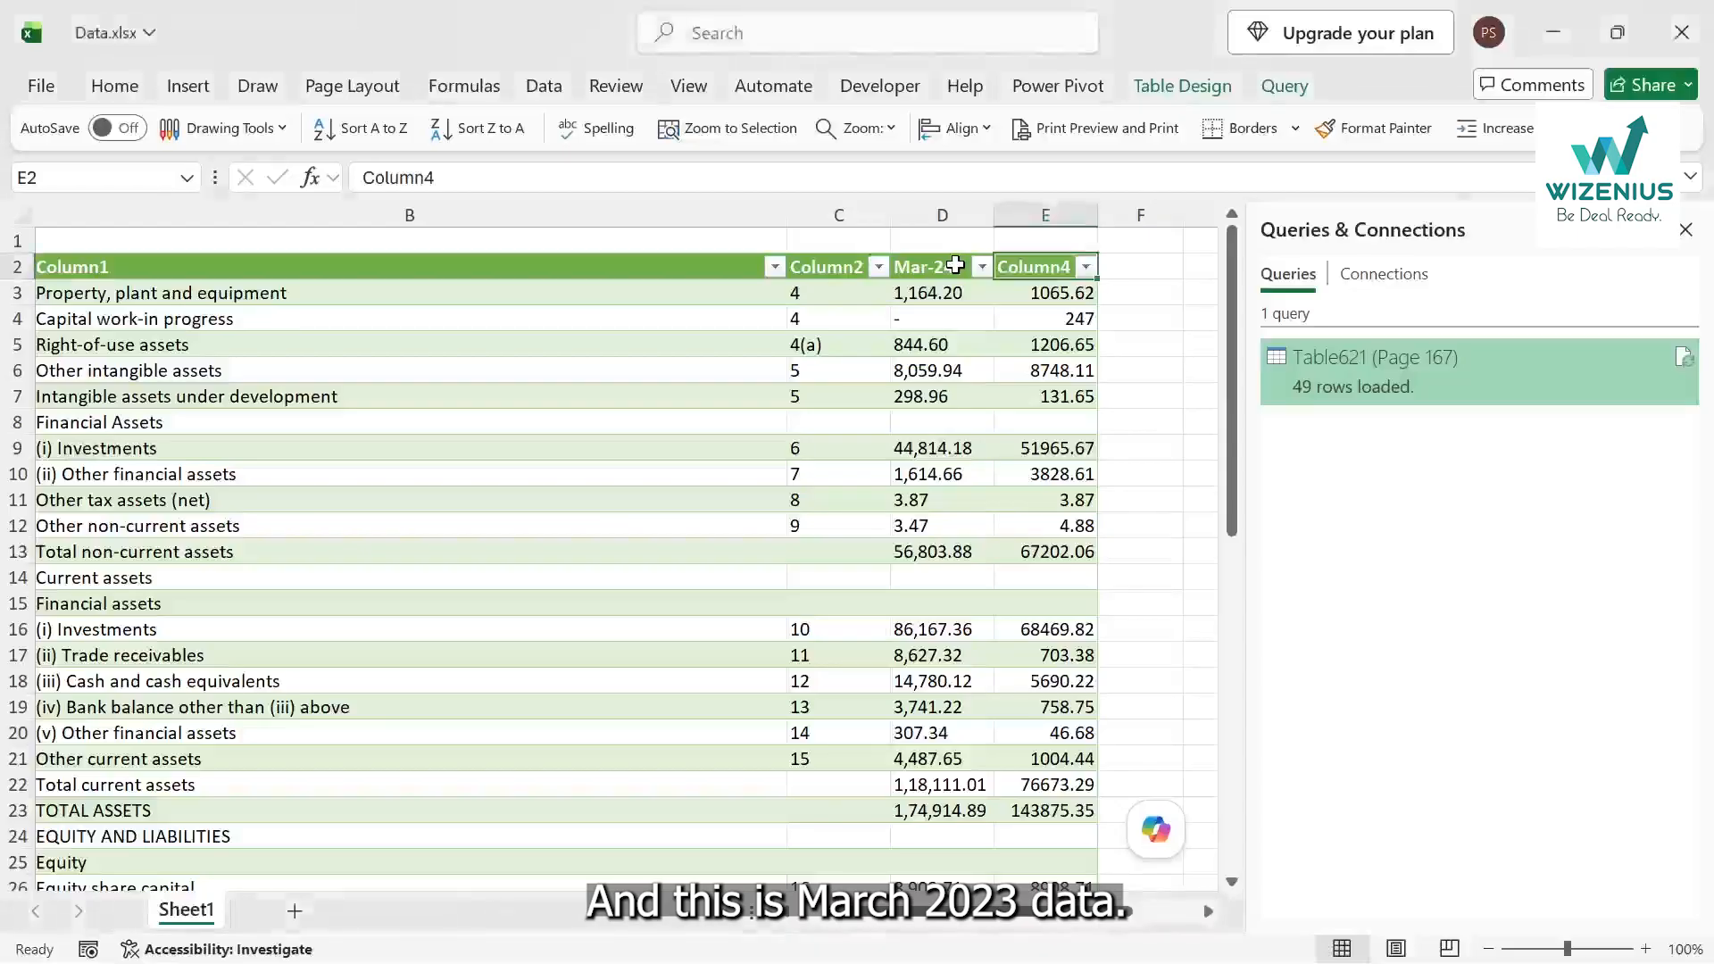
type("Mar 2023")
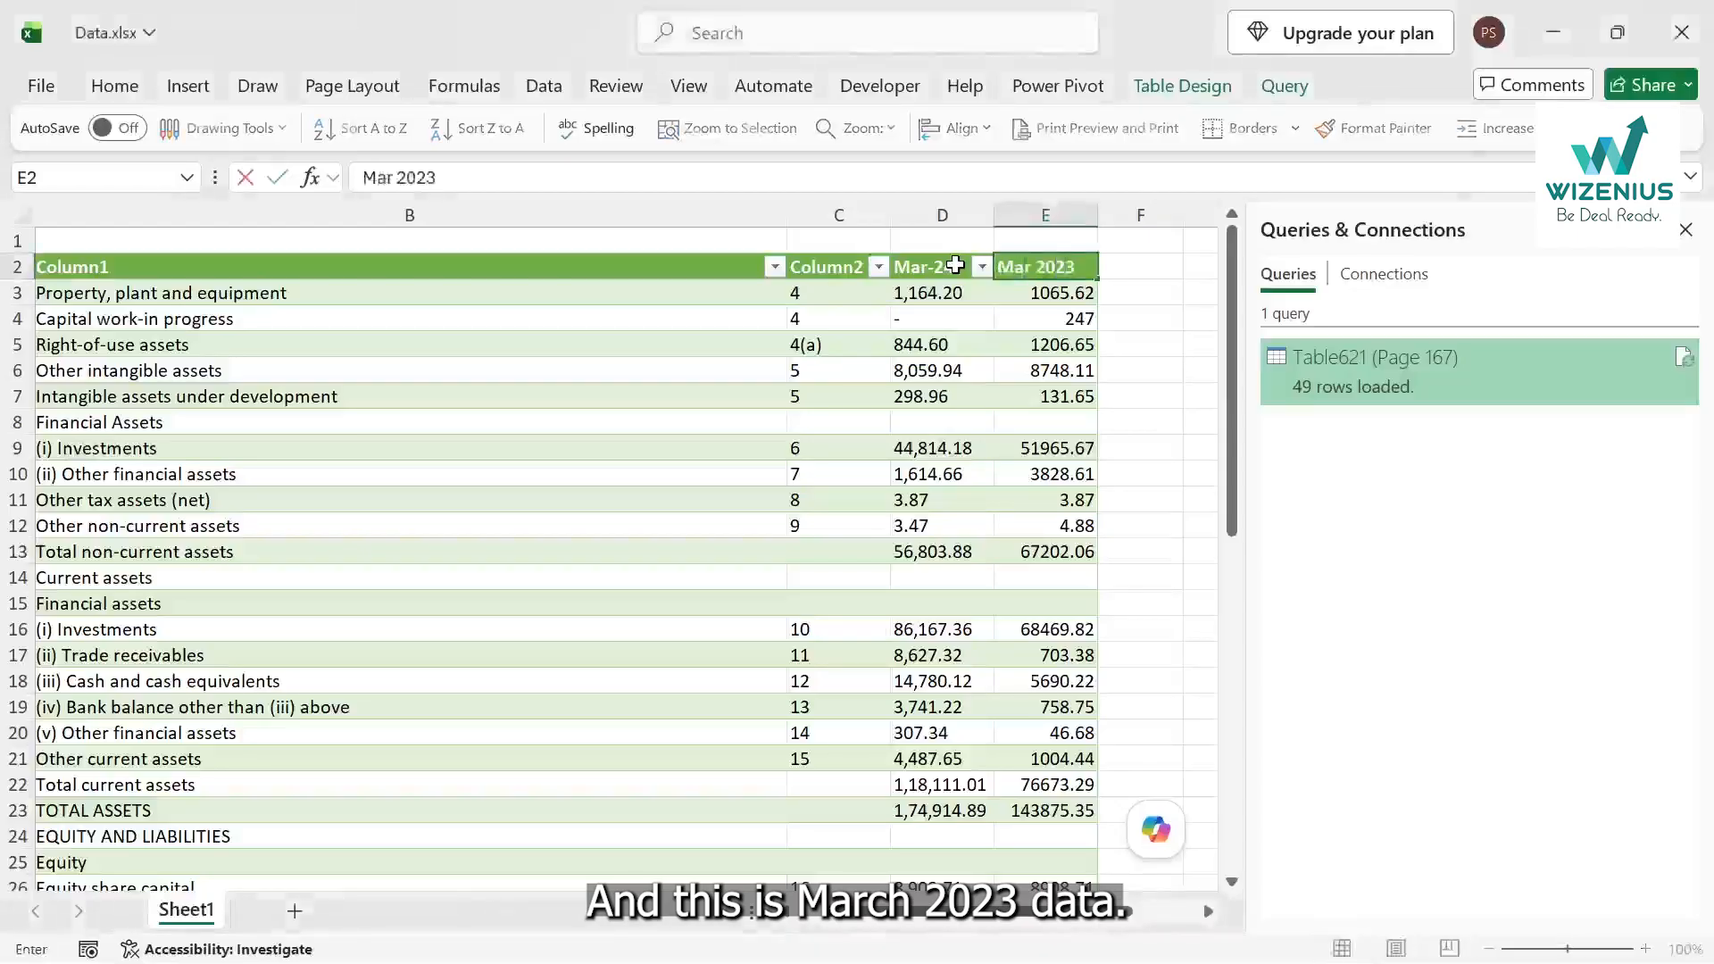
type("rch 2023")
key("Return")
key("alt+Tab")
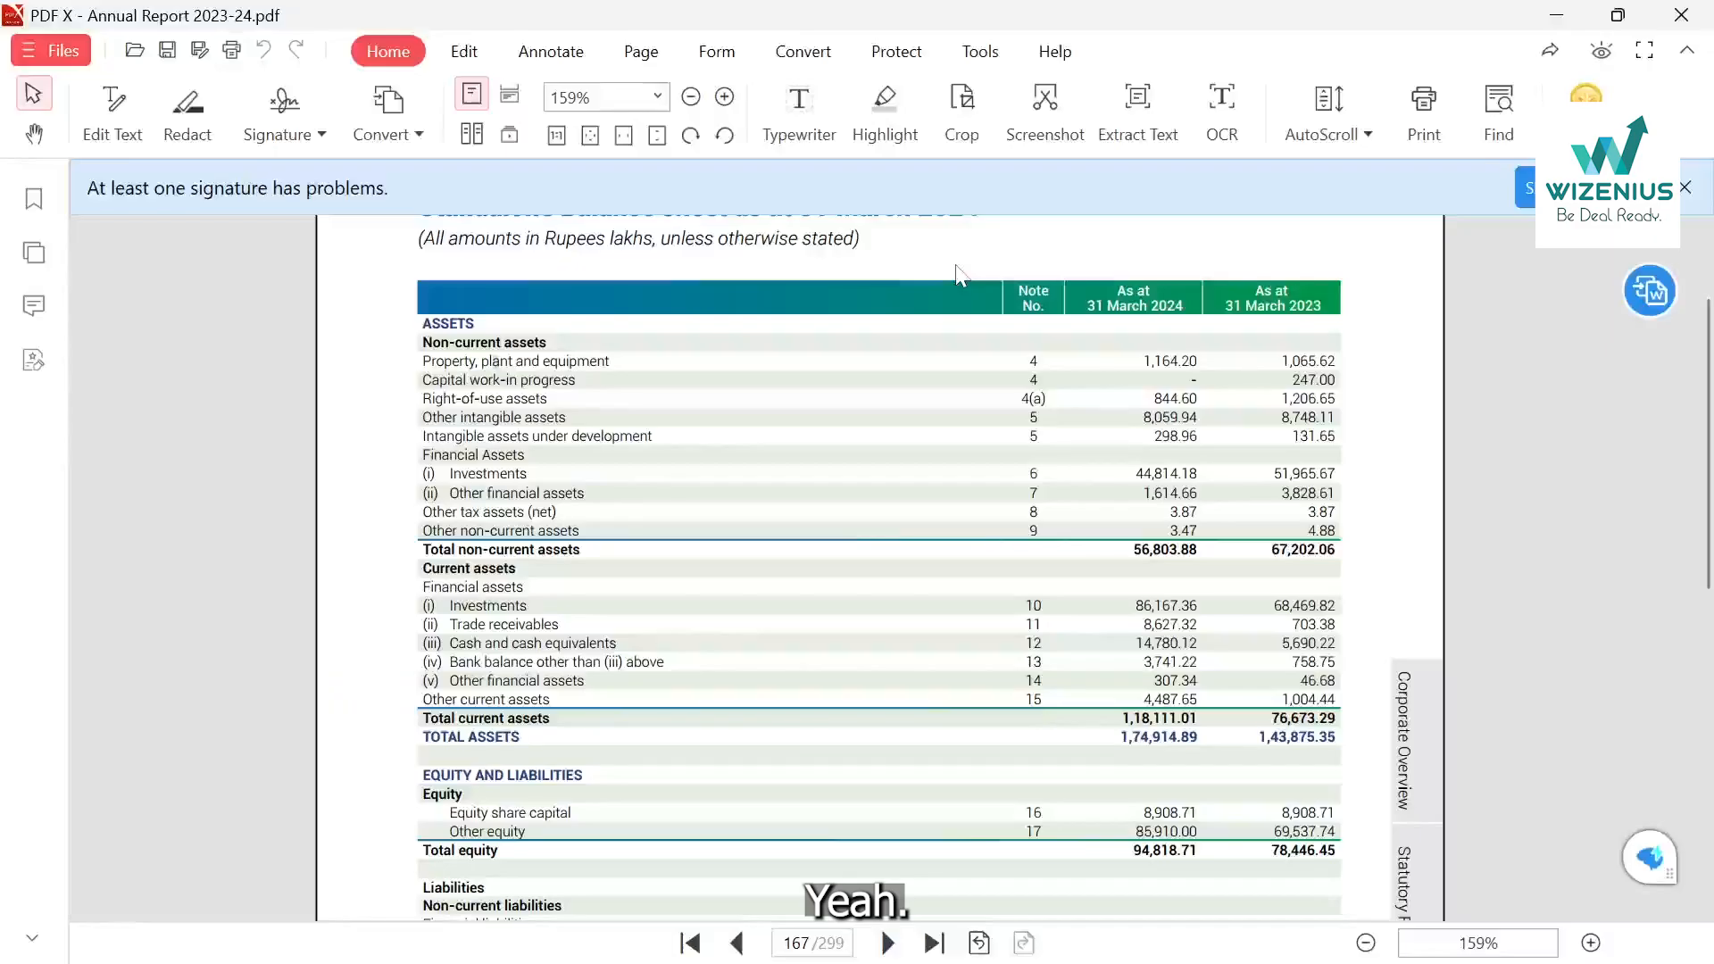
Compare the non-current and current asset figures in the PDF balance sheet with the imported table in Data.xlsx.
key("alt+Tab")
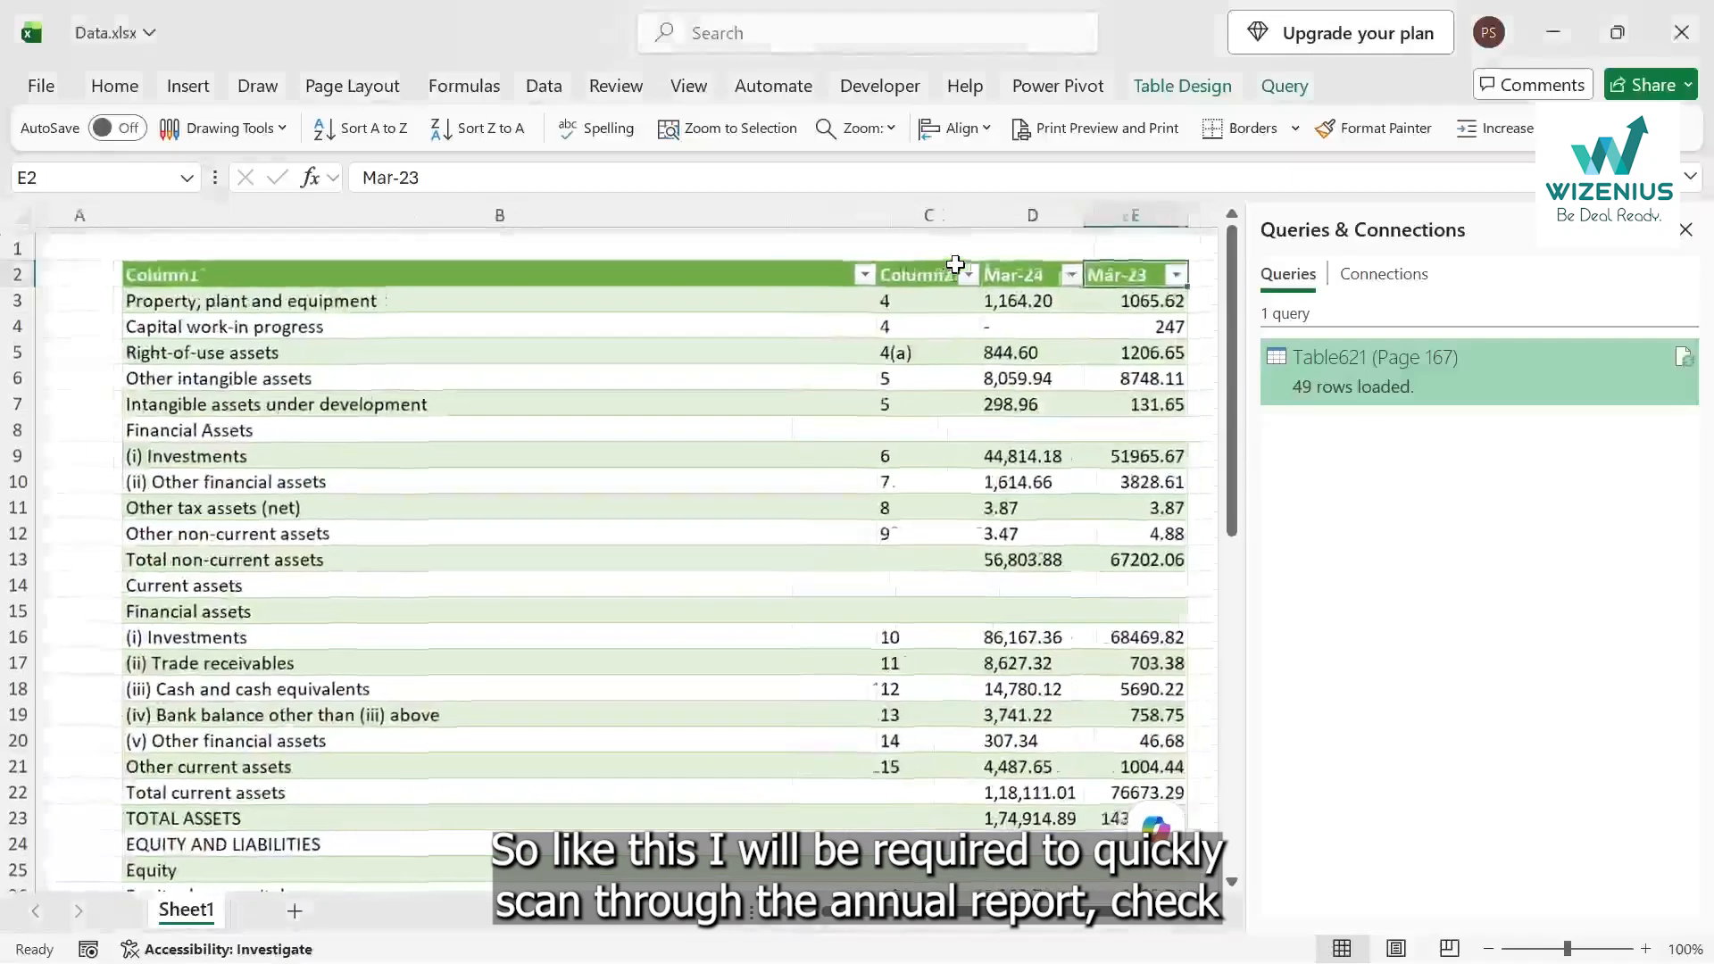
key("alt+Tab")
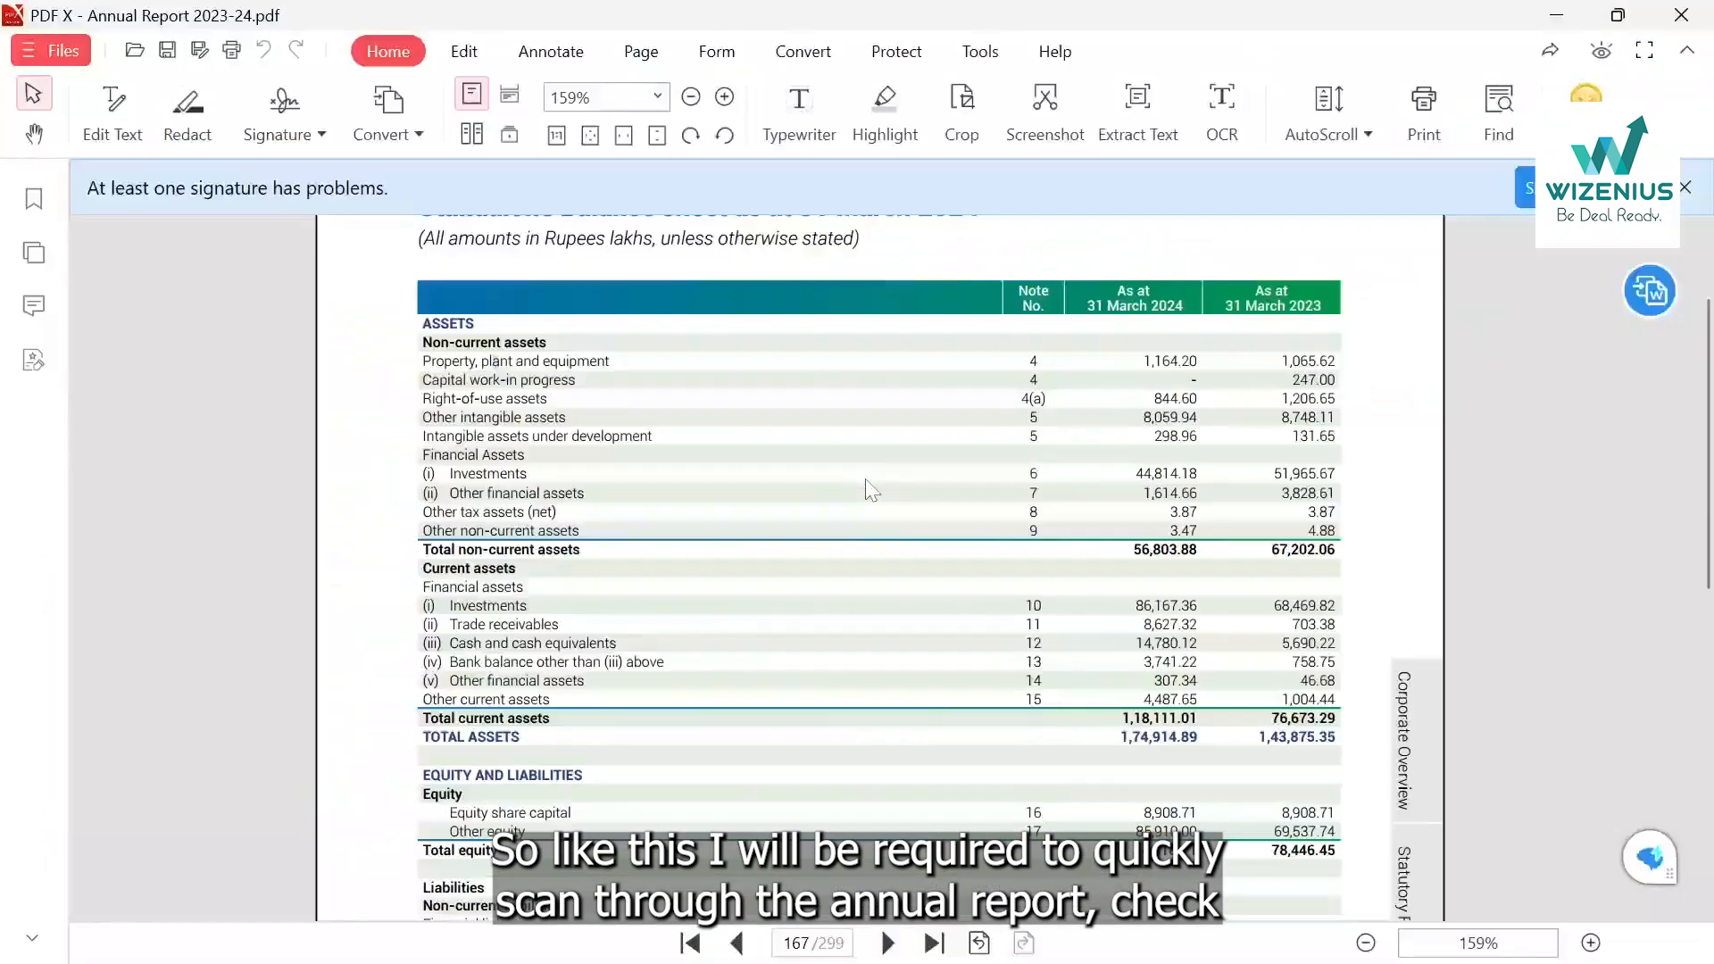
key("alt+Tab")
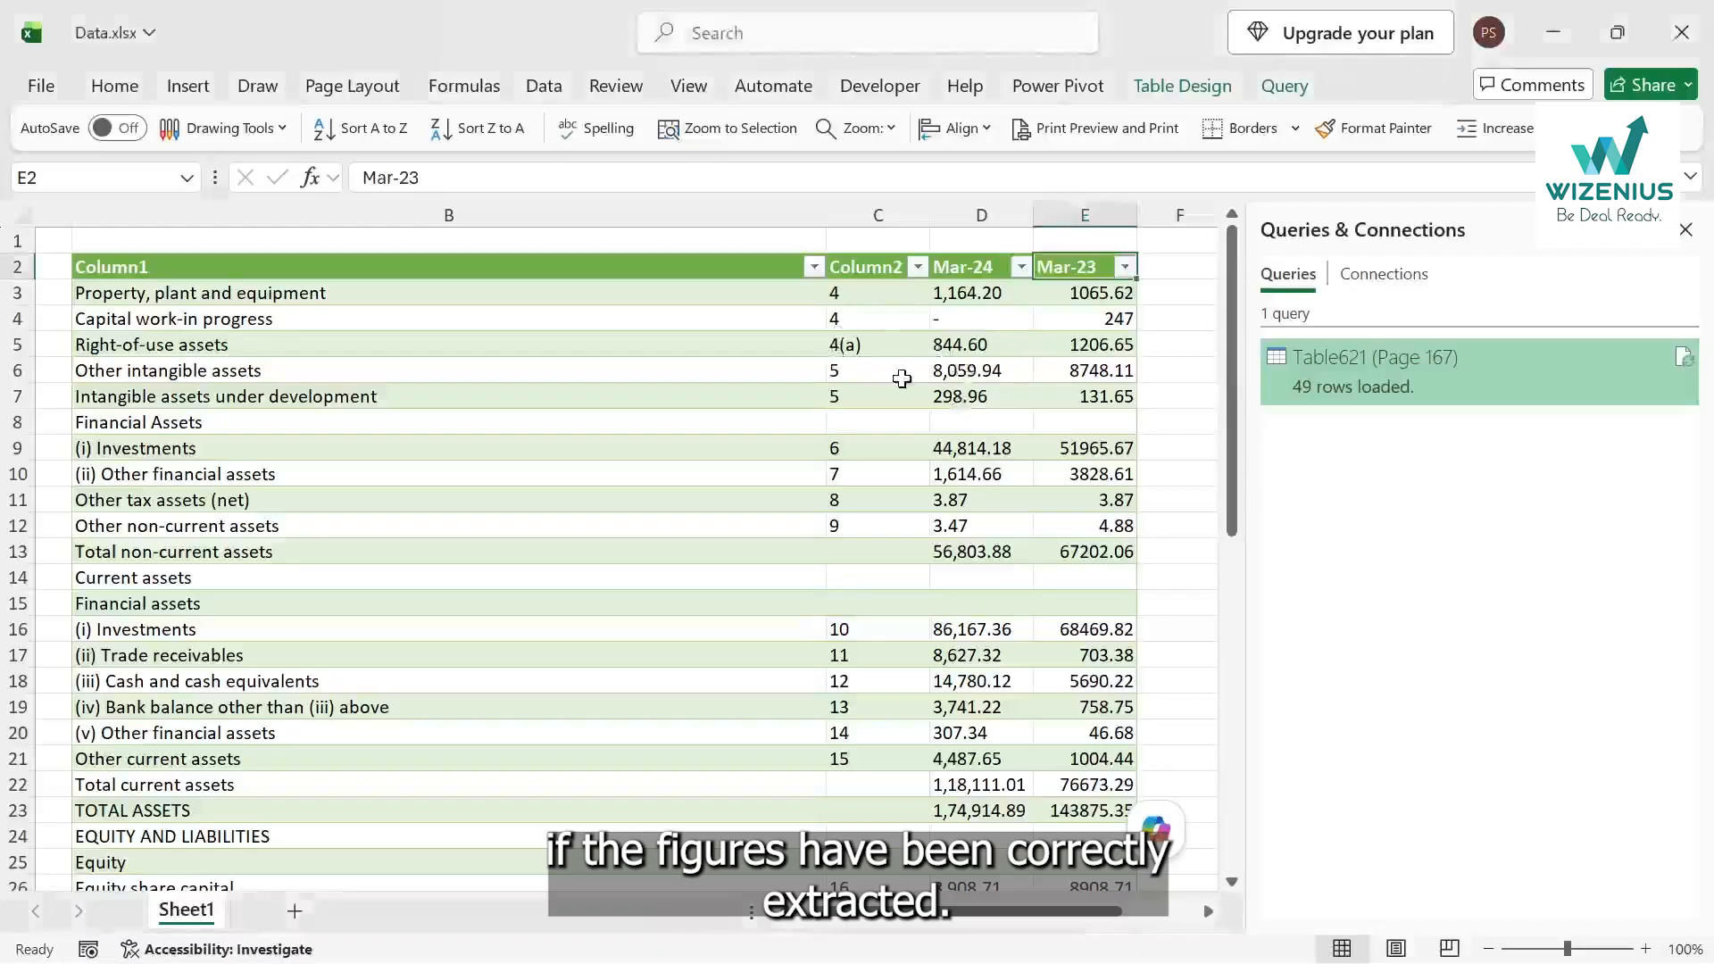
scroll(901, 379, "down", 2)
scroll(901, 378, "up", 2)
key("alt+Tab")
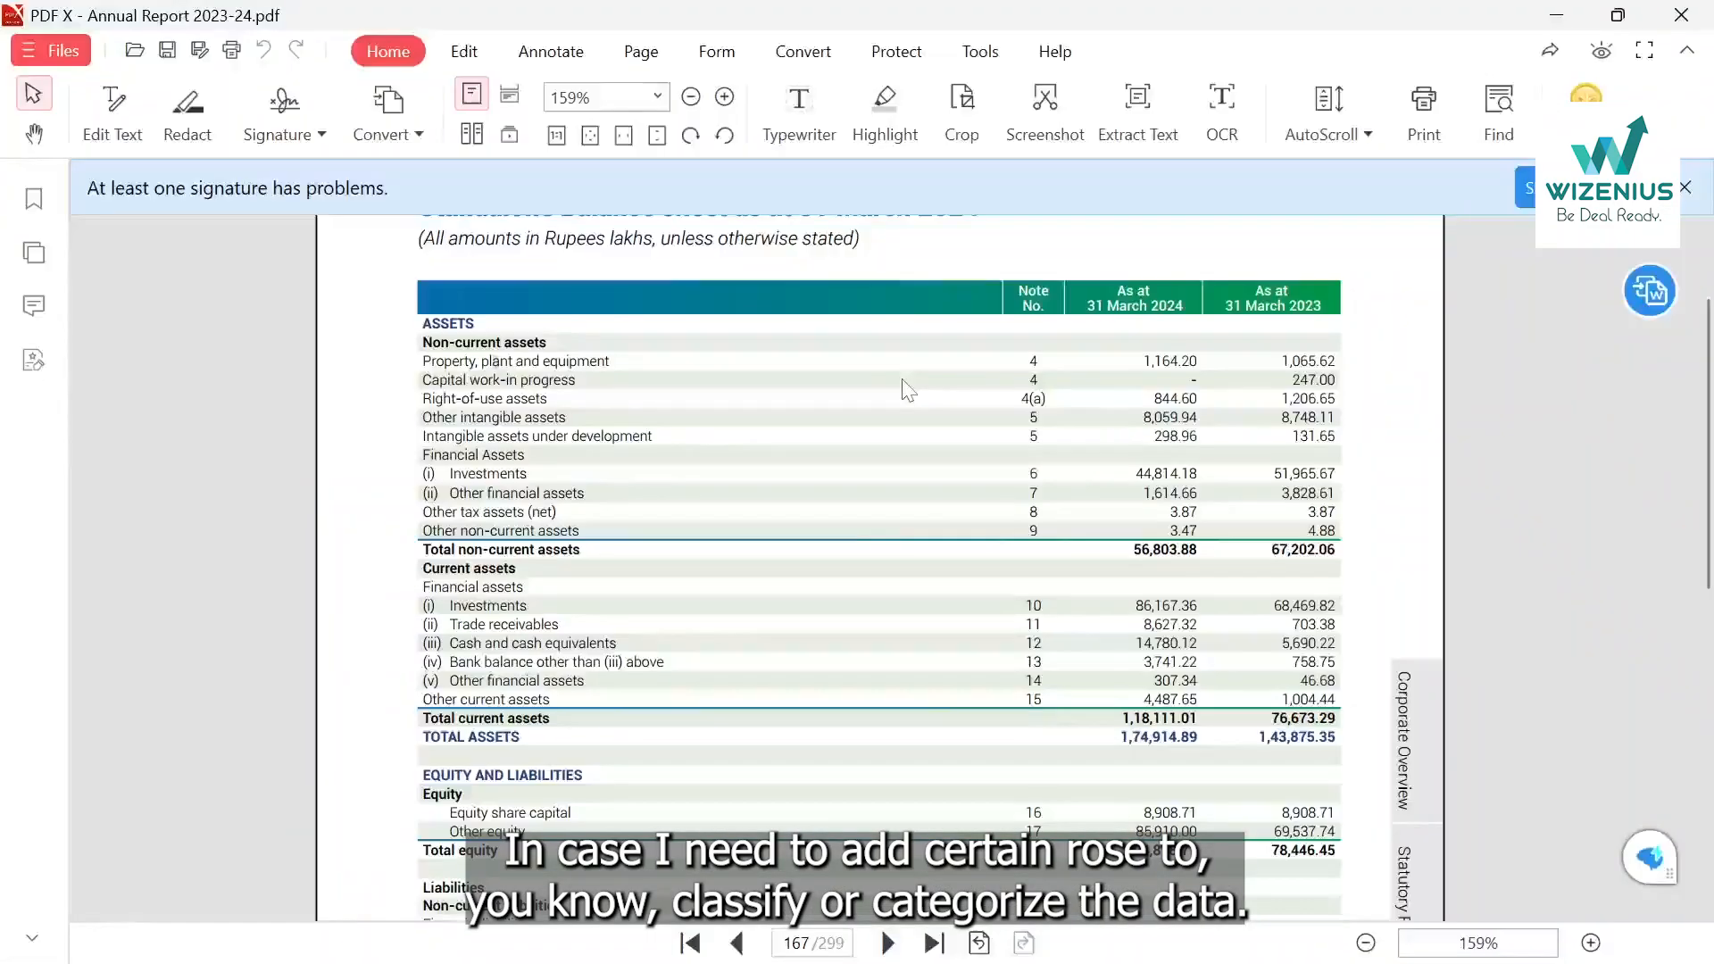
key("alt+Tab")
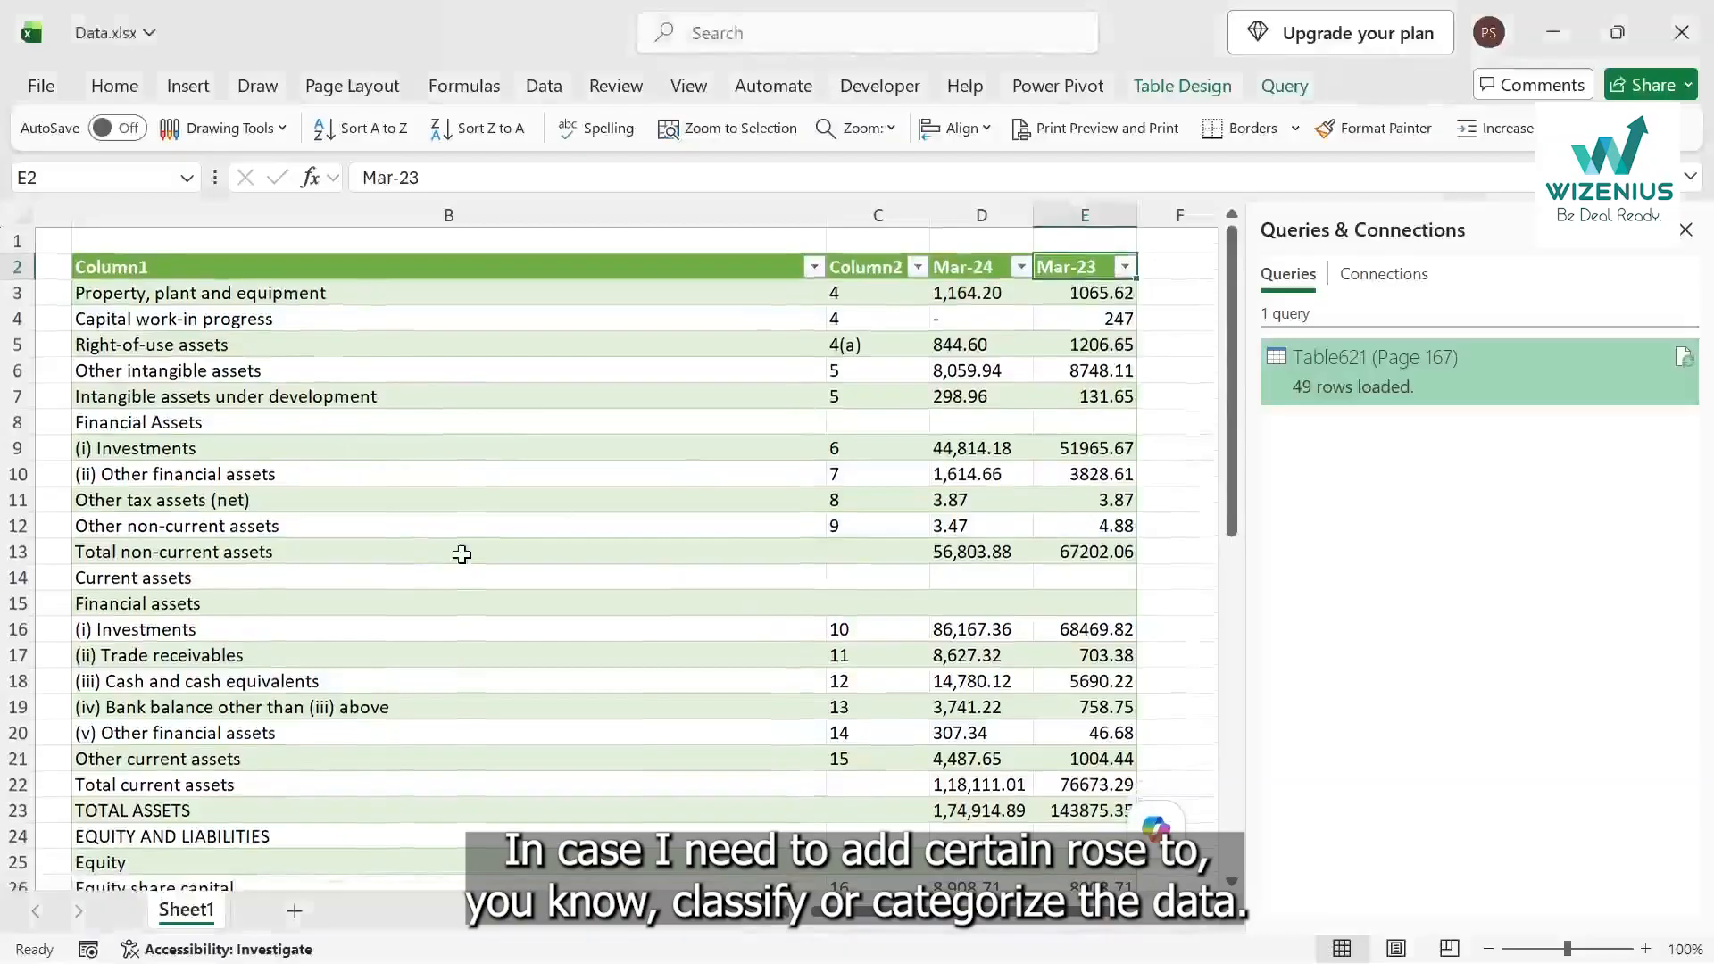
Review the imported table through its equity and liabilities rows, then select the Total non-current assets label in B13.
scroll(461, 554, "down", 7)
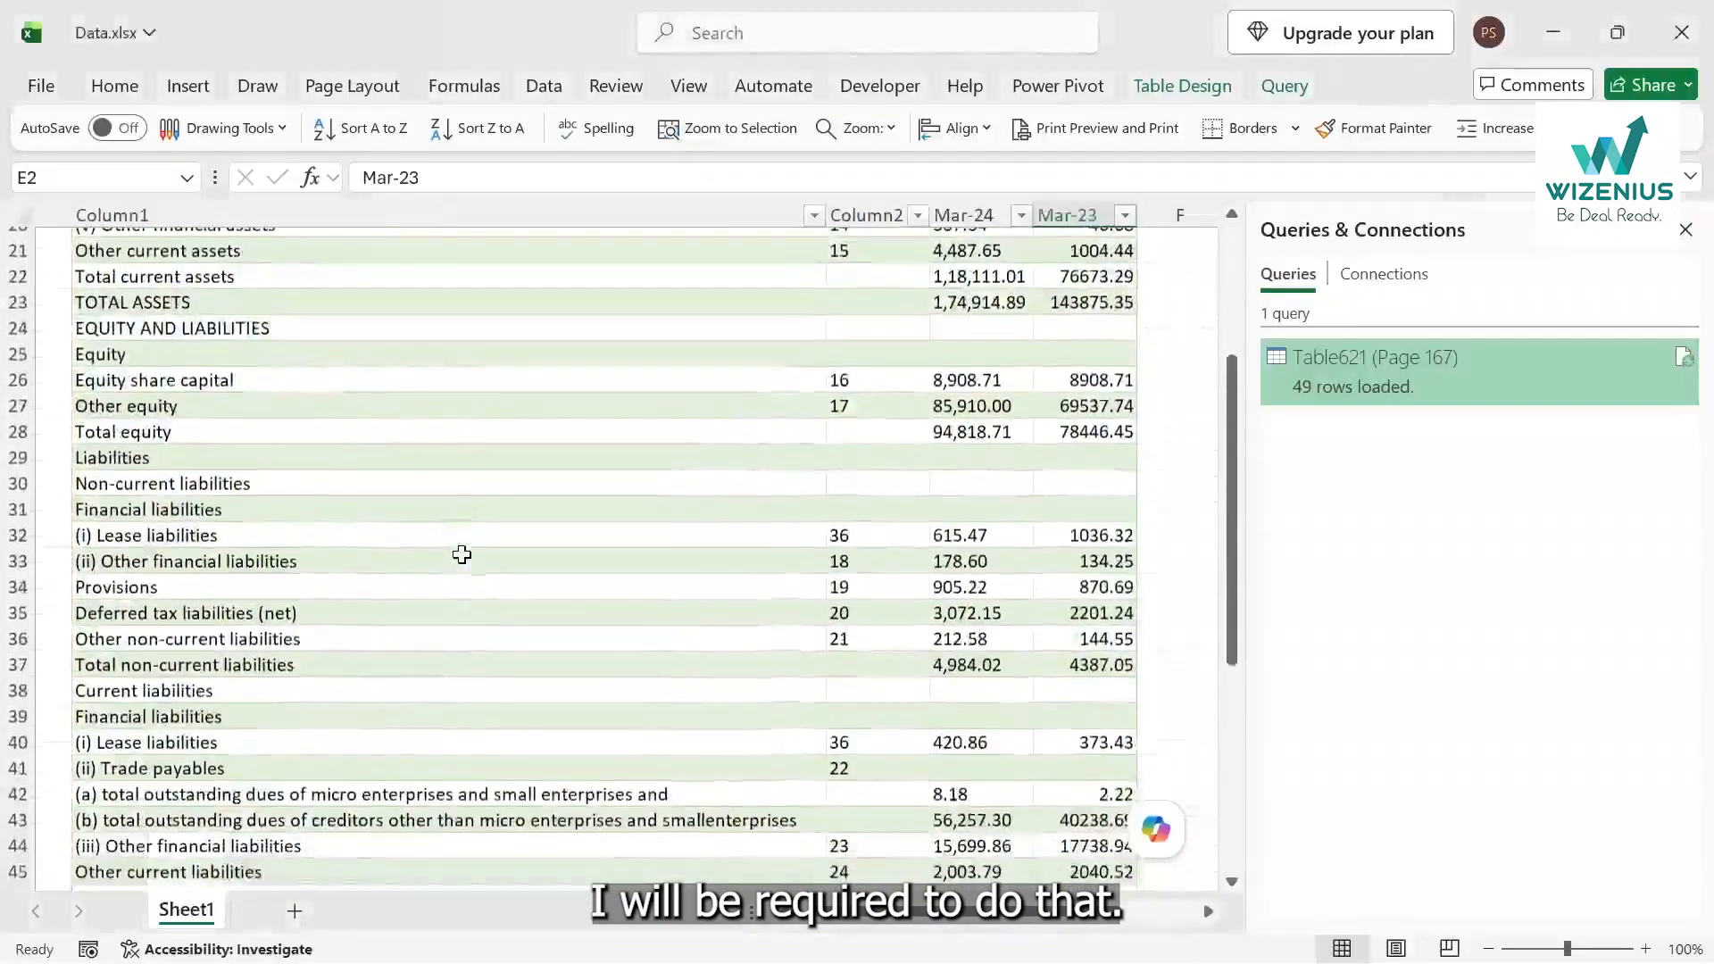
scroll(462, 554, "down", 3)
scroll(461, 554, "up", 7)
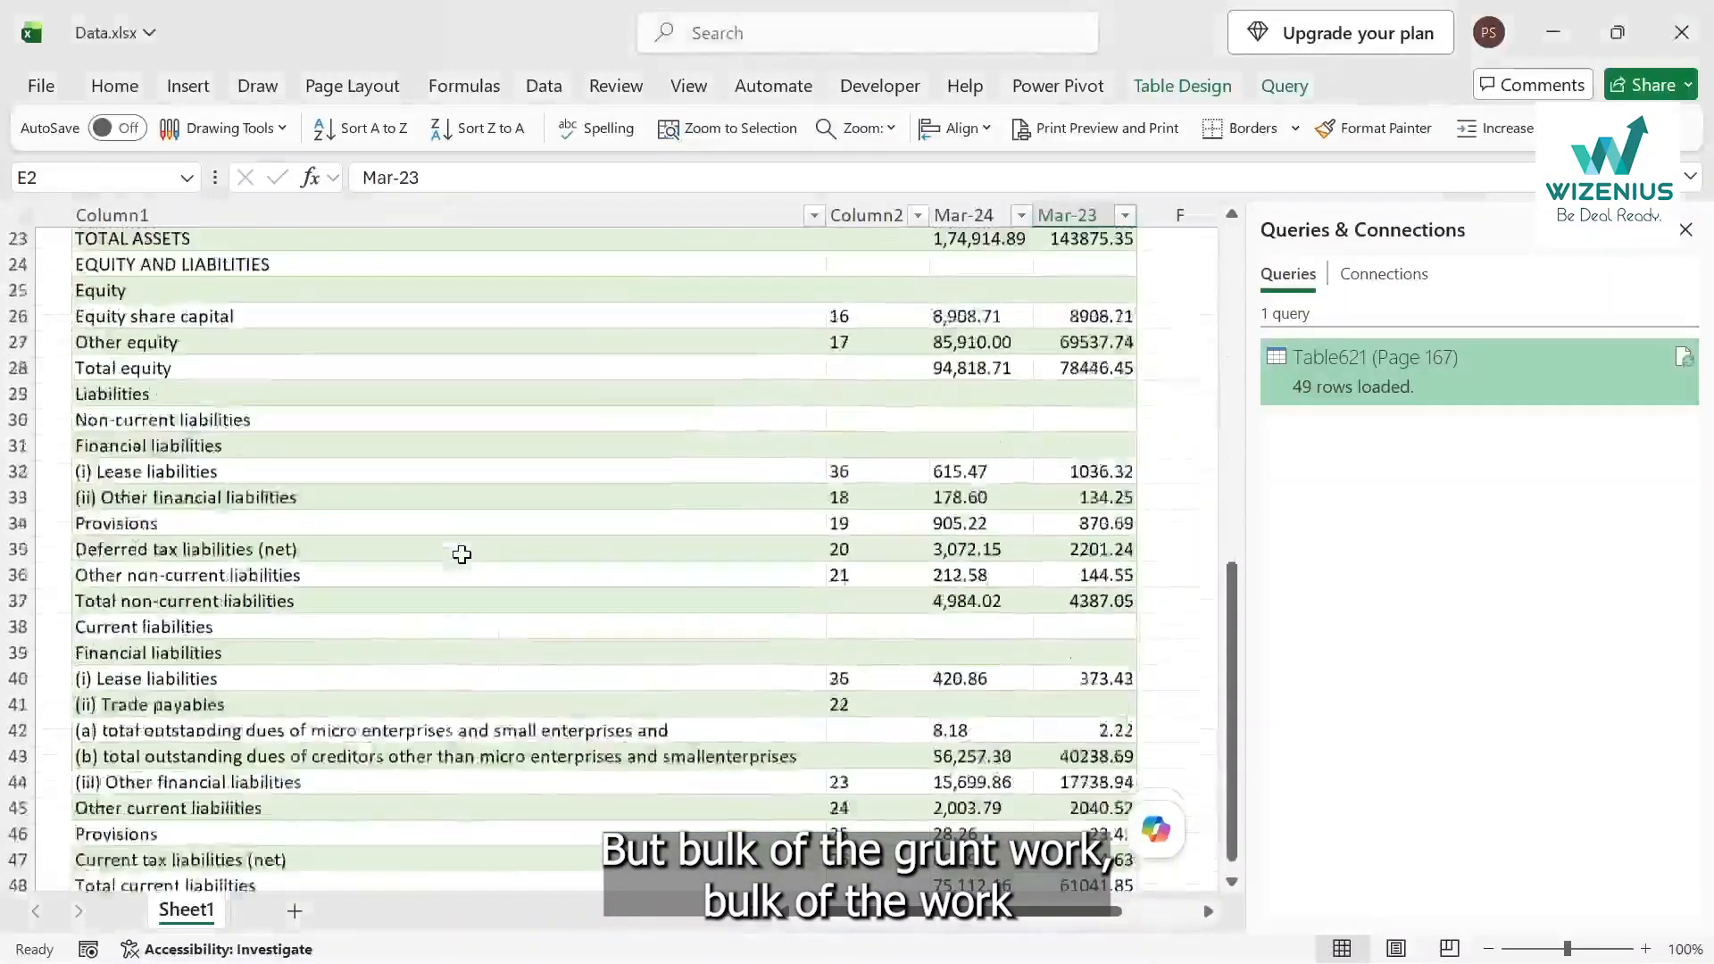
scroll(461, 554, "up", 3)
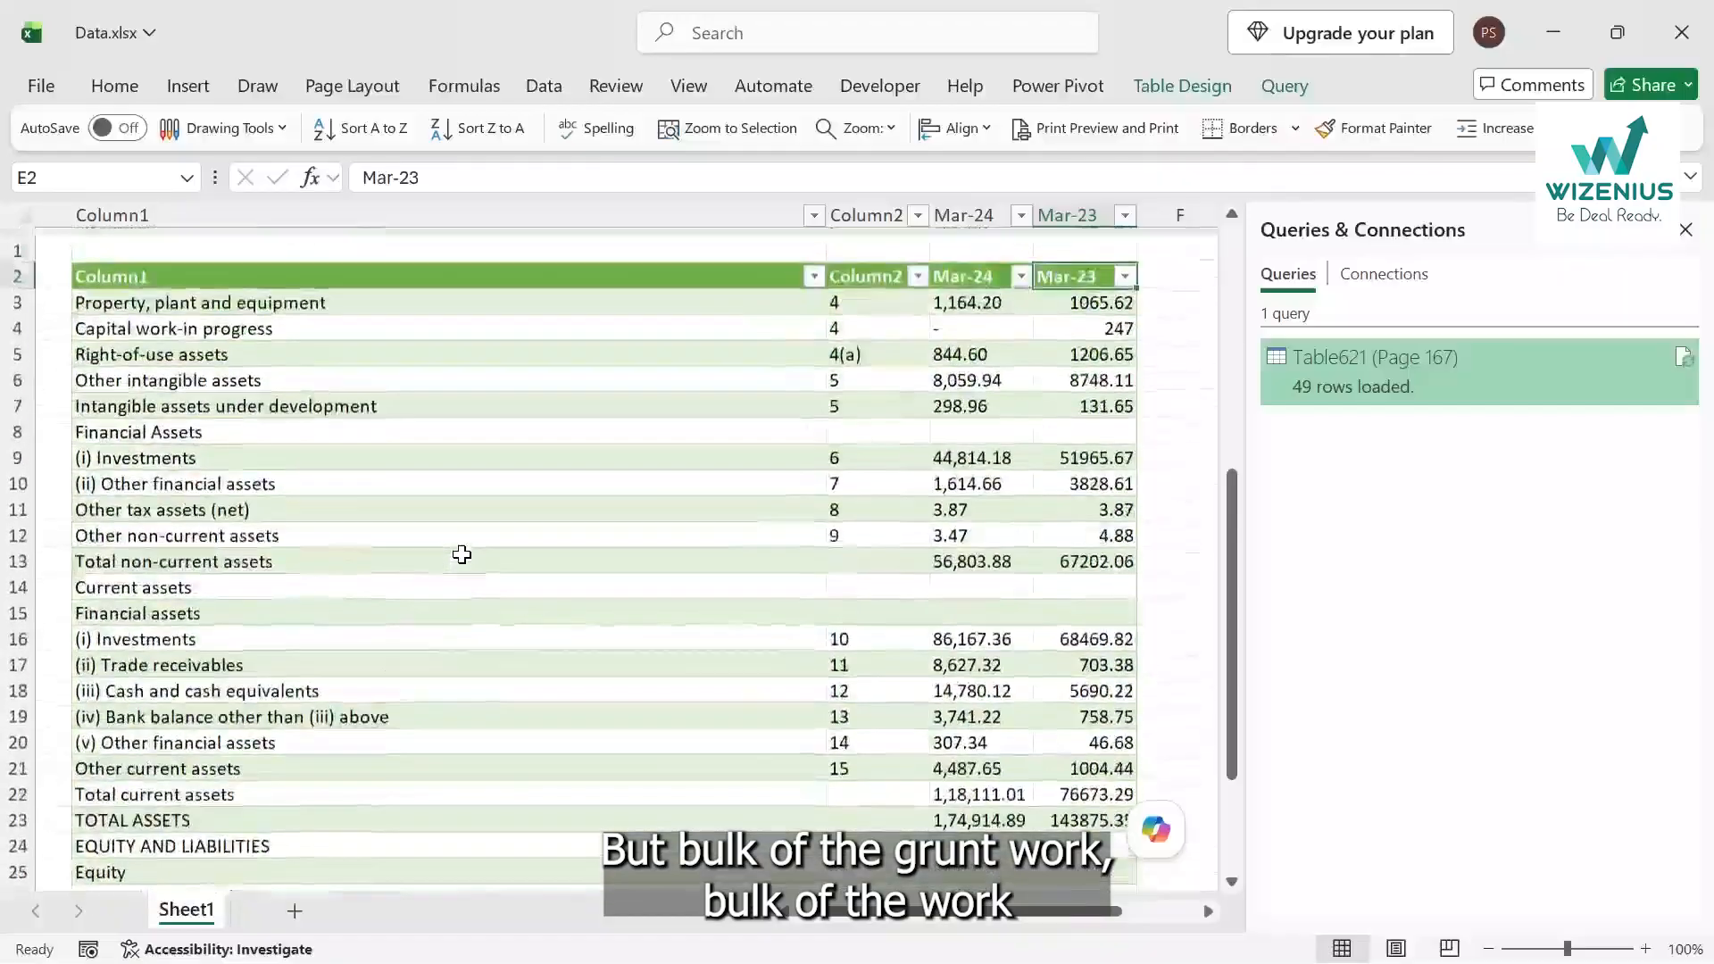
left_click(461, 554)
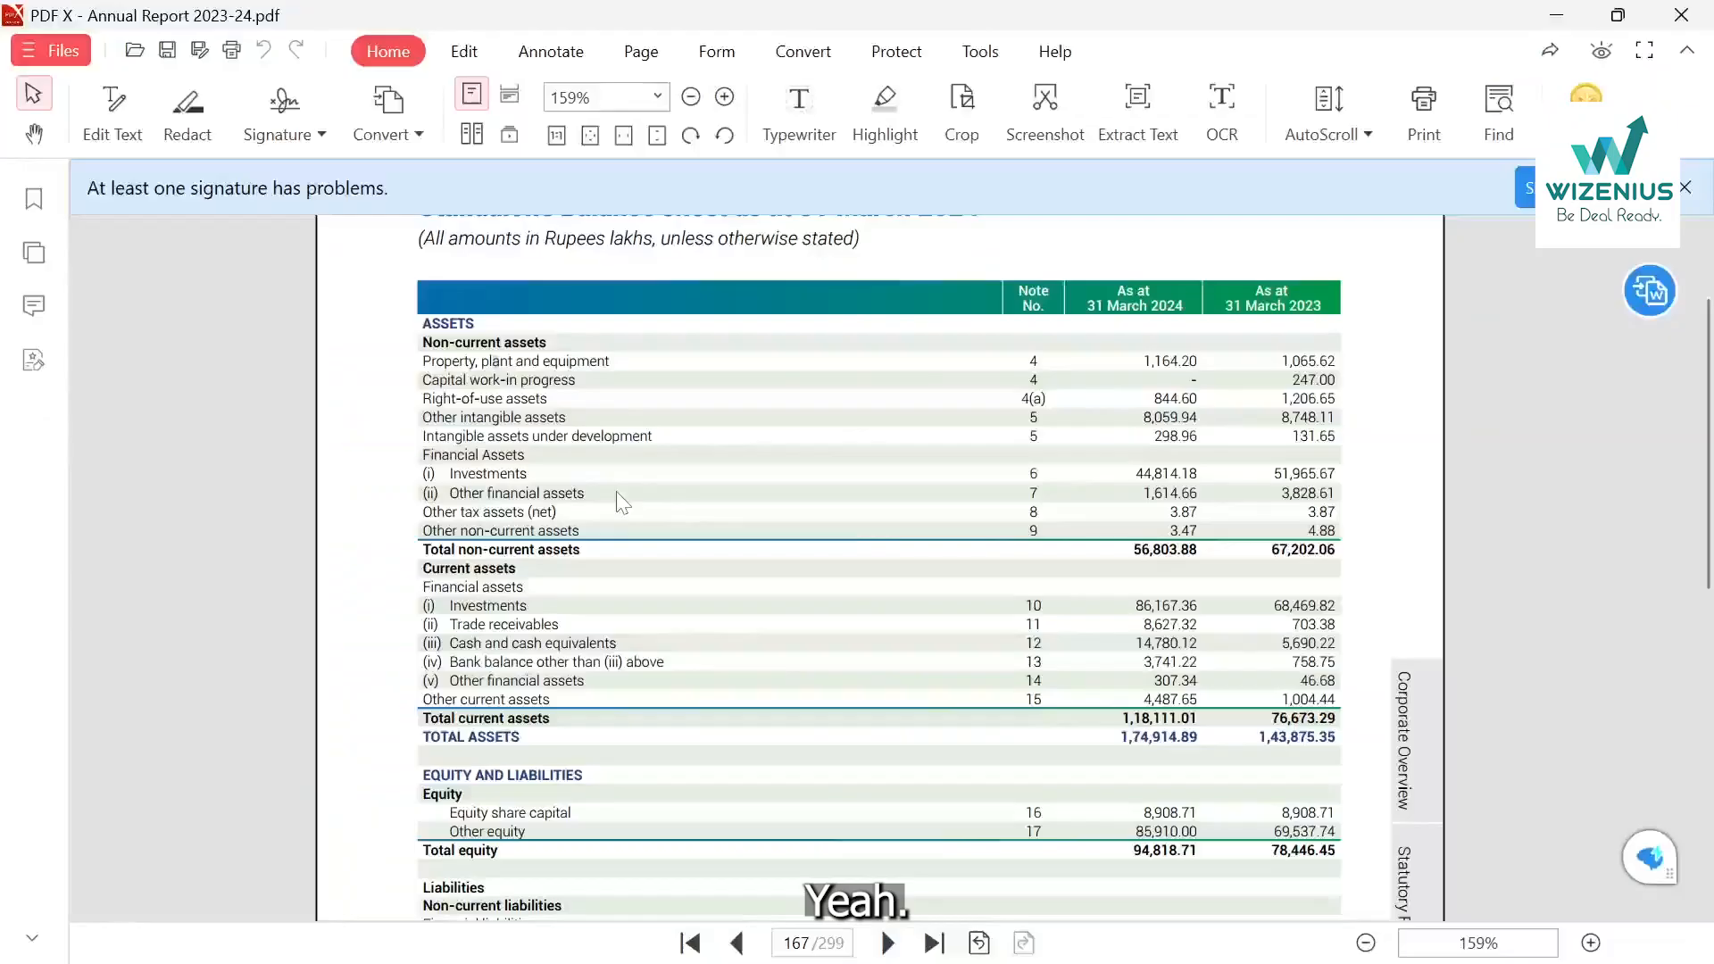
Cross-check the imported rows from B13 through Cash and cash equivalents in B18 and the equity section against page 167 of the PDF.
key("alt+Tab")
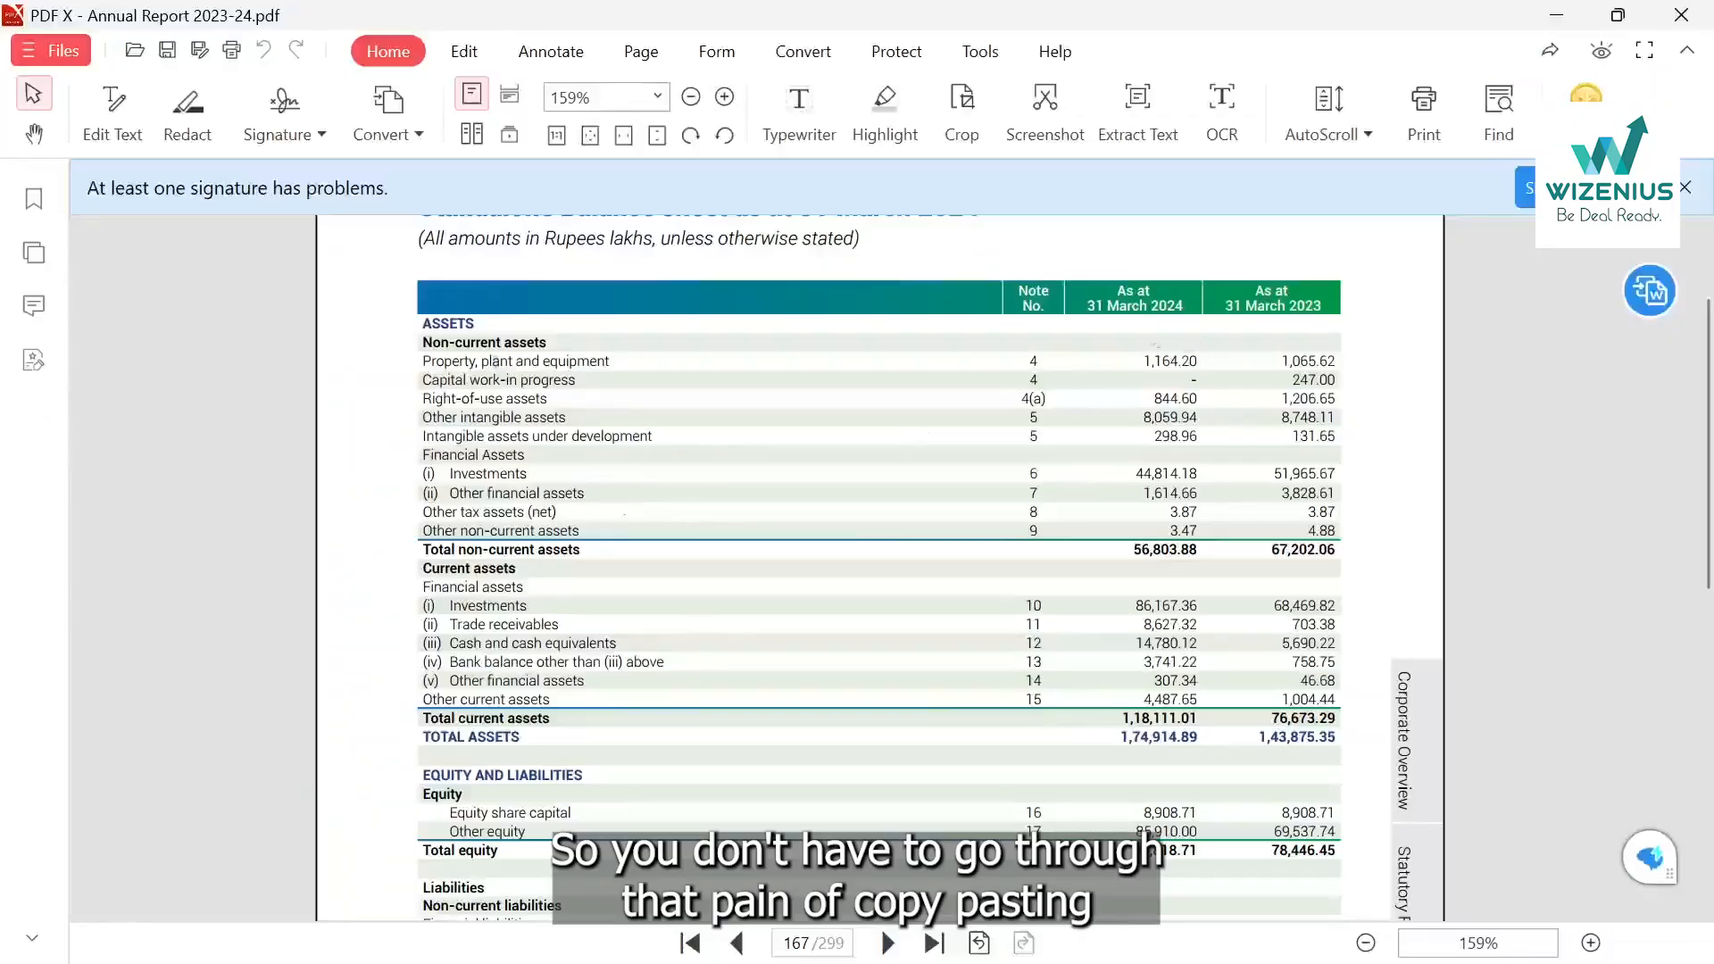
key("alt+Tab")
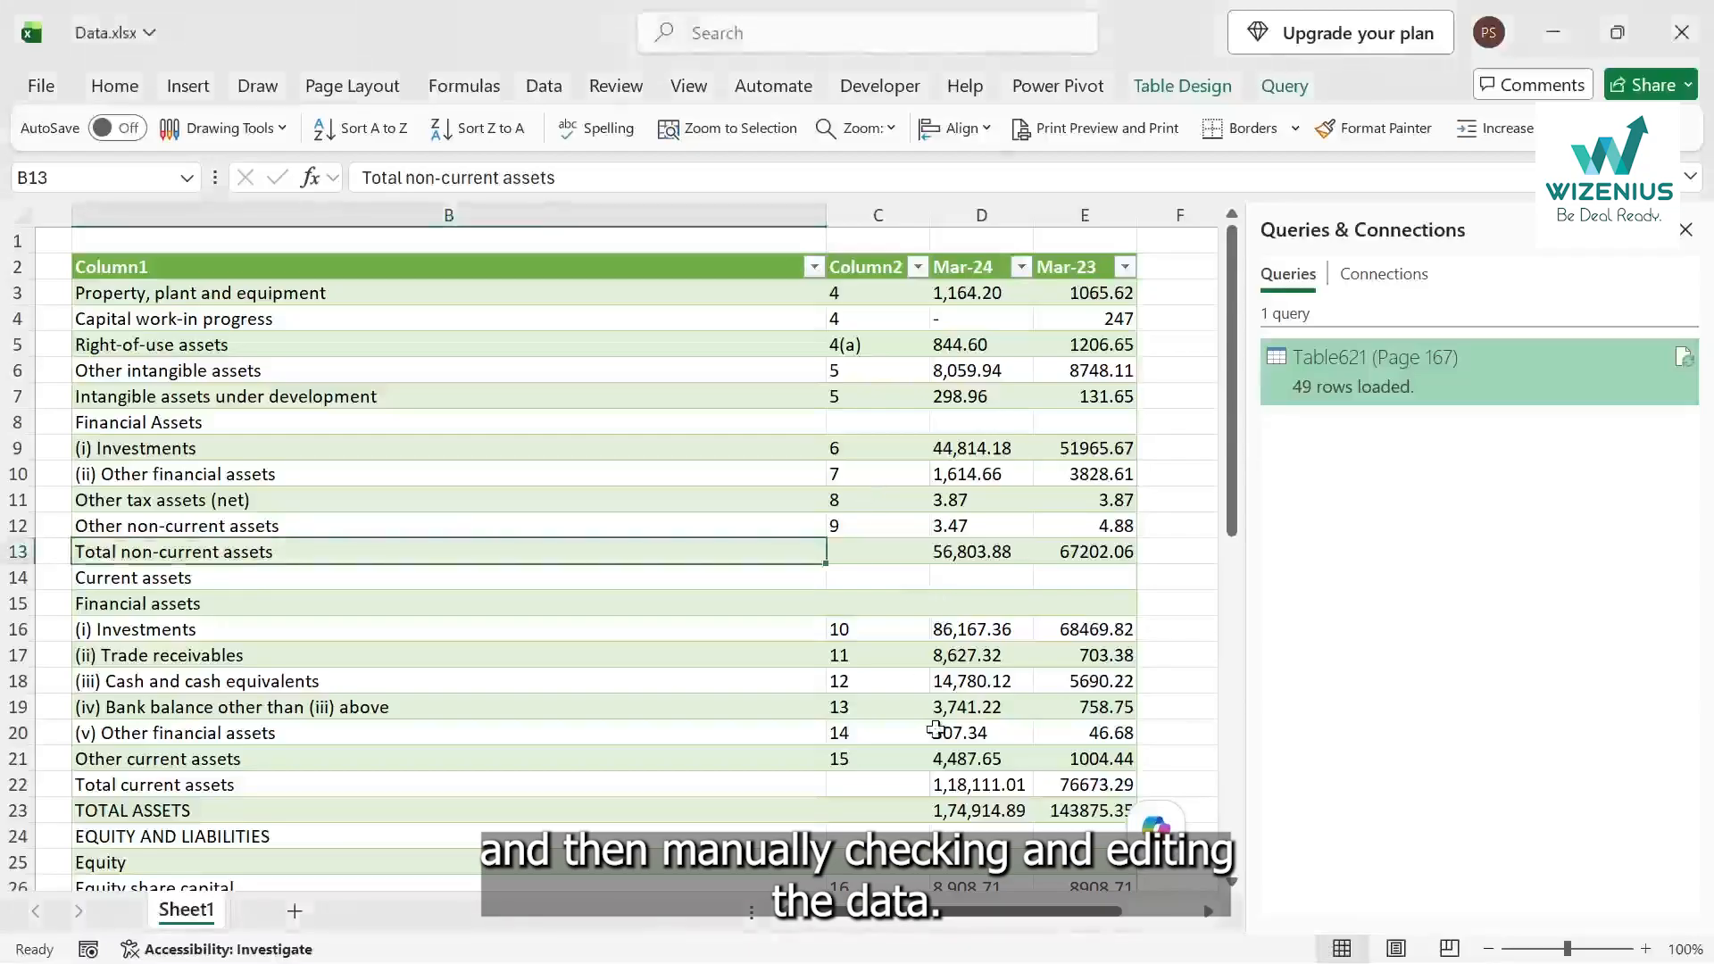
key("alt+Tab")
key("alt+Tab")
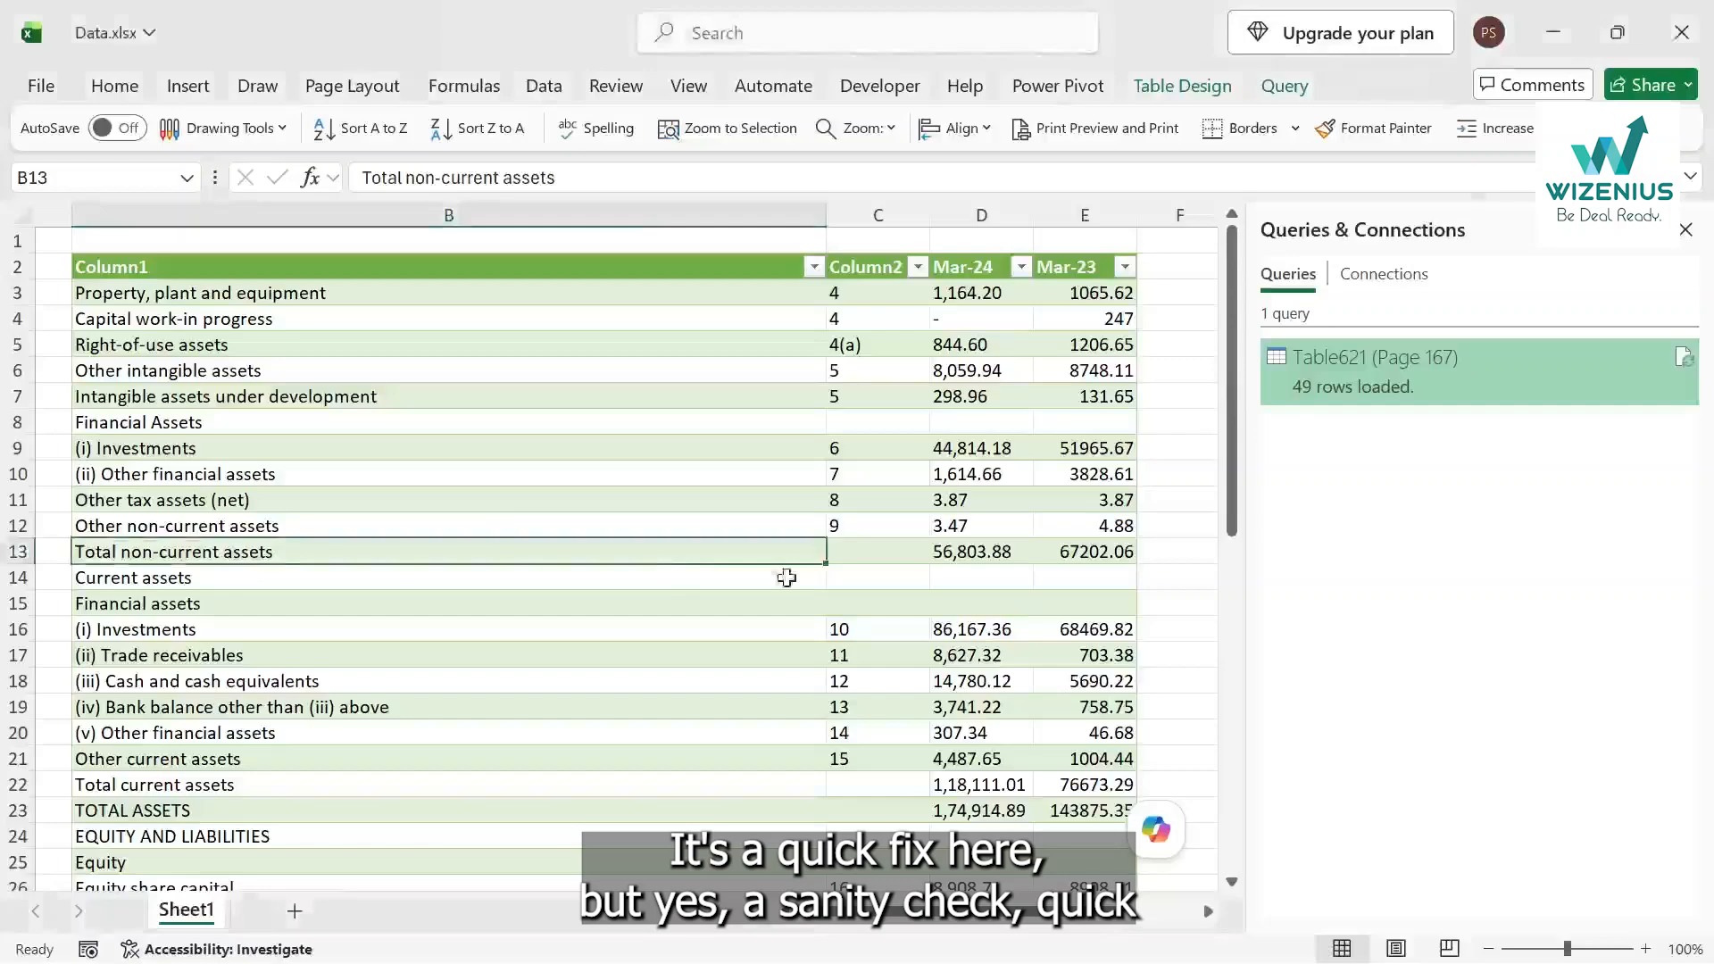
left_click(710, 671)
scroll(709, 671, "down", 5)
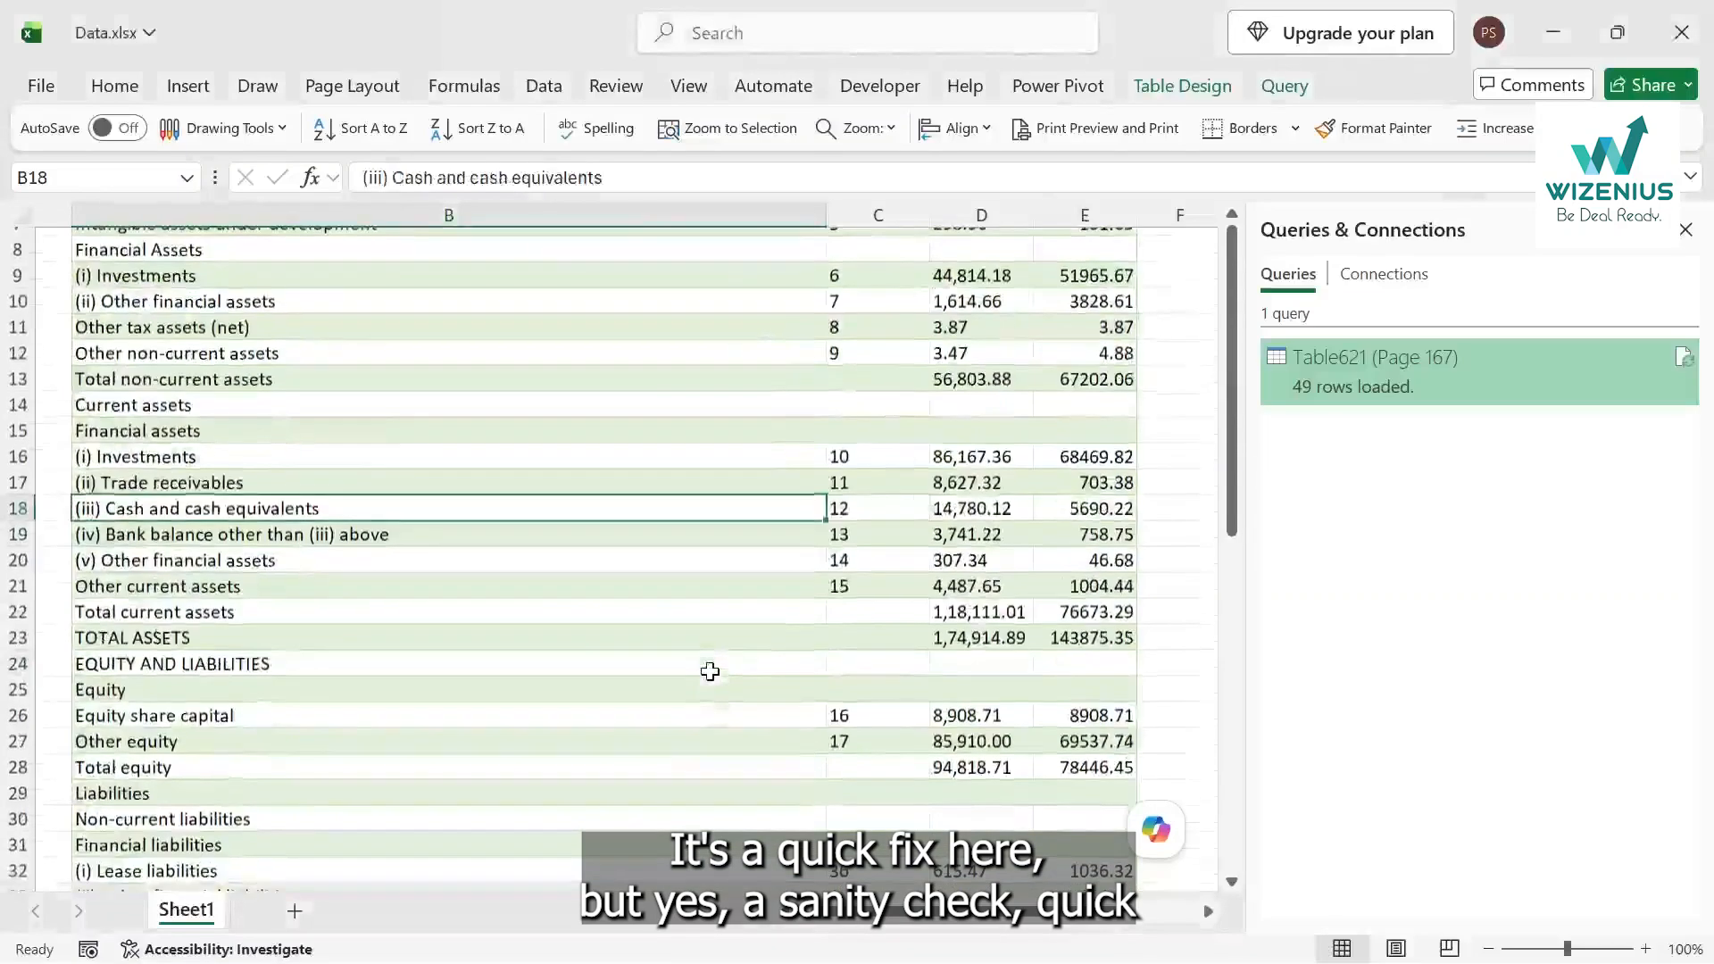
scroll(710, 672, "up", 3)
scroll(709, 671, "up", 1)
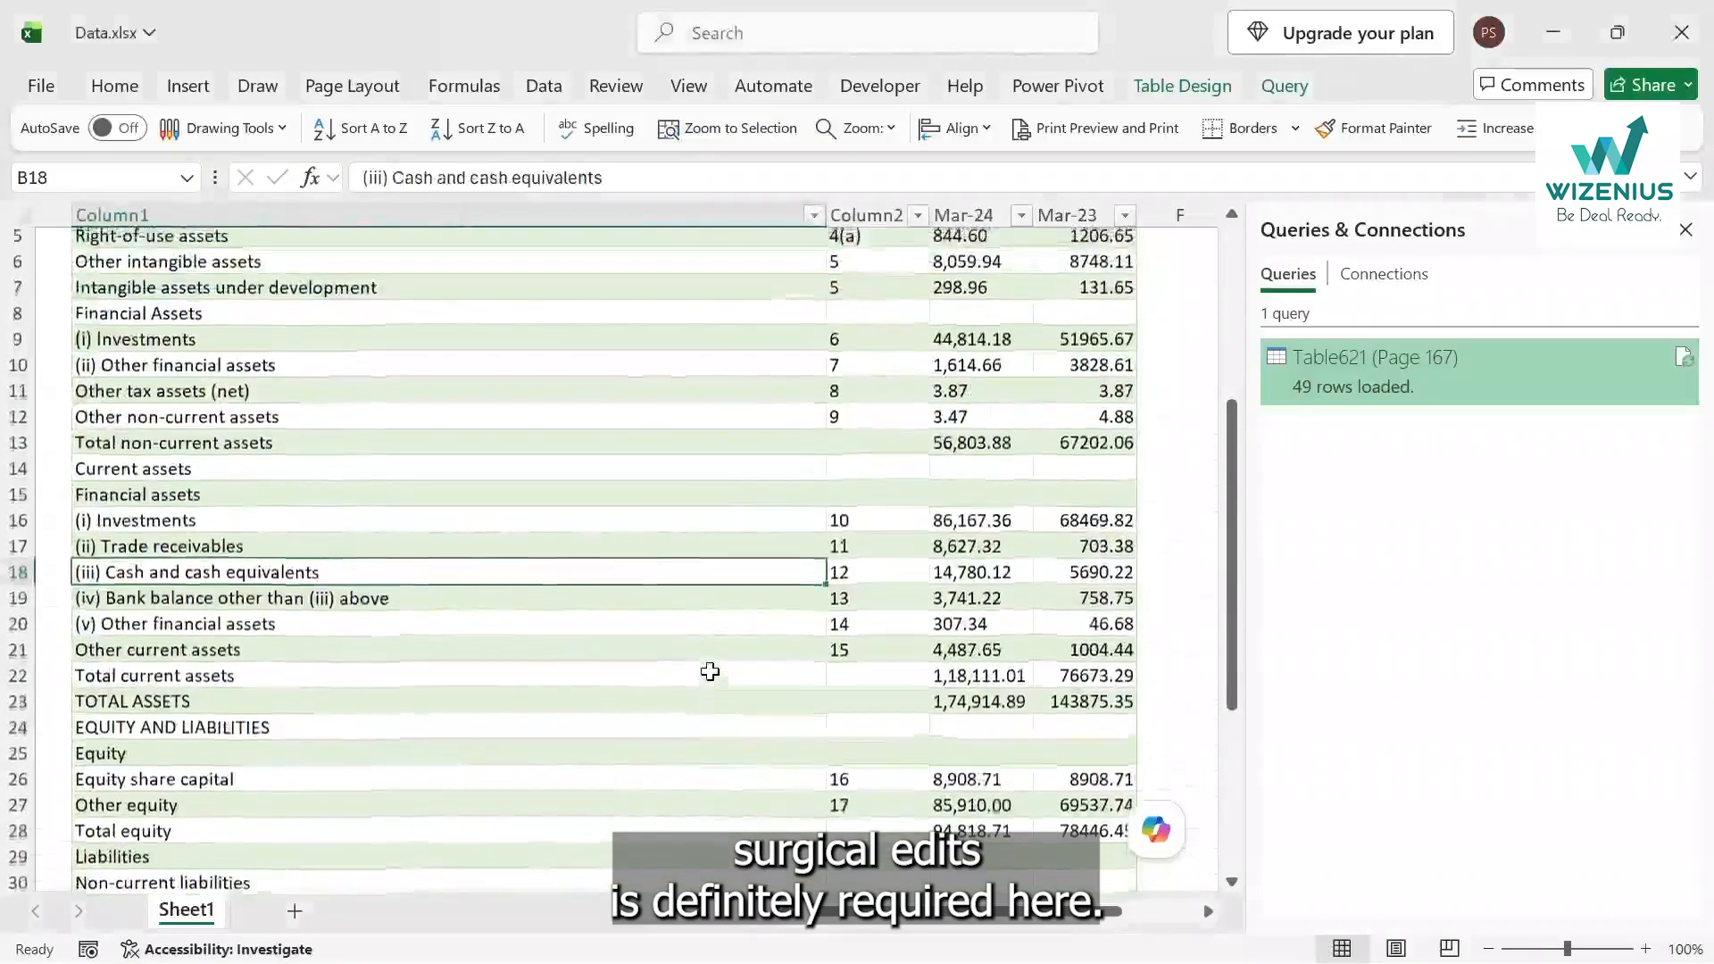
key("alt+Tab")
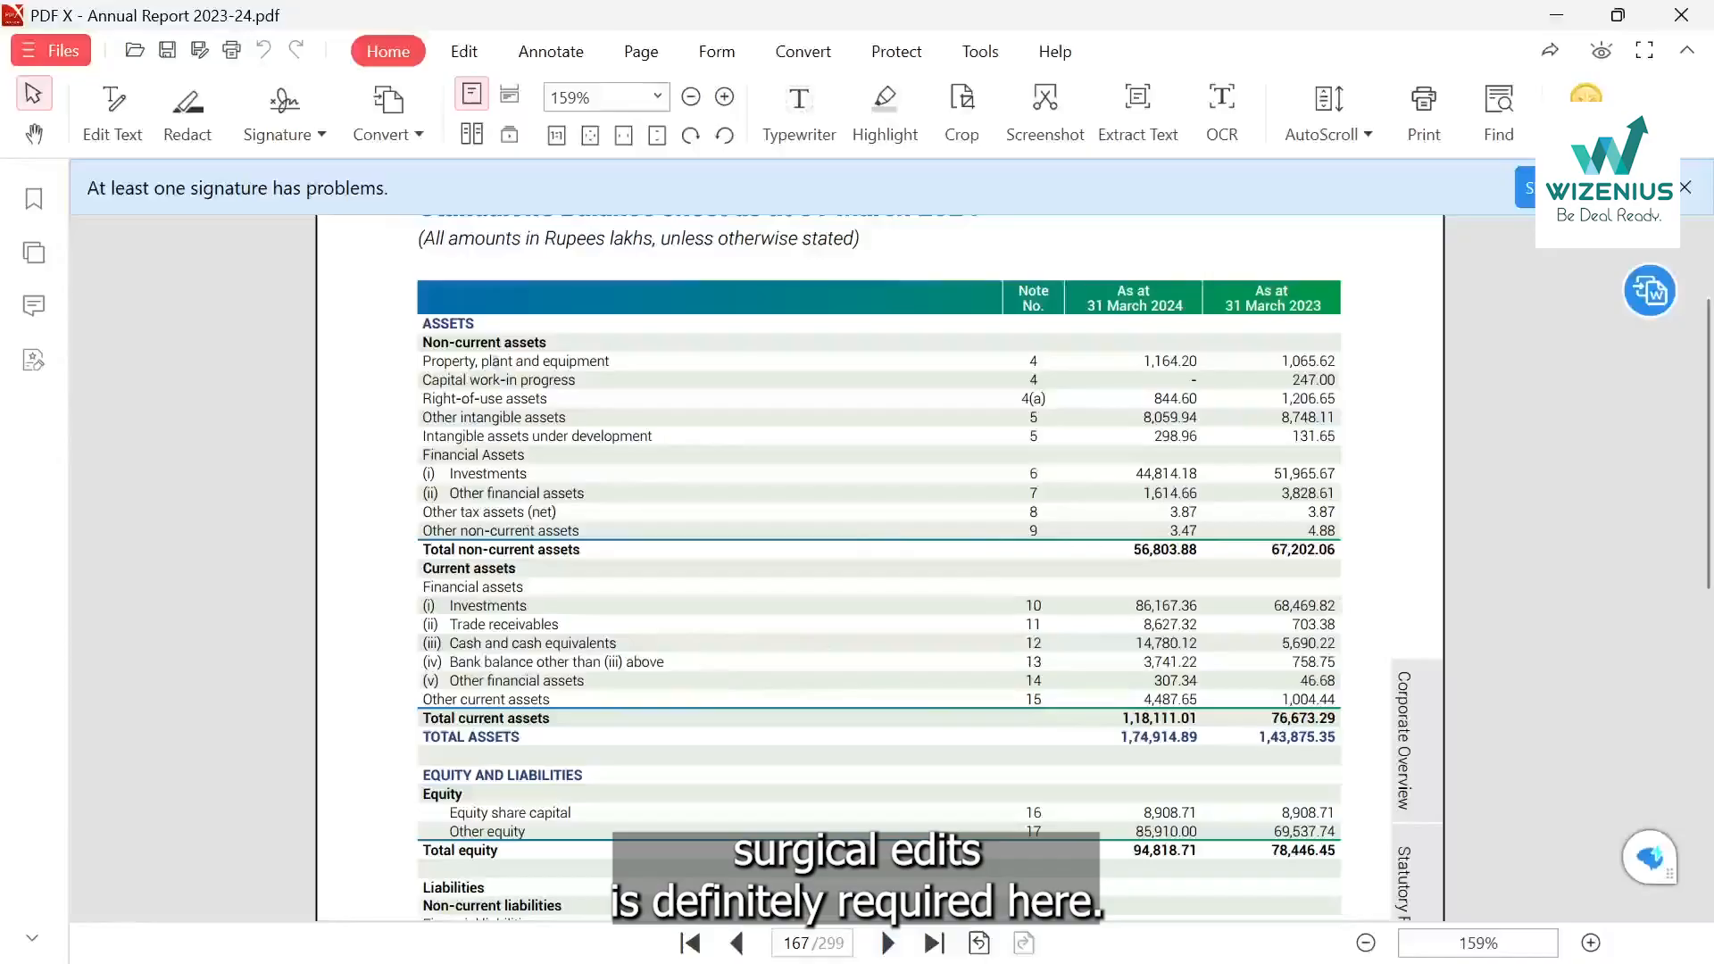
key("alt+Tab")
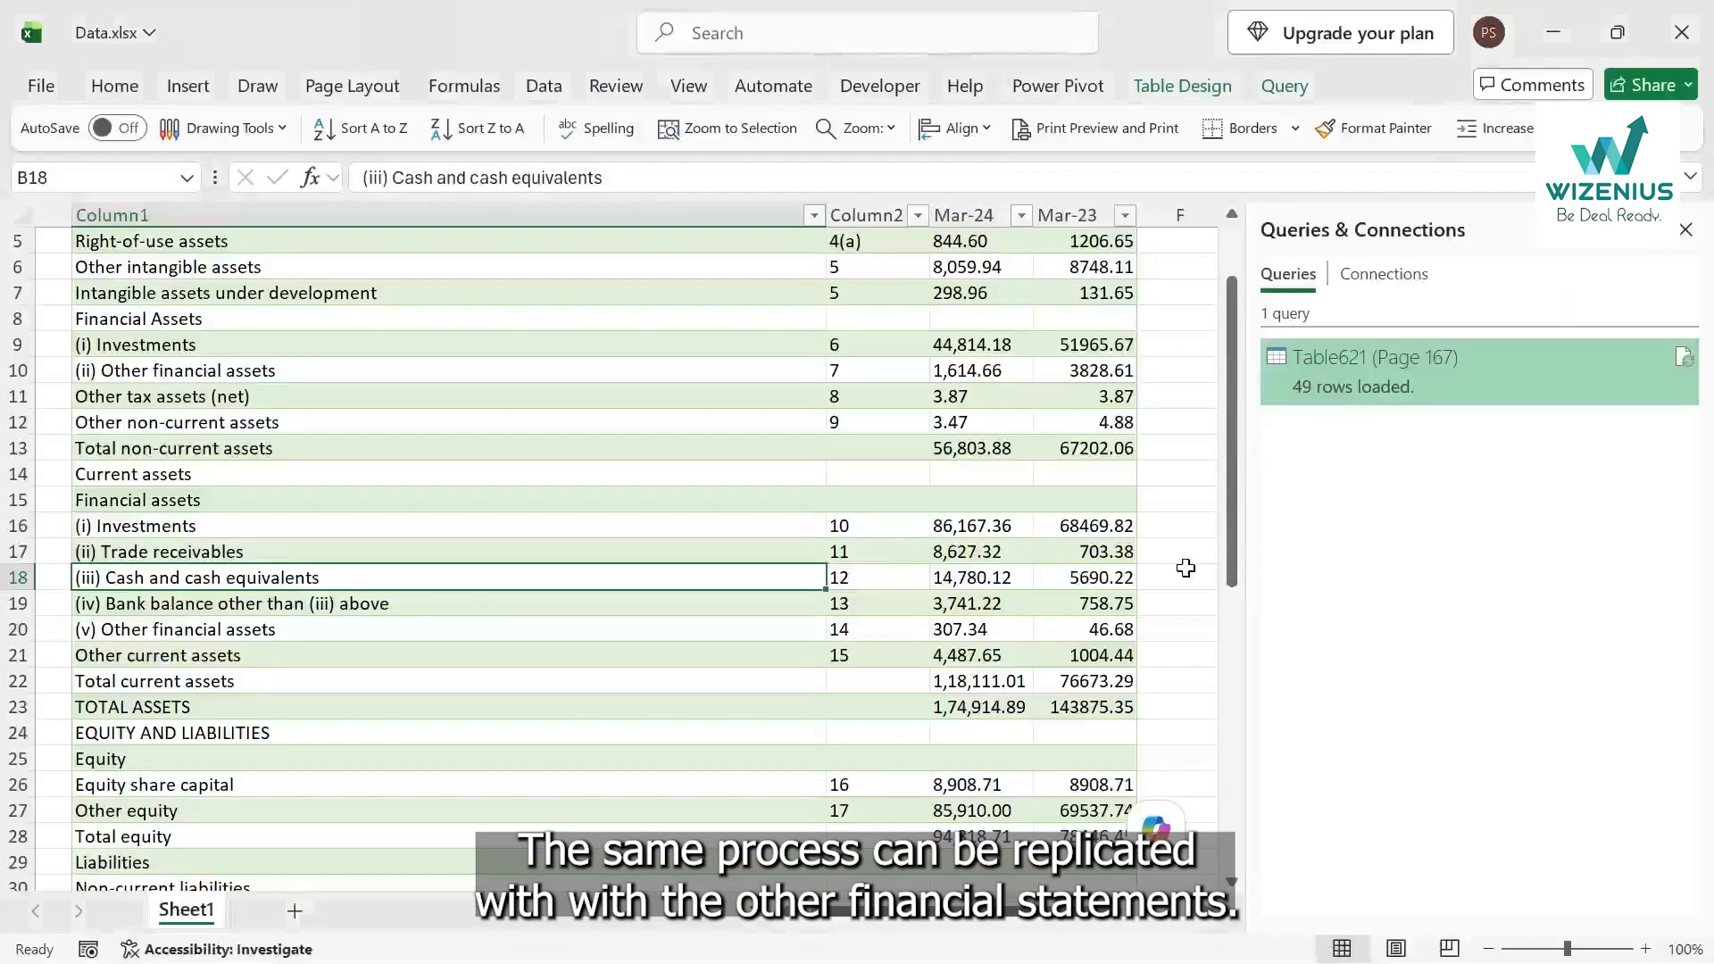
View the Standalone Statement of Profit and Loss on page 168 of the annual report PDF.
key("alt+Tab")
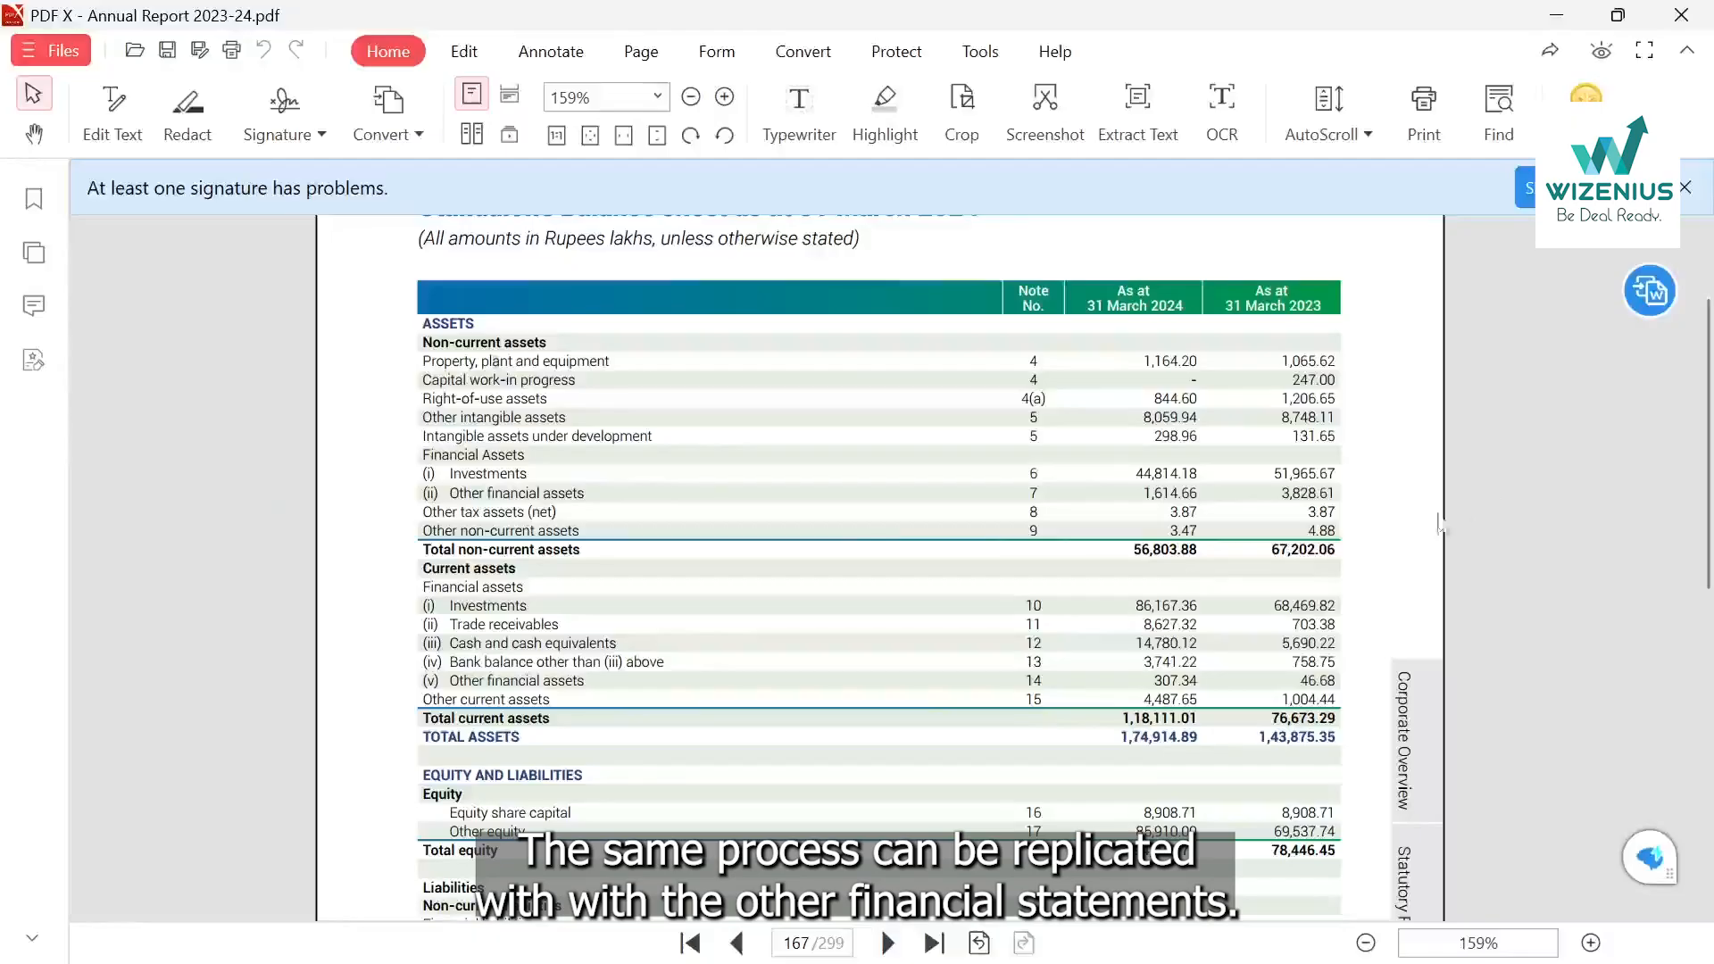
scroll(1258, 591, "down", 15)
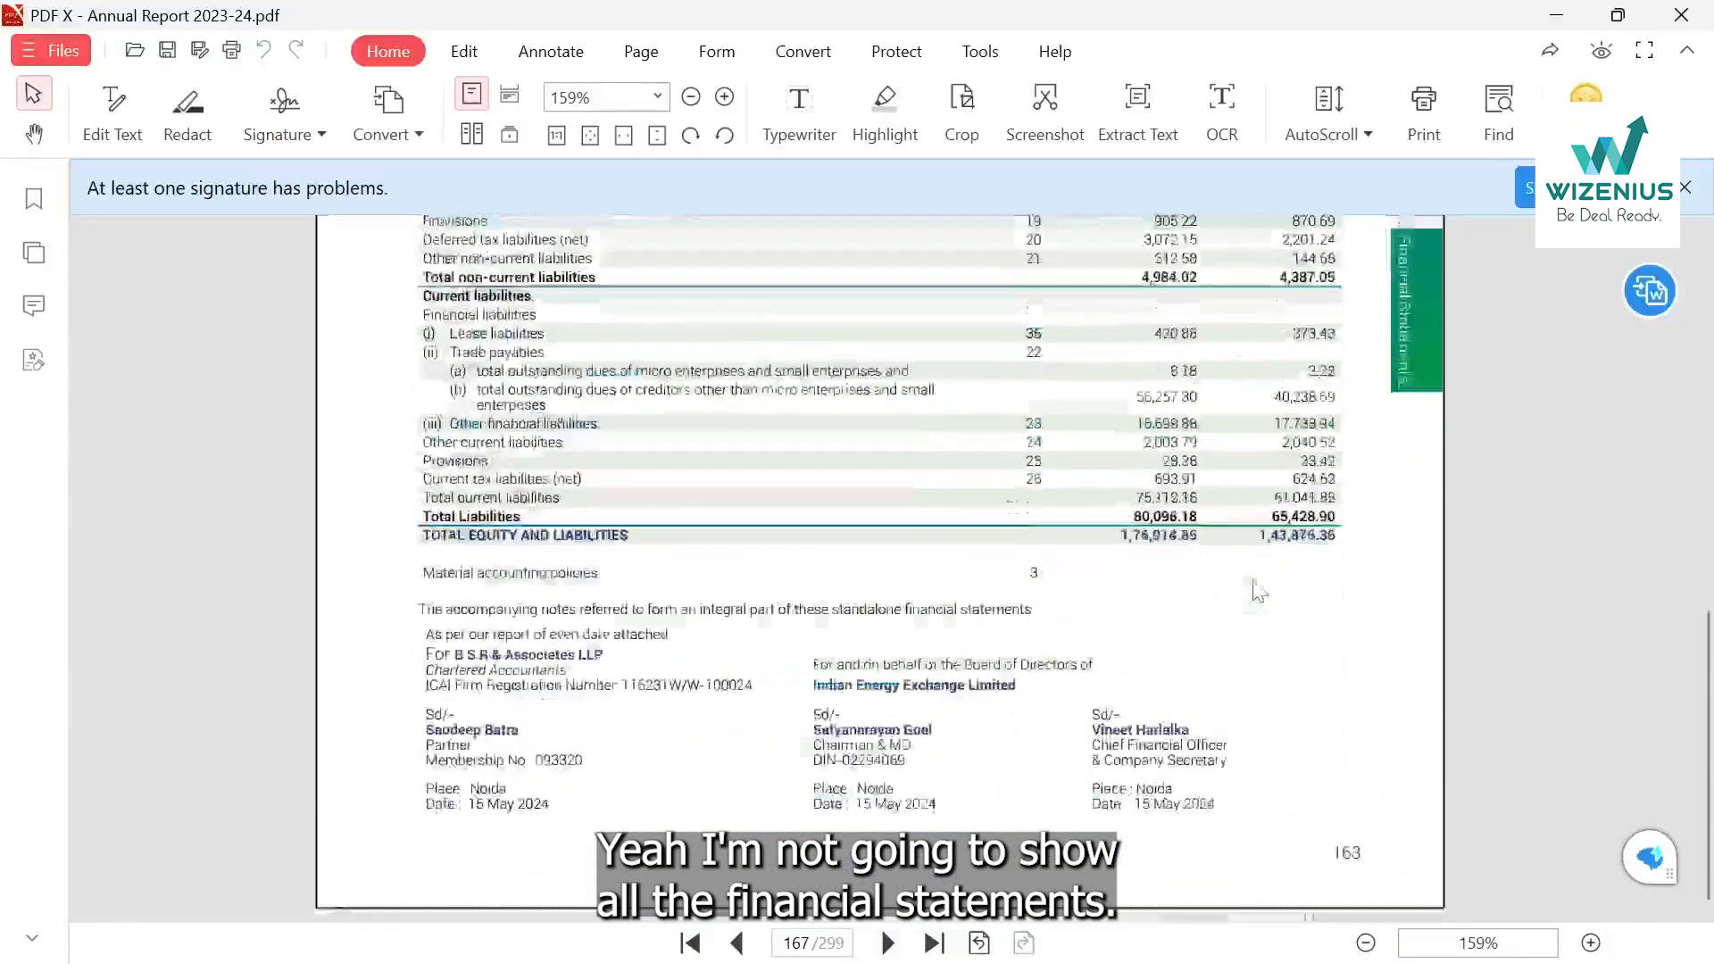
scroll(1018, 576, "up", 3)
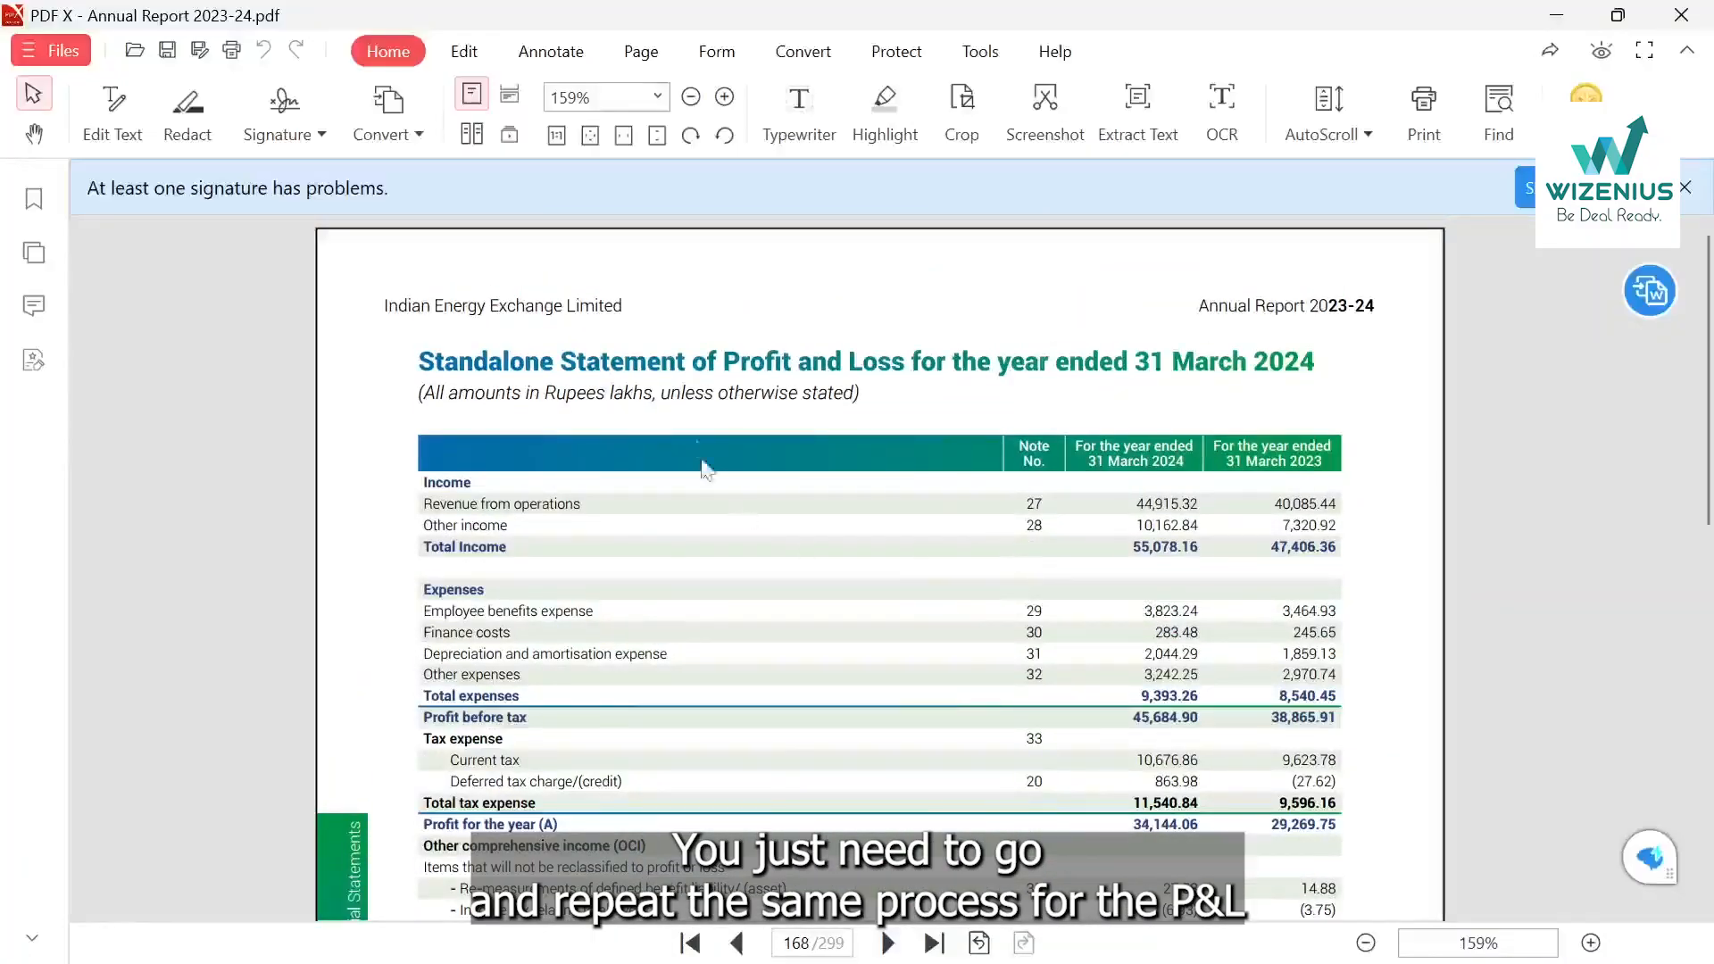
scroll(888, 589, "down", 3)
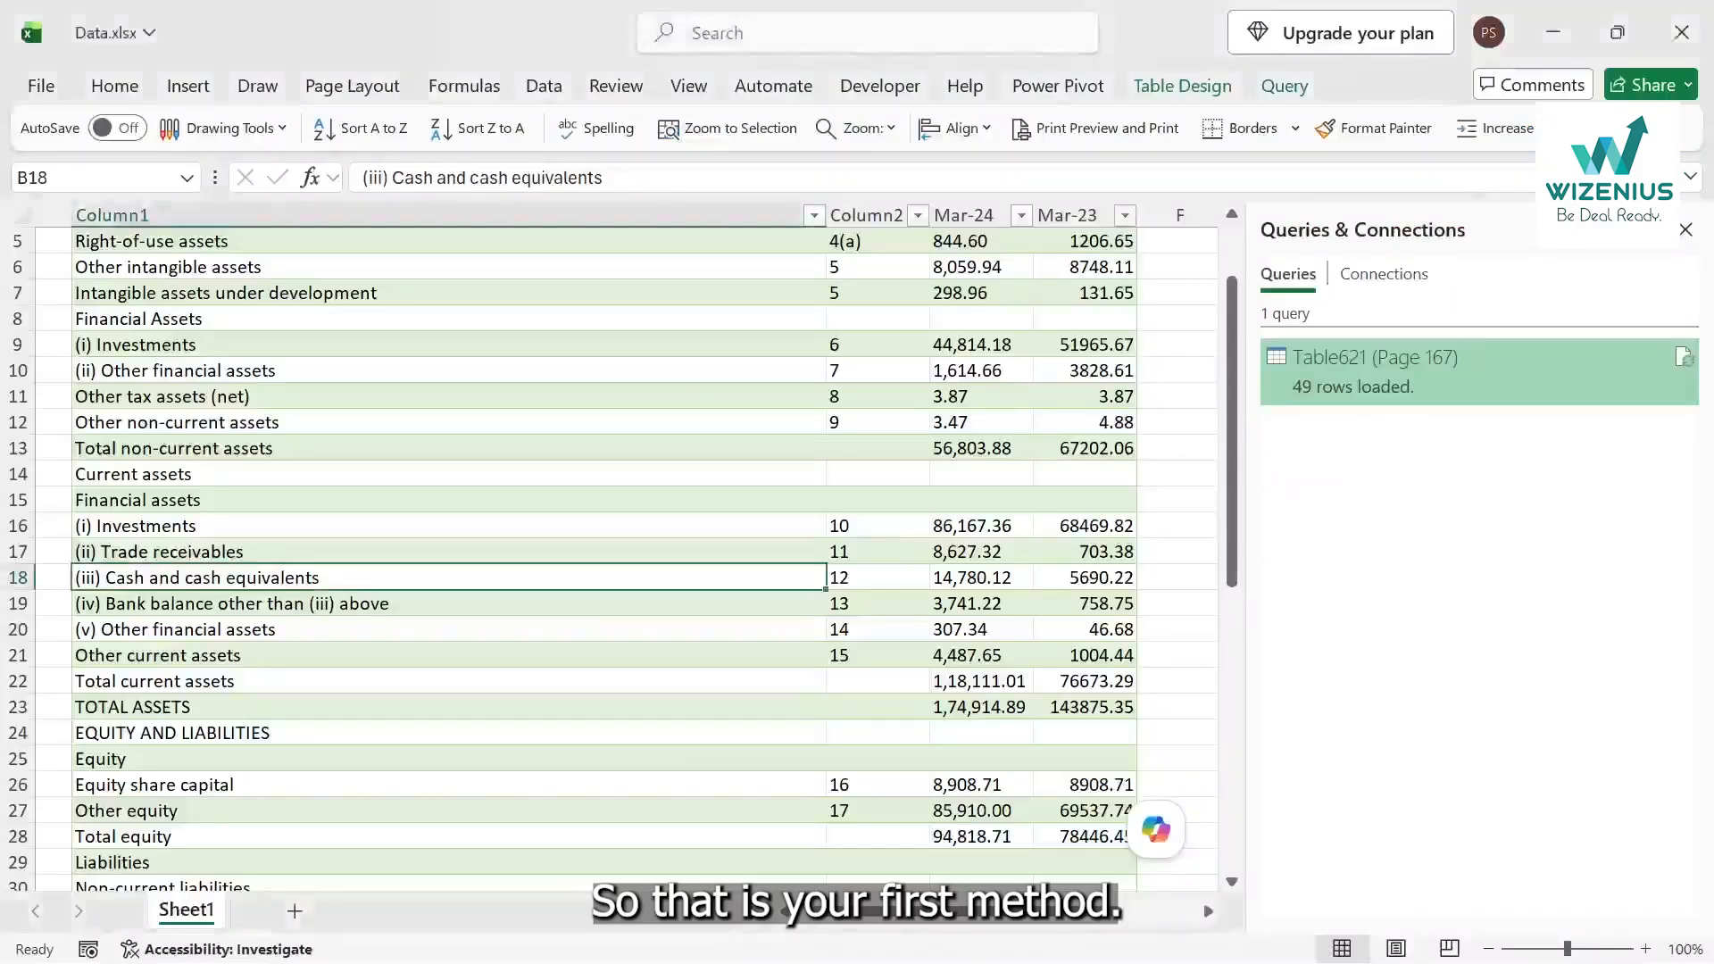
Switch to the OneNote lesson notes and highlight the text under "Best used for" in Method 1.
key("alt+Tab")
key("alt+Tab")
key("alt+Tab")
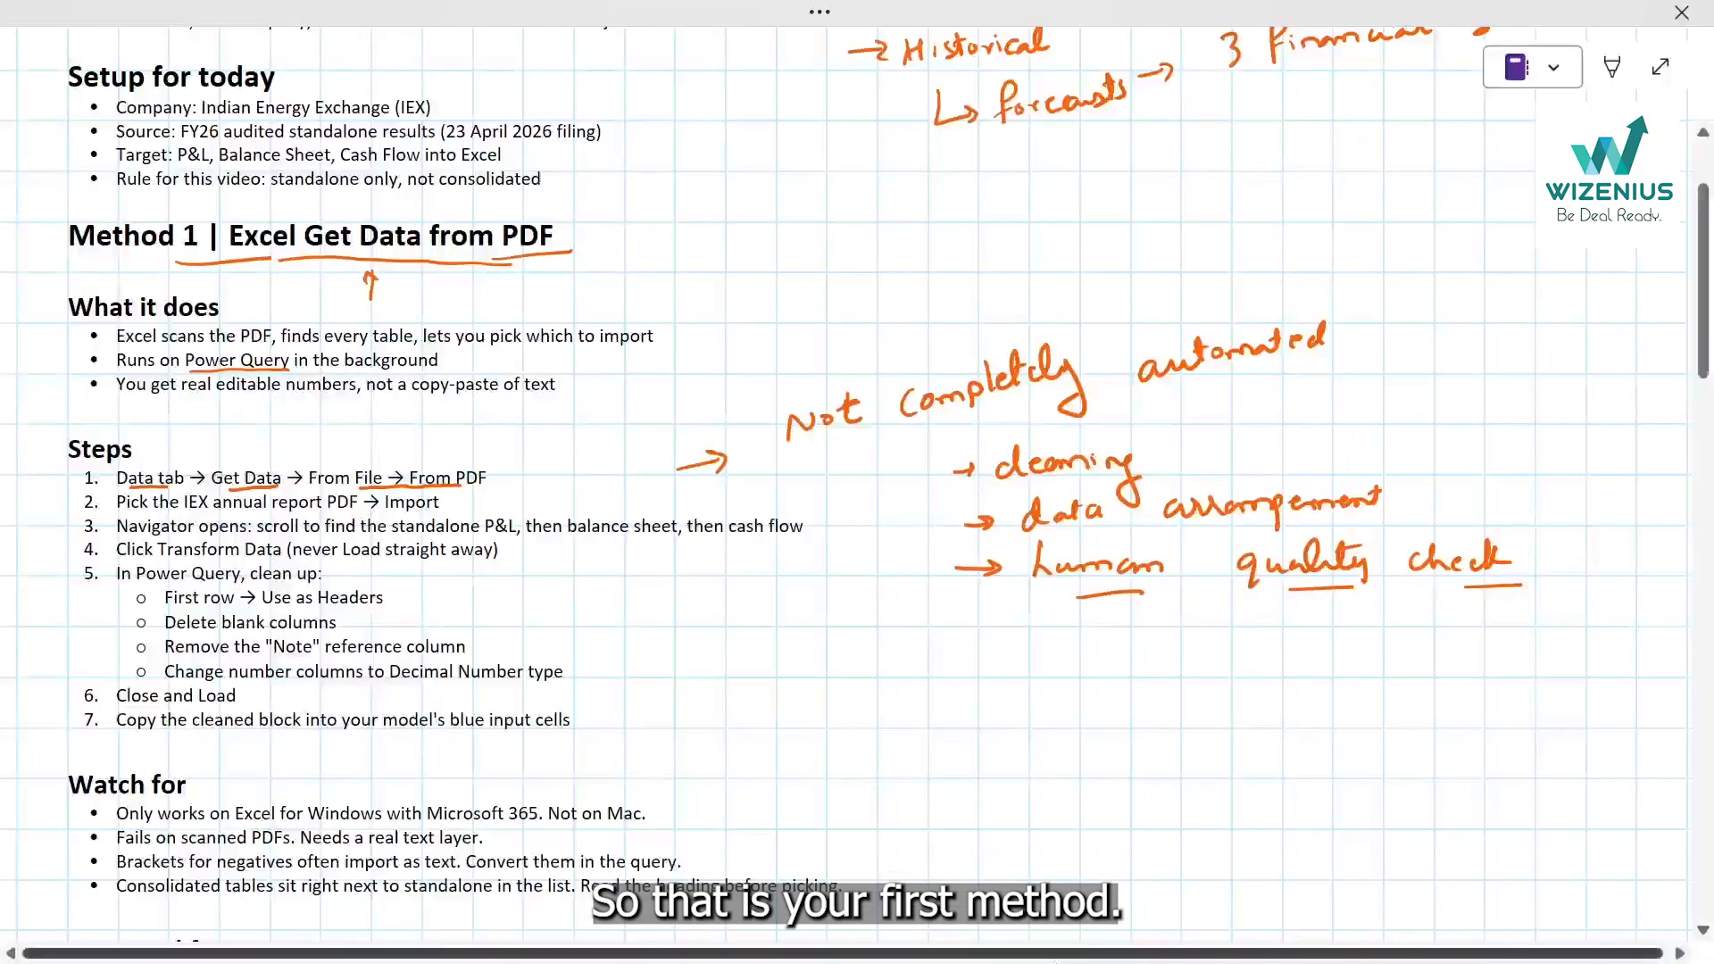
scroll(857, 491, "down", 5)
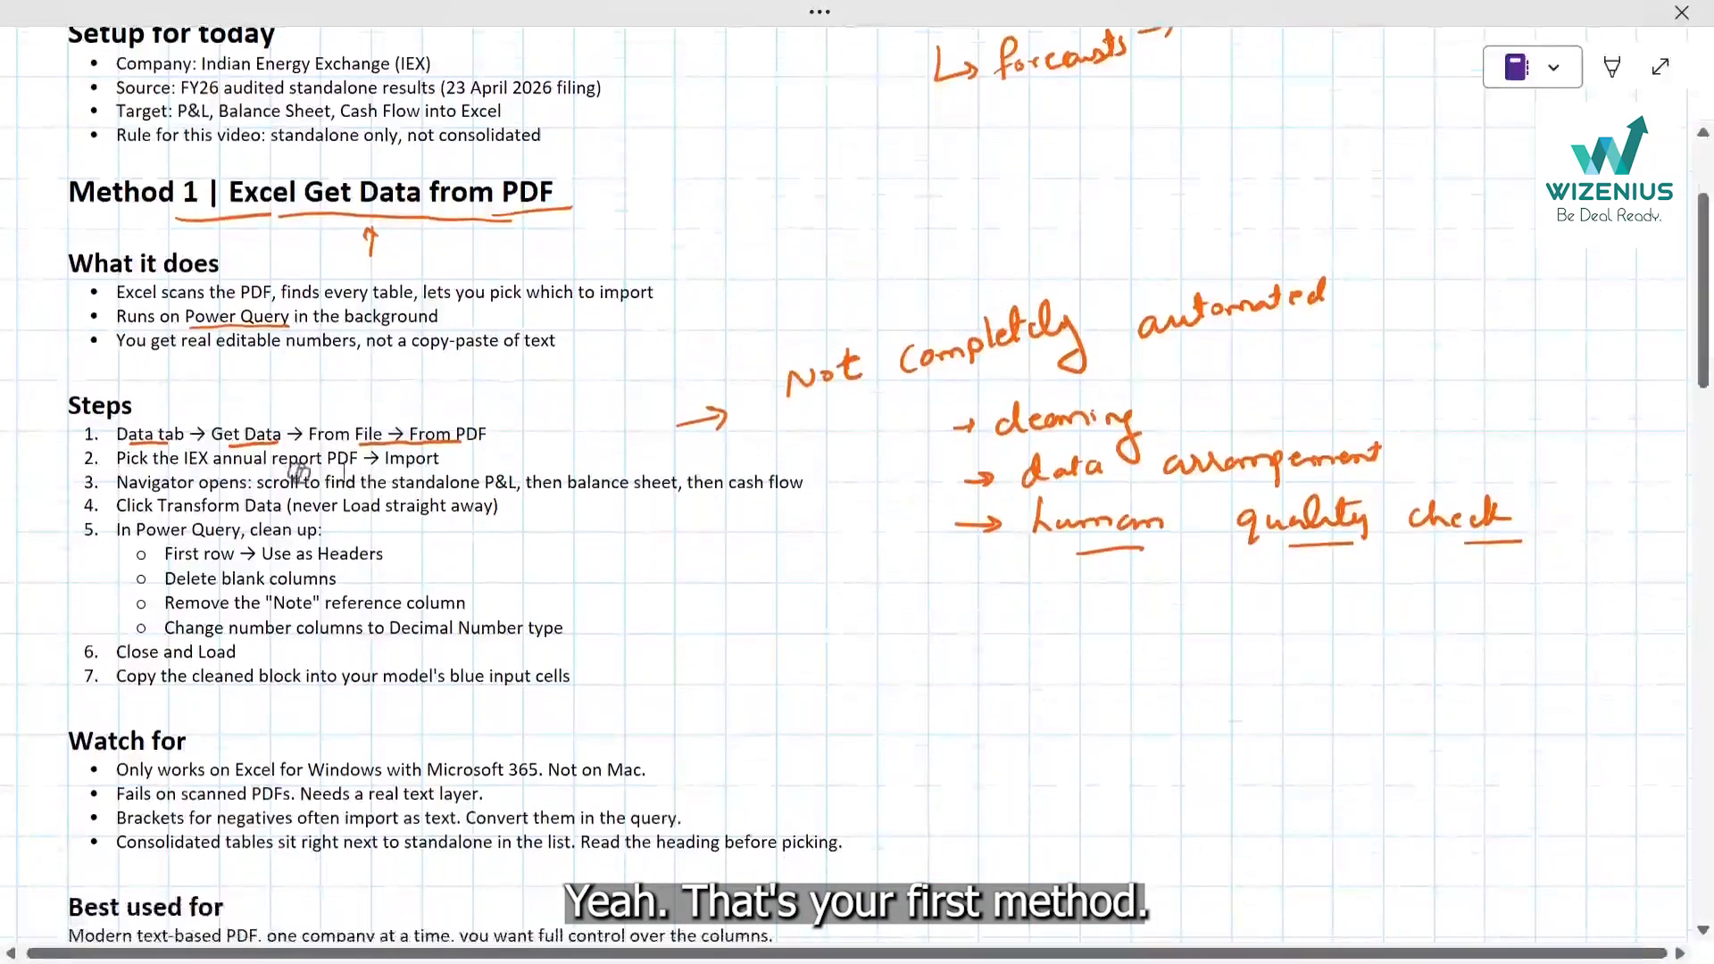
scroll(298, 292, "down", 2)
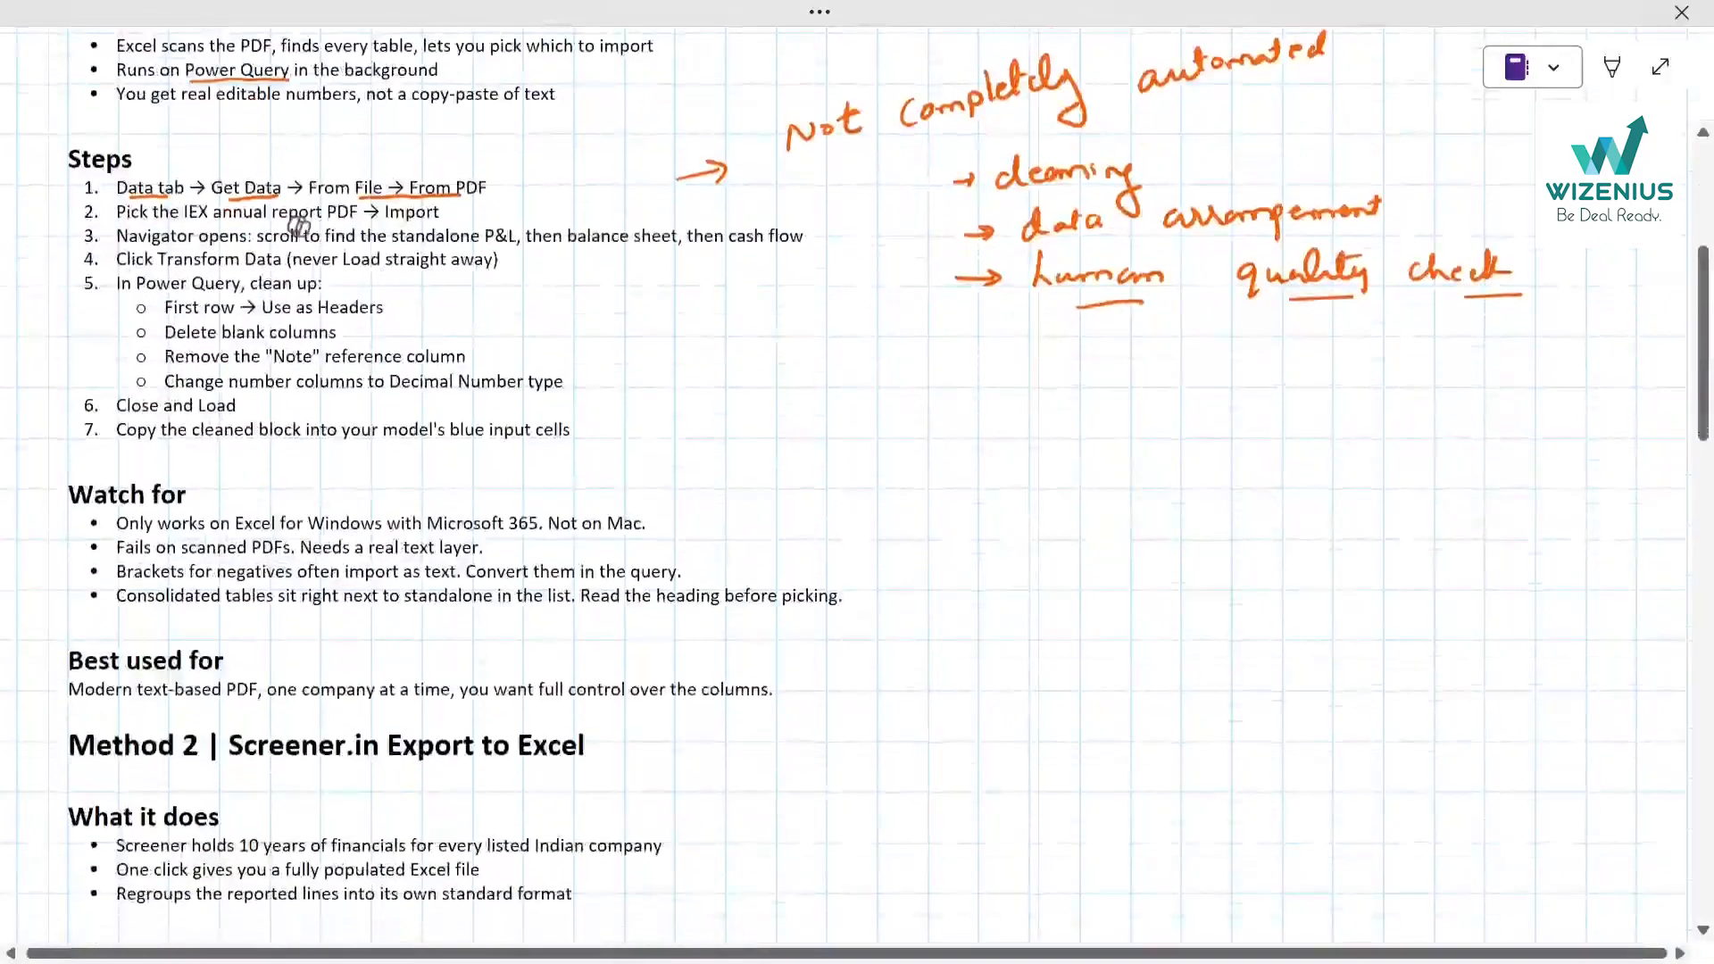
triple_click(248, 692)
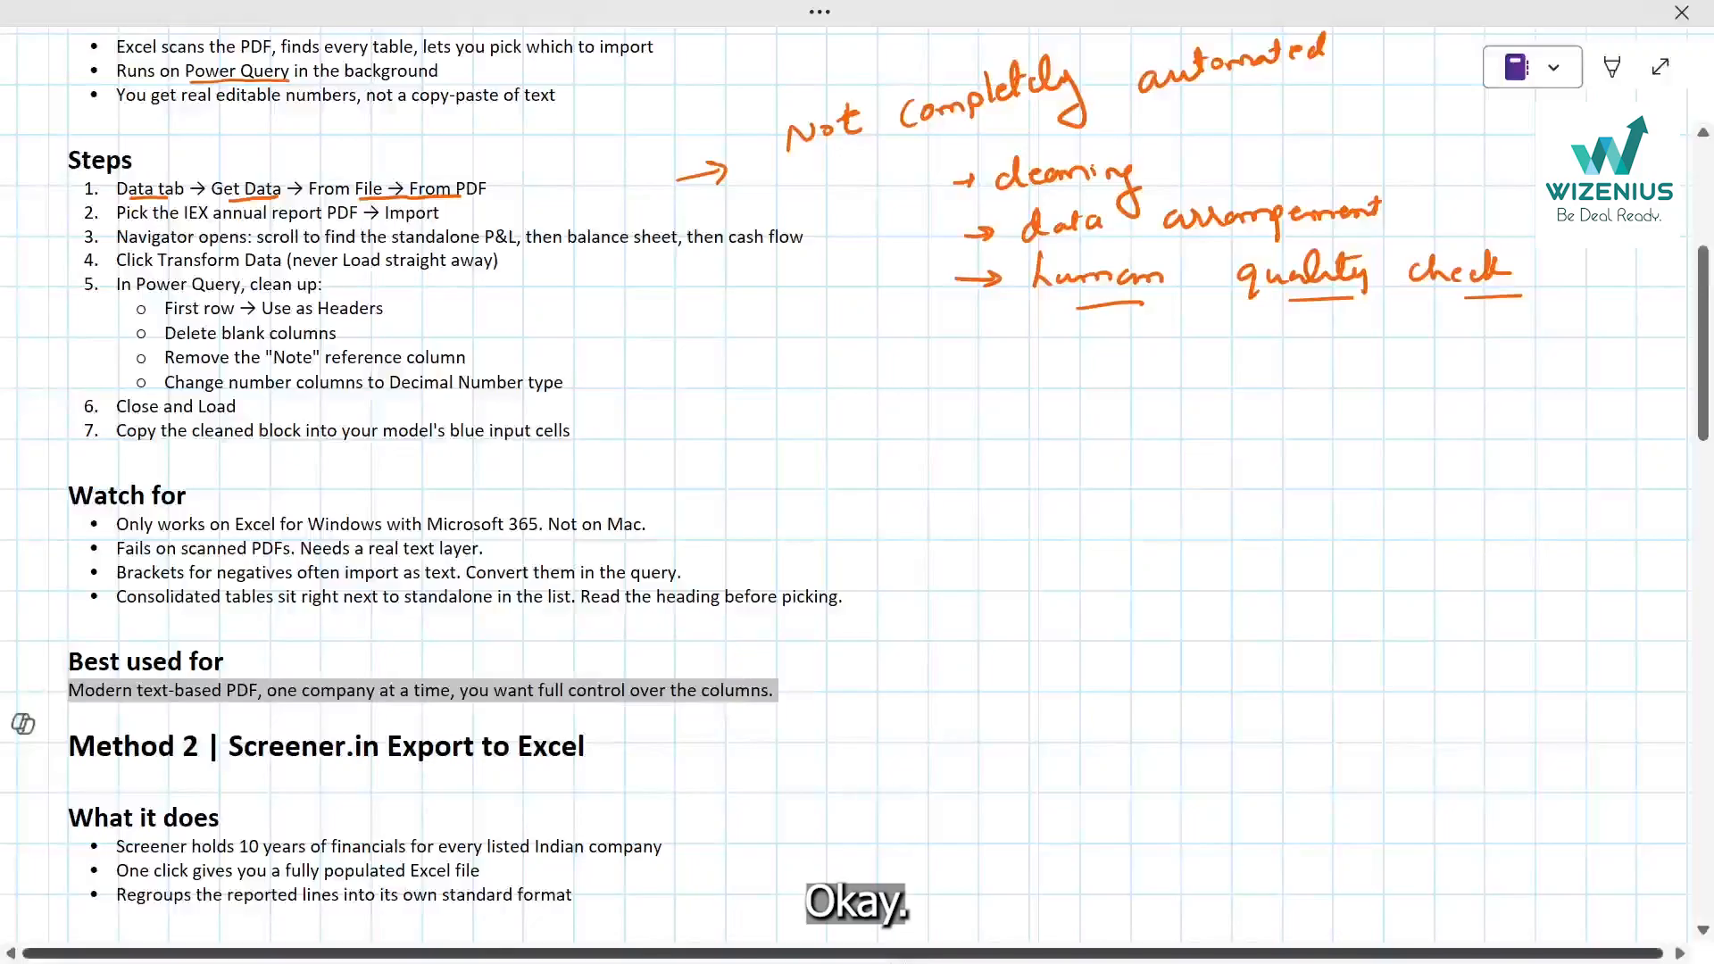
Switch back to Annual Report 2023-24.pdf and examine the text and table layout of the auditor's report and statutory report pages.
key("alt+Tab")
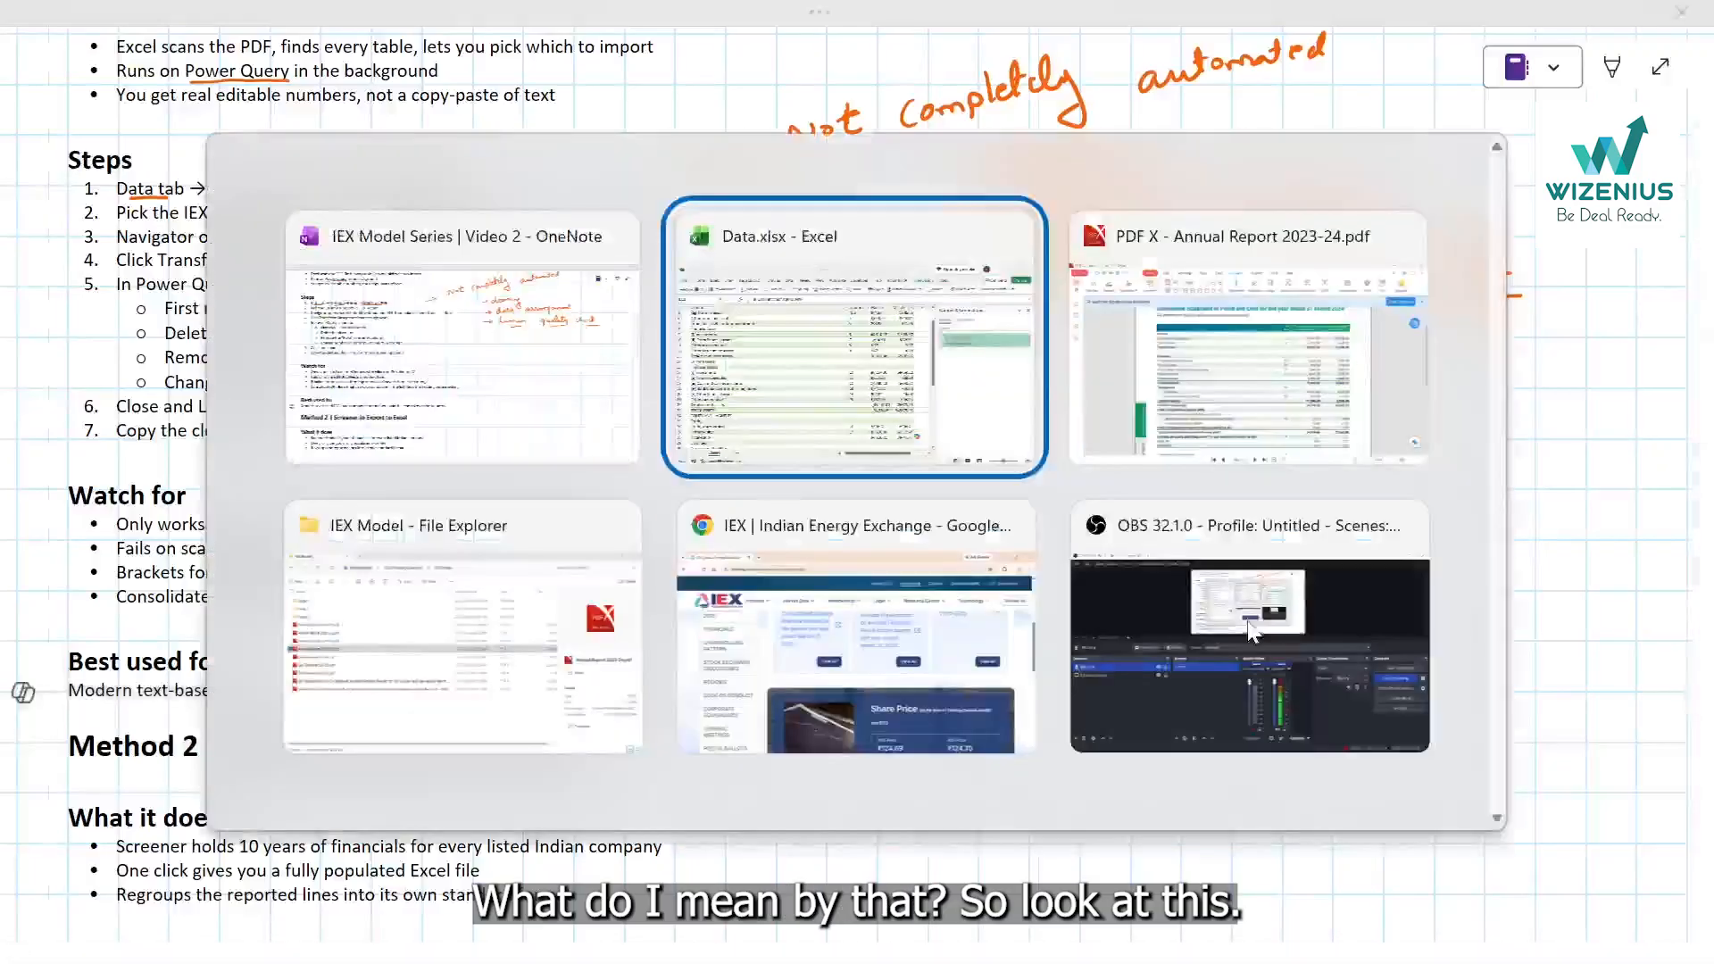
key("alt+Down")
key("alt+Left")
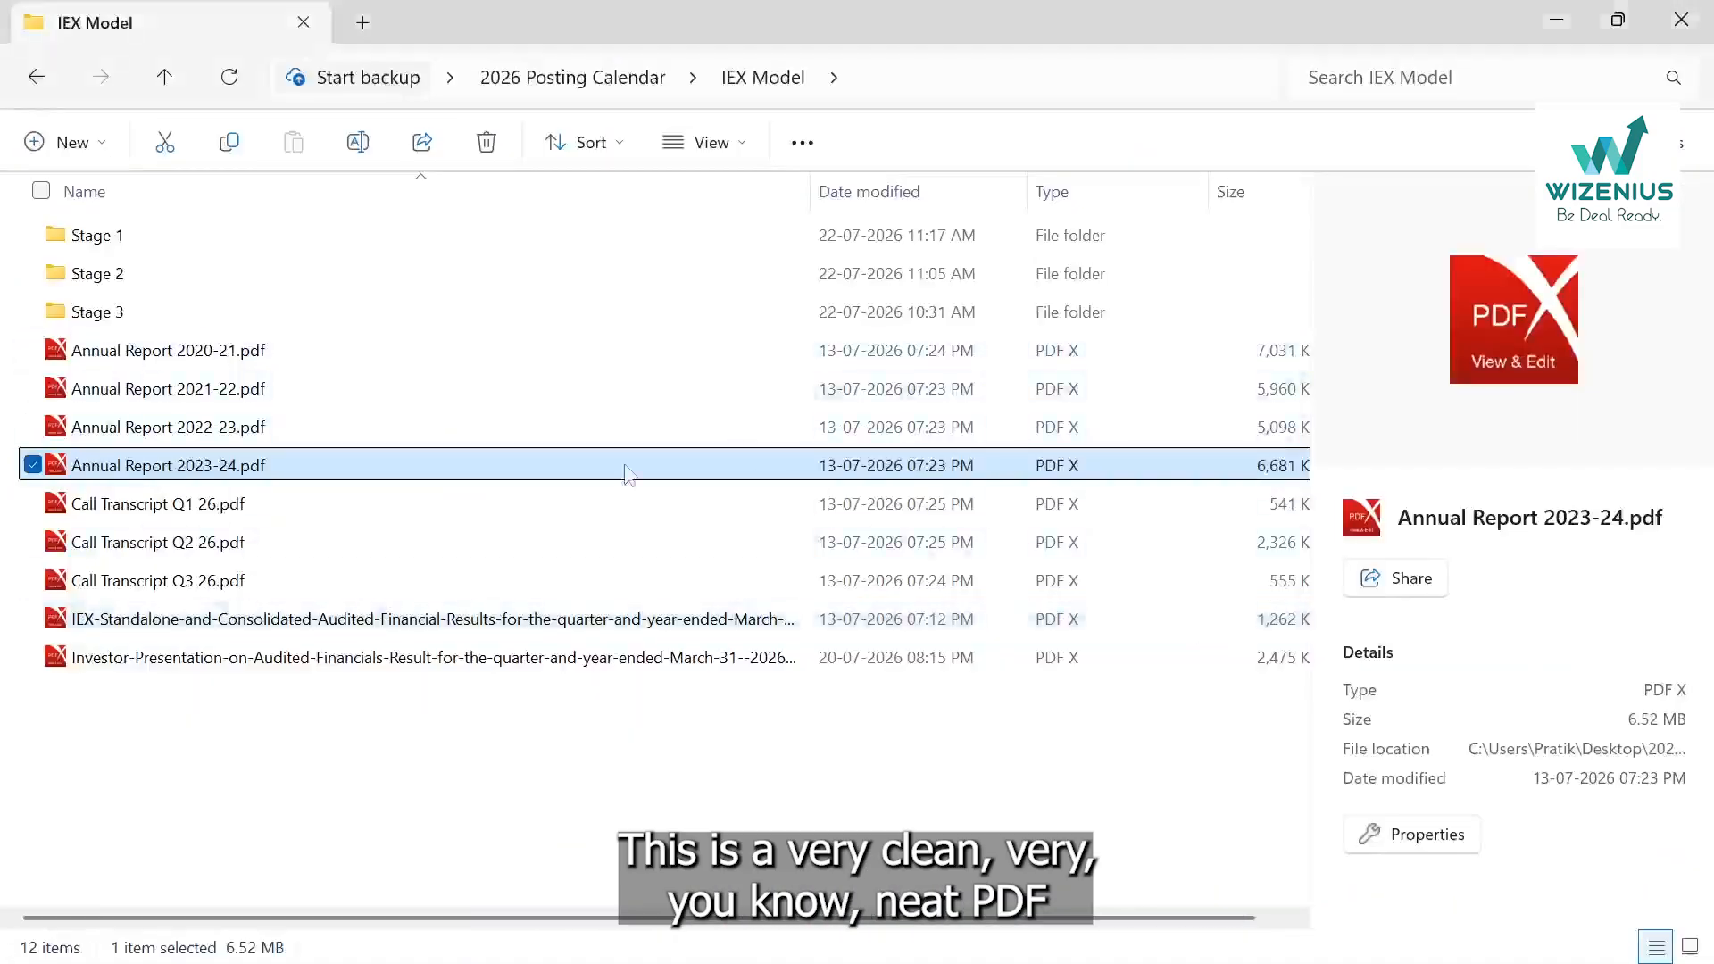
left_click(1102, 955)
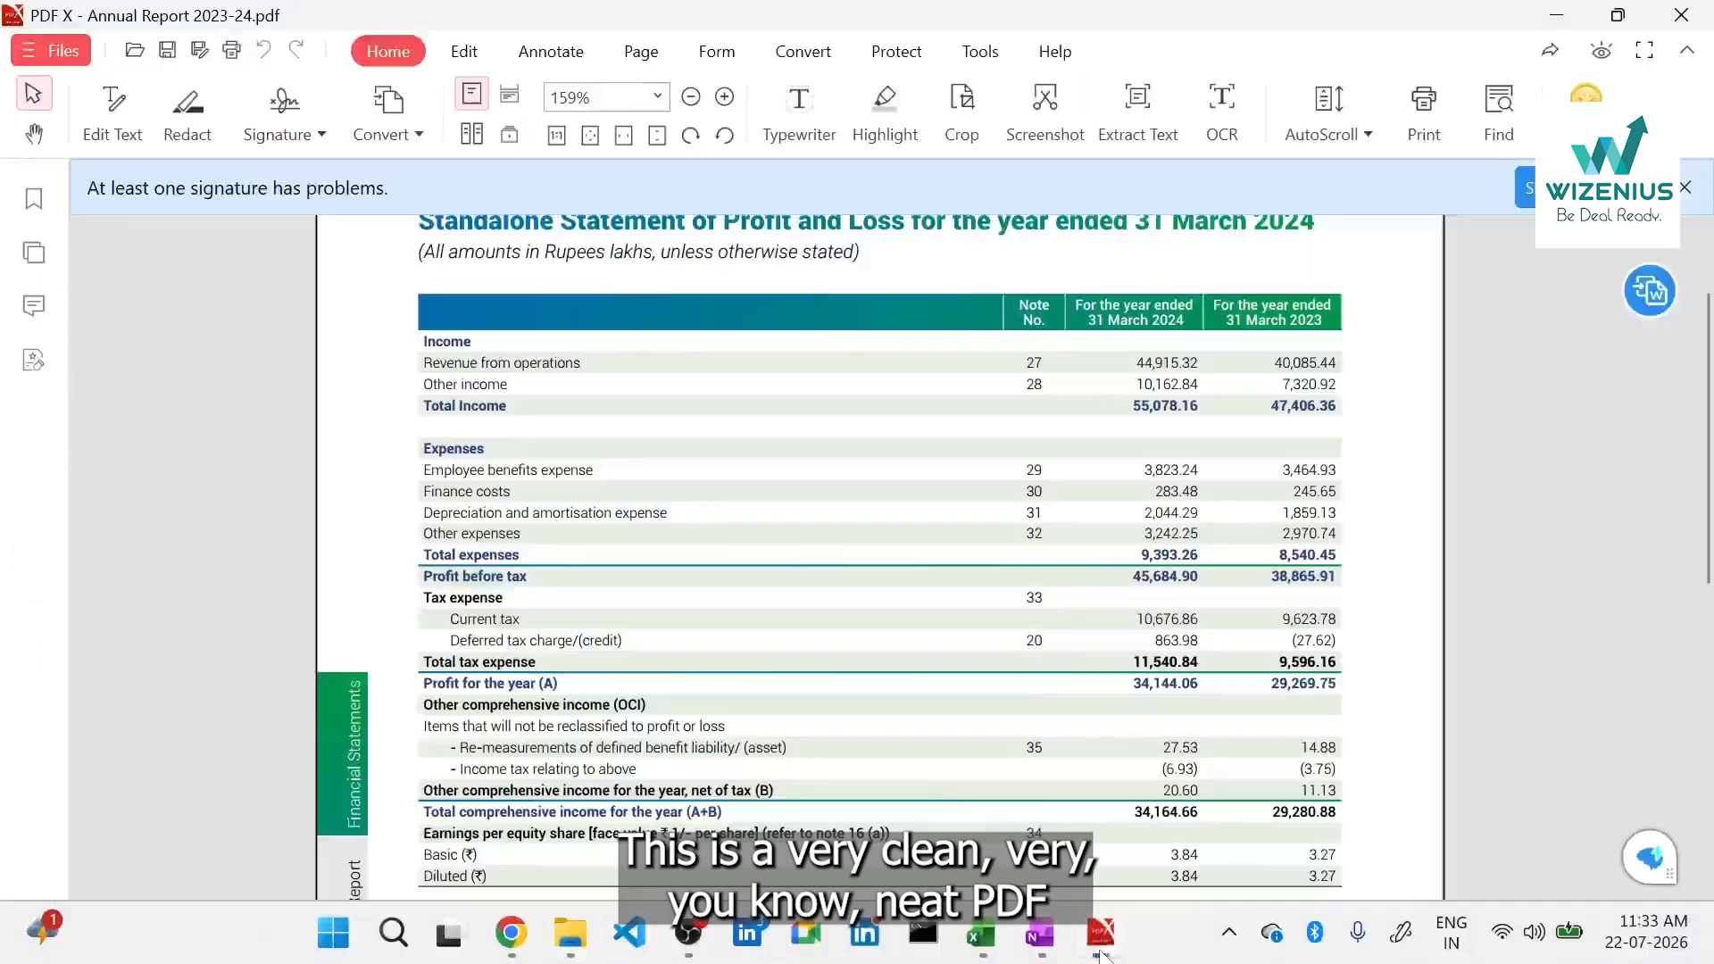
scroll(997, 460, "up", 5)
scroll(997, 459, "up", 15)
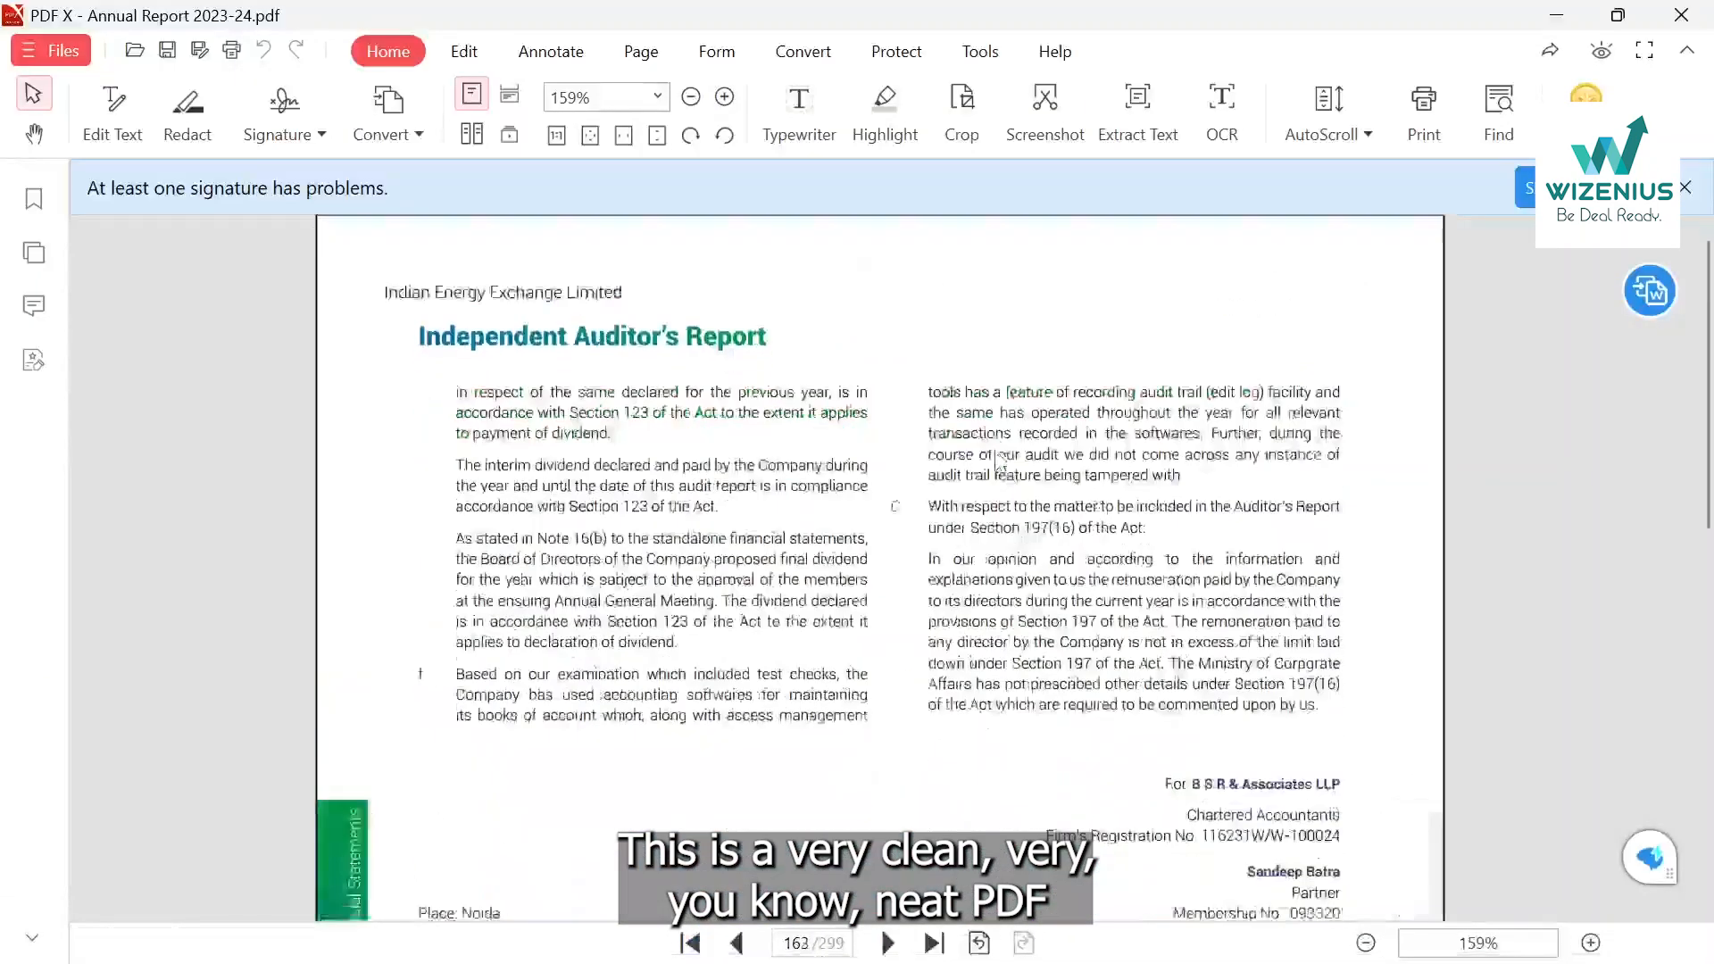
scroll(997, 460, "up", 15)
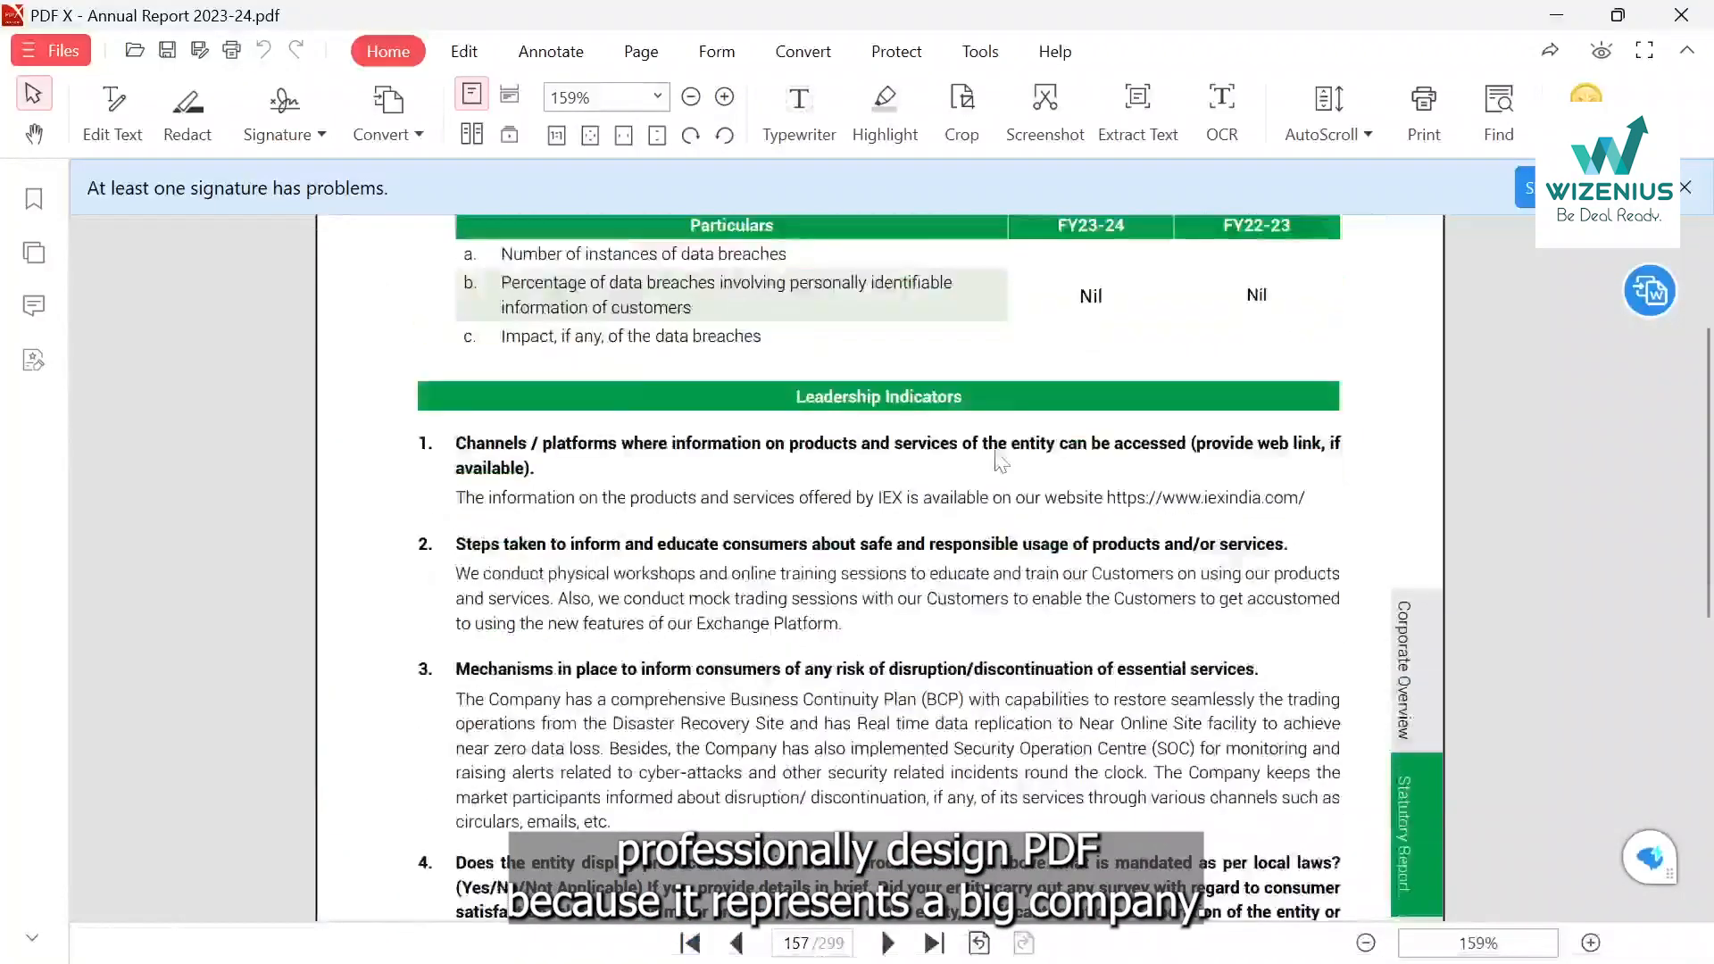
scroll(996, 460, "up", 15)
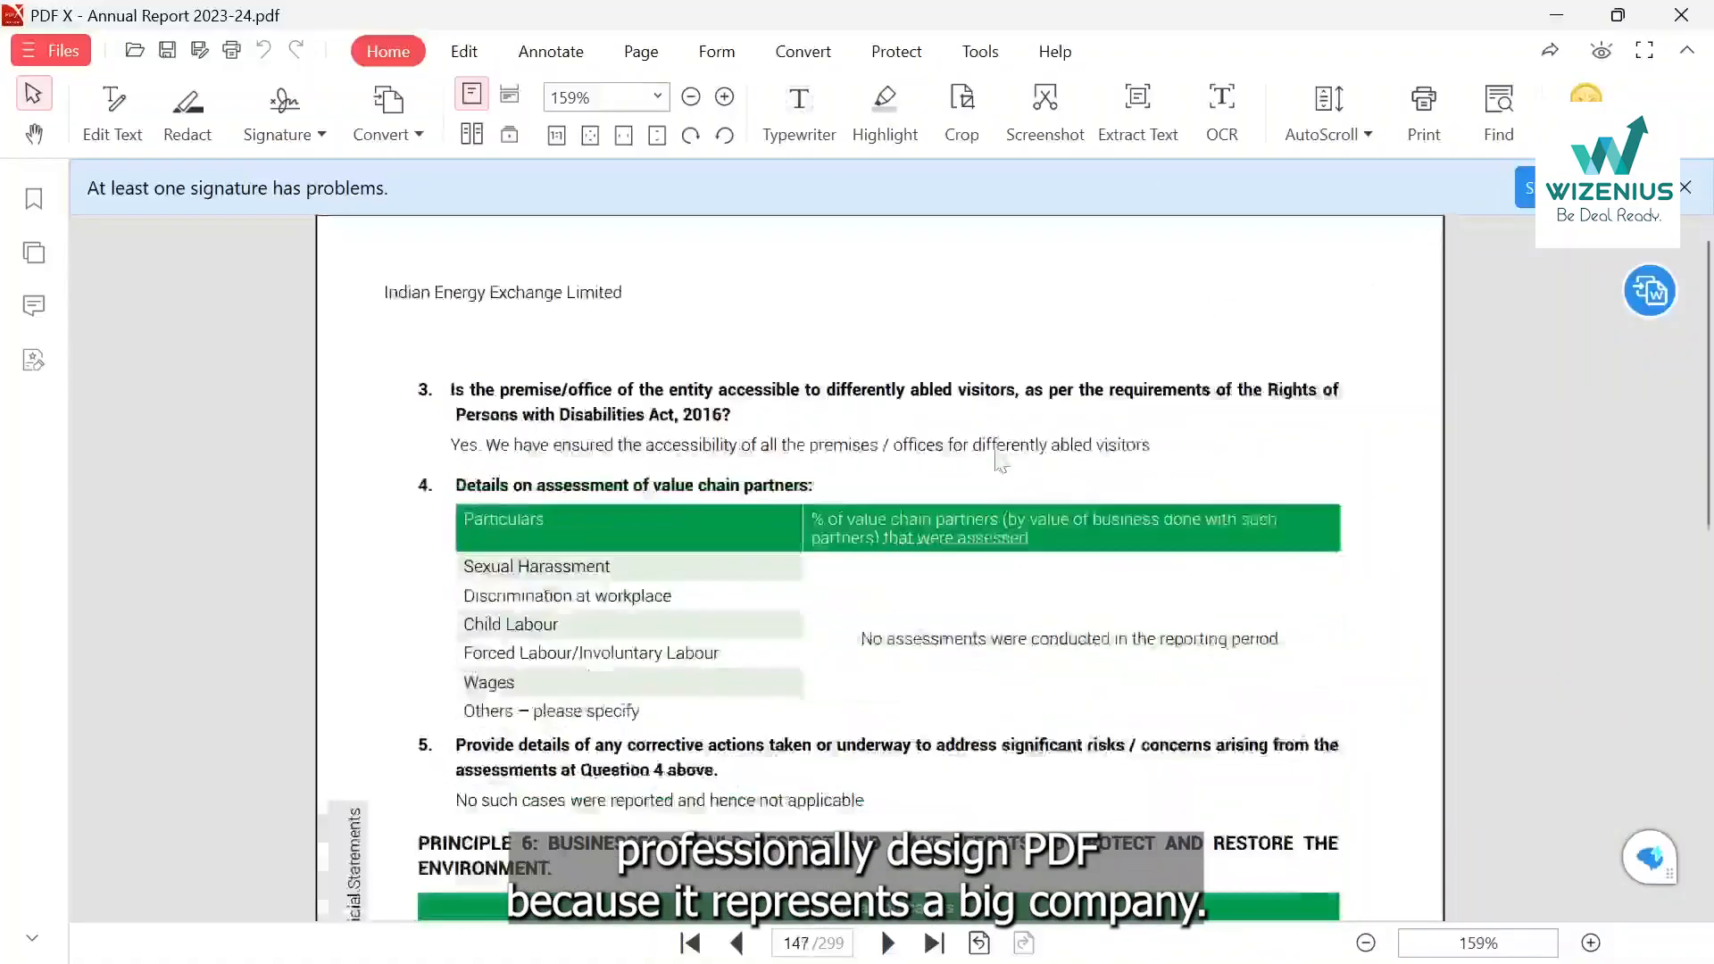
scroll(996, 456, "down", 10)
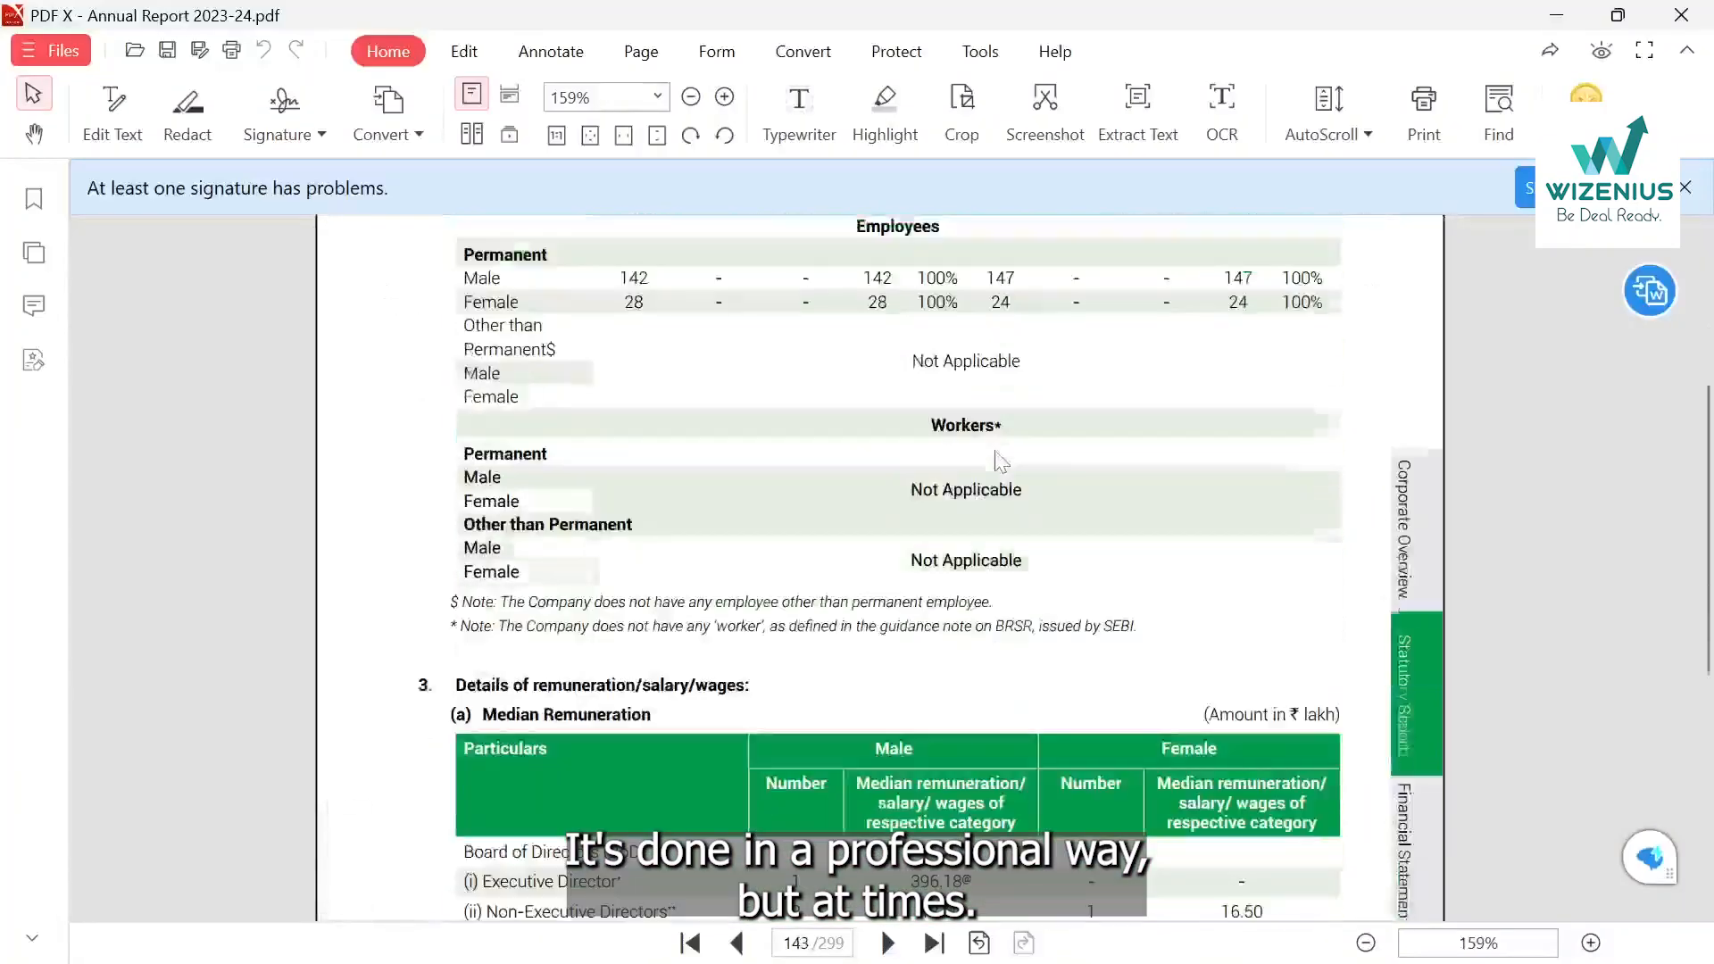
scroll(1000, 461, "down", 10)
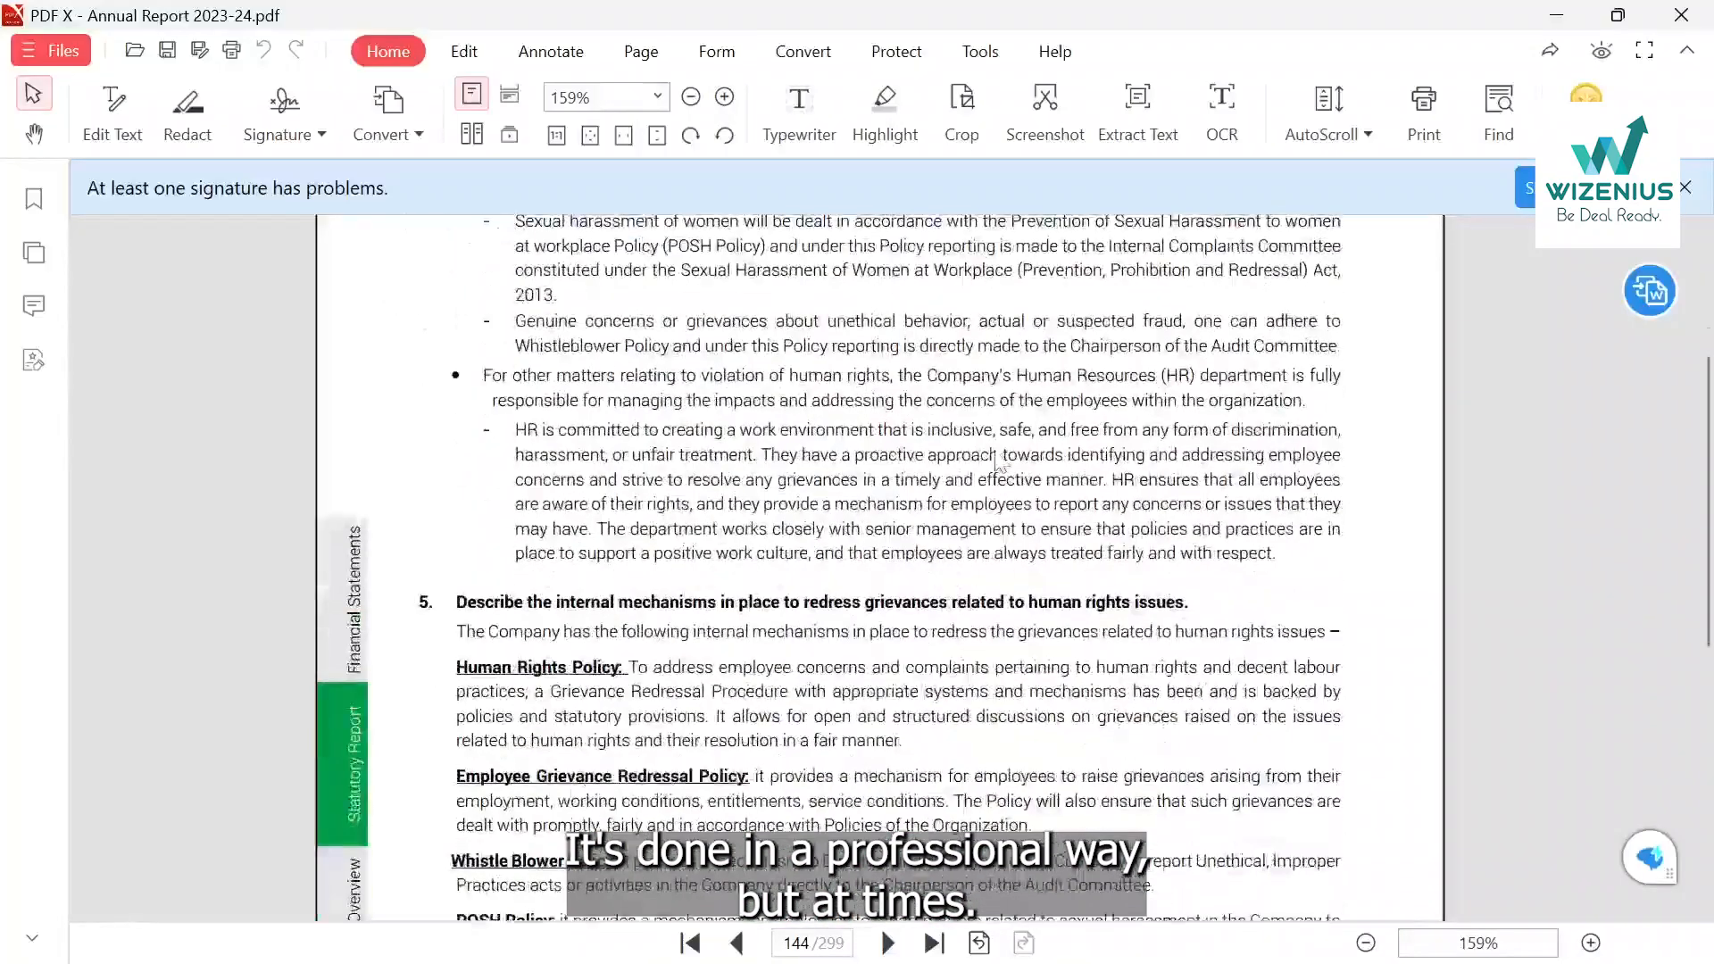
scroll(1000, 462, "down", 4)
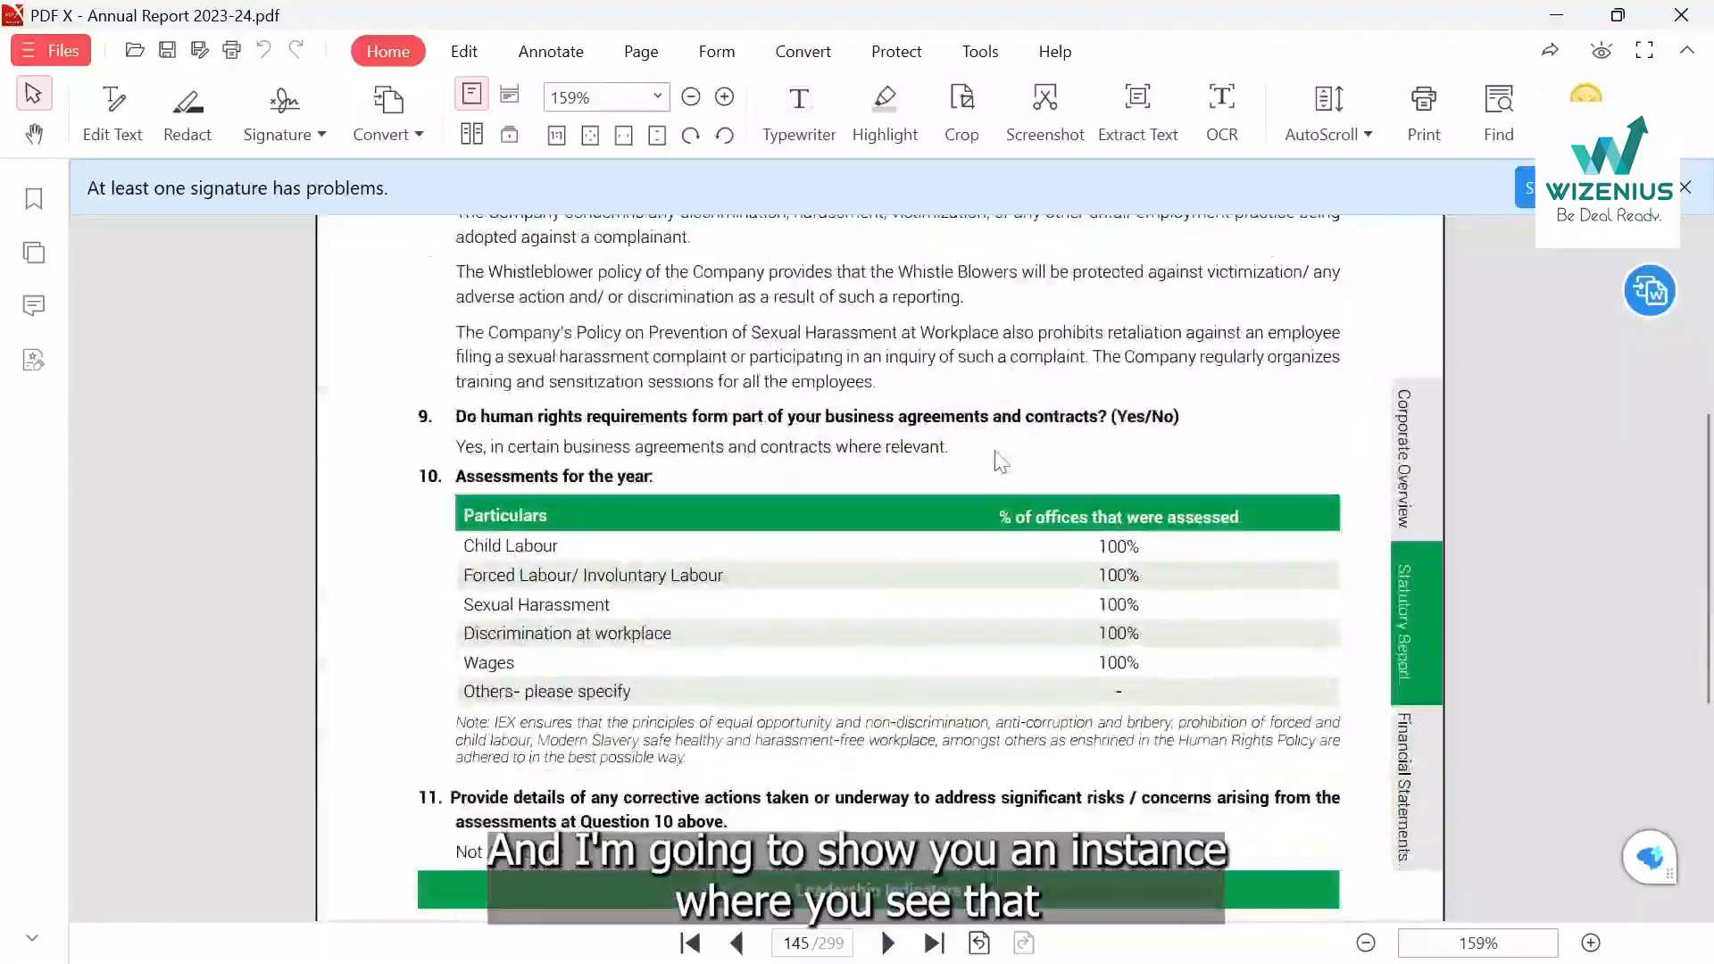
scroll(1001, 461, "down", 2)
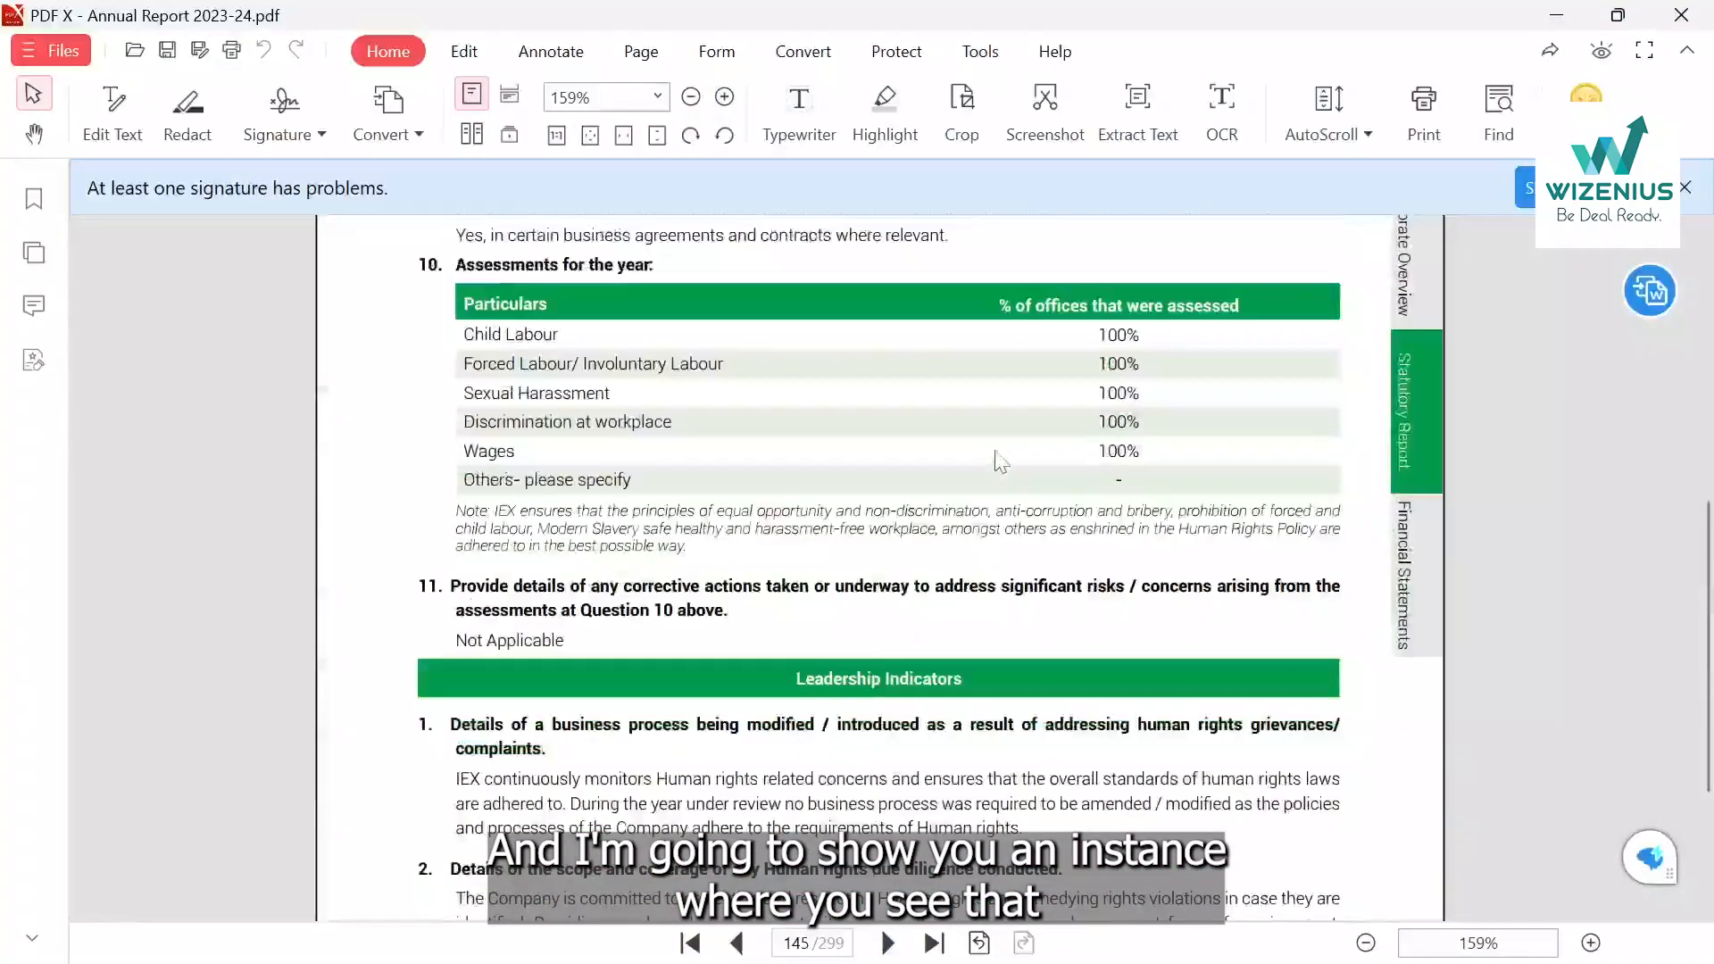
scroll(999, 462, "down", 3)
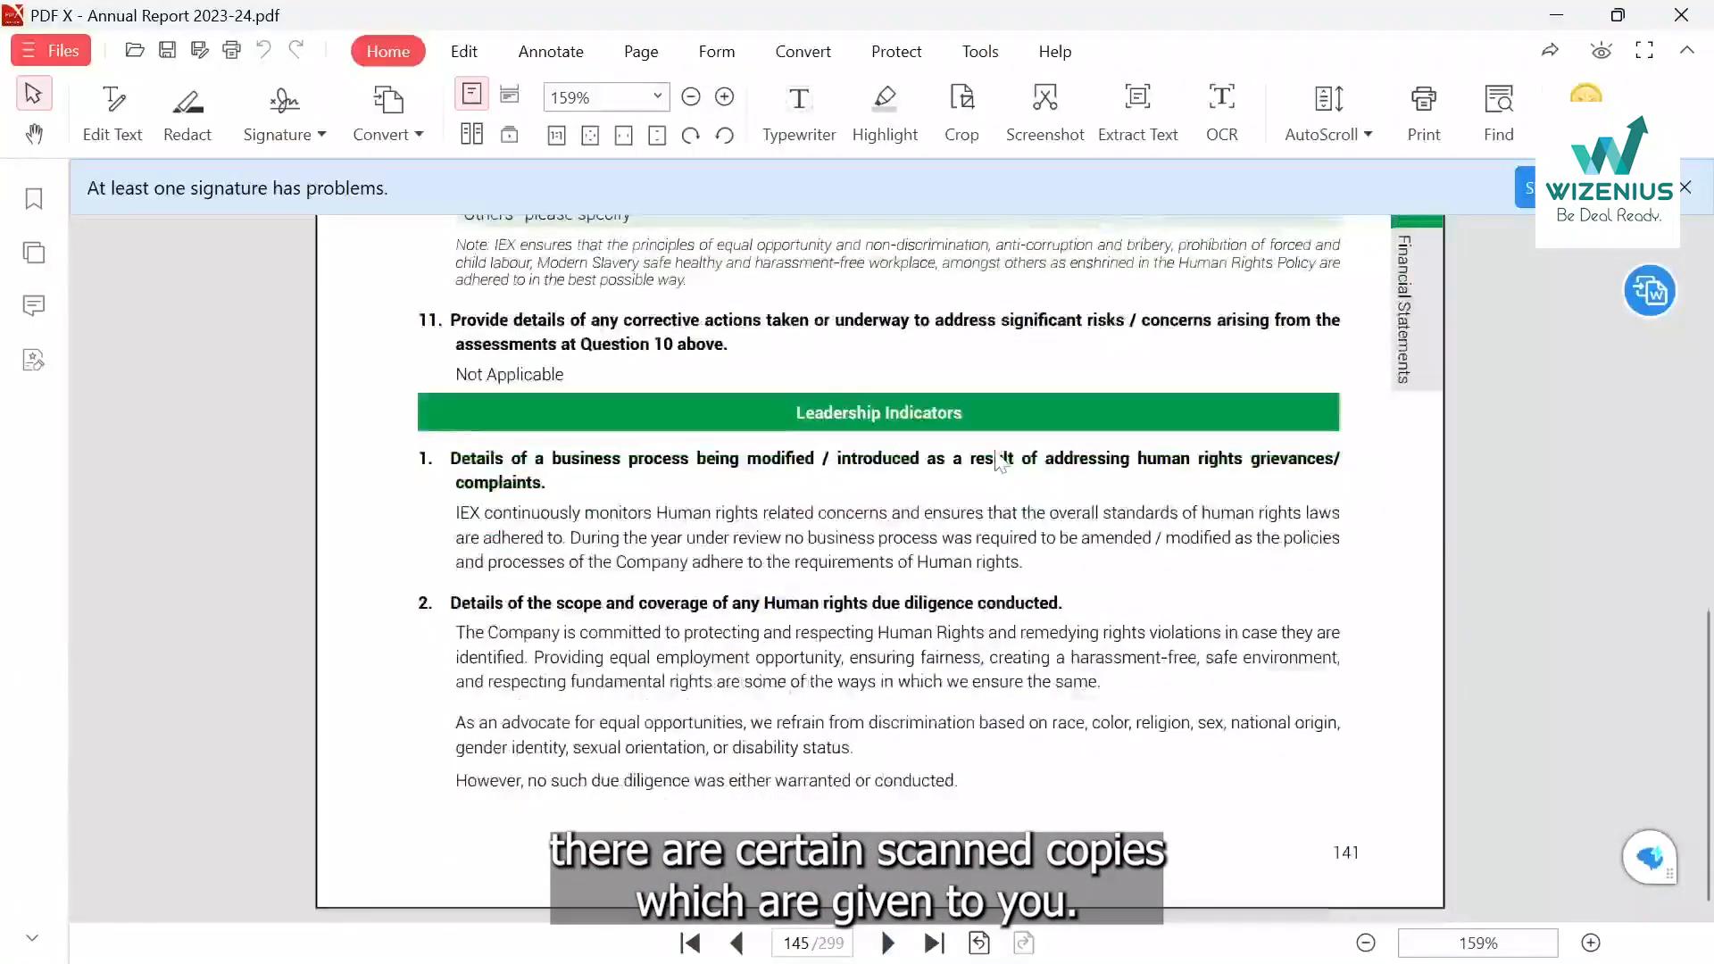
Select the text of items 7 and 8, from the complaints heading through the whistleblower policy paragraphs, on page 145 of the annual report.
scroll(1000, 461, "down", 12)
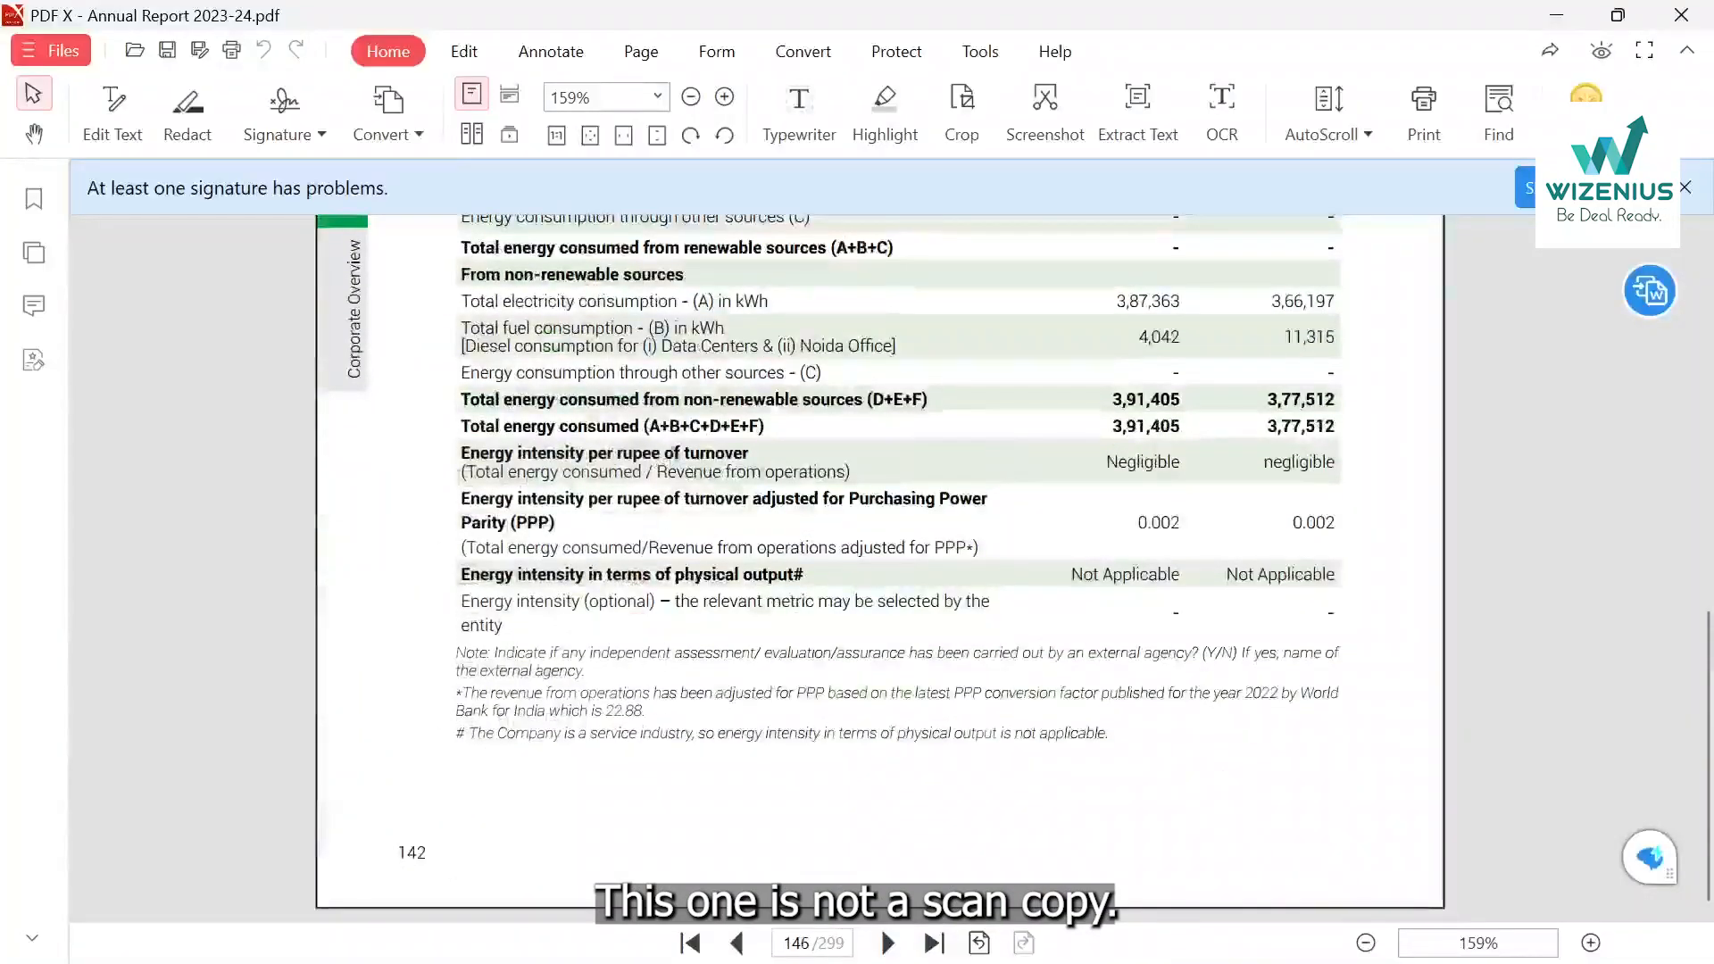
scroll(826, 636, "up", 10)
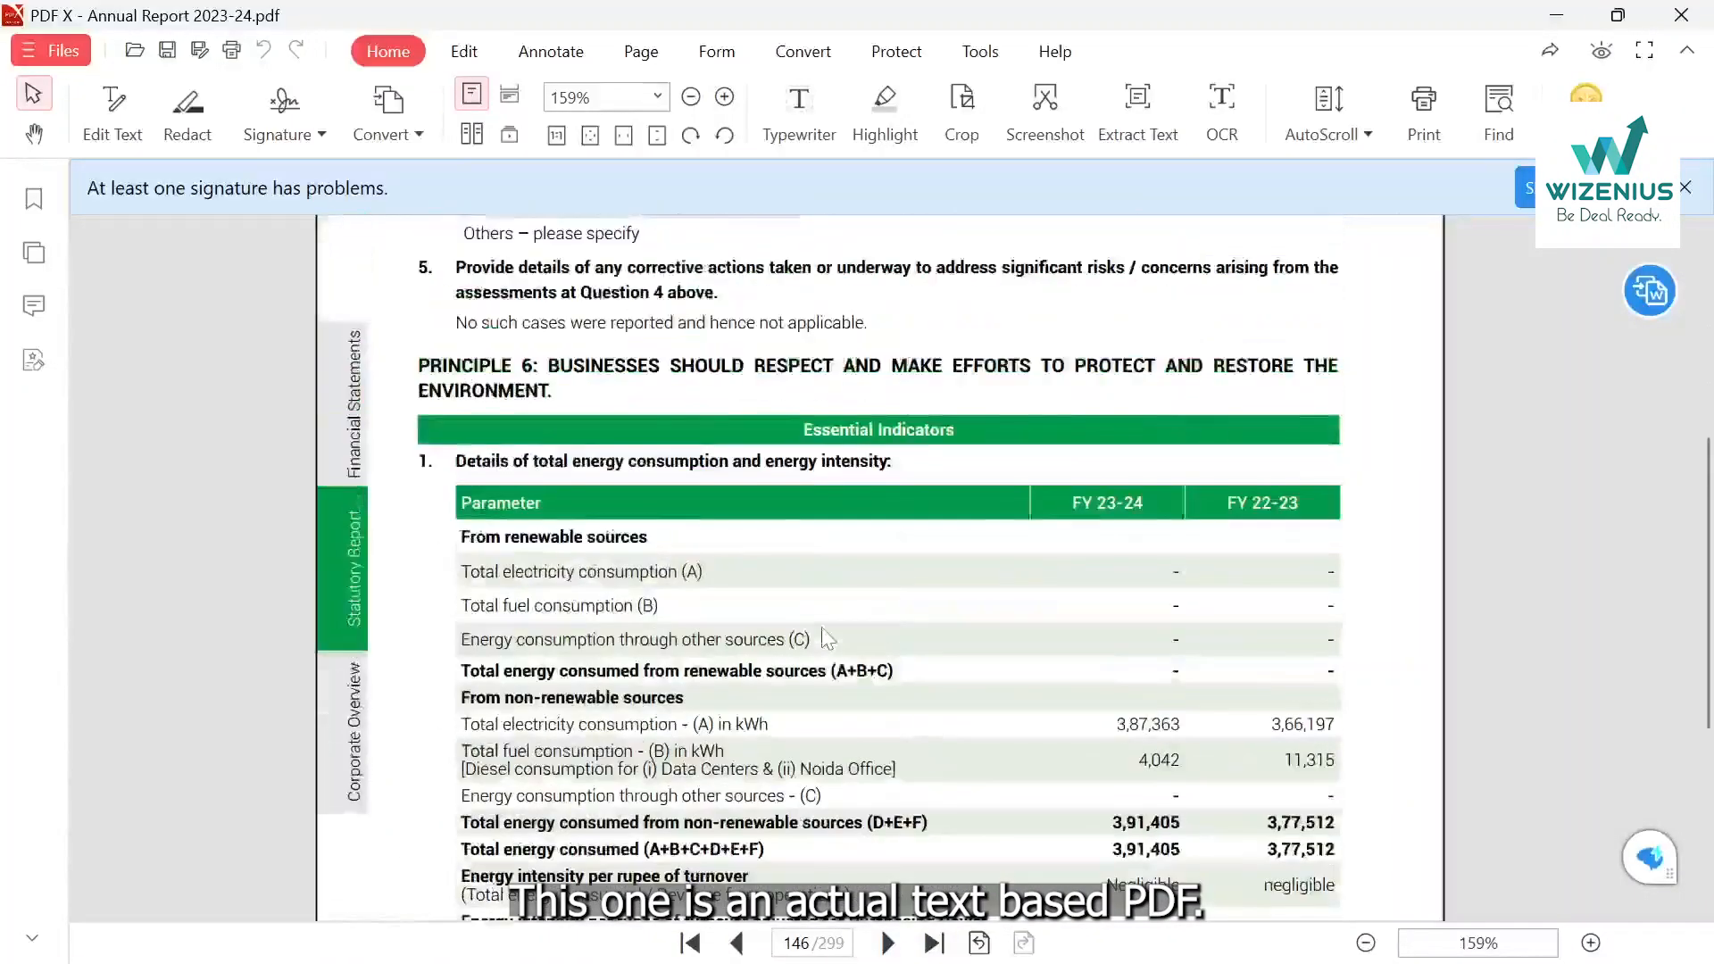
scroll(826, 635, "up", 3)
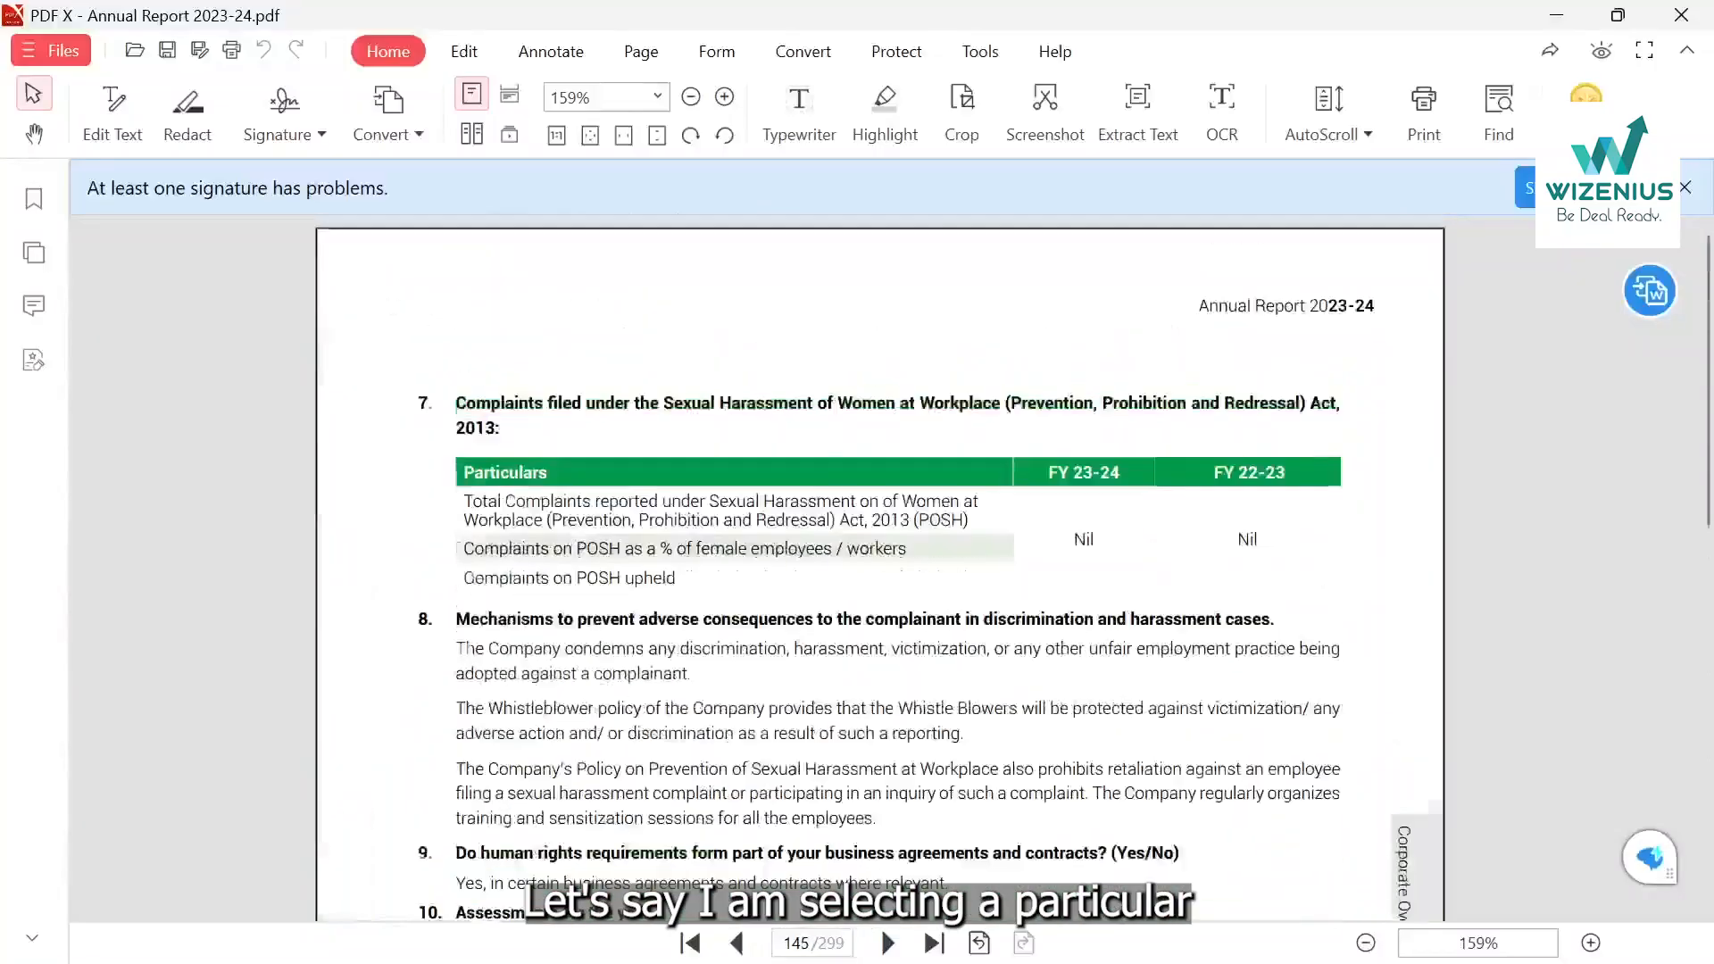
left_click_drag(455, 403, 659, 818)
mouse_move(1669, 283)
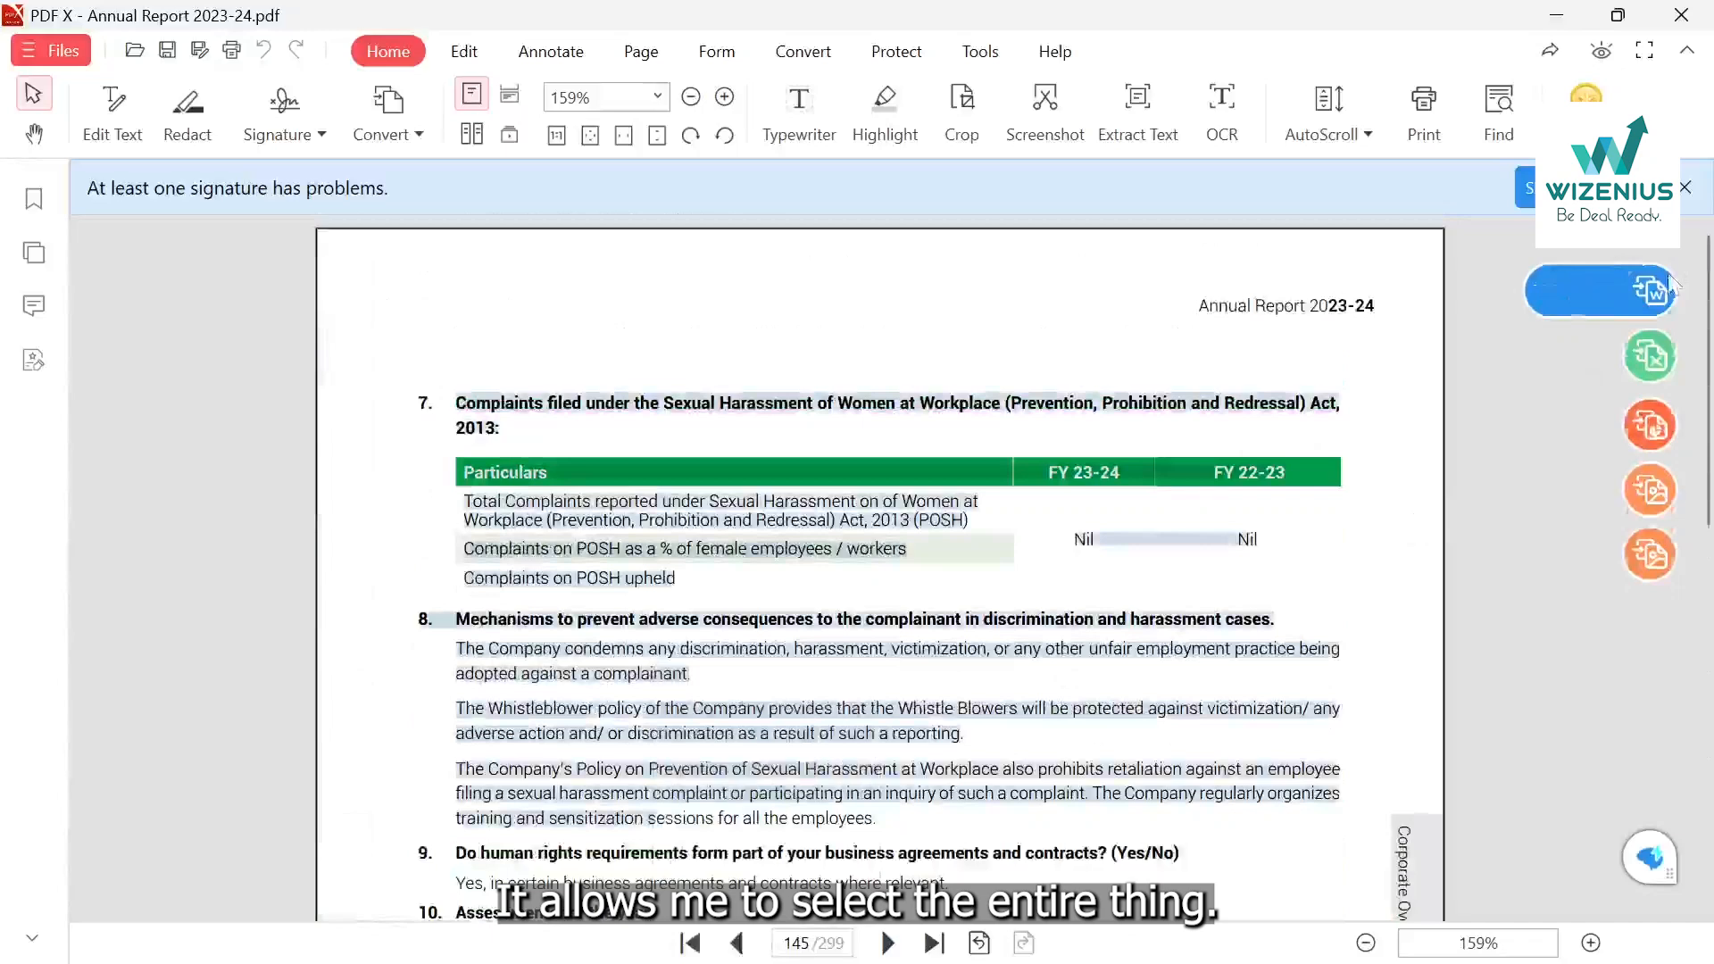
Dismiss the signature problem notice and select part of the Whistleblower Policy paragraph under item 8 to check that its text is copyable.
left_click(1685, 187)
left_click(1139, 543)
left_click_drag(983, 655, 991, 656)
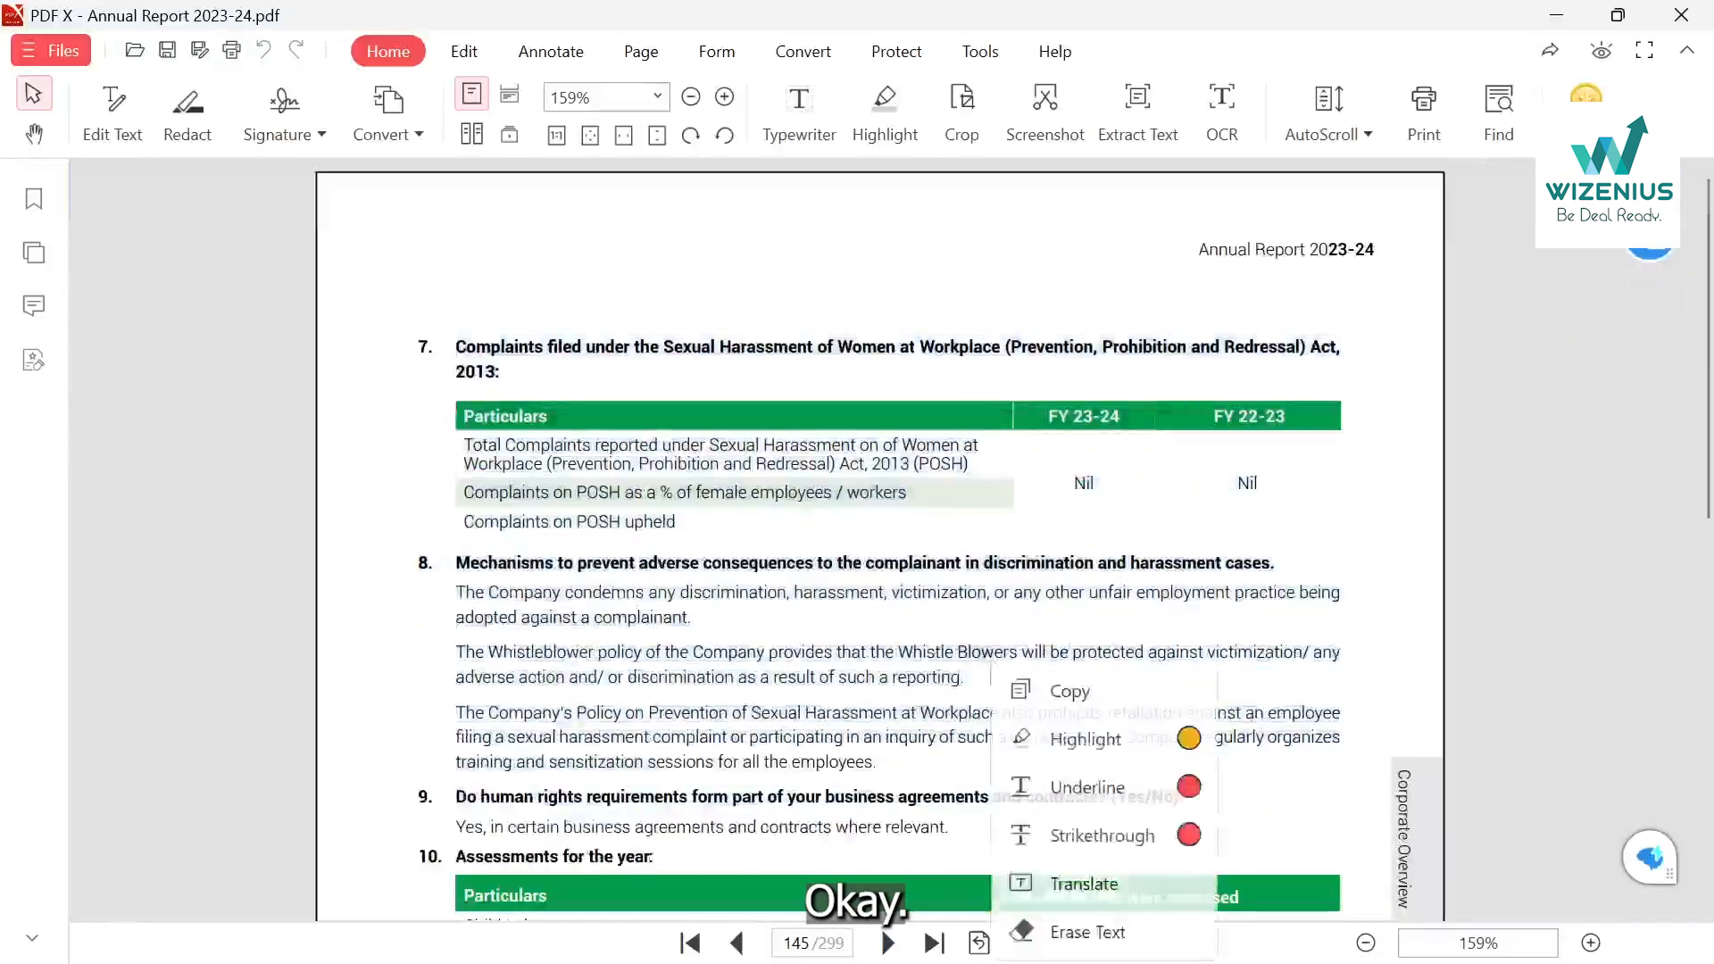
left_click(771, 653)
left_click_drag(769, 653, 820, 677)
left_click(952, 705)
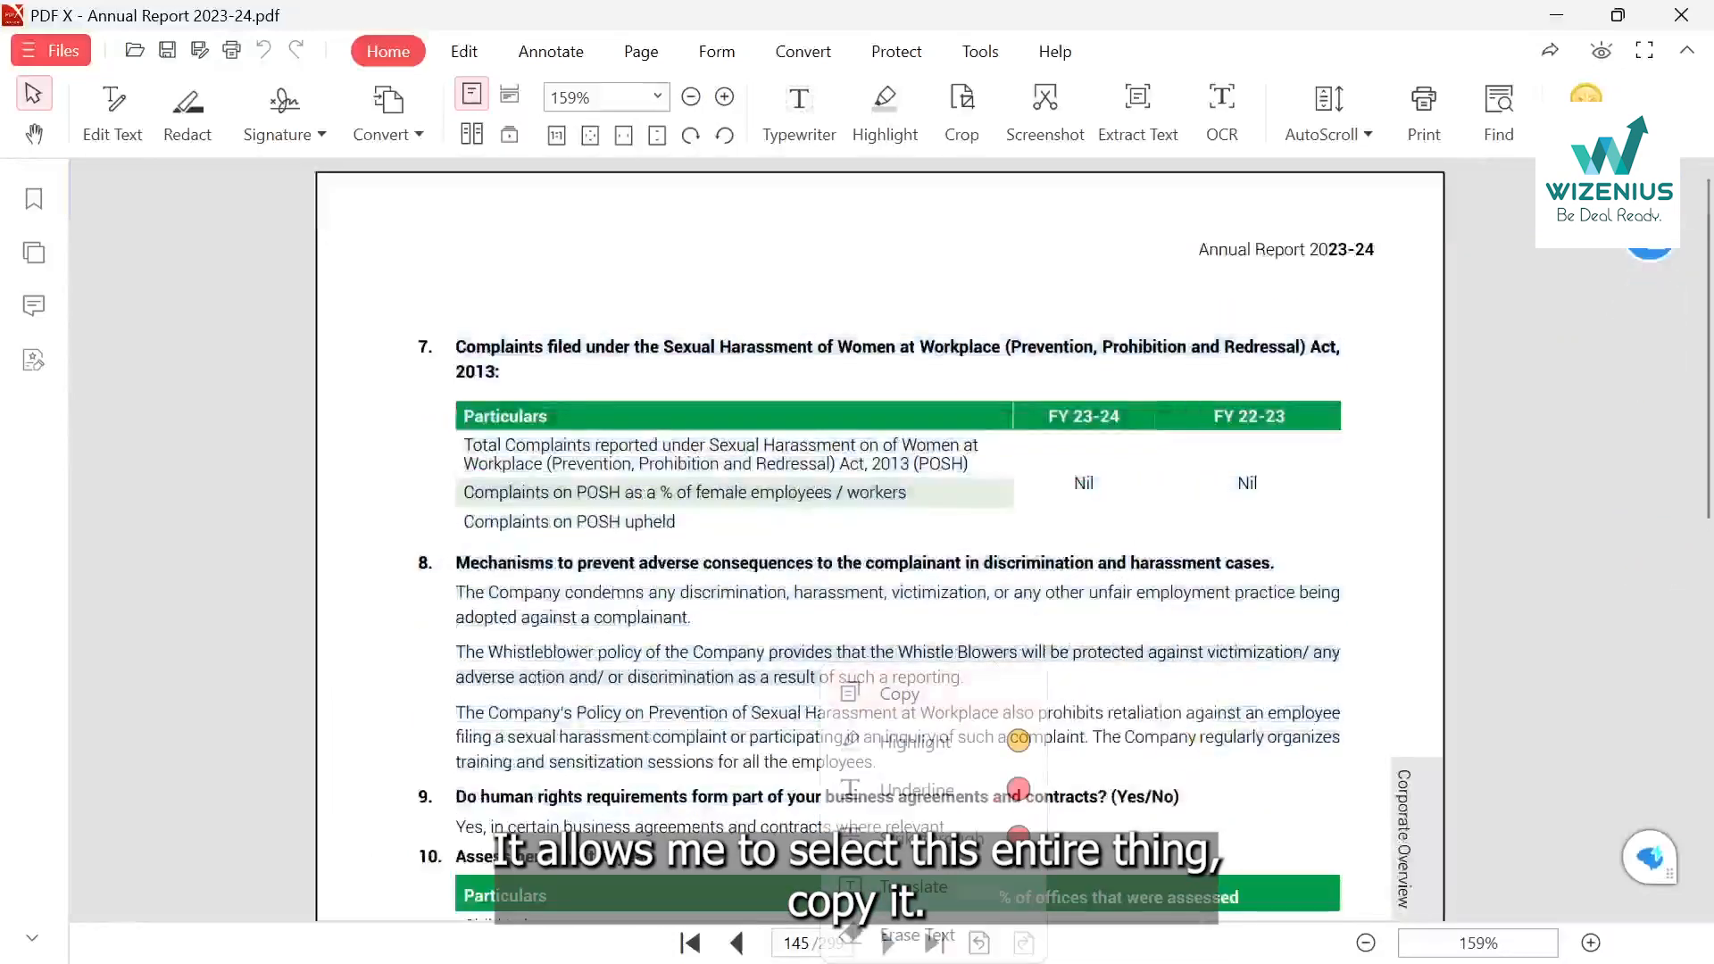
scroll(715, 516, "down", 7)
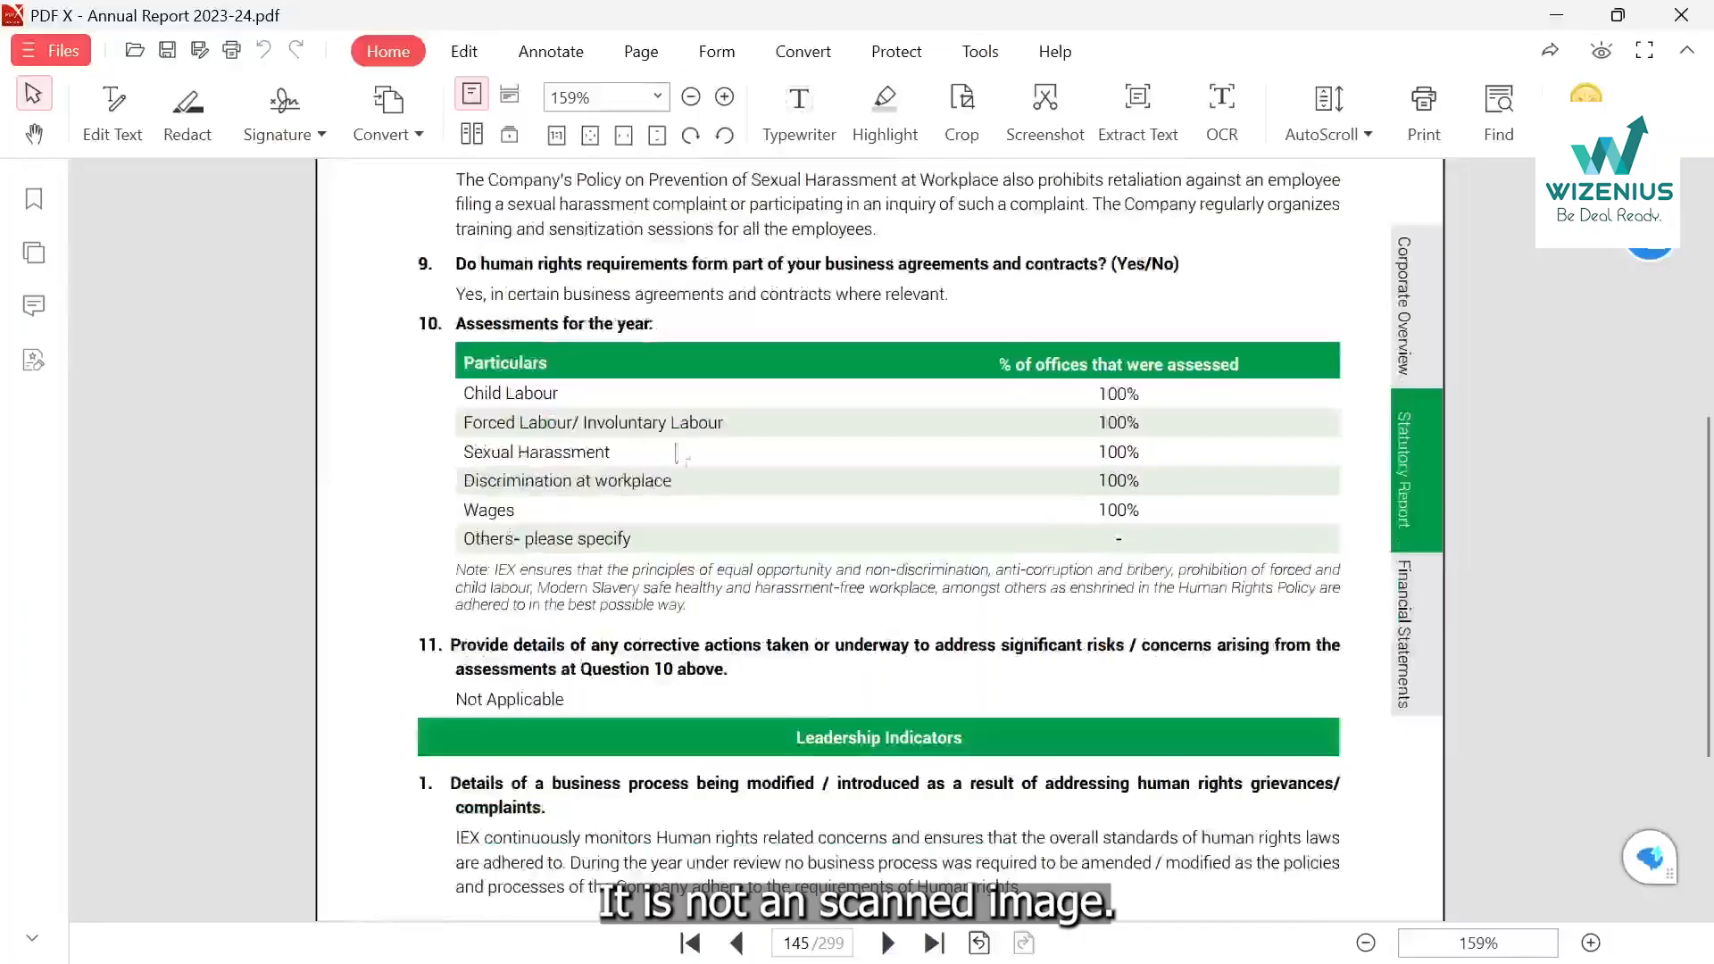
scroll(715, 516, "up", 4)
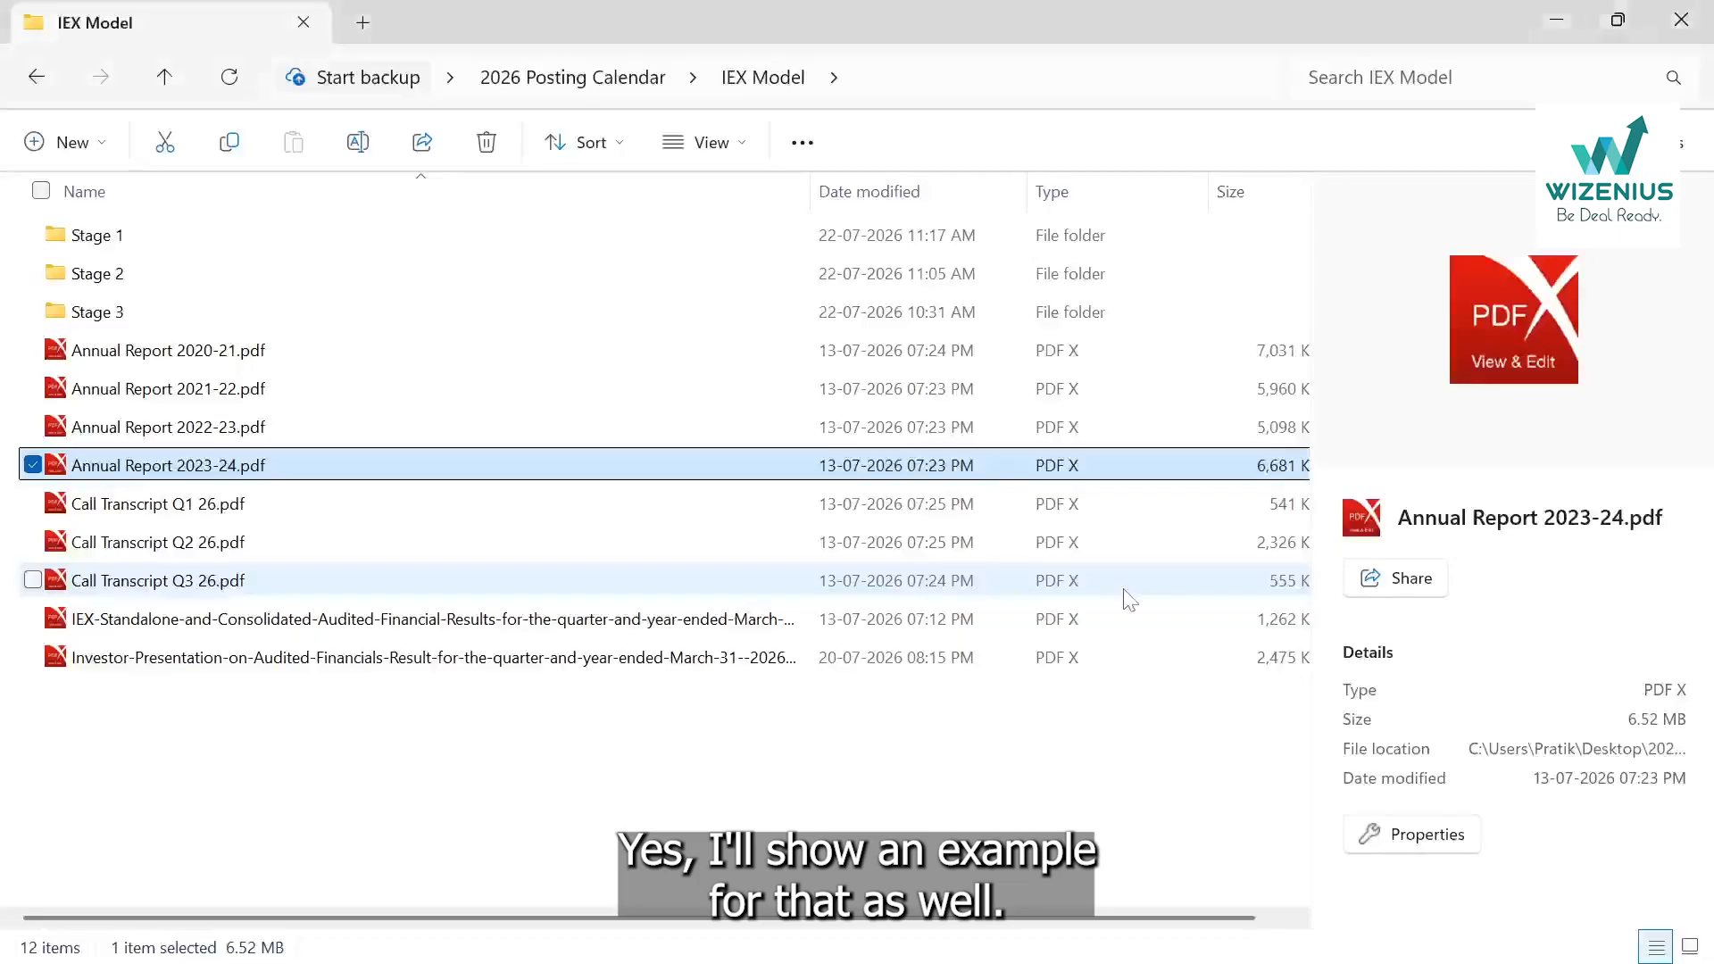
Open the IEX Standalone and Consolidated Audited Financial Results PDF for March 31, 2026 from the IEX Model folder at the page 13 statement.
left_click(597, 620)
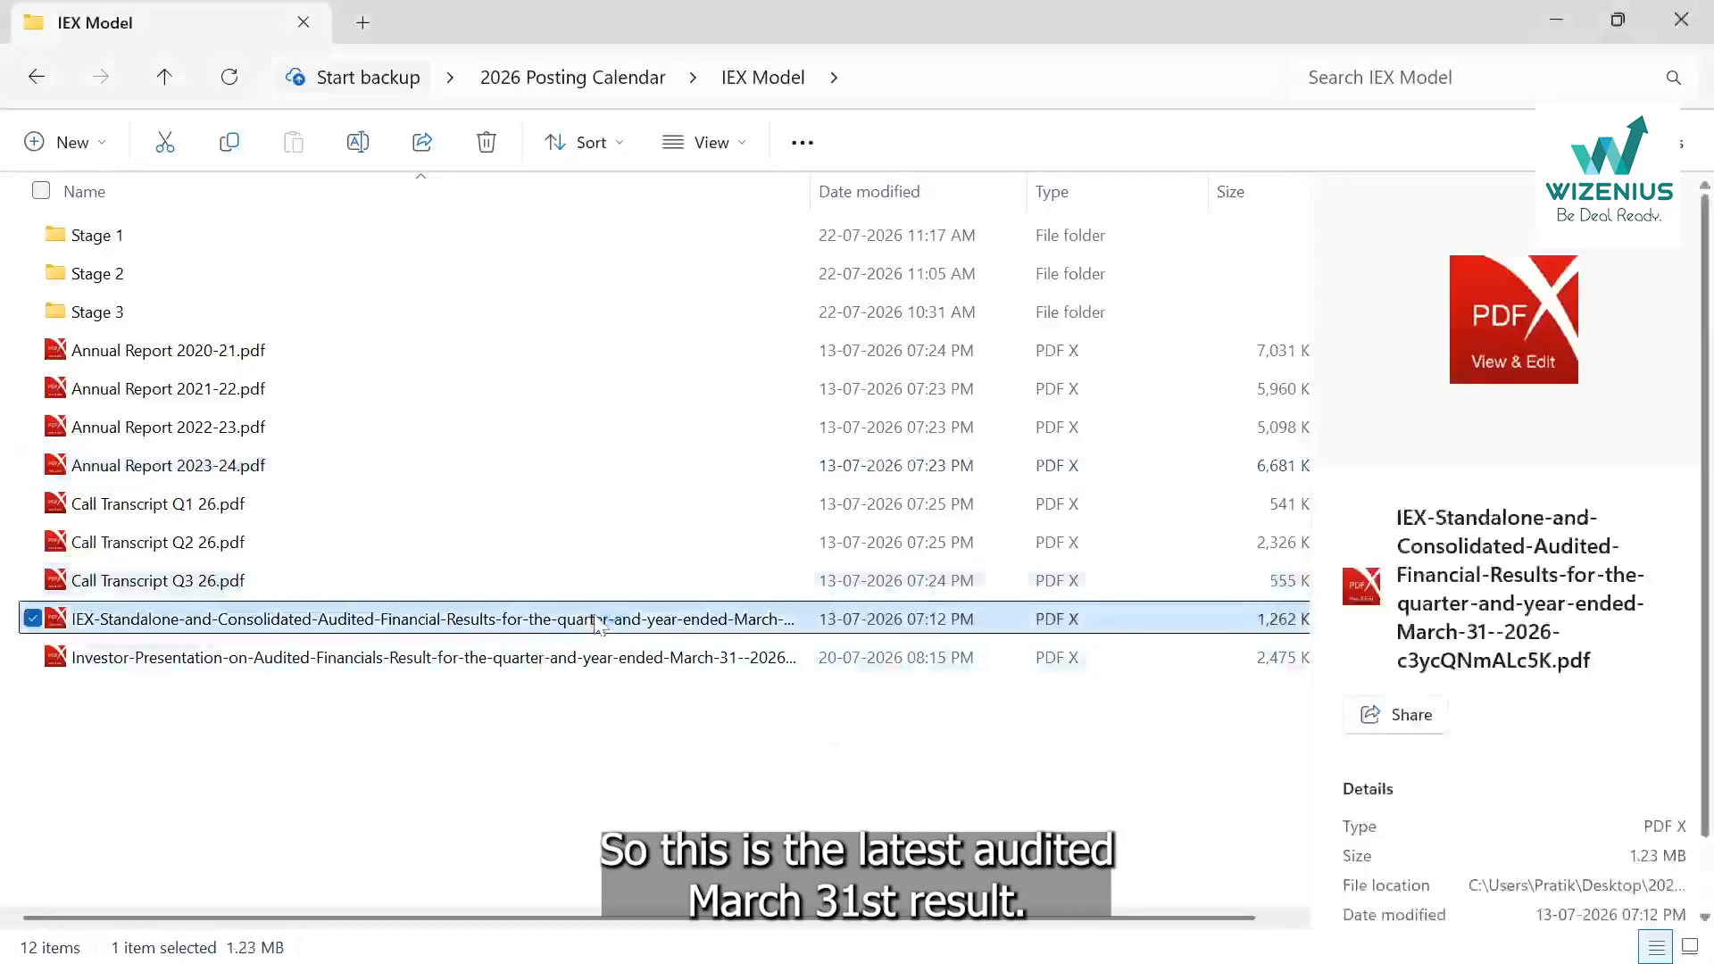
double_click(597, 620)
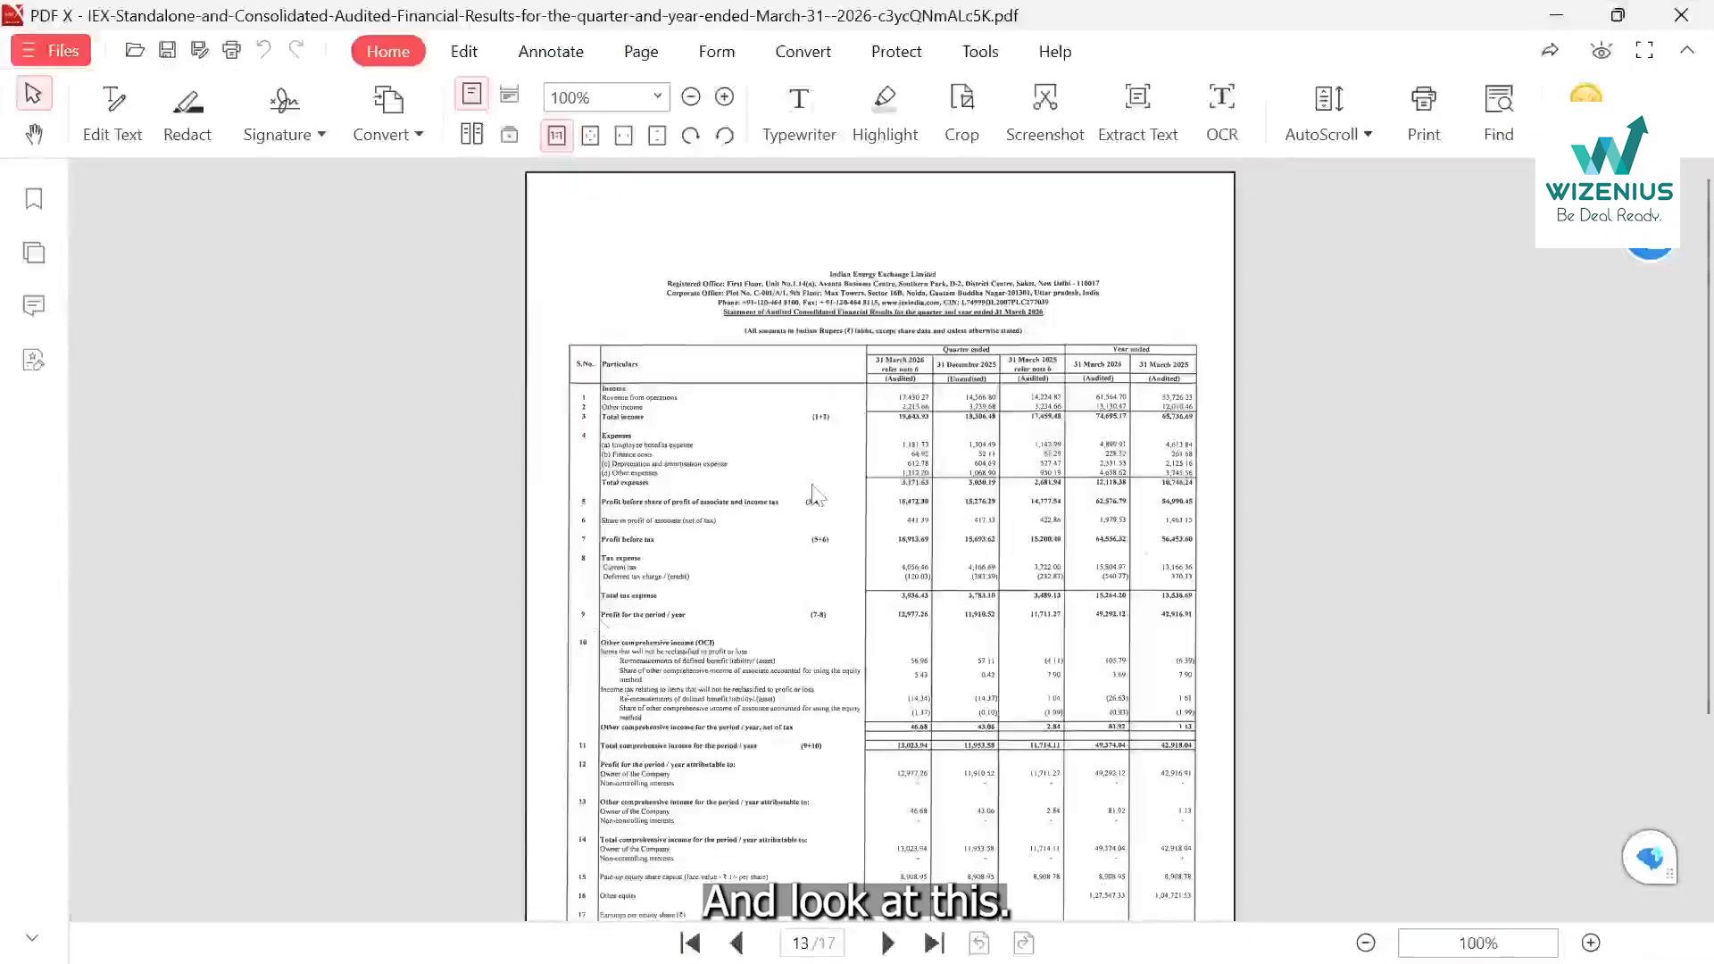
scroll(814, 493, "up", 4)
scroll(816, 495, "up", 3)
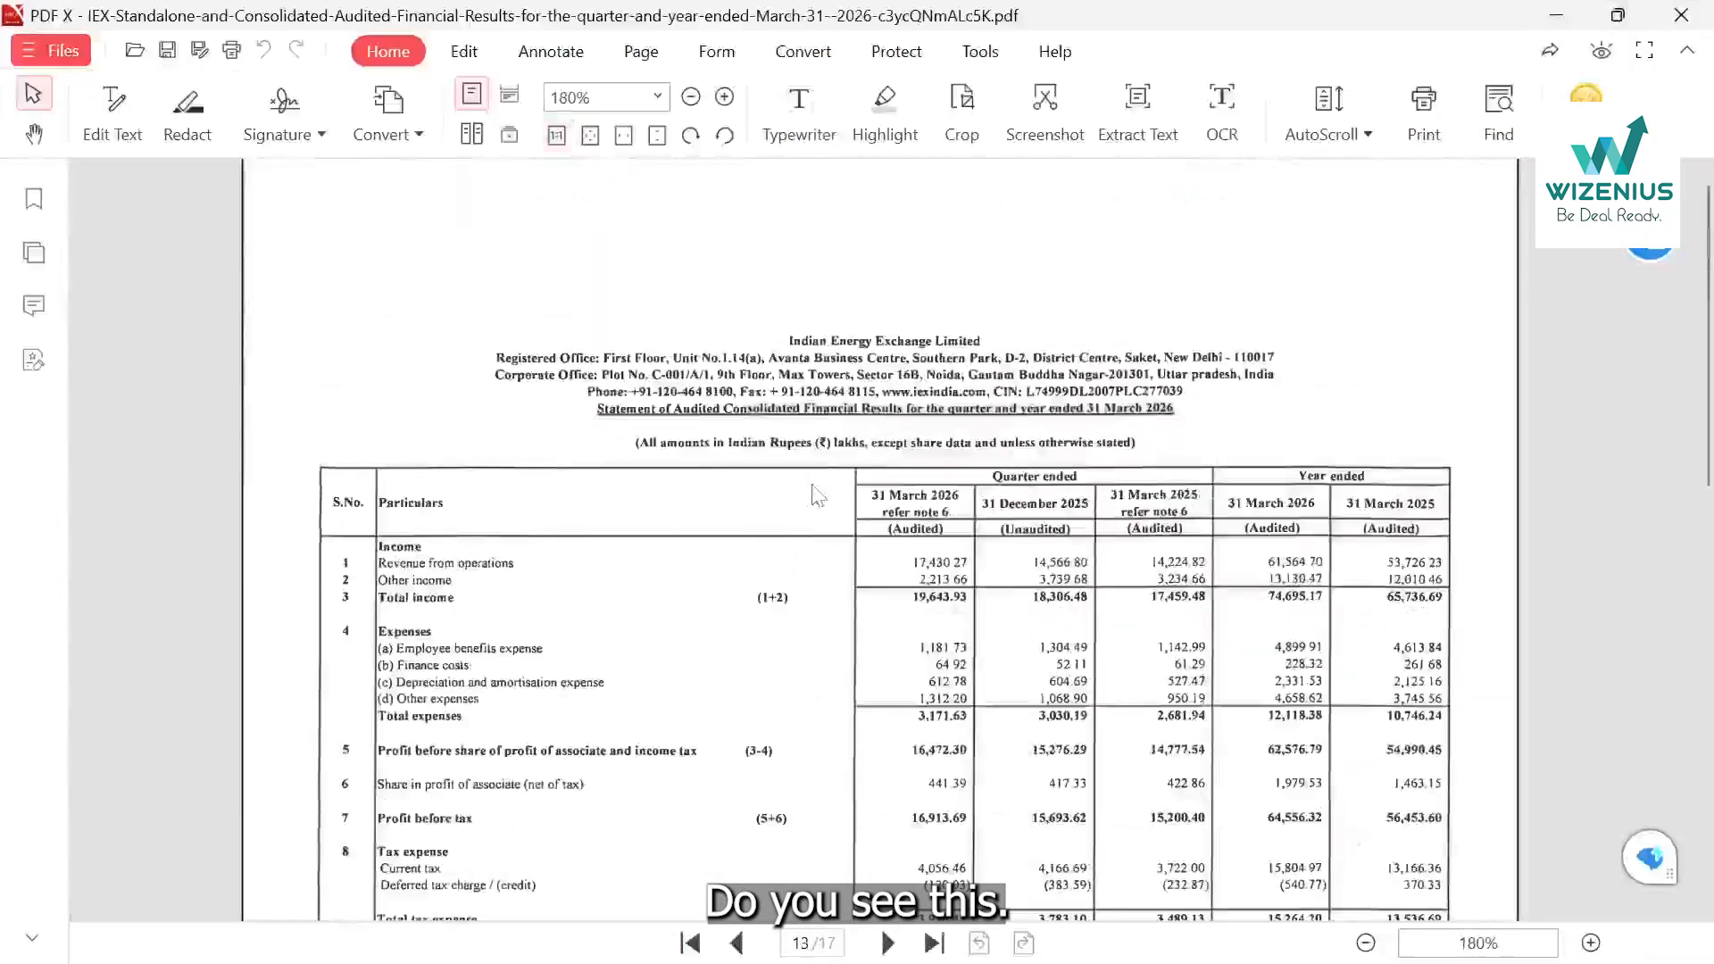
Test whether the consolidated results statement on page 13 is selectable text or a scanned image, comparing it with page 12.
left_click(578, 681)
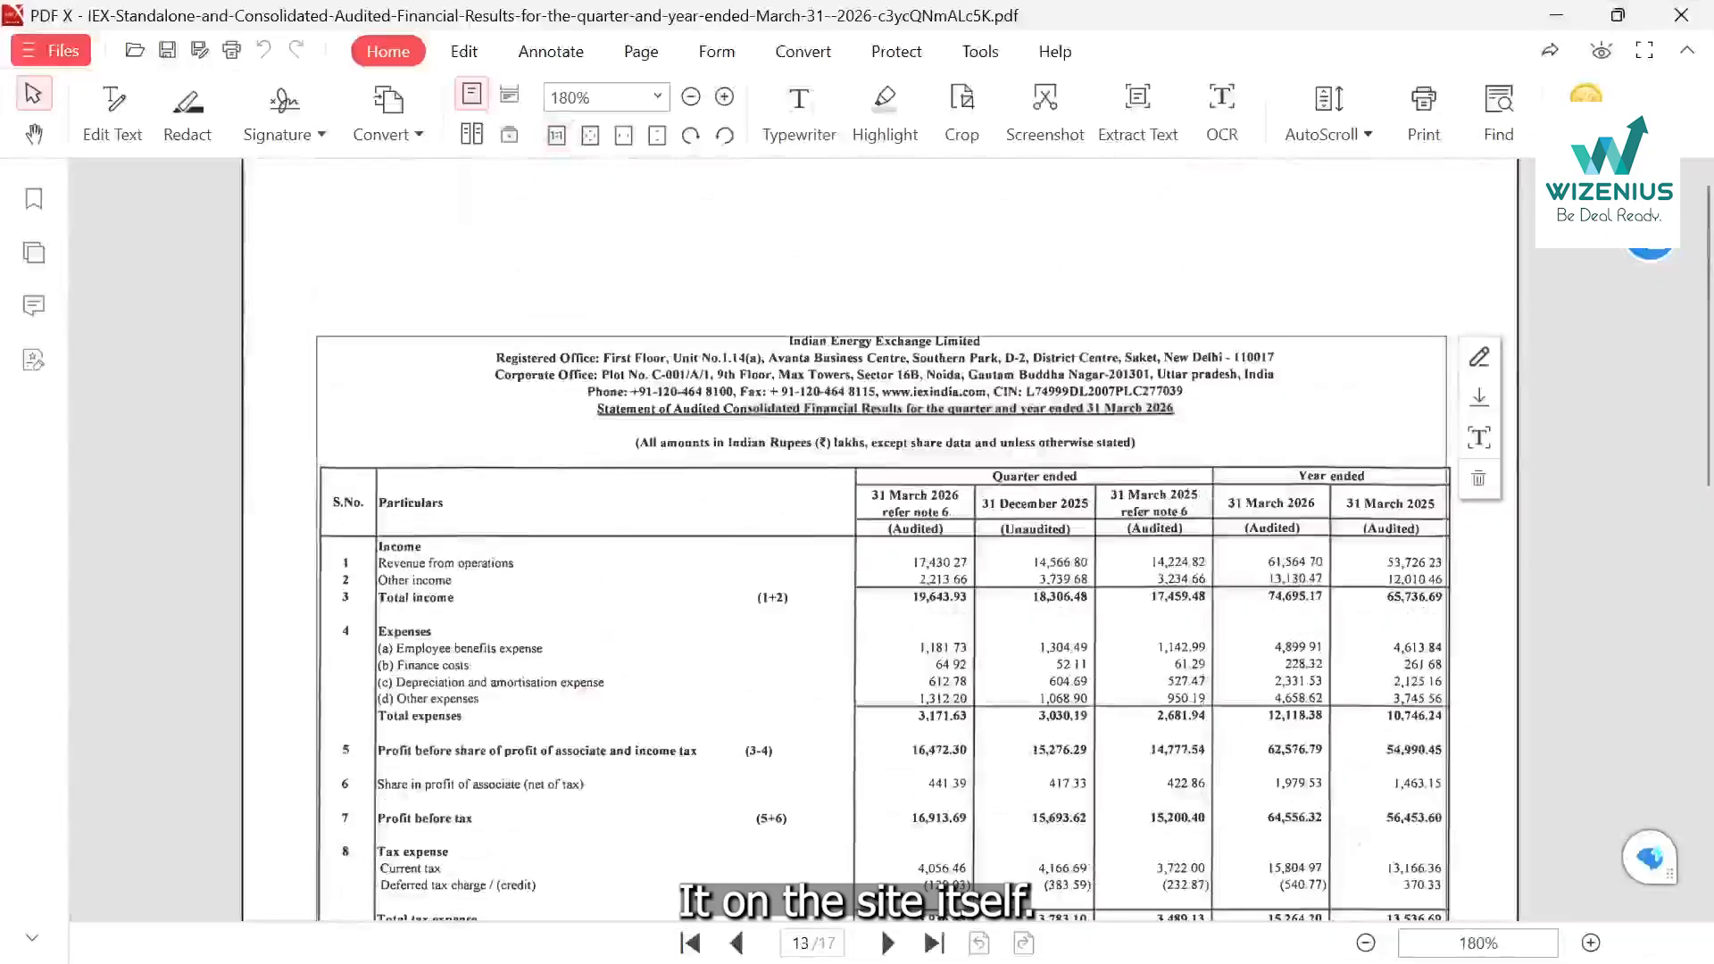
scroll(1095, 350, "up", 3)
scroll(1095, 348, "down", 10)
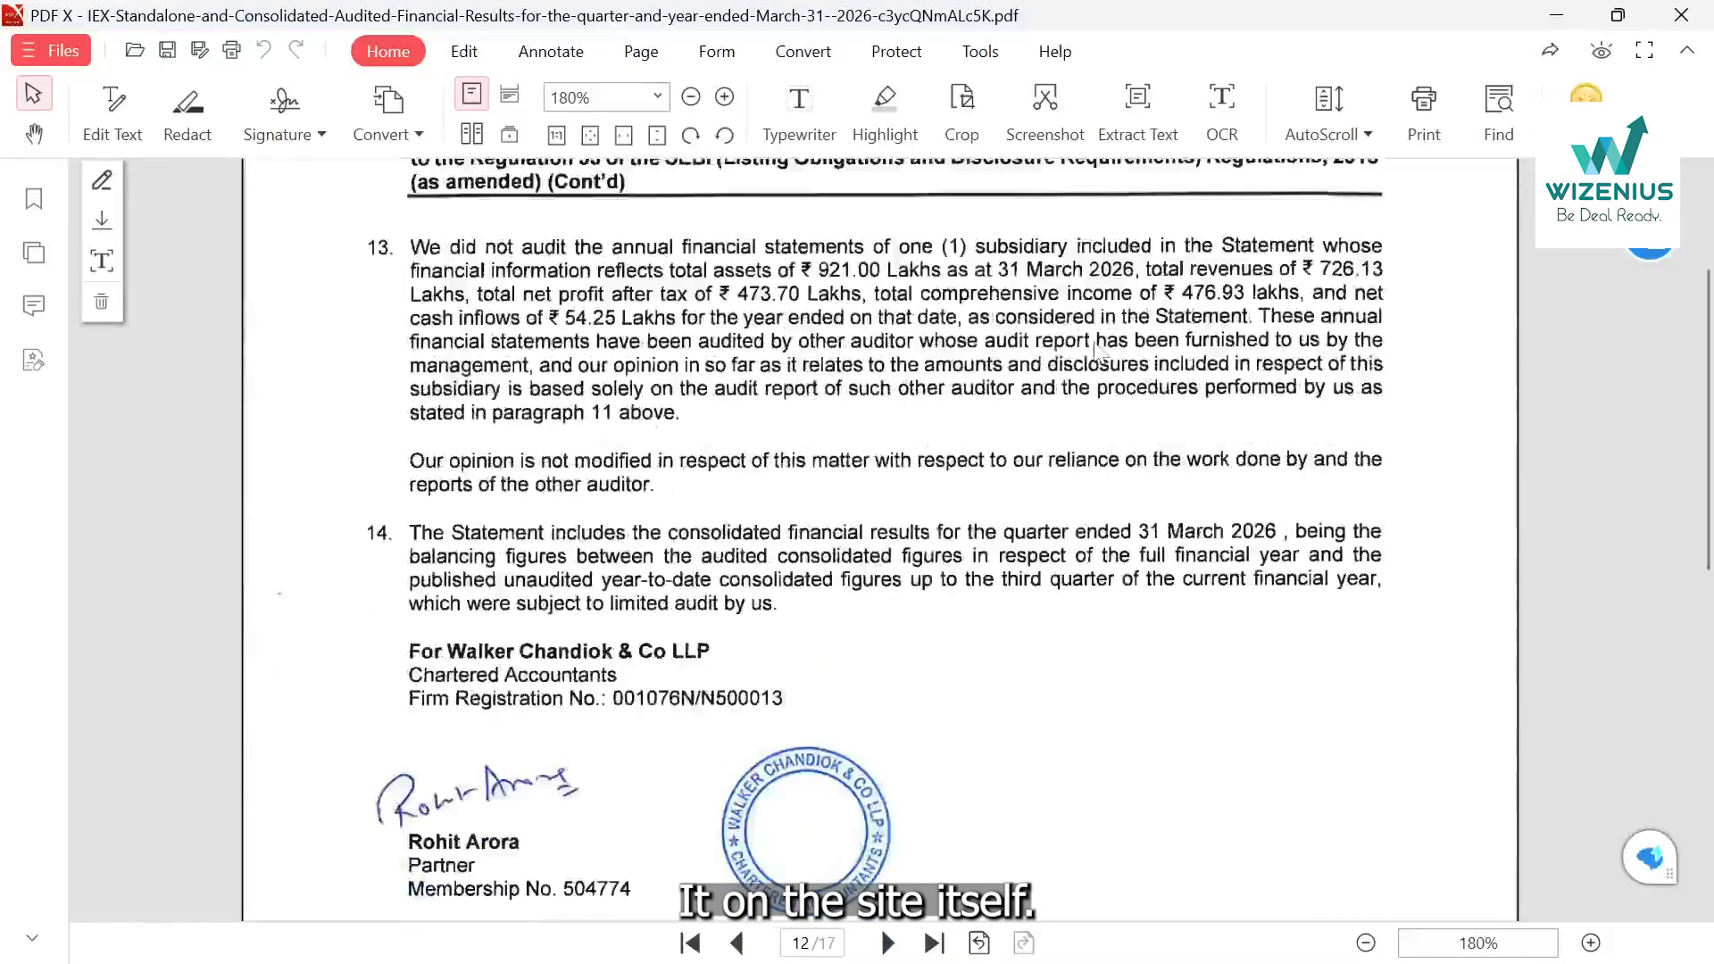
scroll(1094, 348, "down", 2)
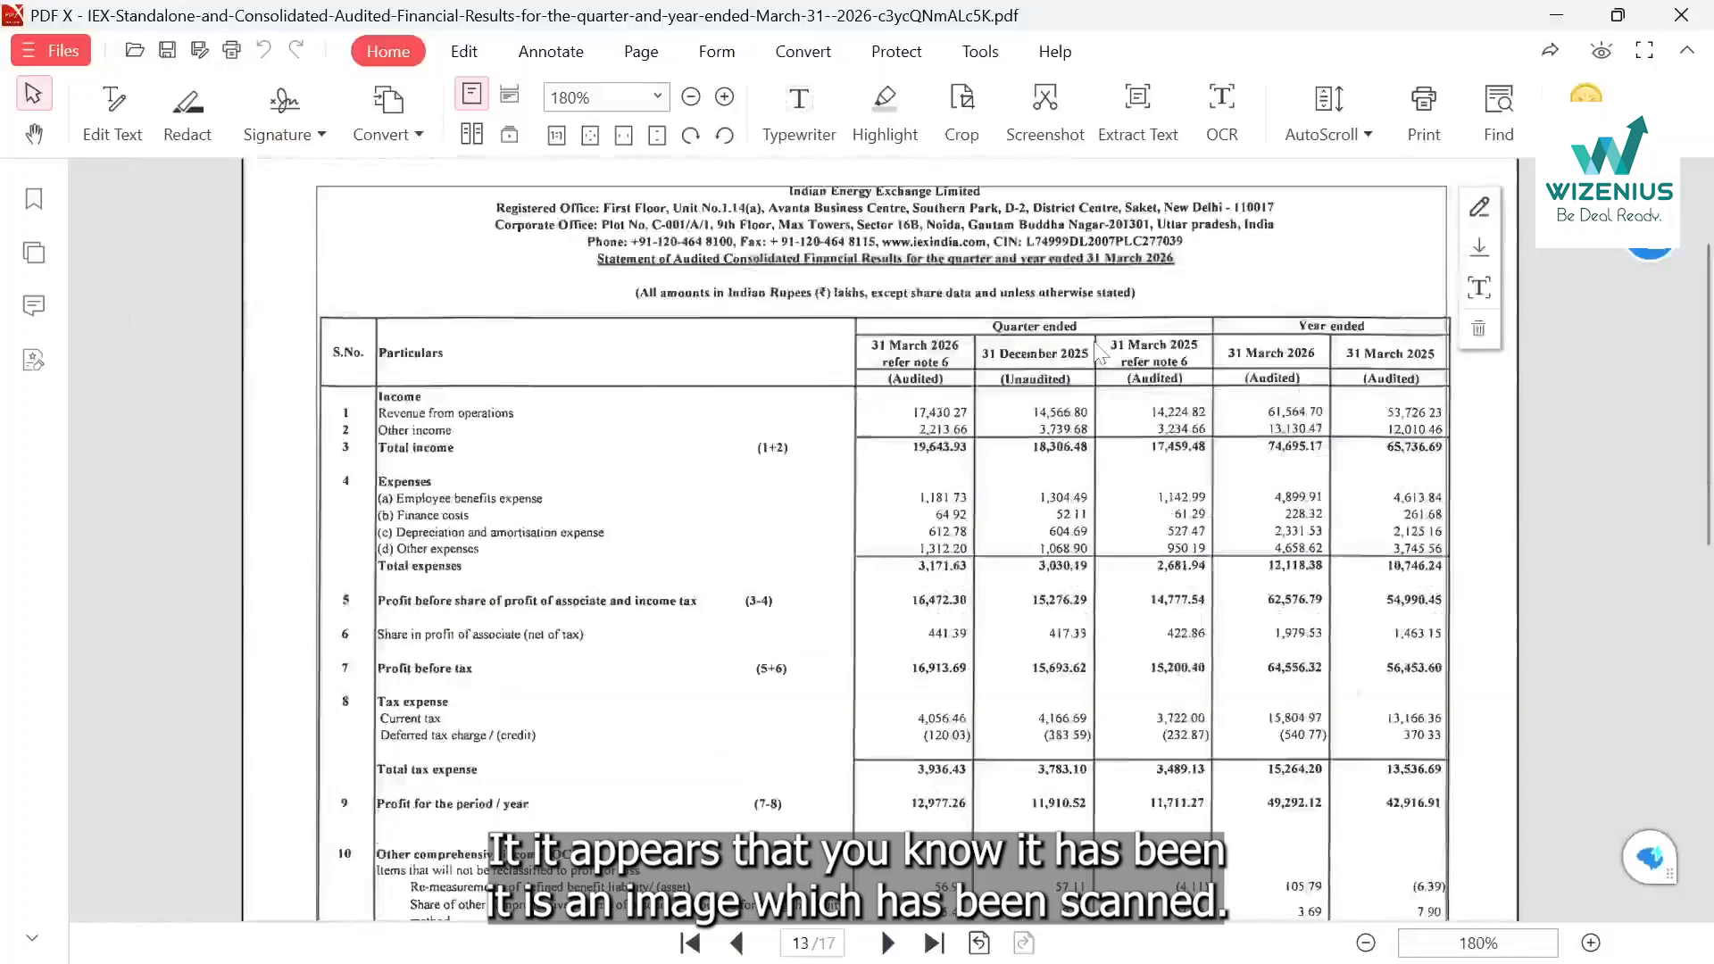
scroll(1099, 351, "up", 2)
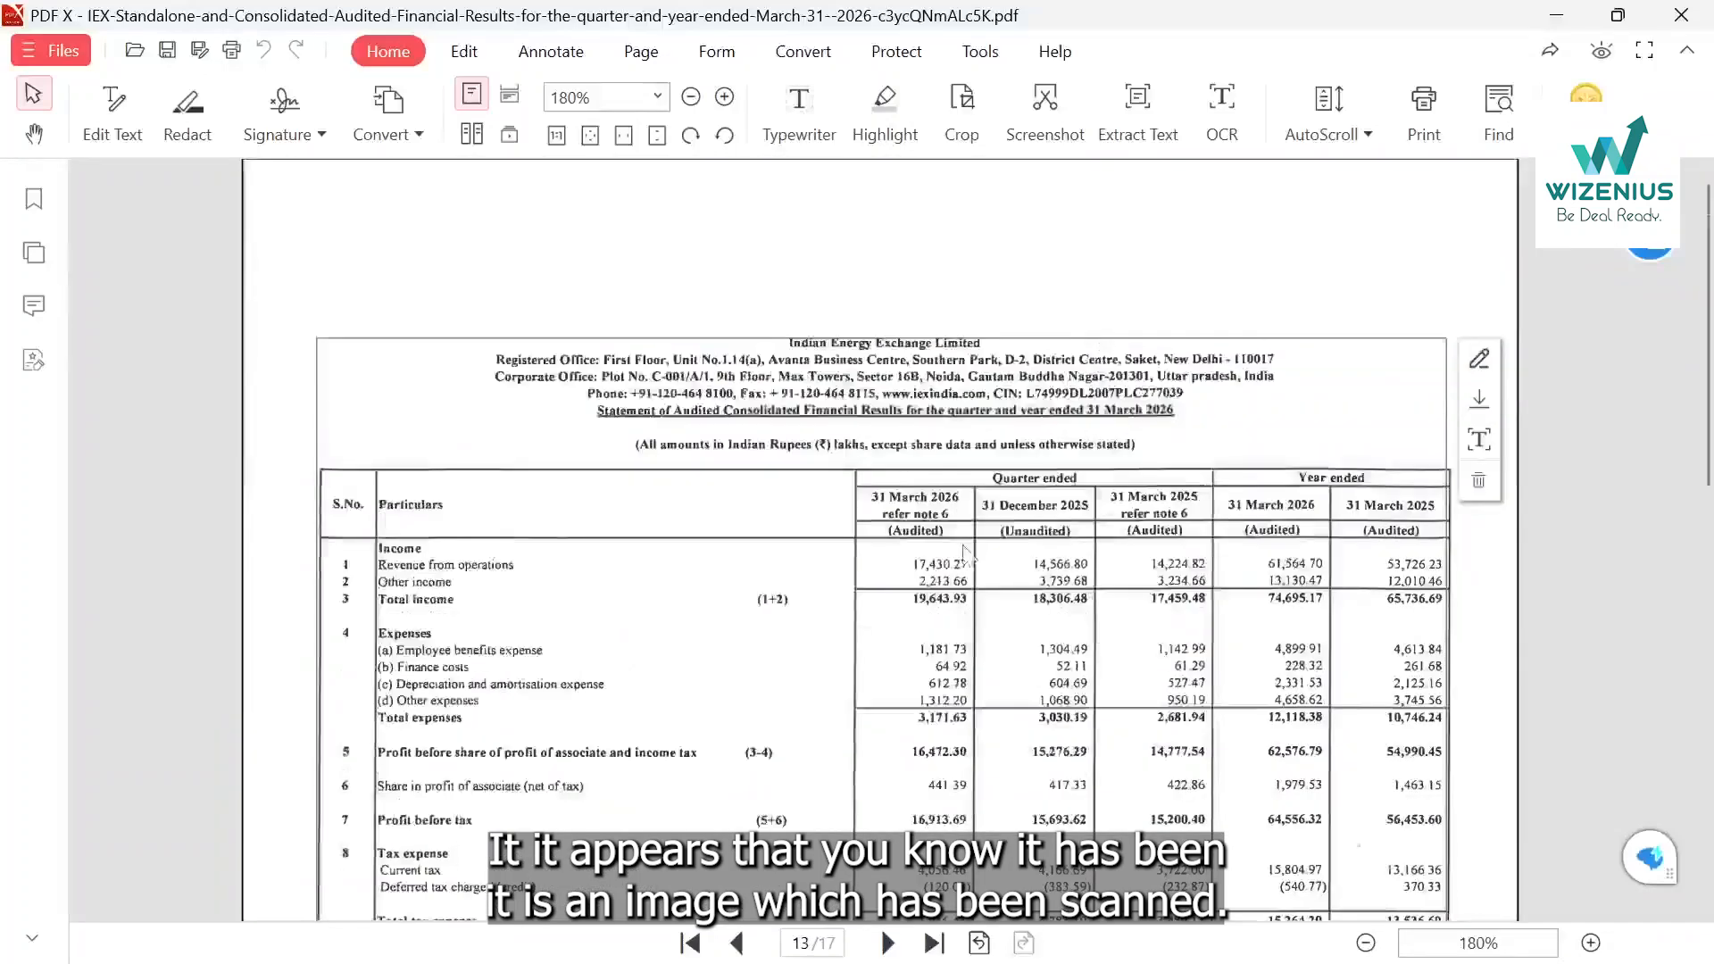
right_click(960, 546)
left_click(704, 687)
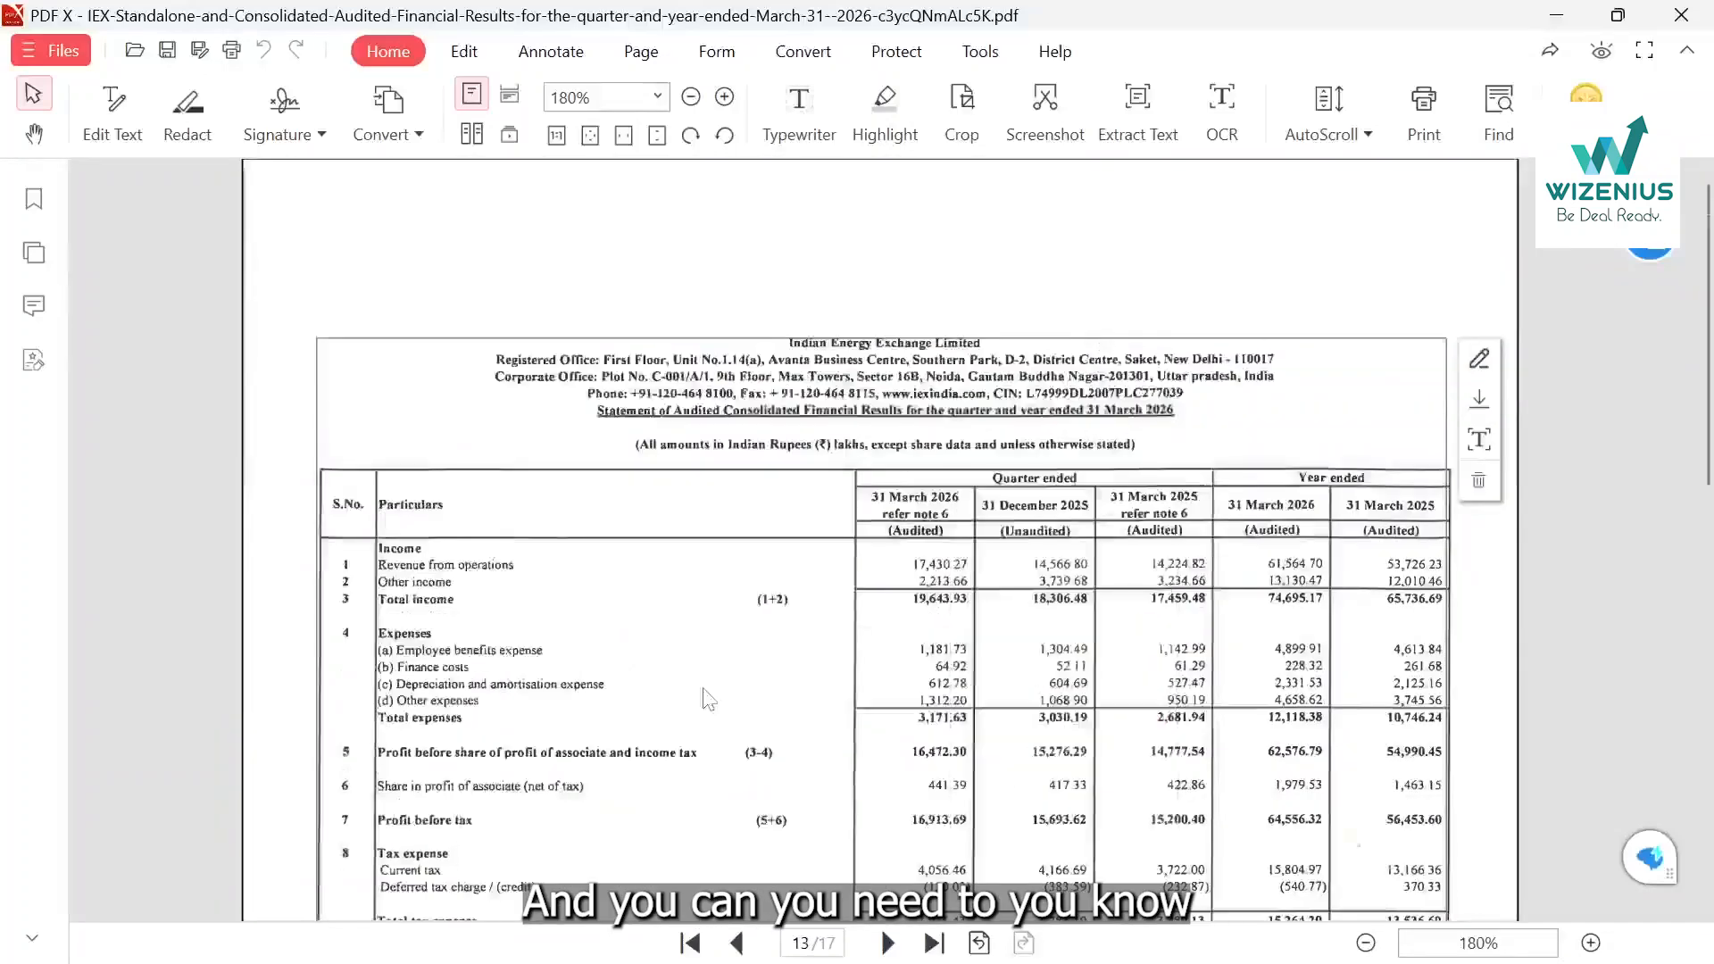
Examine the scan quality of the consolidated results table on page 13, from Income down to the earnings per share rows and stamps.
scroll(705, 697, "down", 2)
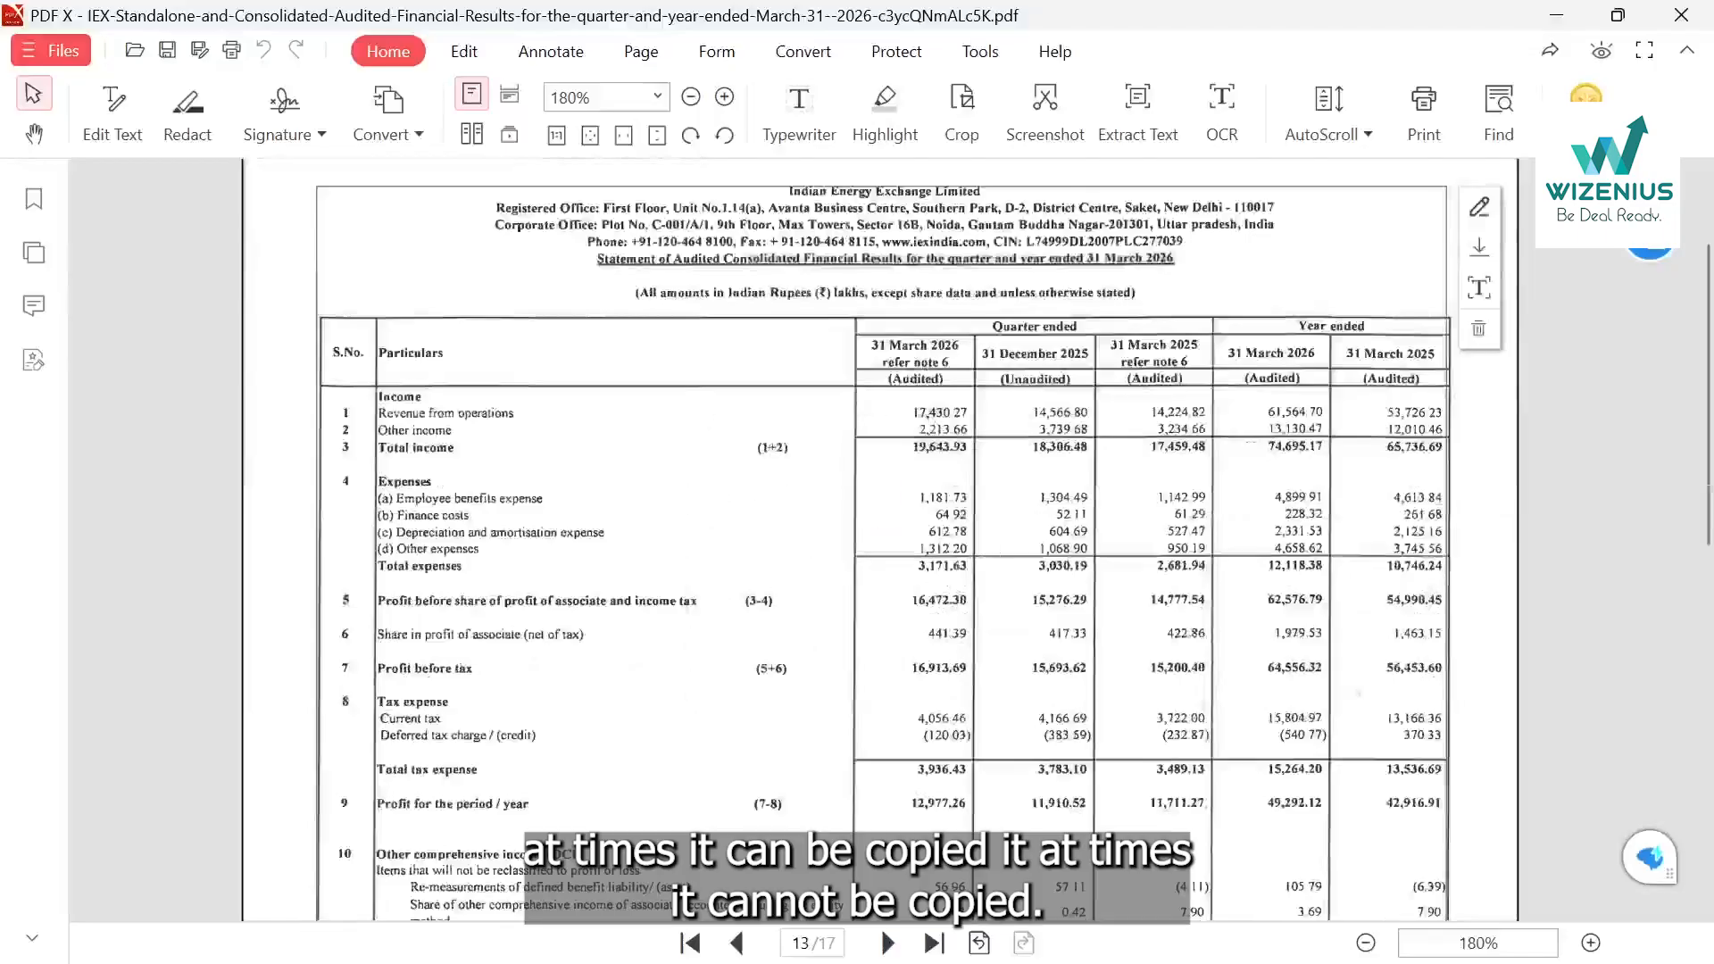
scroll(1157, 538, "down", 5)
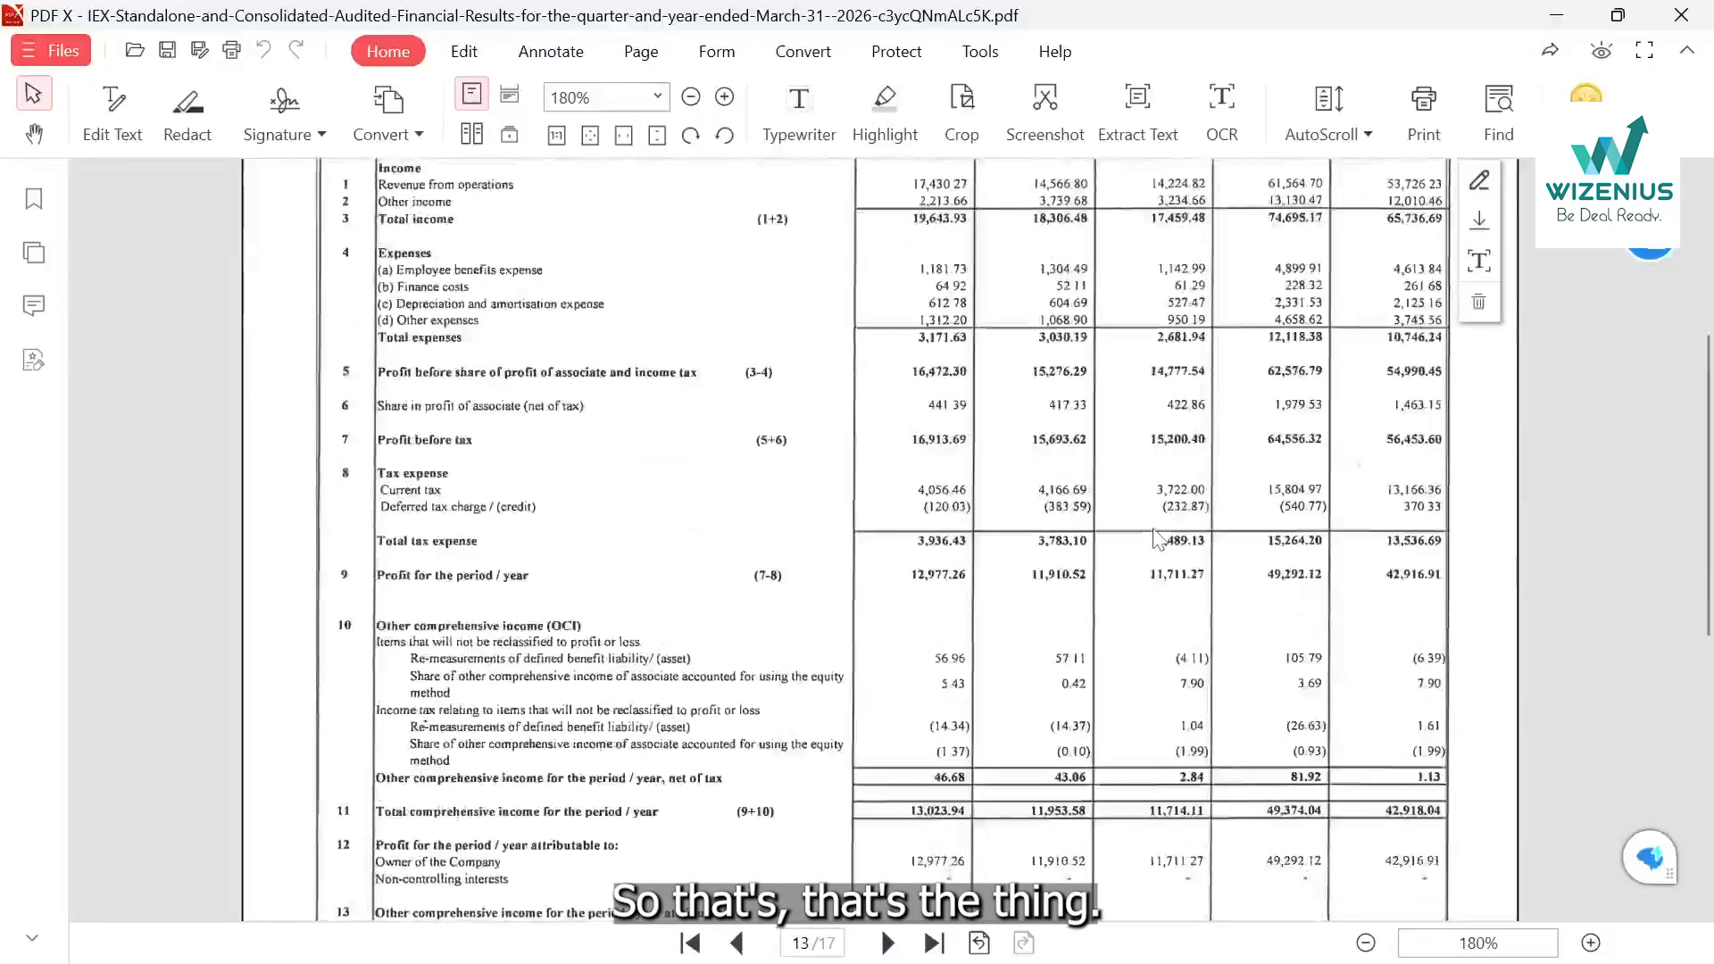
scroll(1157, 538, "down", 1)
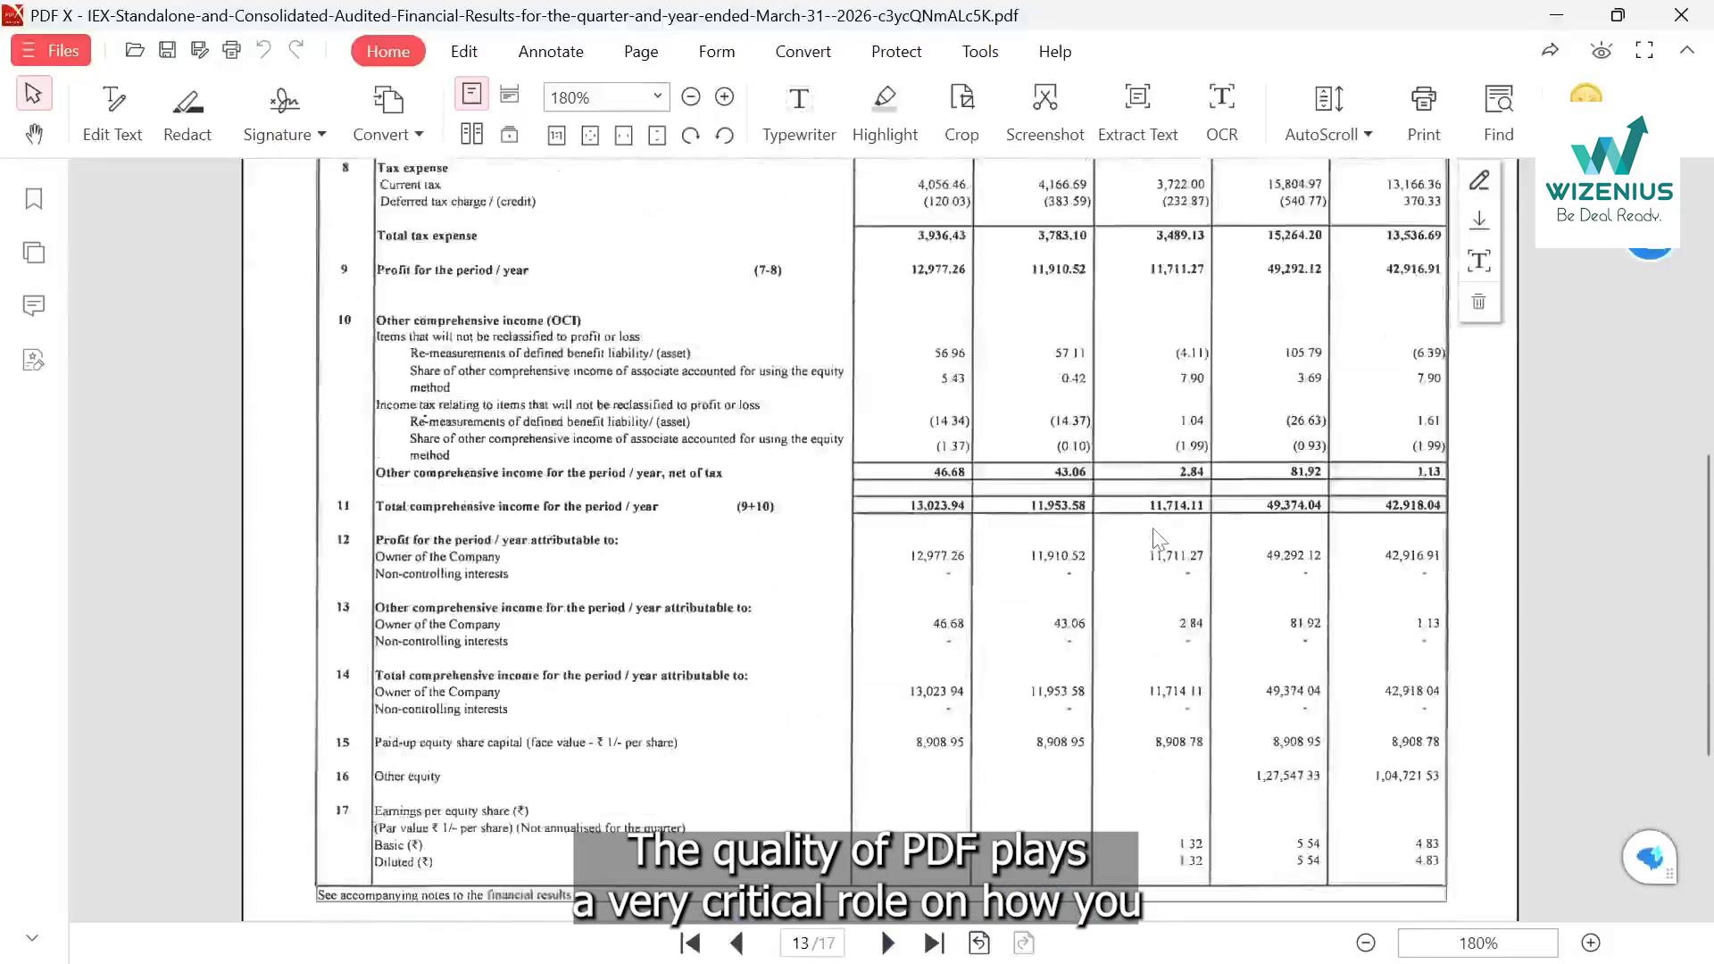
scroll(1158, 539, "down", 3)
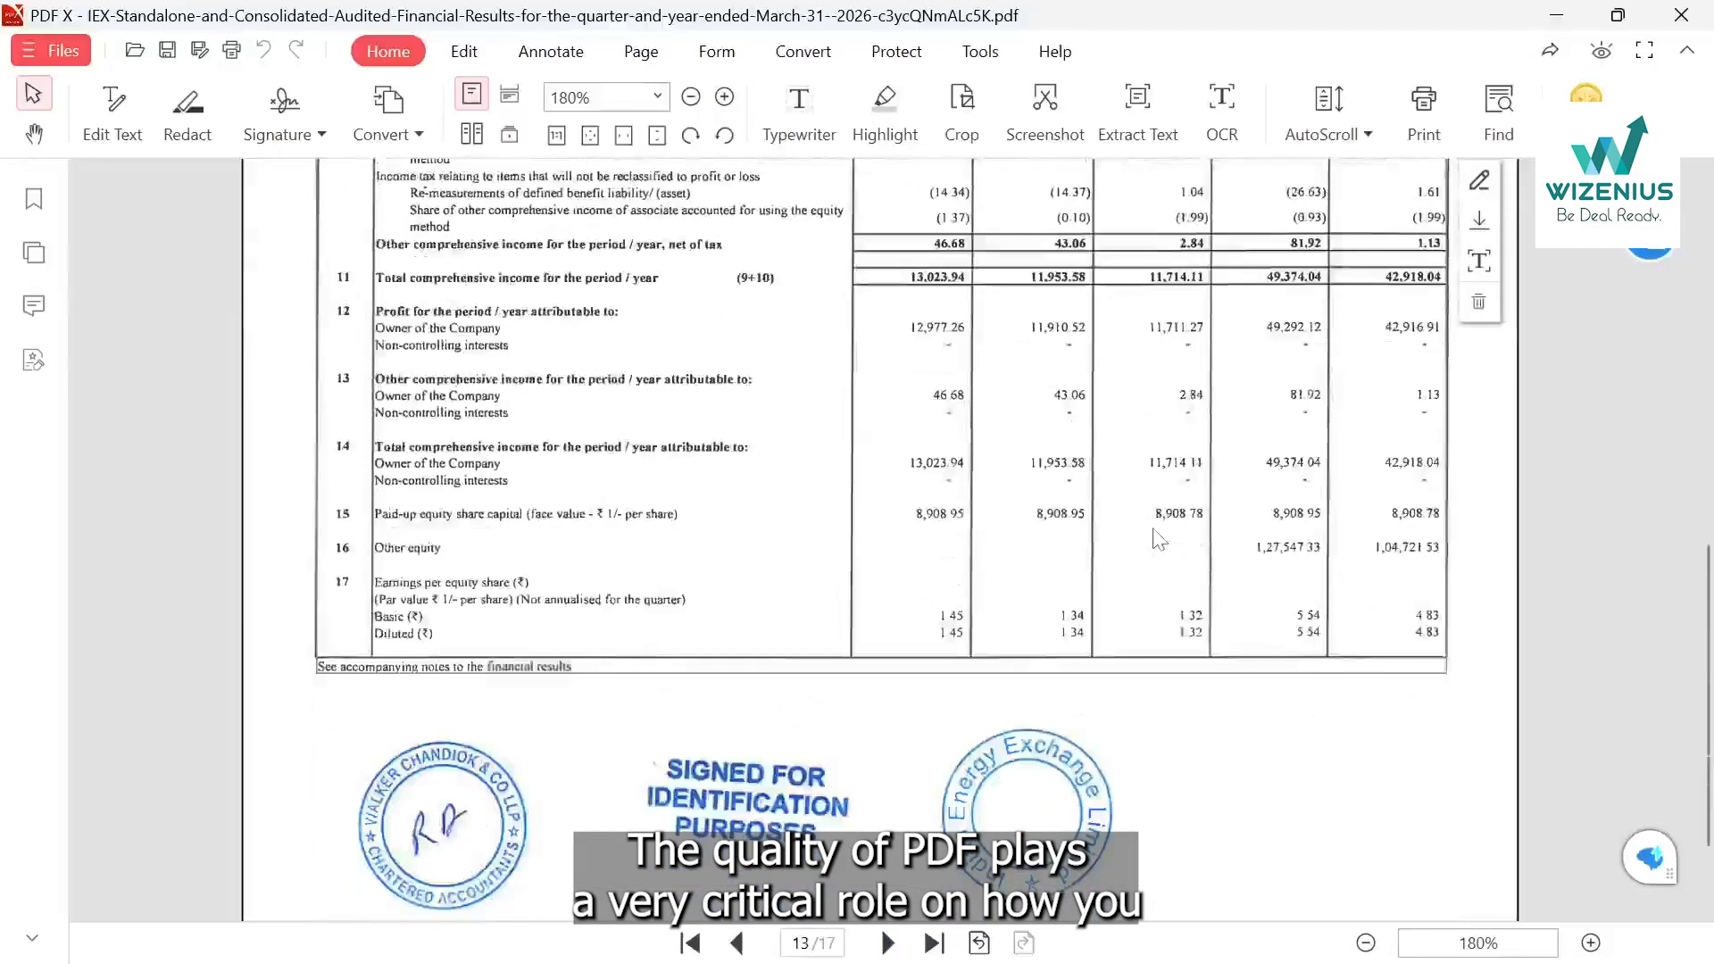
scroll(1158, 539, "up", 5)
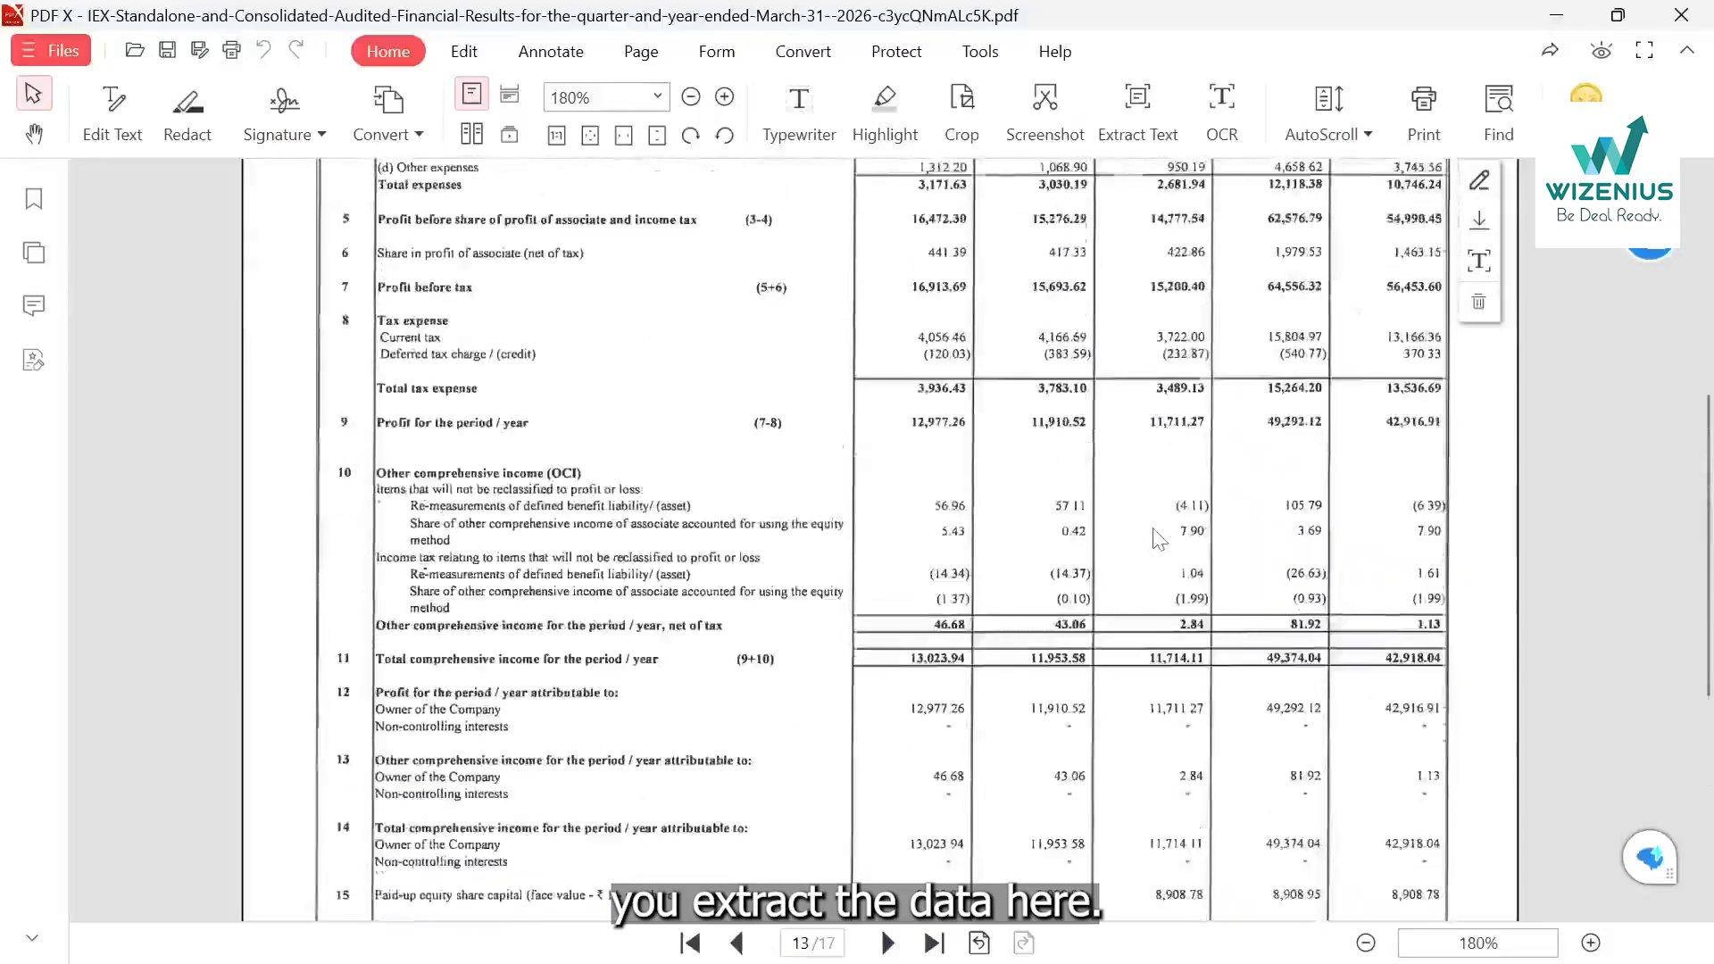
scroll(1157, 539, "up", 5)
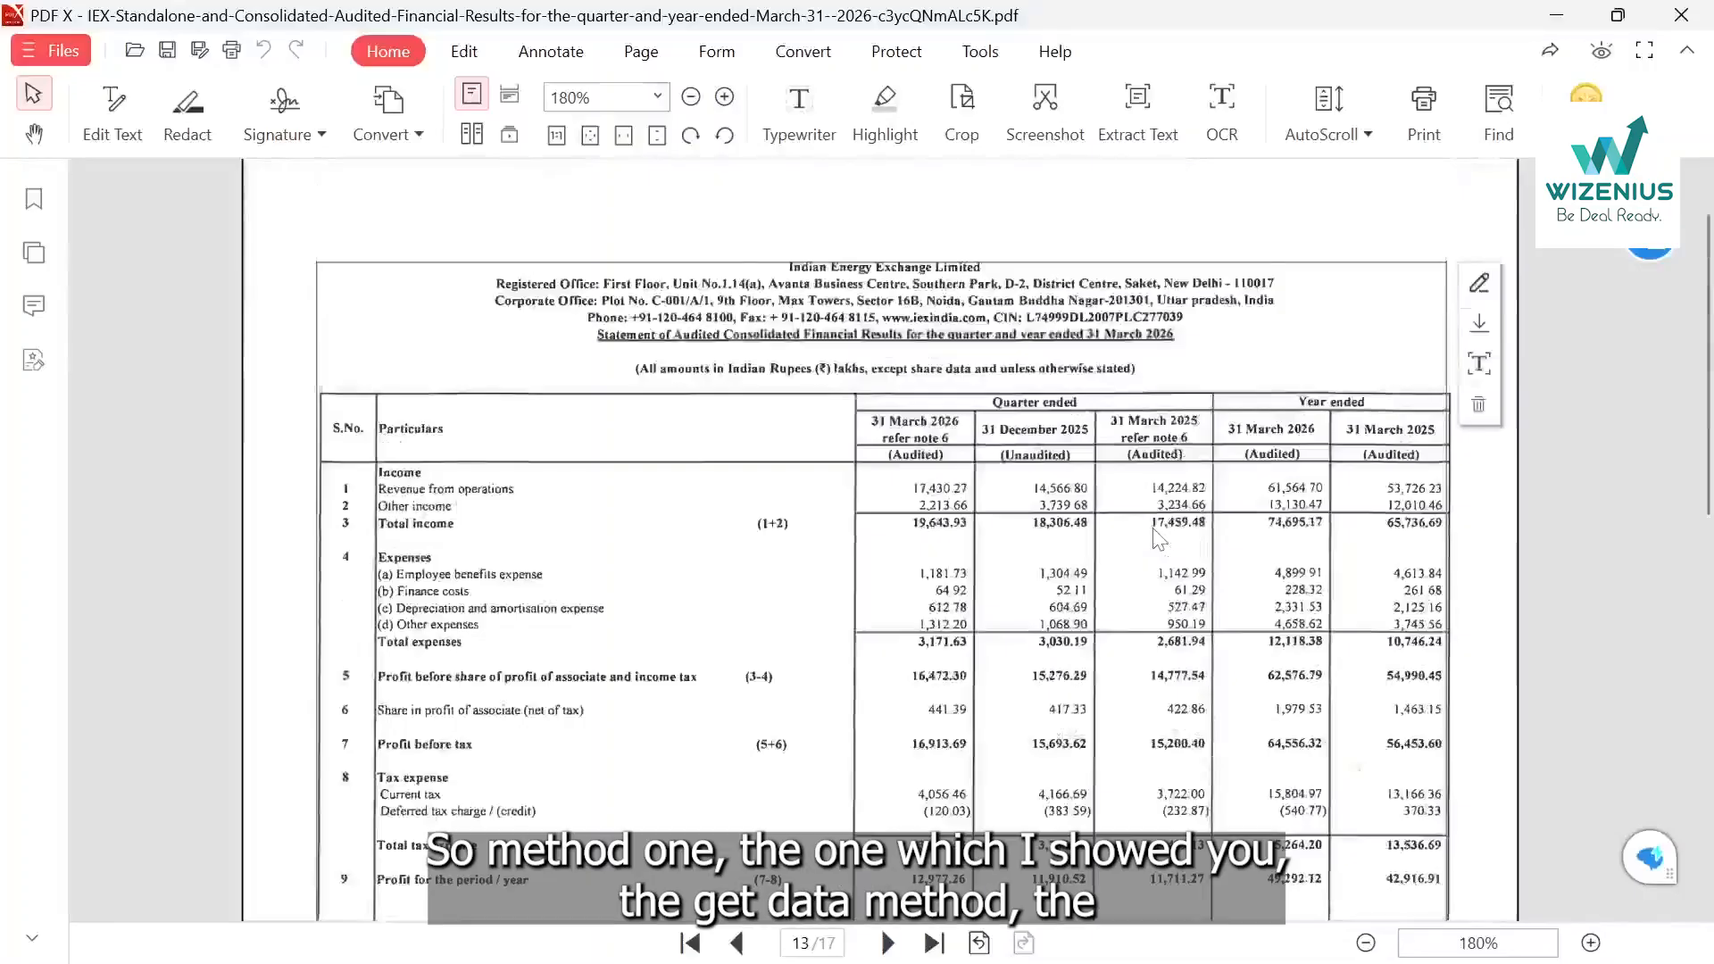
Switch to Data.xlsx and review the imported balance sheet table from its header row.
key("alt+Tab")
key("alt+Tab")
key("alt+Tab")
key("alt+Tab")
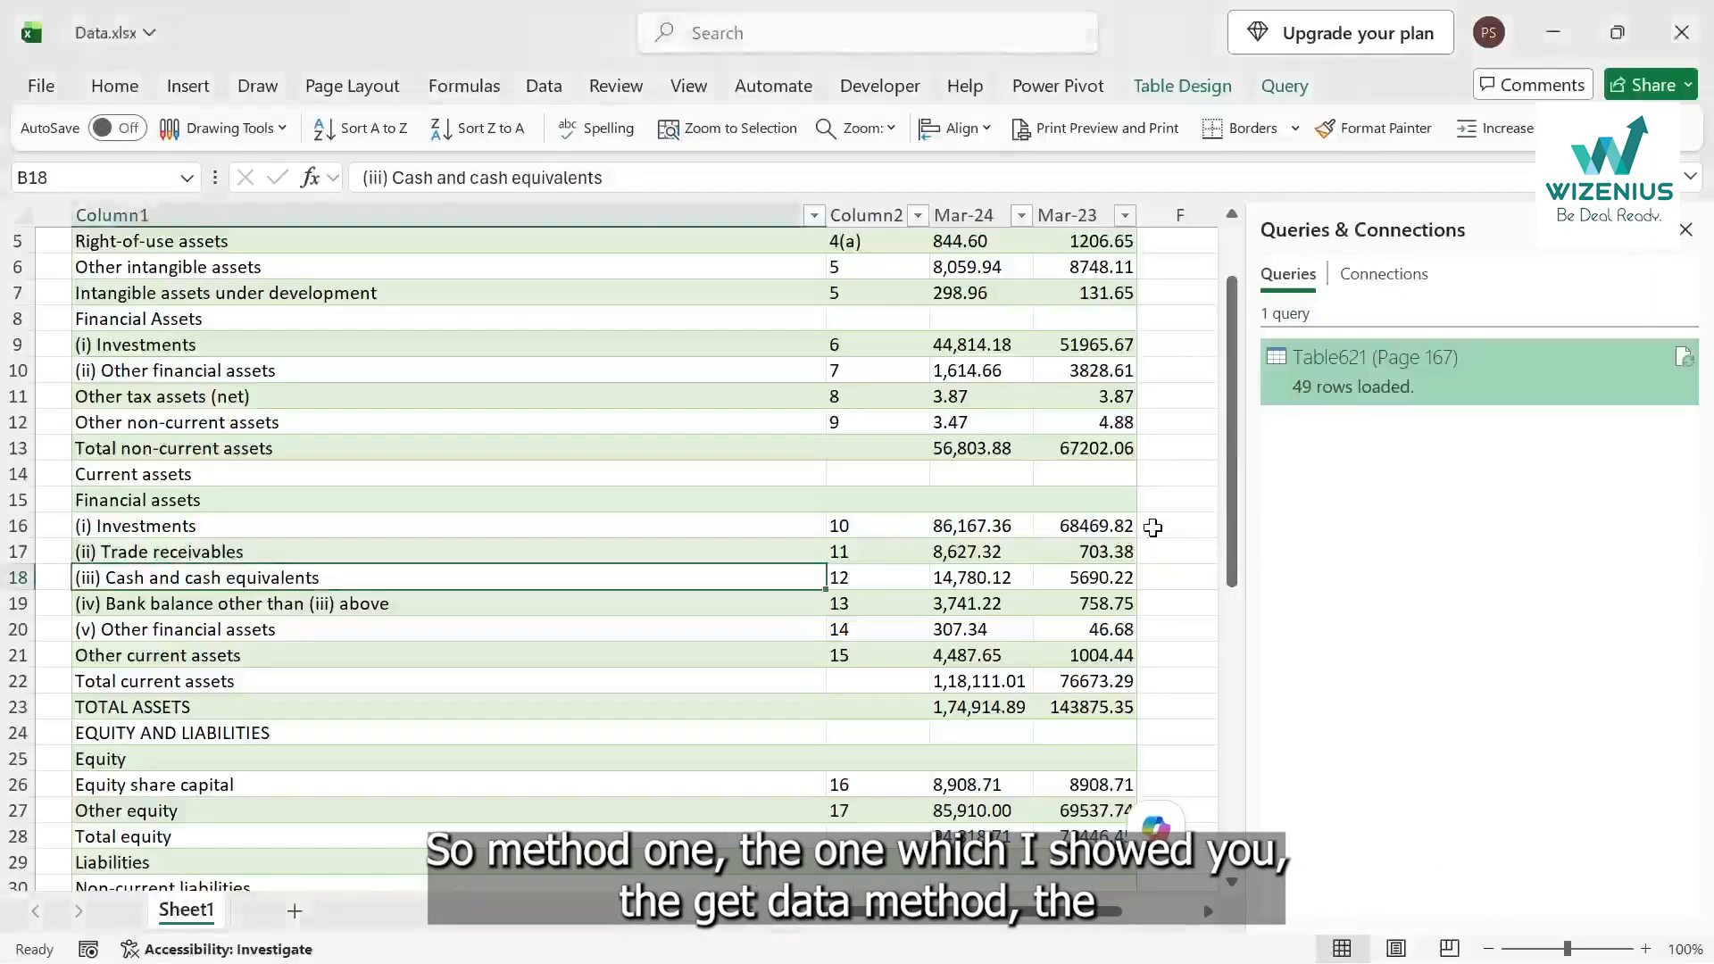
scroll(909, 405, "up", 2)
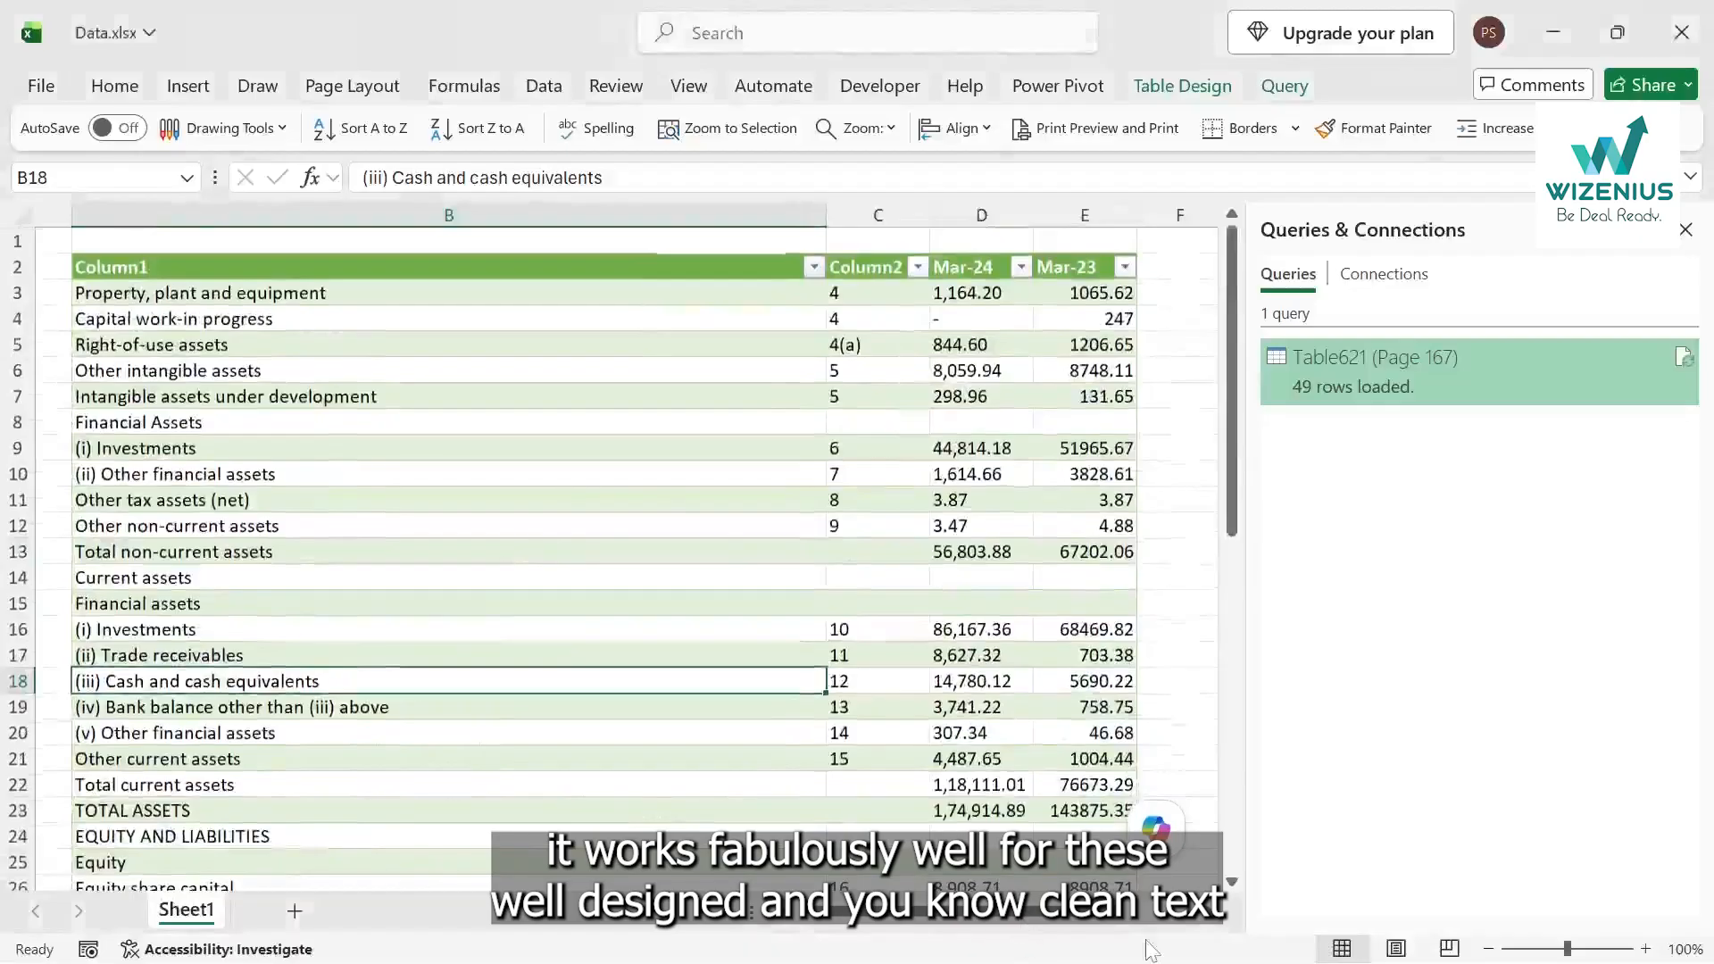
Switch to the OneNote lesson notes and view the Method 2 | Screener.in Export to Excel section.
key("alt+Tab")
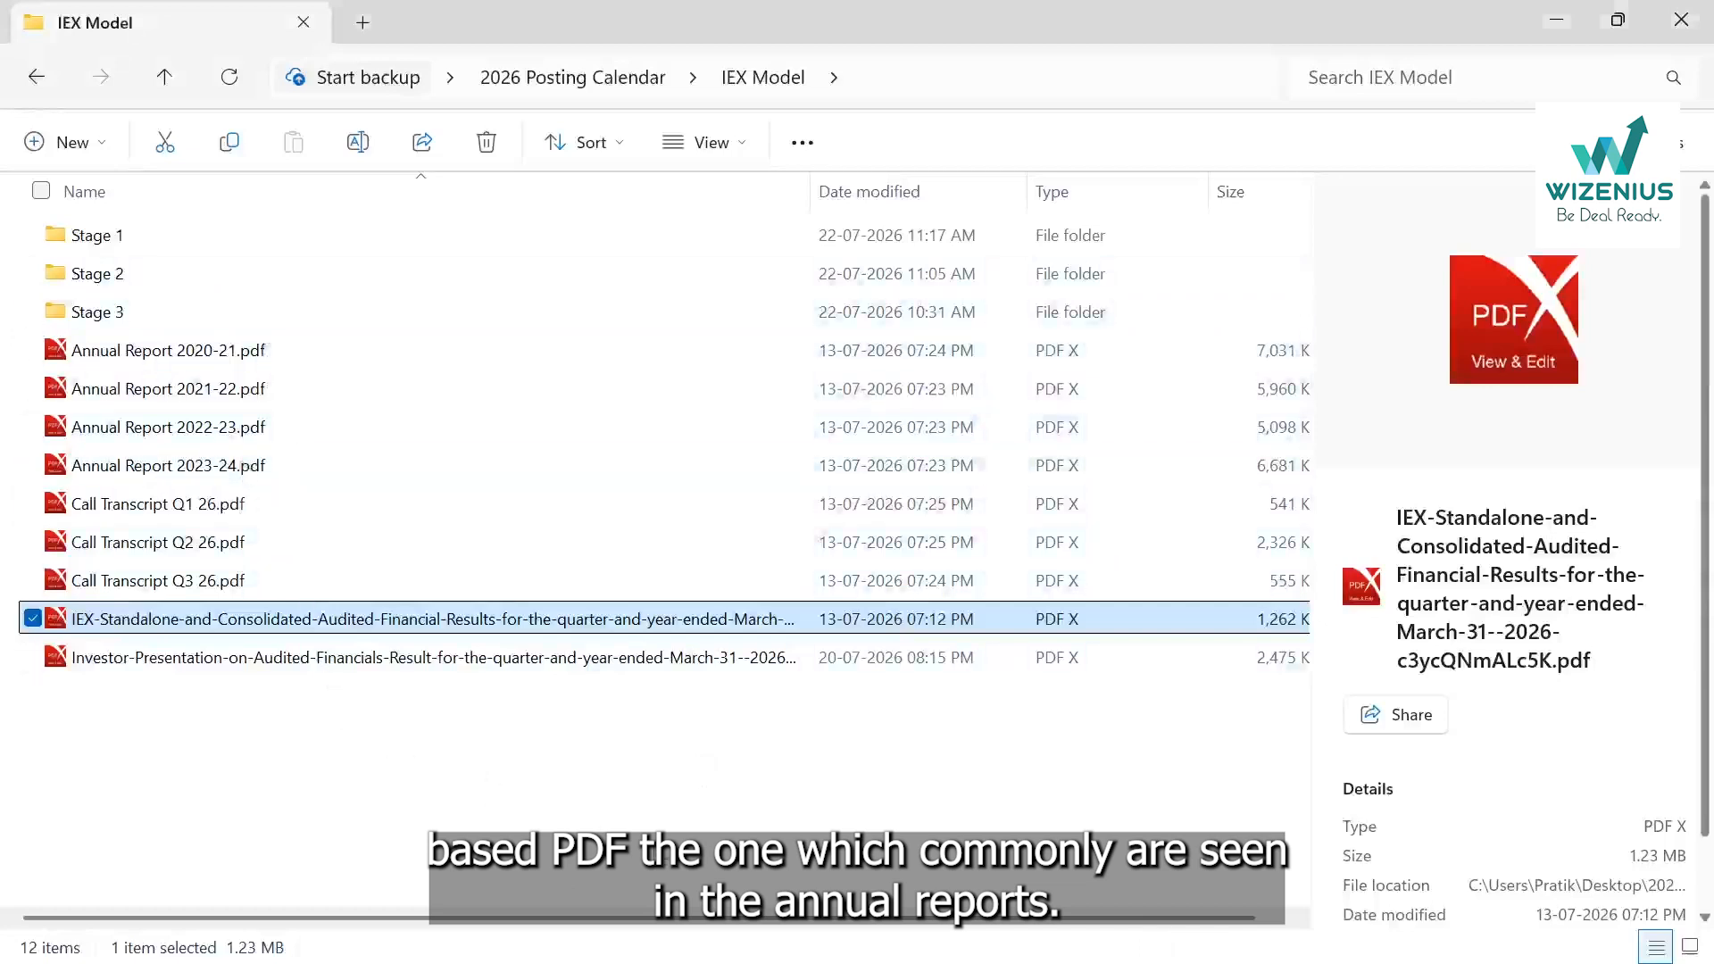
left_click(705, 775)
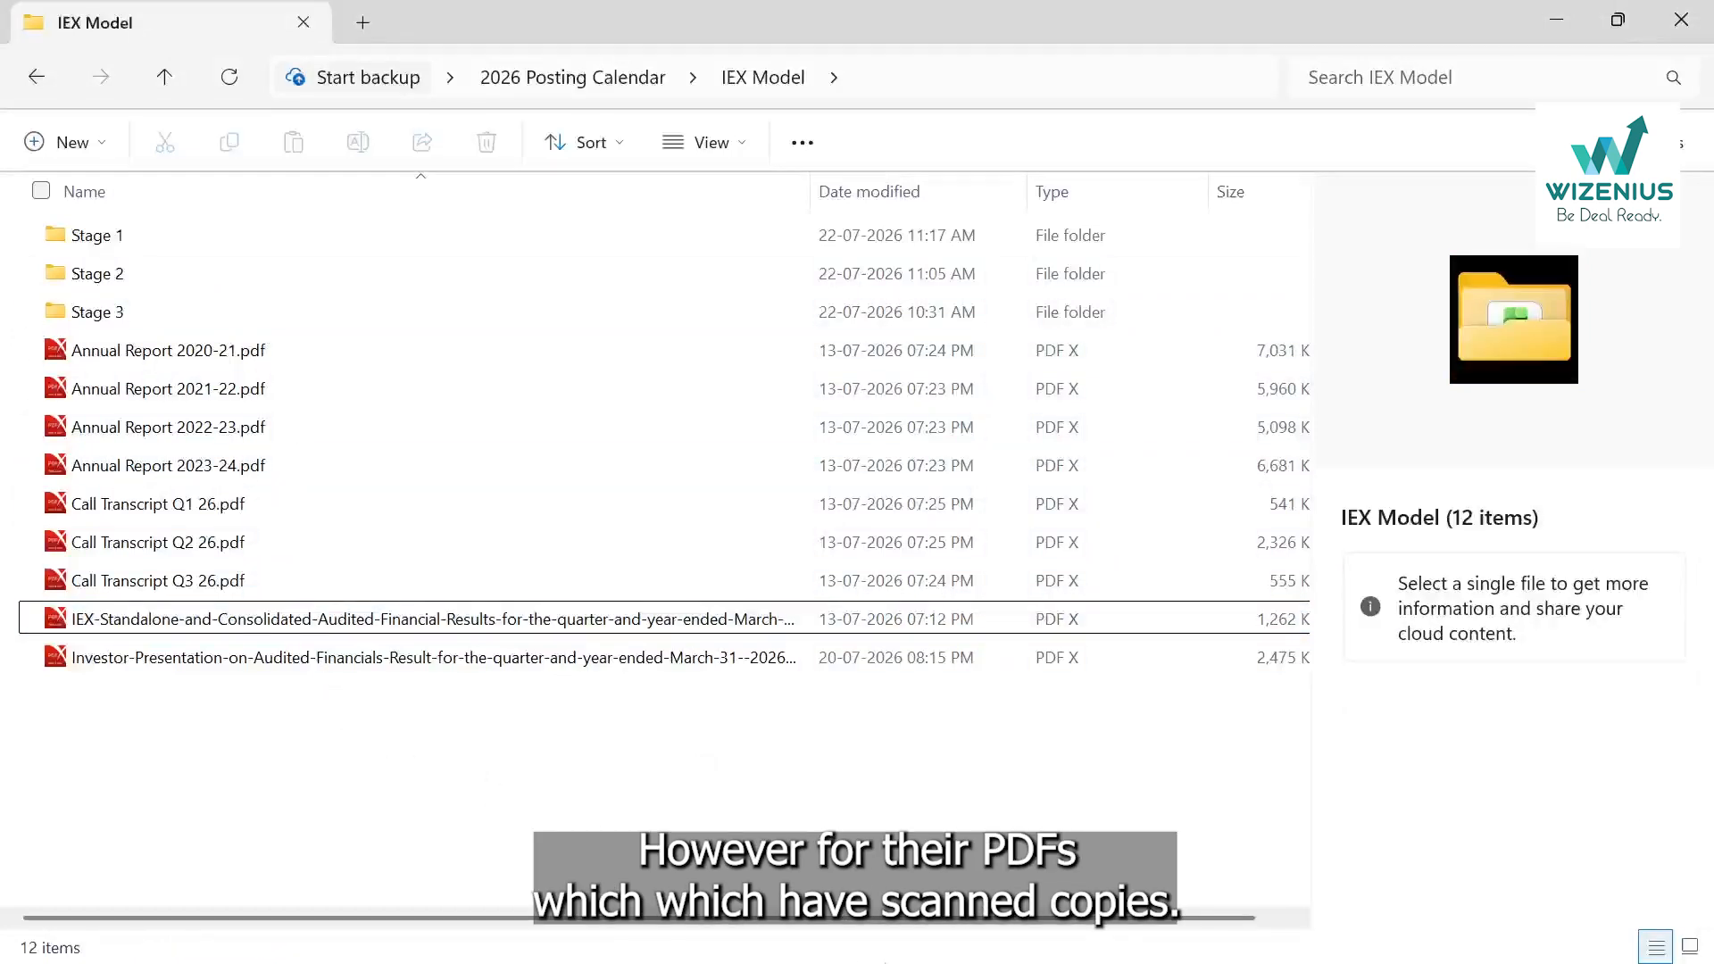
mouse_move(887, 961)
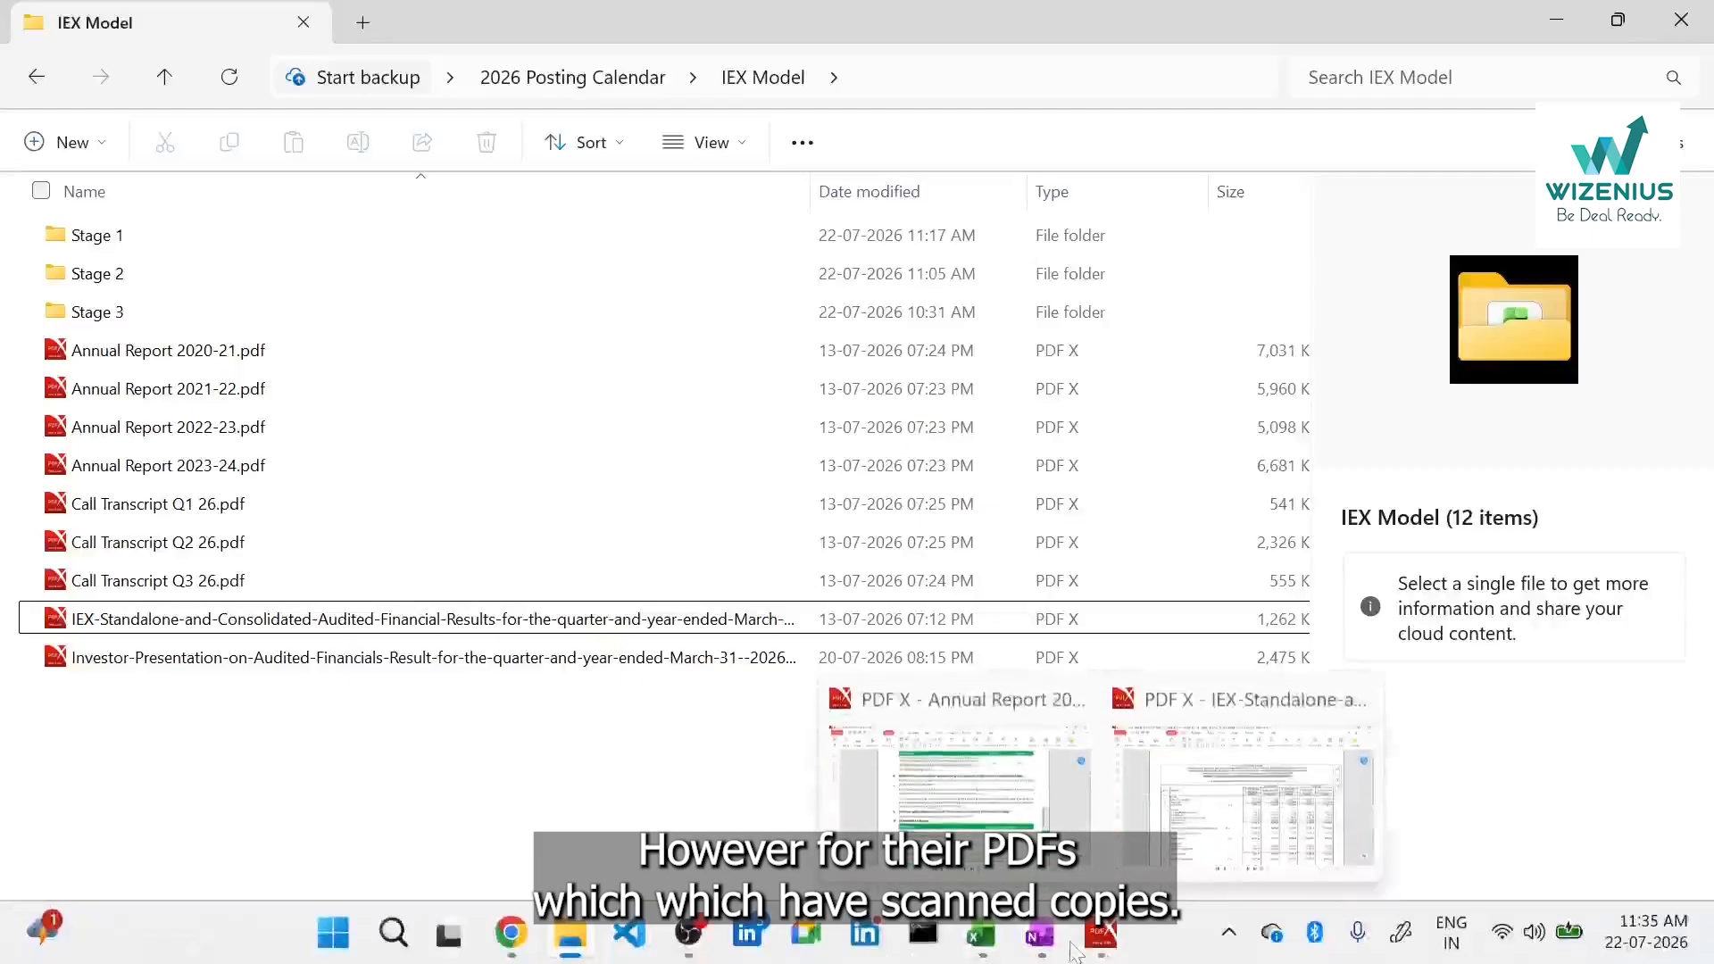
left_click(1045, 808)
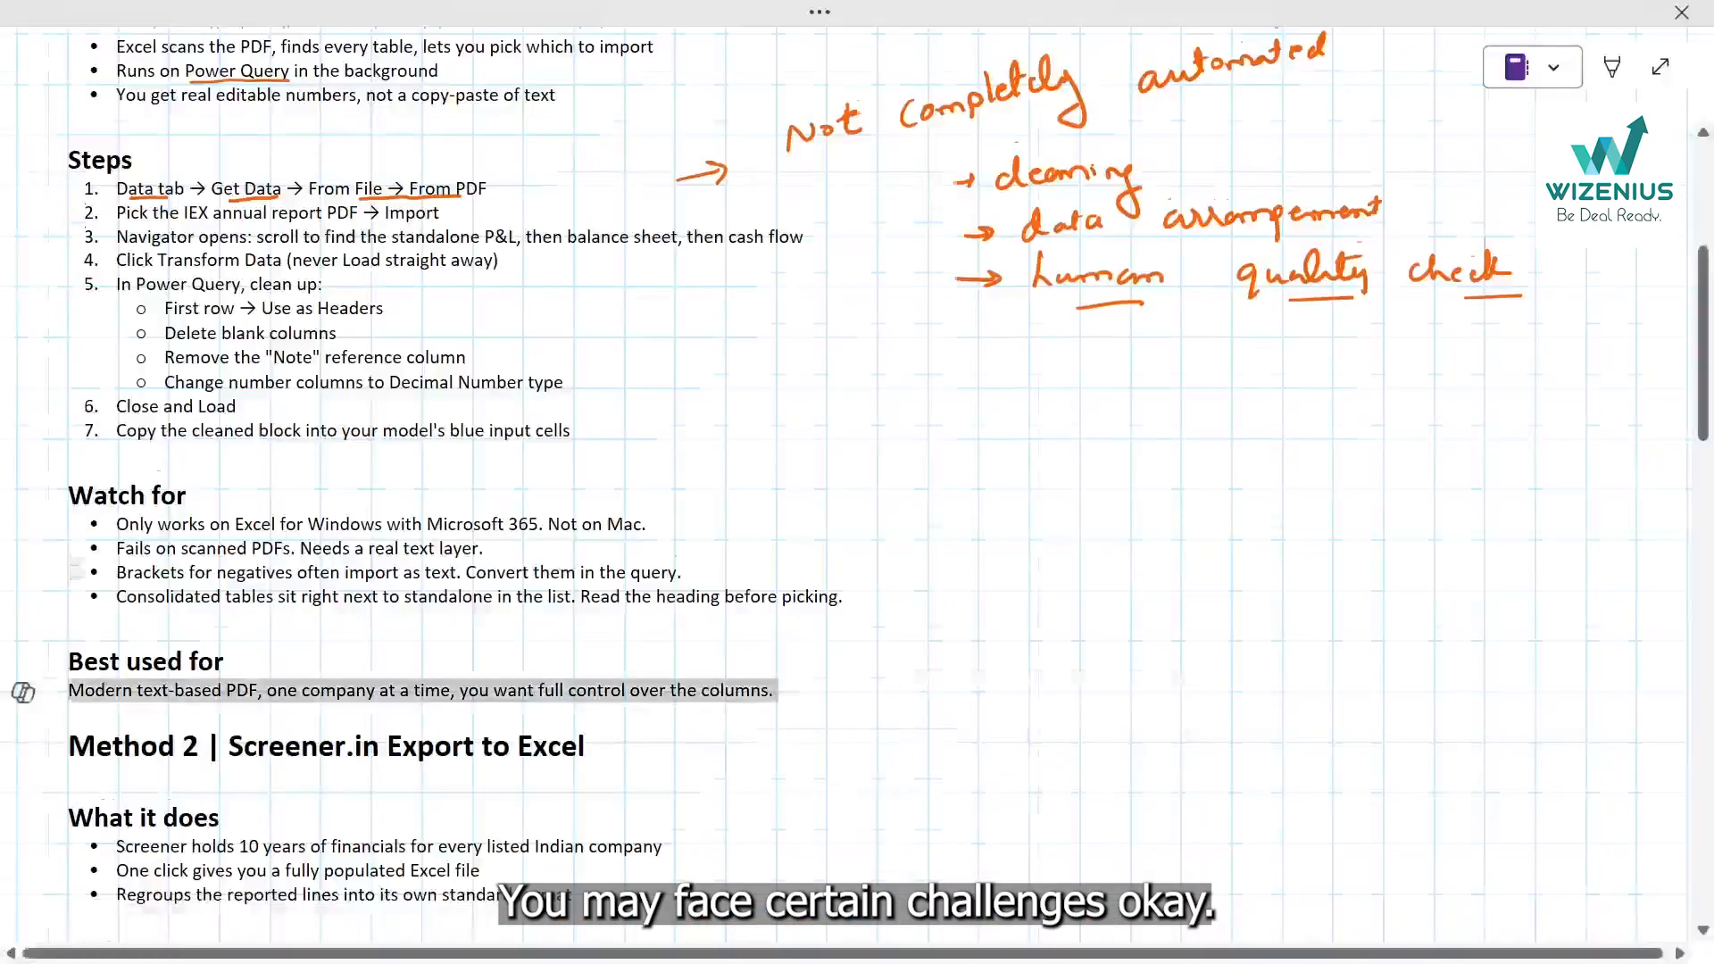
scroll(854, 474, "down", 2)
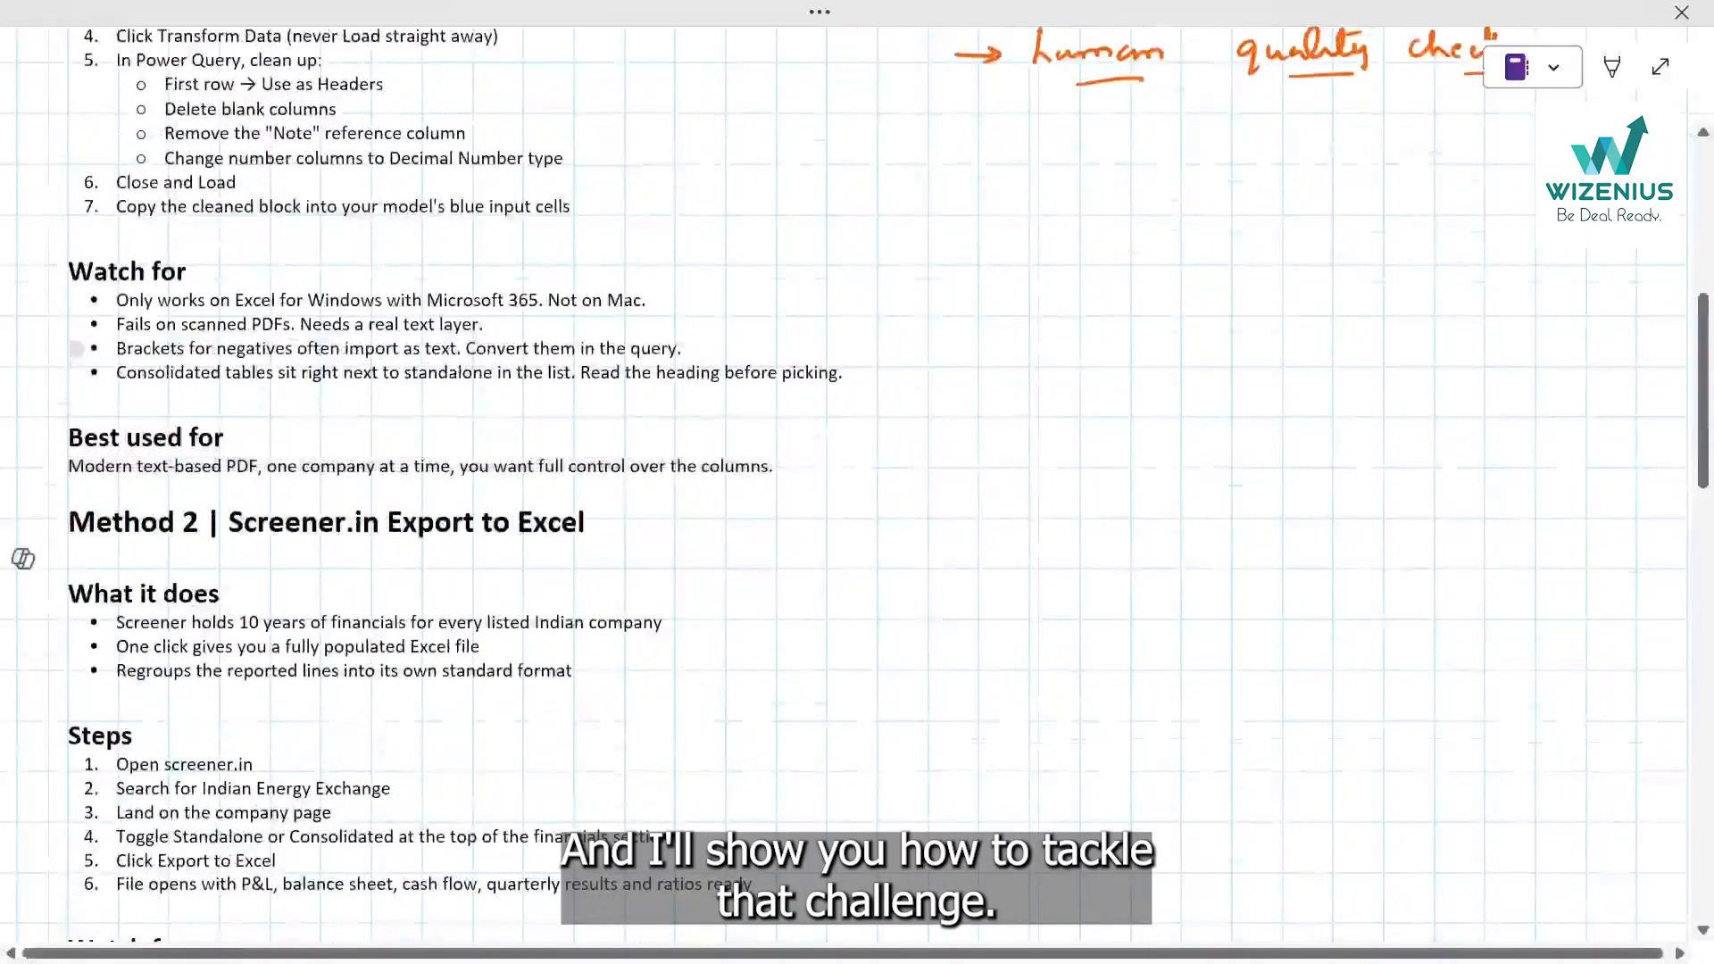
scroll(854, 475, "down", 5)
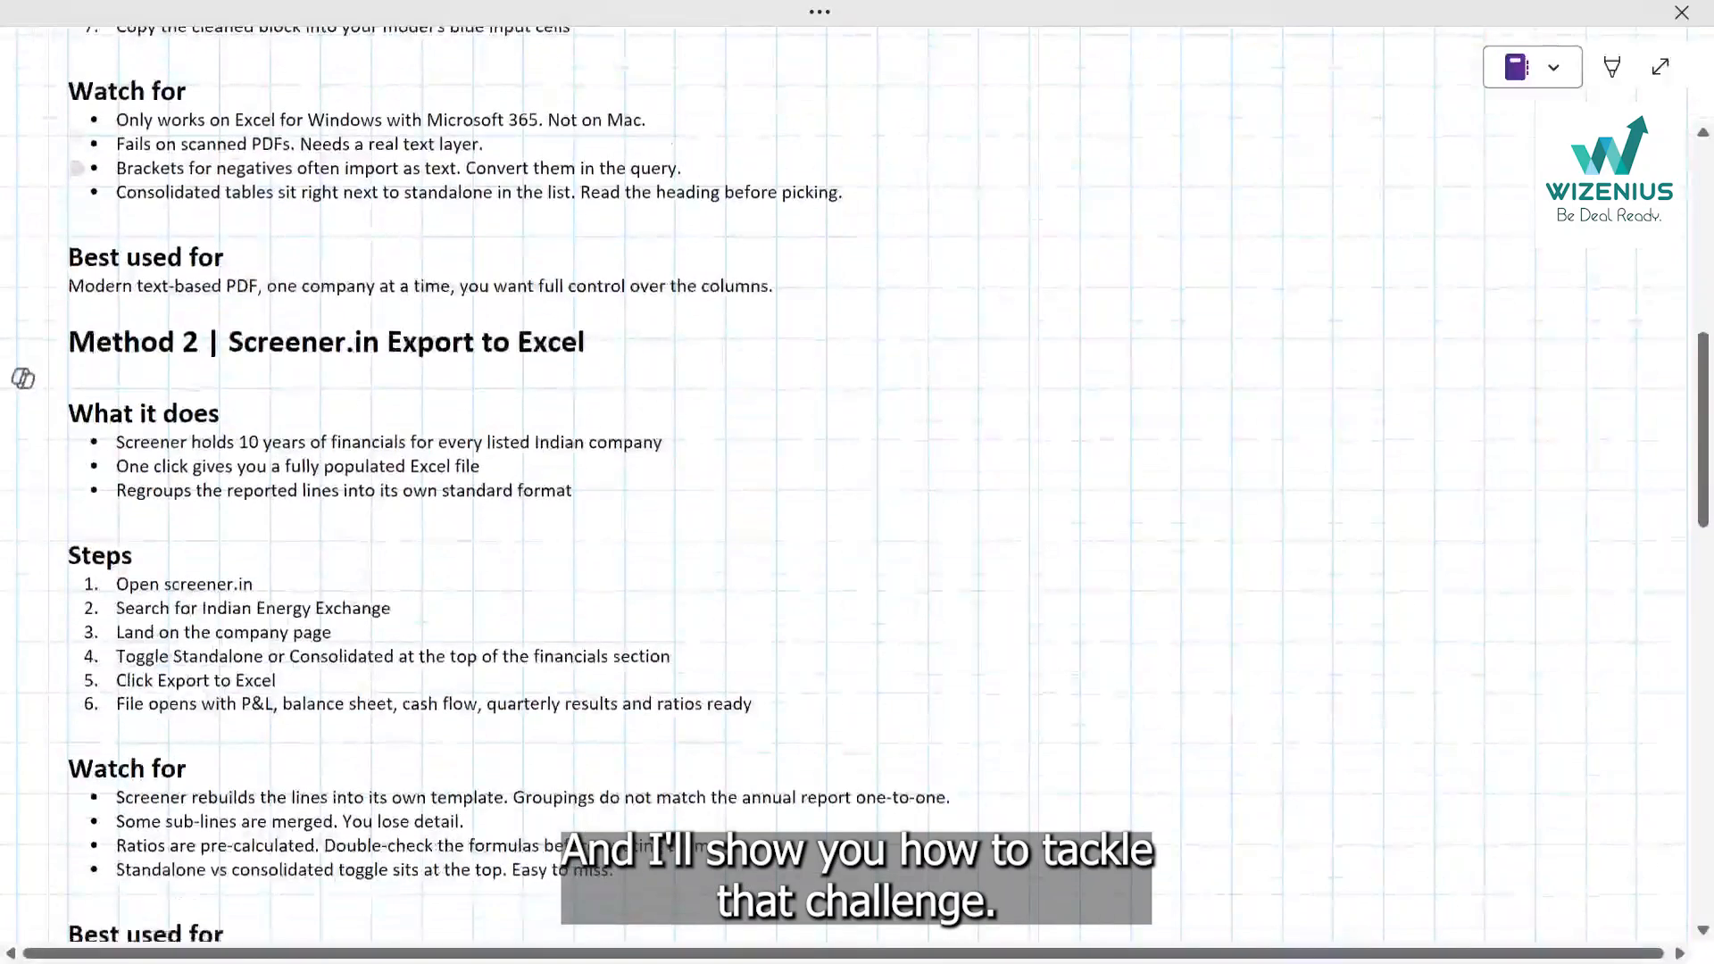
scroll(854, 475, "up", 6)
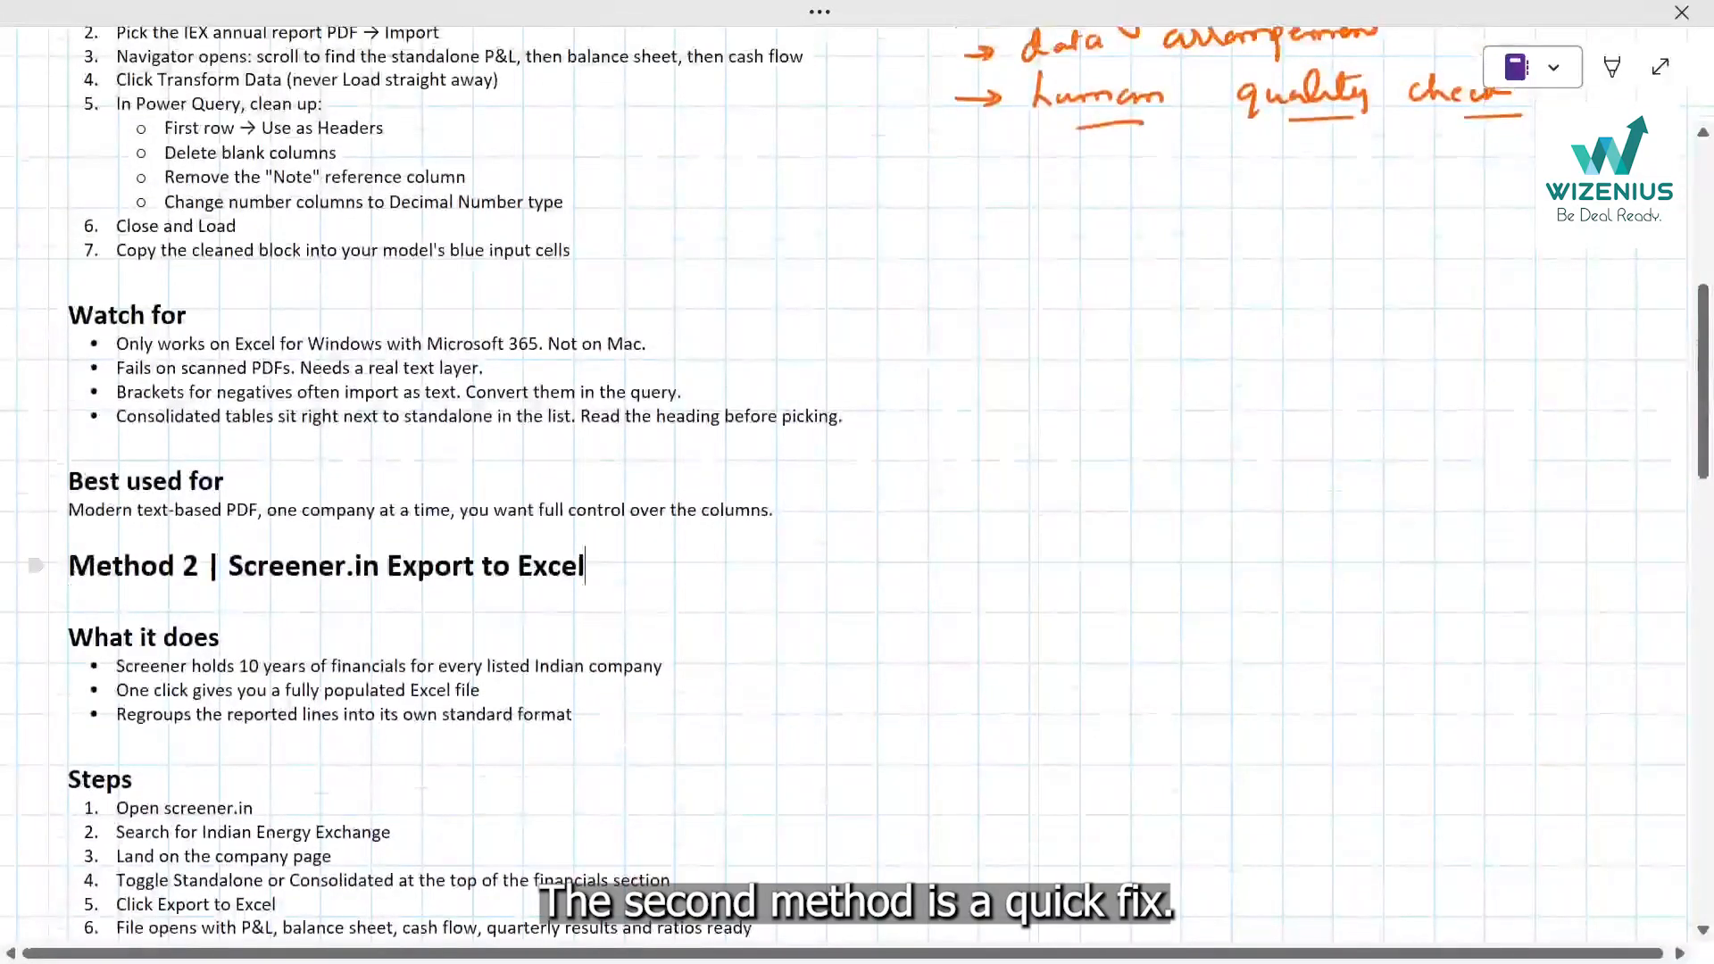
Handwrite "Quick + Dirty method" beside the Method 2 | Screener.in Export to Excel heading.
double_click(321, 571)
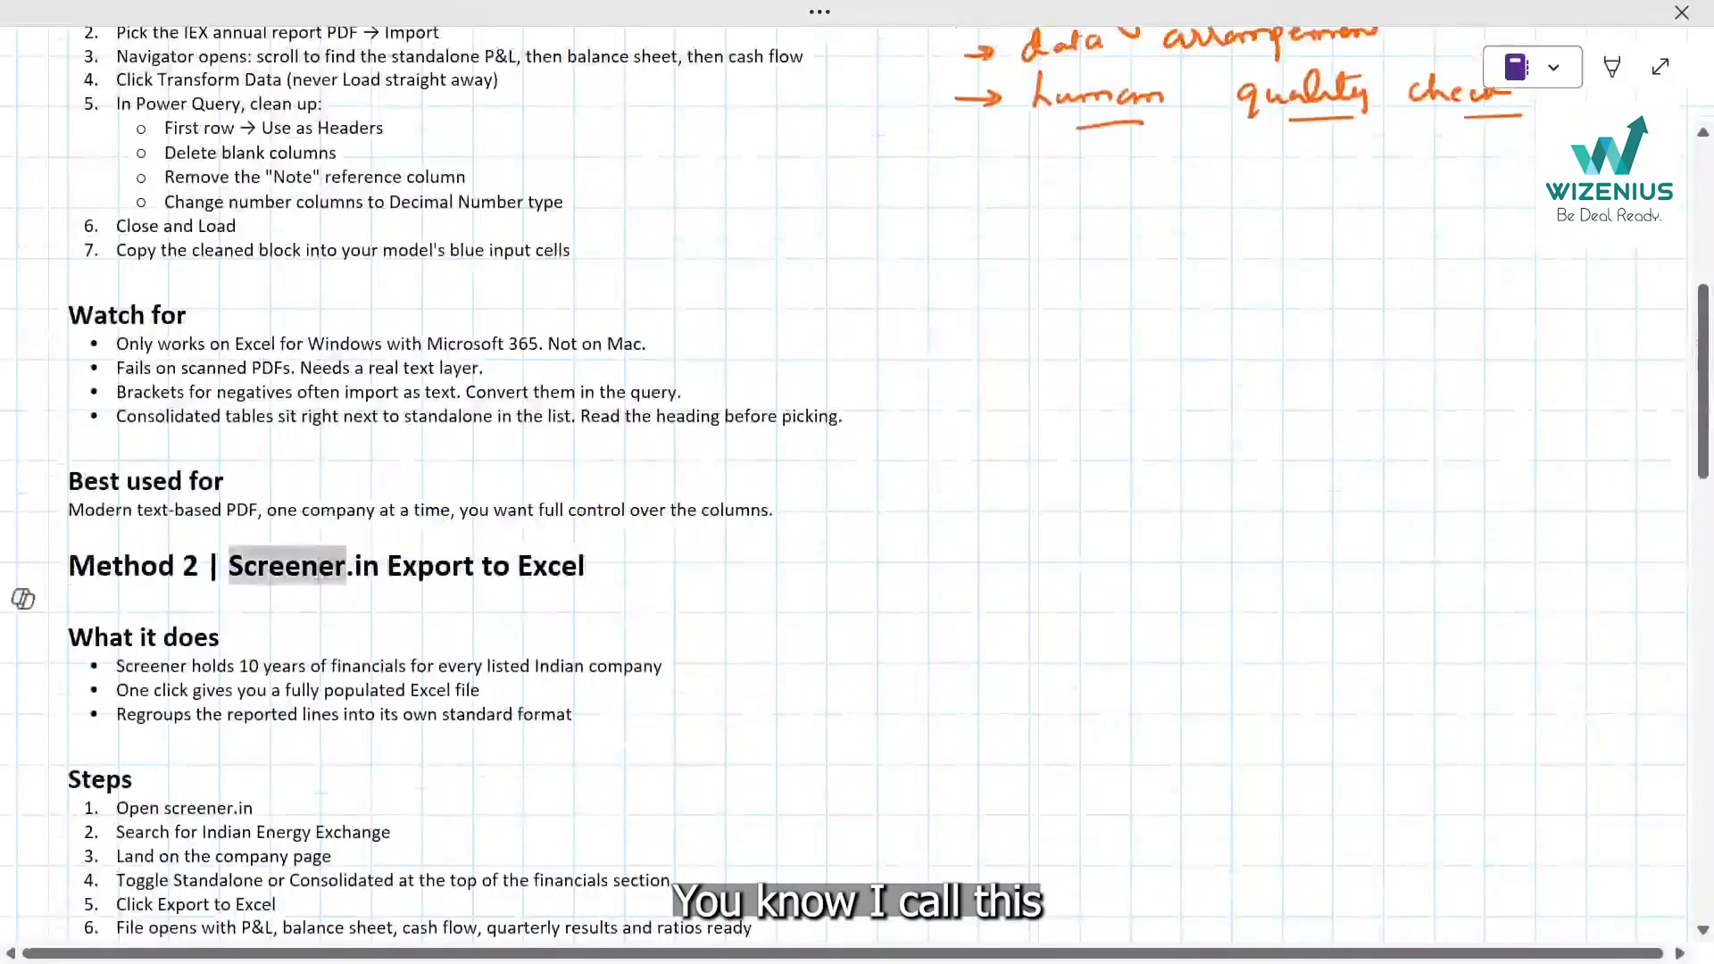
mouse_move(816, 562)
left_mouse_down()
mouse_move(830, 616)
mouse_move(881, 607)
left_mouse_up()
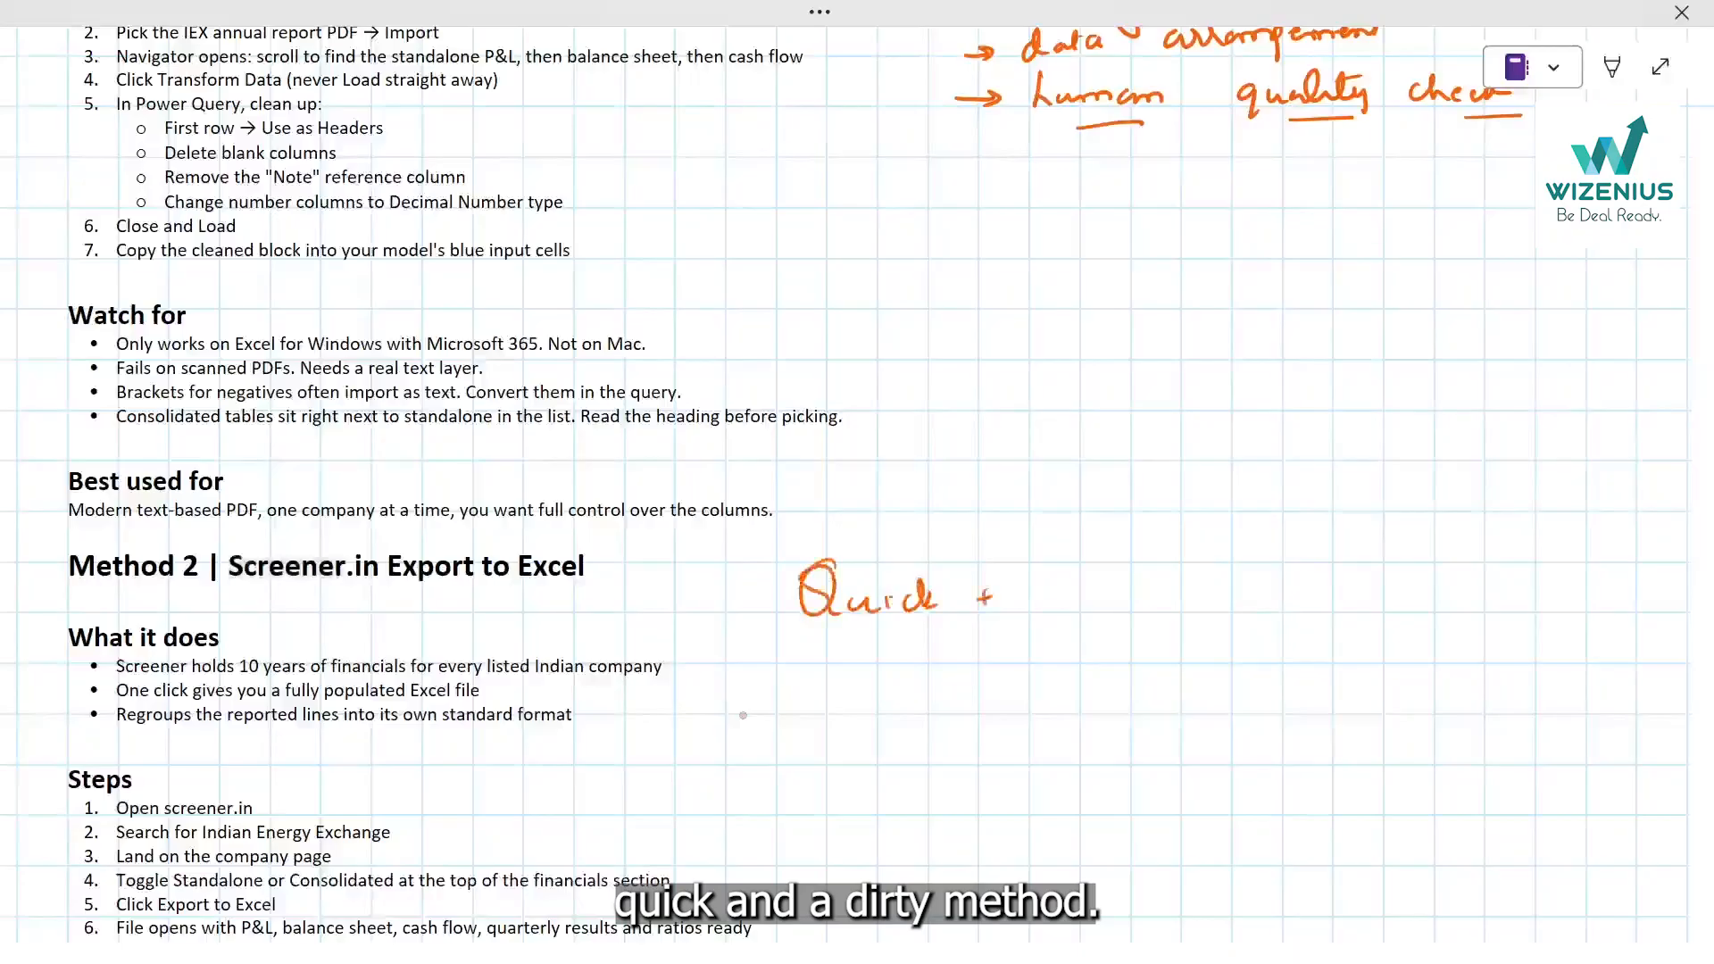
mouse_move(1037, 569)
left_mouse_down()
mouse_move(1040, 603)
mouse_move(1127, 625)
left_mouse_up()
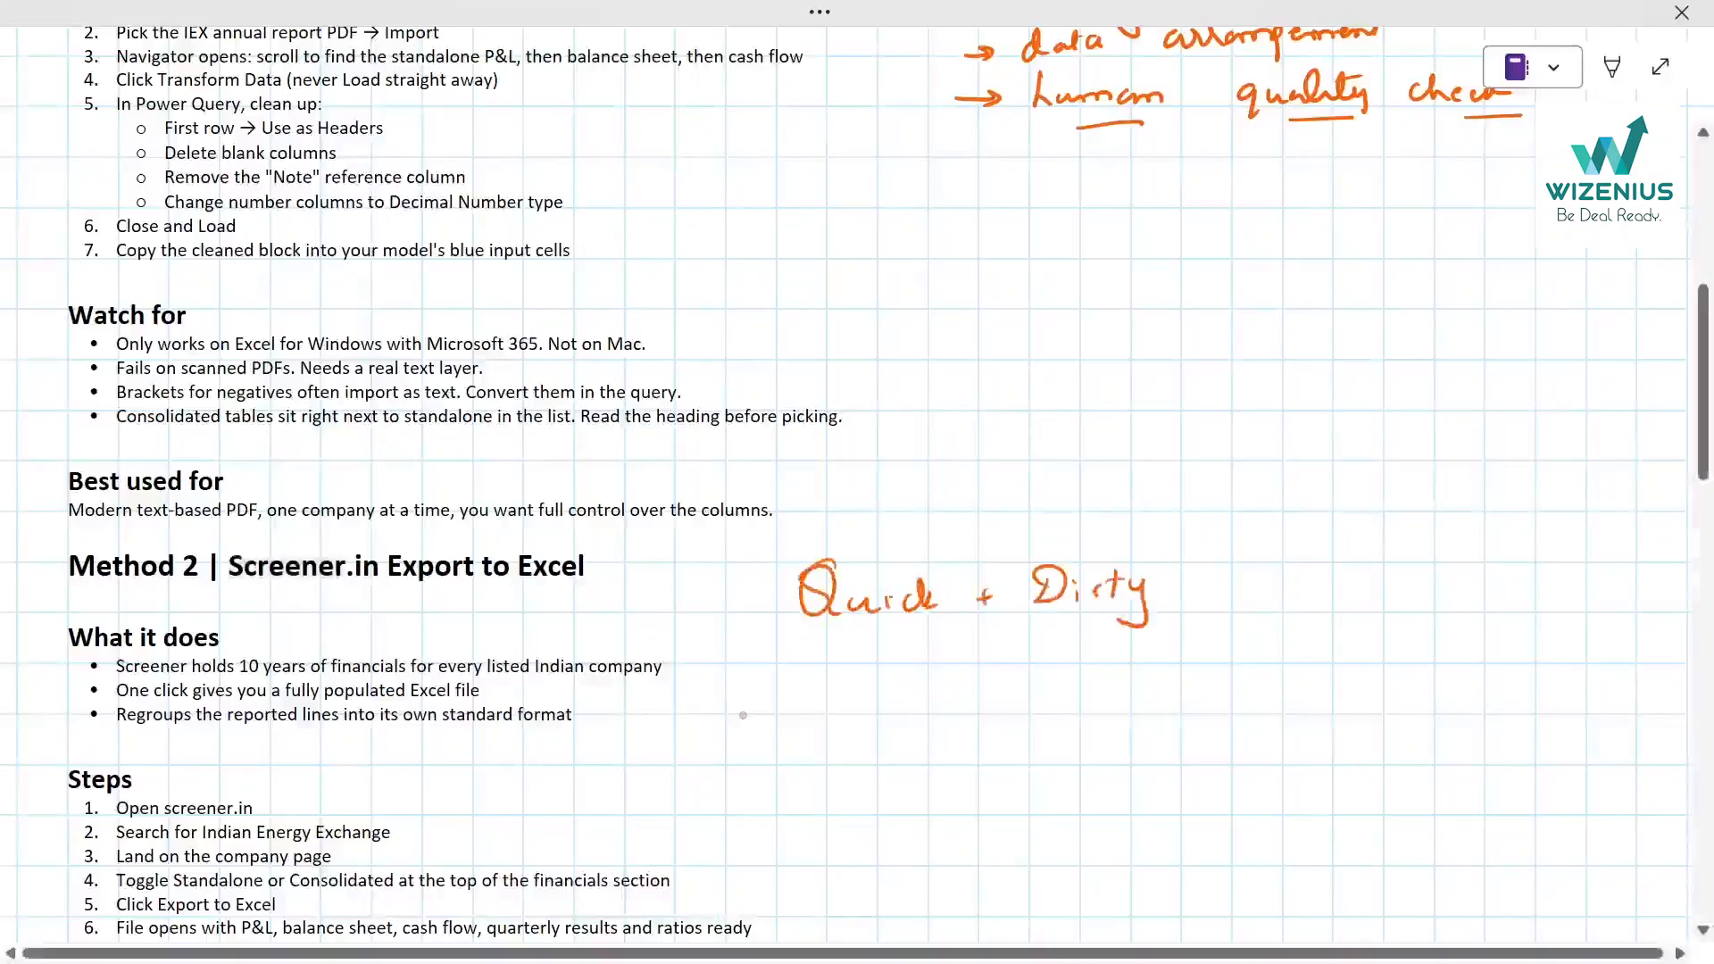
left_click_drag(1256, 600, 1294, 589)
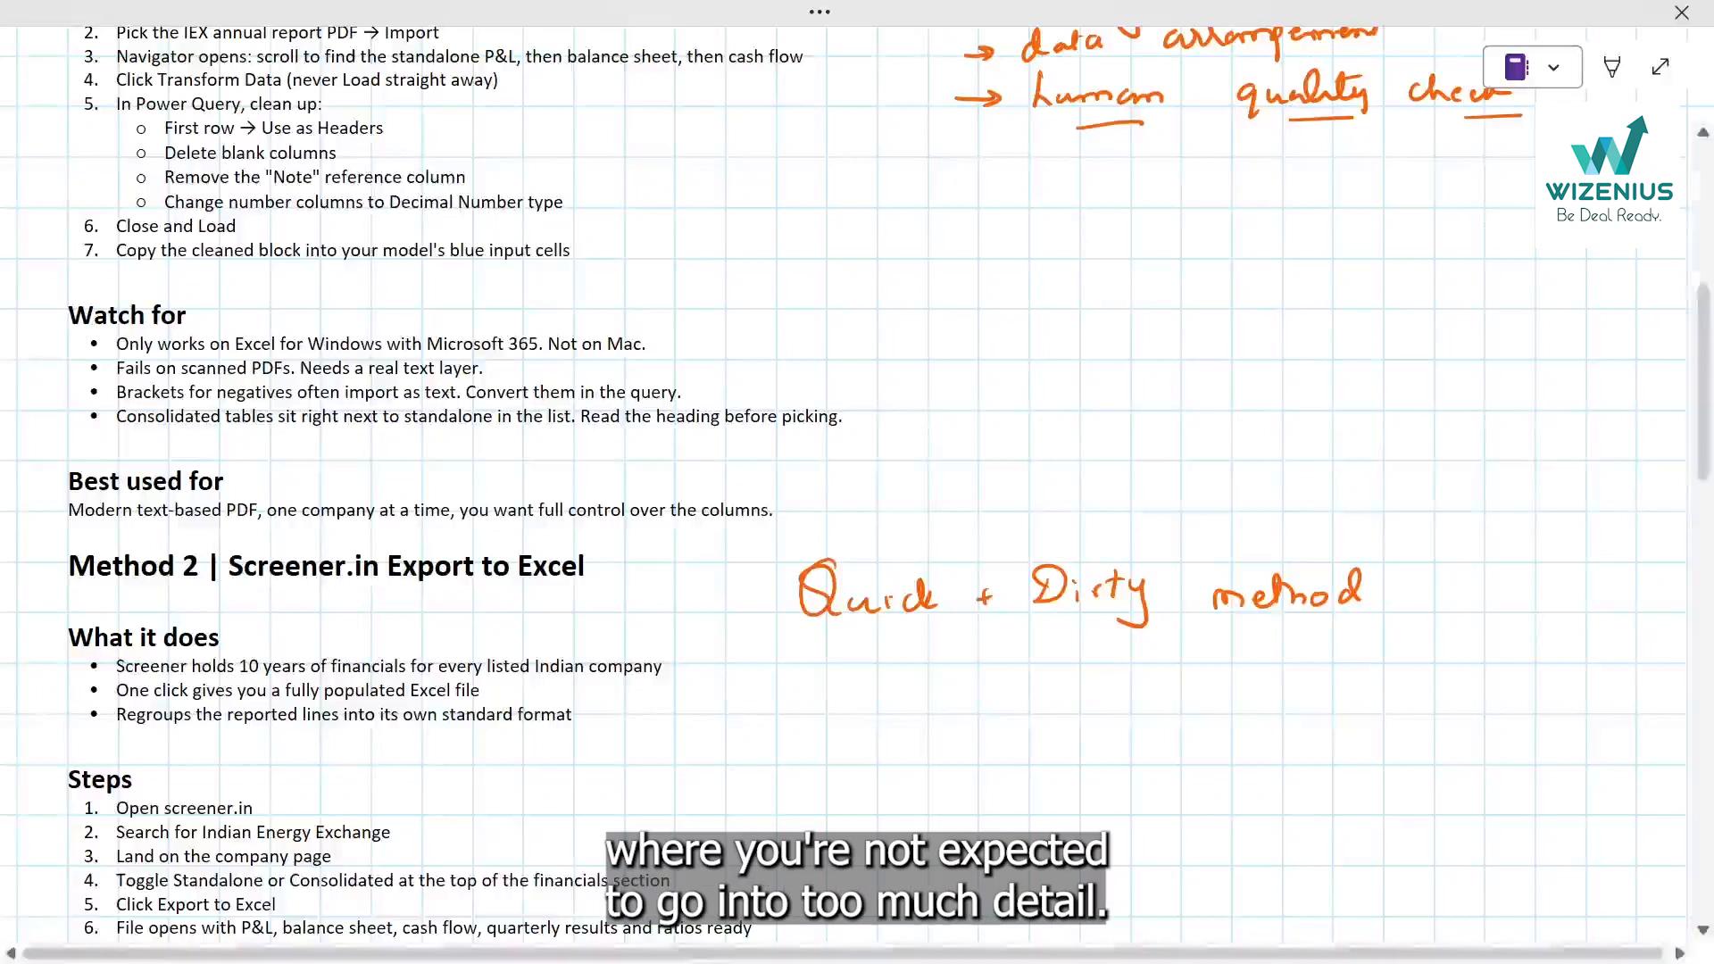
Switch to Chrome and open Screener's Indian Energy Exchange company page in a new browser tab.
triple_click(284, 569)
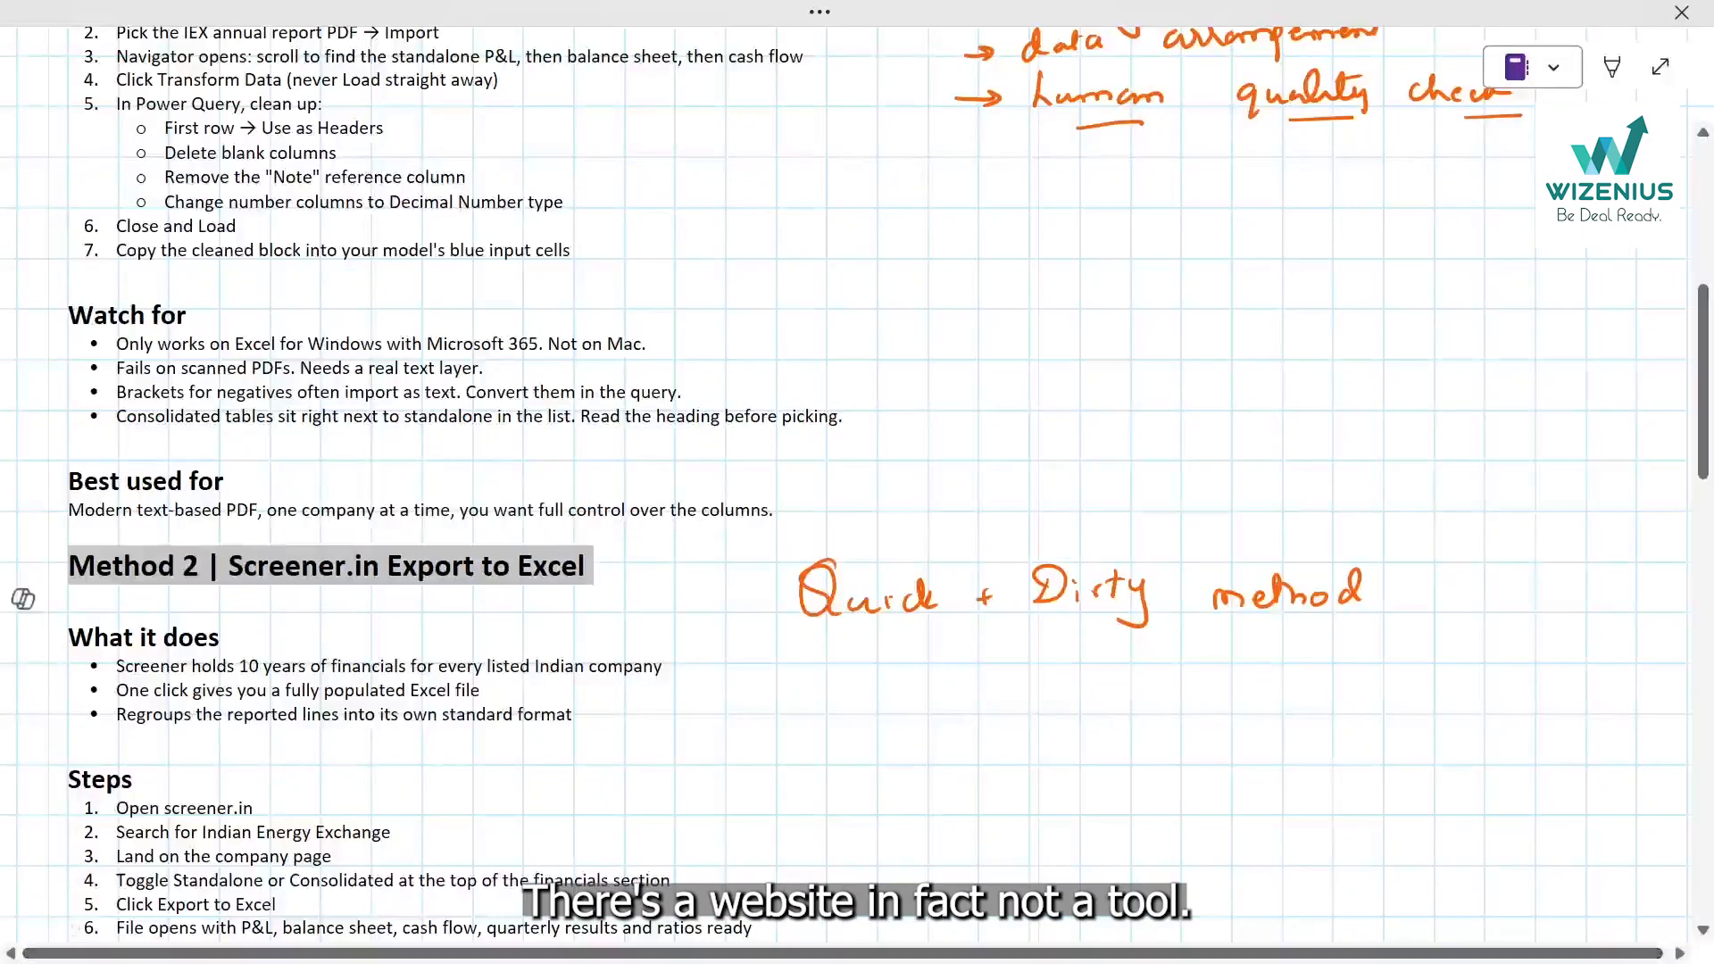
key("alt+Tab")
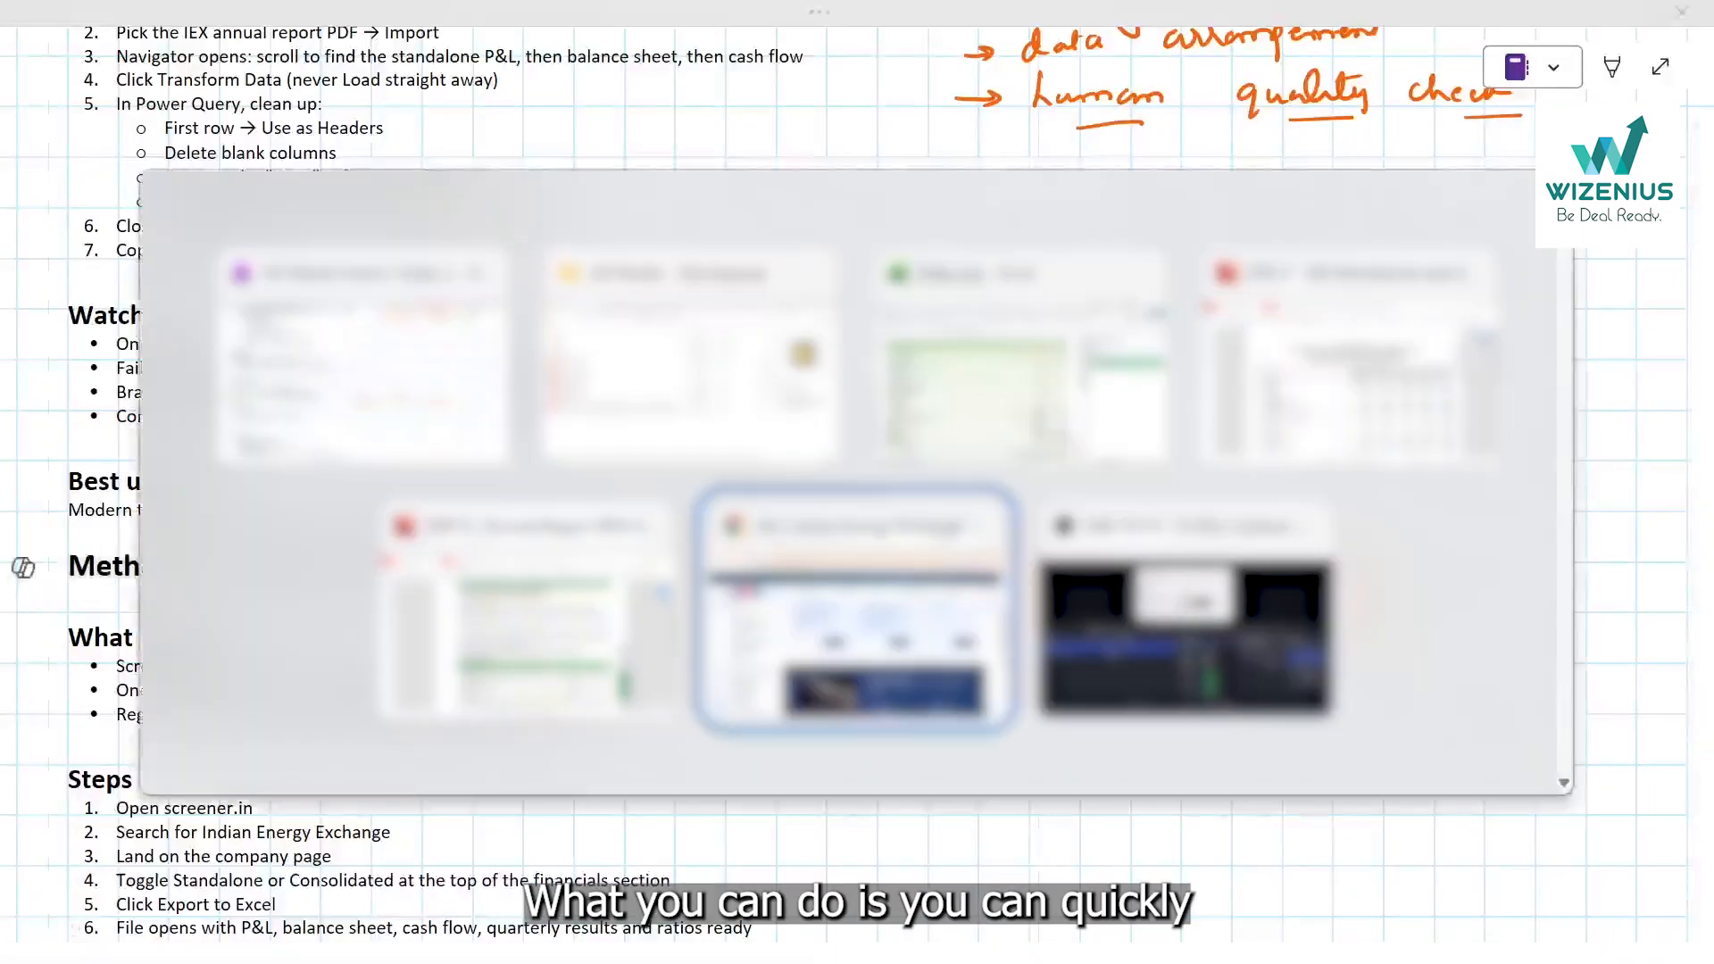
left_click(1000, 642)
left_click(398, 29)
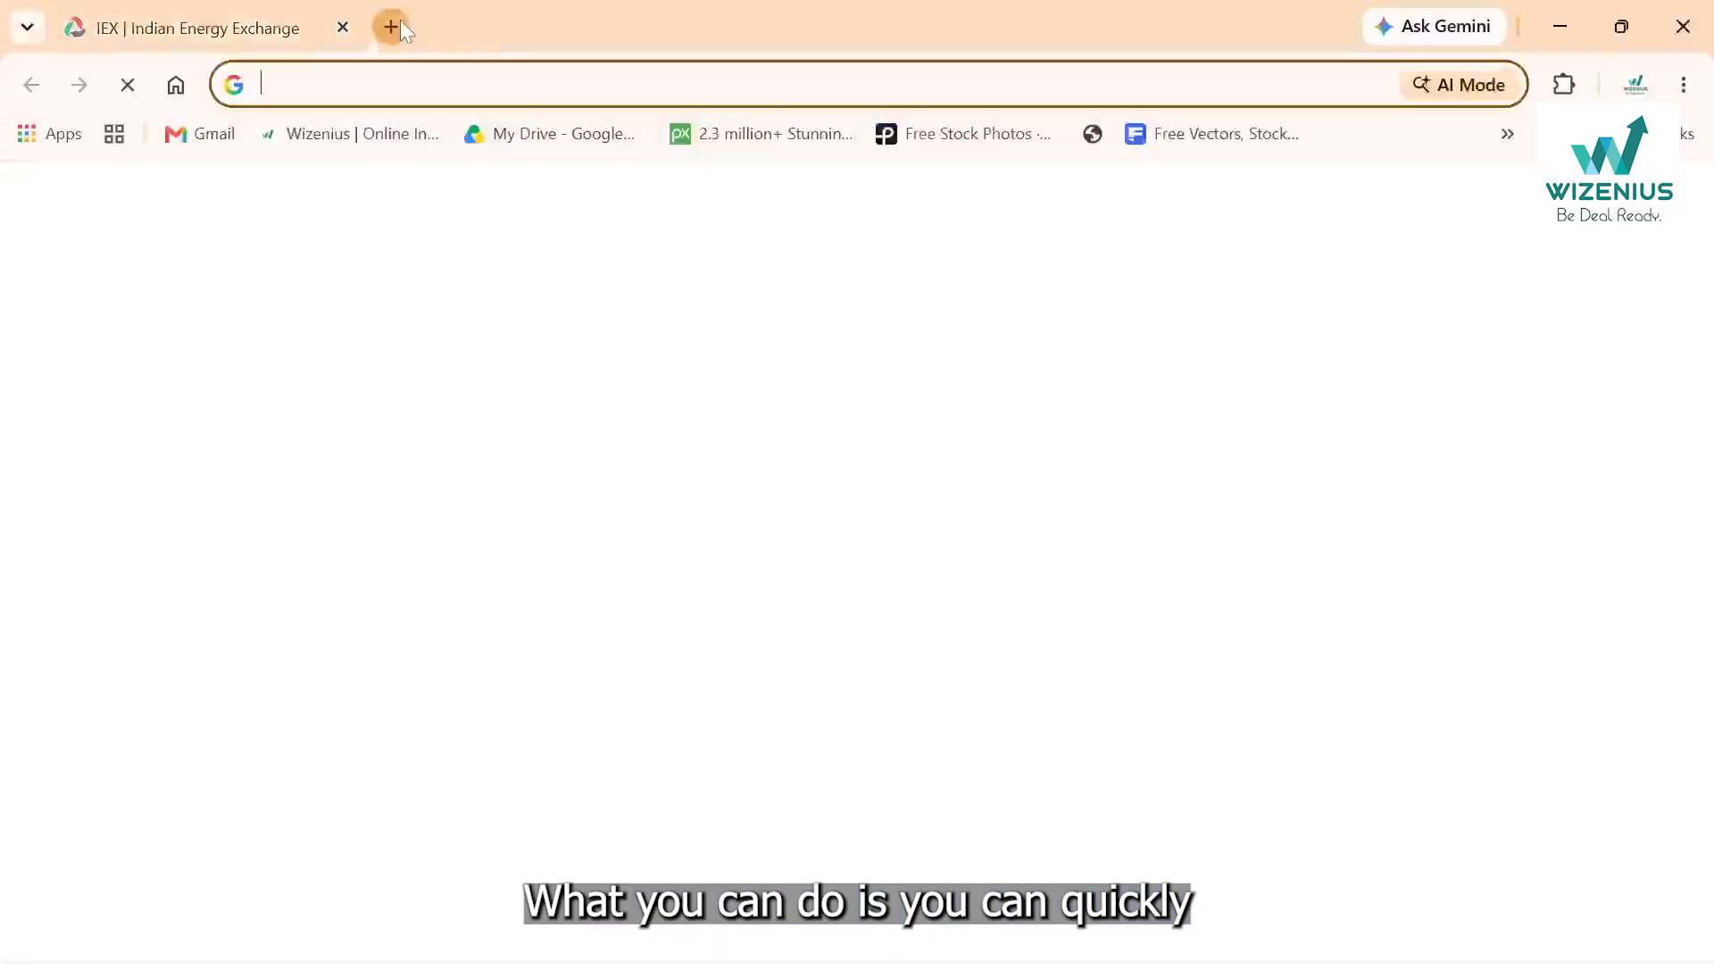
type("scre")
key("Down")
key("Down")
key("Down")
key("Down")
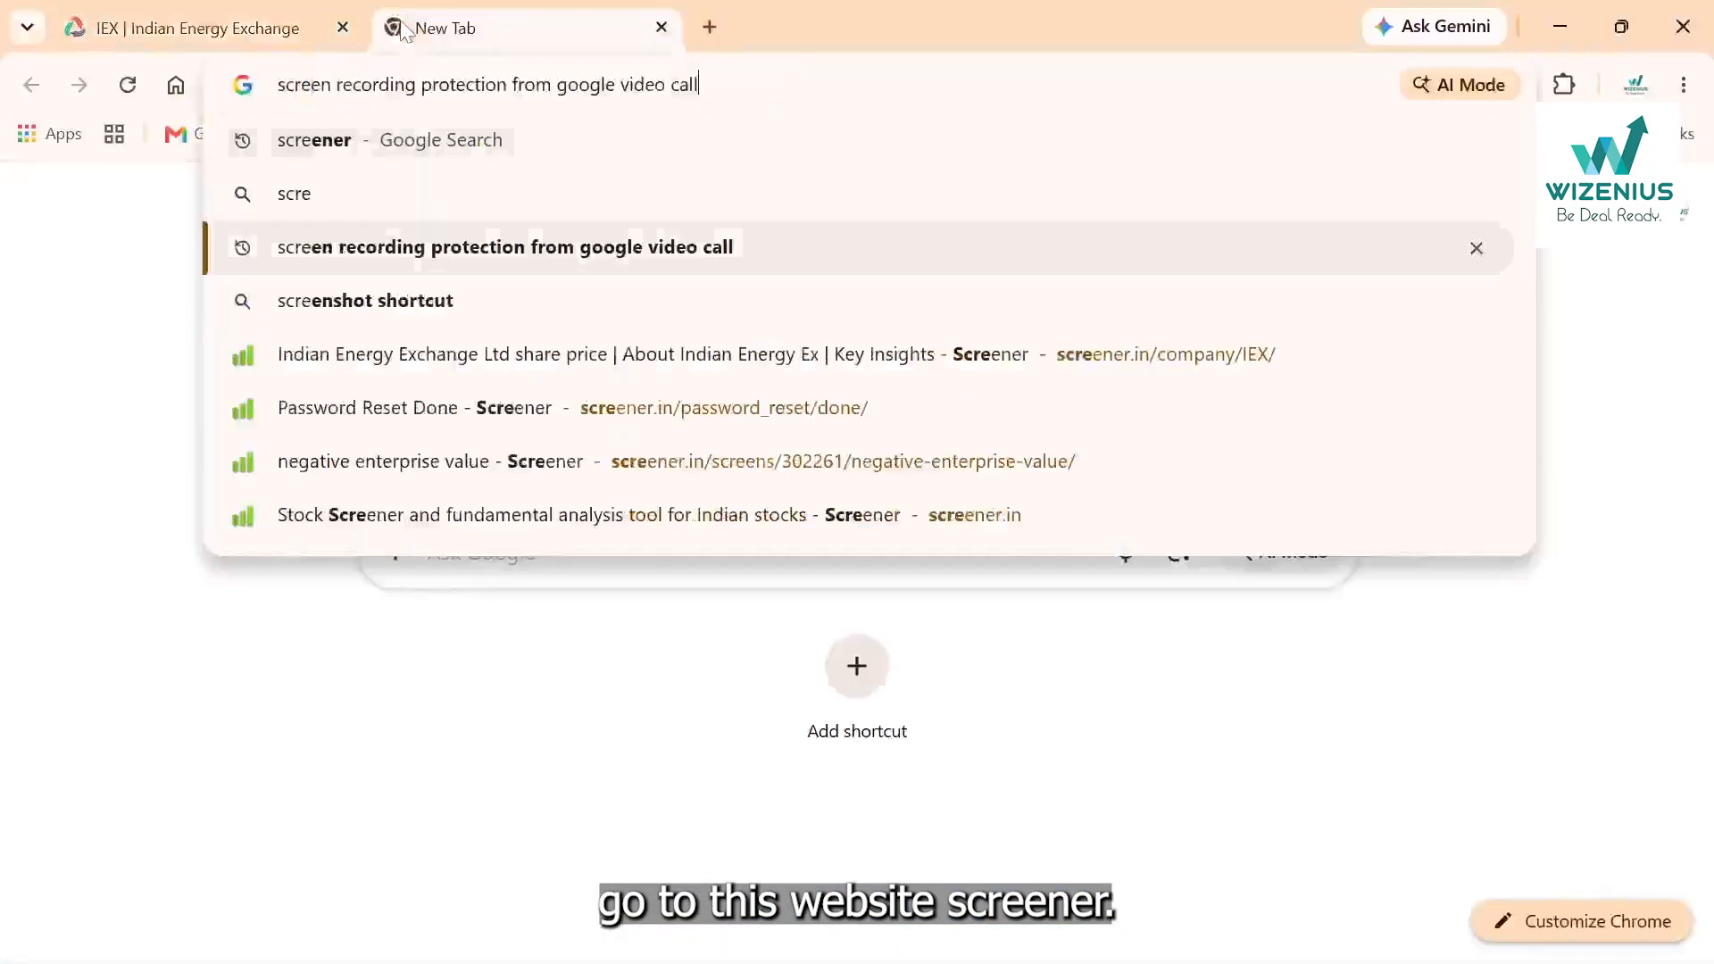
key("Return")
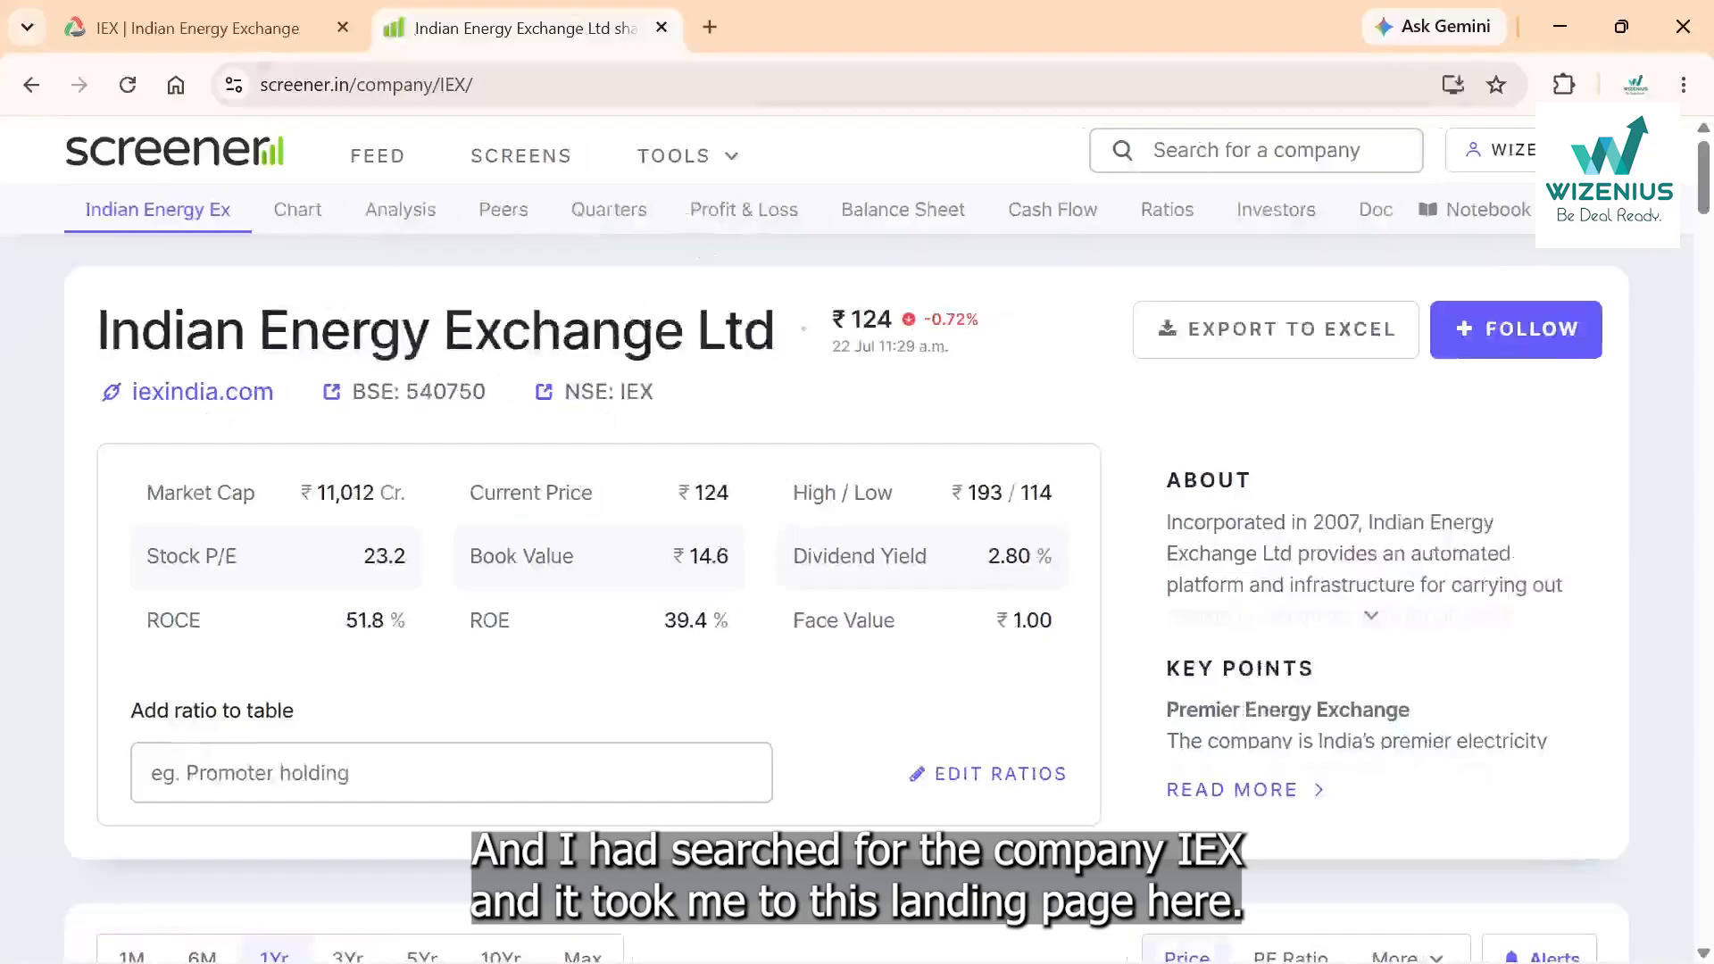
Examine the company page's peer comparison, quarterly results, profit and loss, balance sheet and cash flow tables, and return to the company overview.
scroll(1184, 553, "down", 12)
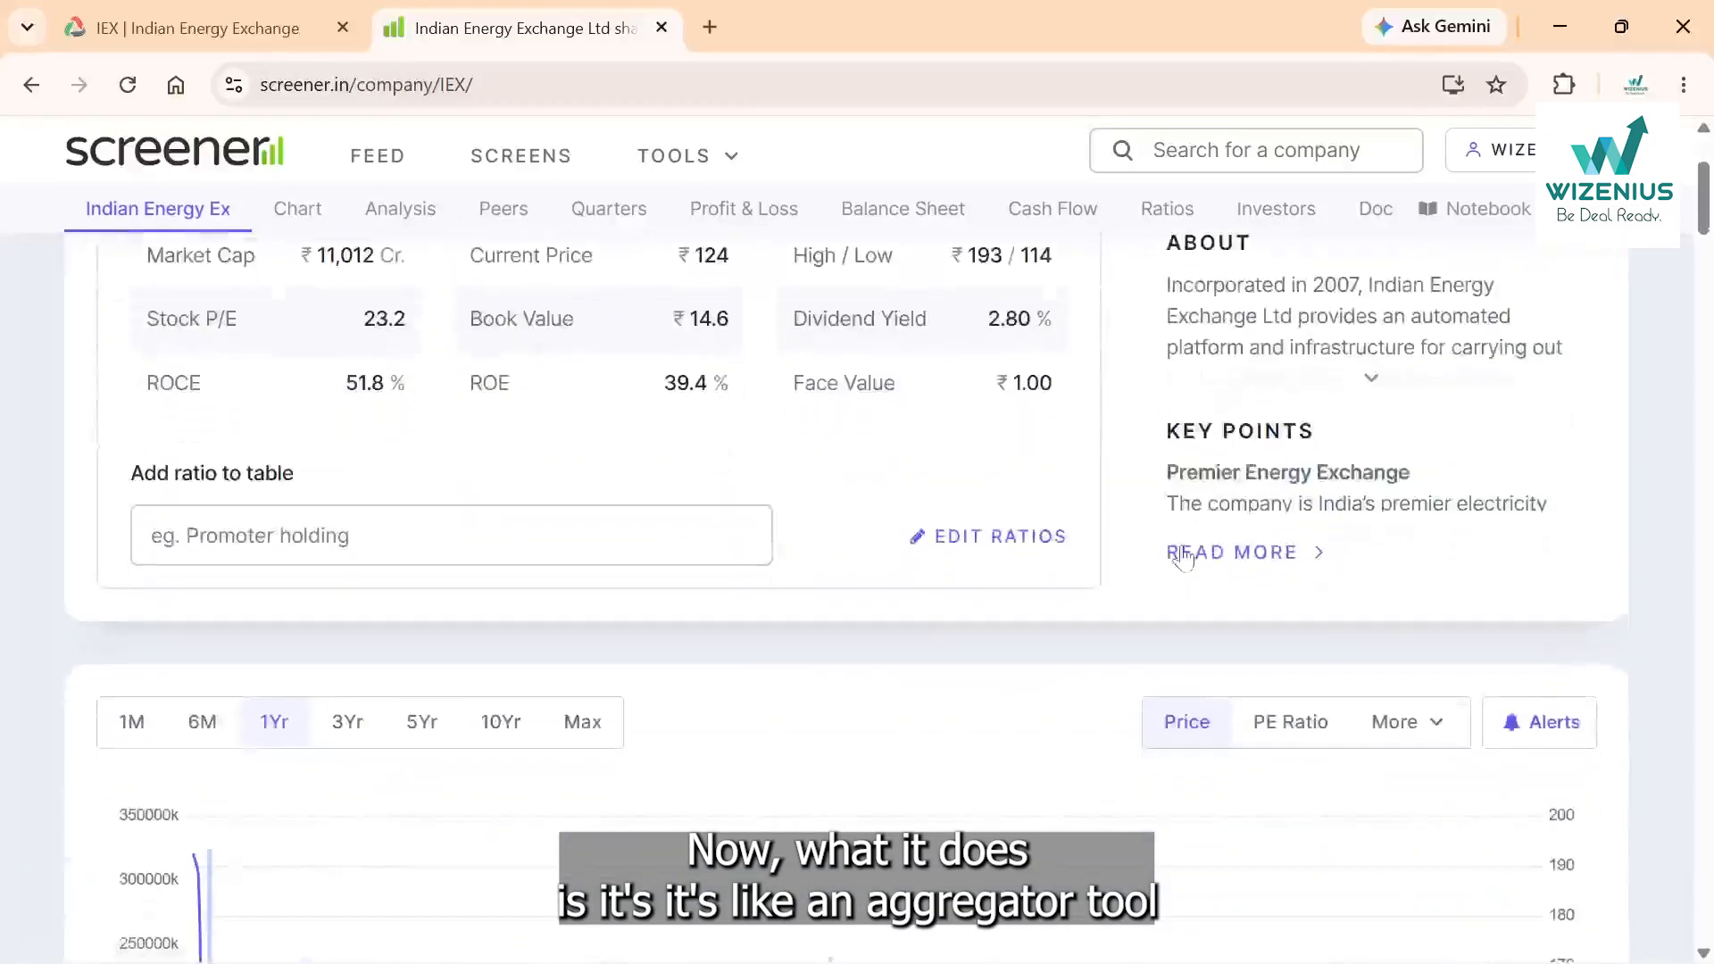
scroll(1184, 553, "down", 5)
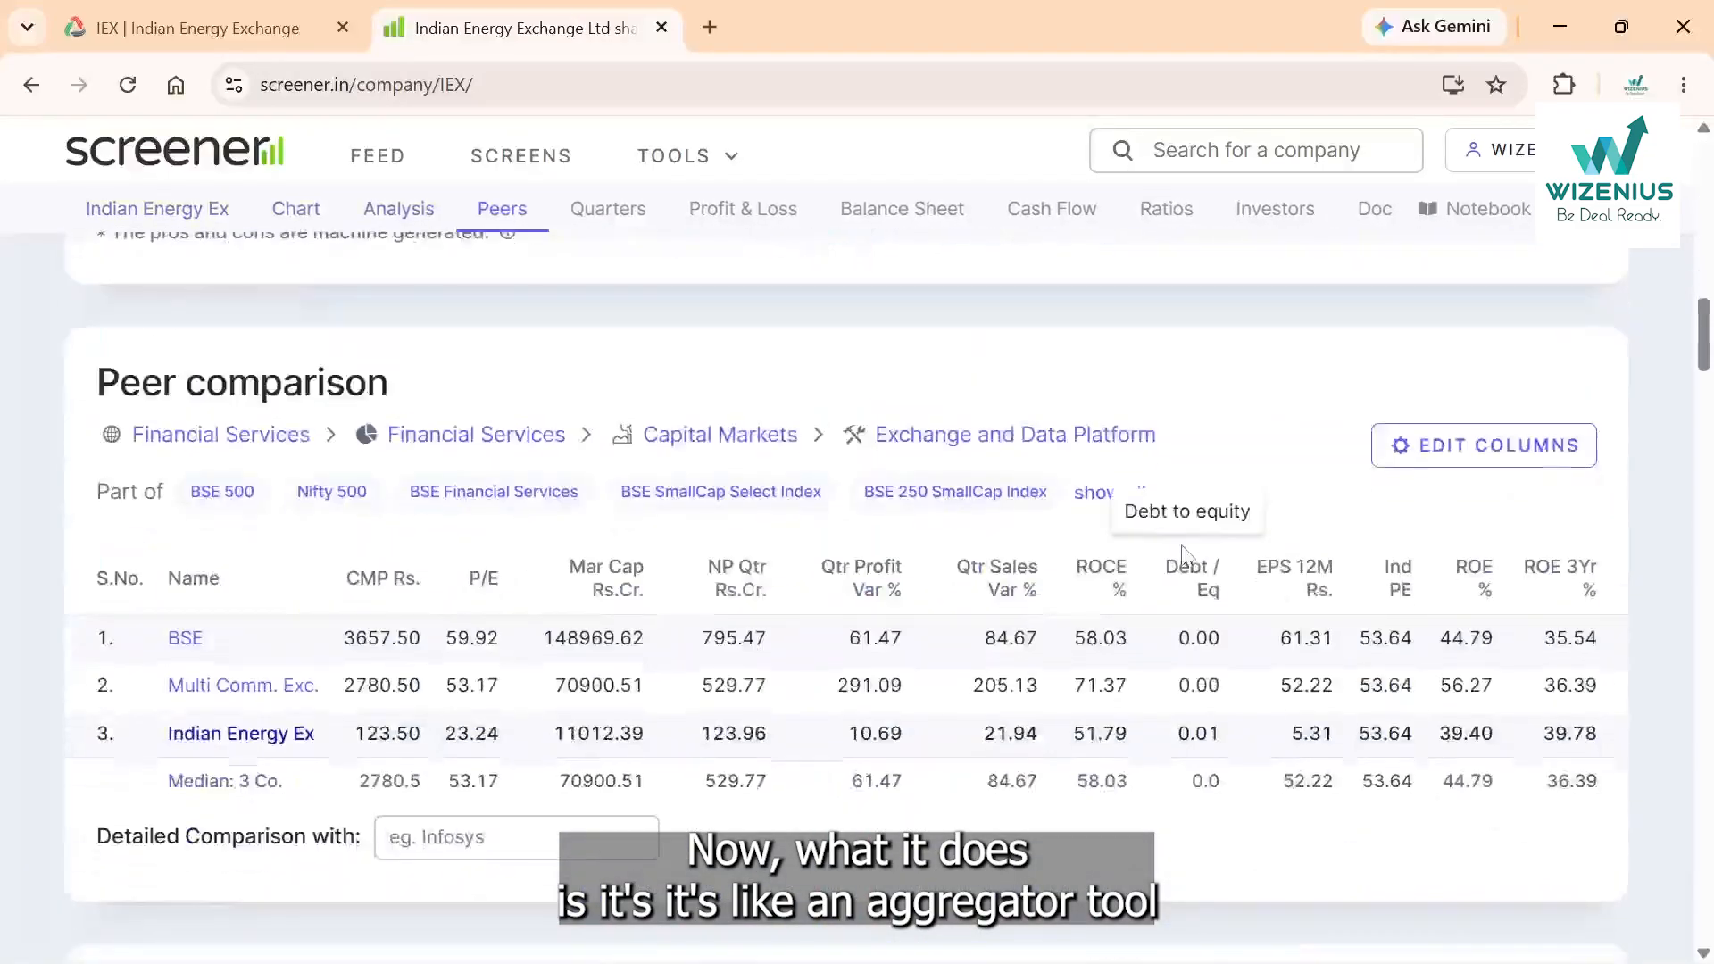
scroll(776, 826, "down", 5)
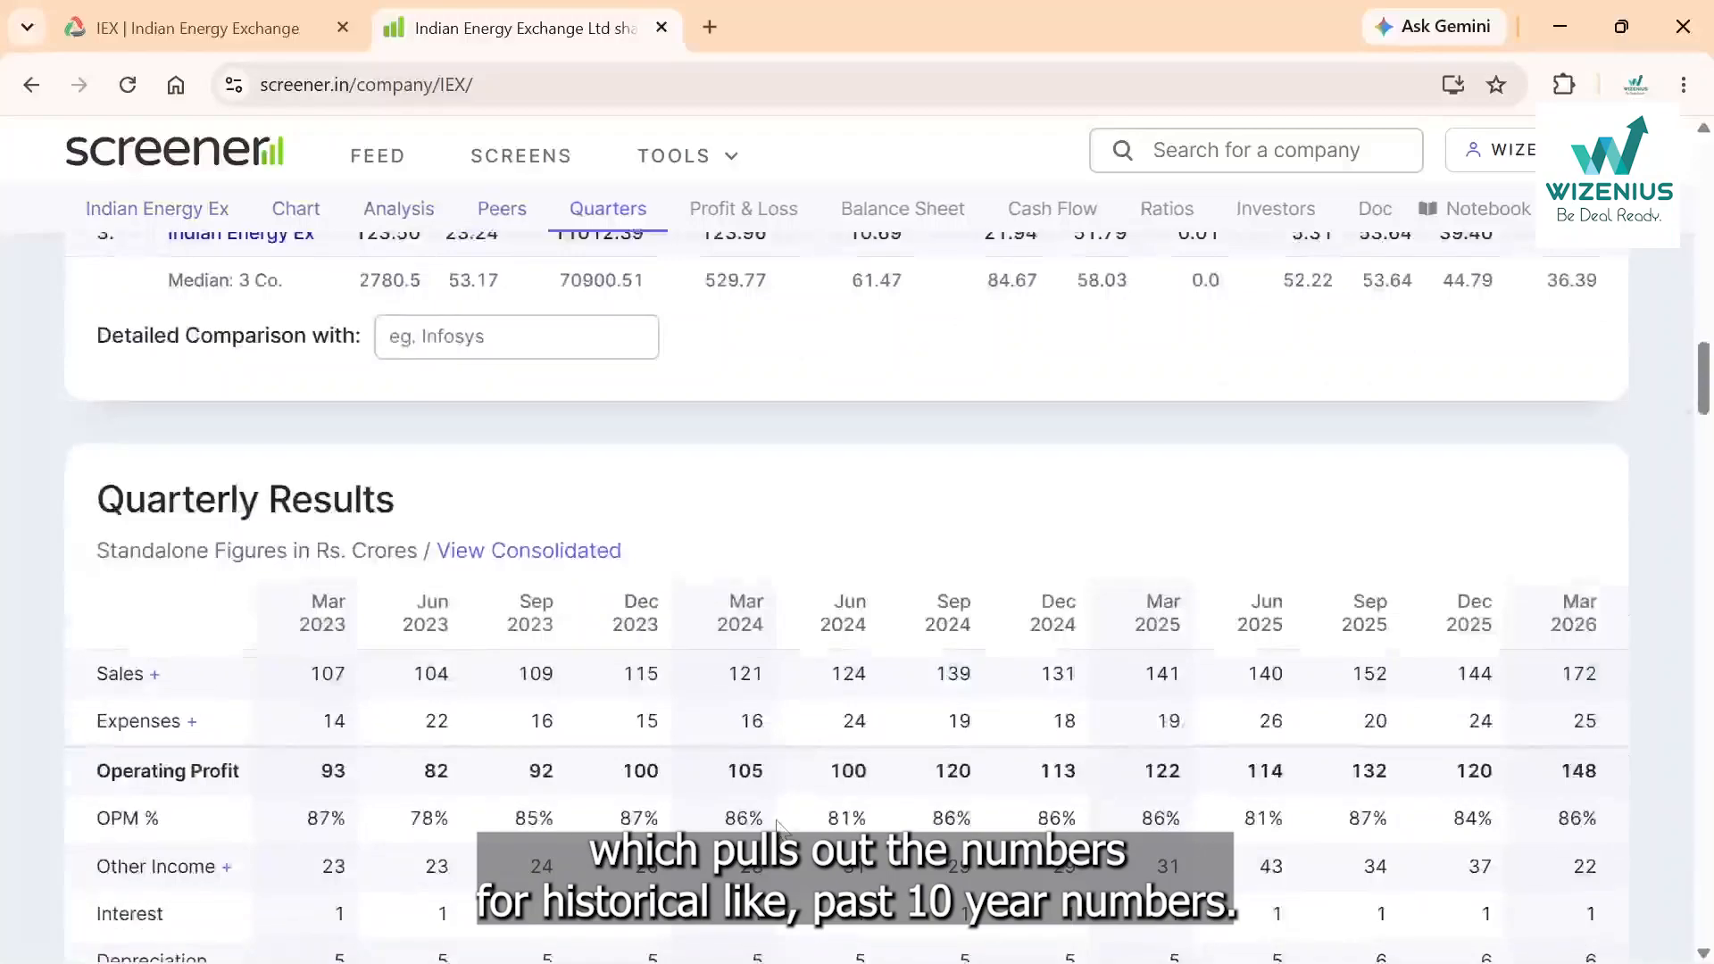
scroll(777, 826, "down", 2)
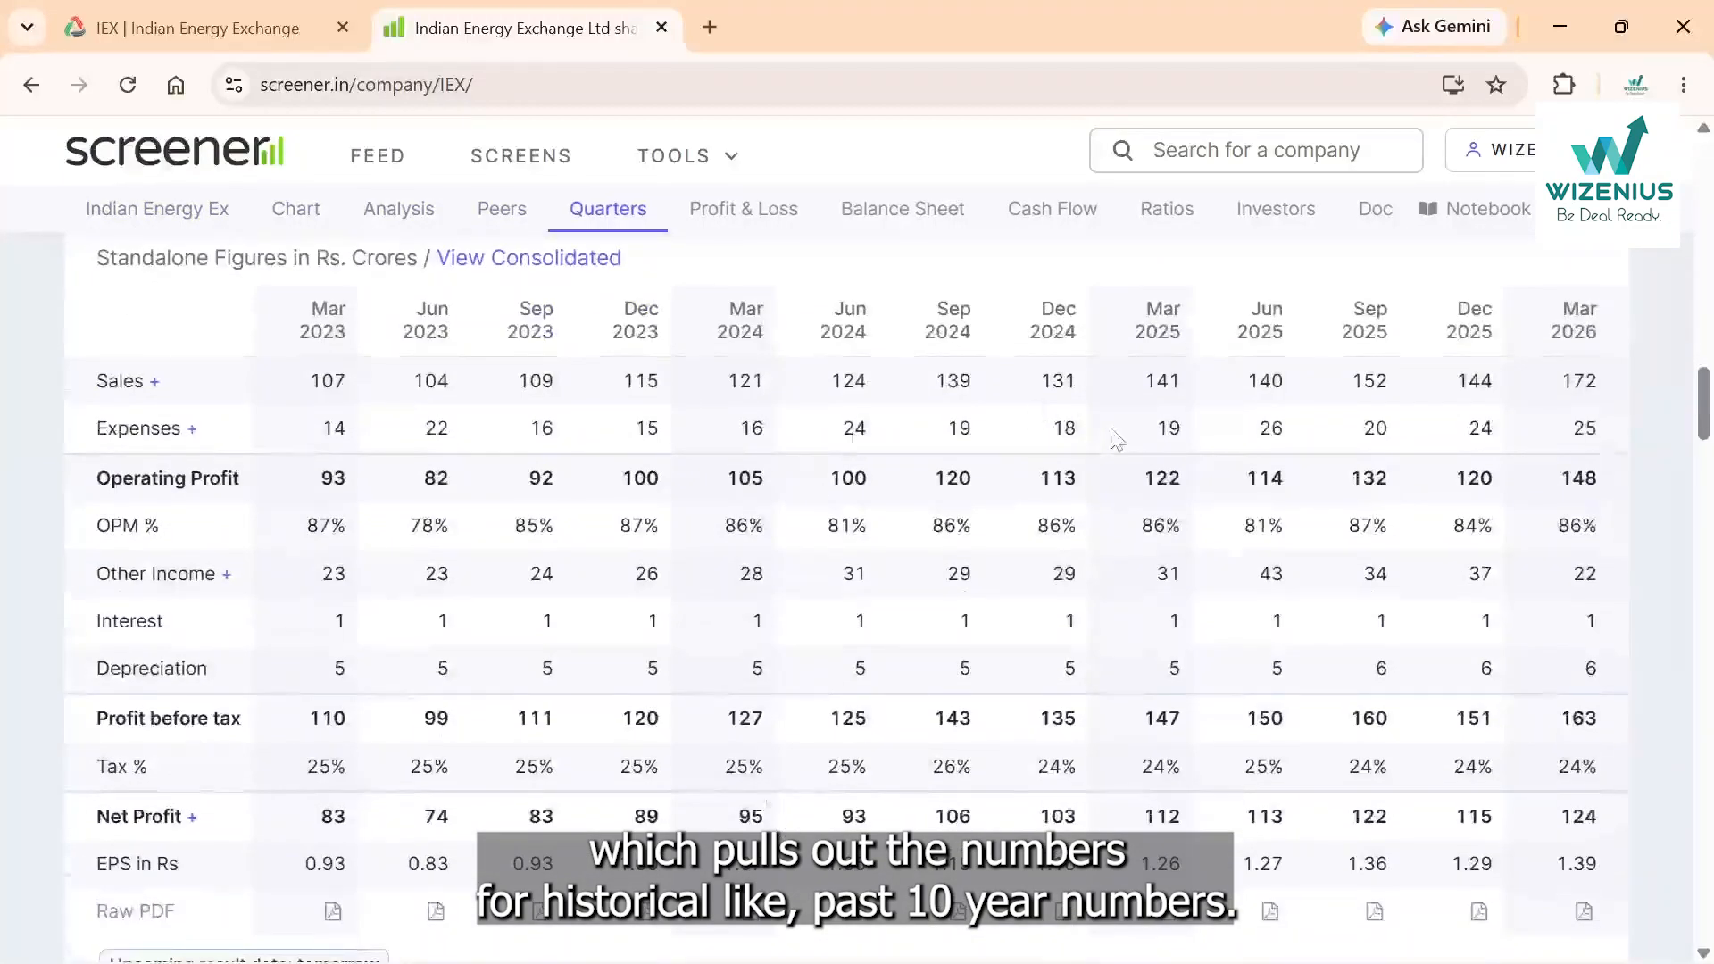
scroll(937, 618, "down", 13)
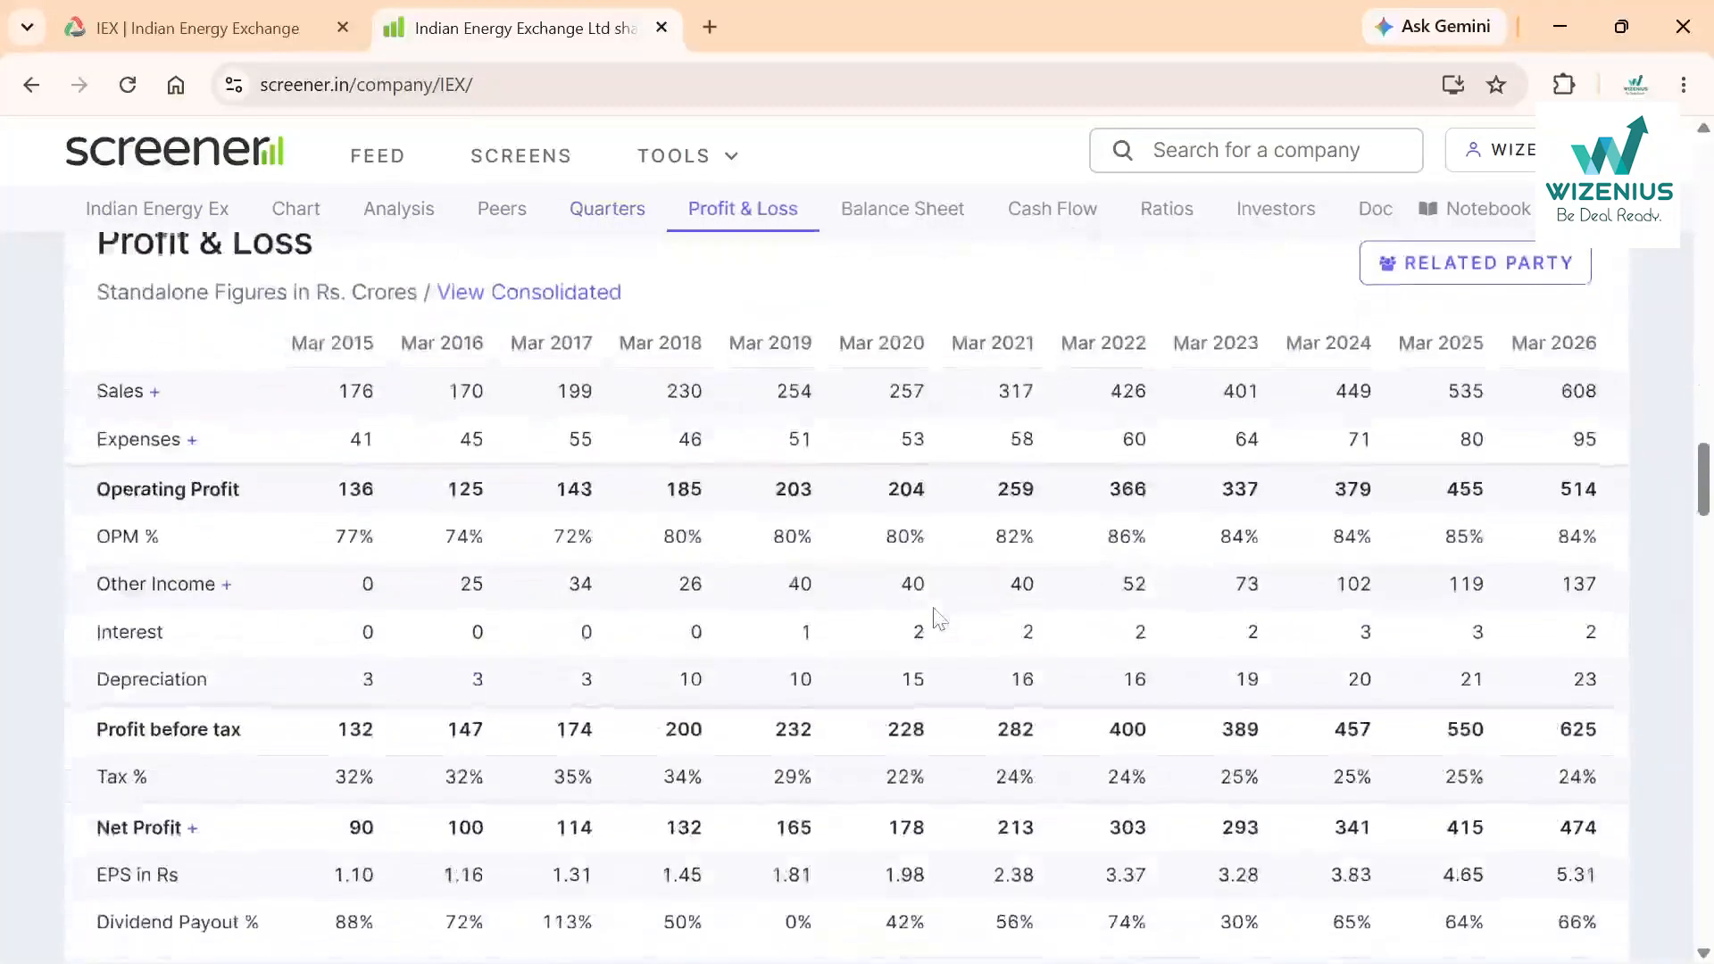
scroll(939, 618, "down", 13)
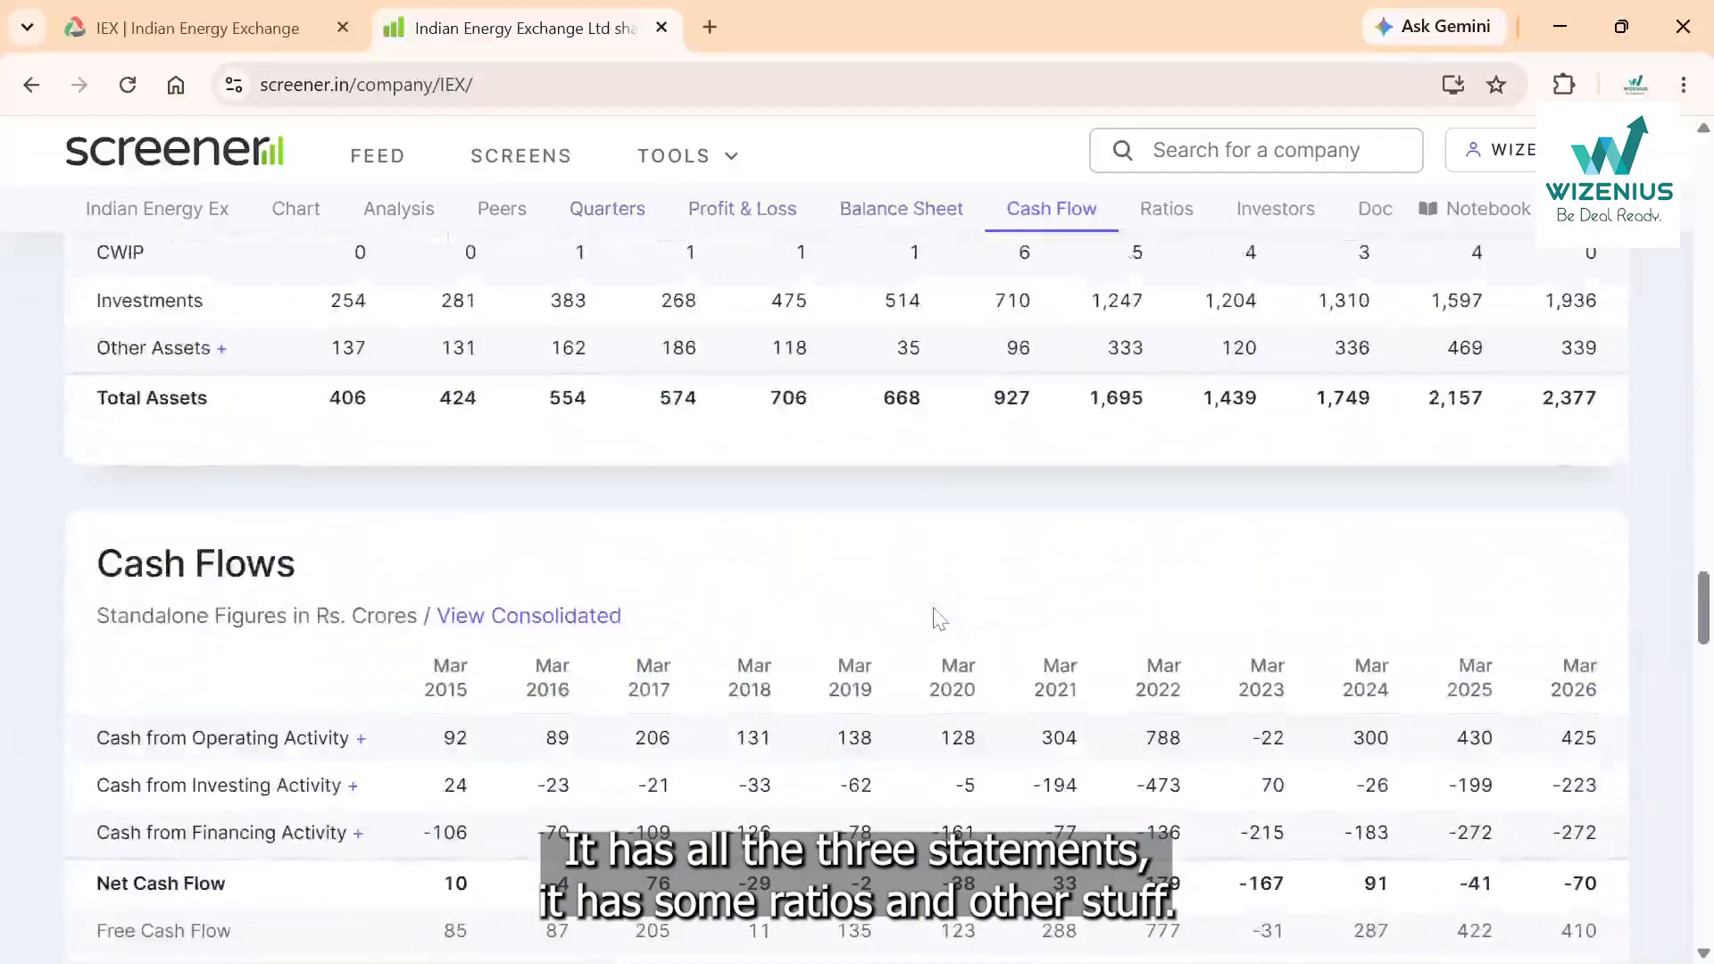
scroll(939, 618, "up", 20)
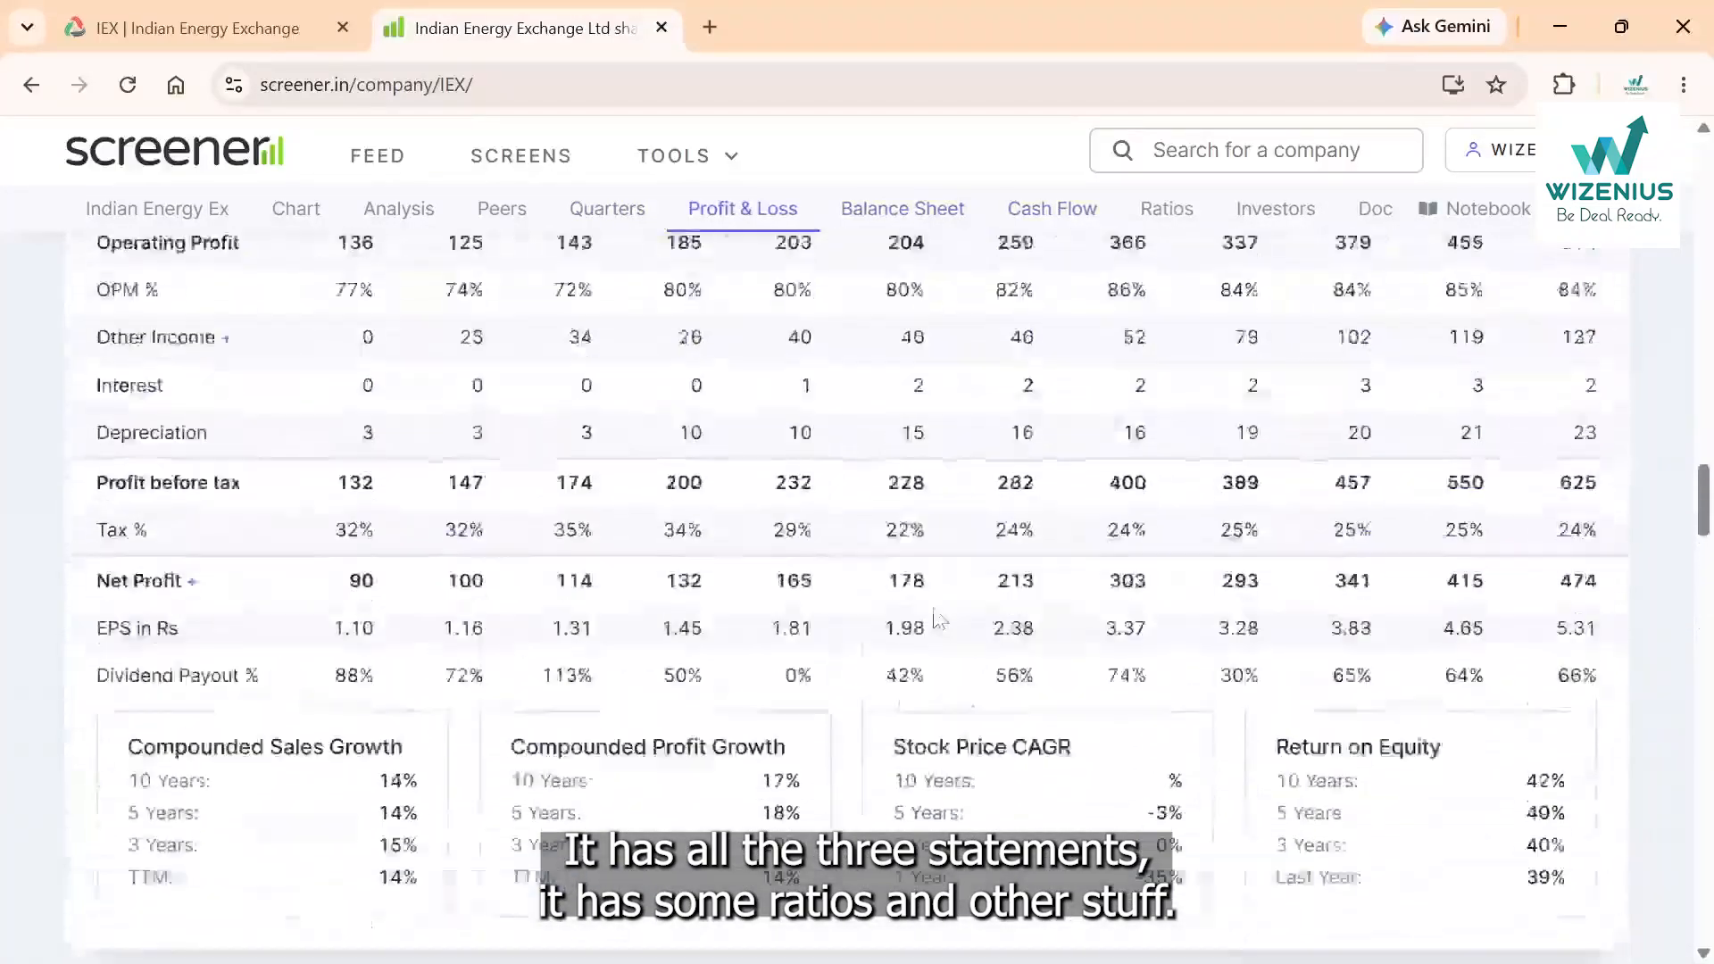
scroll(935, 615, "up", 10)
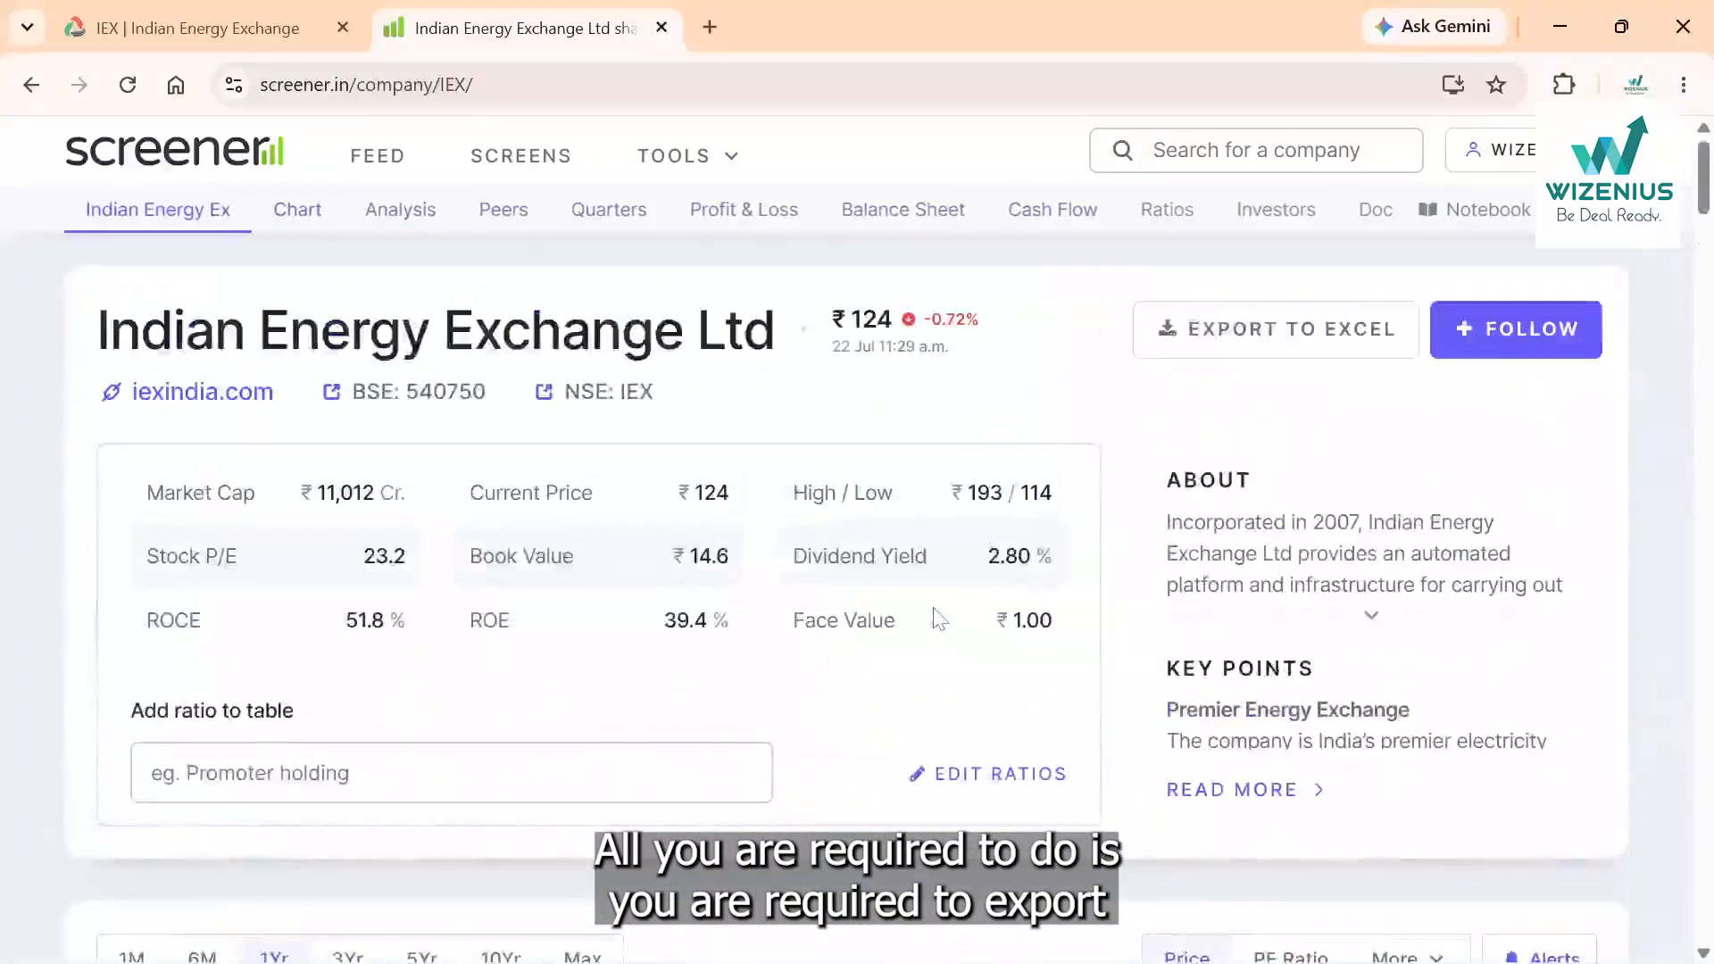
Export Indian Energy Exchange's financials to Excel and save the workbook as Indian Energy Ex.xlsx.
left_click(1279, 357)
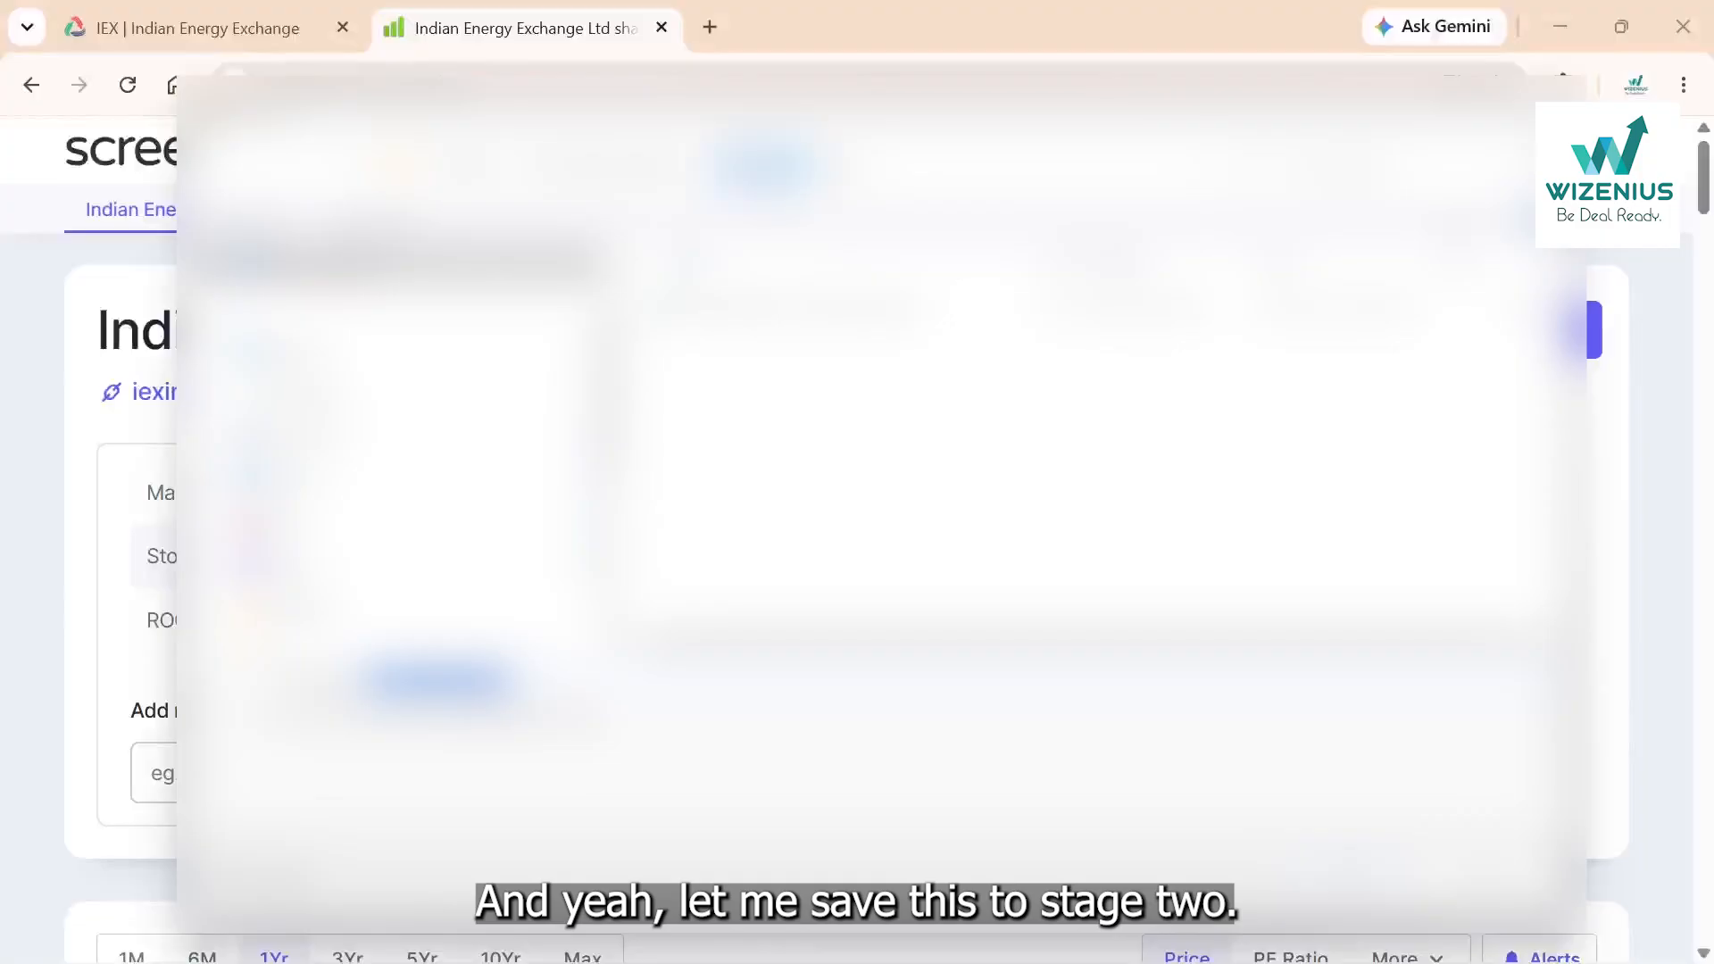
left_click(768, 167)
double_click(785, 344)
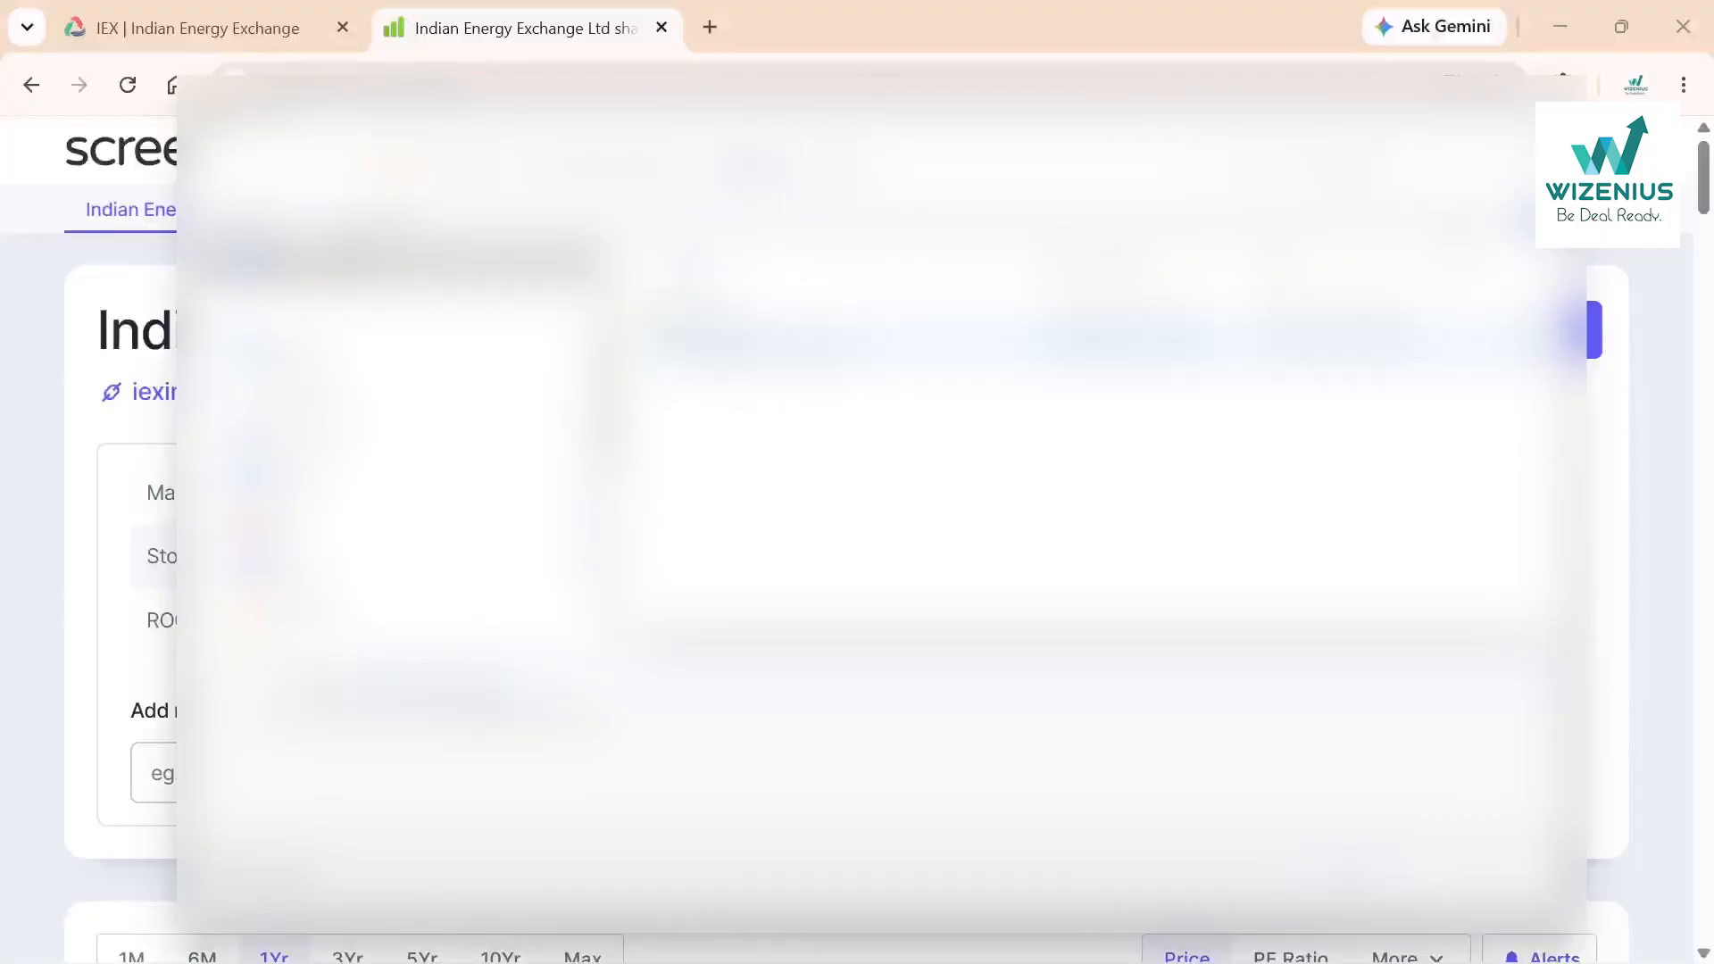
left_click(1366, 878)
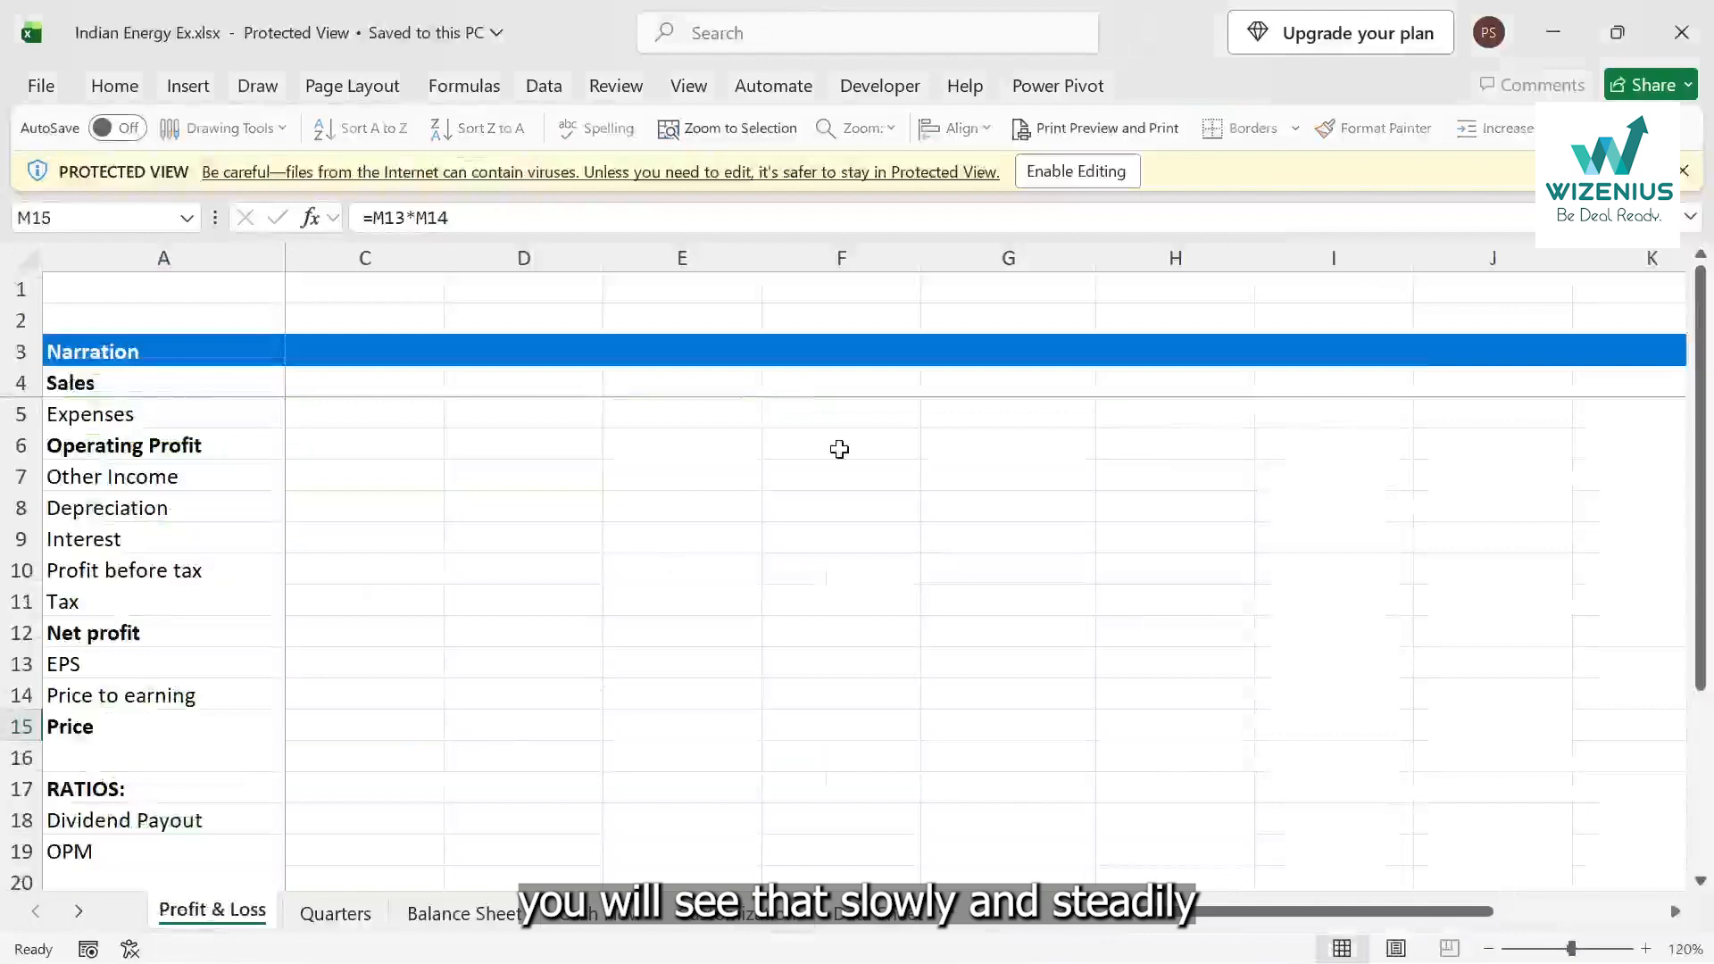
Enable editing in Indian Energy Ex.xlsx and review the Profit & Loss sheet across to the Worst Case column.
left_click(1123, 171)
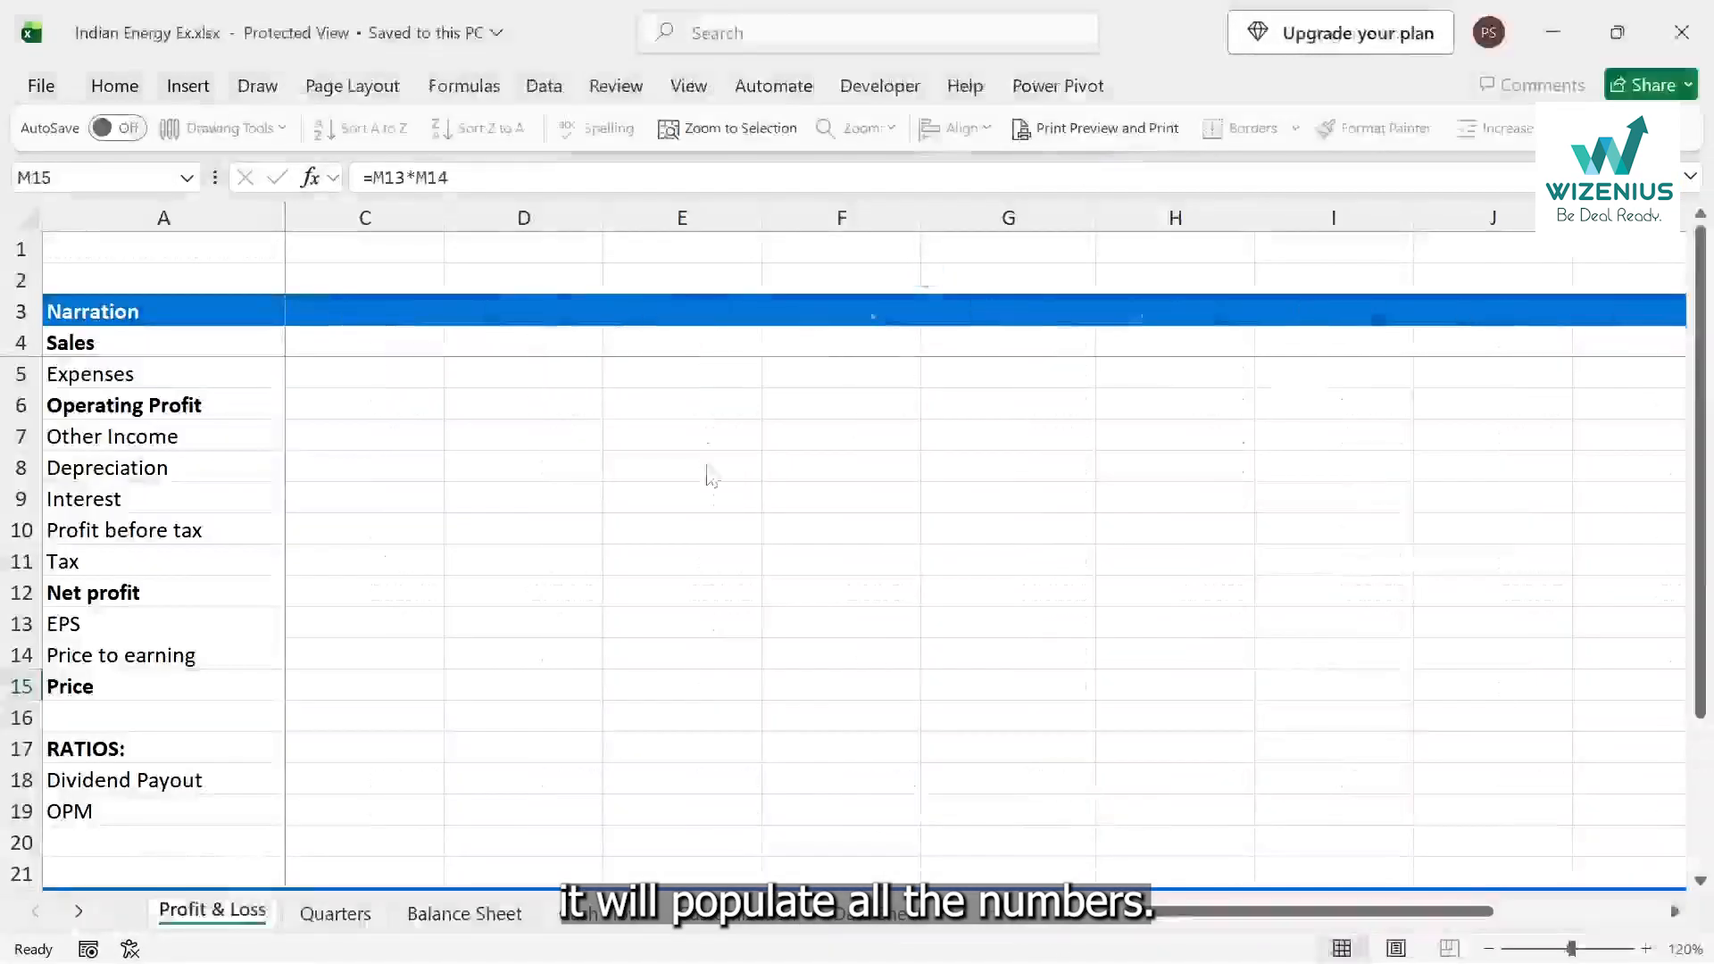
left_click(703, 661)
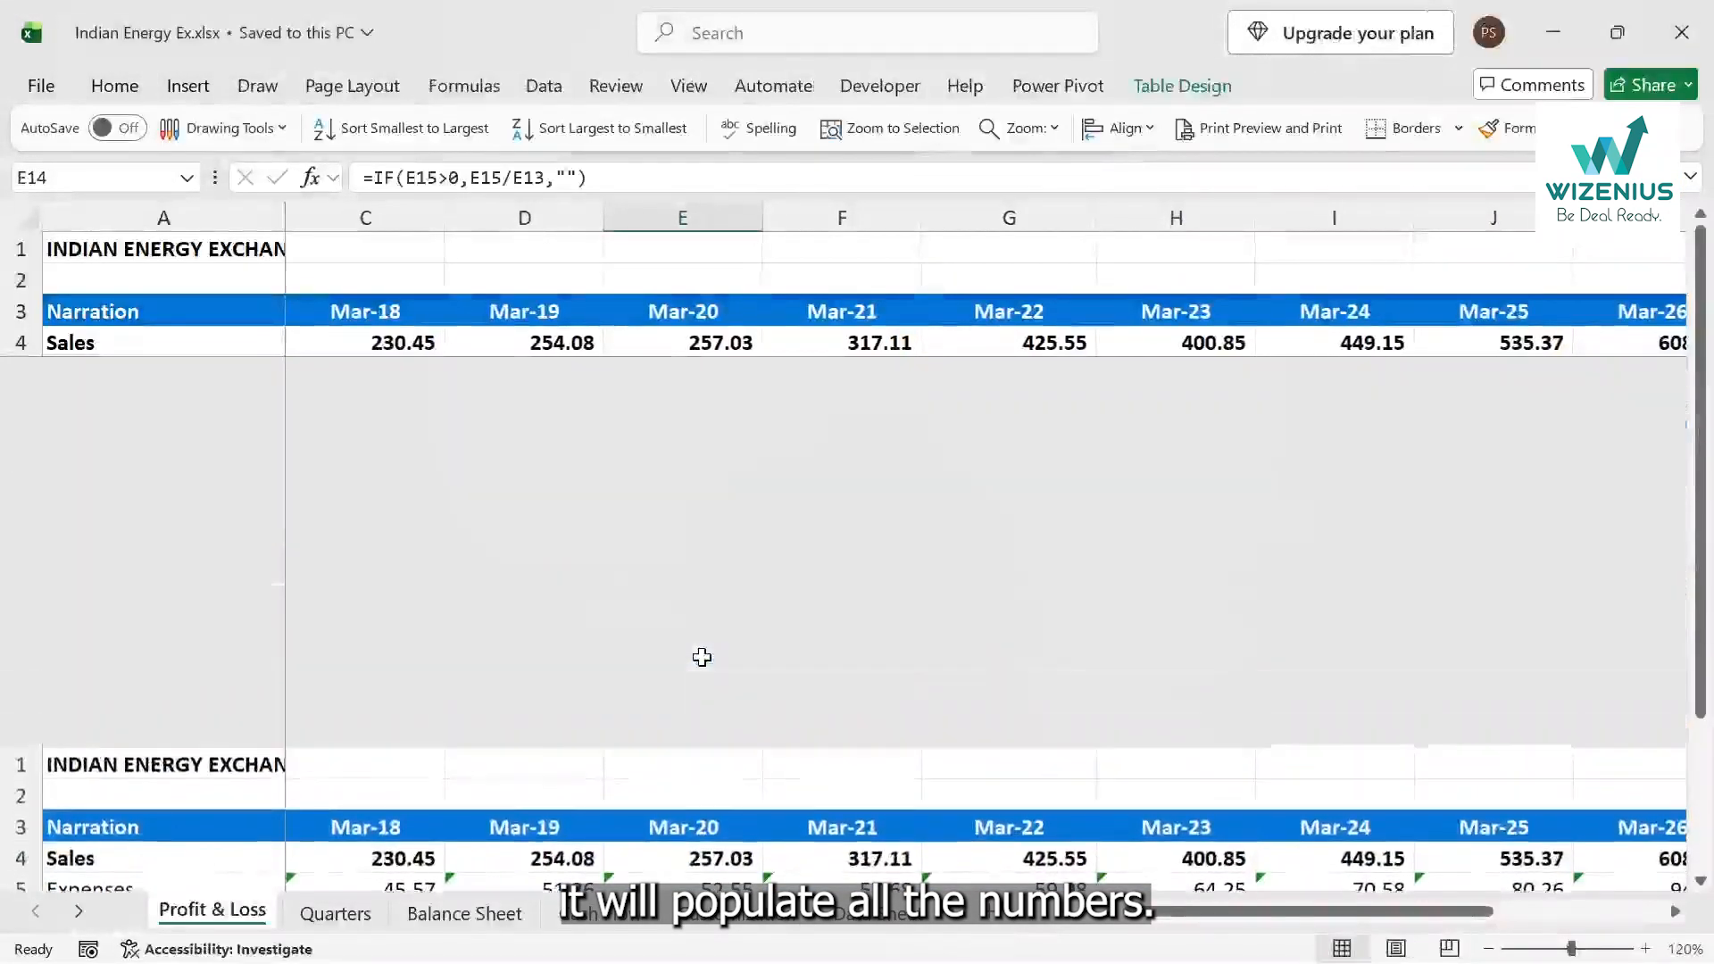
scroll(783, 693, "right", 3)
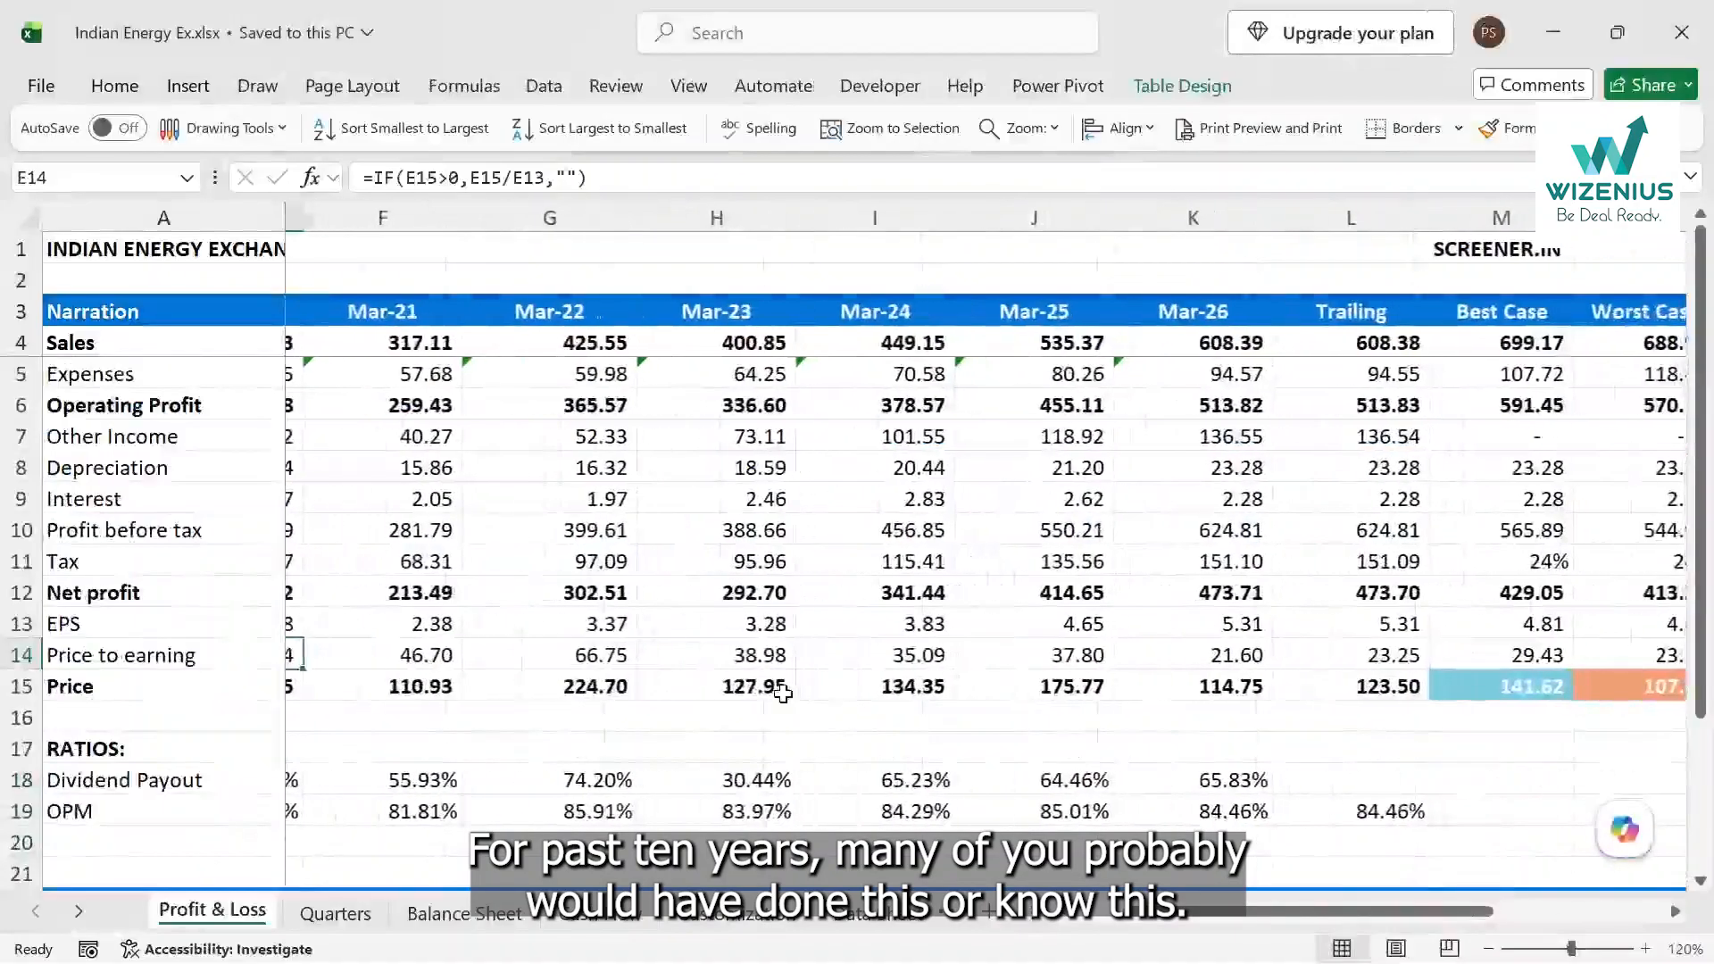
scroll(783, 692, "right", 3)
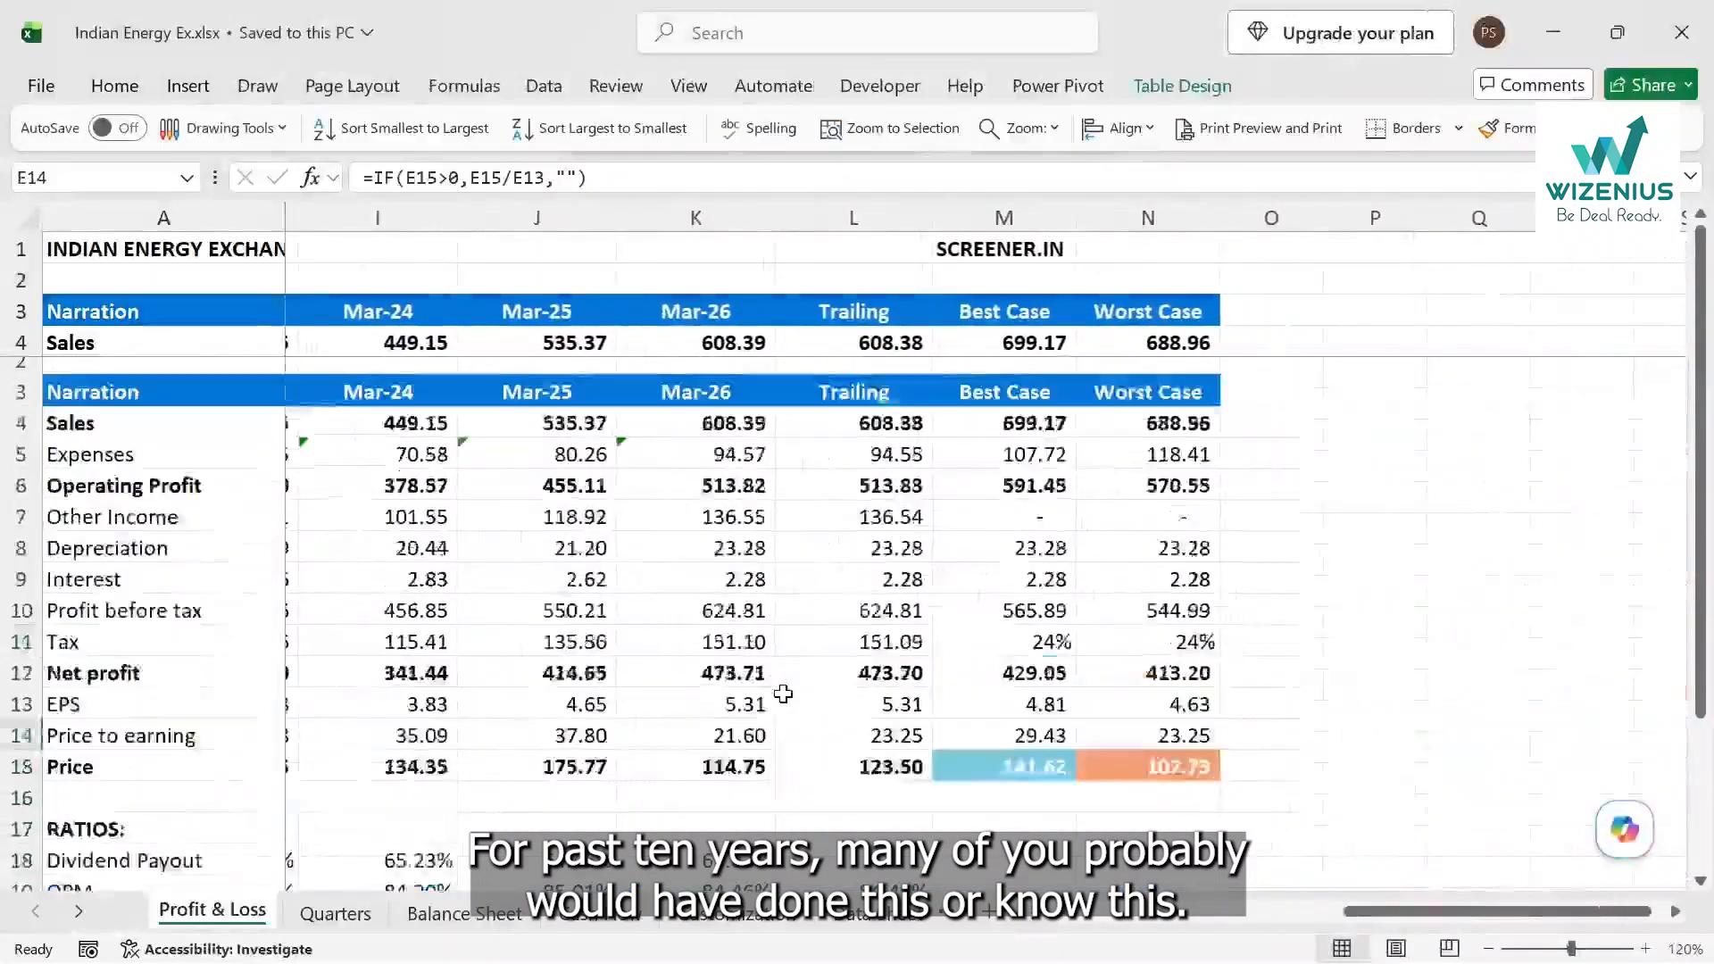
Review the exported Quarters, Balance Sheet and Cash Flow sheets, including the balance sheet's return ratio rows.
left_click(336, 913)
left_click(718, 623)
scroll(718, 622, "right", 3)
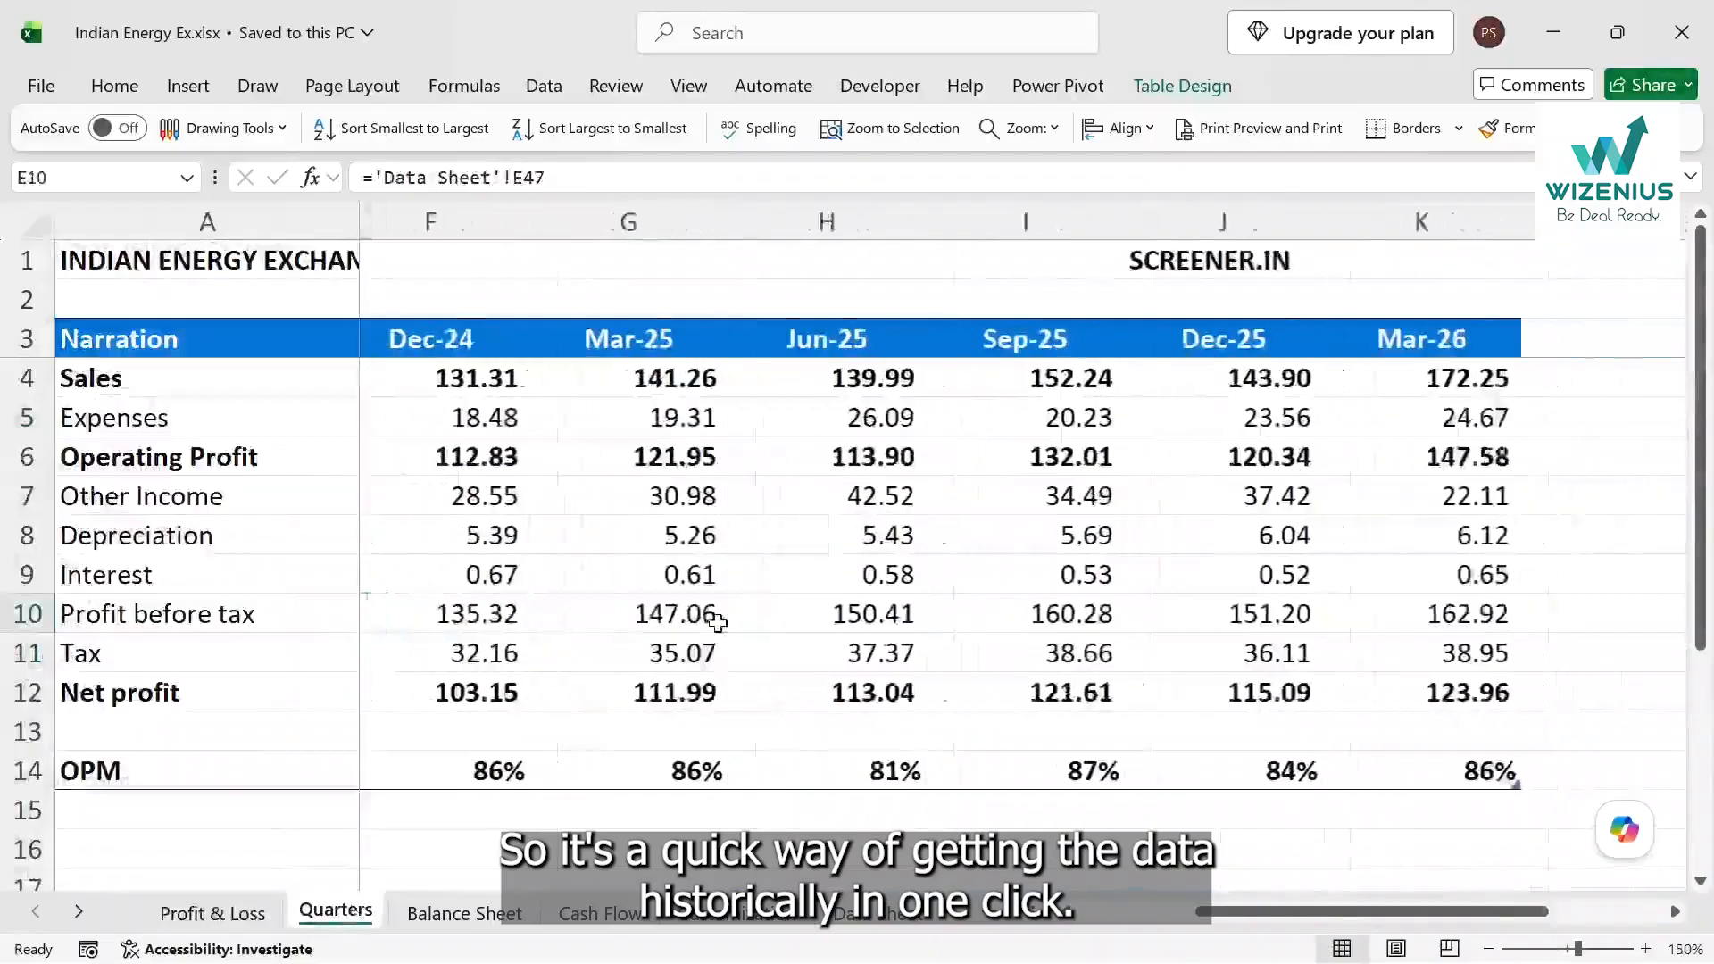
left_click(465, 914)
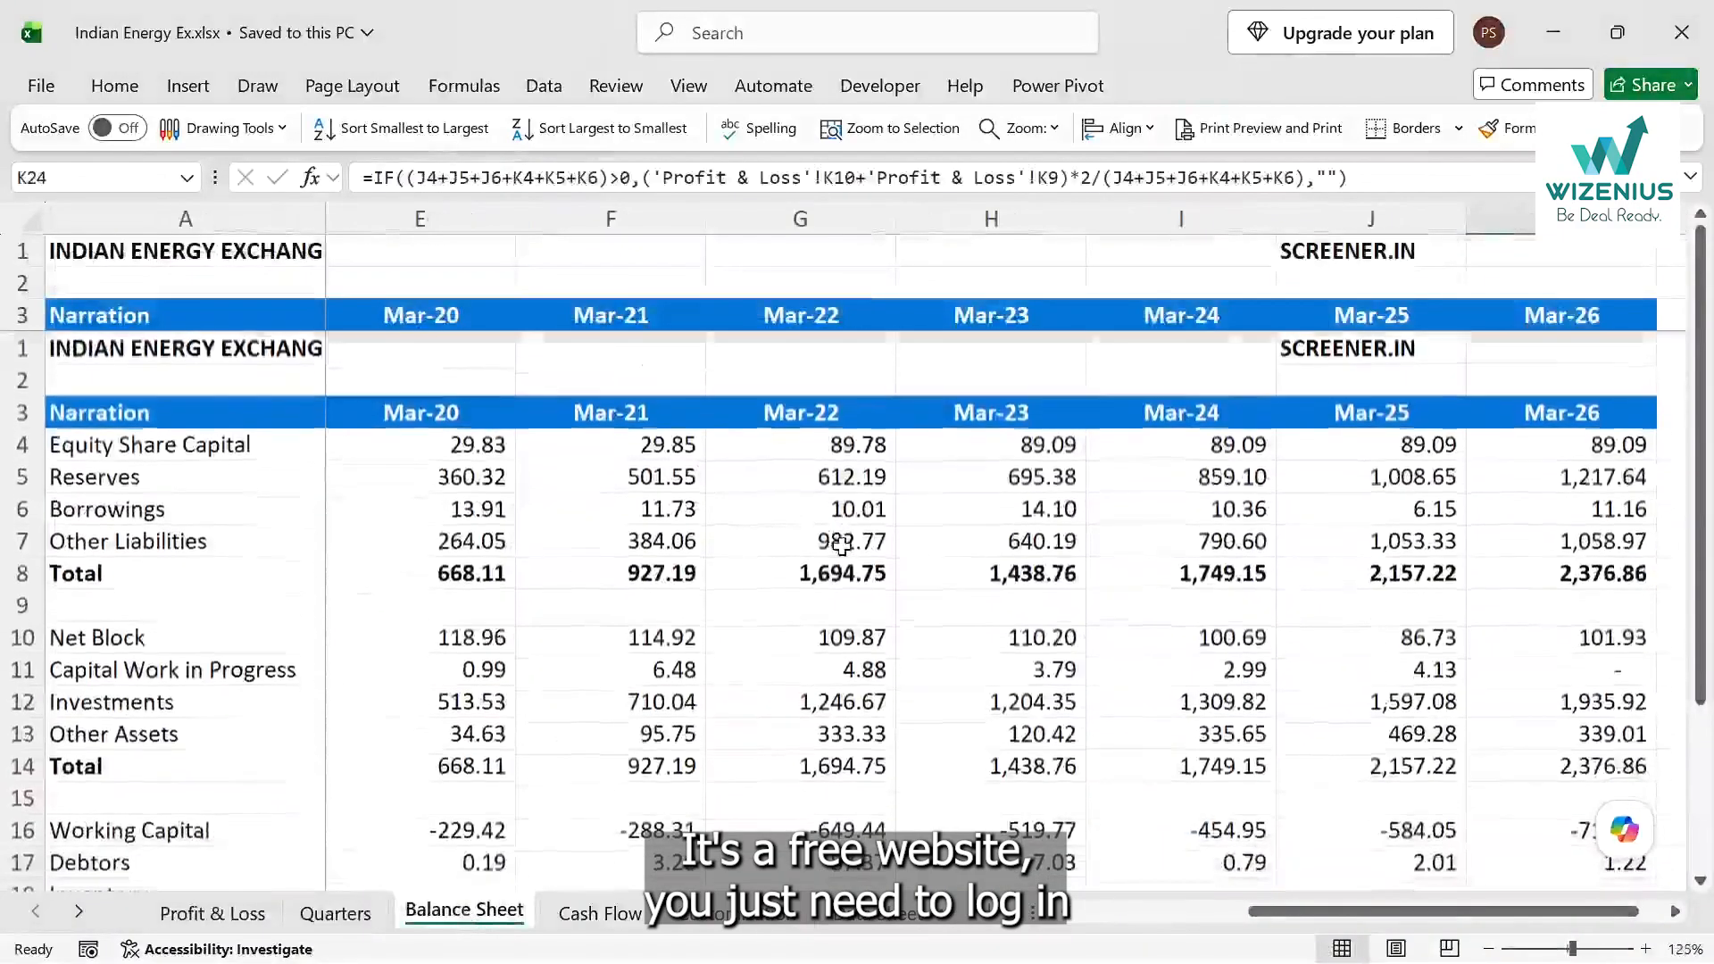
scroll(842, 546, "down", 2)
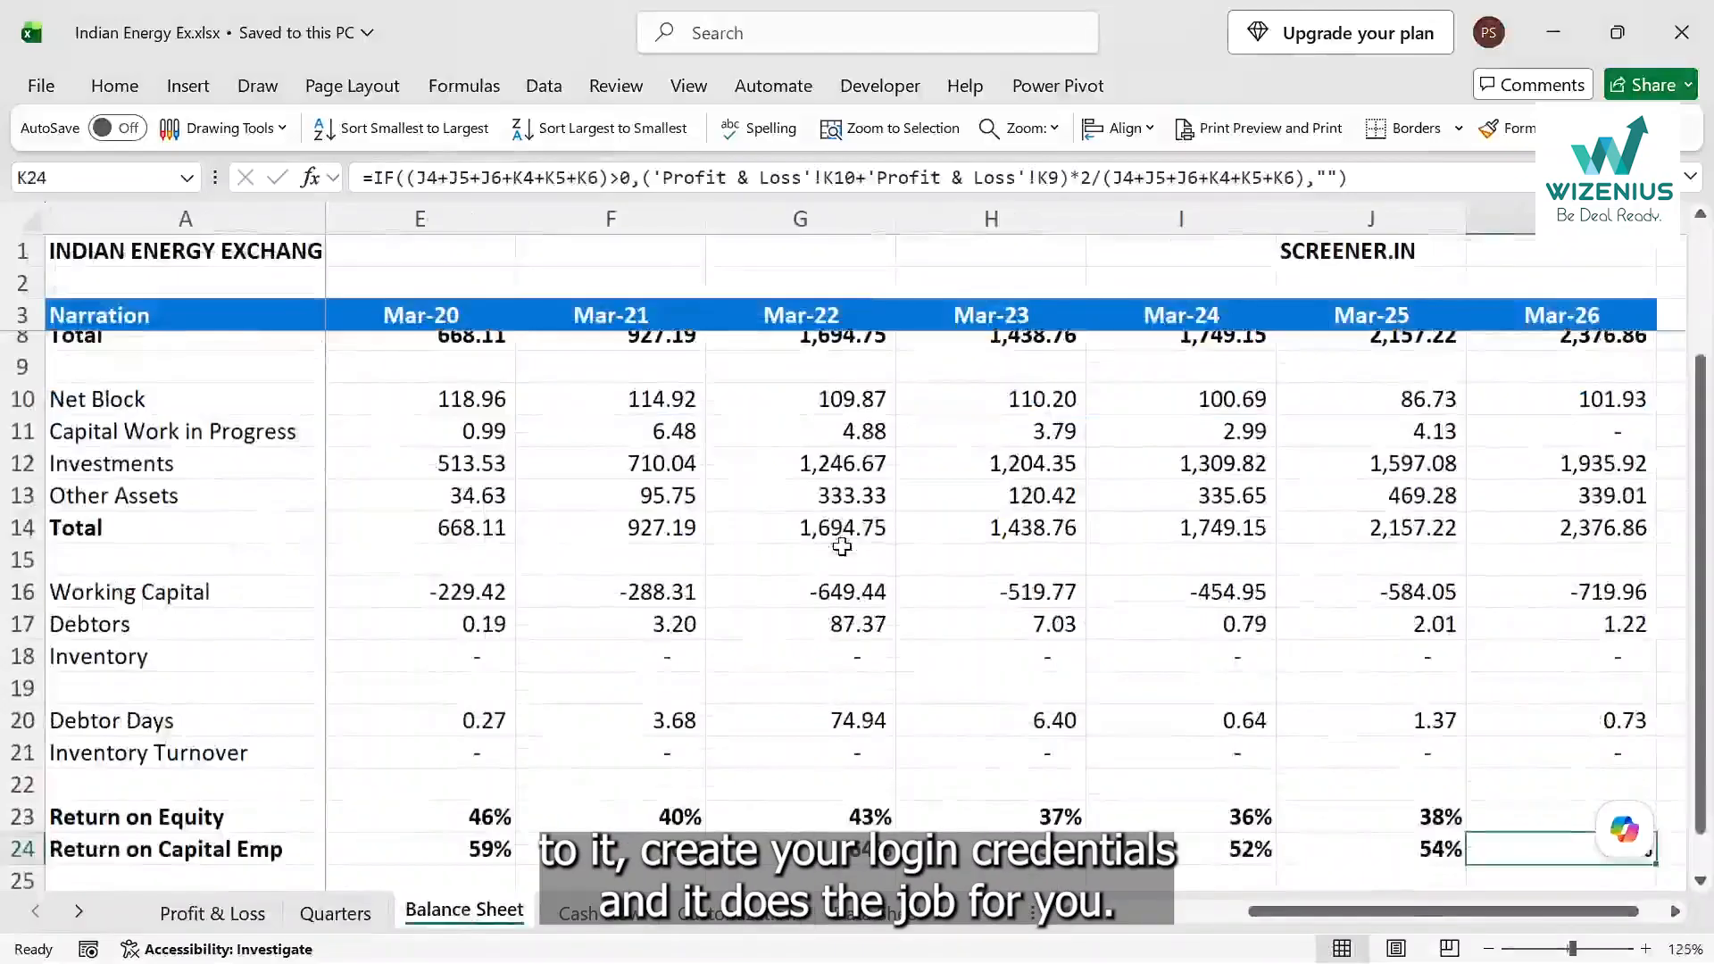
scroll(841, 546, "down", 2)
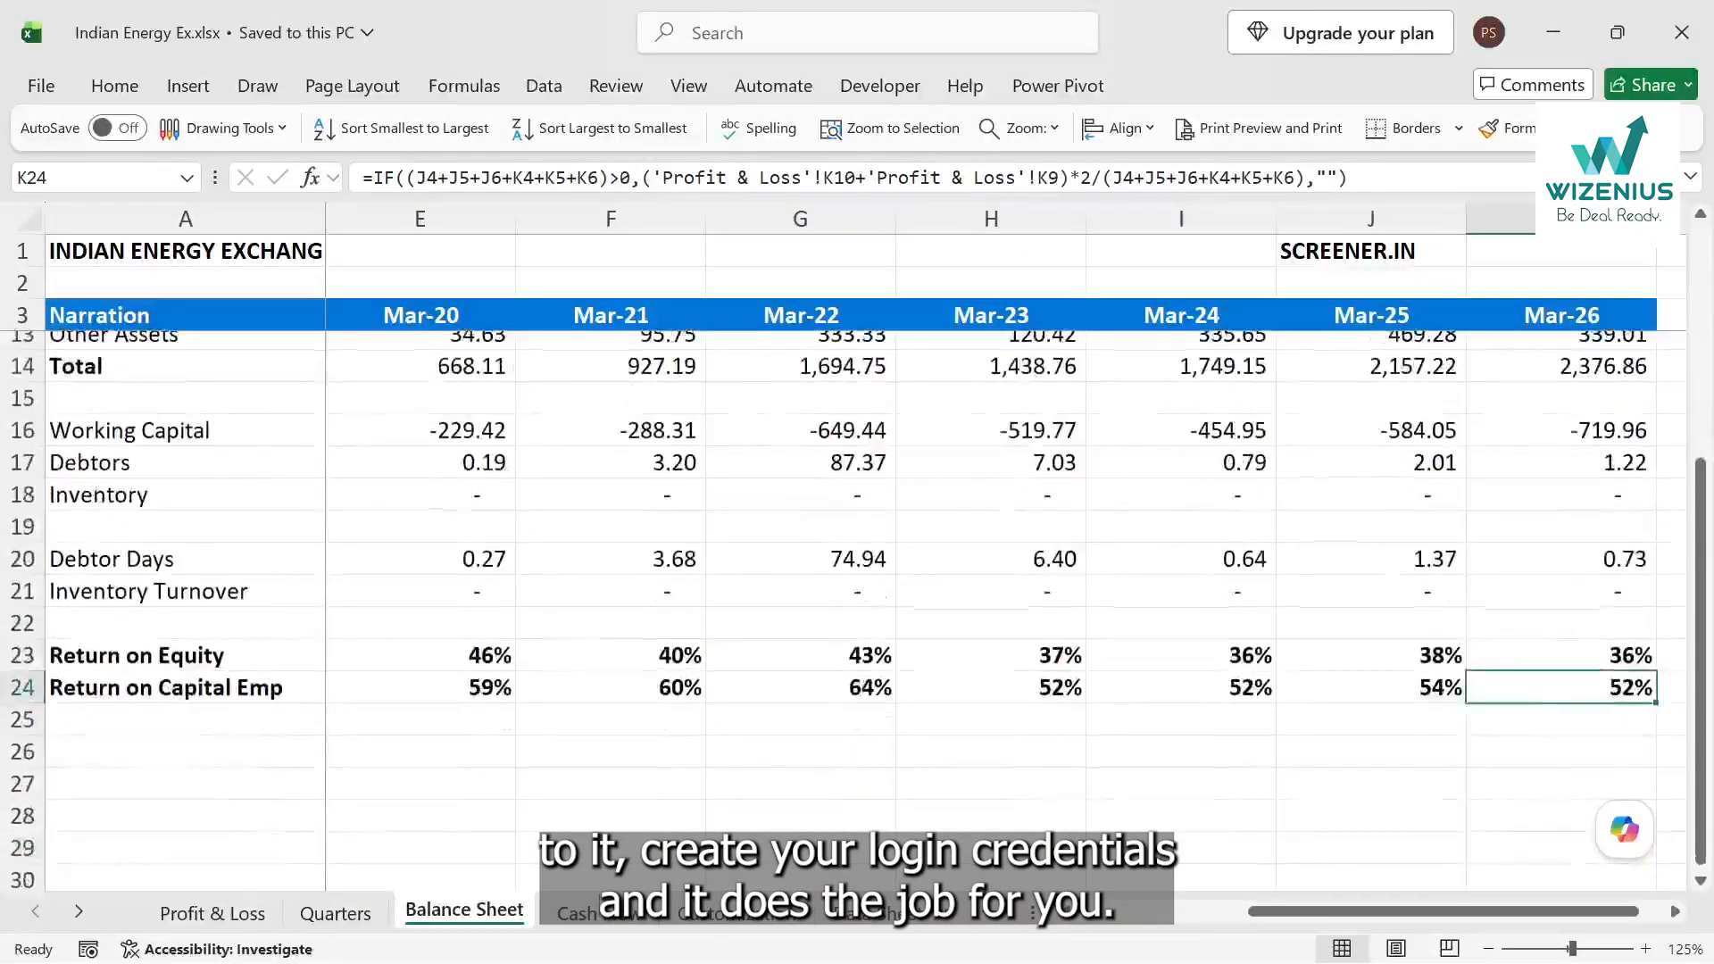
left_click(589, 913)
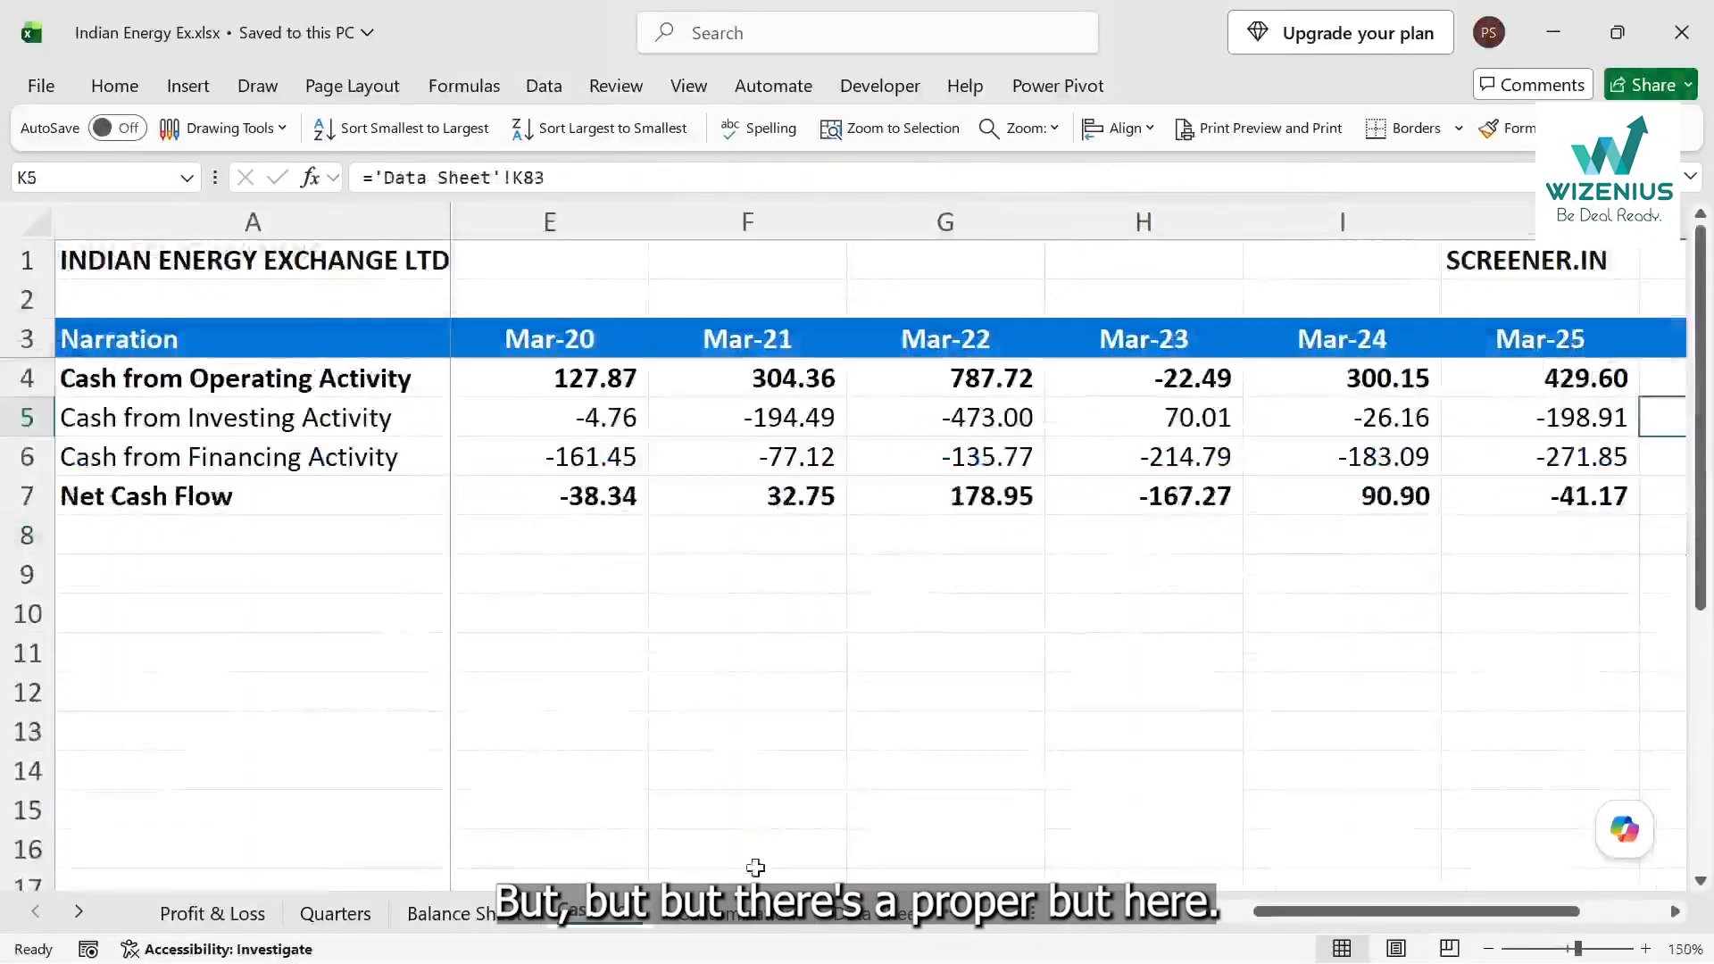
Examine how the Data Sheet categorises line items in its balance sheet, quarterly and profit and loss blocks.
key("ctrl+Page_Down")
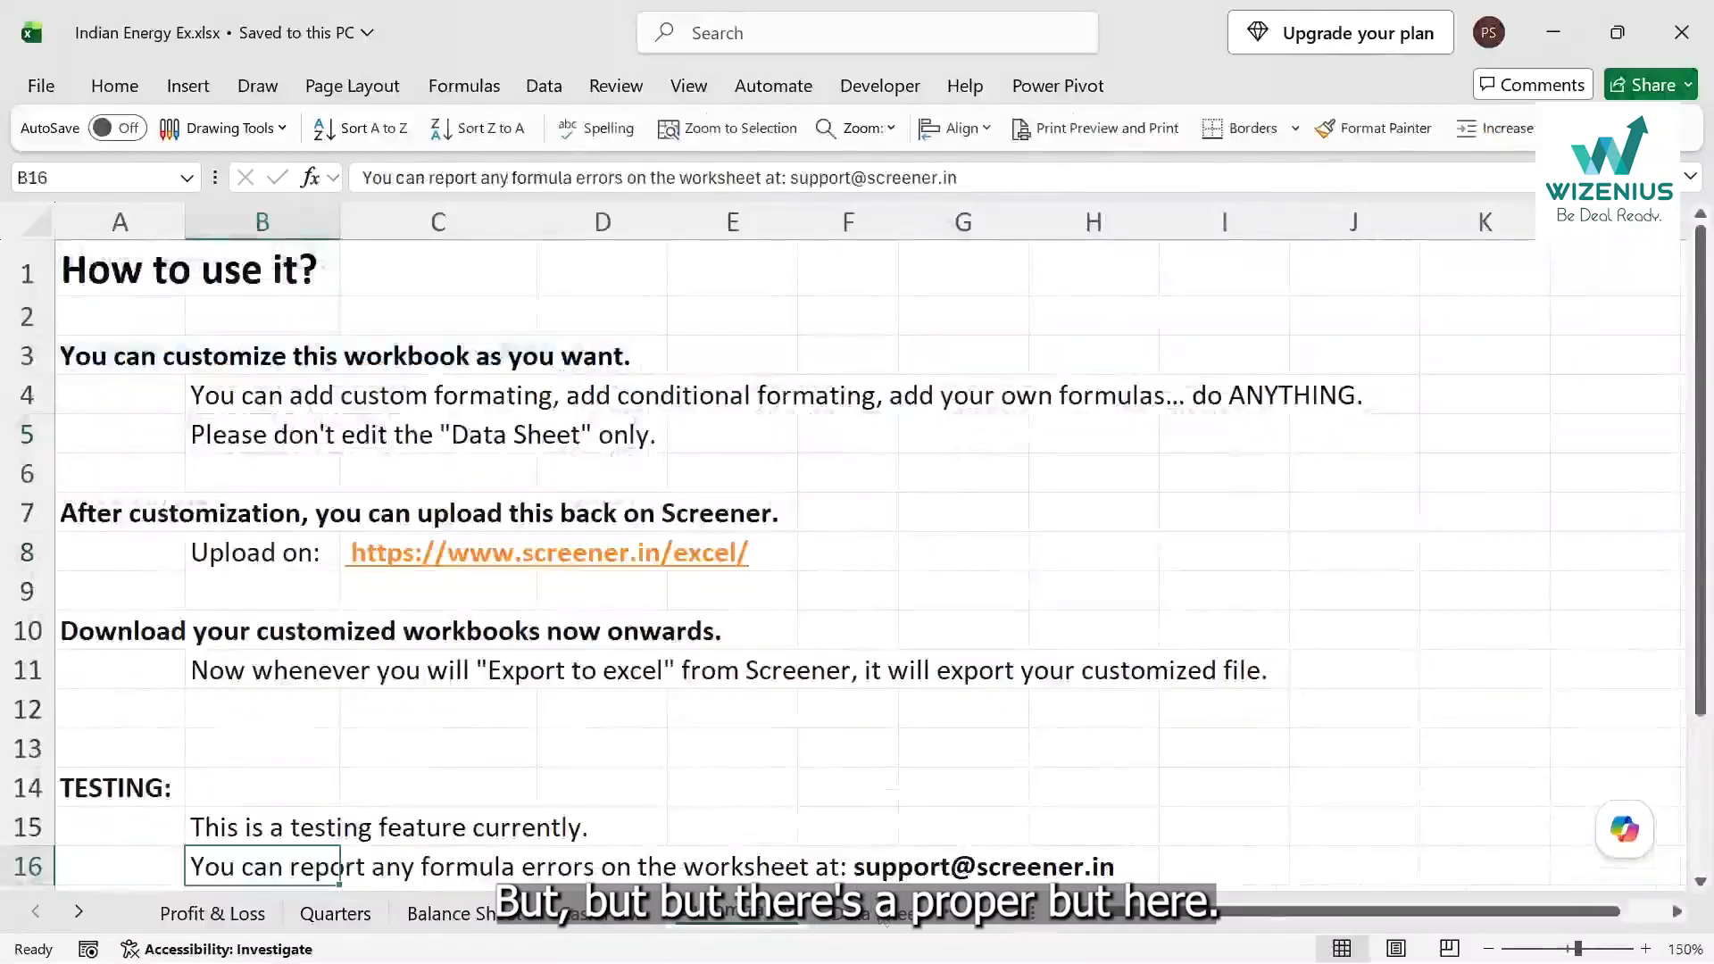
key("ctrl+Page_Down")
scroll(662, 654, "down", 6)
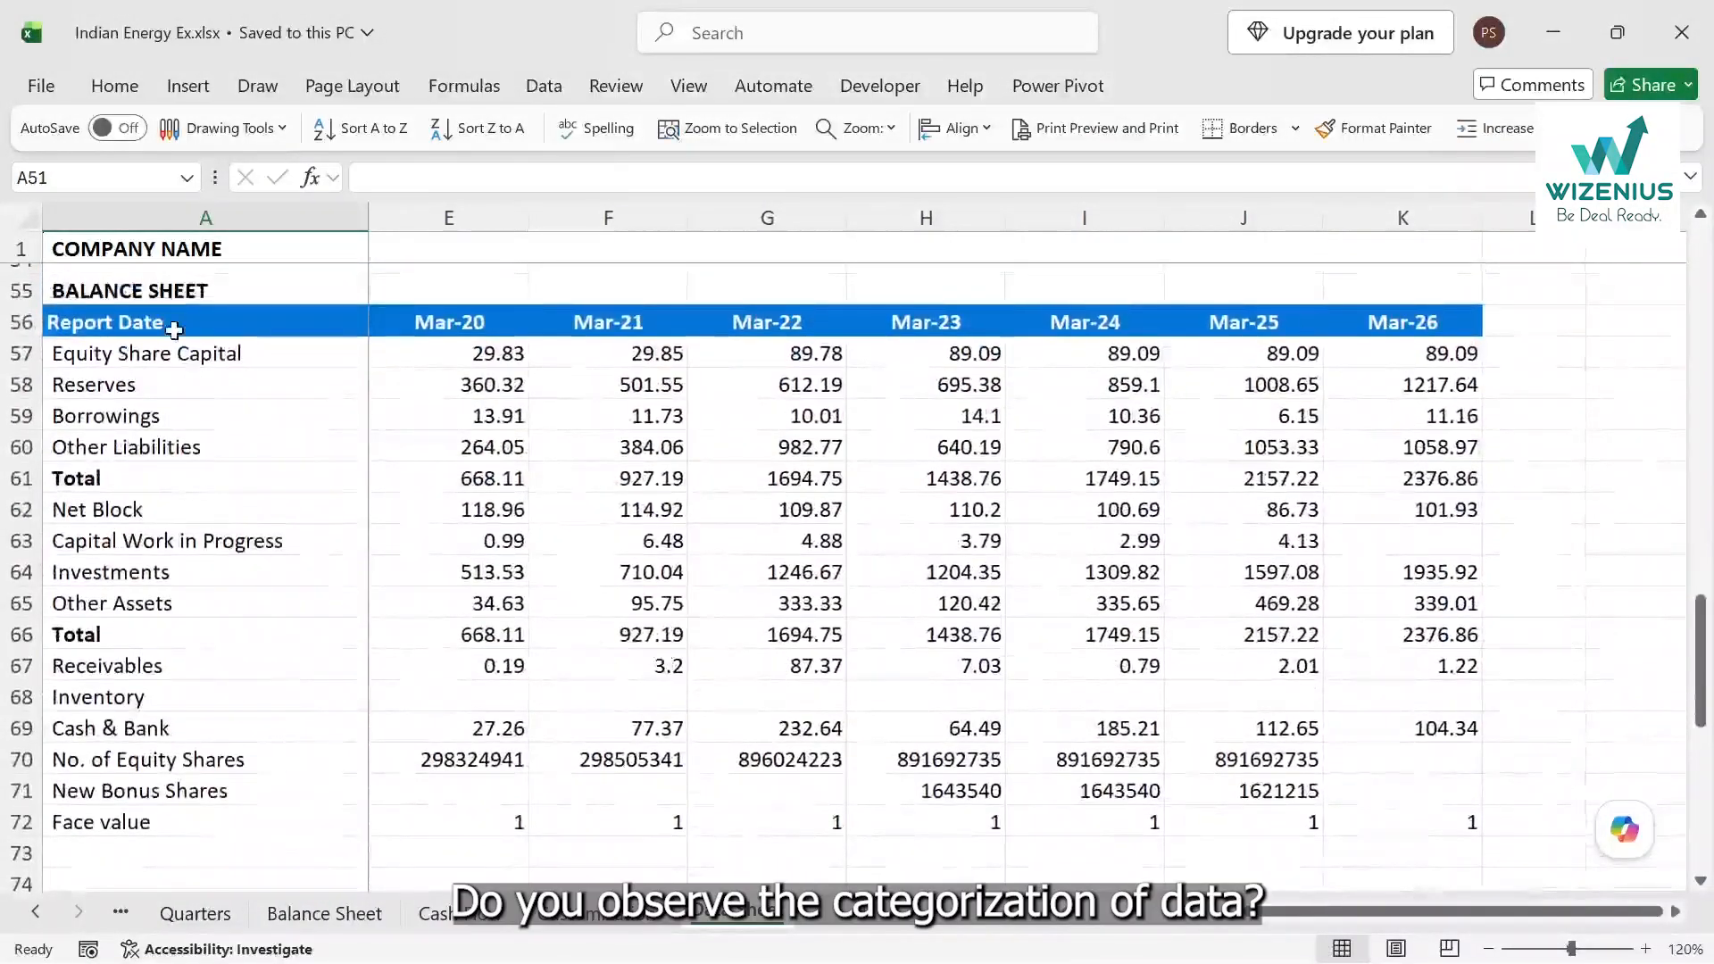
left_click(174, 331)
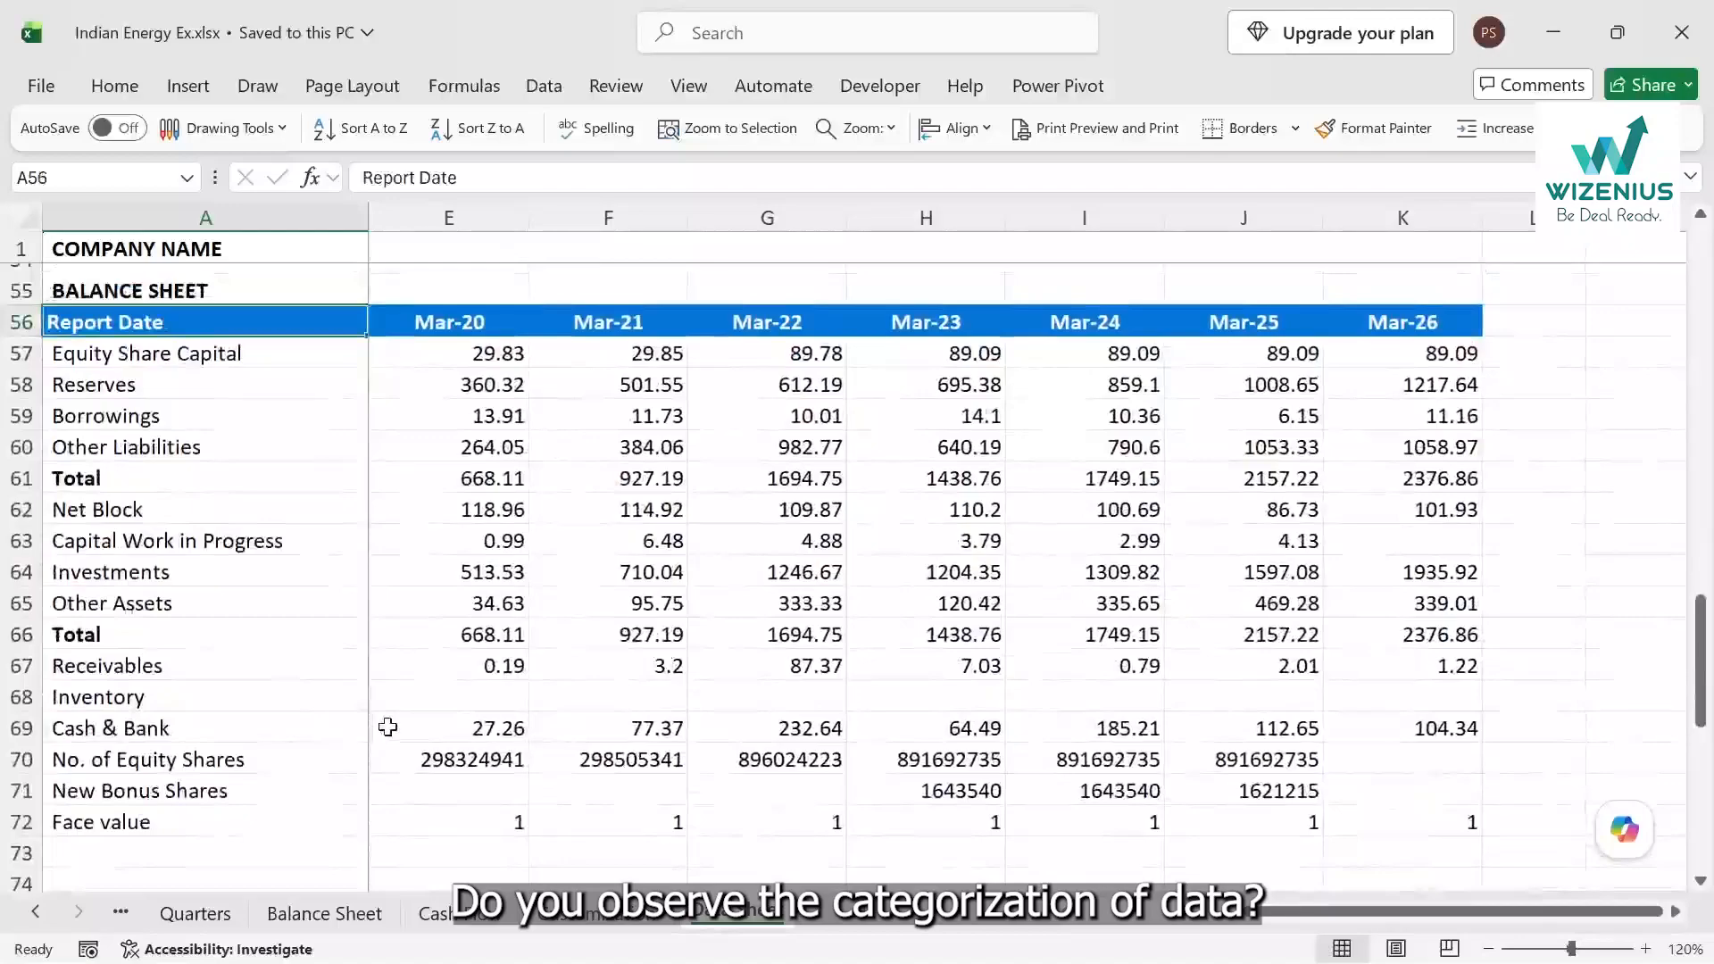
scroll(230, 404, "up", 10)
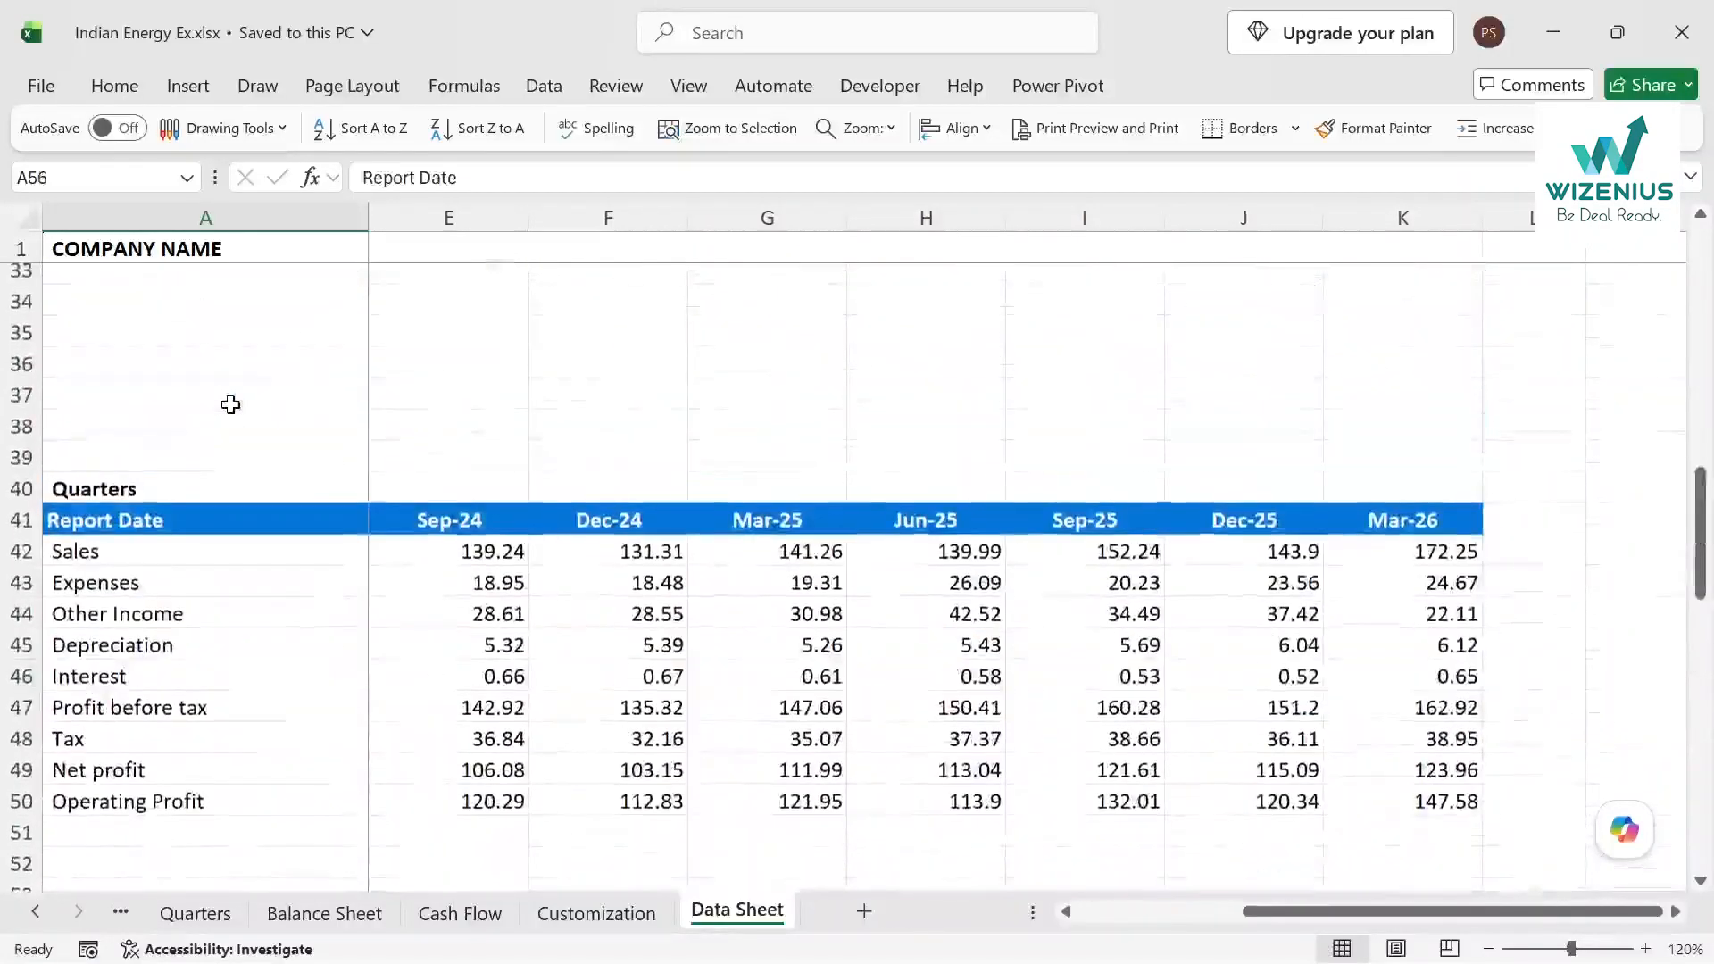
scroll(230, 404, "up", 6)
scroll(230, 405, "down", 3)
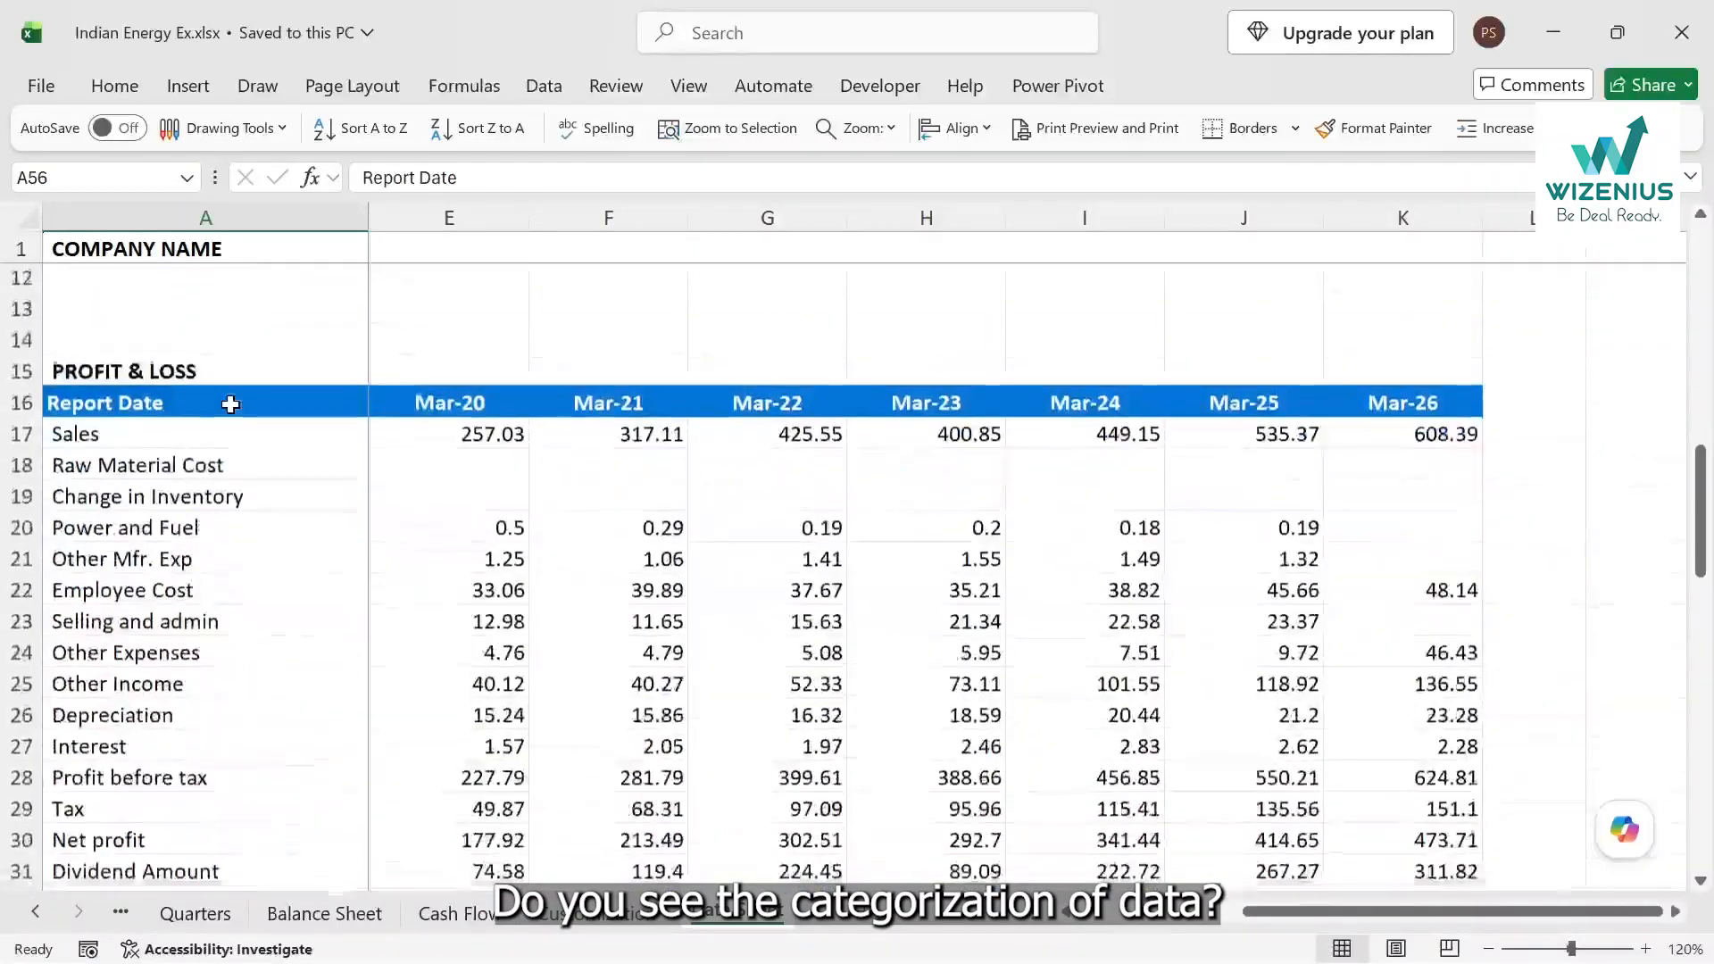
left_click(230, 404)
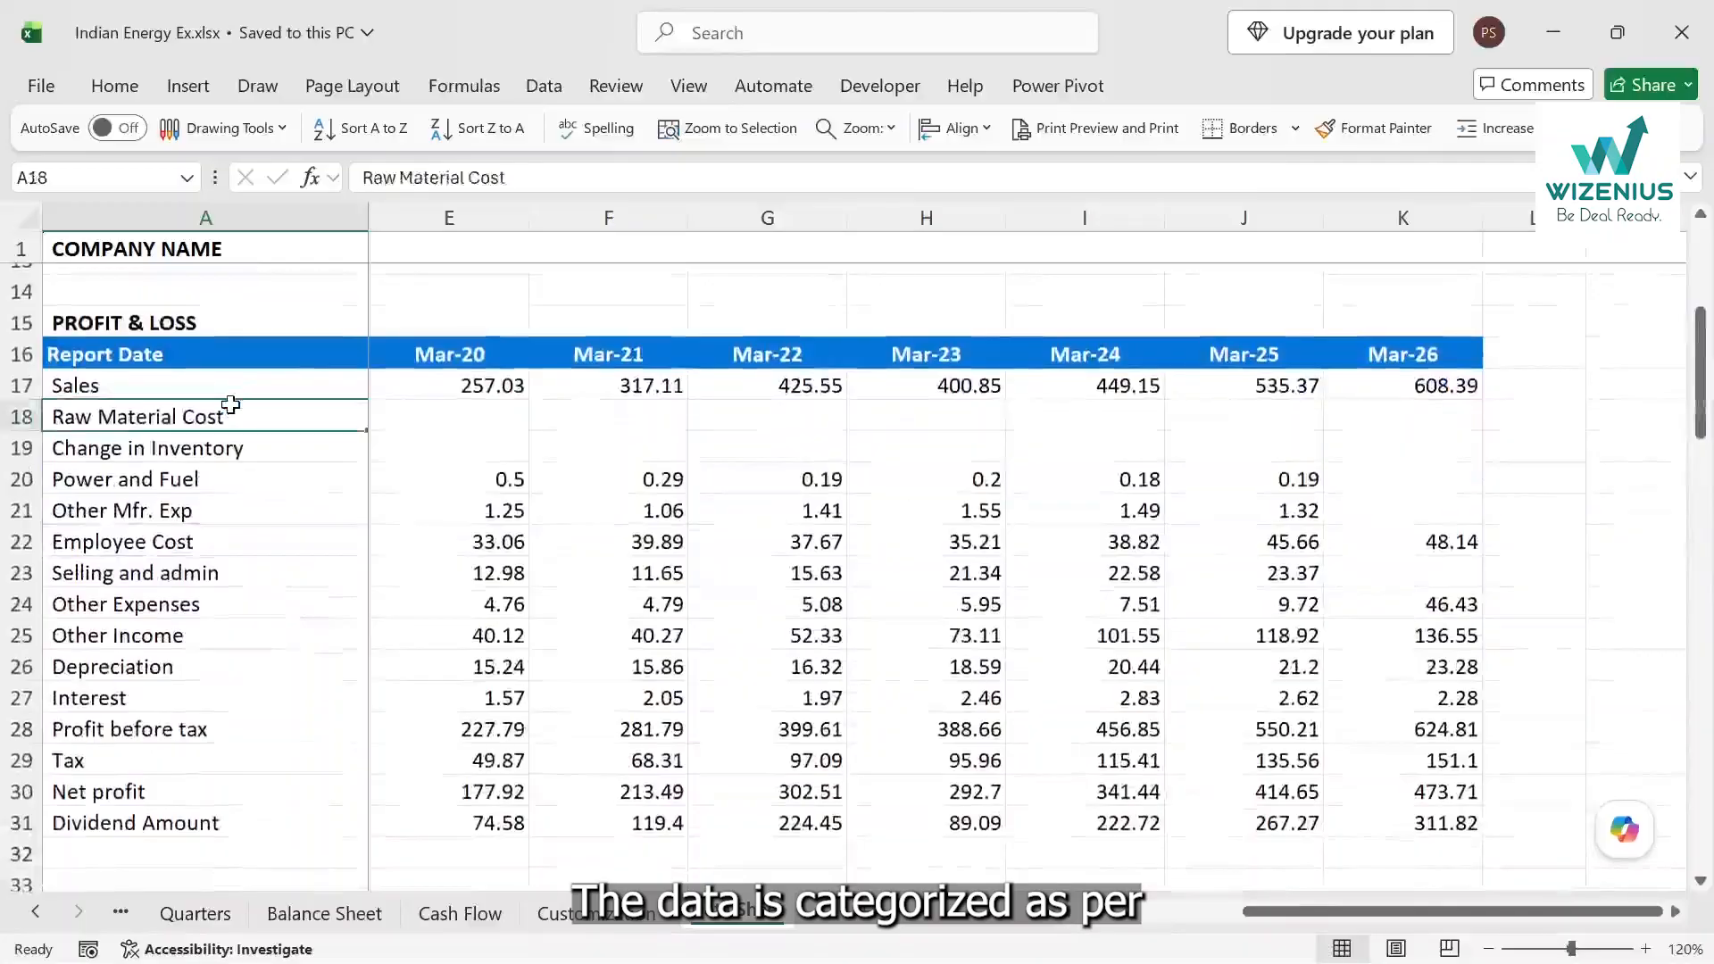
Switch to the browser and examine the Quarterly Results table on Screener's Indian Energy Exchange company page.
left_click(209, 386)
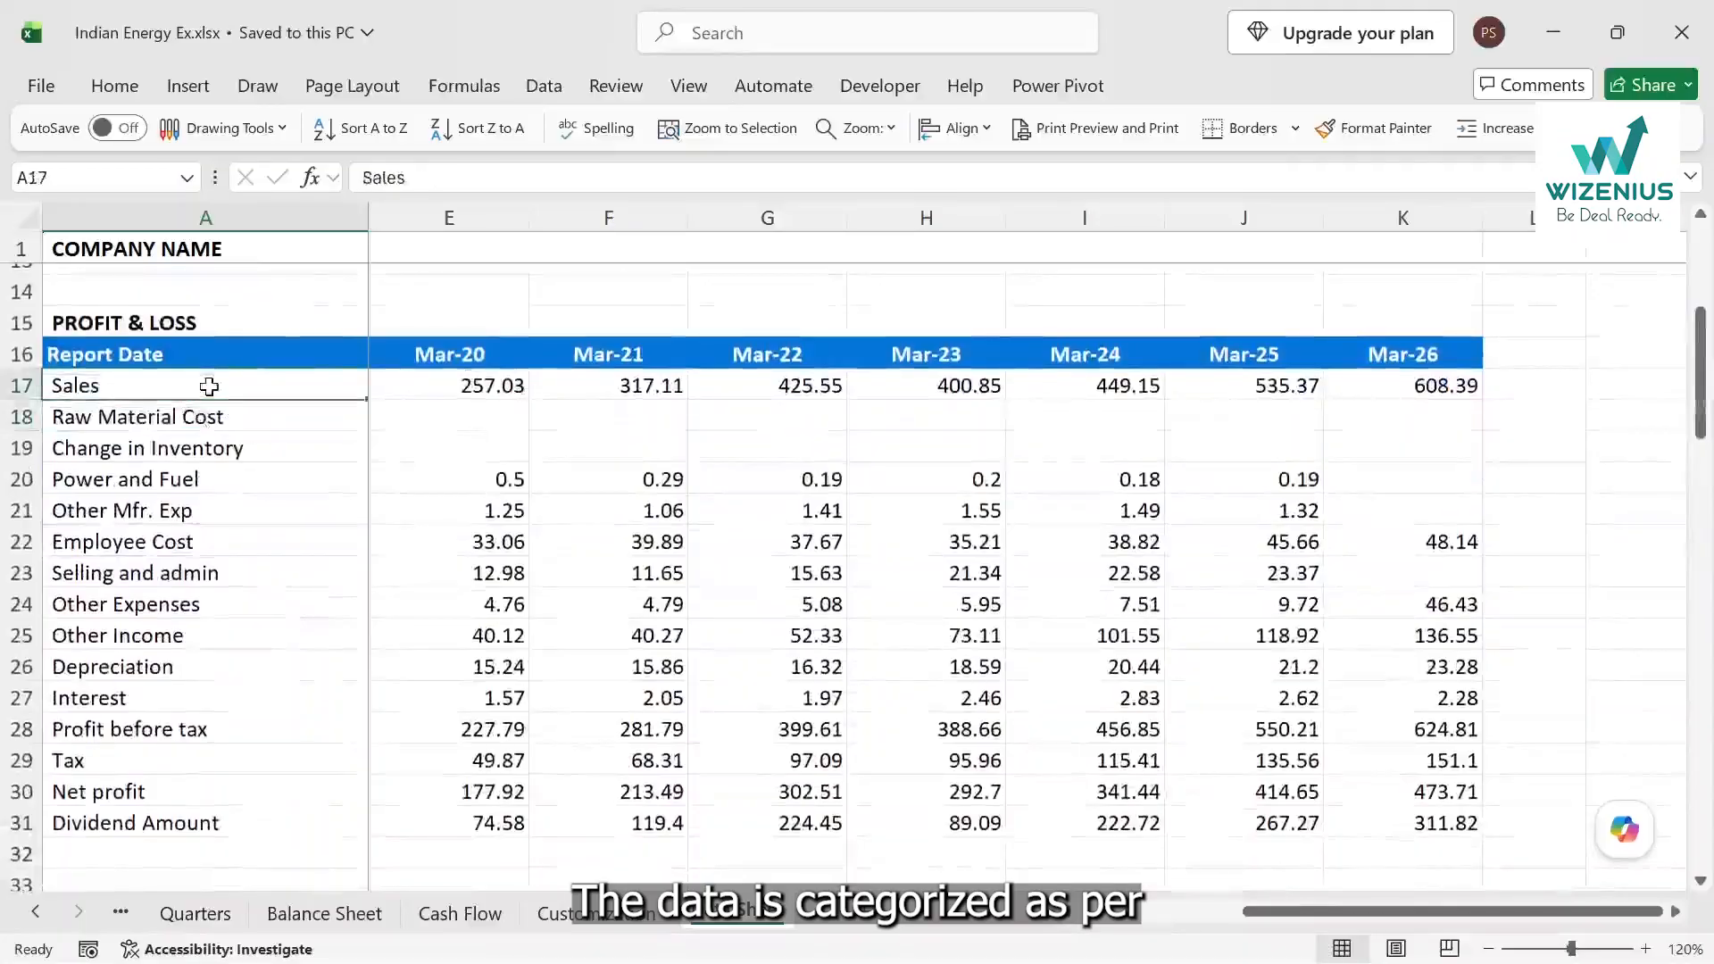
key("alt+Tab")
key("alt+Tab")
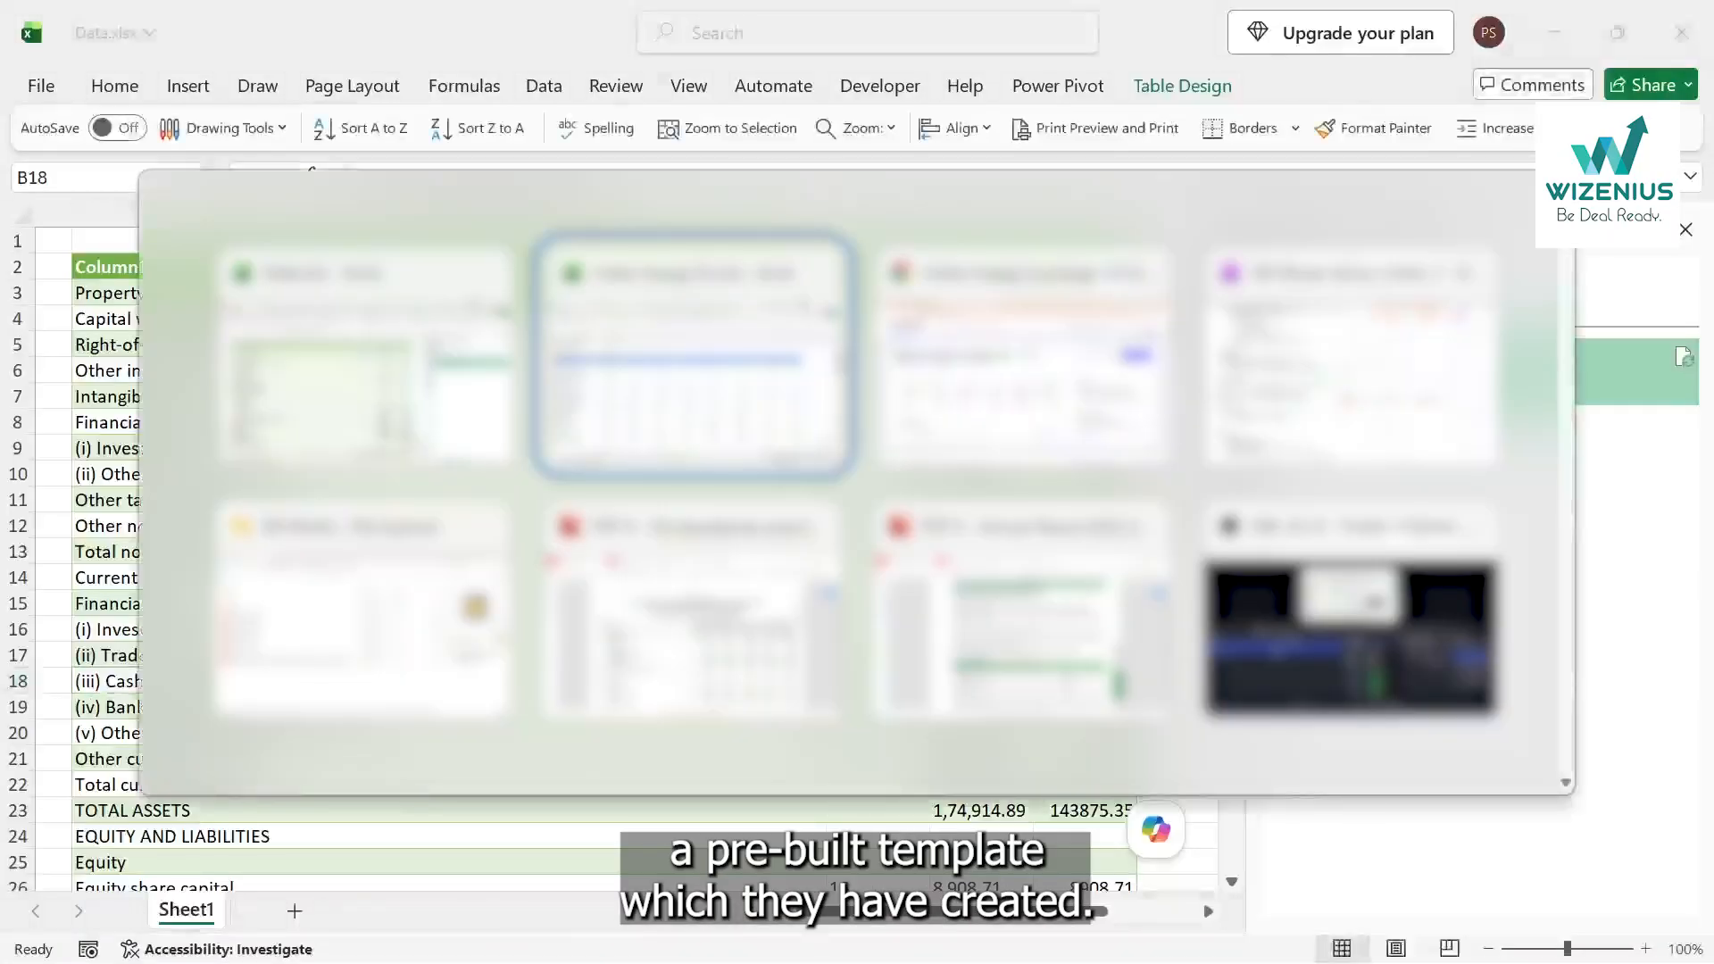
scroll(495, 625, "down", 10)
scroll(500, 631, "down", 12)
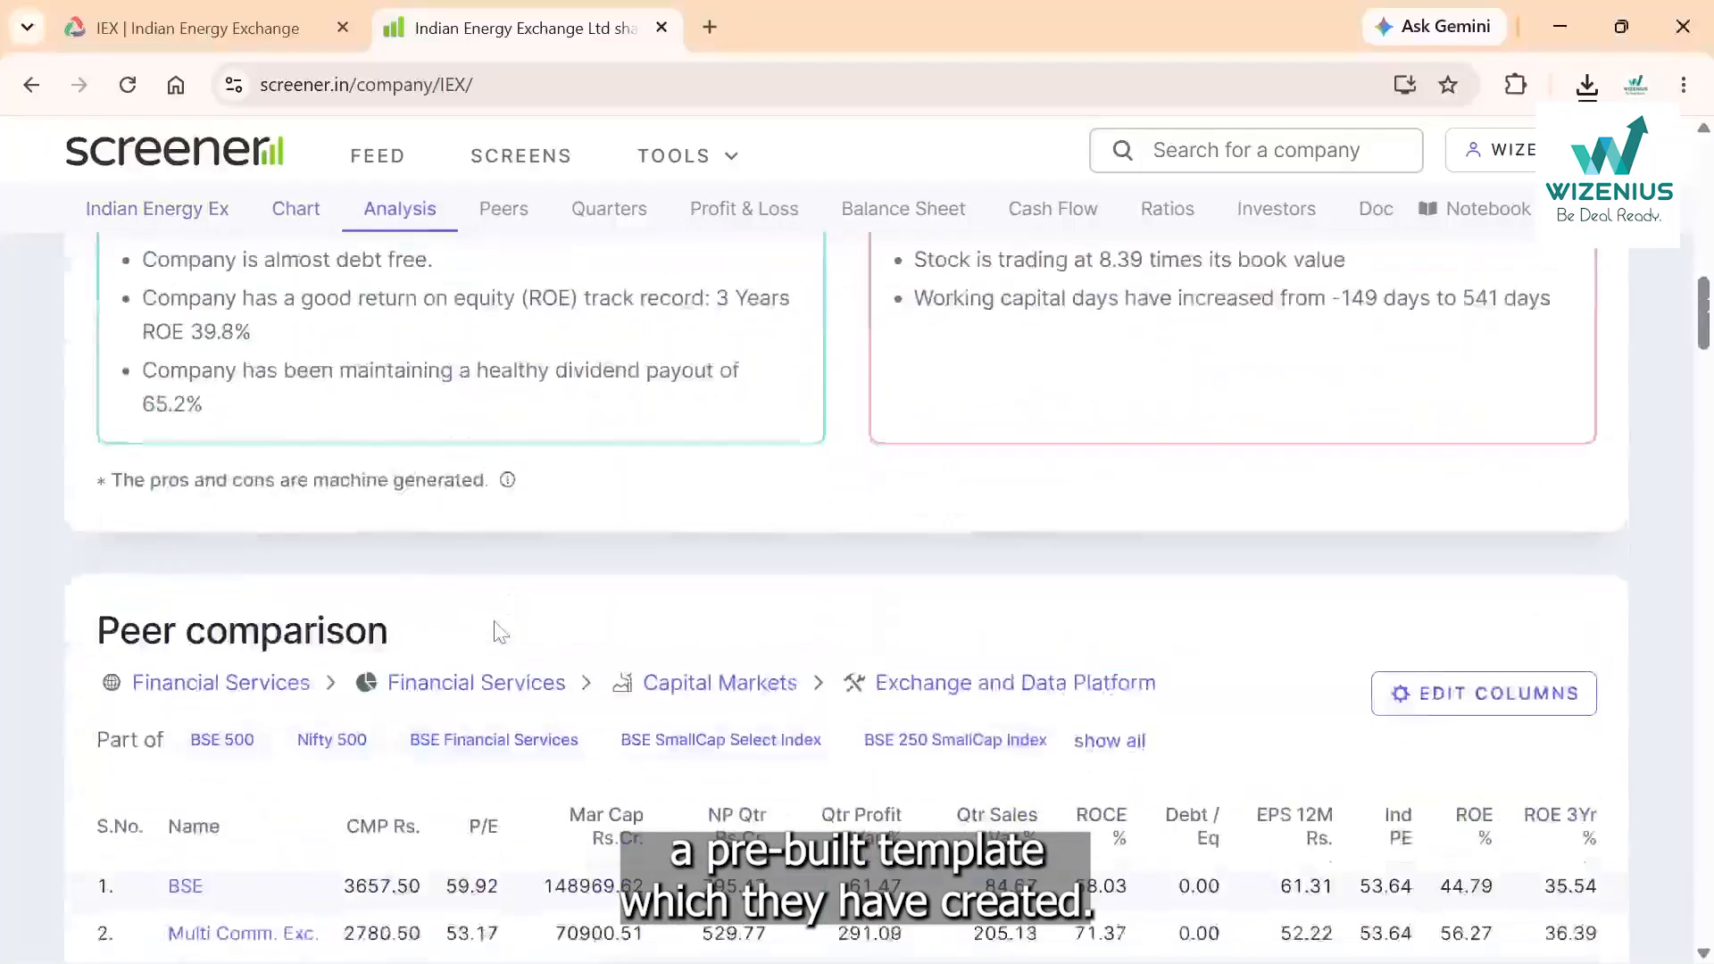
scroll(500, 631, "down", 3)
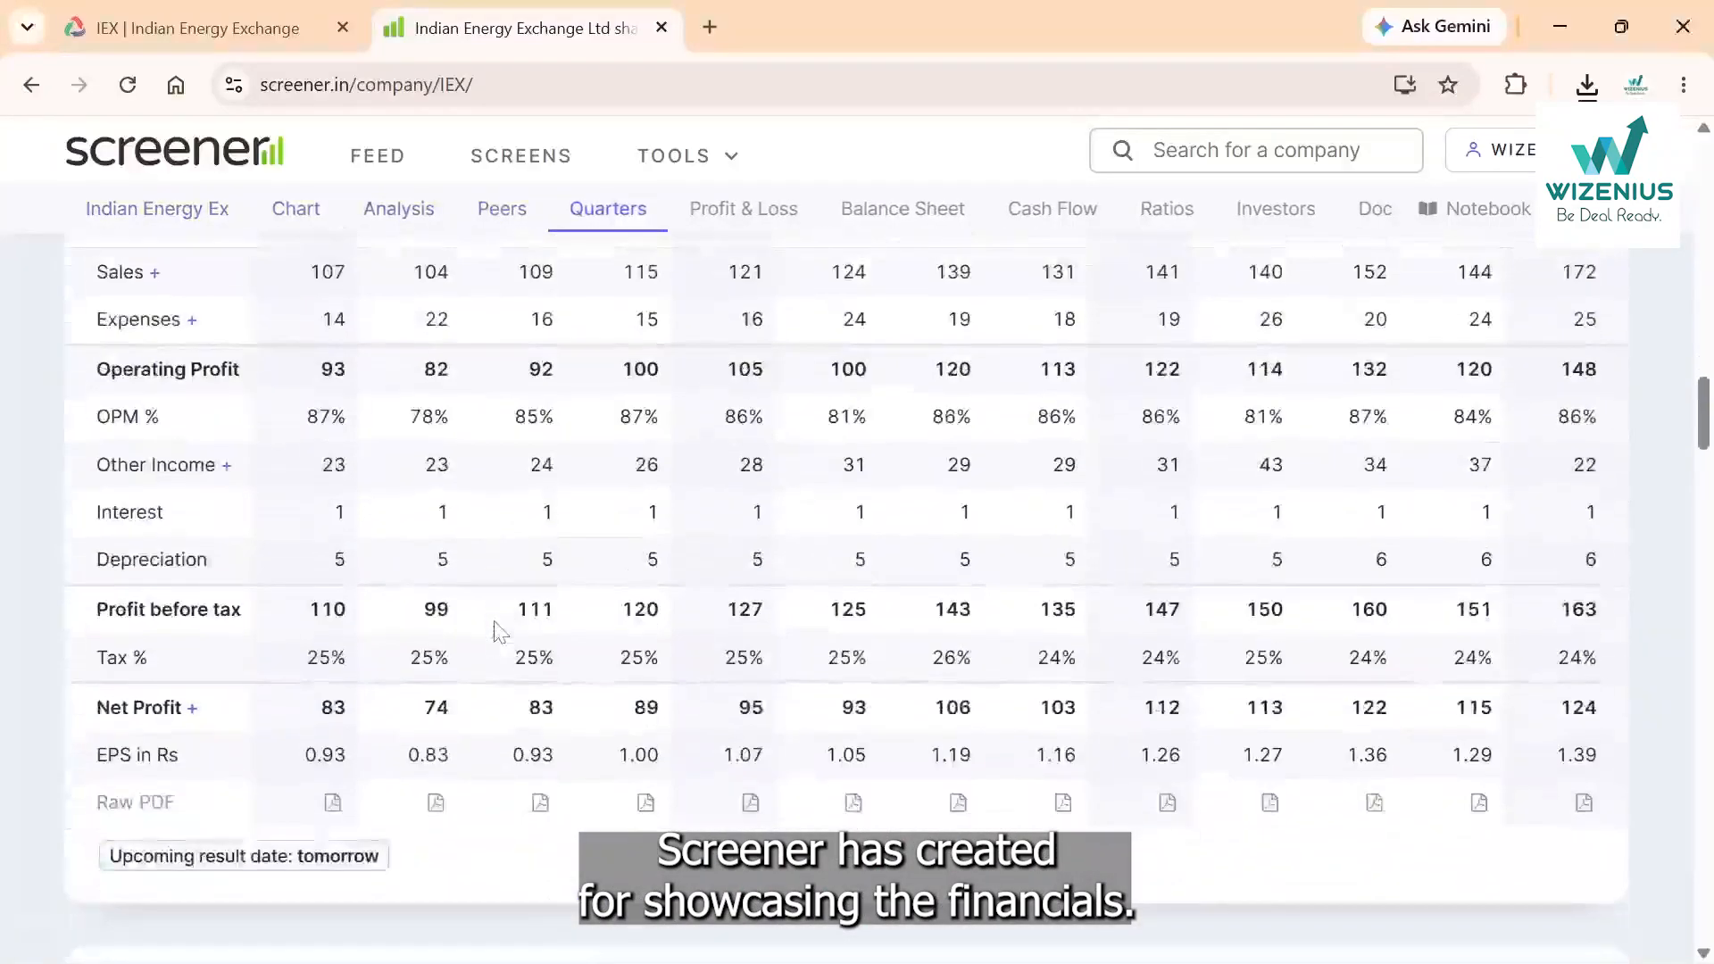
scroll(500, 631, "up", 2)
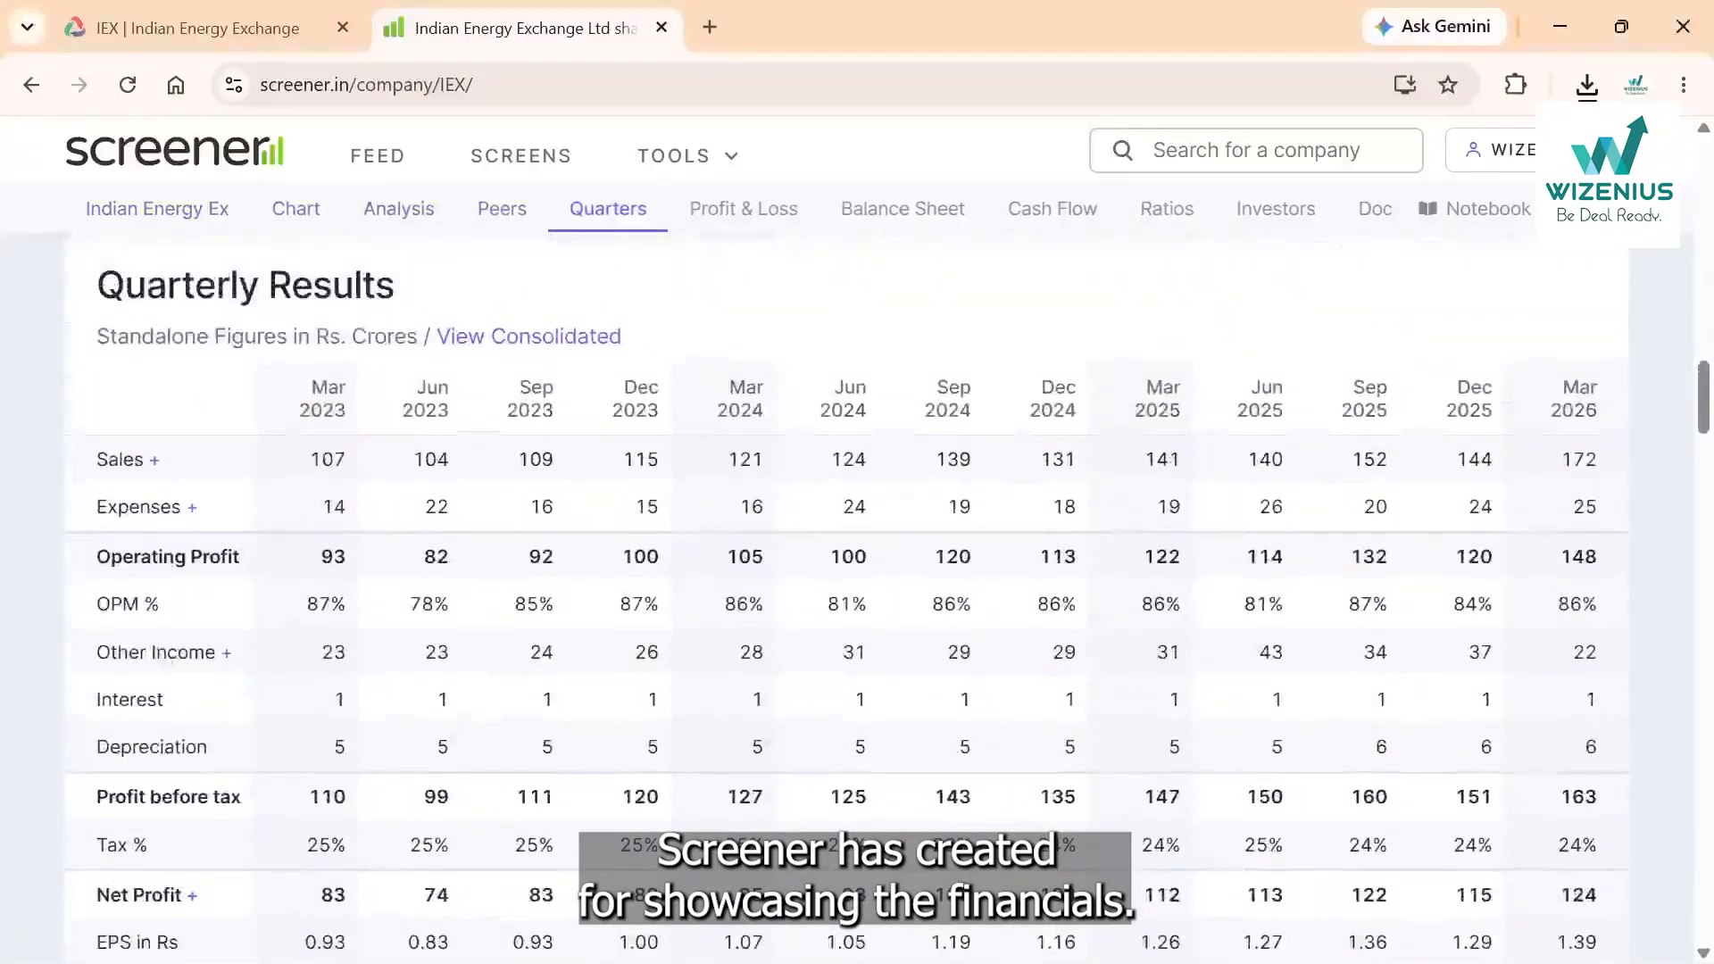
Return to the Indian Energy Ex.xlsx workbook and examine the line items of its Profit & Loss data, starting at Sales.
key("alt+Tab")
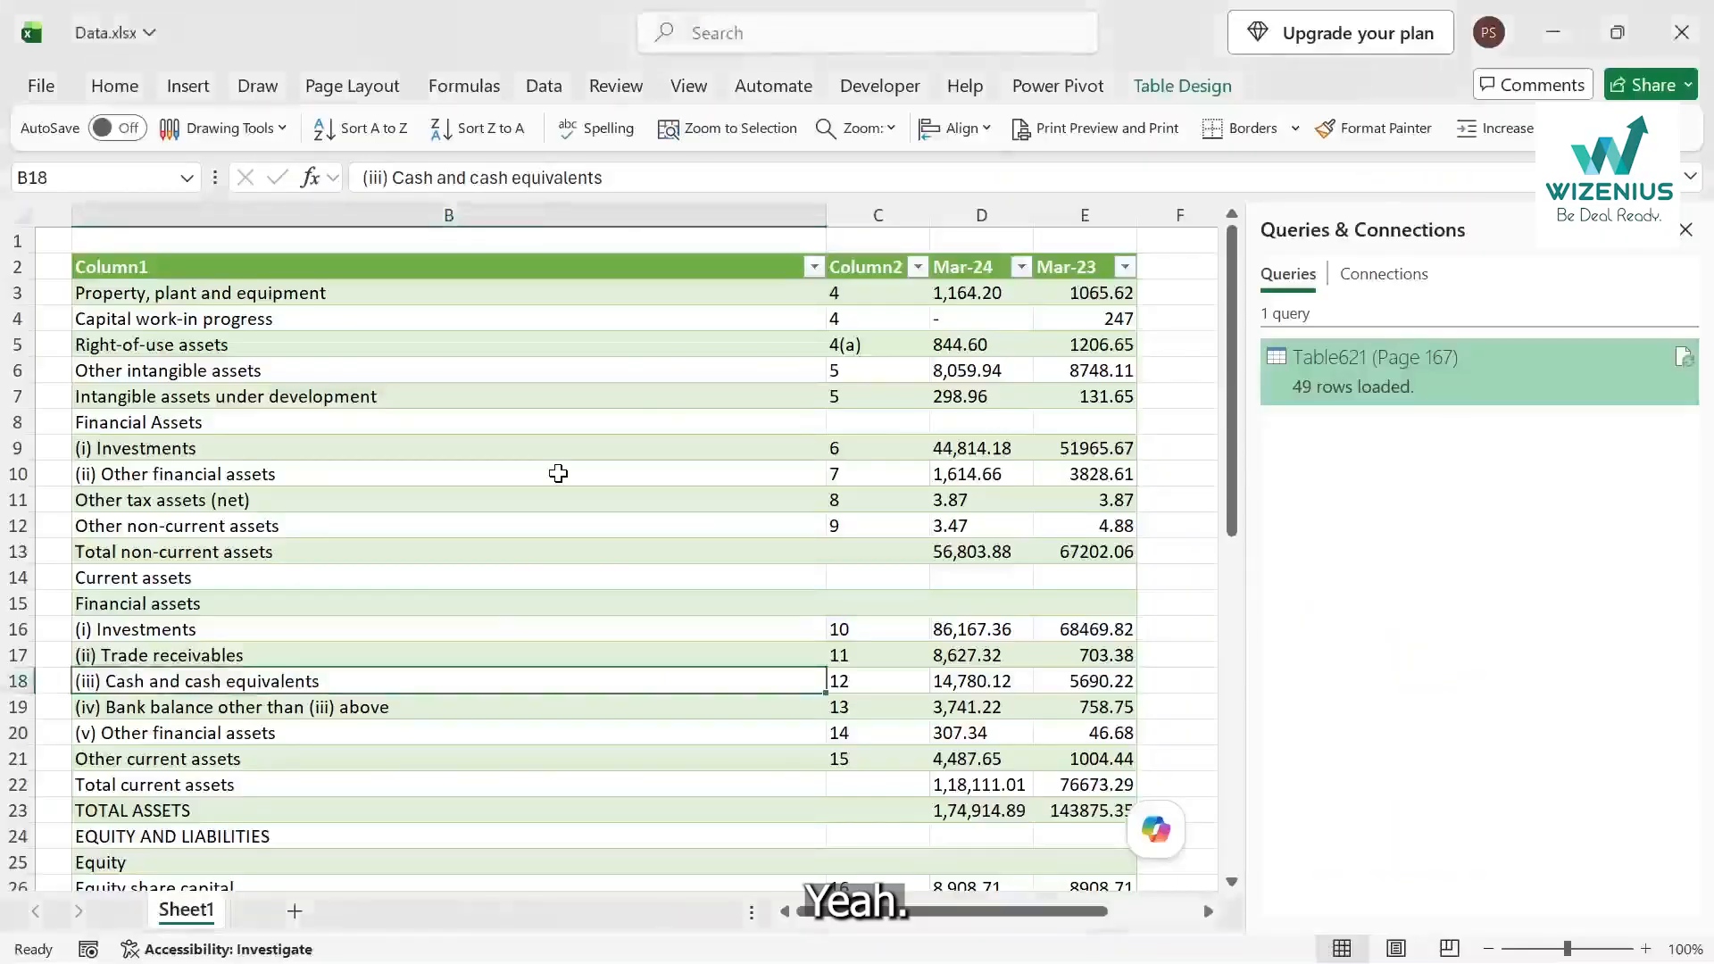
key("alt+Tab")
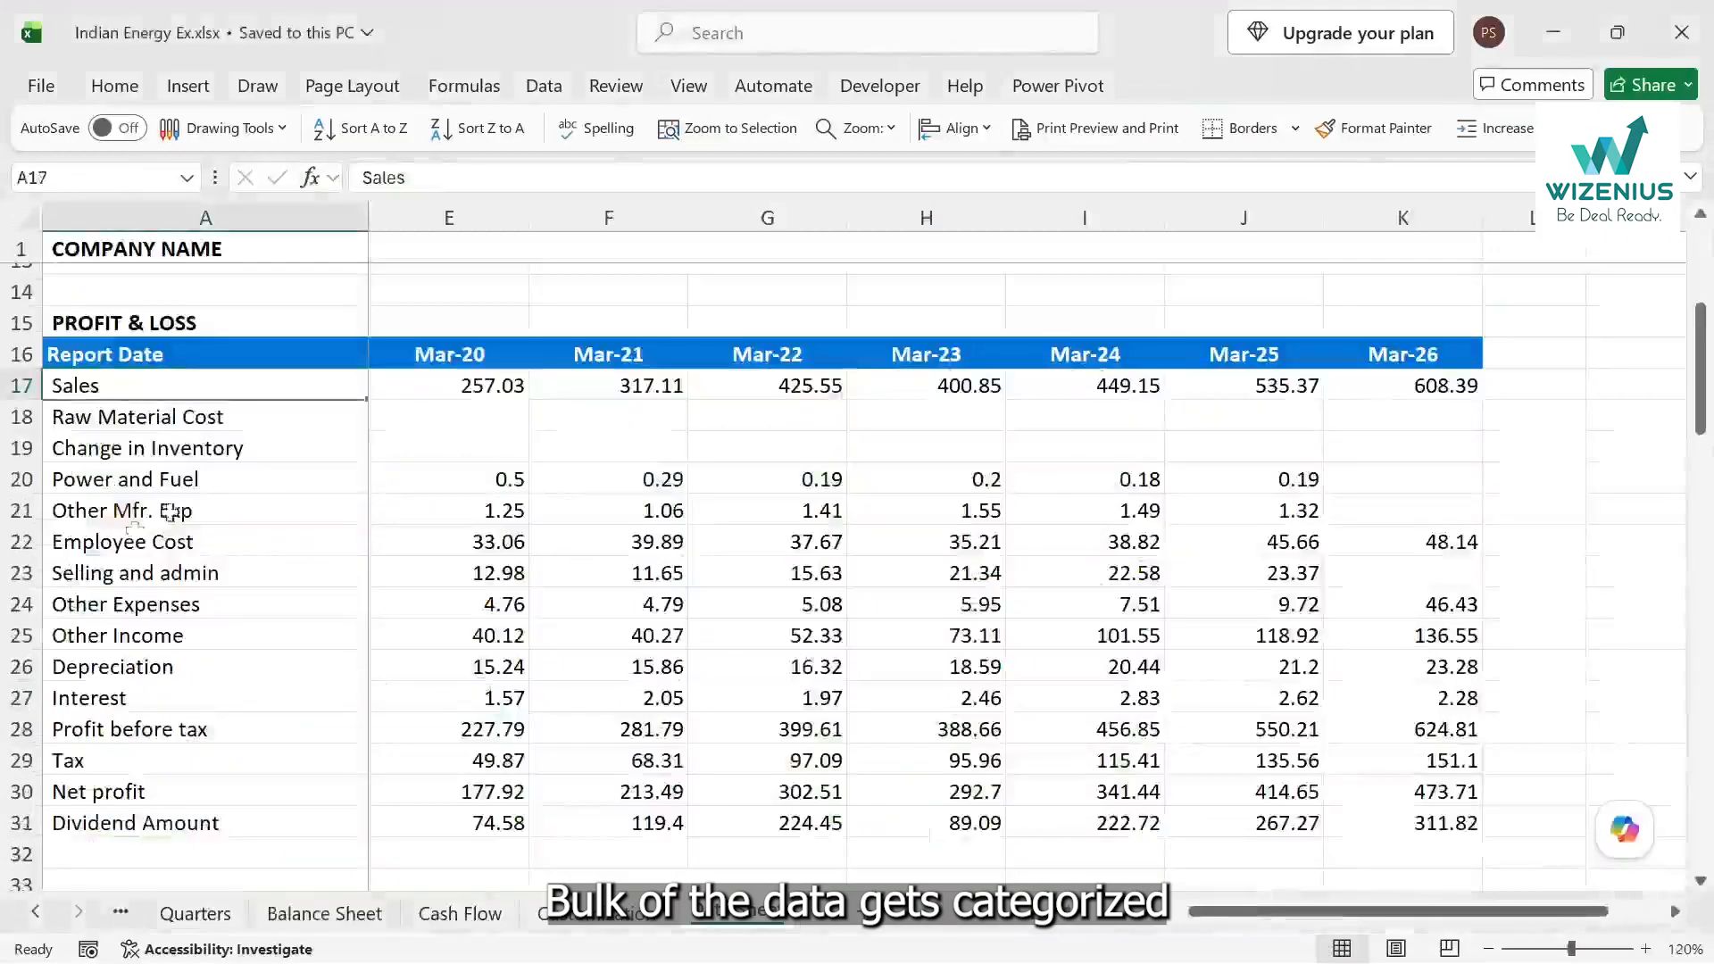
left_click(184, 511)
left_click(139, 393)
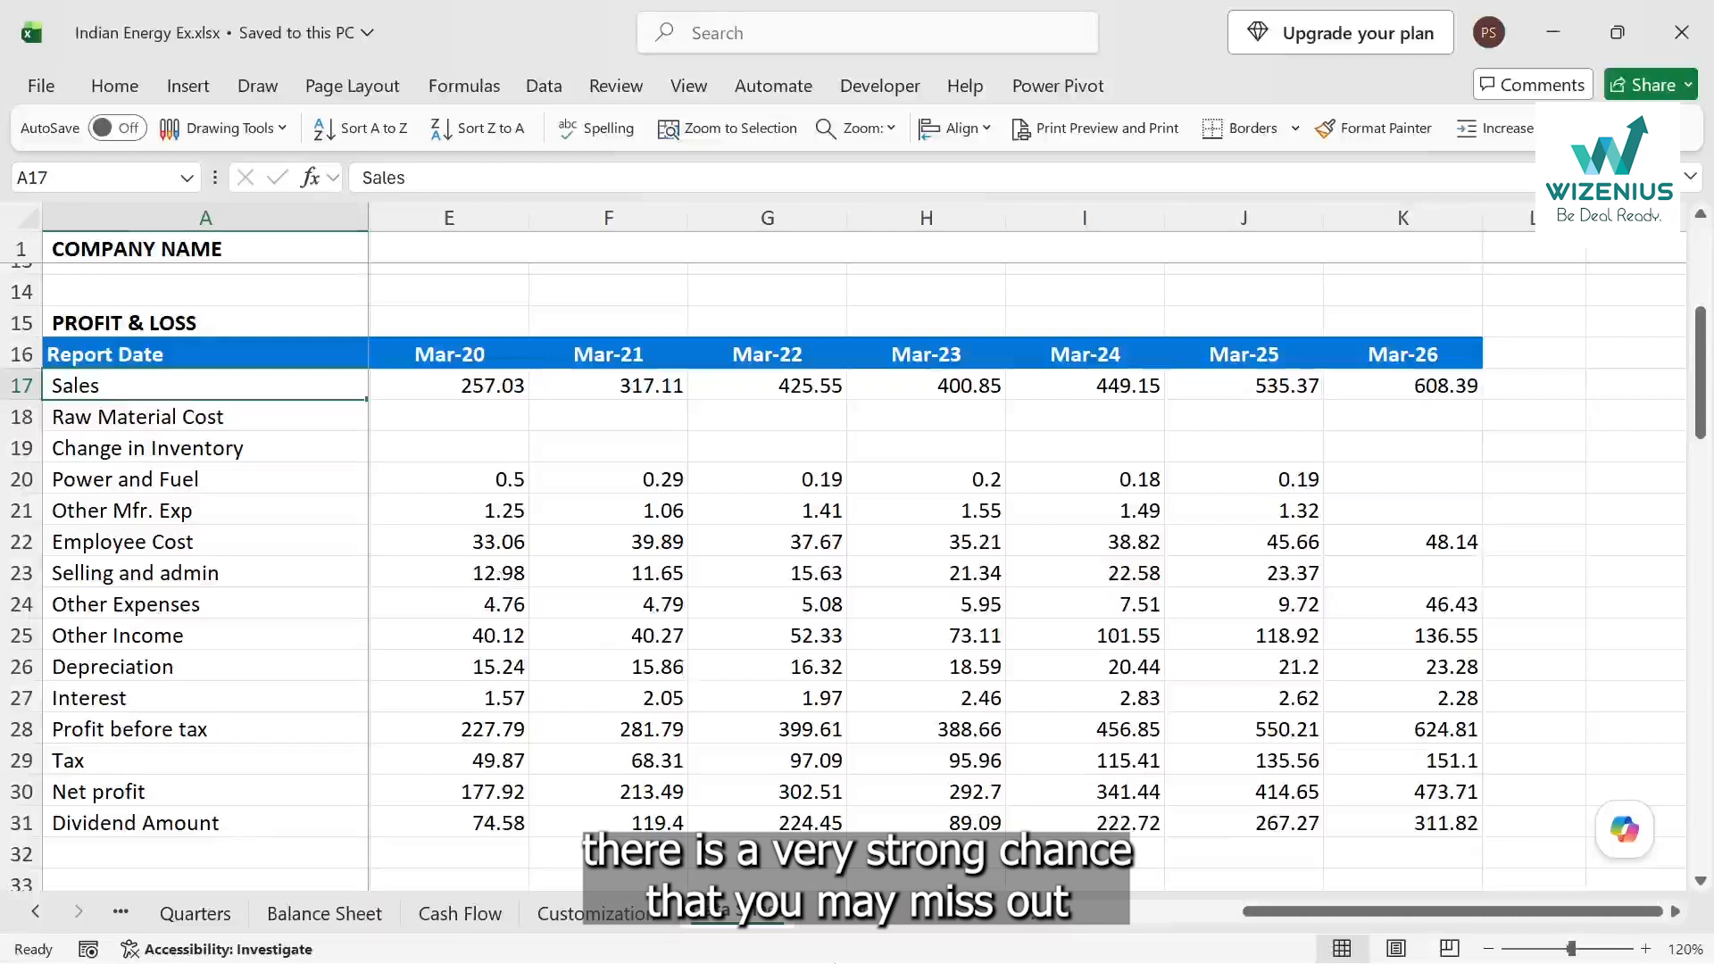
Switch to the Annual Report 2023-24 PDF, go to page 167 and examine how the standalone balance sheet classifies assets.
key("alt+Tab")
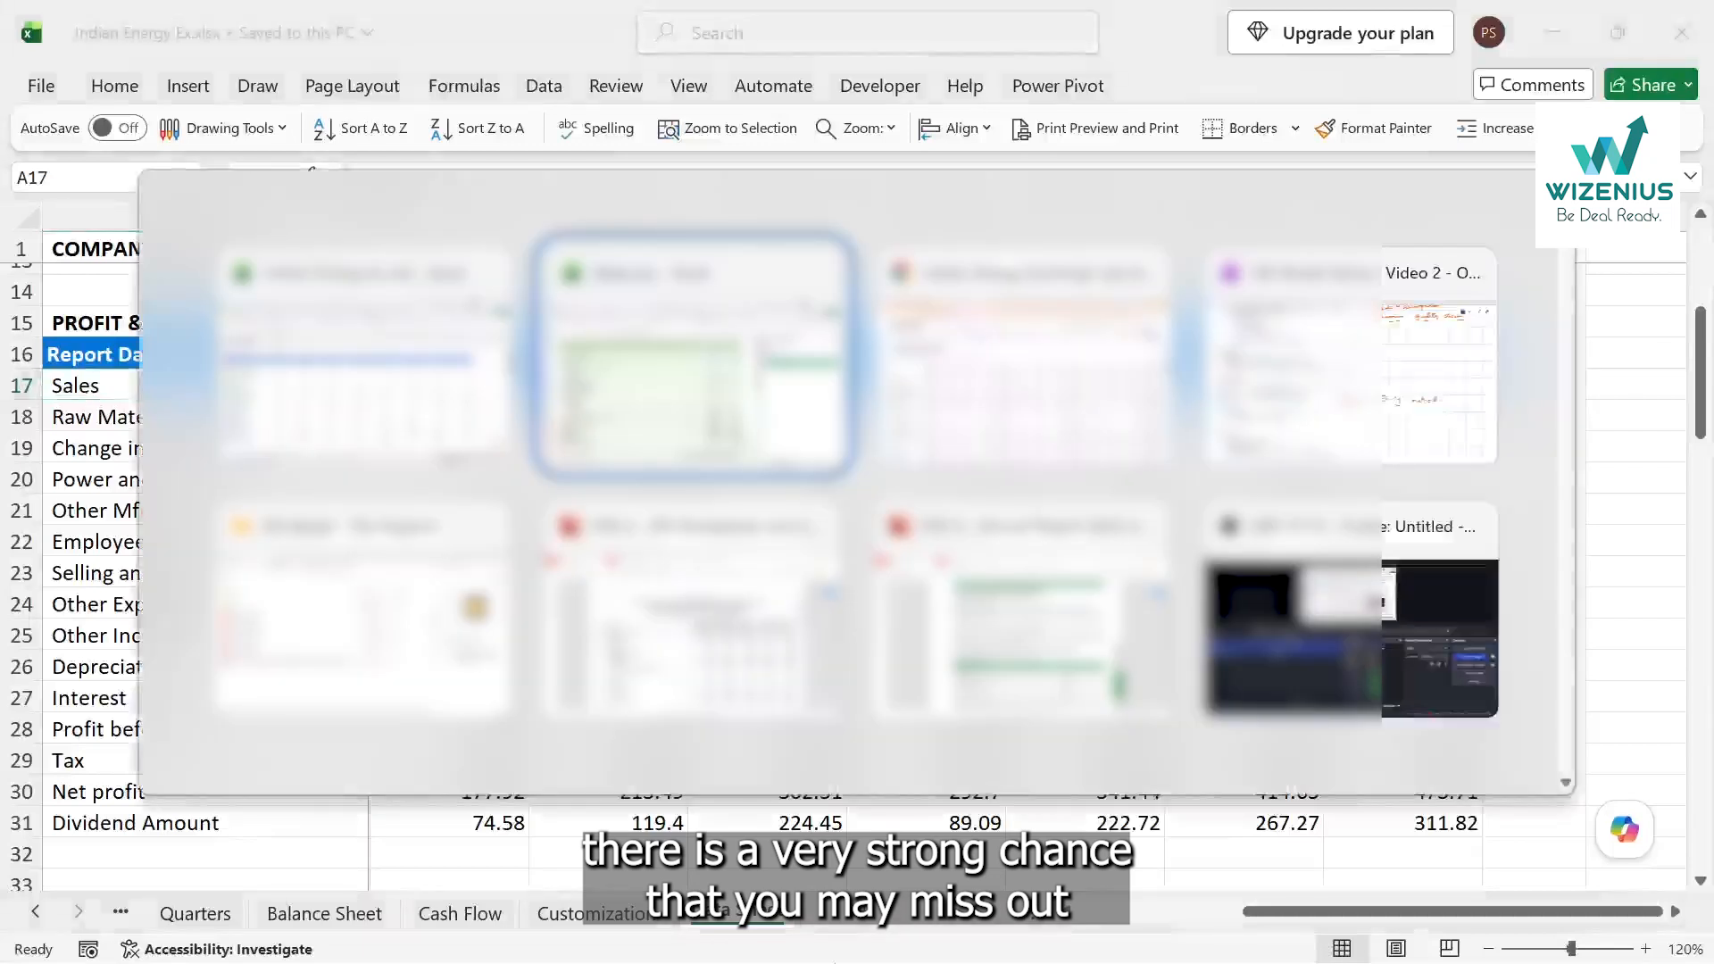
key("Down")
key("Right")
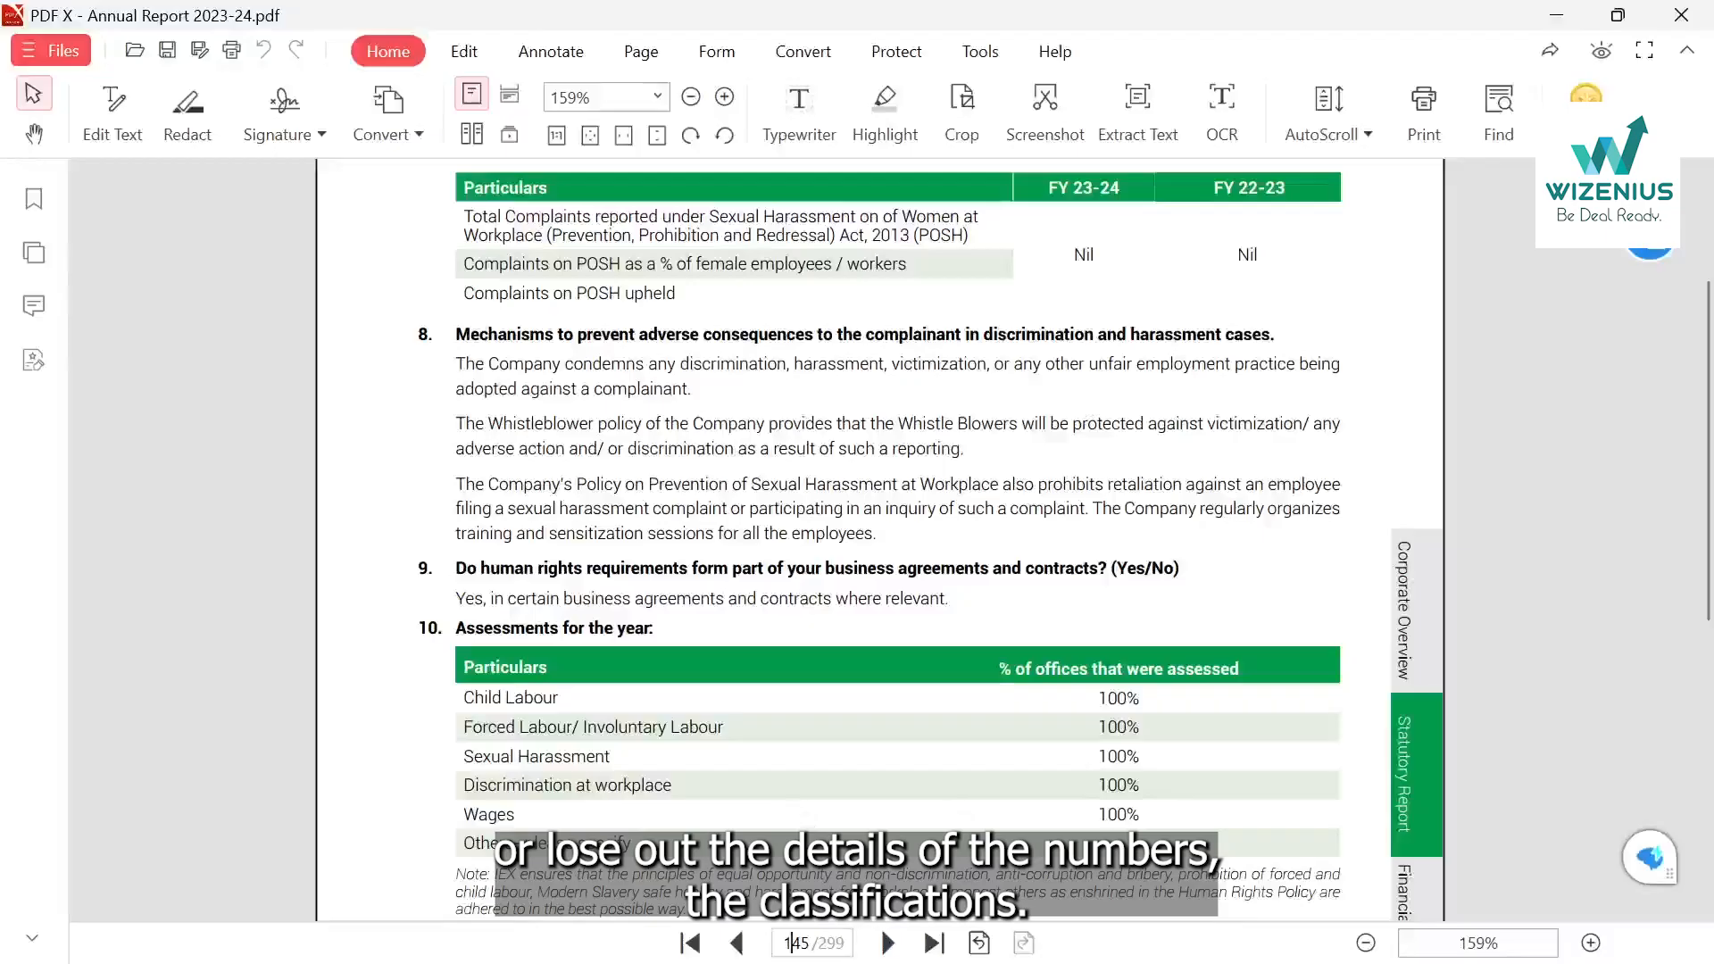
type("1")
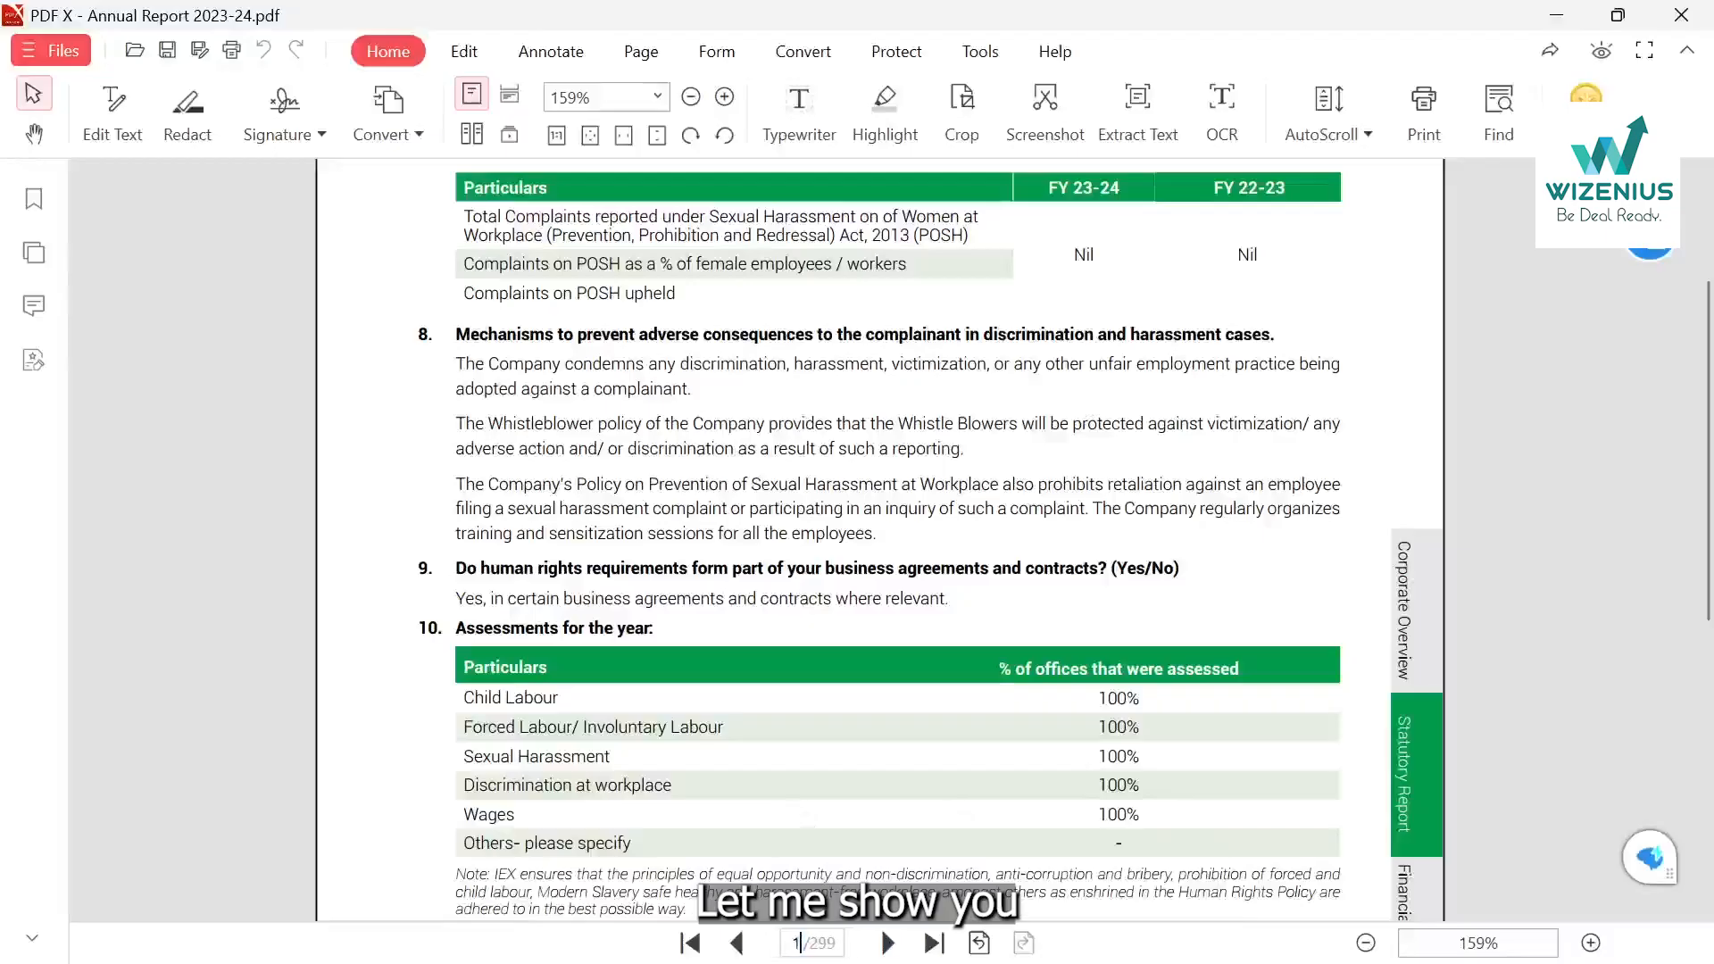
type("67")
key("Return")
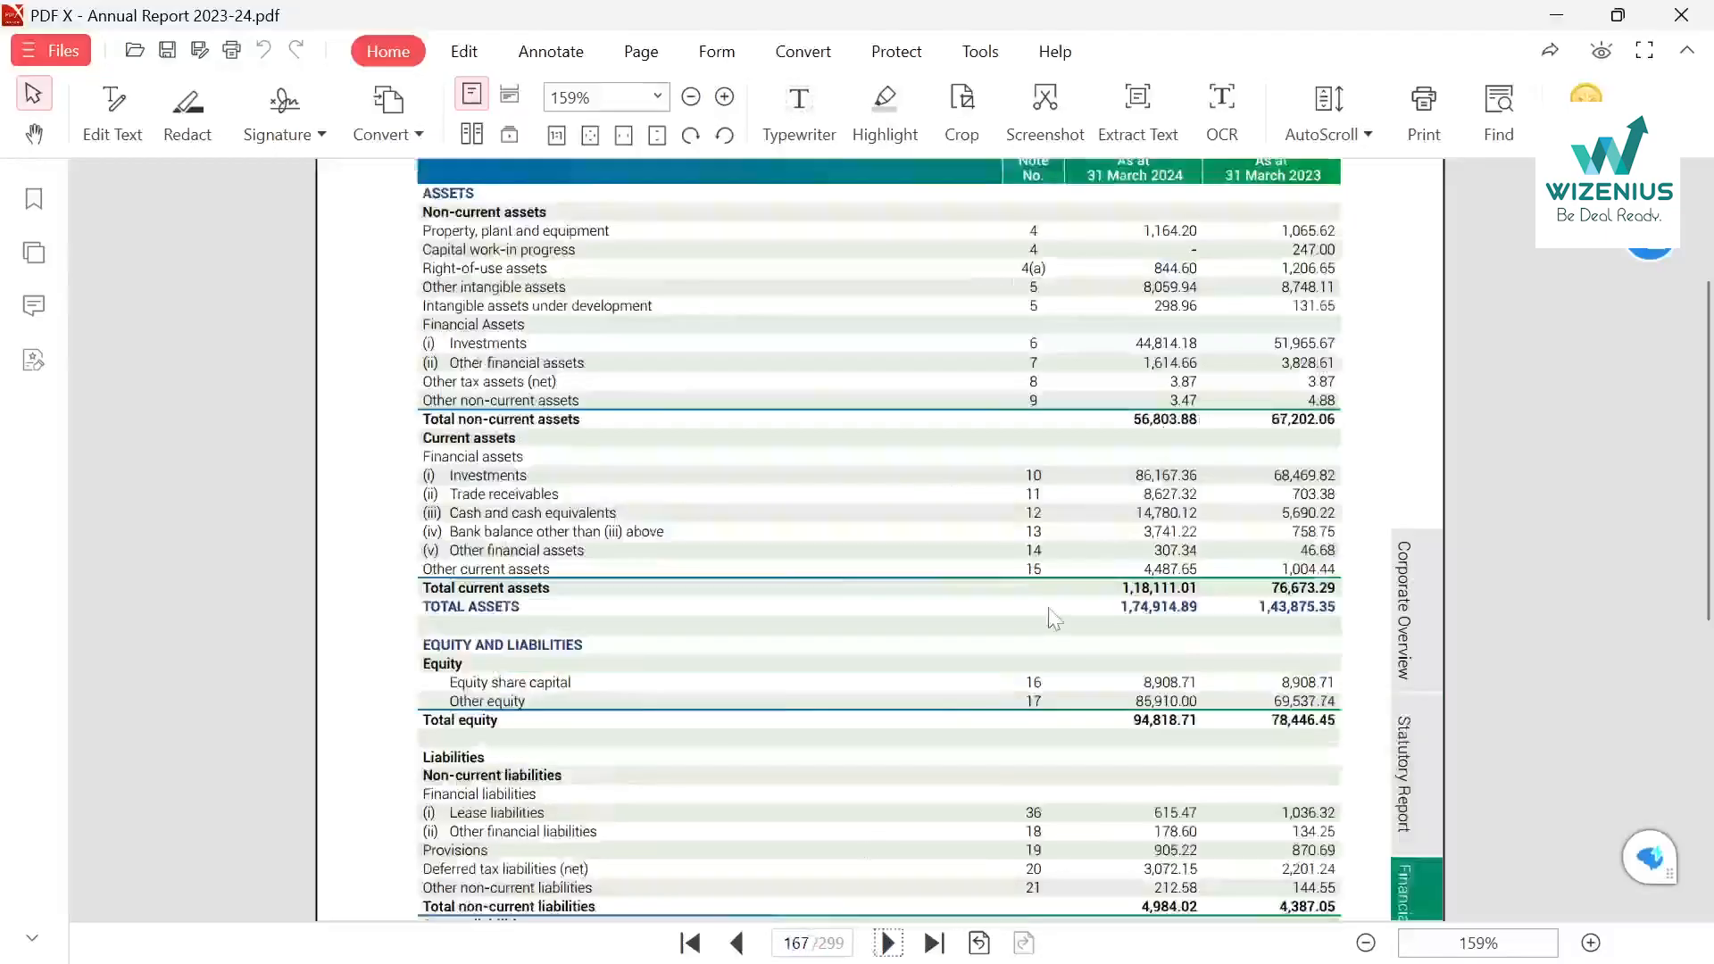
double_click(488, 326)
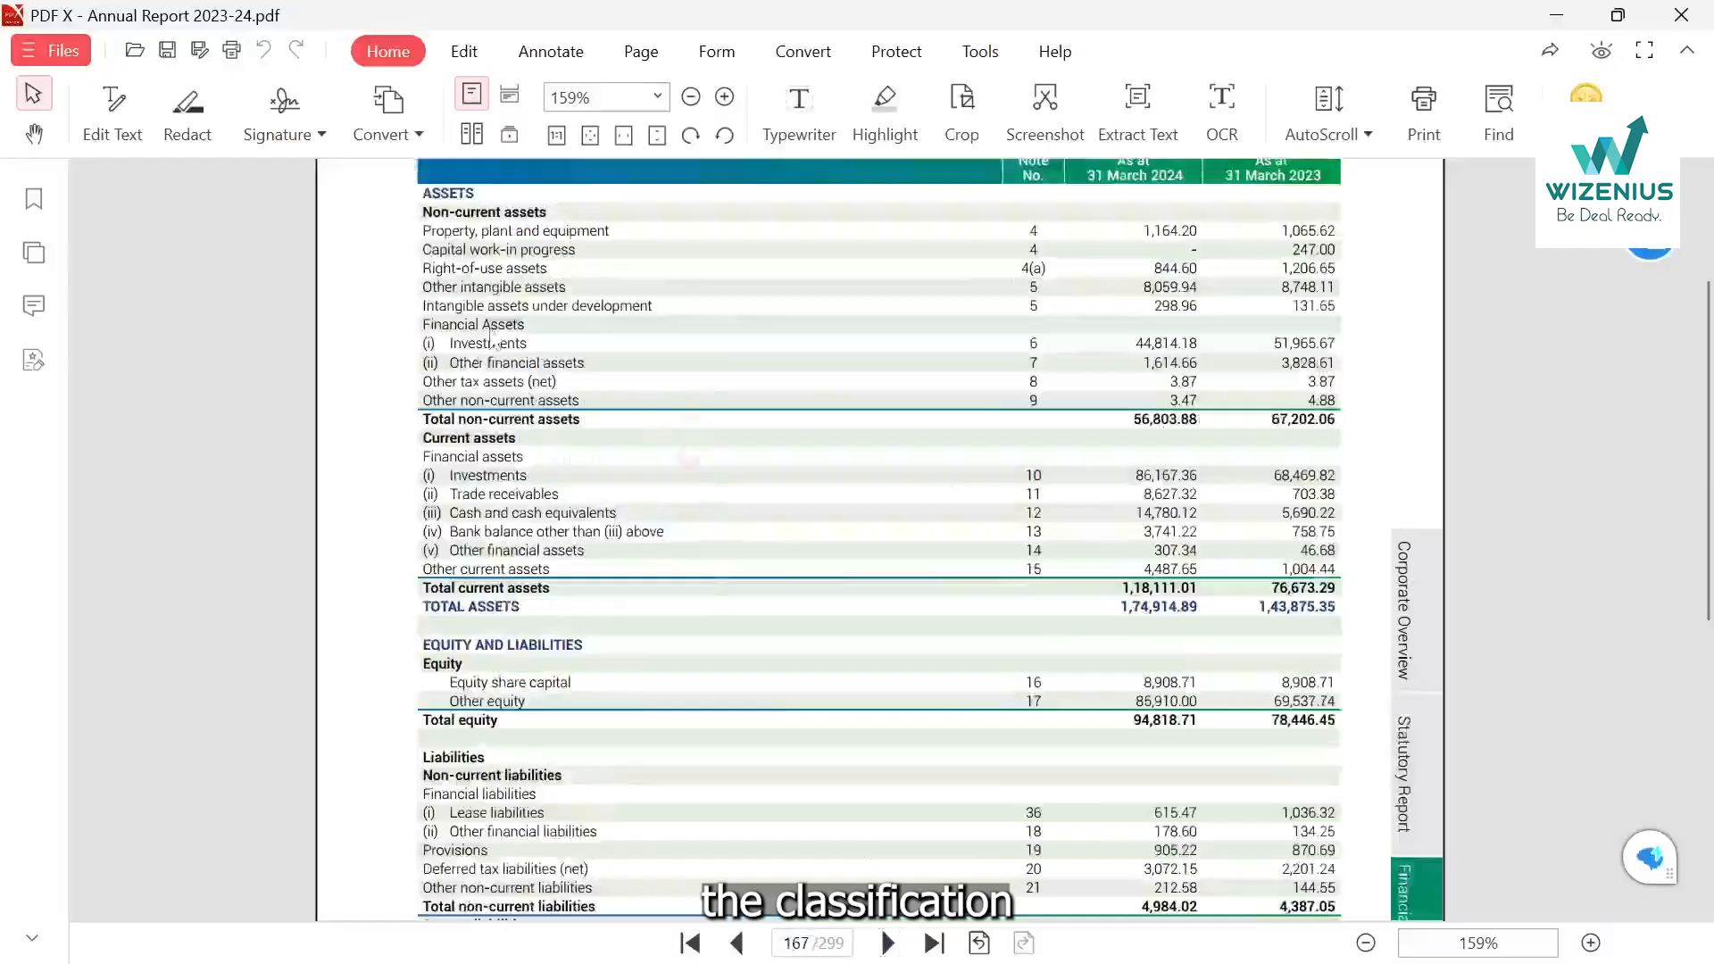
left_click(457, 251)
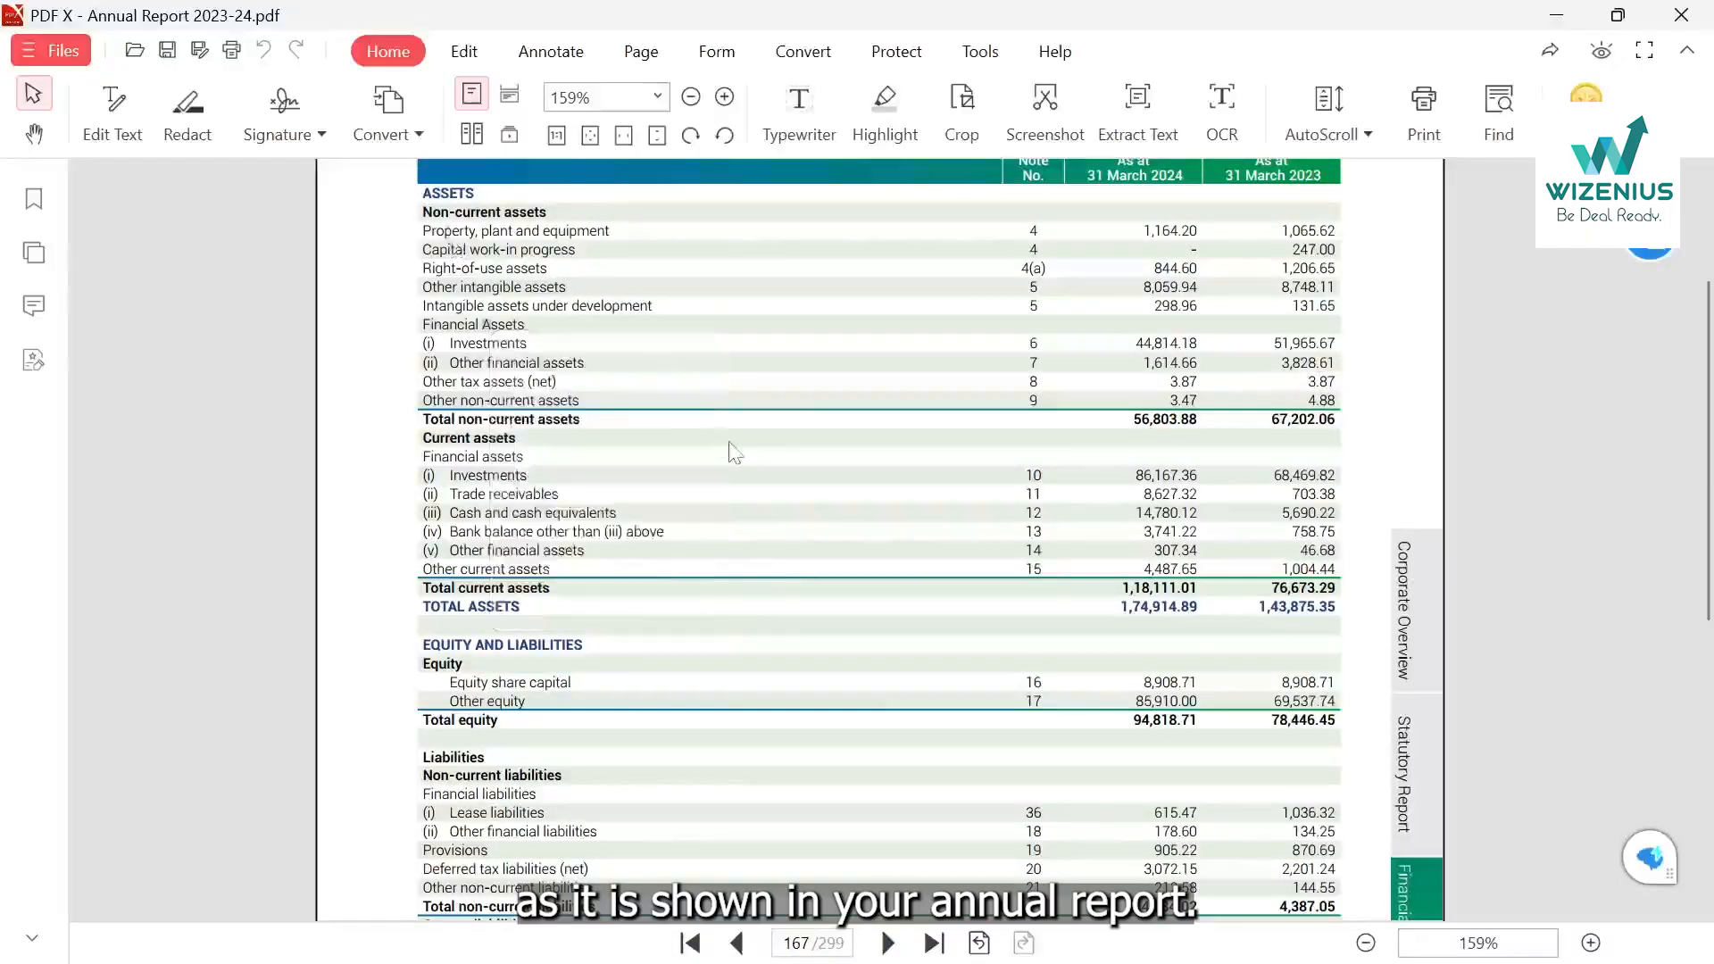
scroll(734, 454, "up", 3)
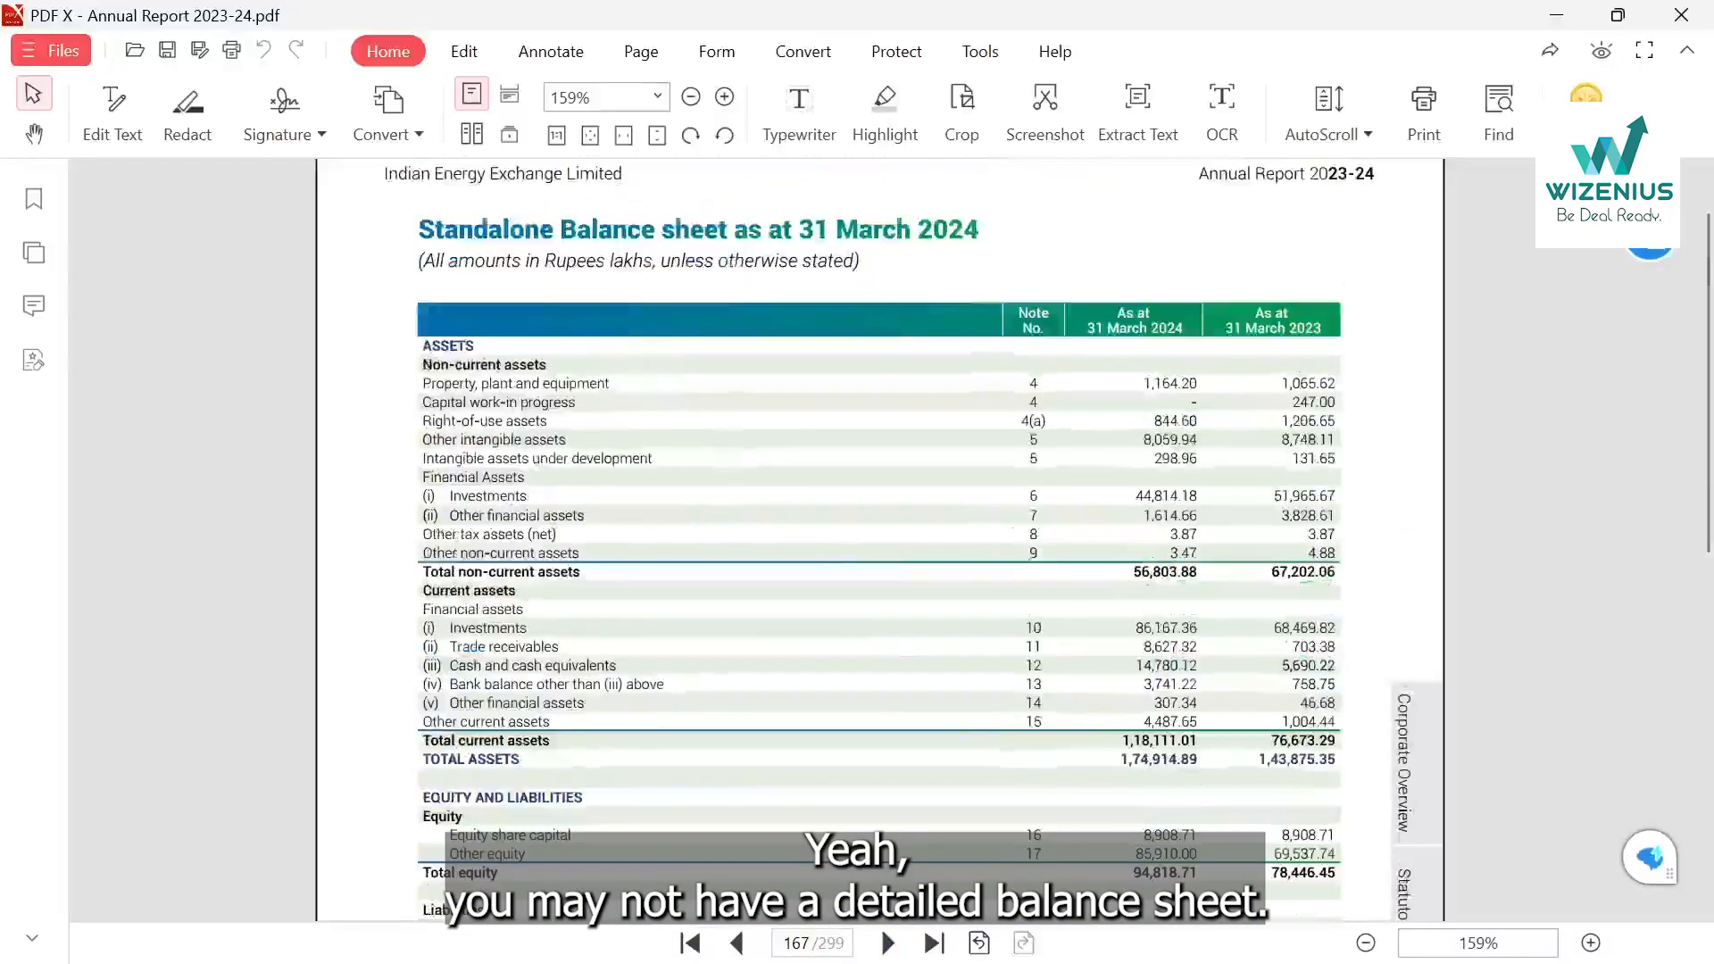
Switch back to Indian Energy Ex.xlsx and show the Balance Sheet worksheet from its first rows.
key("alt+Tab")
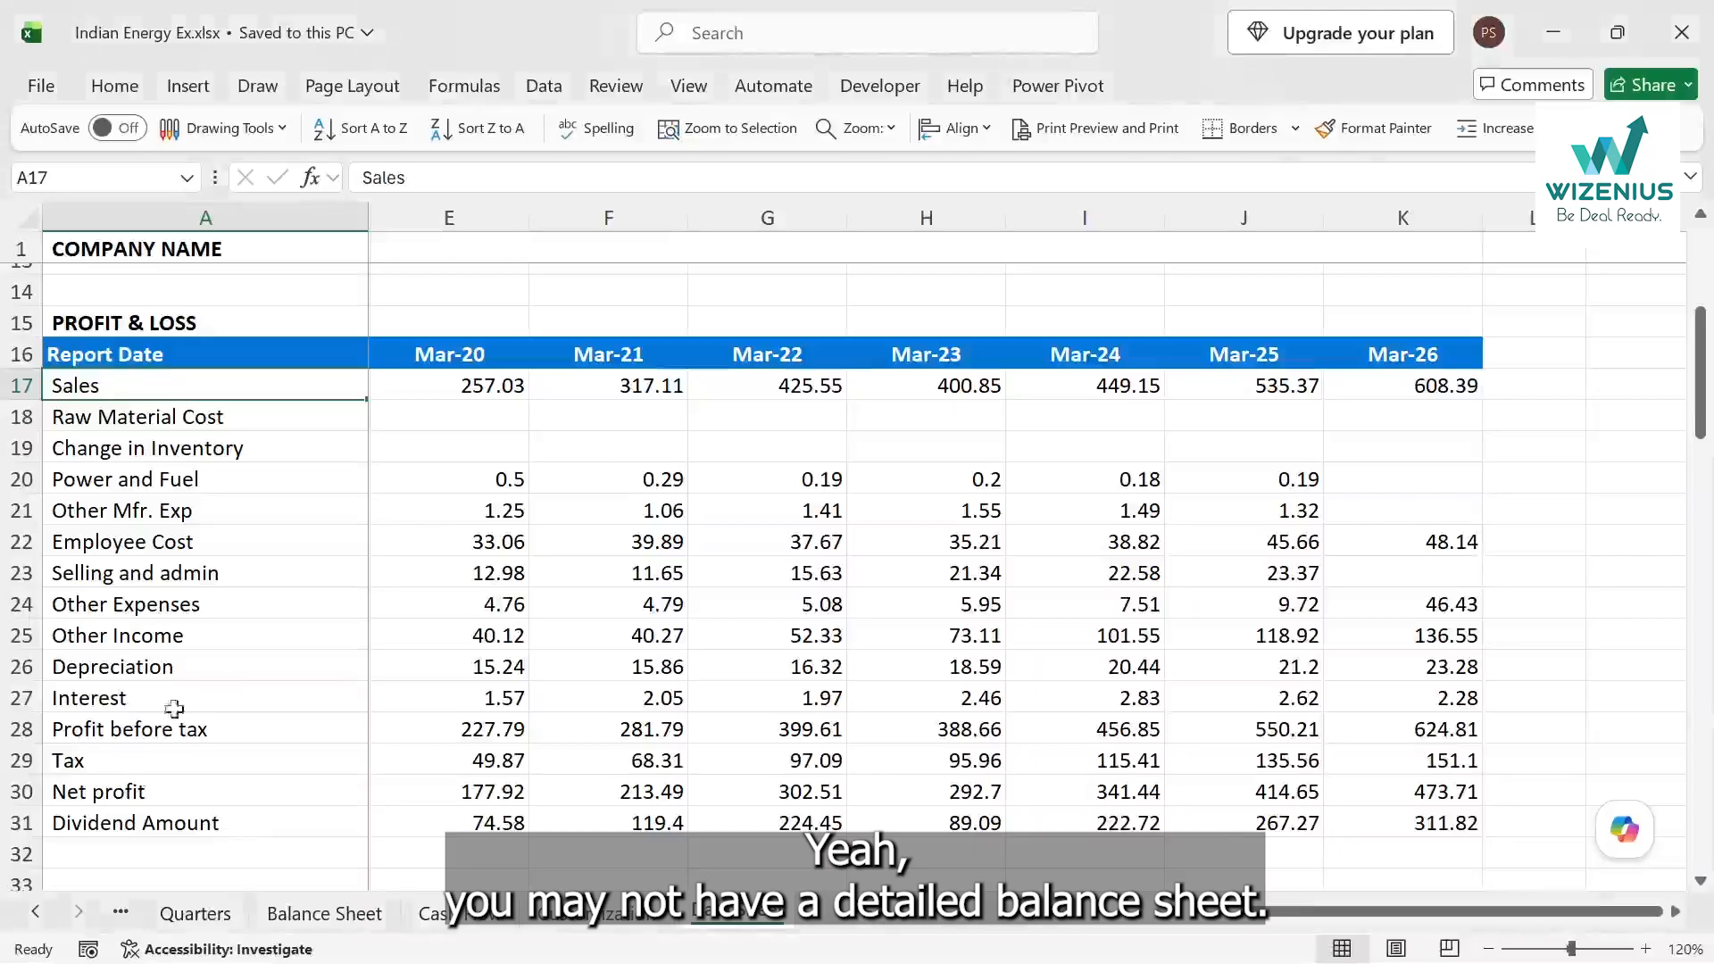
left_click(324, 912)
scroll(441, 505, "up", 4)
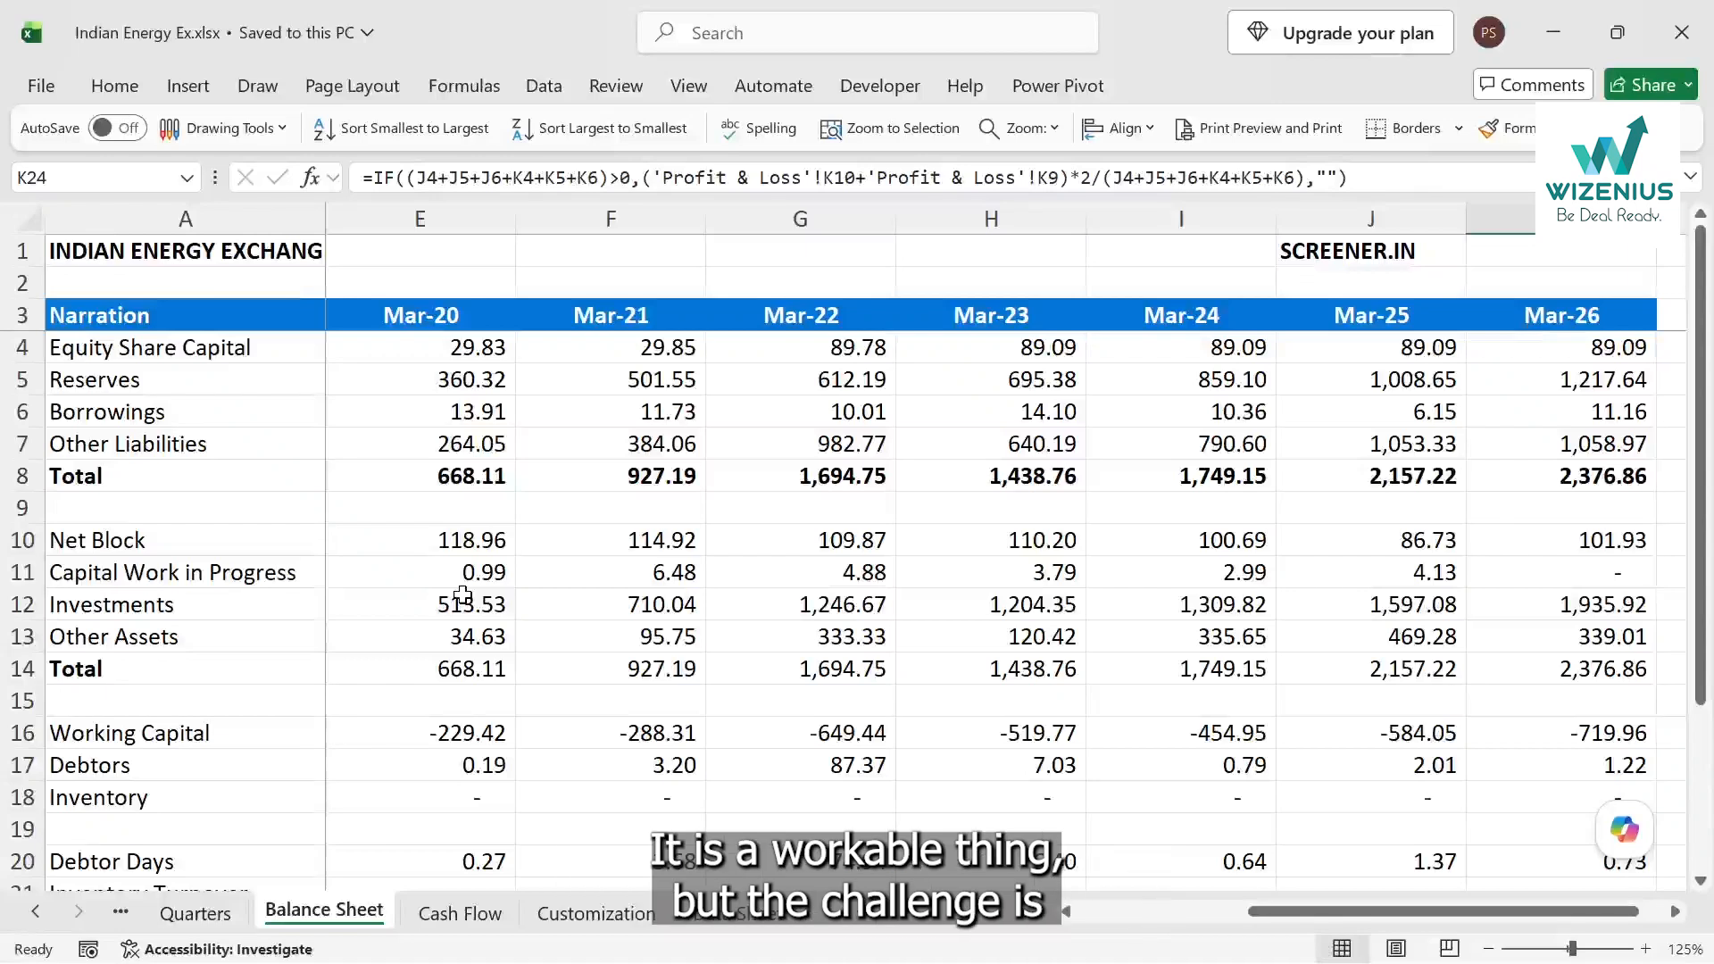
Compare the annual report's standalone balance sheet line items with the grouped items on the workbook's Balance Sheet worksheet.
key("alt+Tab")
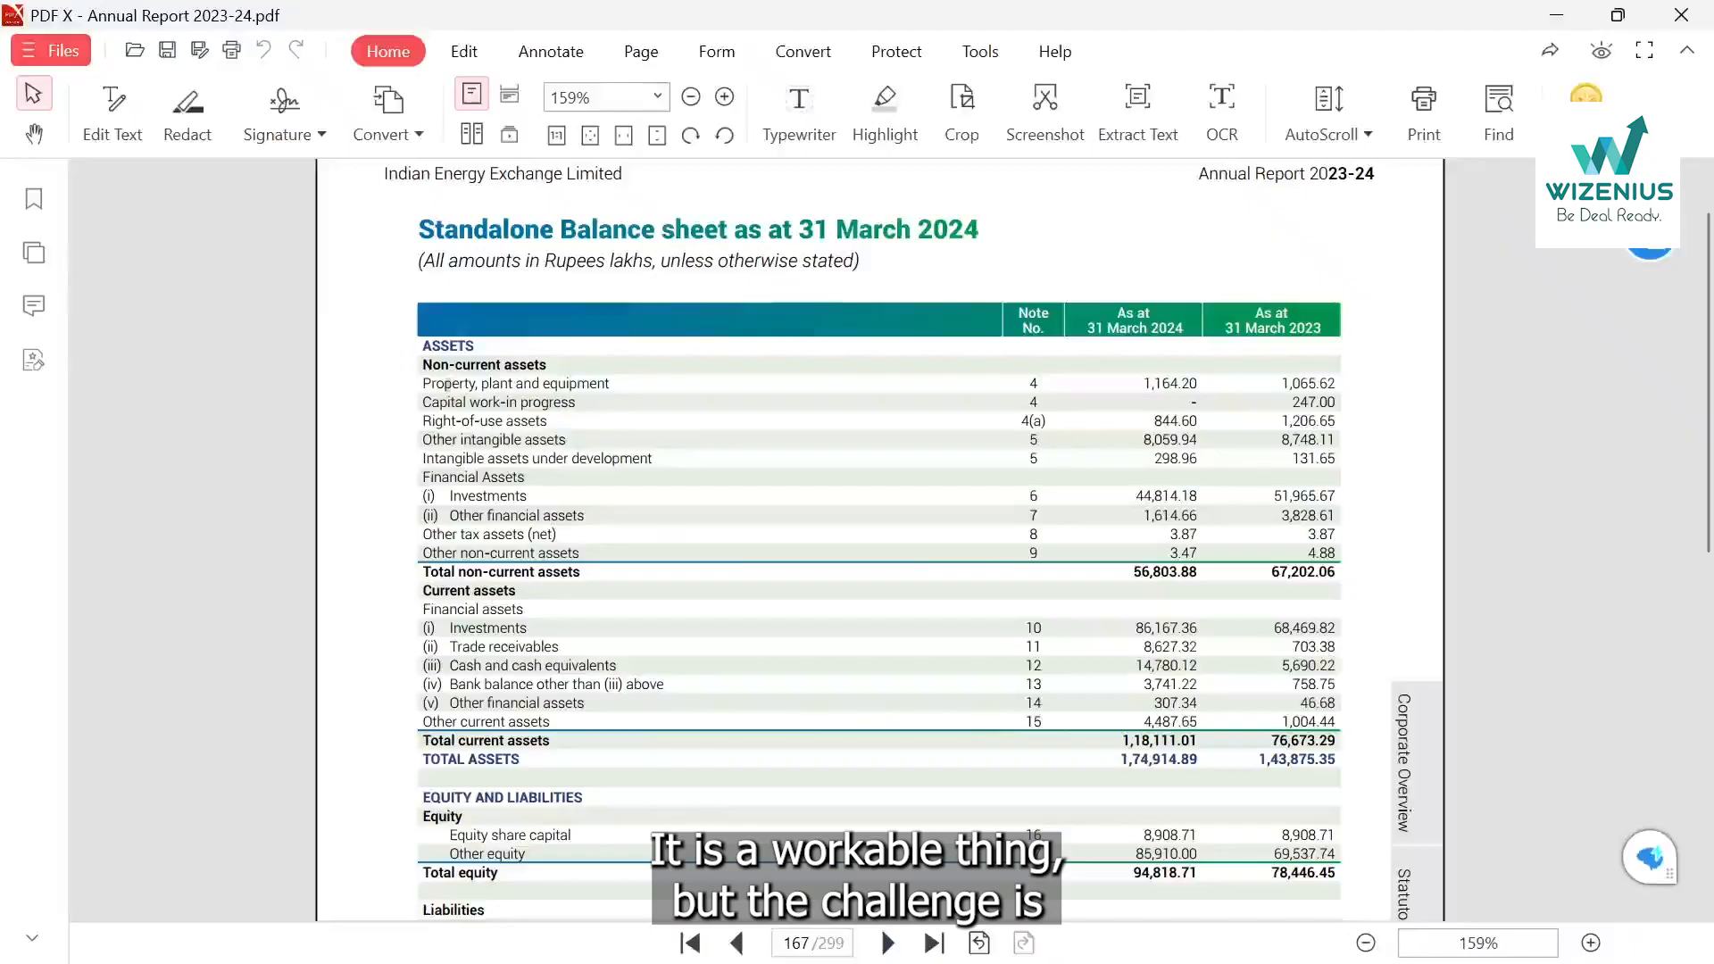
scroll(900, 614, "down", 5)
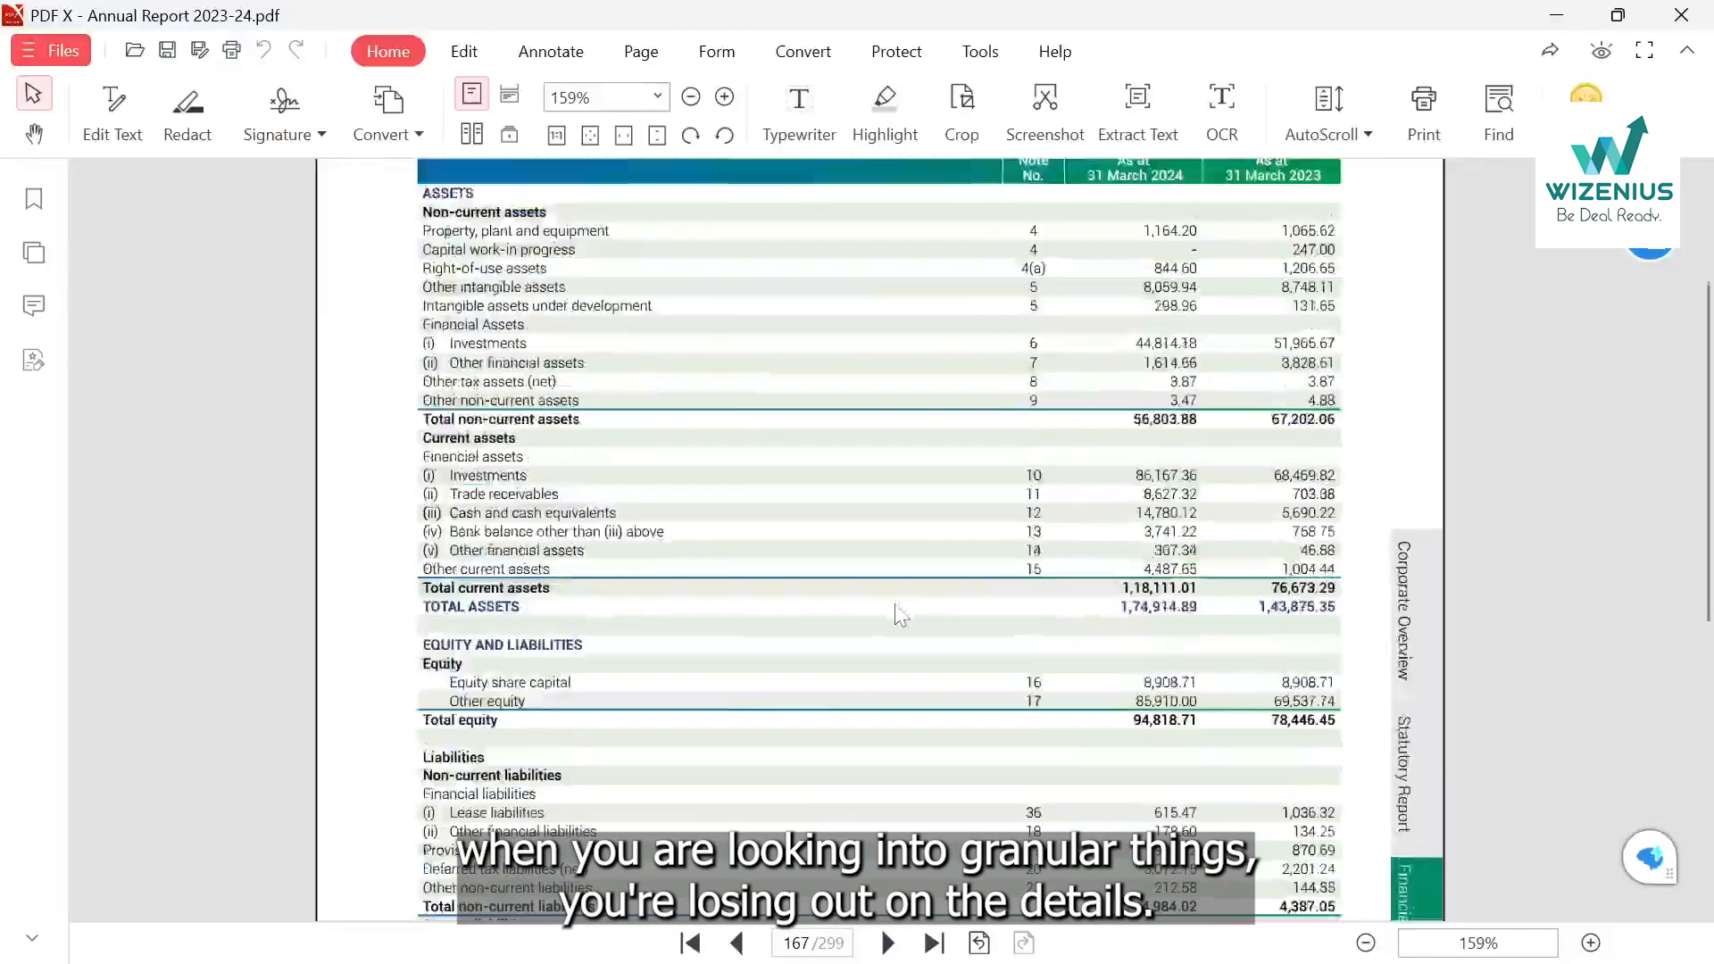
key("alt+Tab")
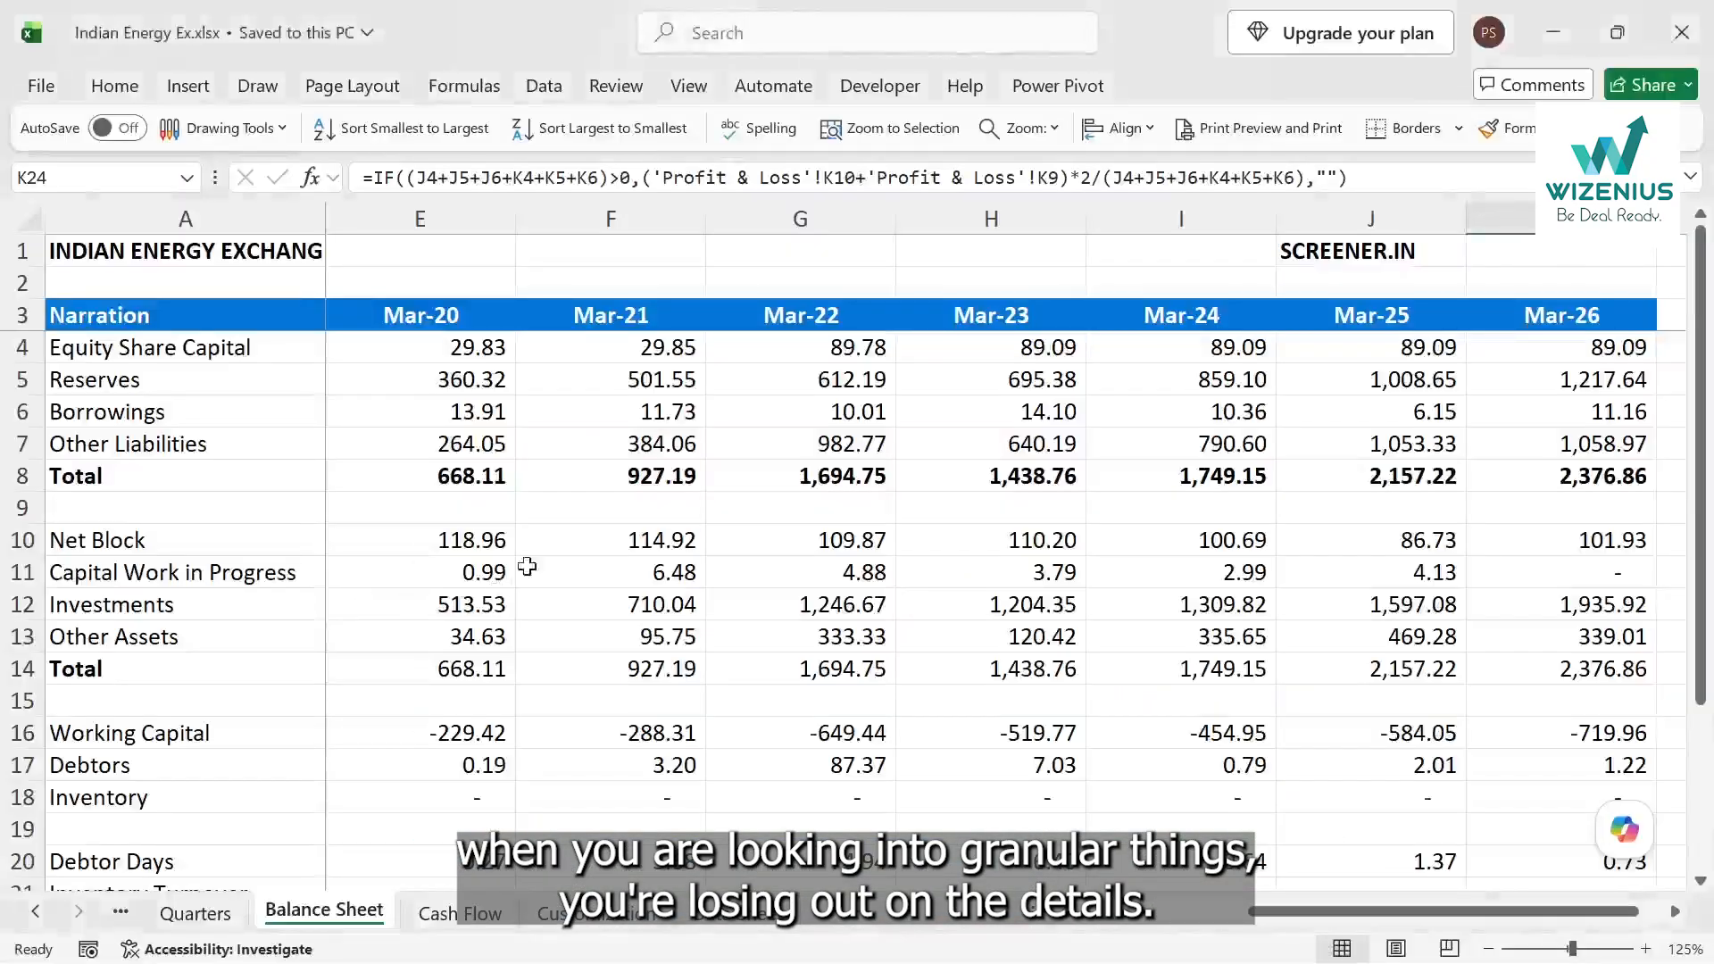
key("alt+Tab")
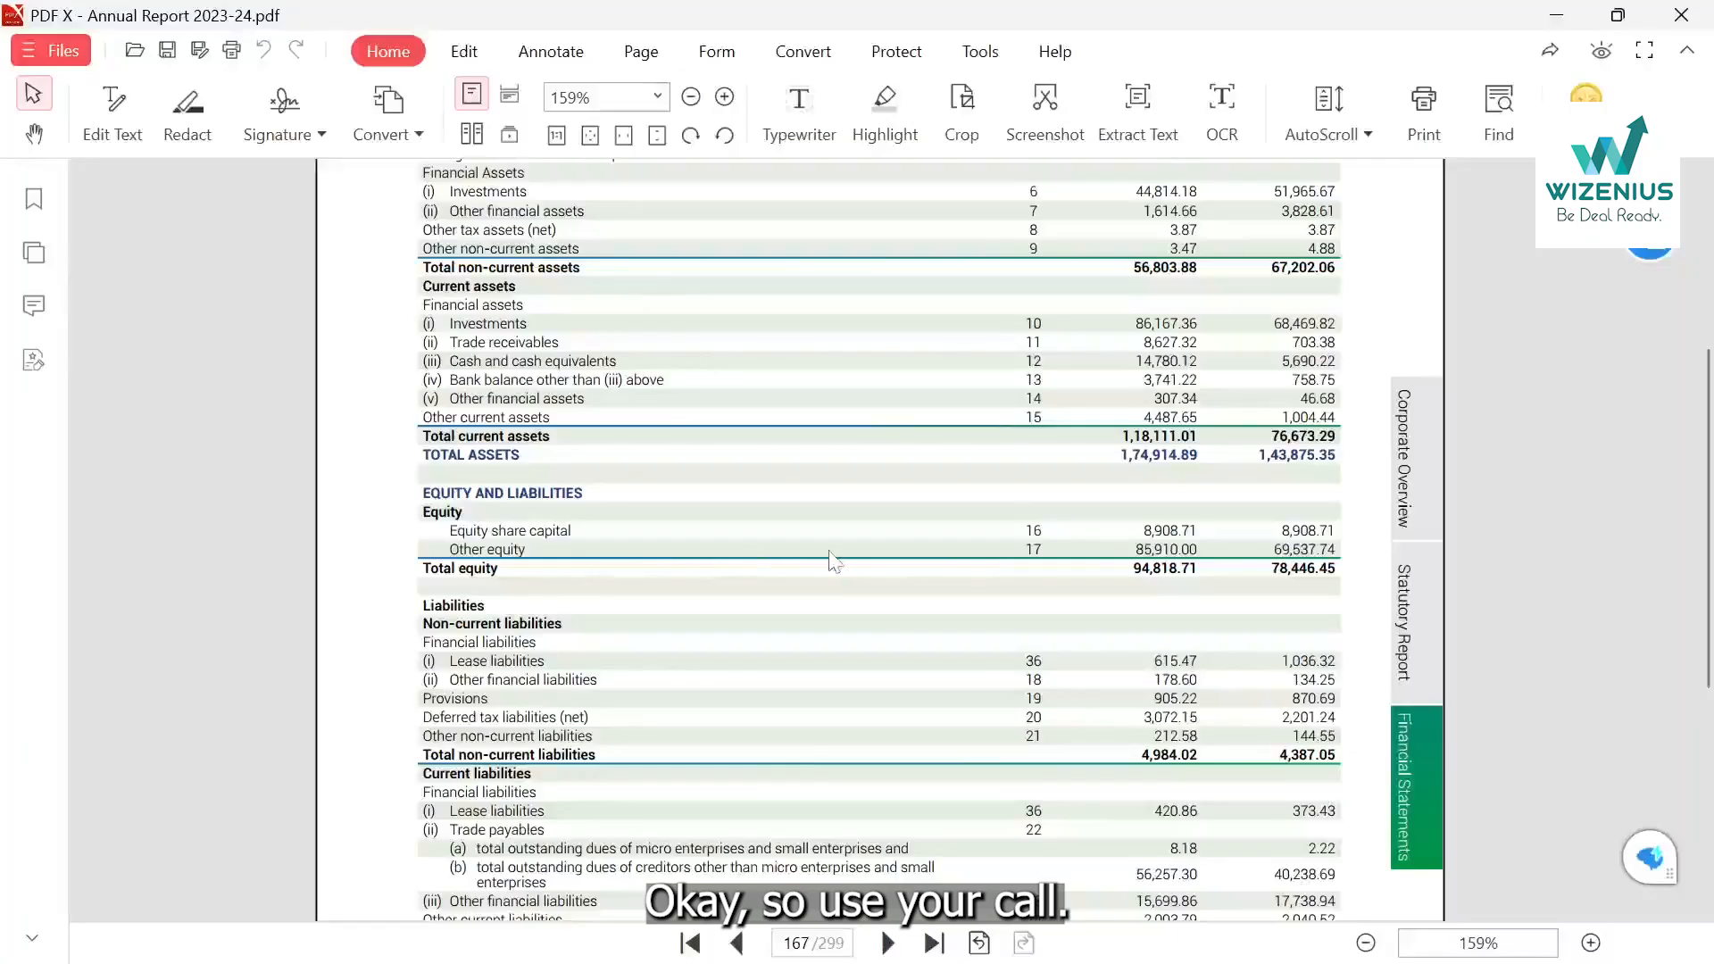
scroll(838, 560, "up", 1)
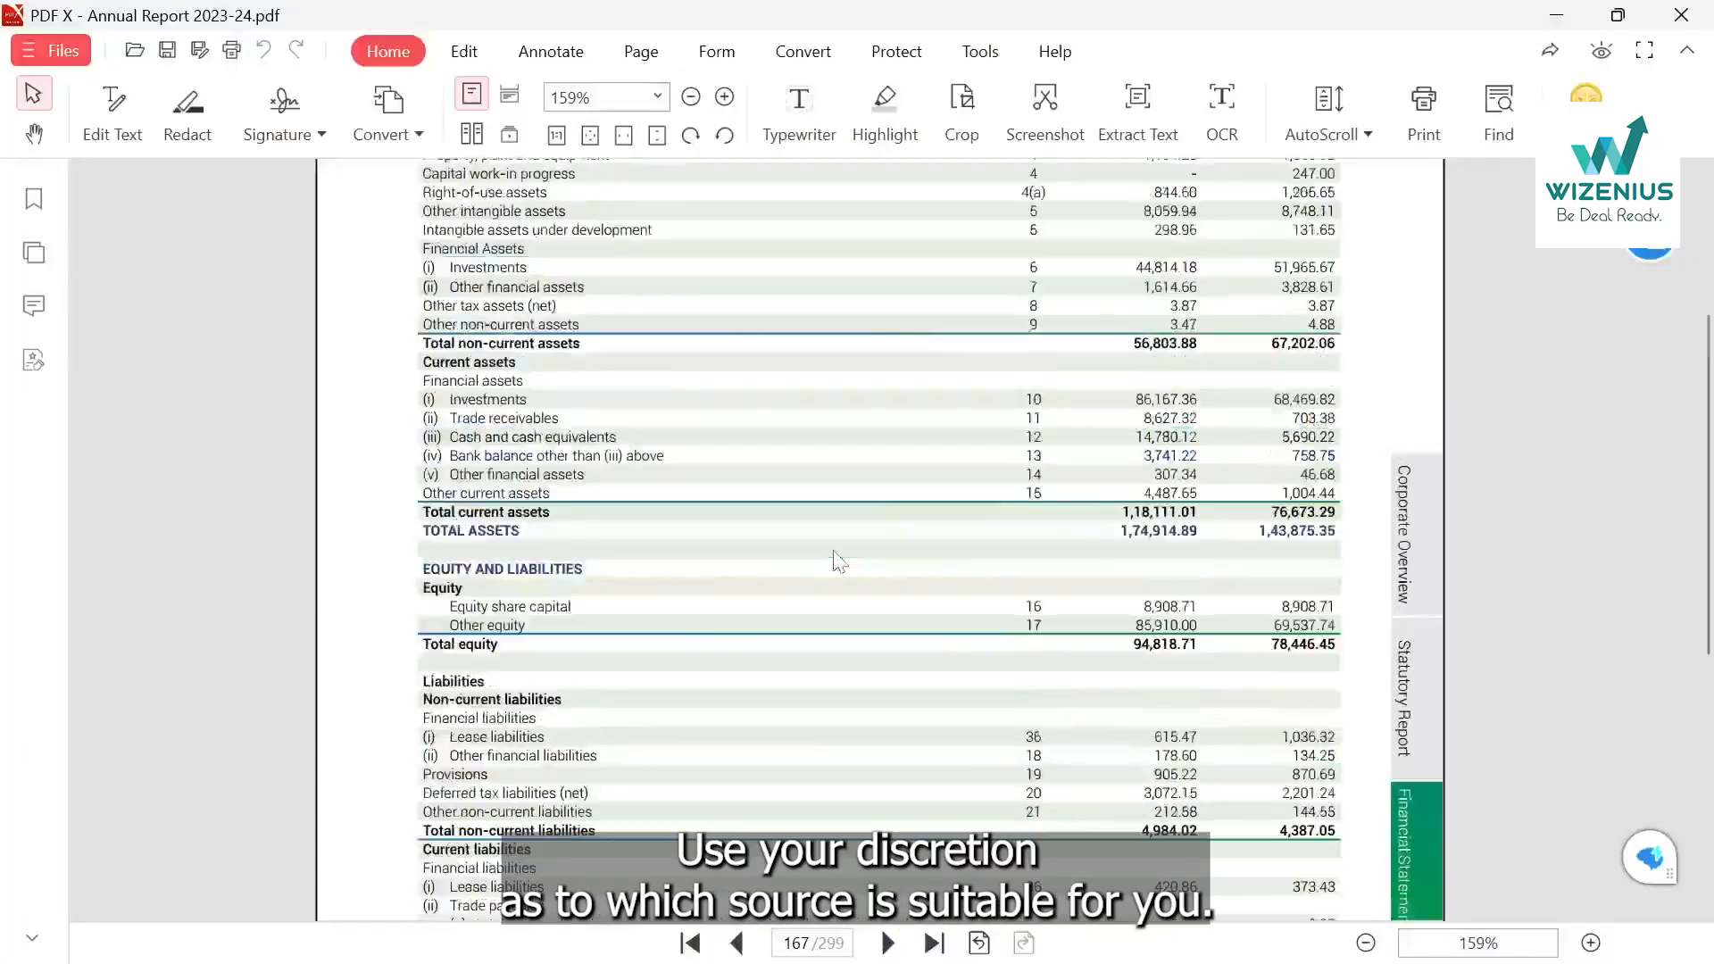
scroll(838, 559, "up", 1)
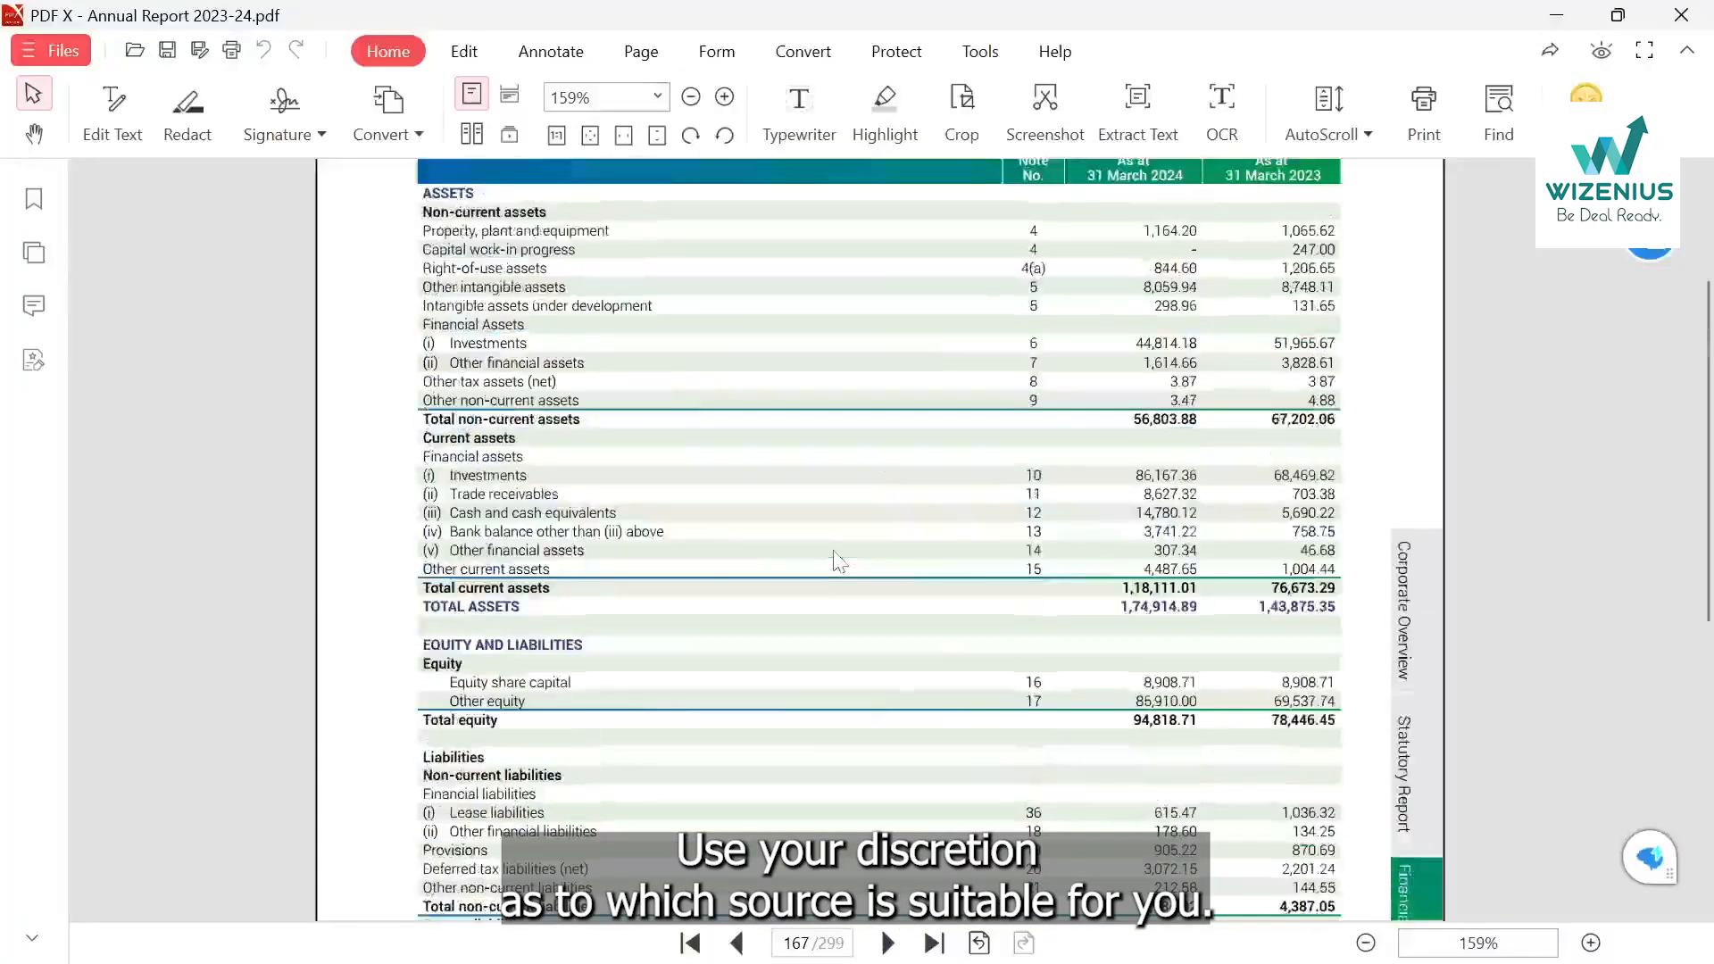
key("alt+Tab")
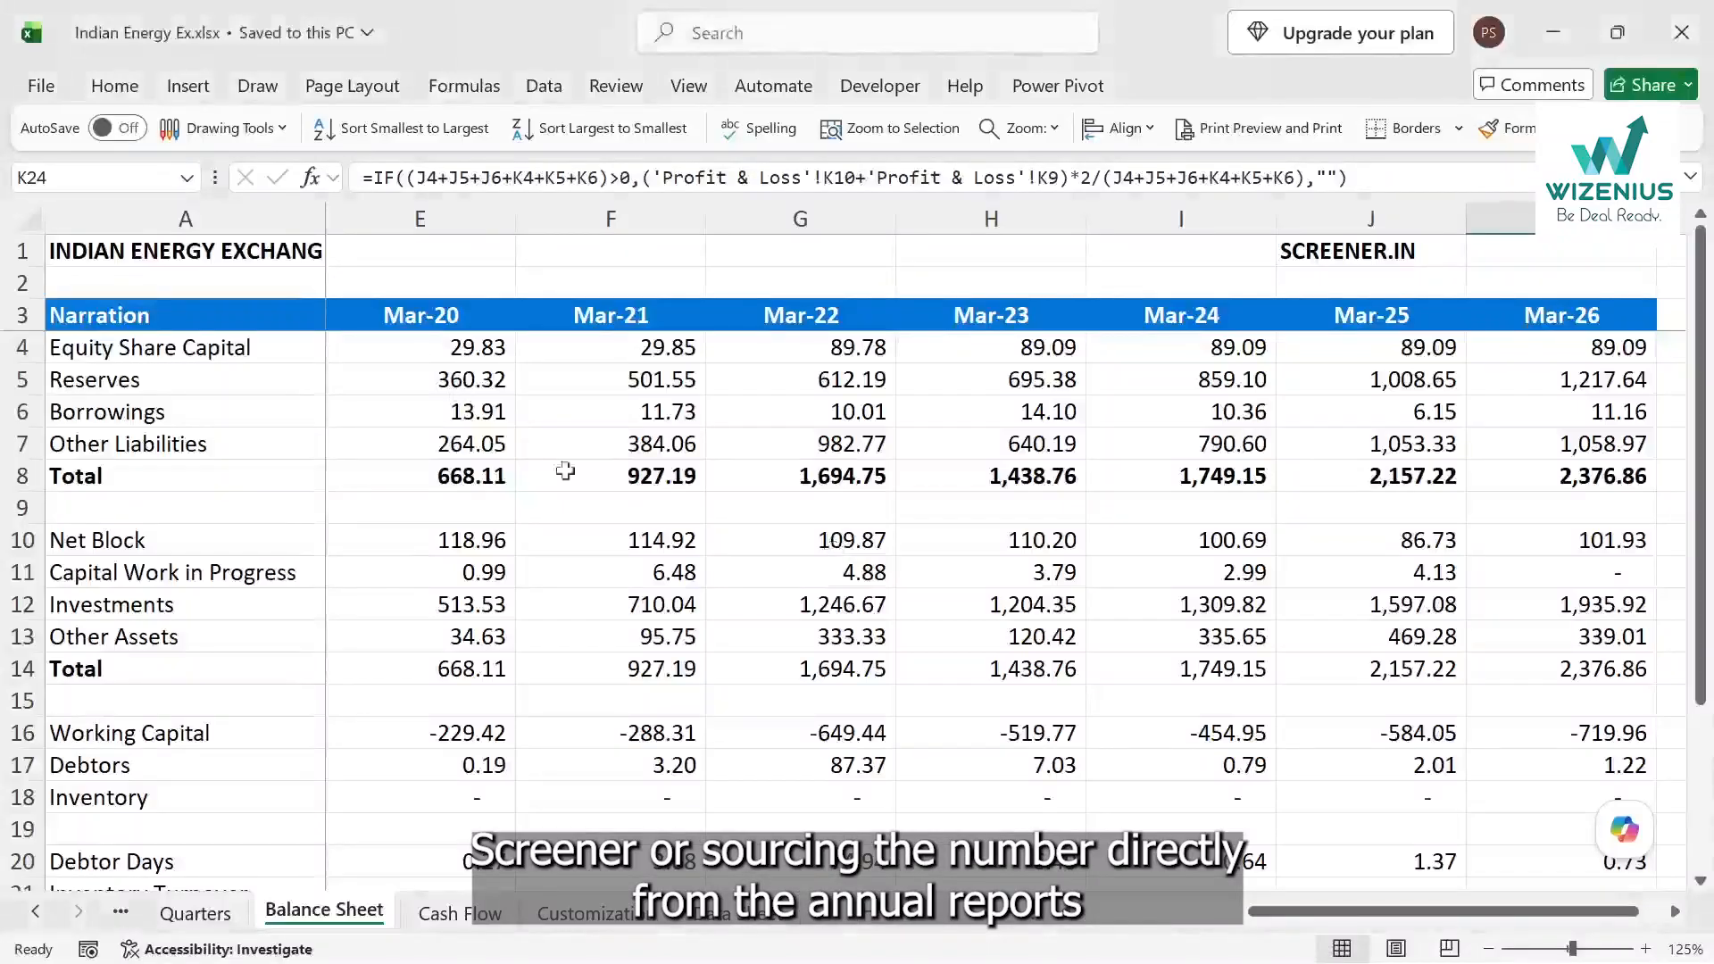
key("alt+Tab")
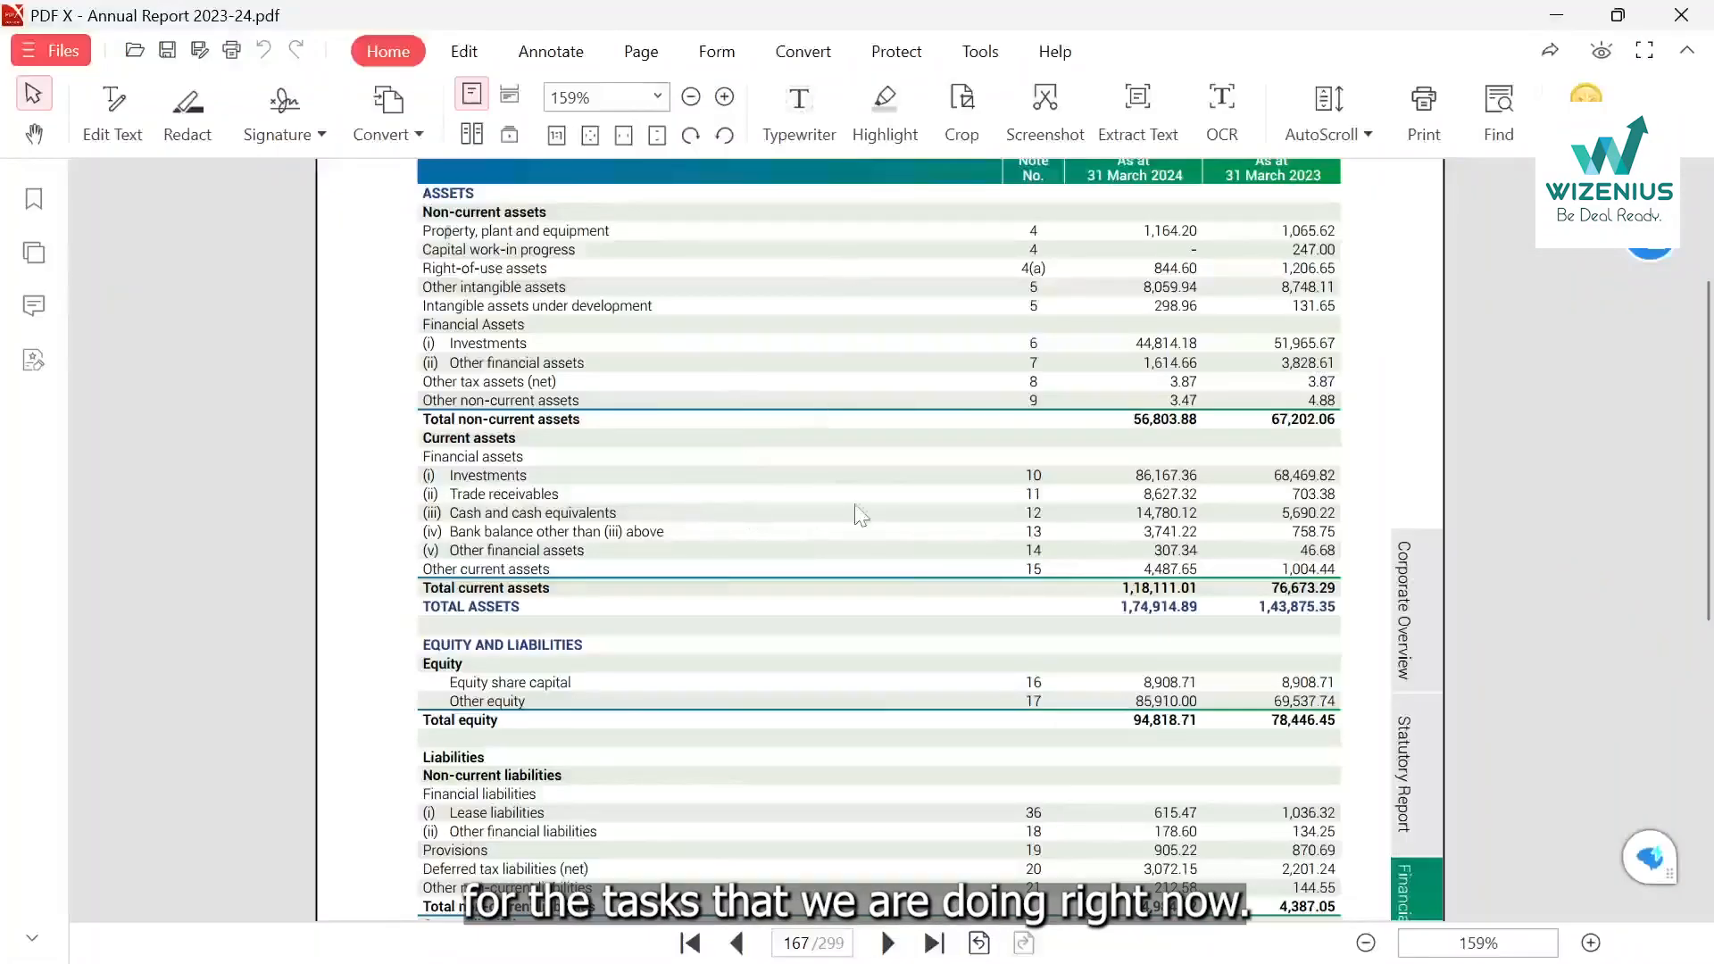
key("alt+Tab")
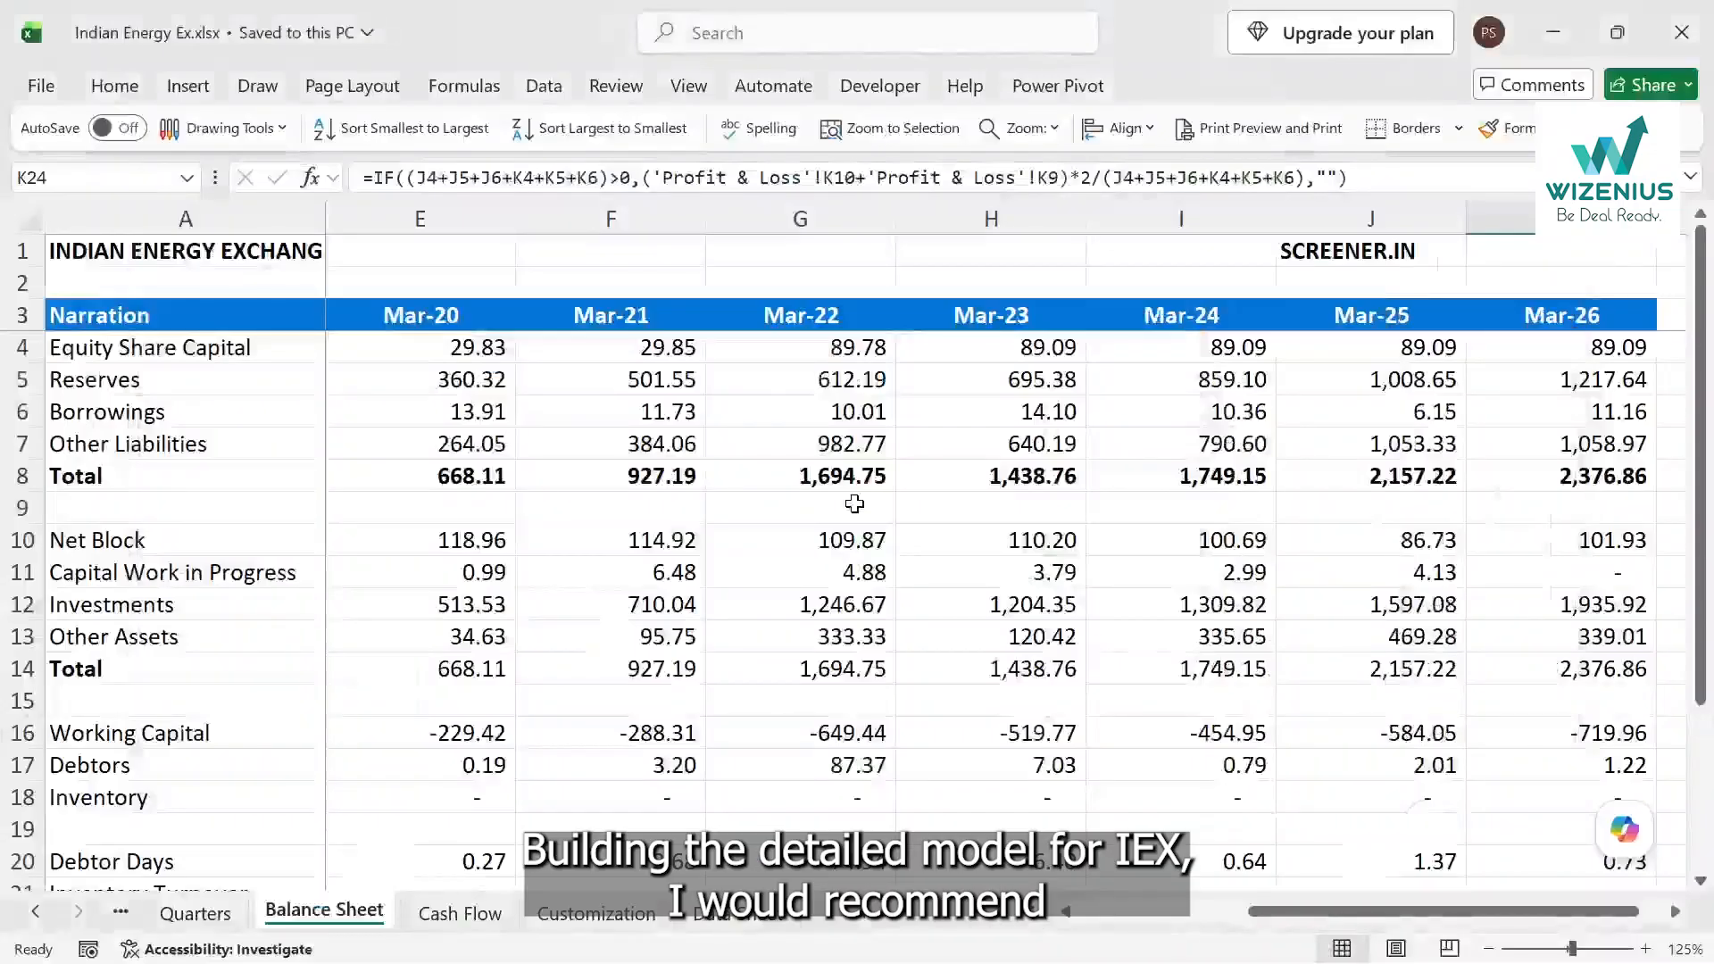
key("alt+Tab")
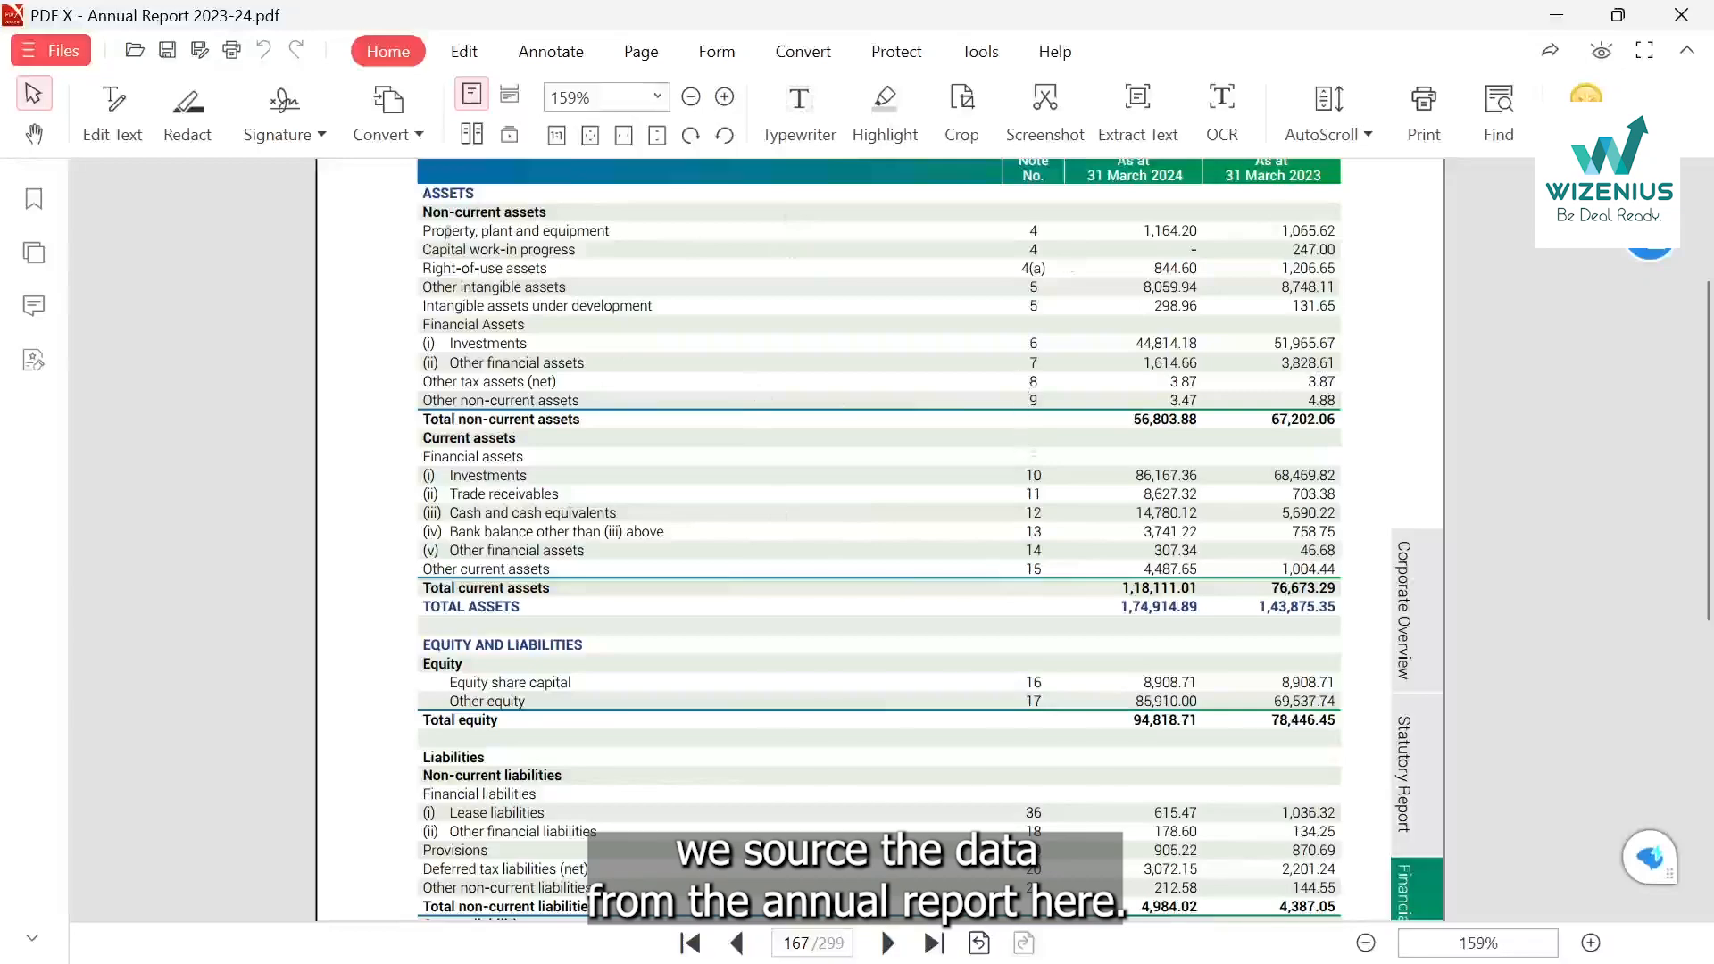
Switch to the OneNote notes and review the Method 1 Get Data from PDF and Method 2 Screener.in export sections.
key("alt+Tab")
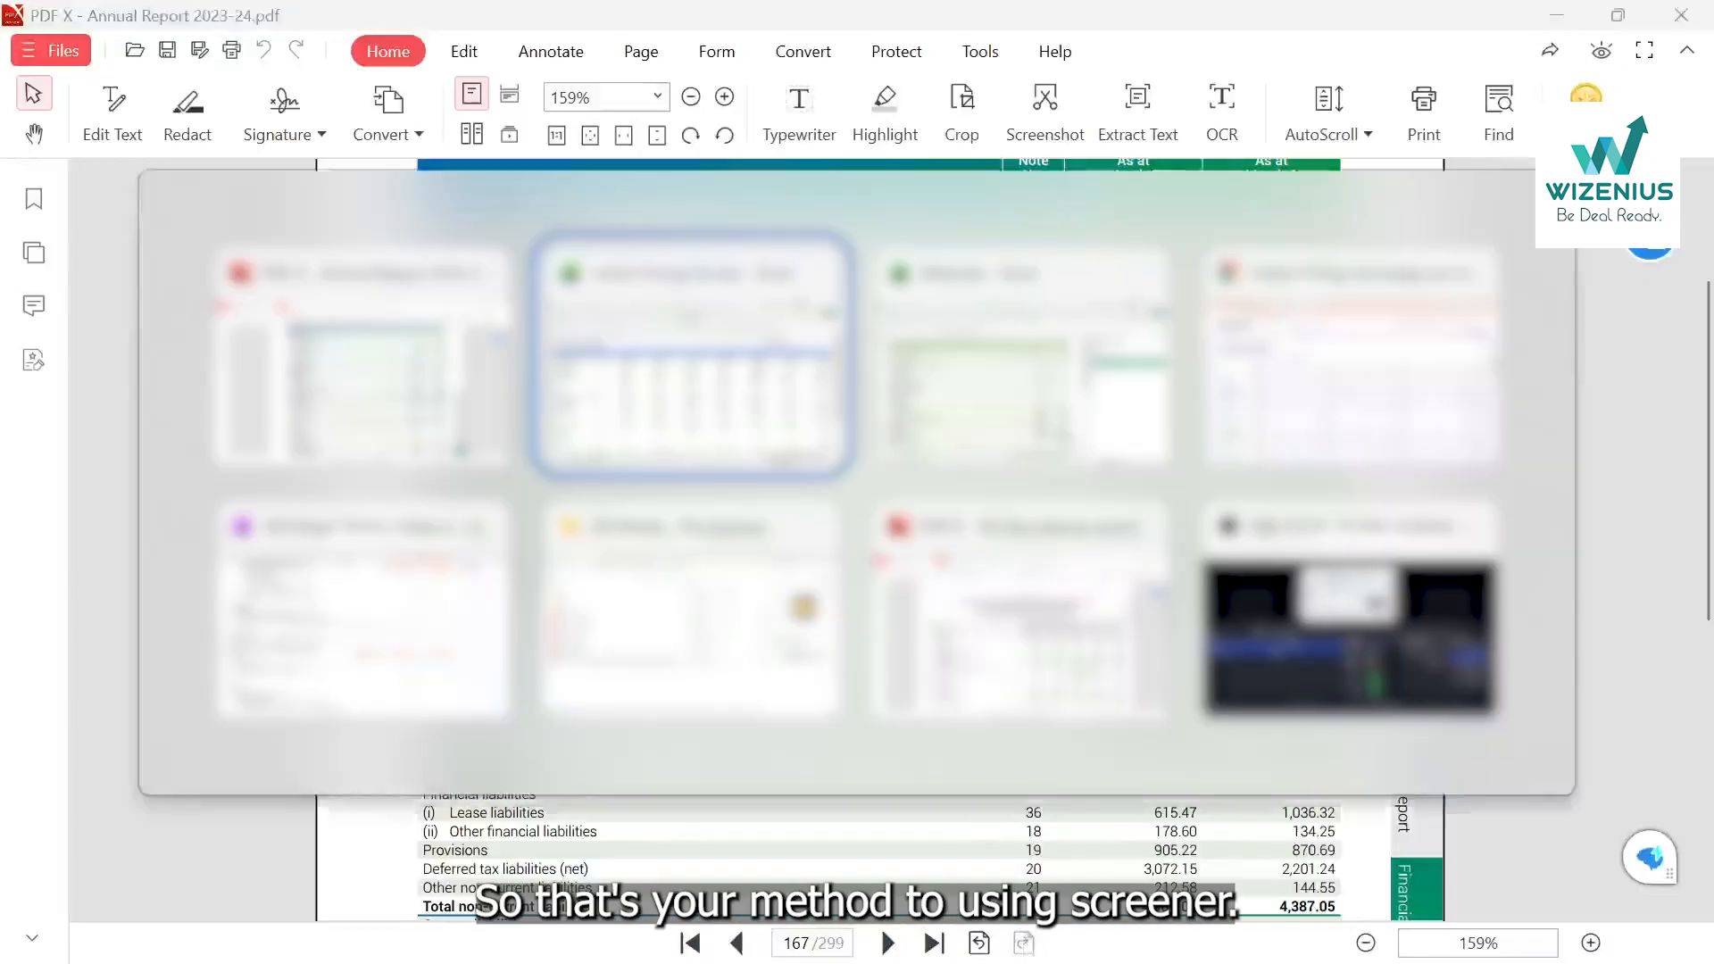
key("alt+Down")
key("alt+Left")
scroll(857, 482, "down", 2)
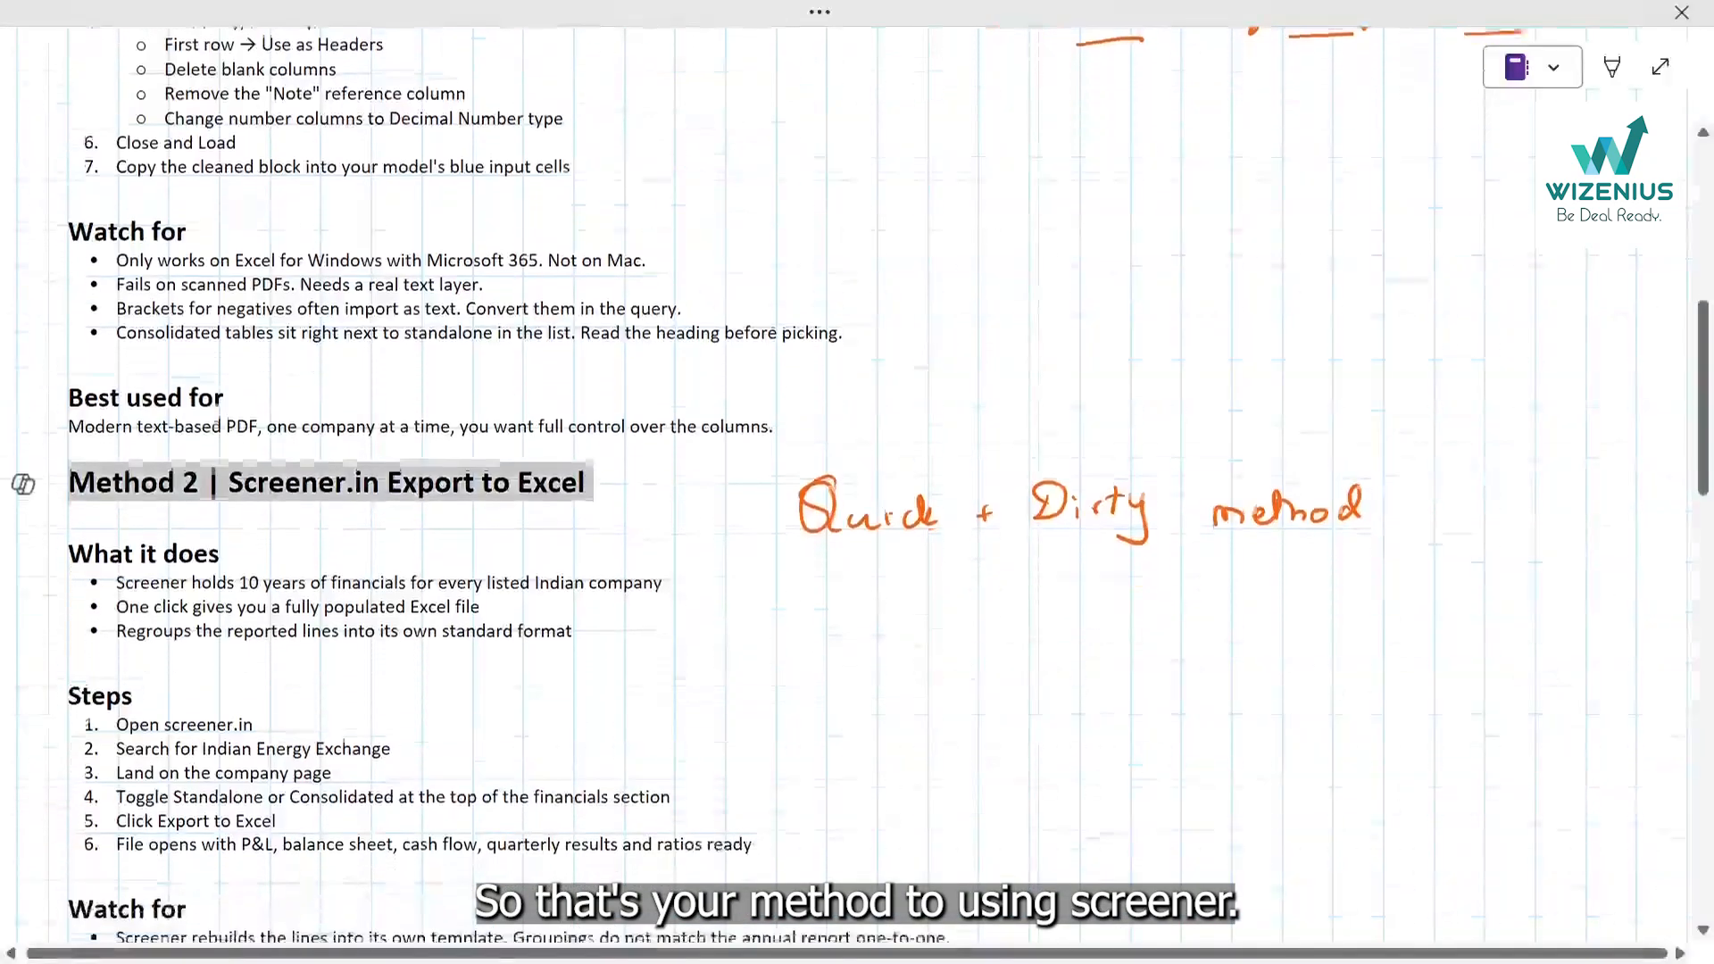
scroll(857, 482, "down", 2)
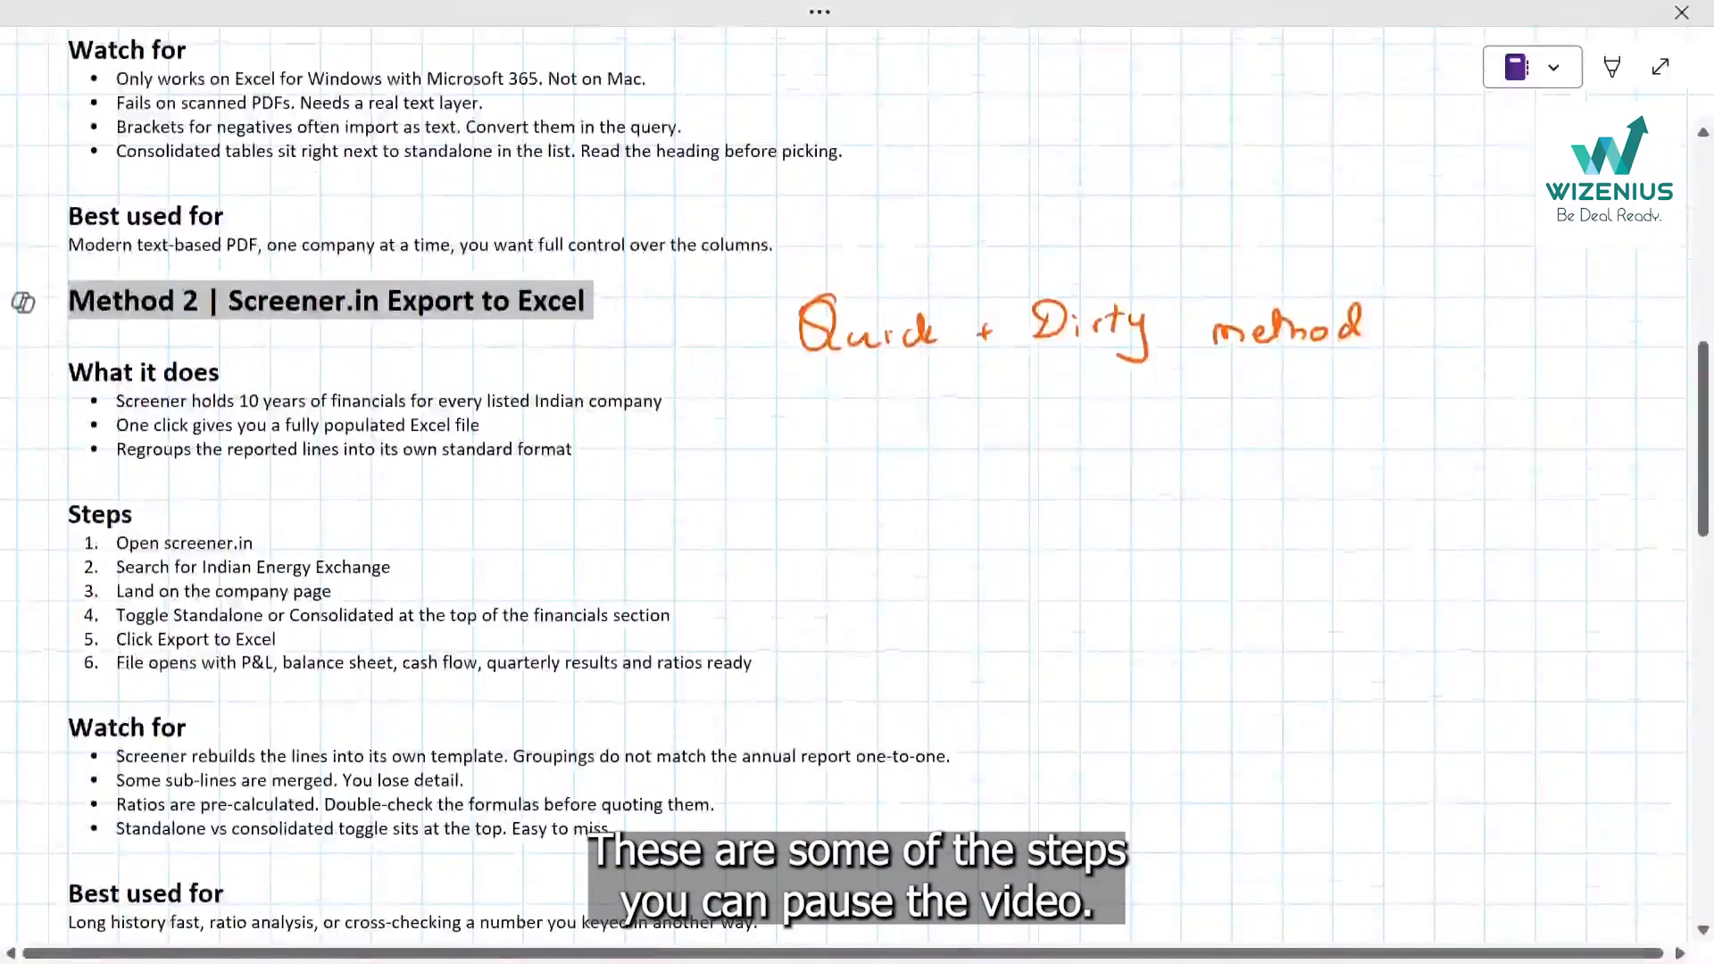
scroll(857, 482, "up", 8)
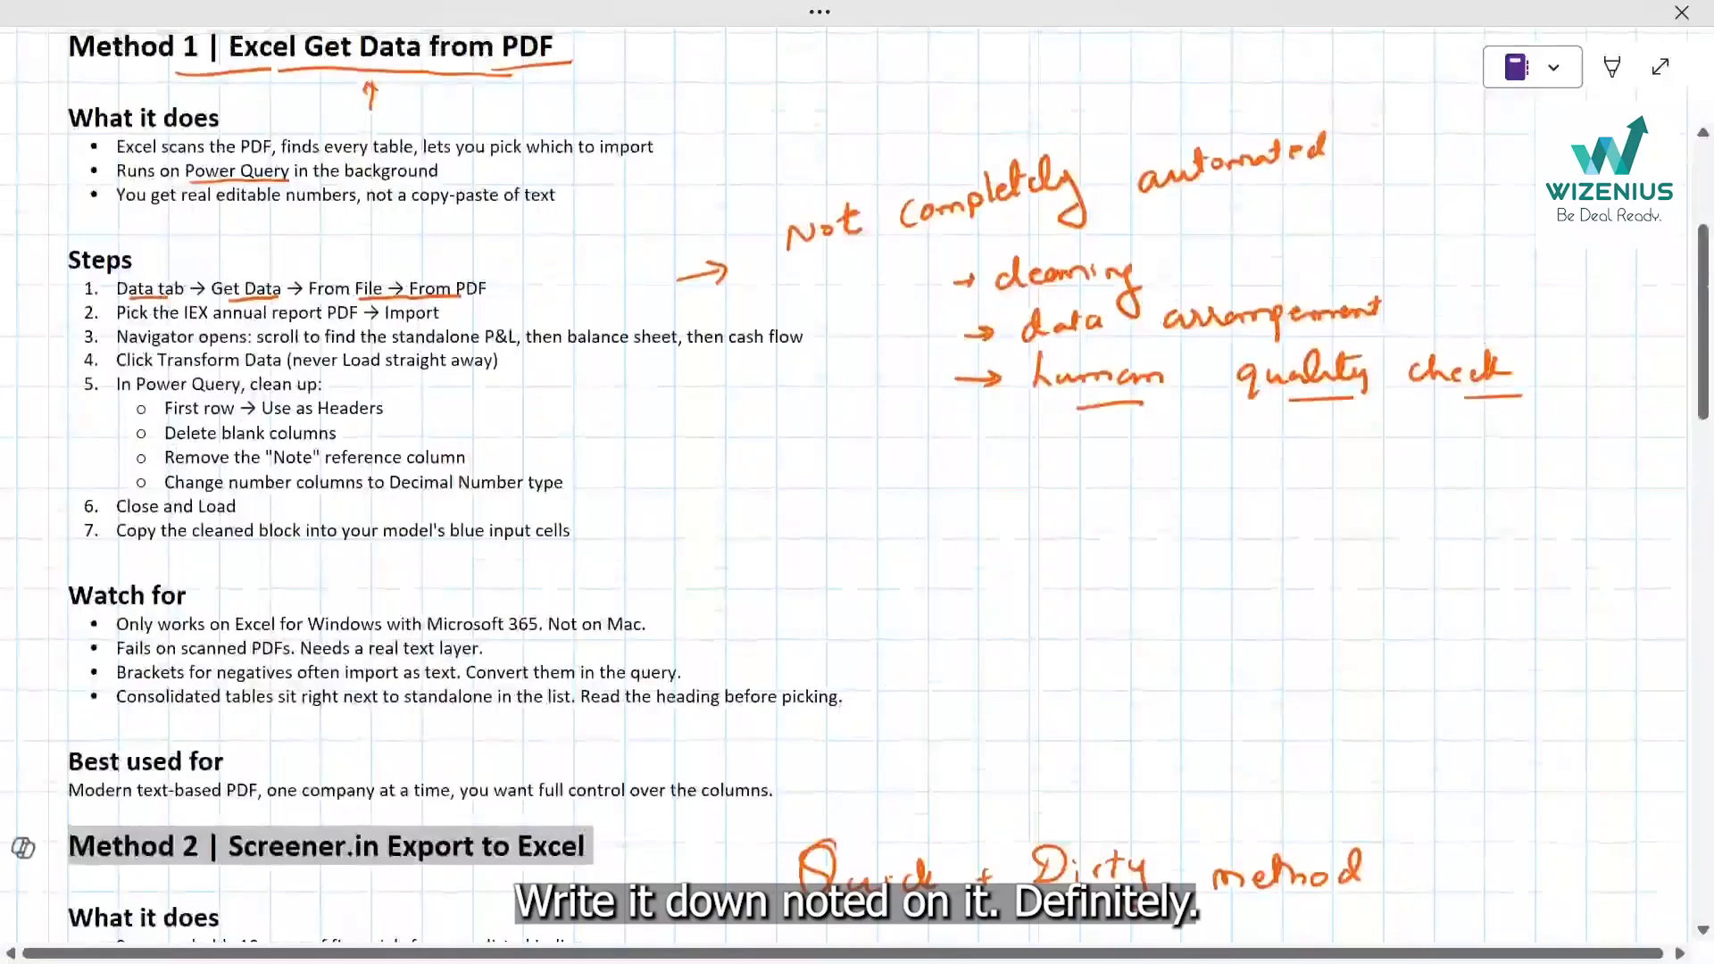
scroll(857, 482, "down", 6)
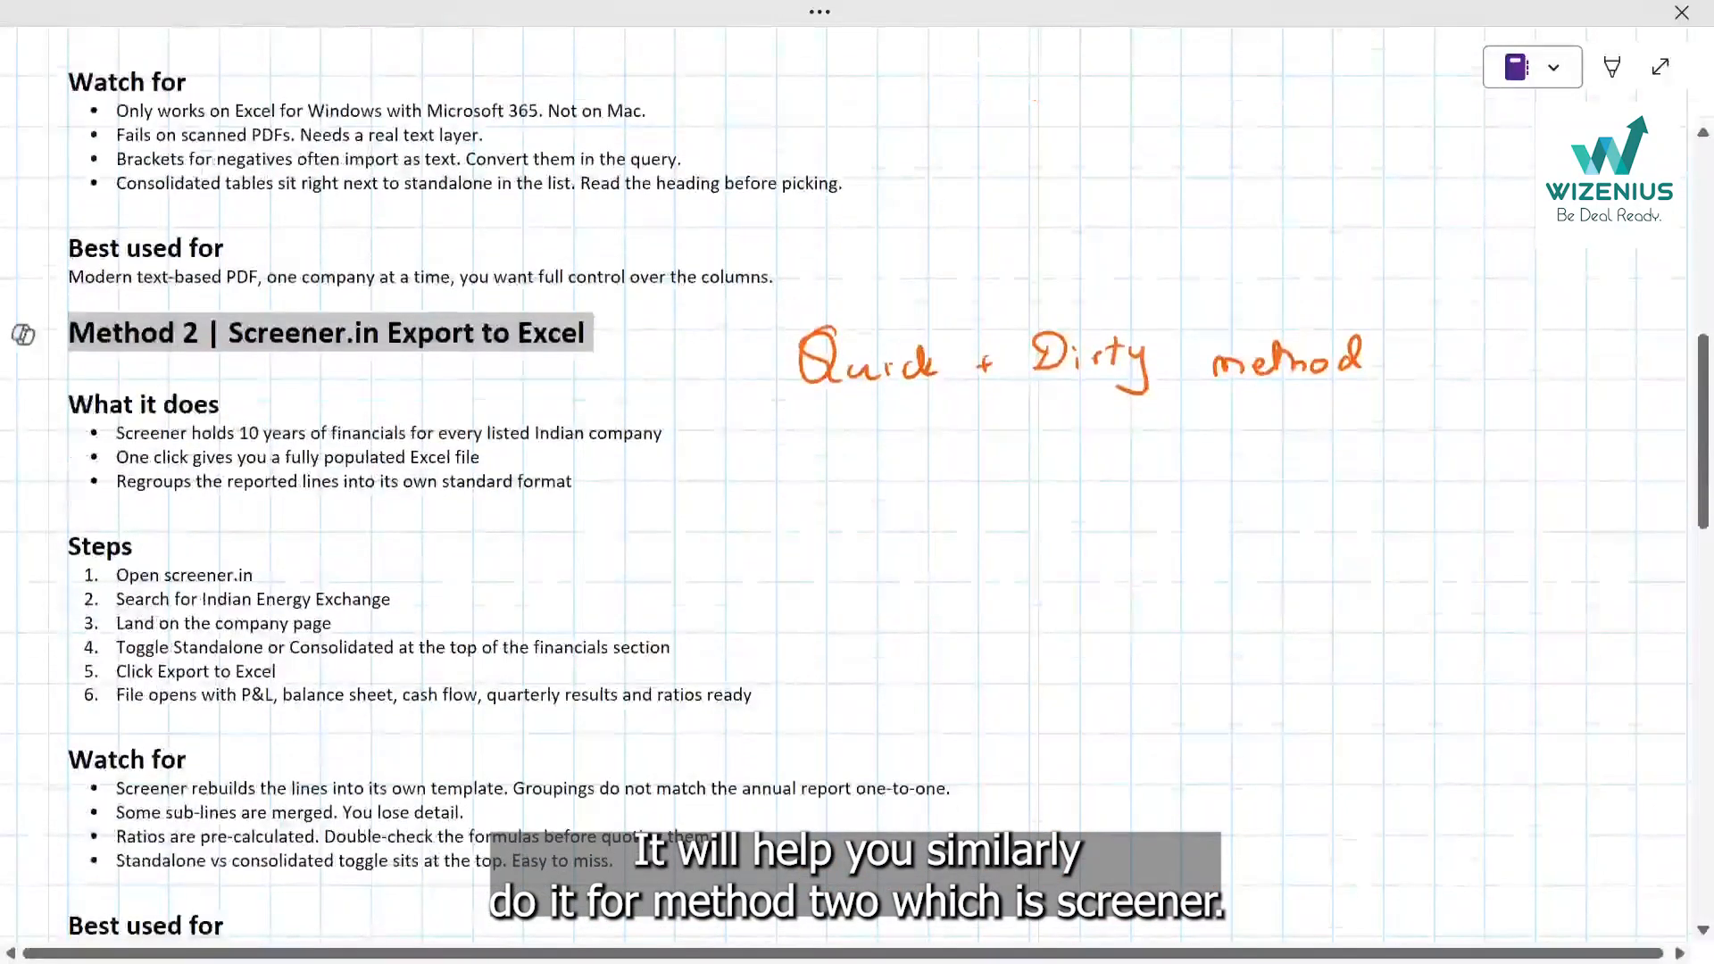
Go on to the Method 3 section about uploading the PDF to AI and read its steps and sample prompt.
scroll(857, 482, "down", 1)
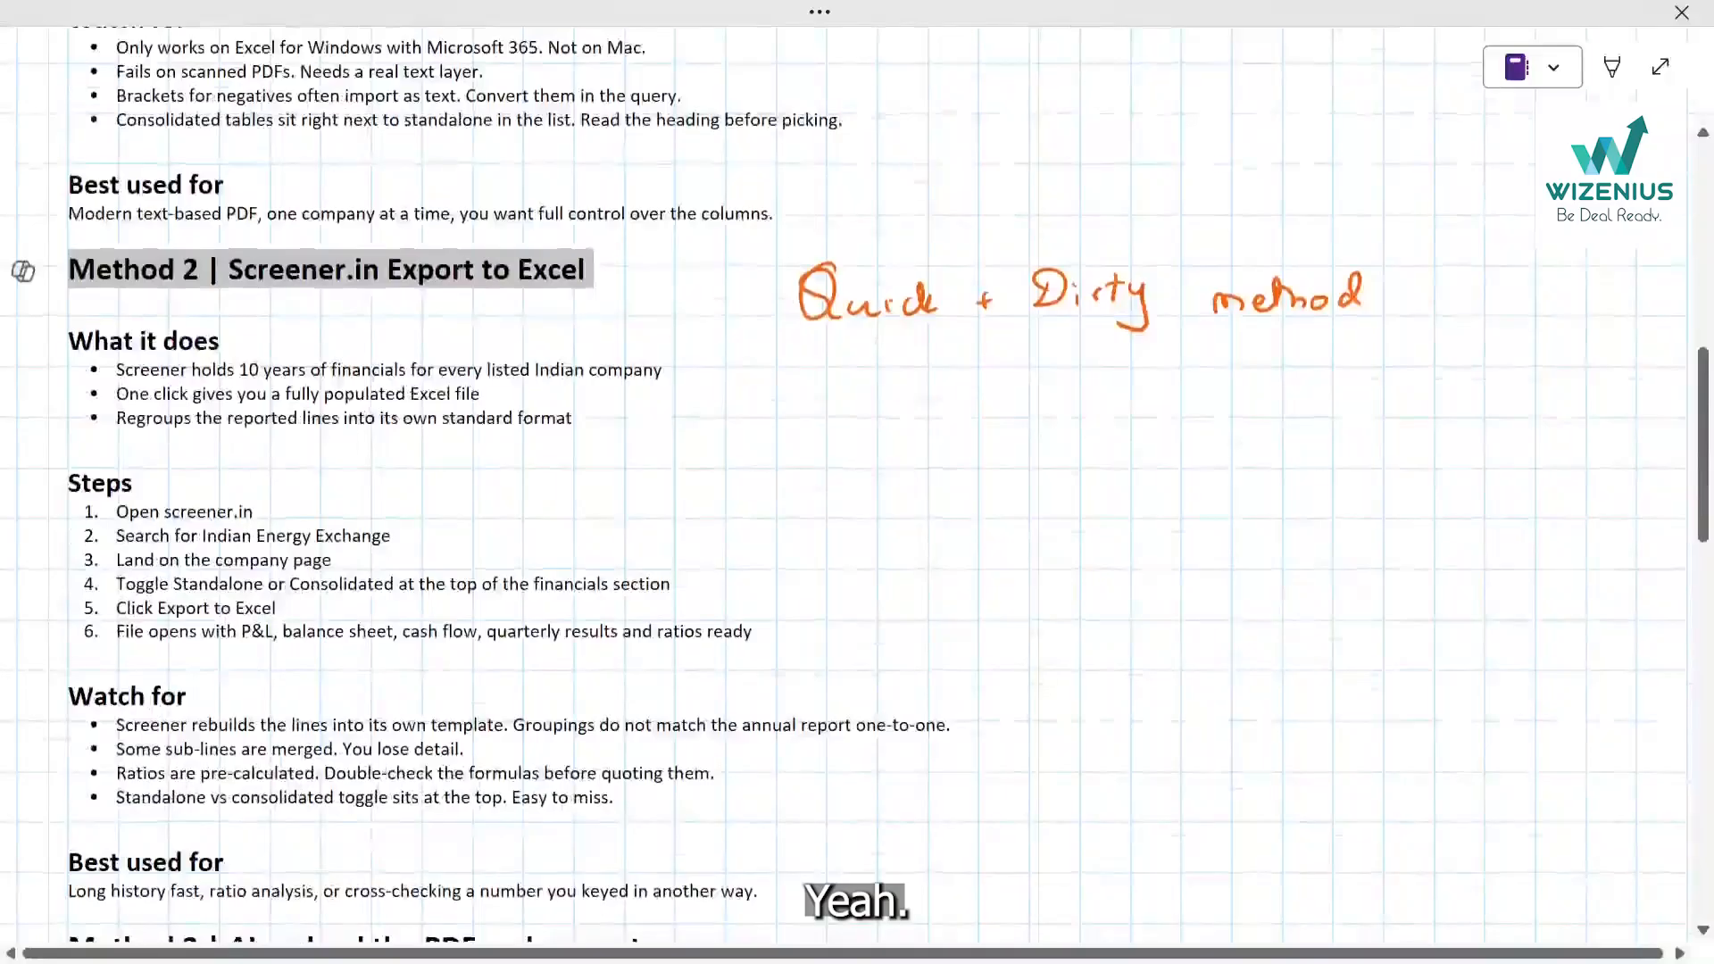
scroll(856, 482, "down", 6)
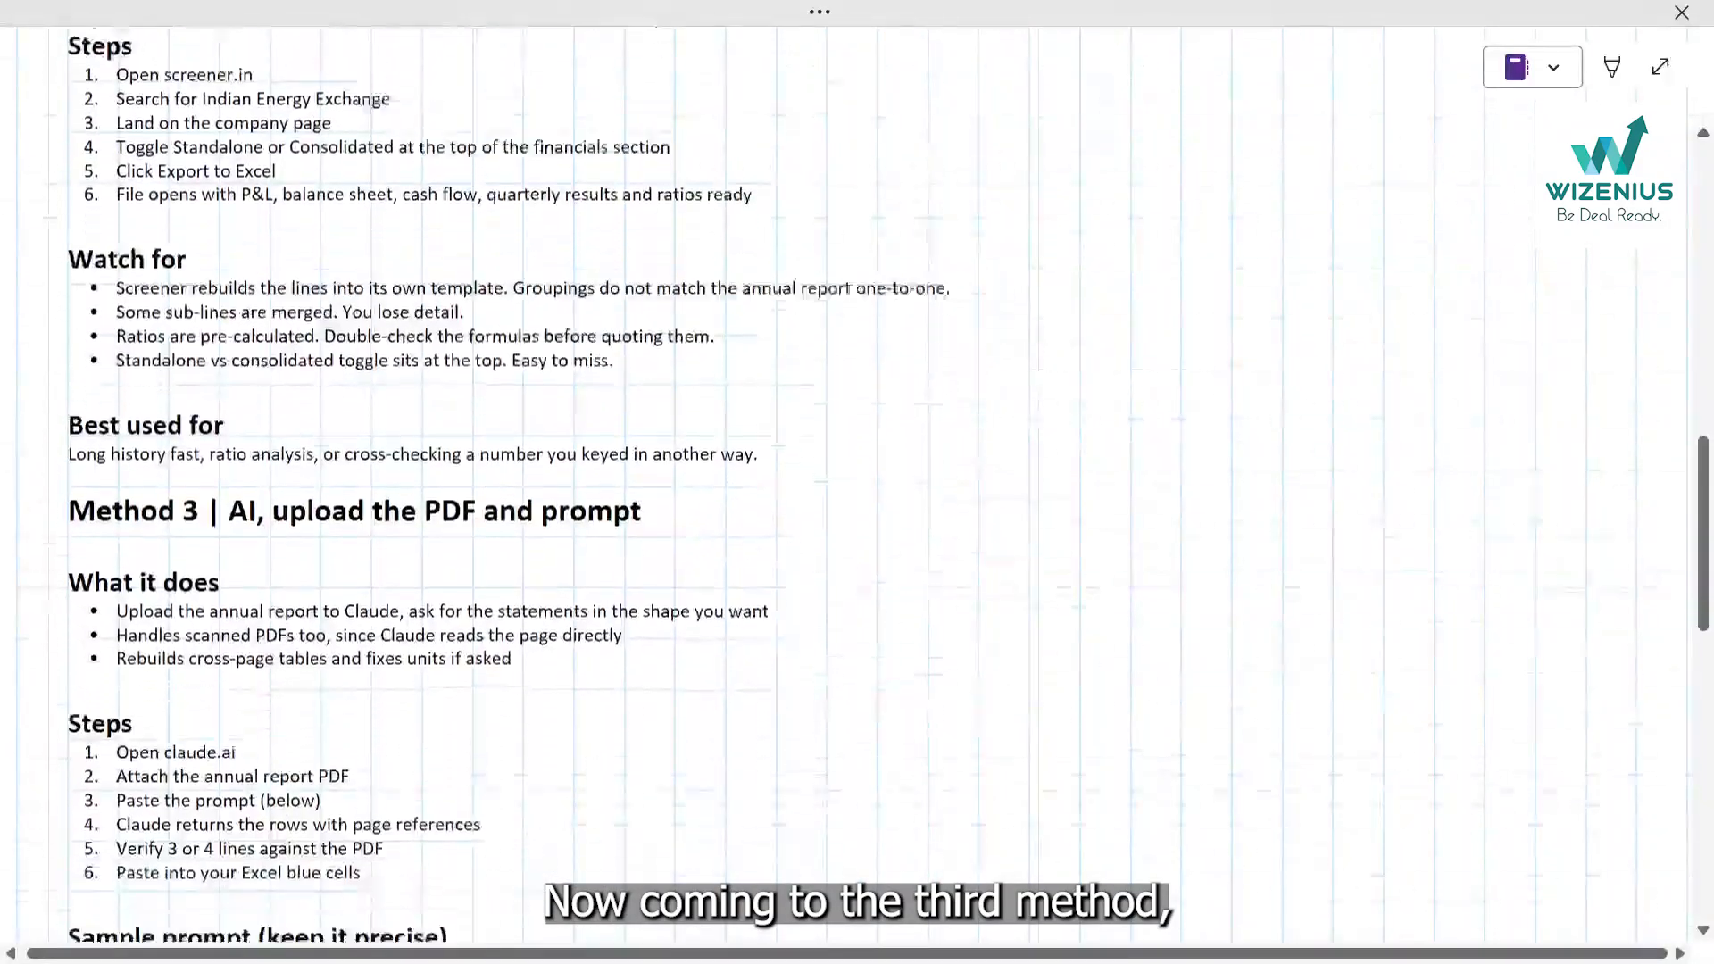
scroll(857, 482, "down", 3)
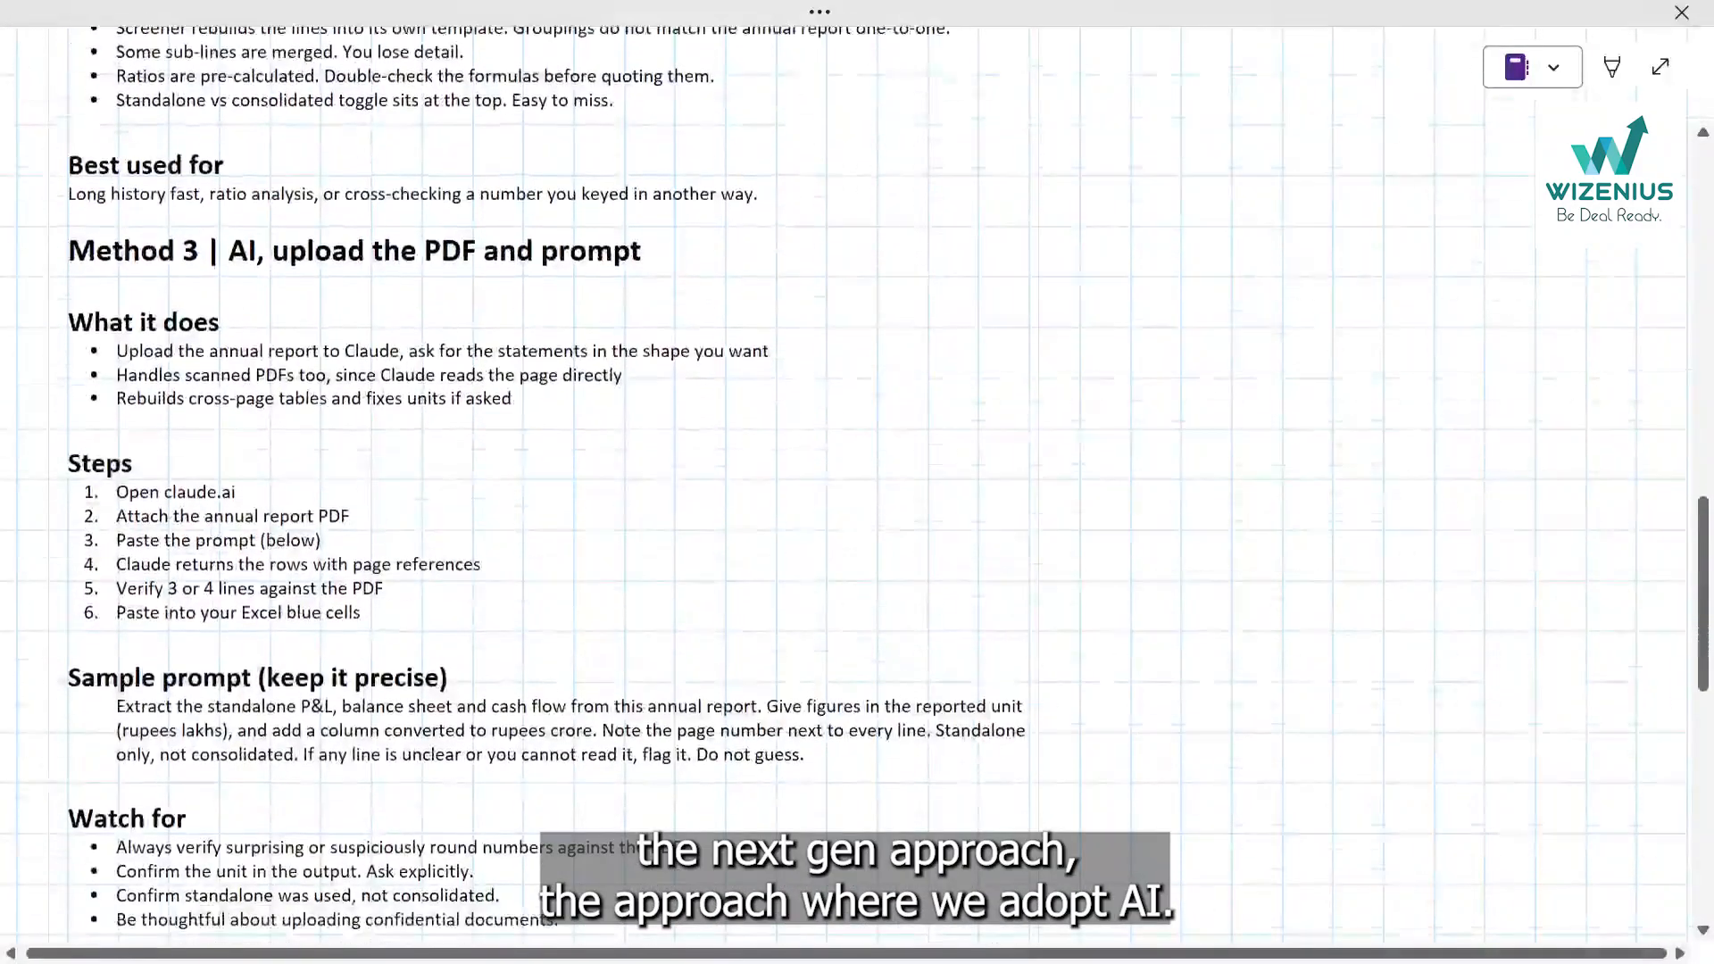
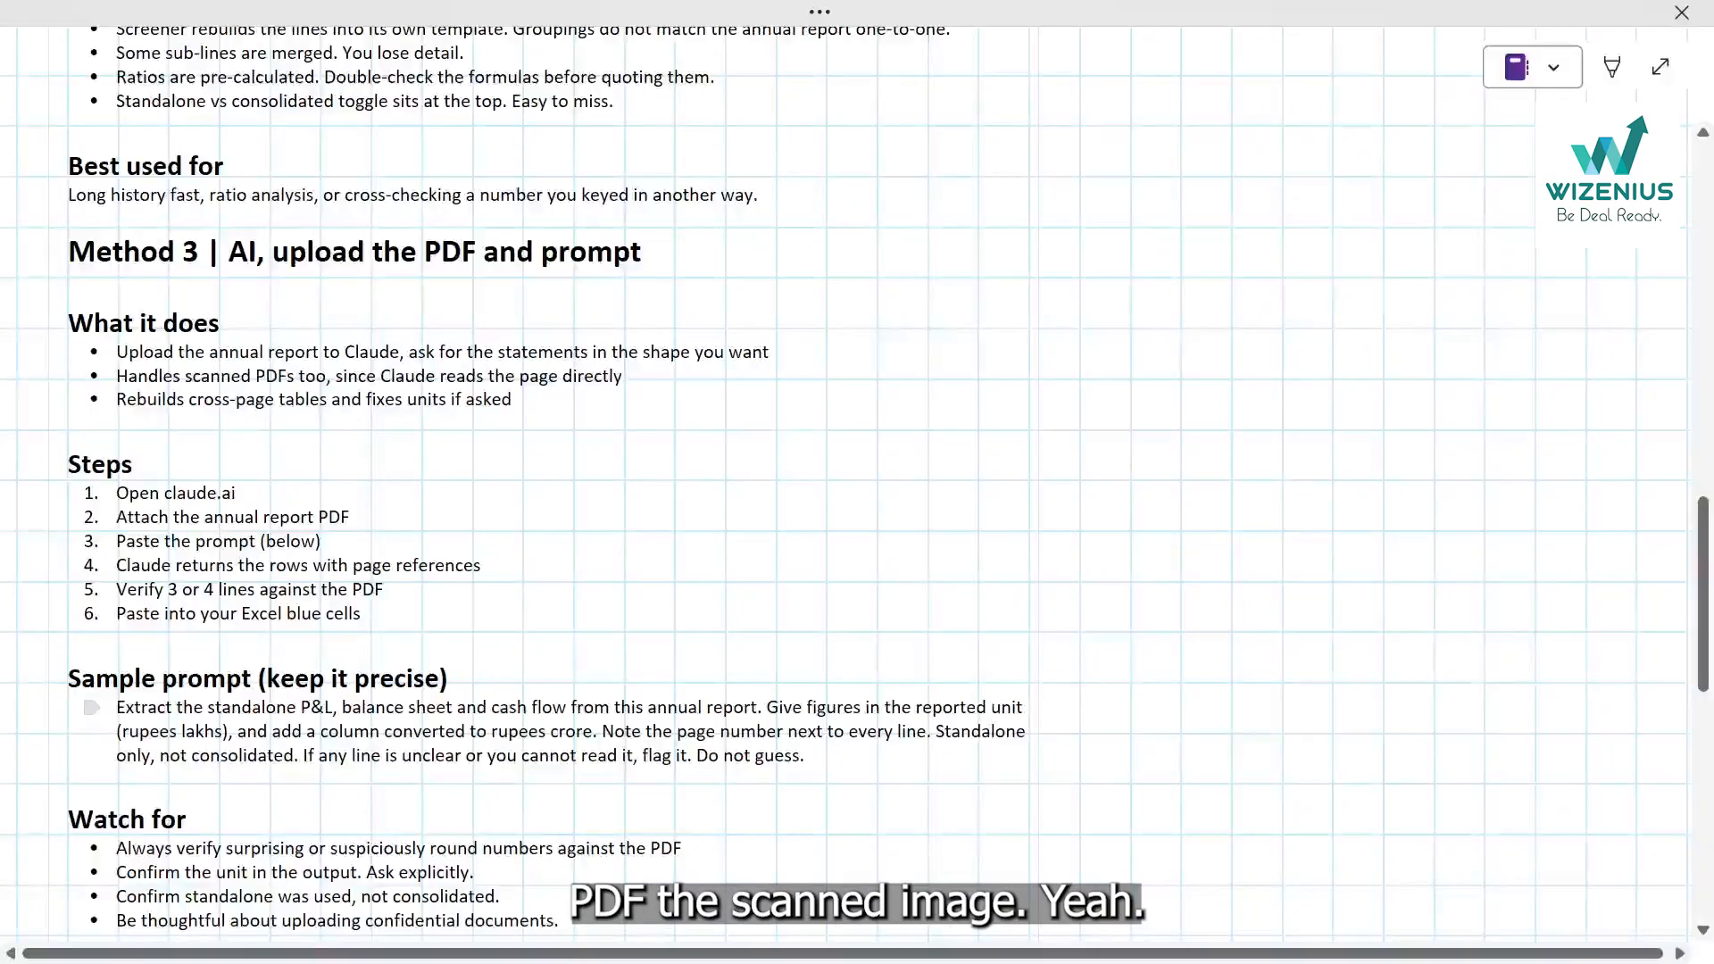
Switch to the scanned IEX Standalone and Consolidated Audited Financial Results PDF and view the consolidated results table on page 13.
key("alt+Tab")
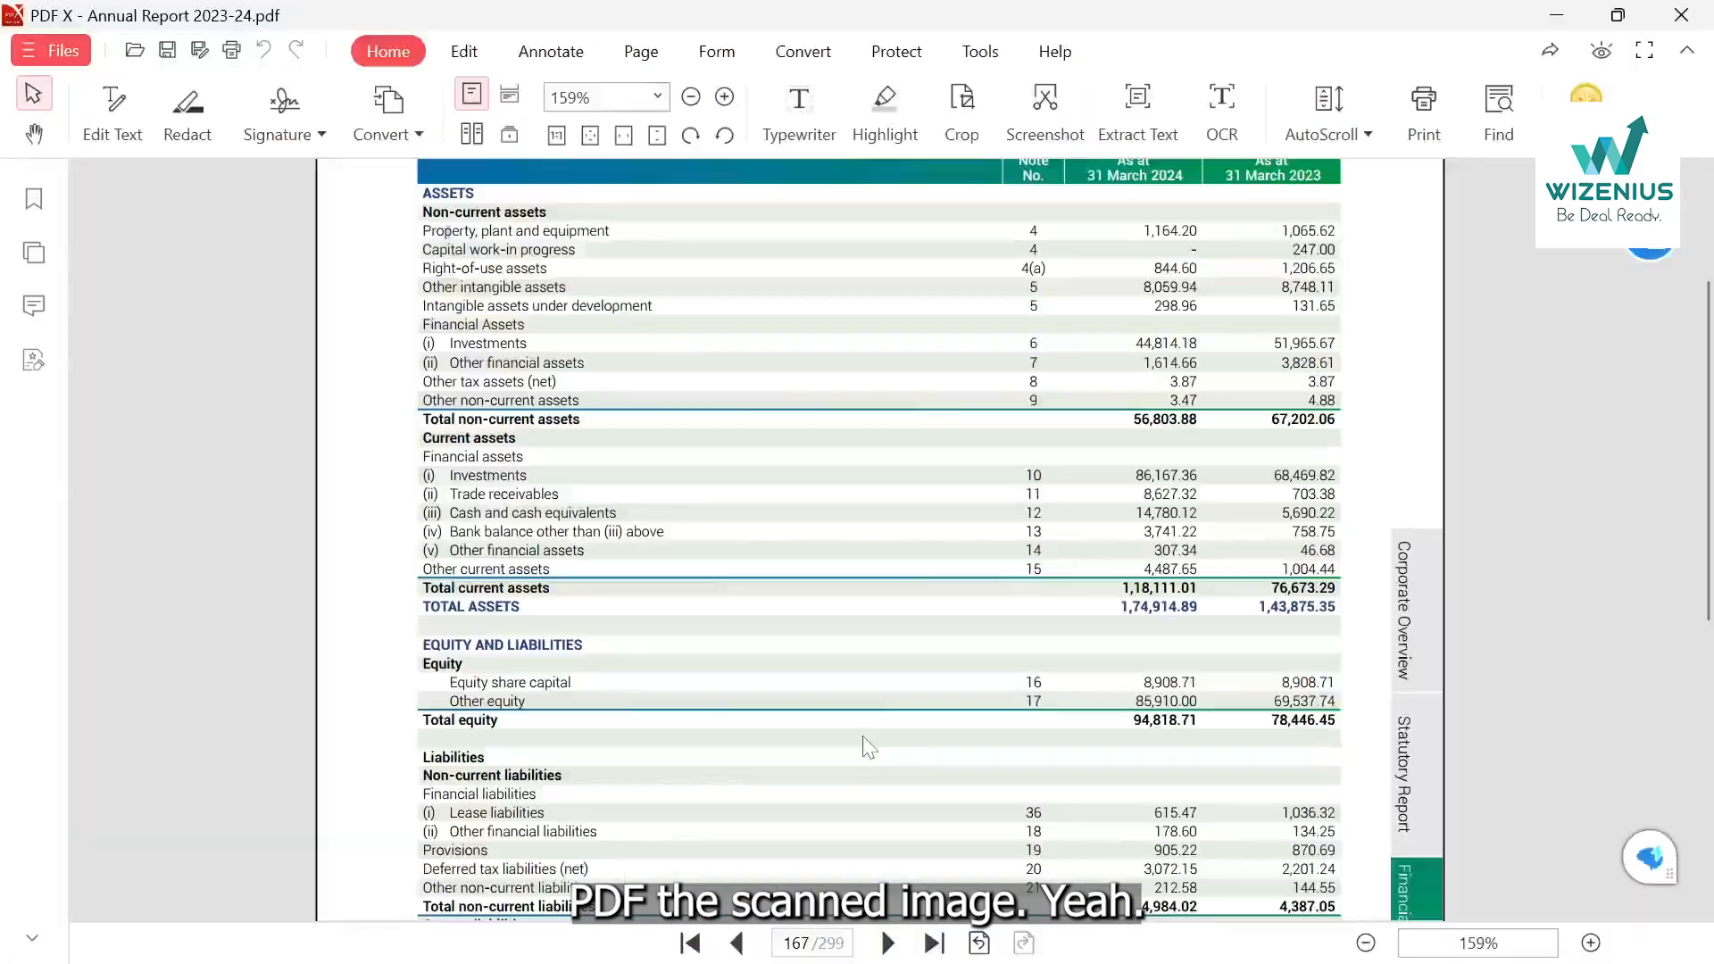
key("alt+Tab")
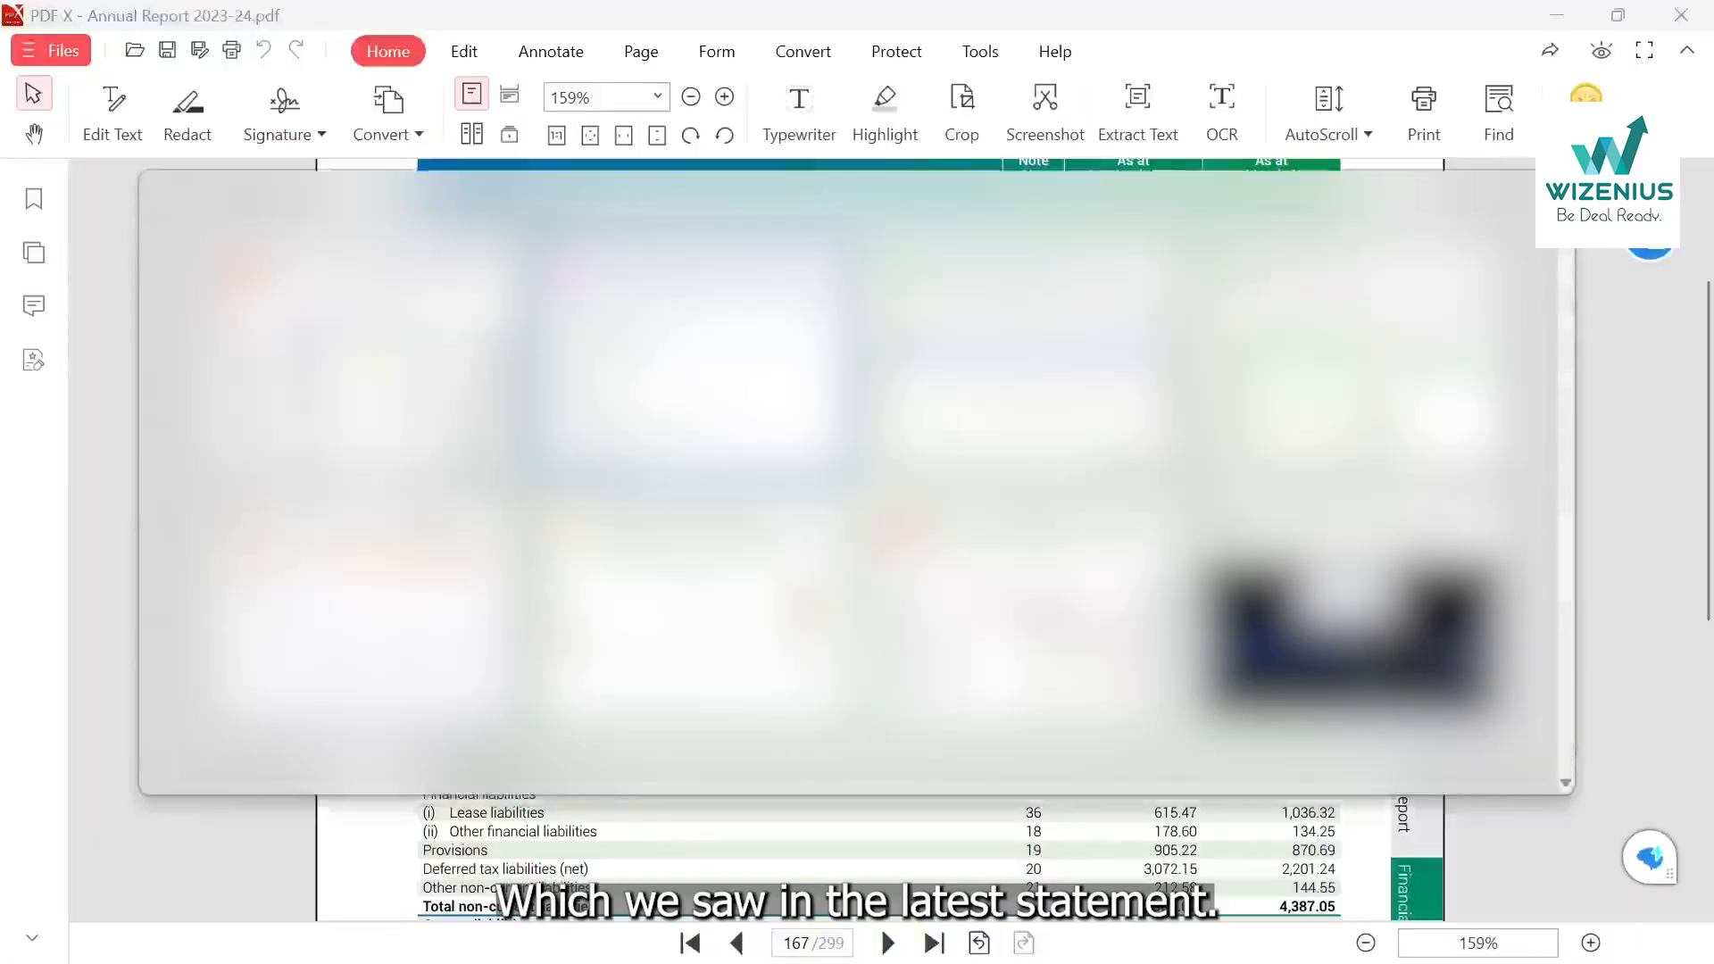
key("alt+Tab")
key("alt+Tab")
key("alt+Tab")
key("alt+Tab")
key("alt+Tab")
scroll(819, 624, "down", 3)
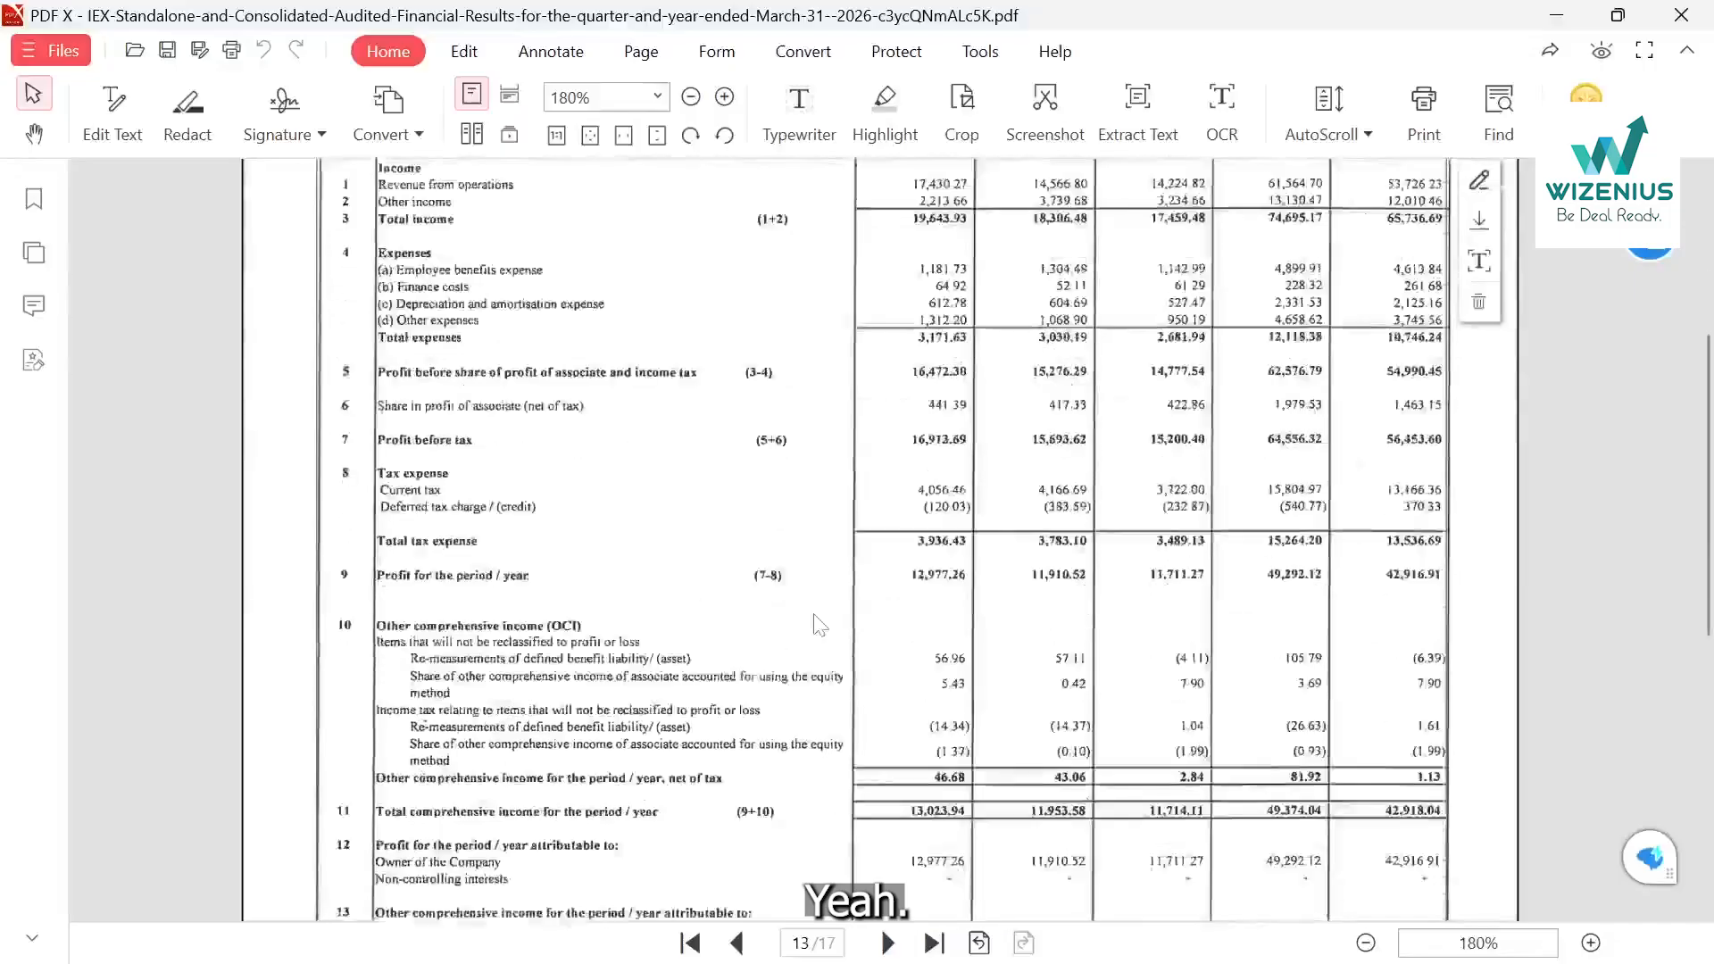
scroll(820, 625, "up", 2)
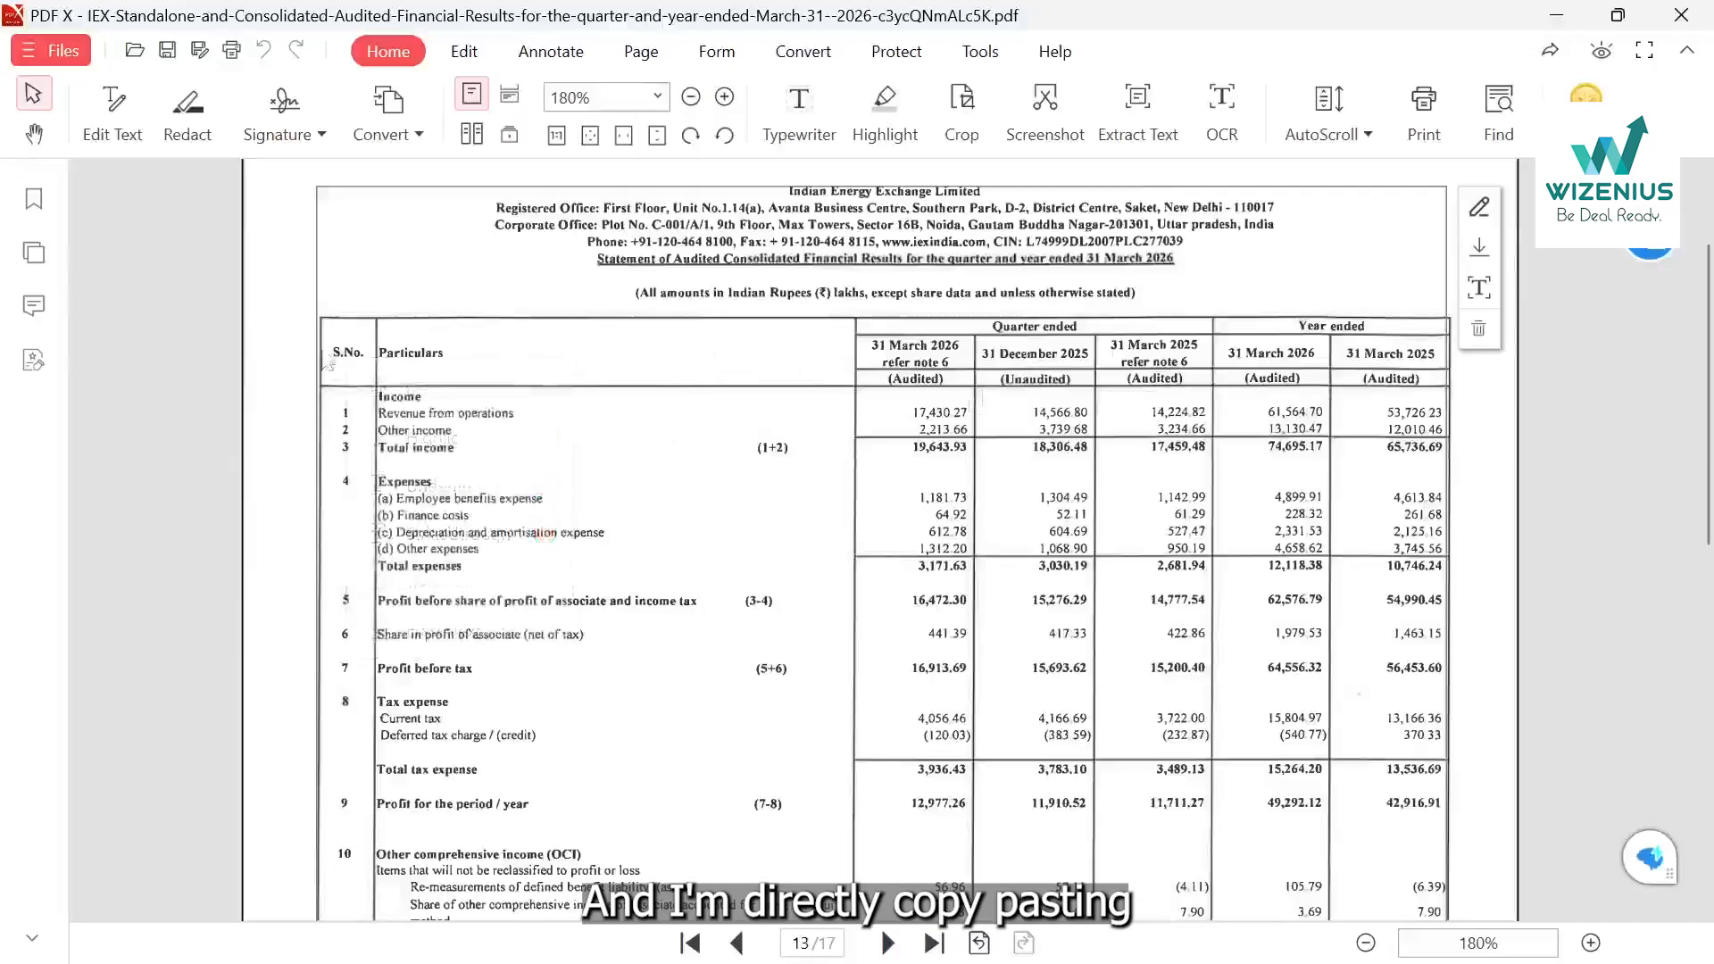
Switch to Indian Energy Ex.xlsx and insert a blank worksheet after the Balance Sheet worksheet.
mouse_move(1250, 962)
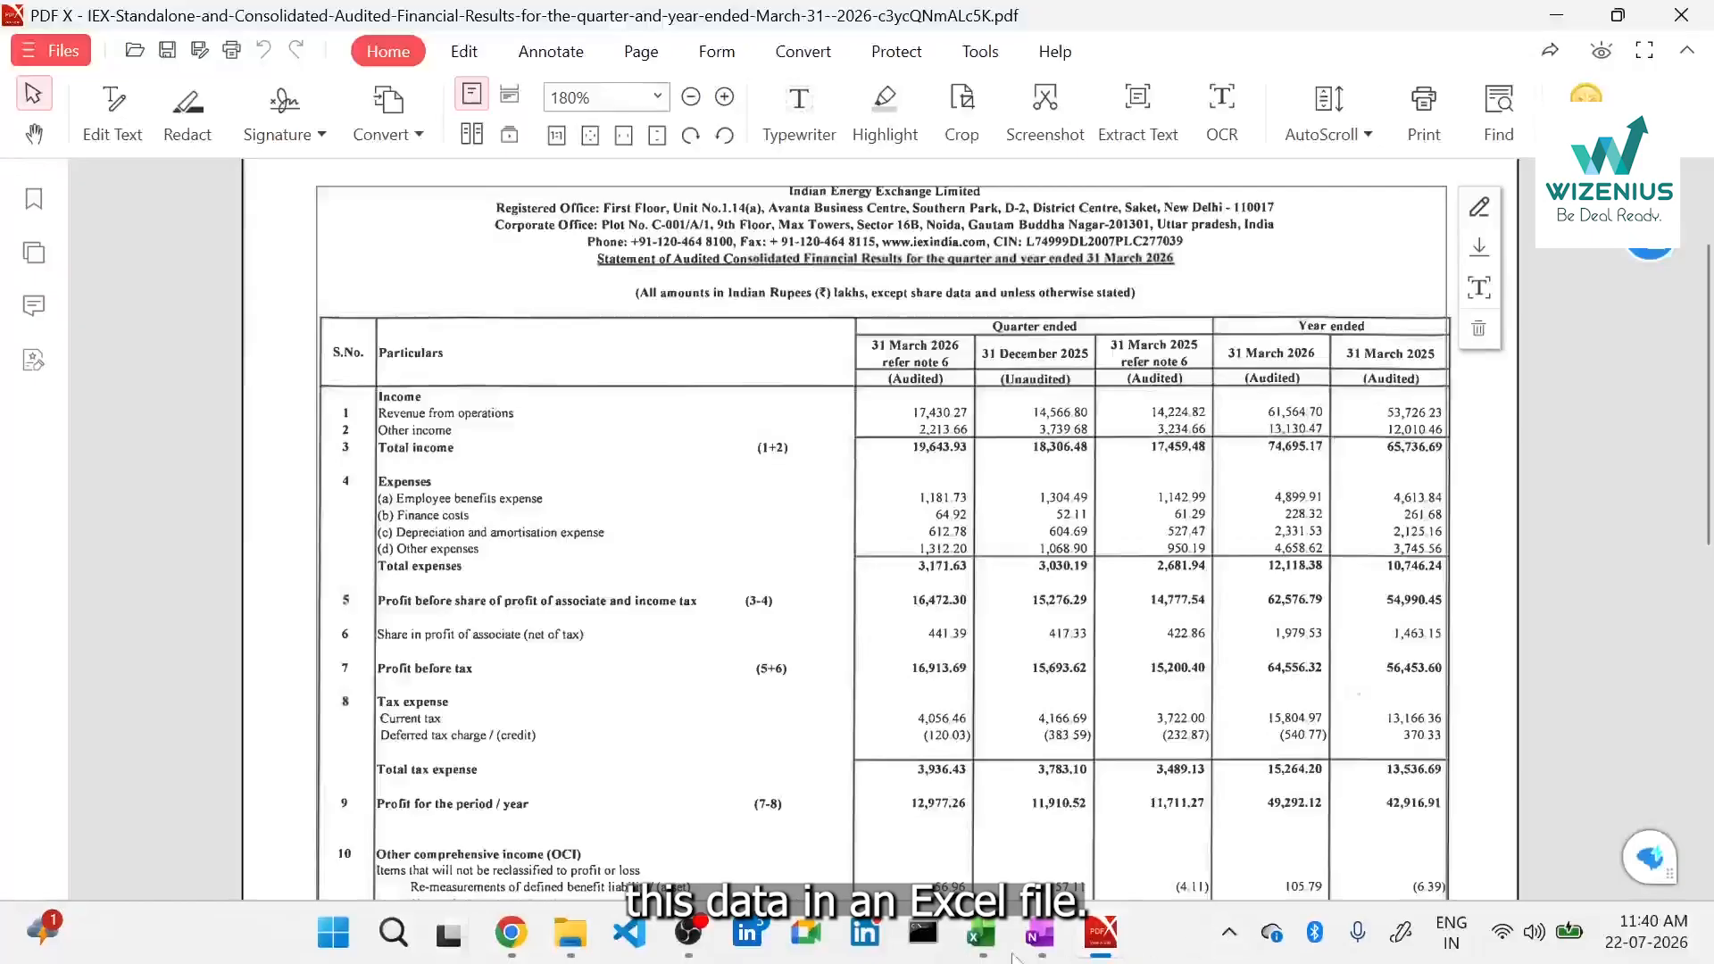
mouse_move(995, 948)
left_click(1070, 817)
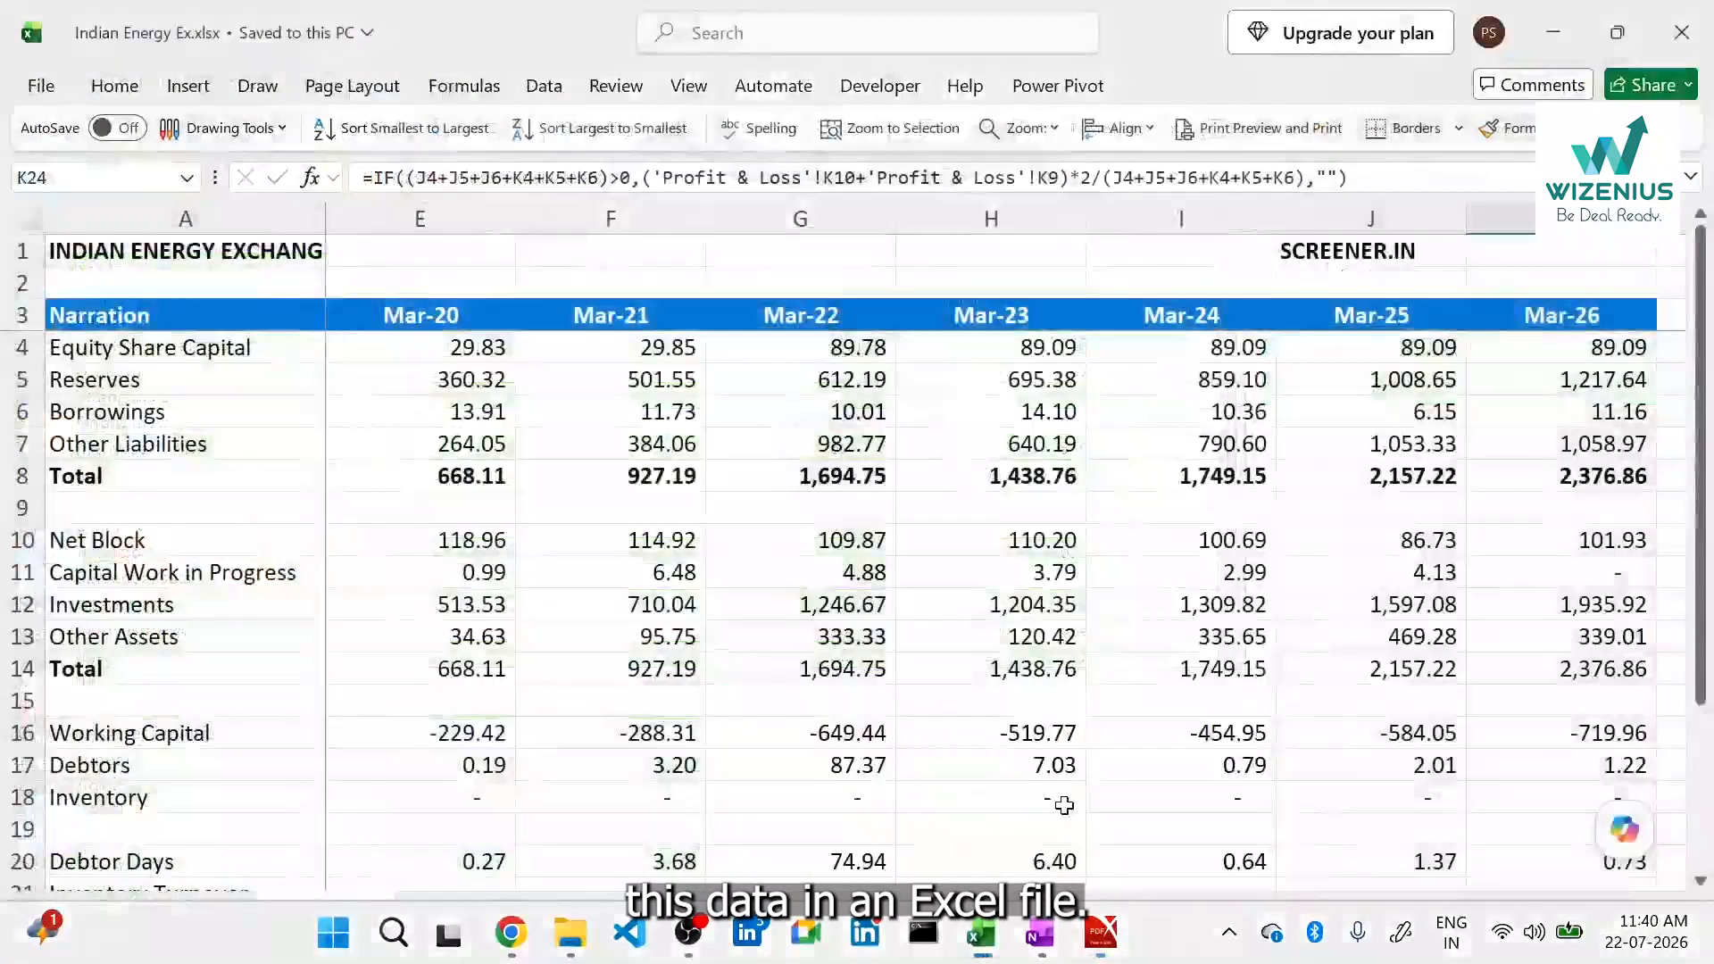
left_click(876, 921)
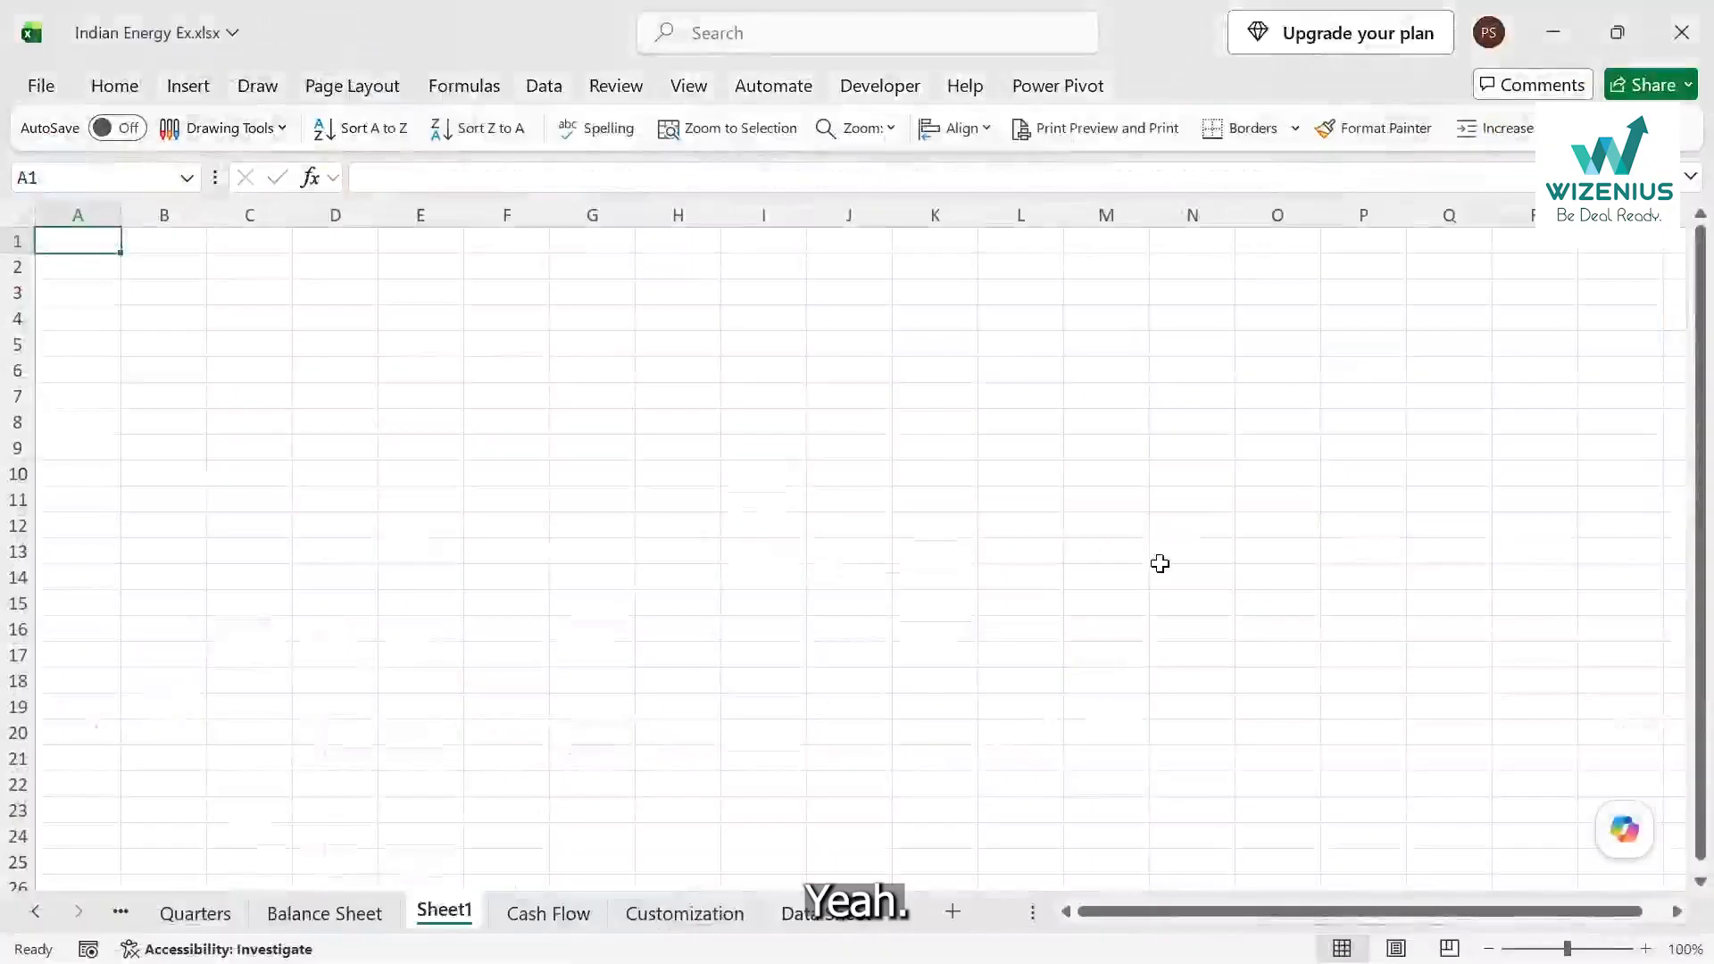
Return to the financial results PDF and try to select the consolidated results table on page 13.
key("alt+Tab")
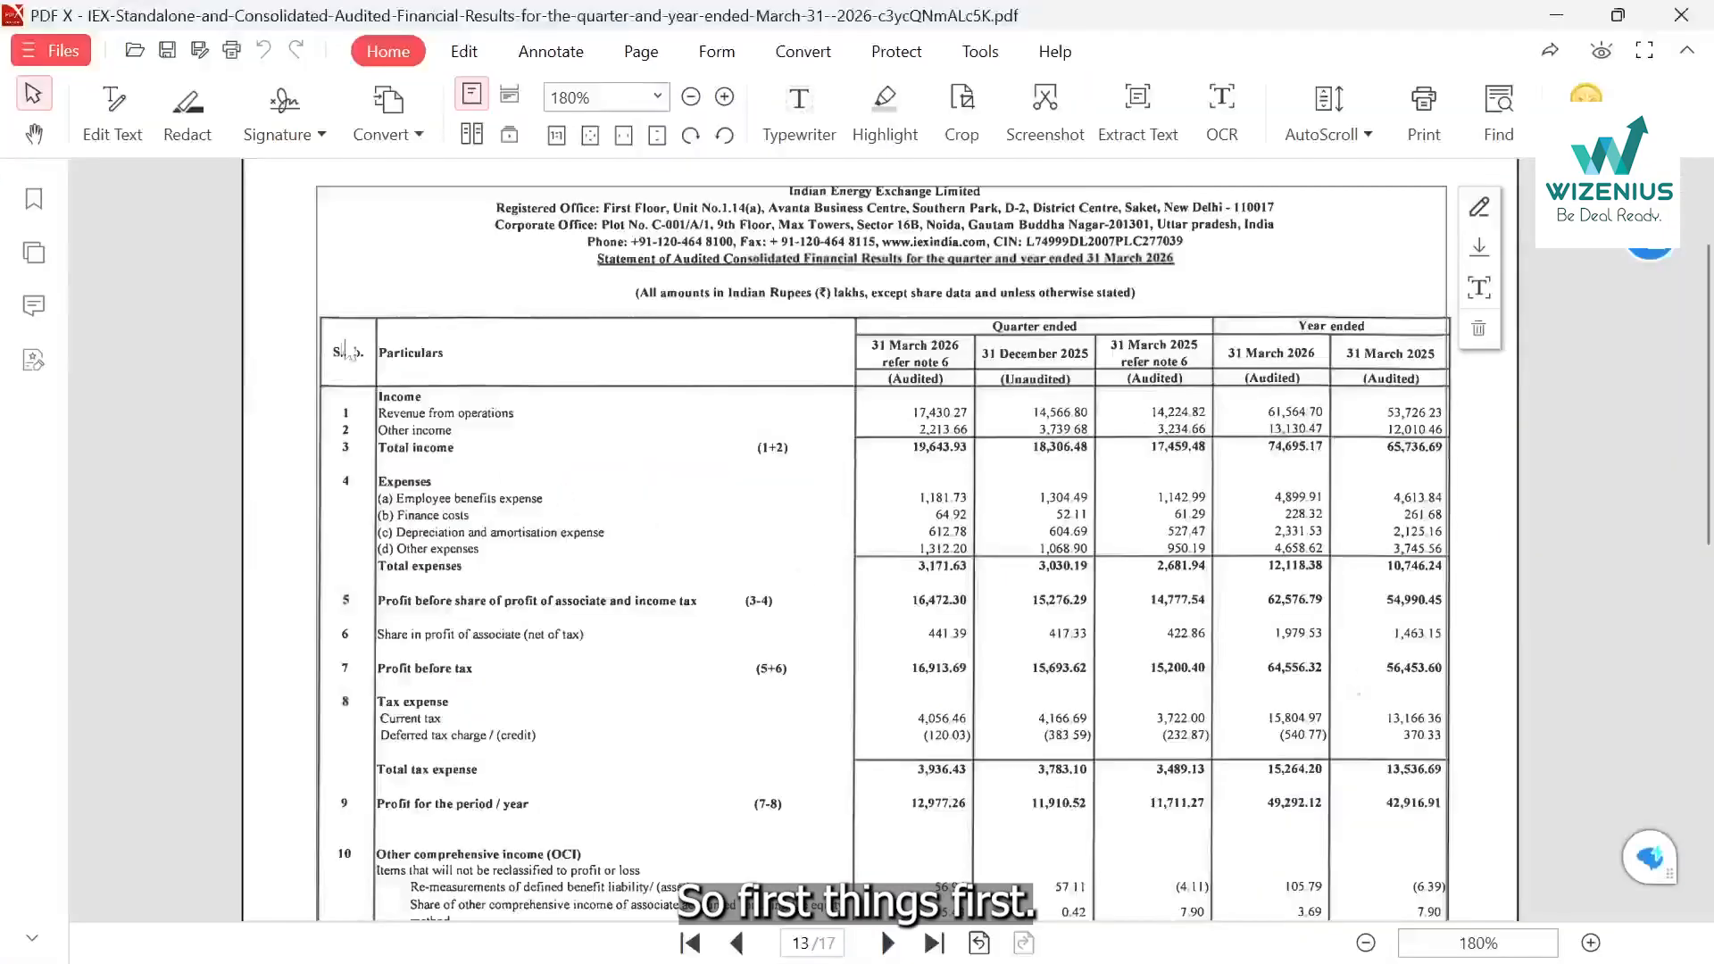
left_click_drag(639, 393, 830, 446)
left_click_drag(904, 730, 1009, 920)
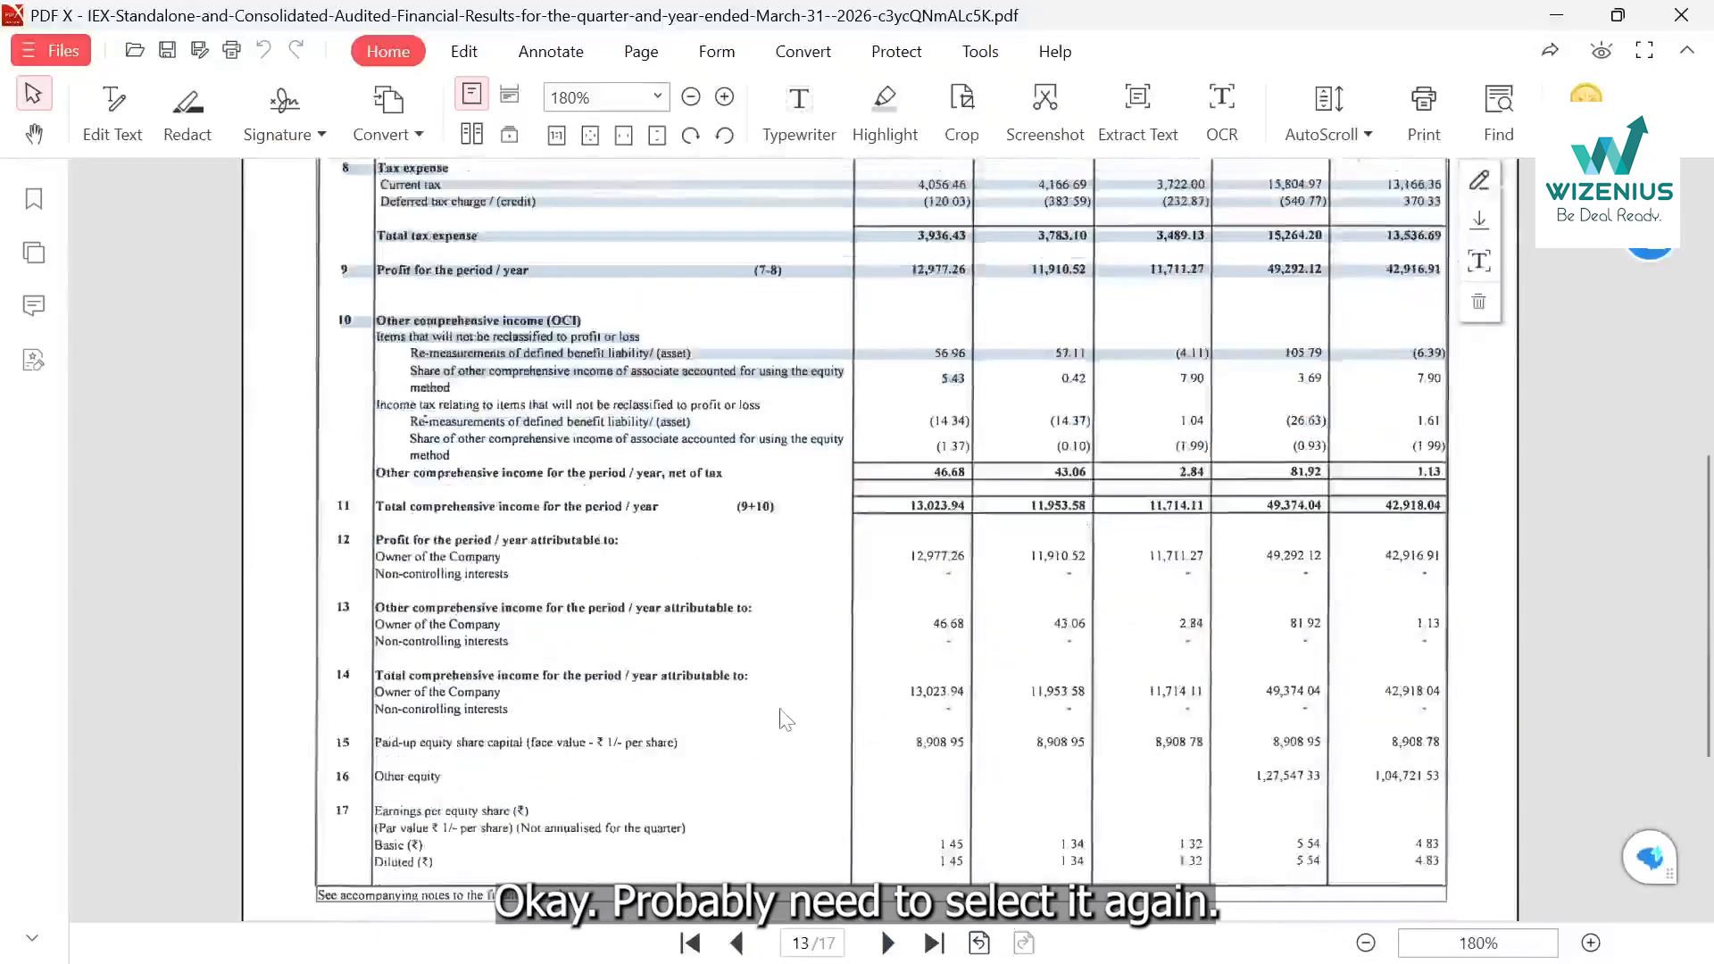
scroll(785, 719, "down", 2)
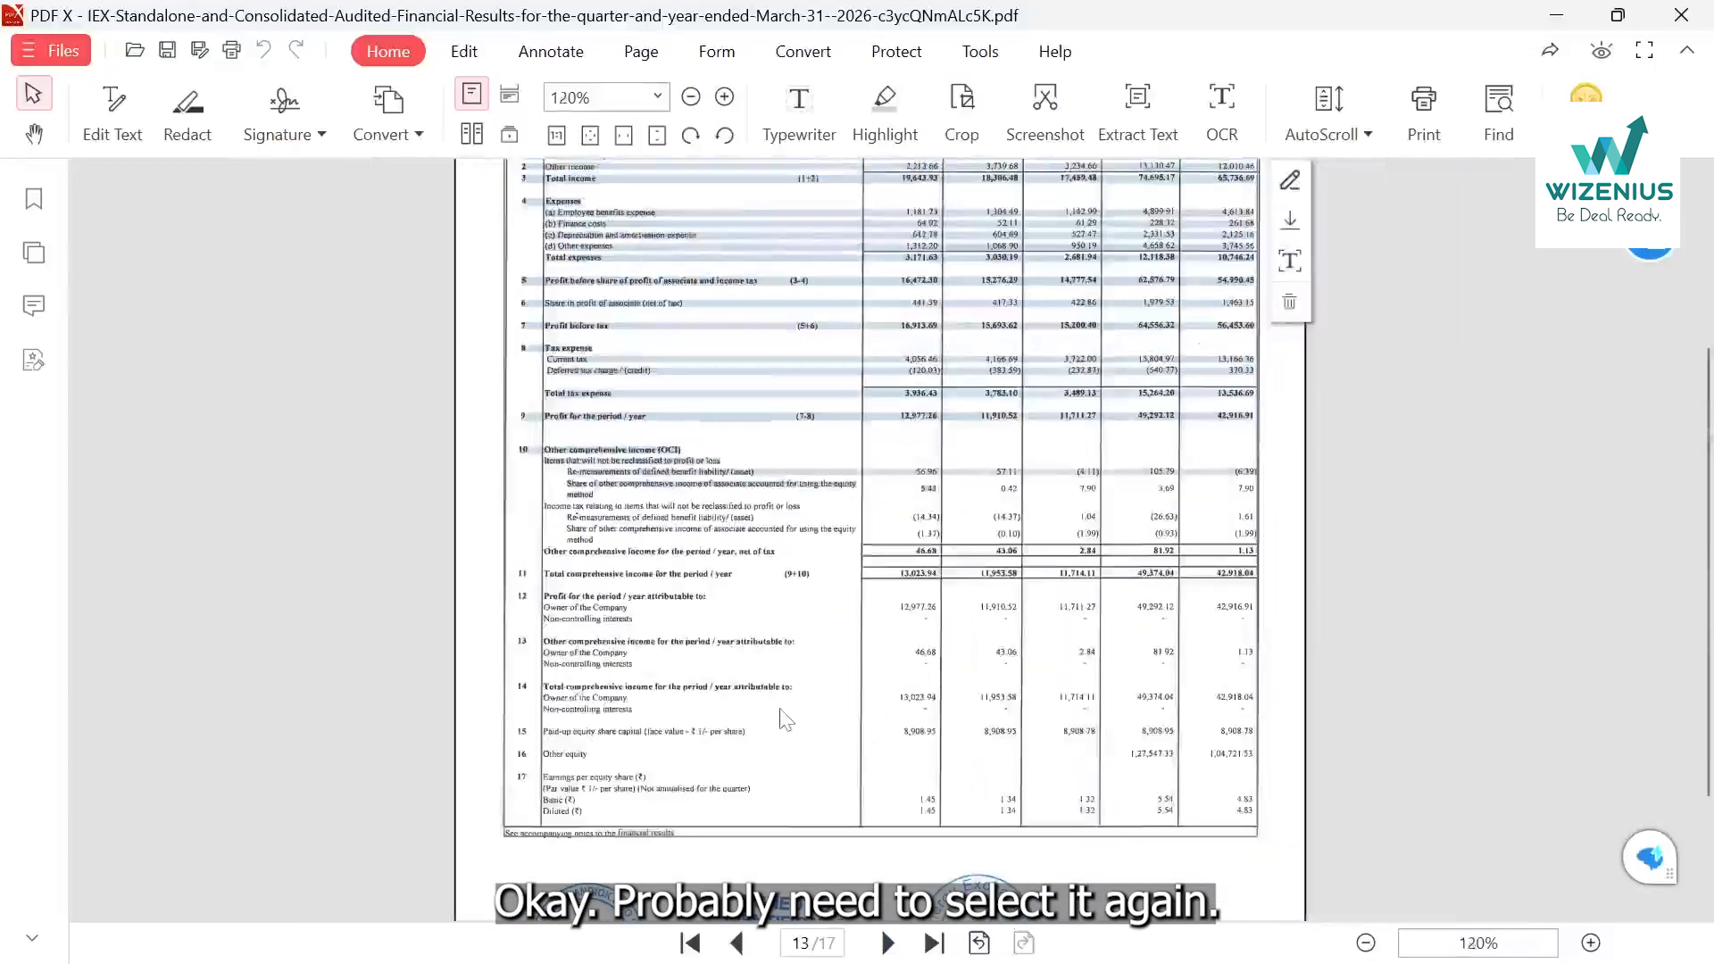
scroll(739, 613, "down", 3)
scroll(734, 610, "up", 3)
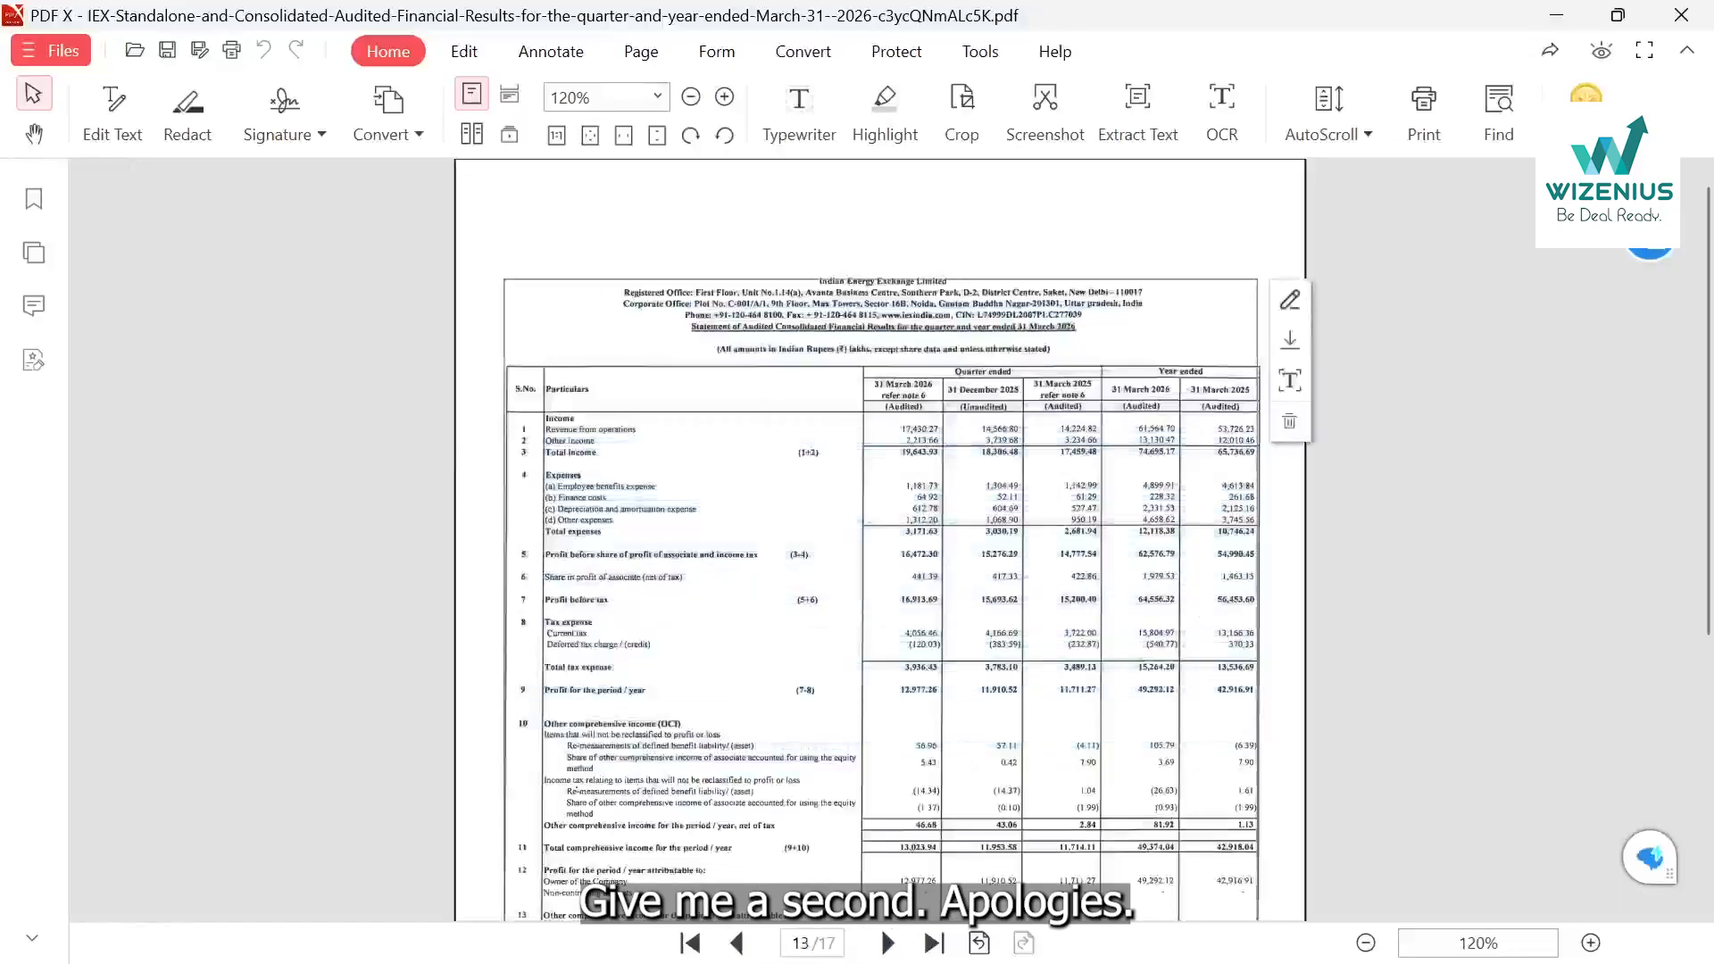
right_click(520, 395)
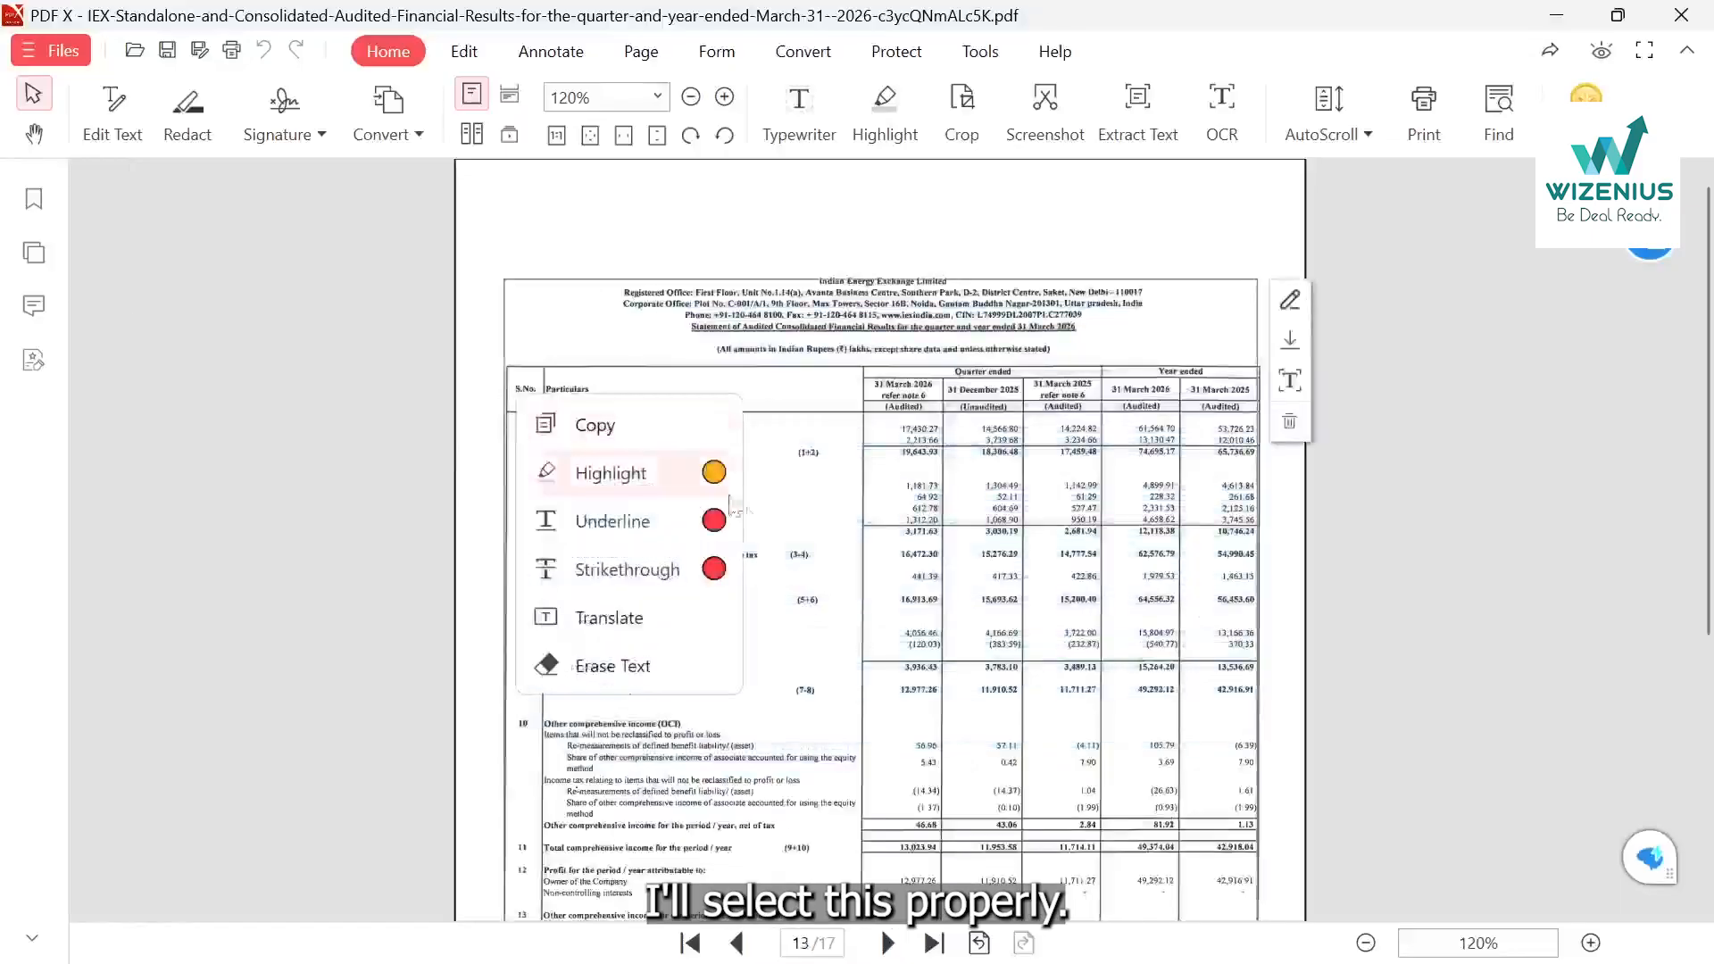
left_click(794, 399)
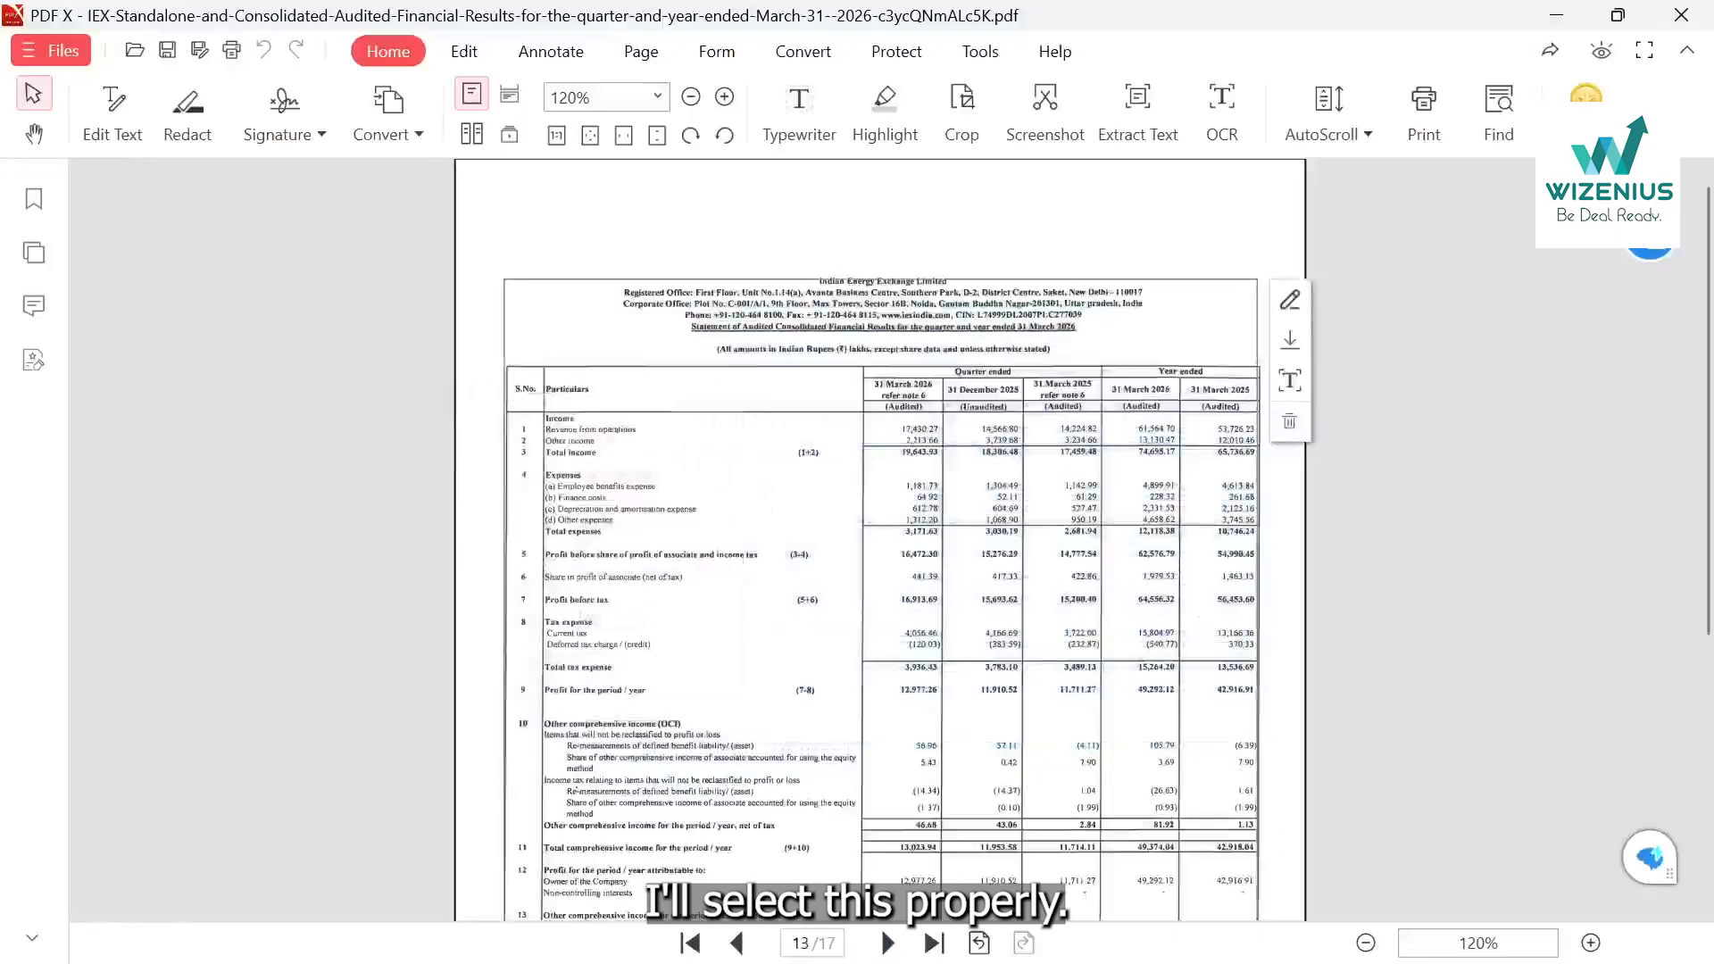
right_click(528, 389)
left_click(538, 390)
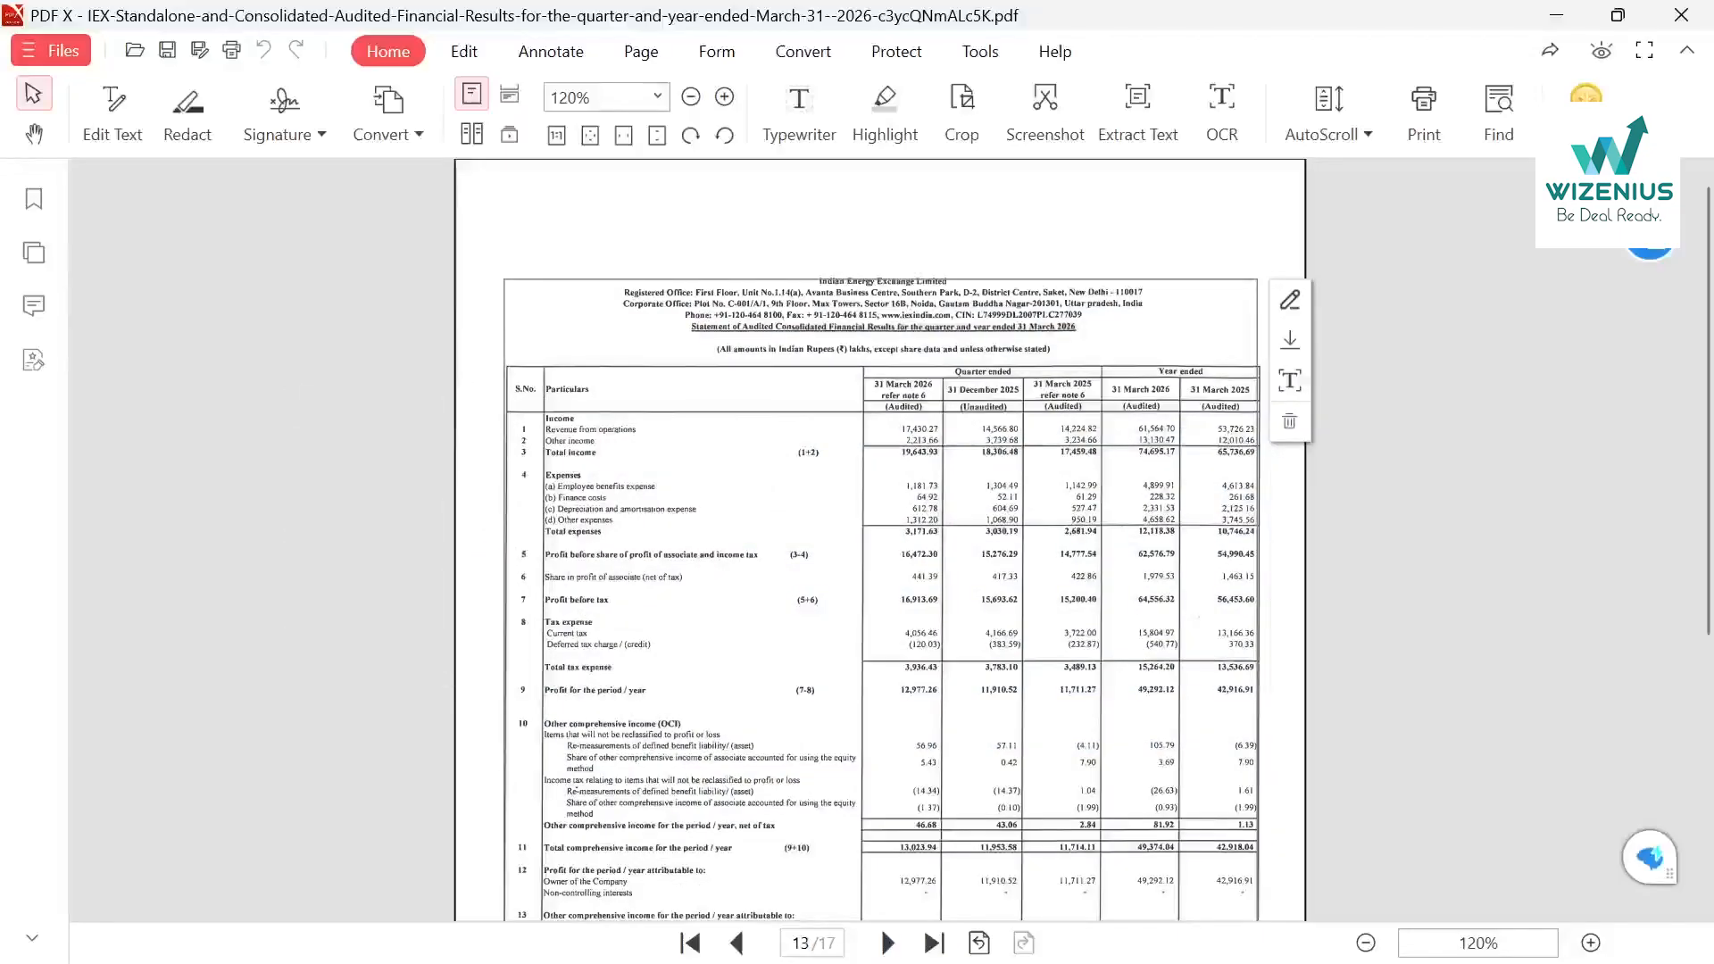
right_click(523, 390)
left_click(876, 422)
Copy the consolidated results table from its S.No. header through item 12 and paste it at cell B3 of the workbook's blank Sheet1.
left_click_drag(521, 389, 834, 457)
left_click_drag(836, 732, 892, 920)
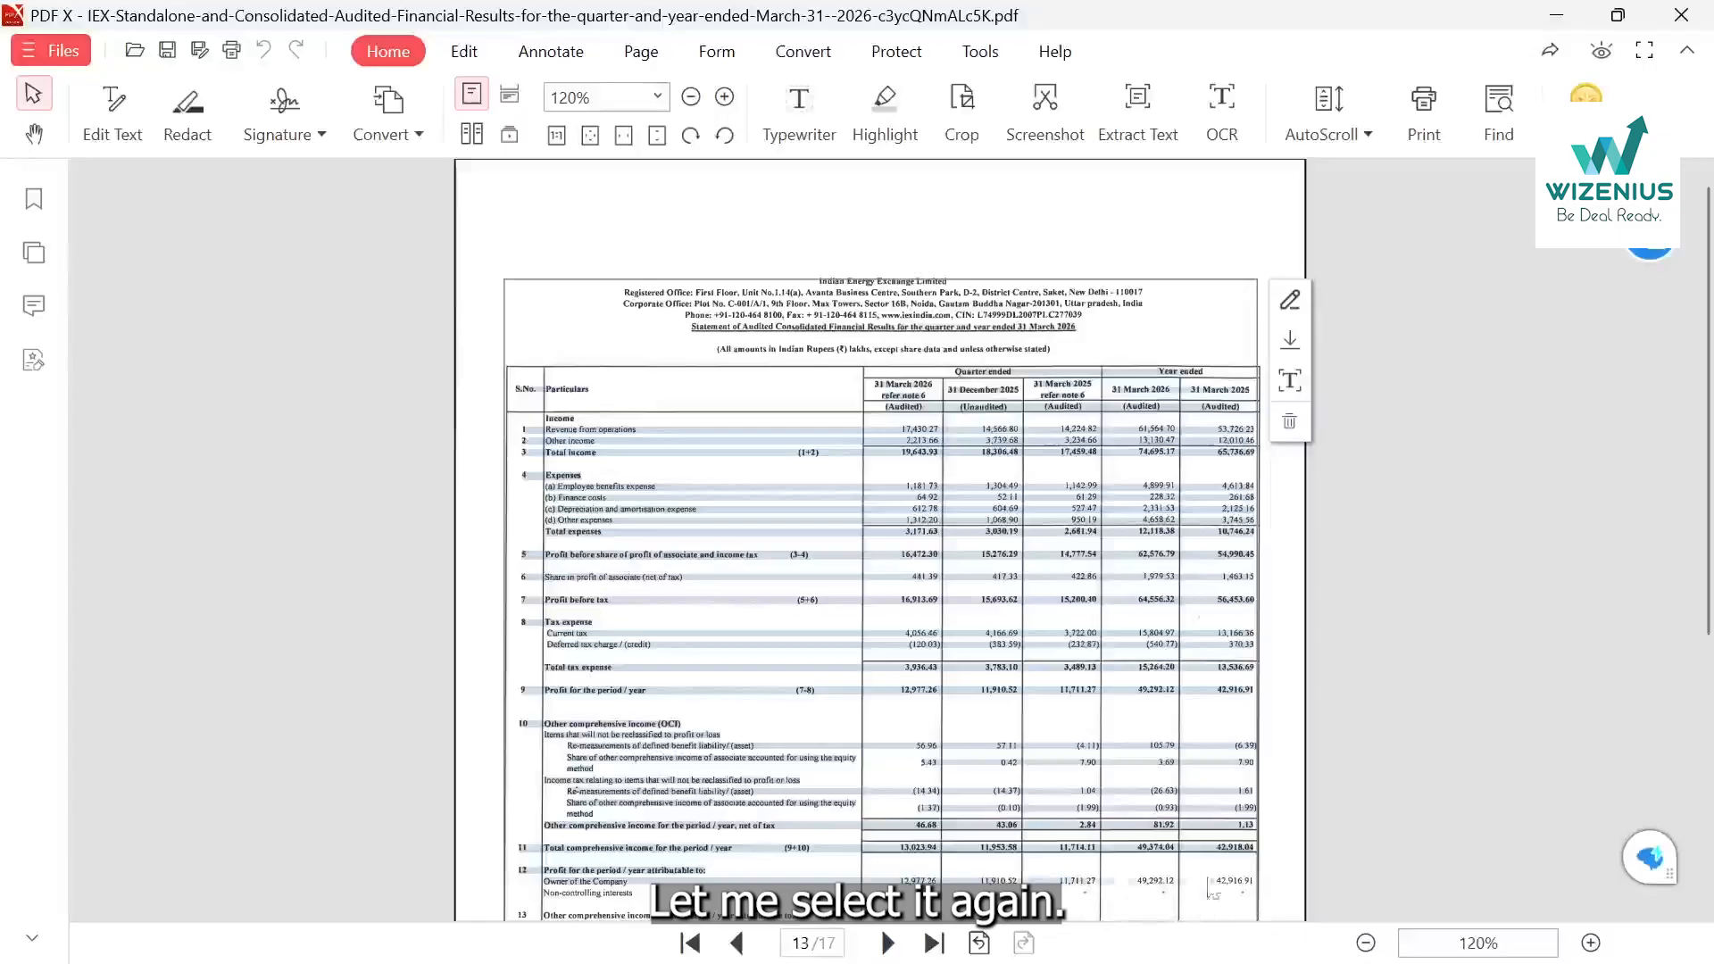
right_click(1229, 906)
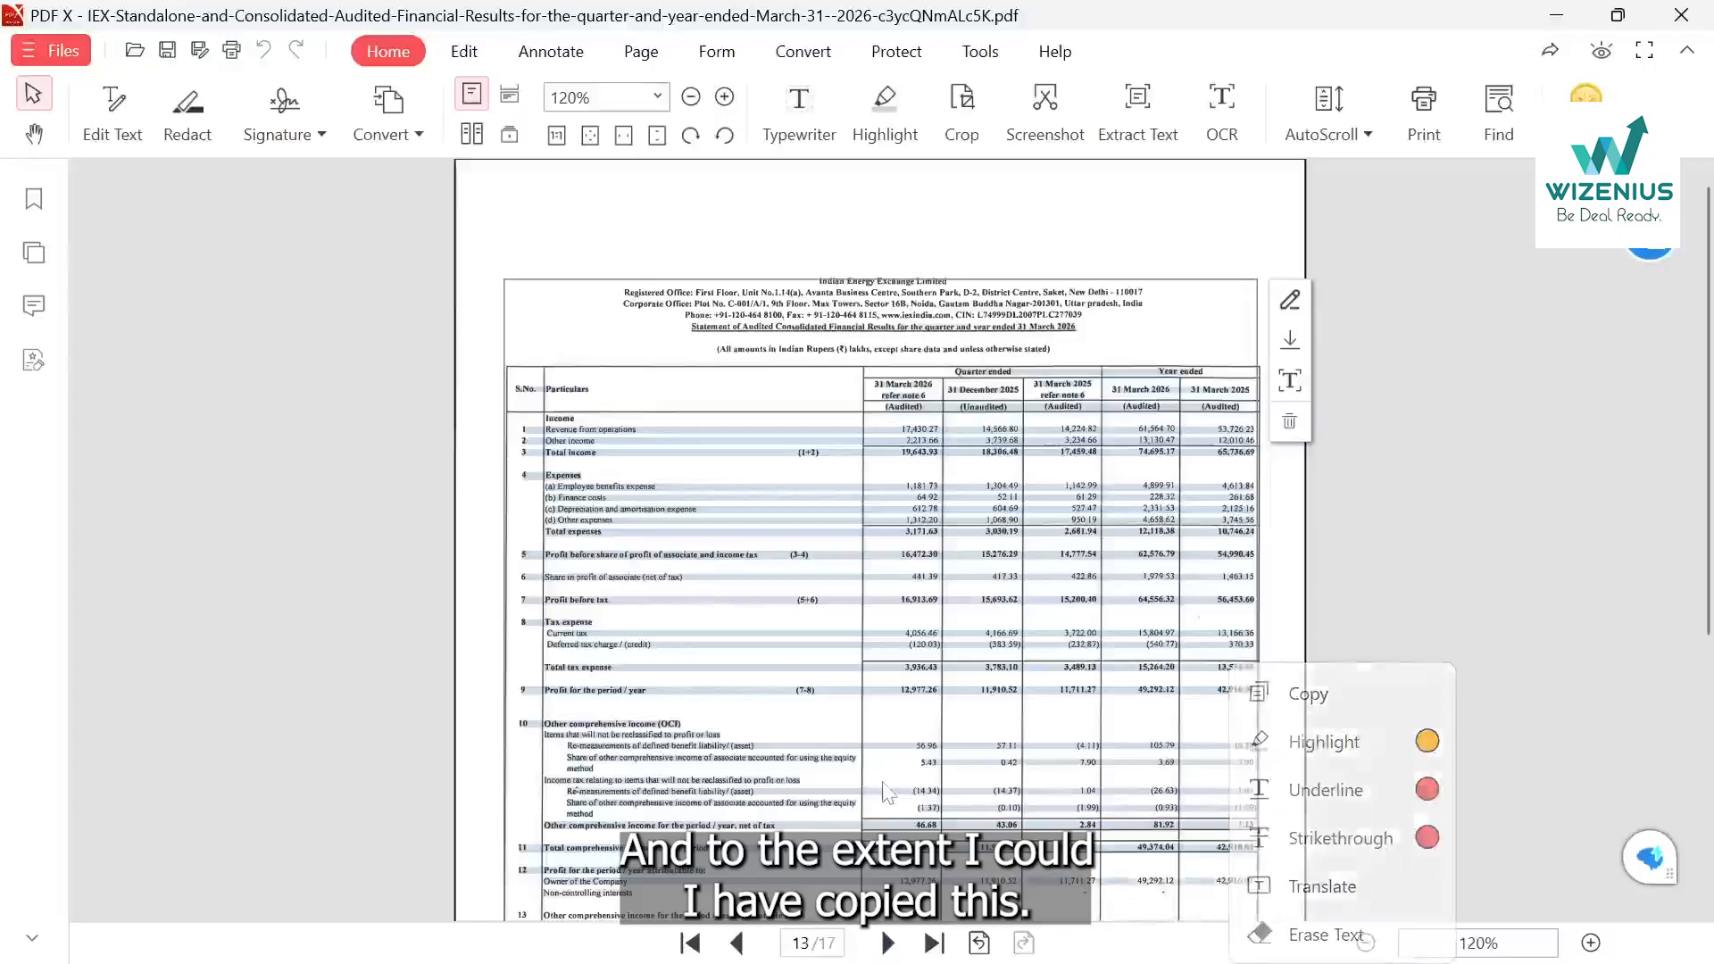
key("alt+Tab")
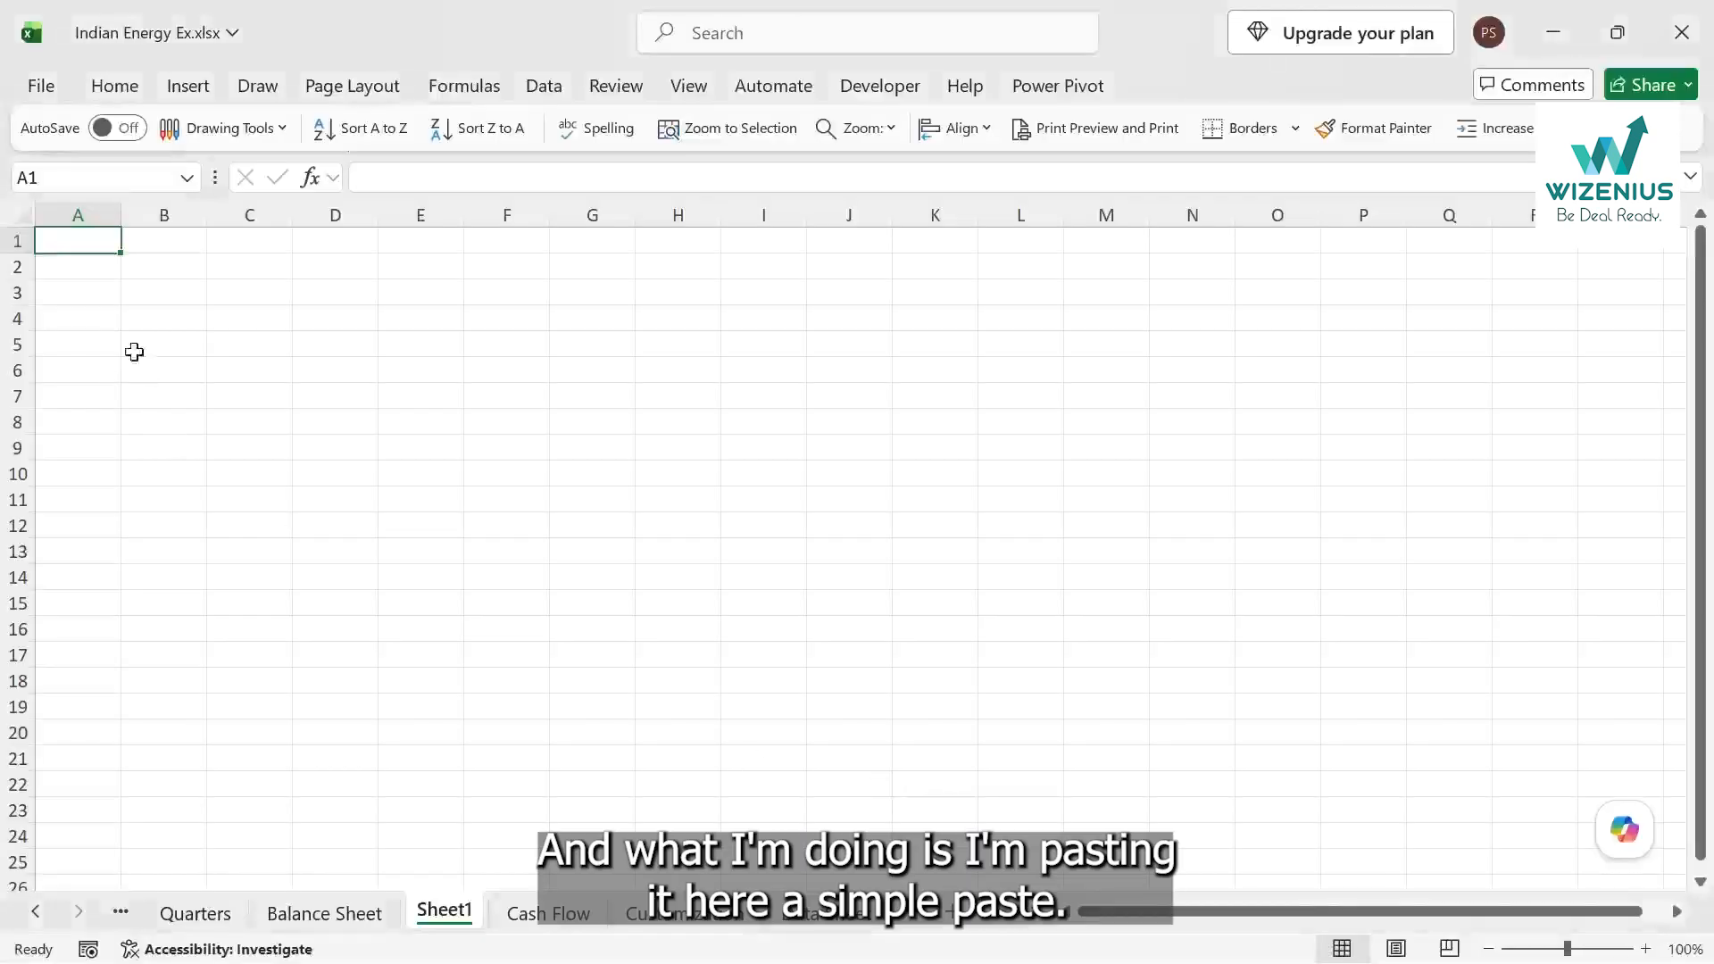
left_click(156, 284)
key("ctrl+v")
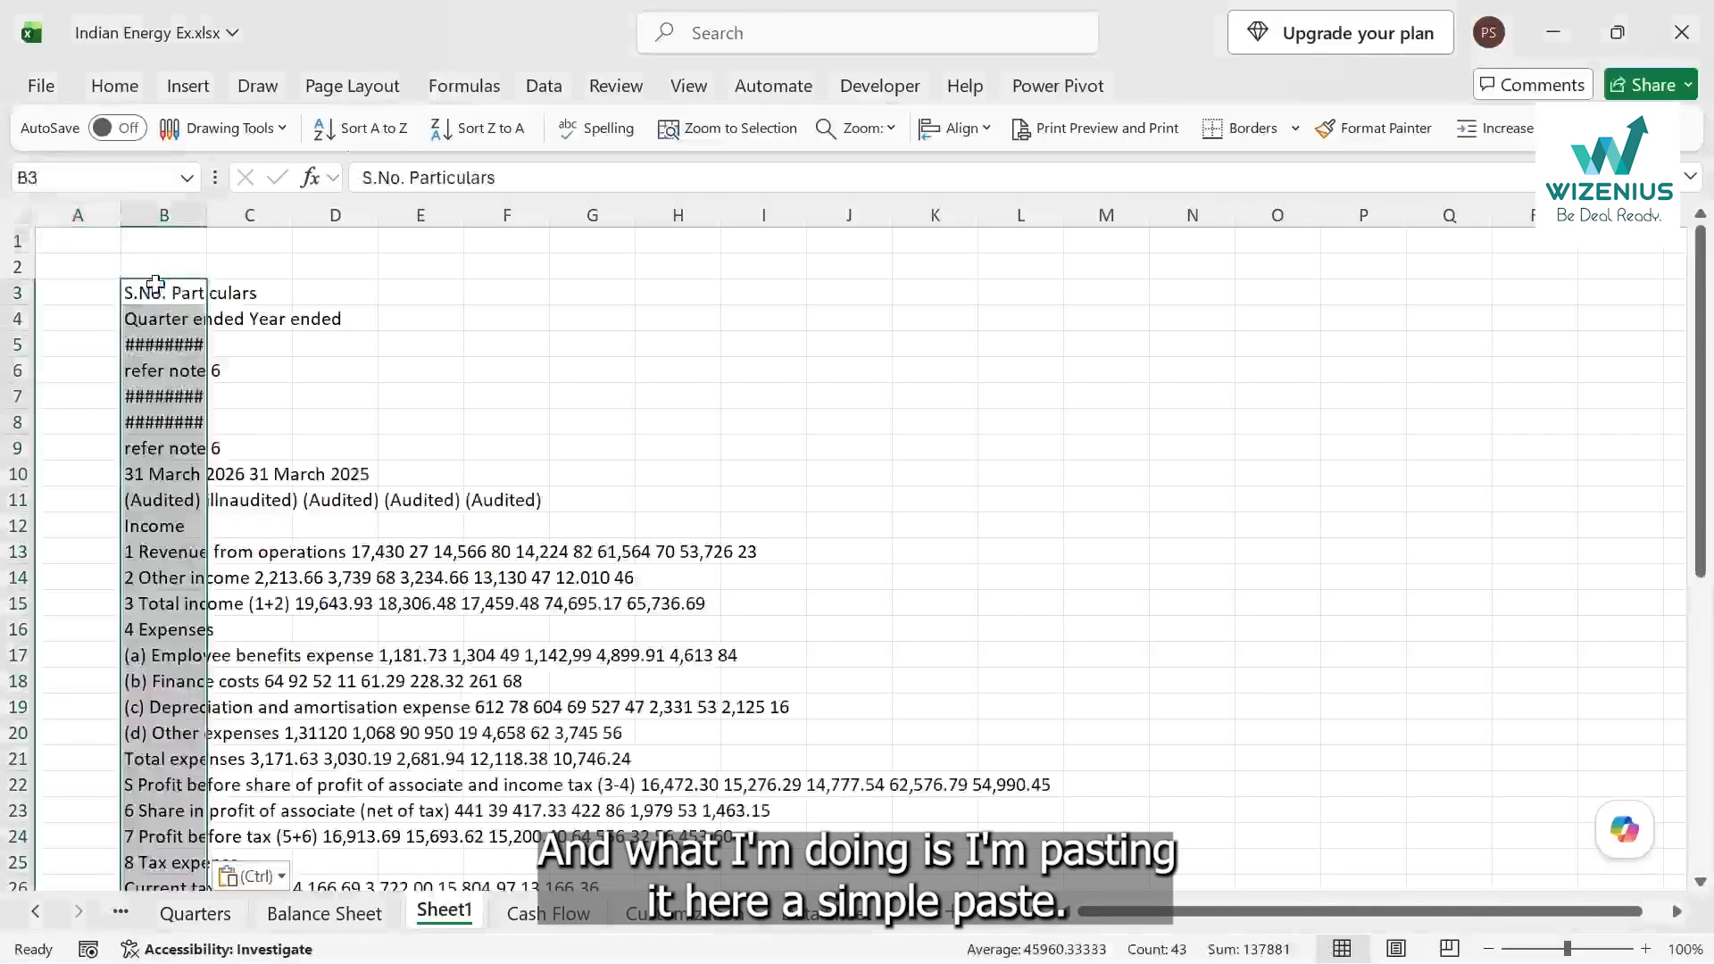
Examine how the pasted line items and figures are arranged on Sheet1.
scroll(501, 329, "down", 2)
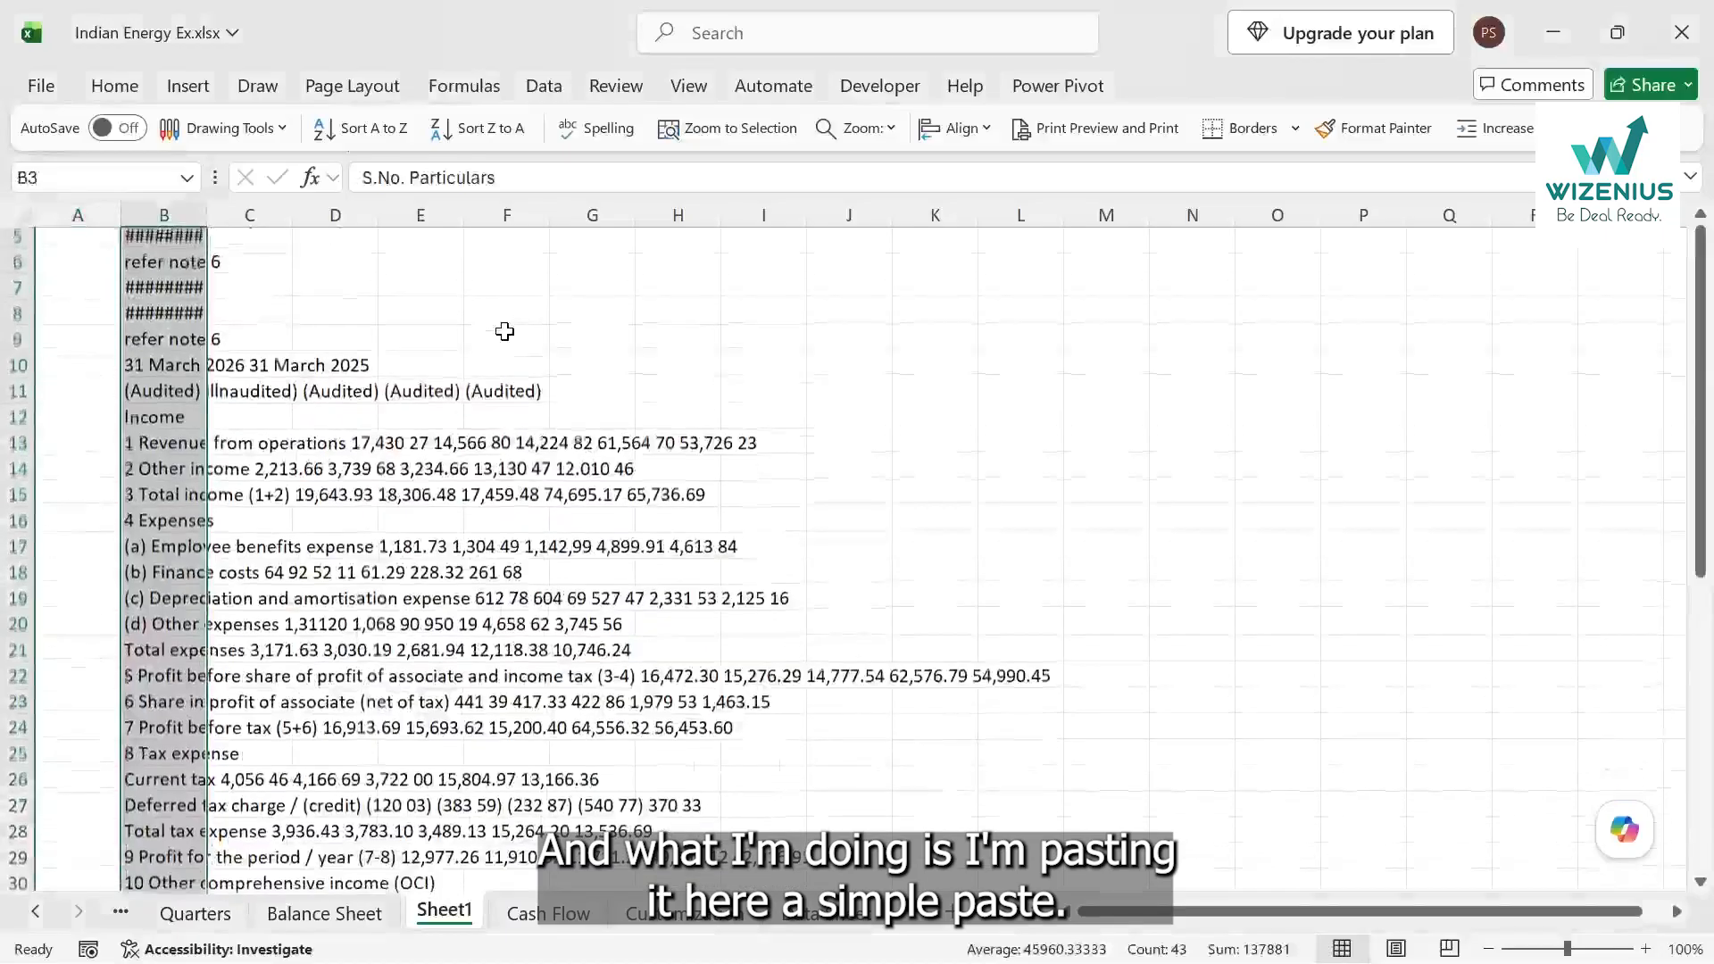
scroll(352, 677, "up", 2)
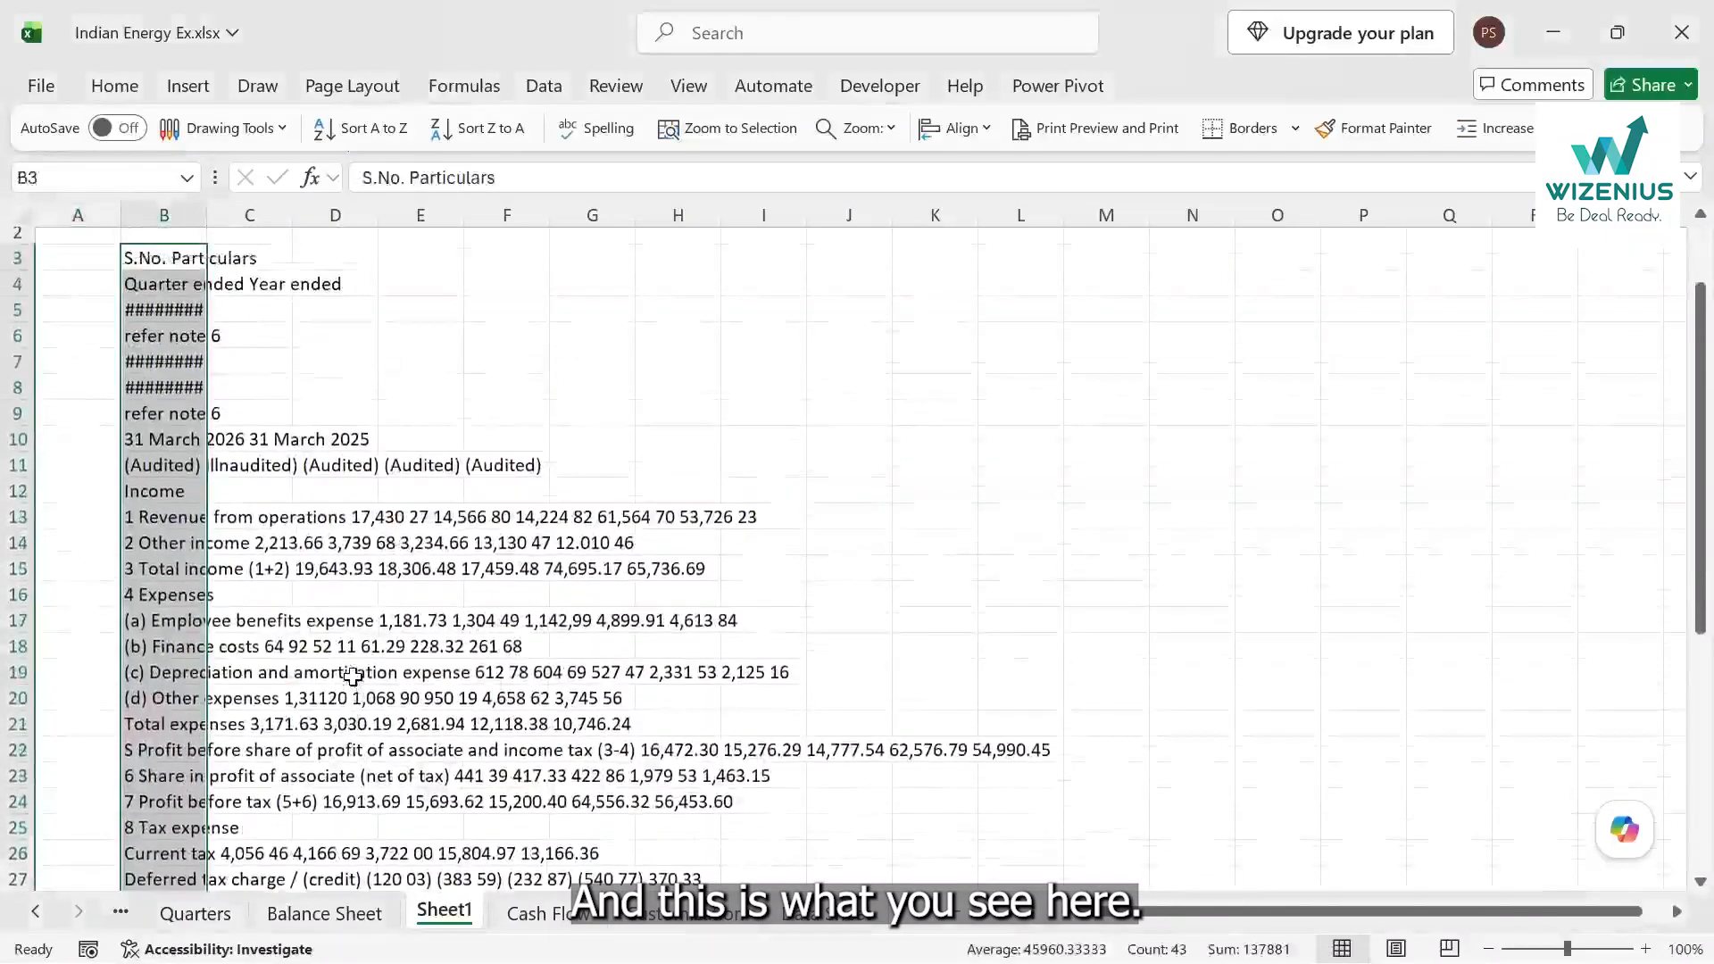
scroll(353, 678, "down", 1)
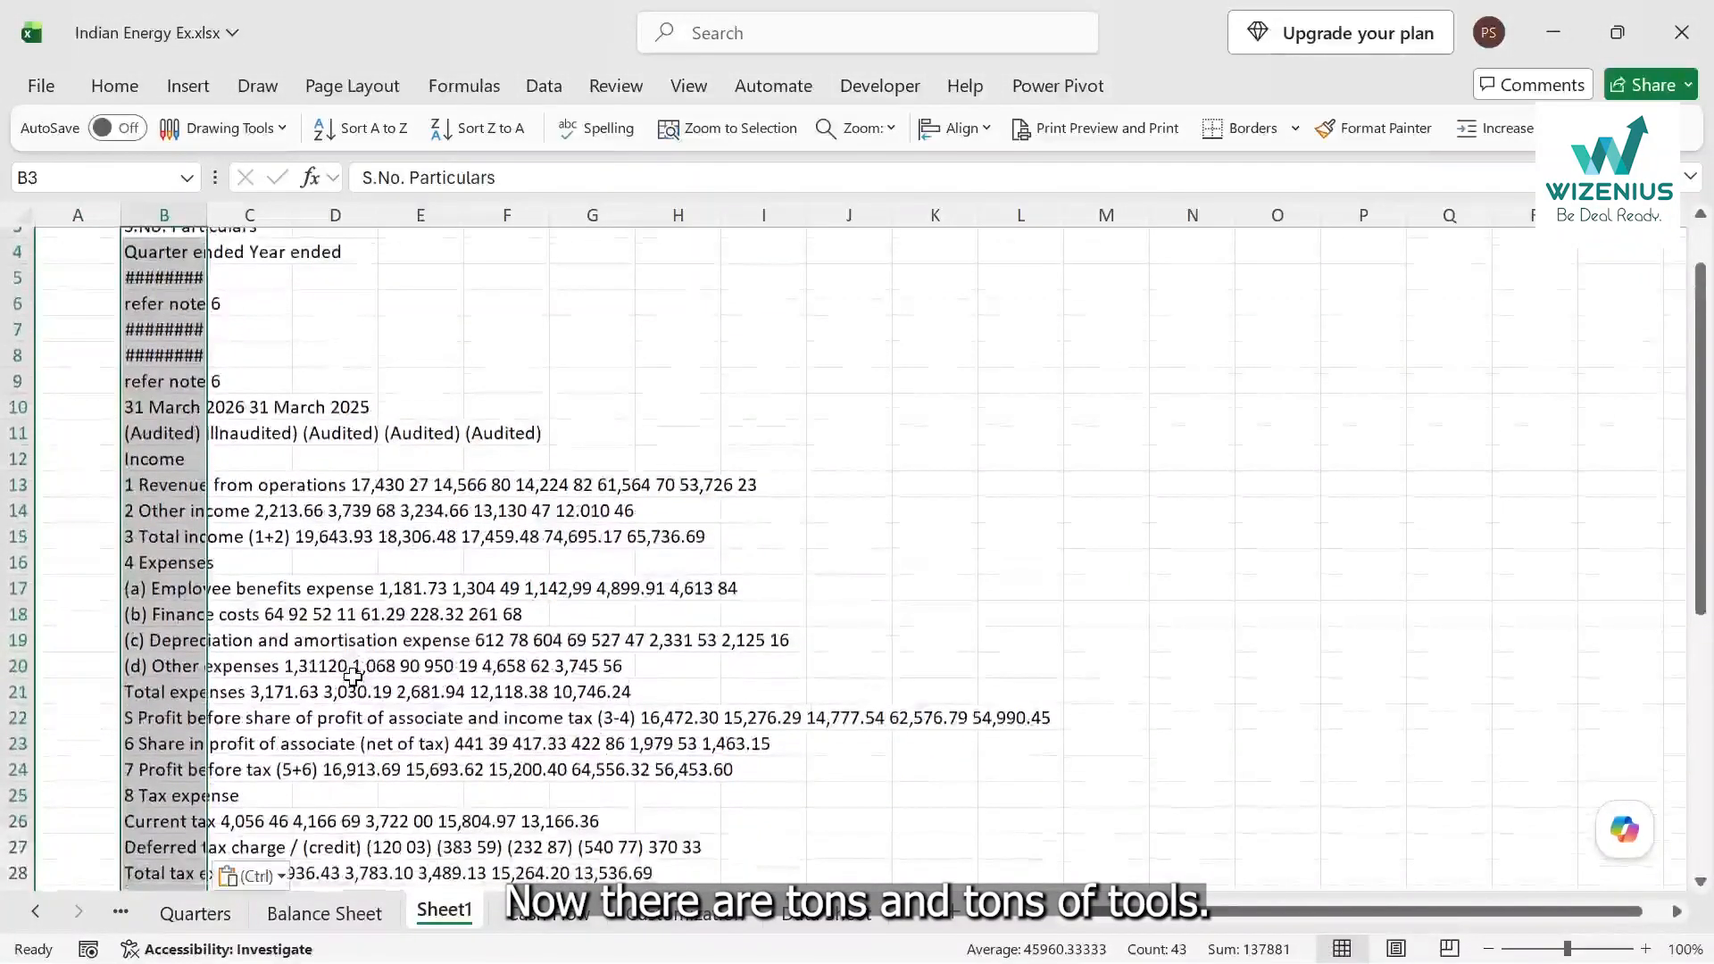
scroll(353, 678, "down", 2)
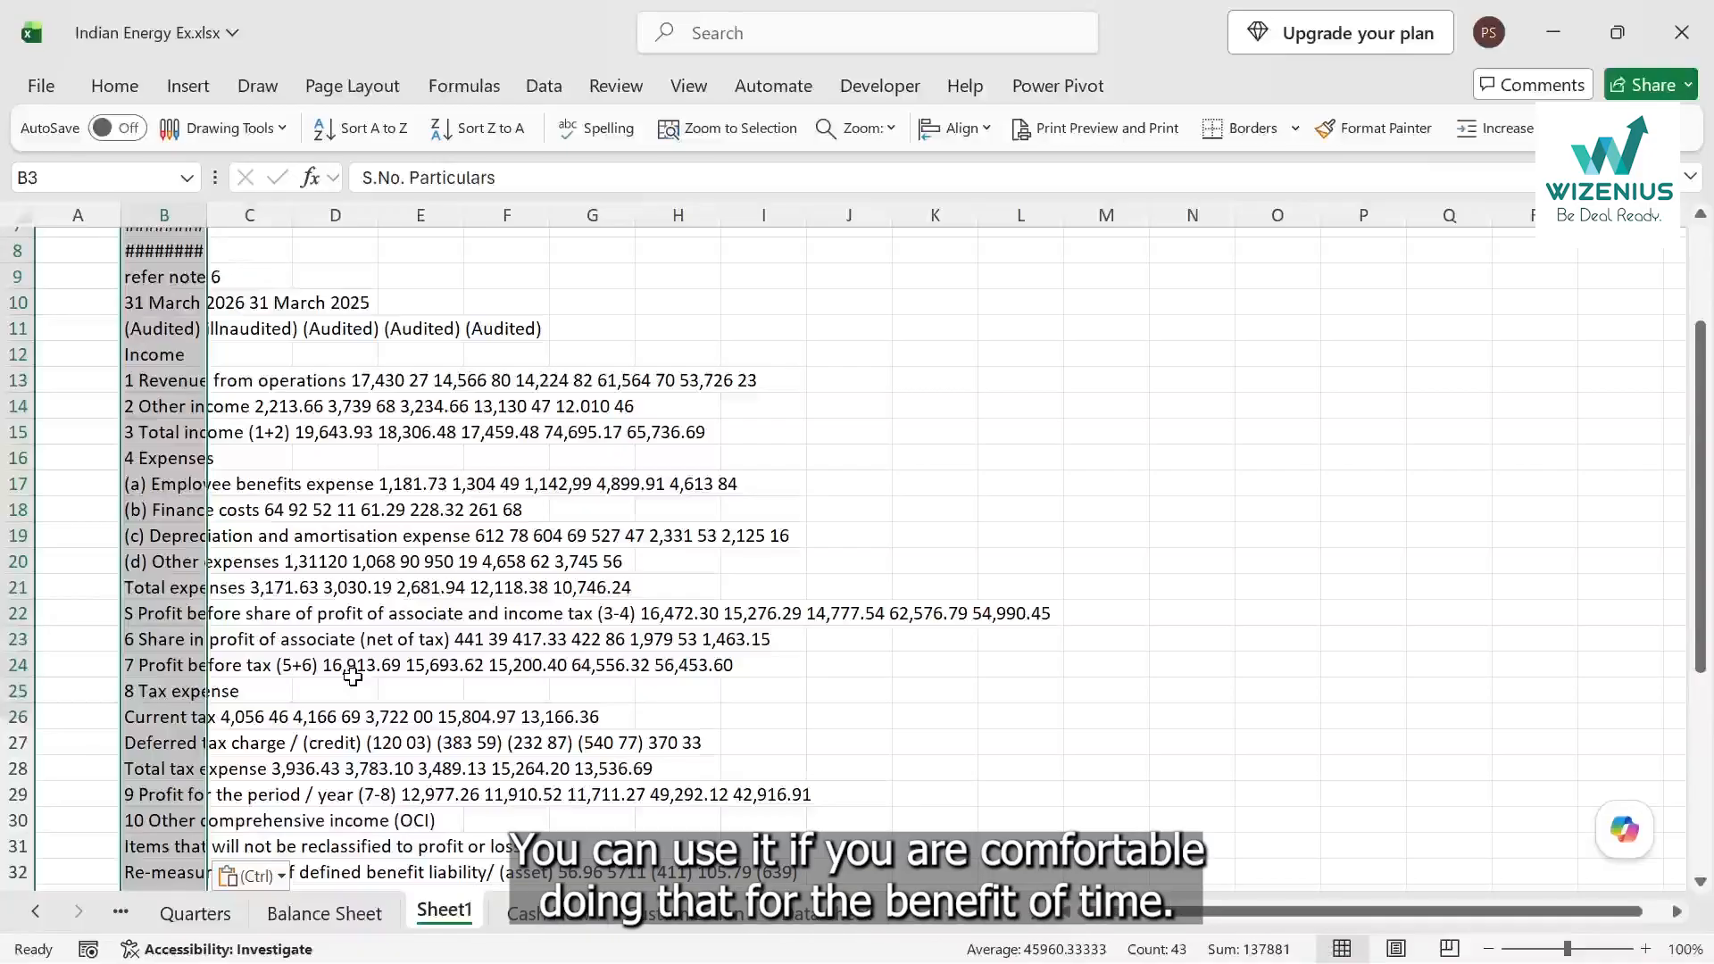
scroll(352, 677, "up", 3)
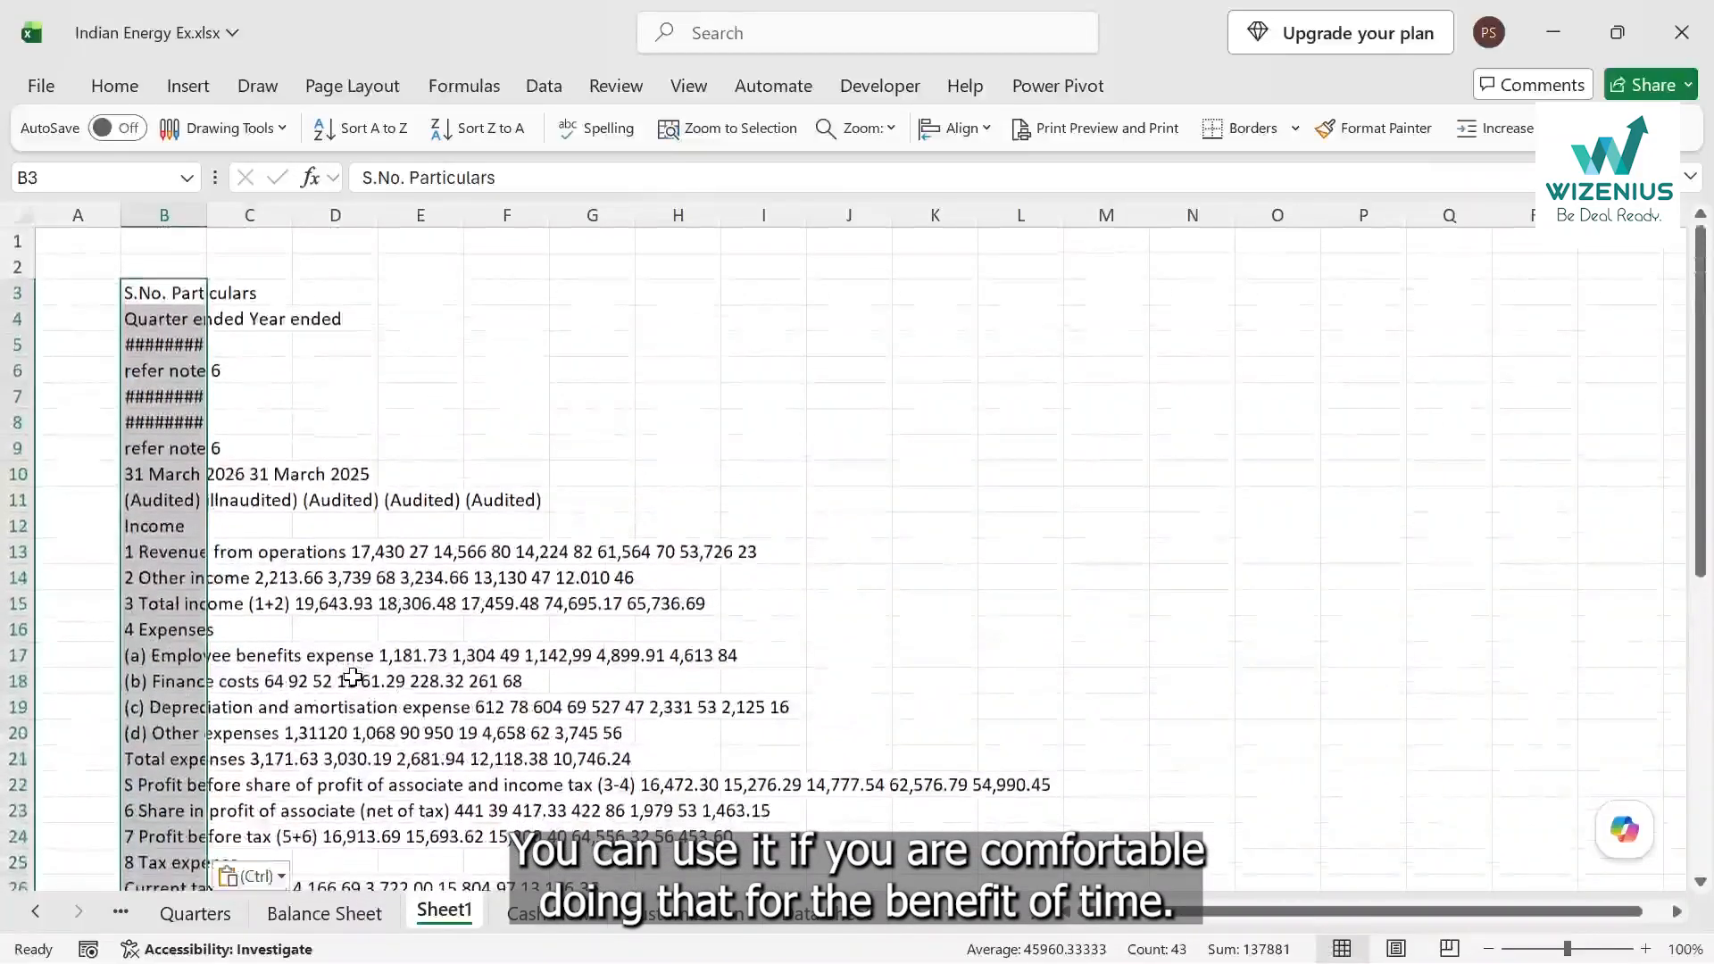
scroll(353, 677, "down", 2)
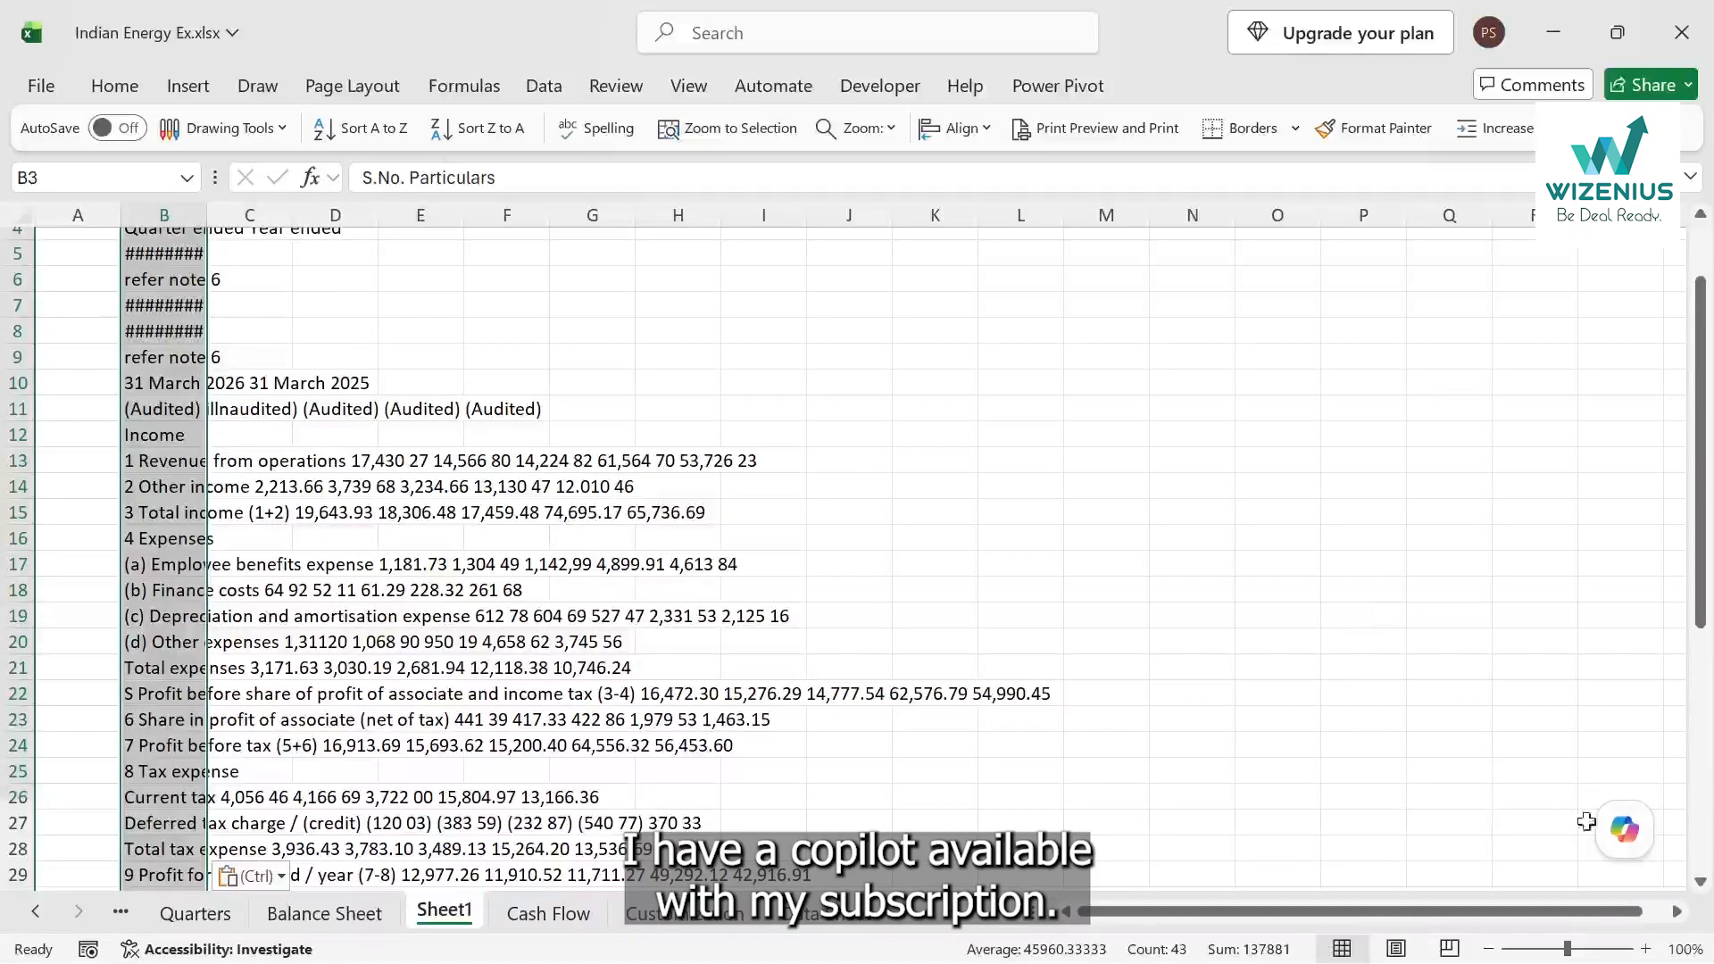
Open Copilot and write the prompt "Clean the pasted data and organise it as per the attached image" without submitting it.
left_click(1621, 832)
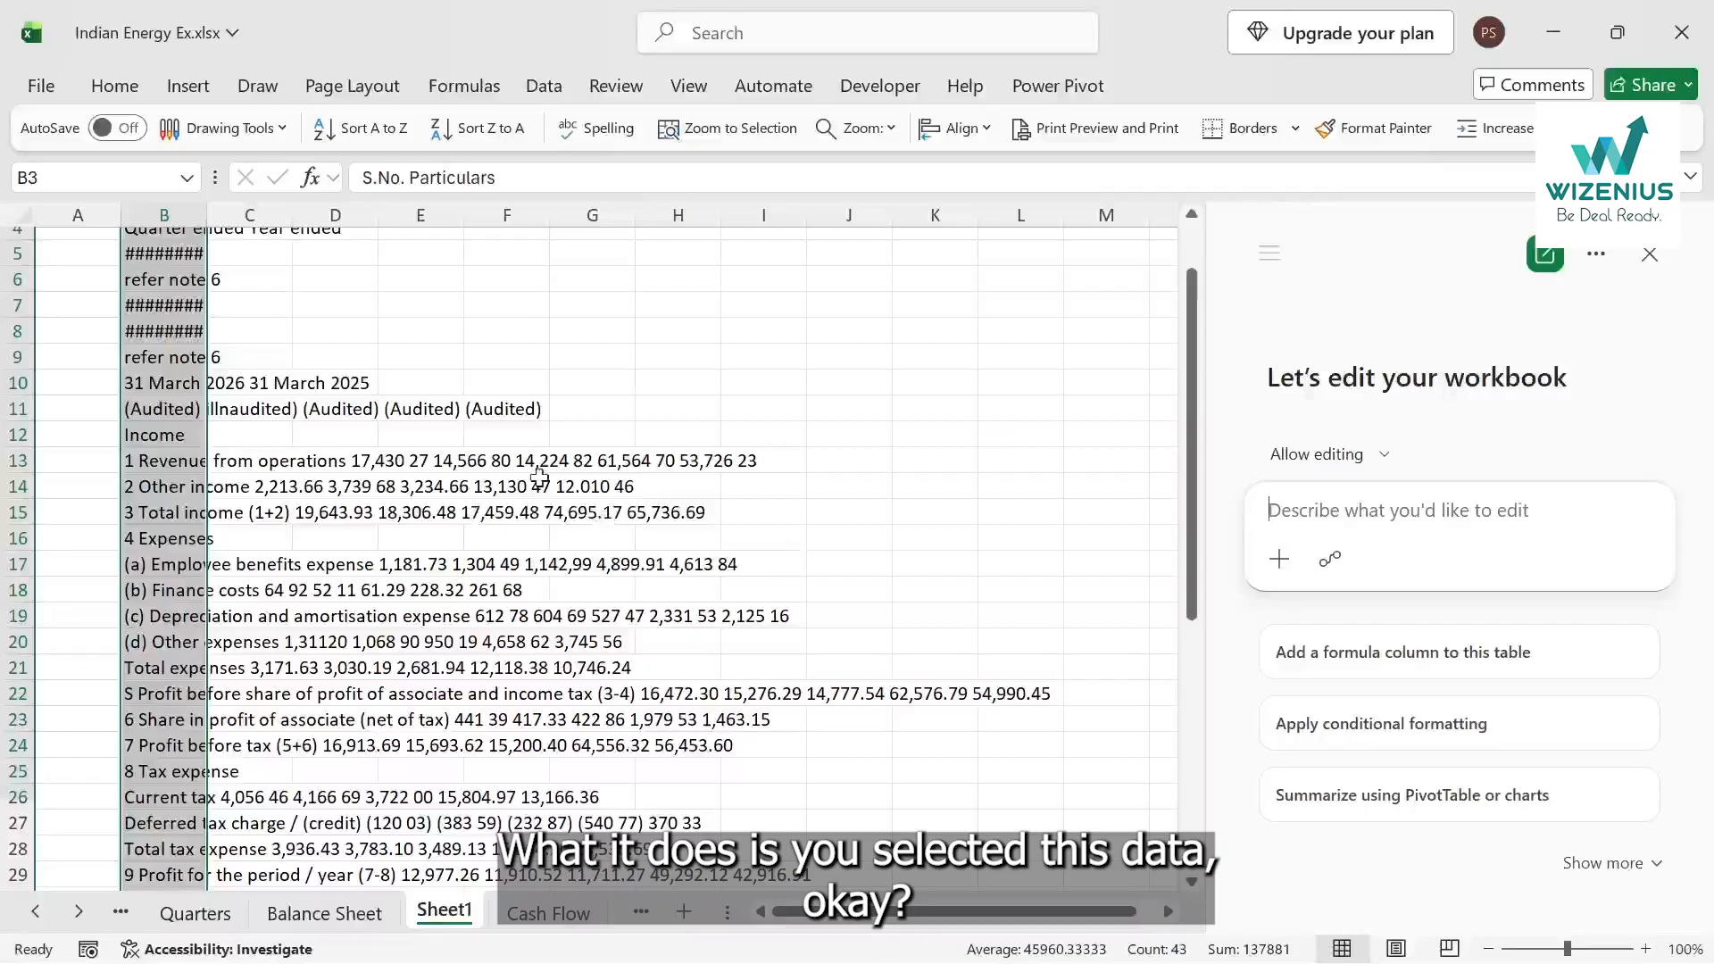
scroll(539, 478, "up", 2)
scroll(539, 478, "down", 1)
scroll(539, 478, "down", 1)
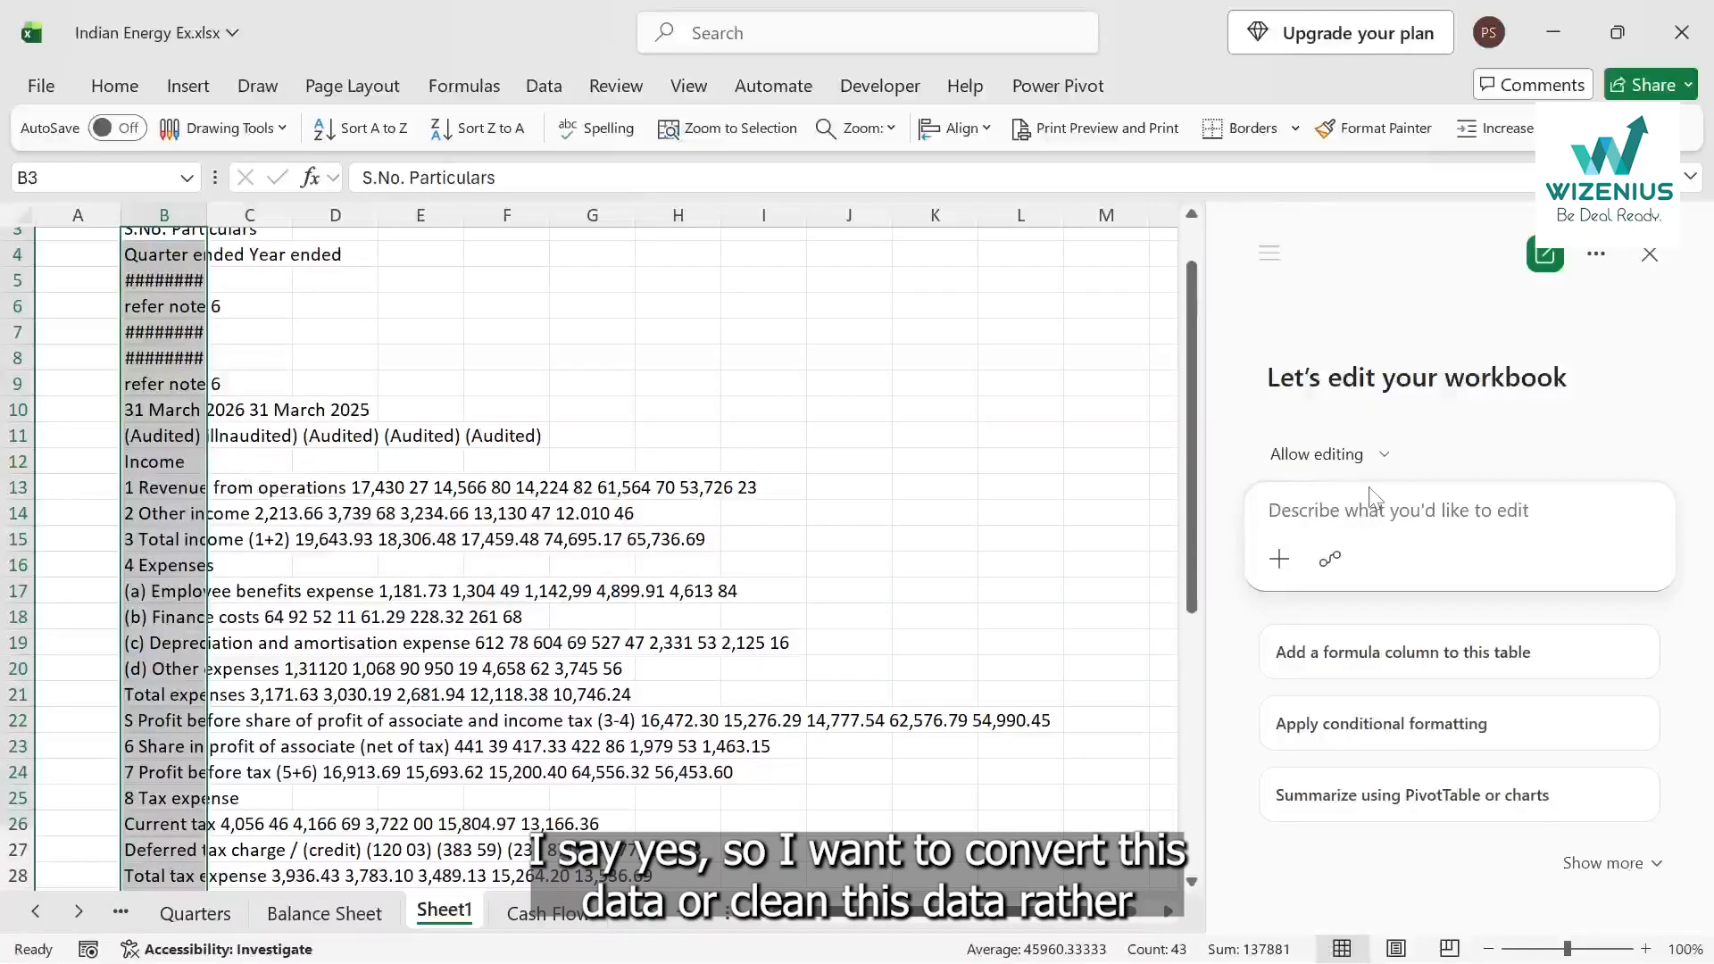
type("C")
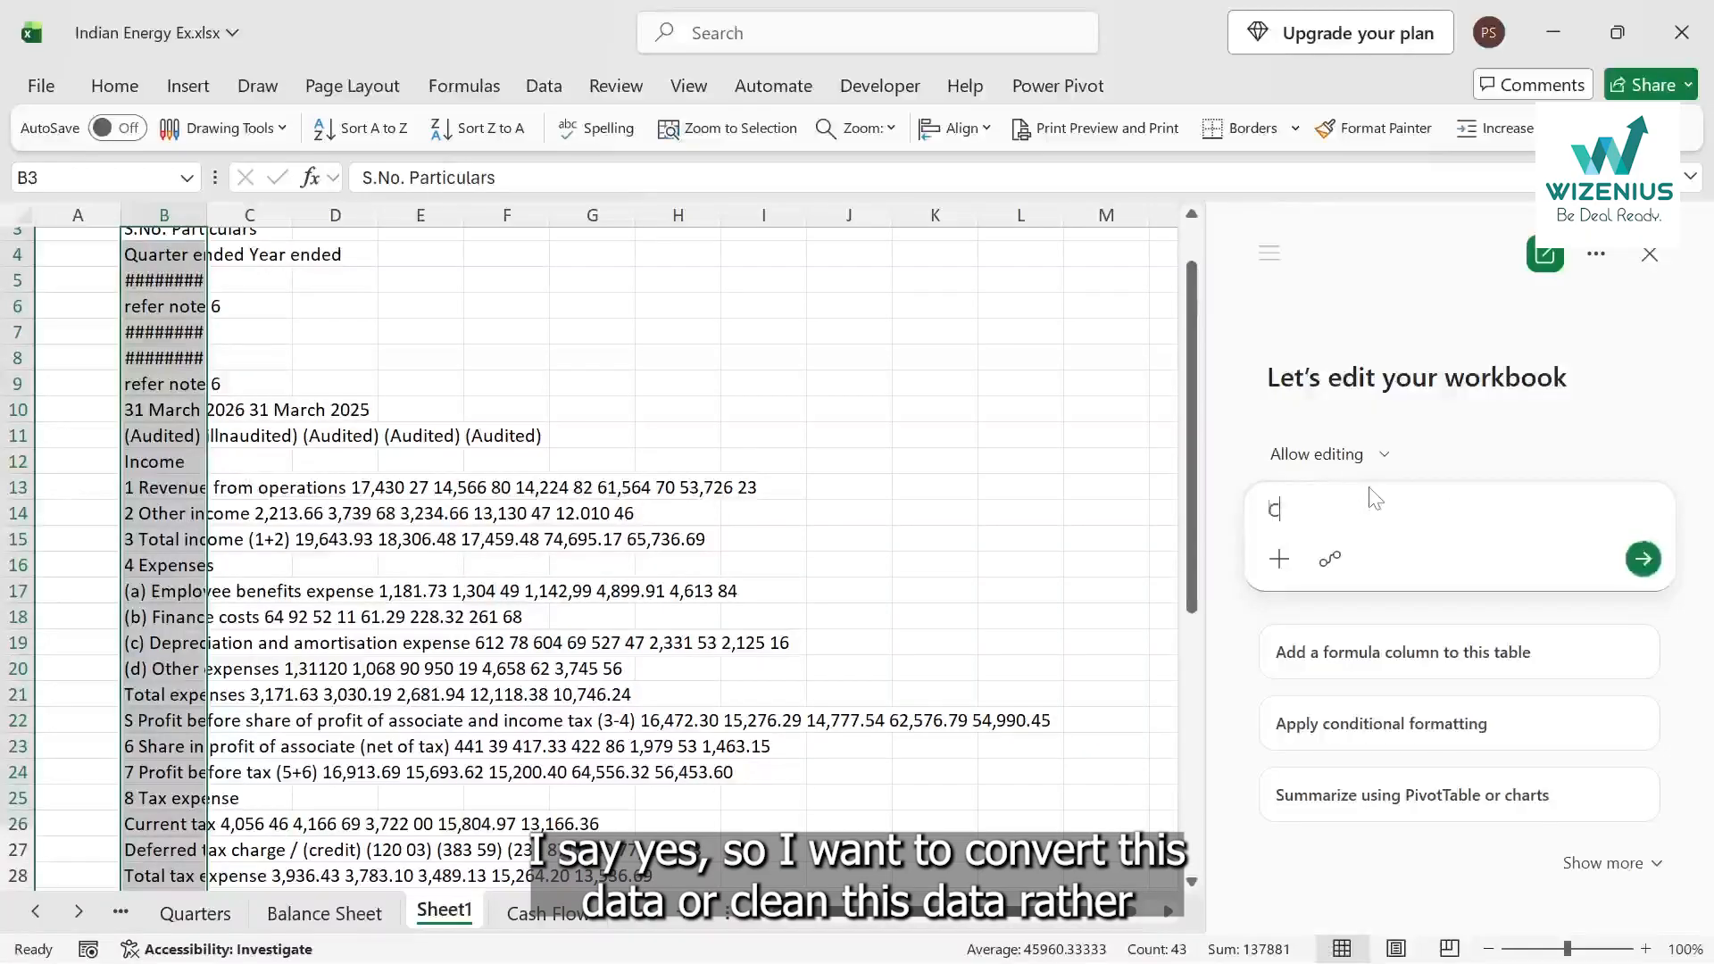
key("BackSpace")
type("Clean ")
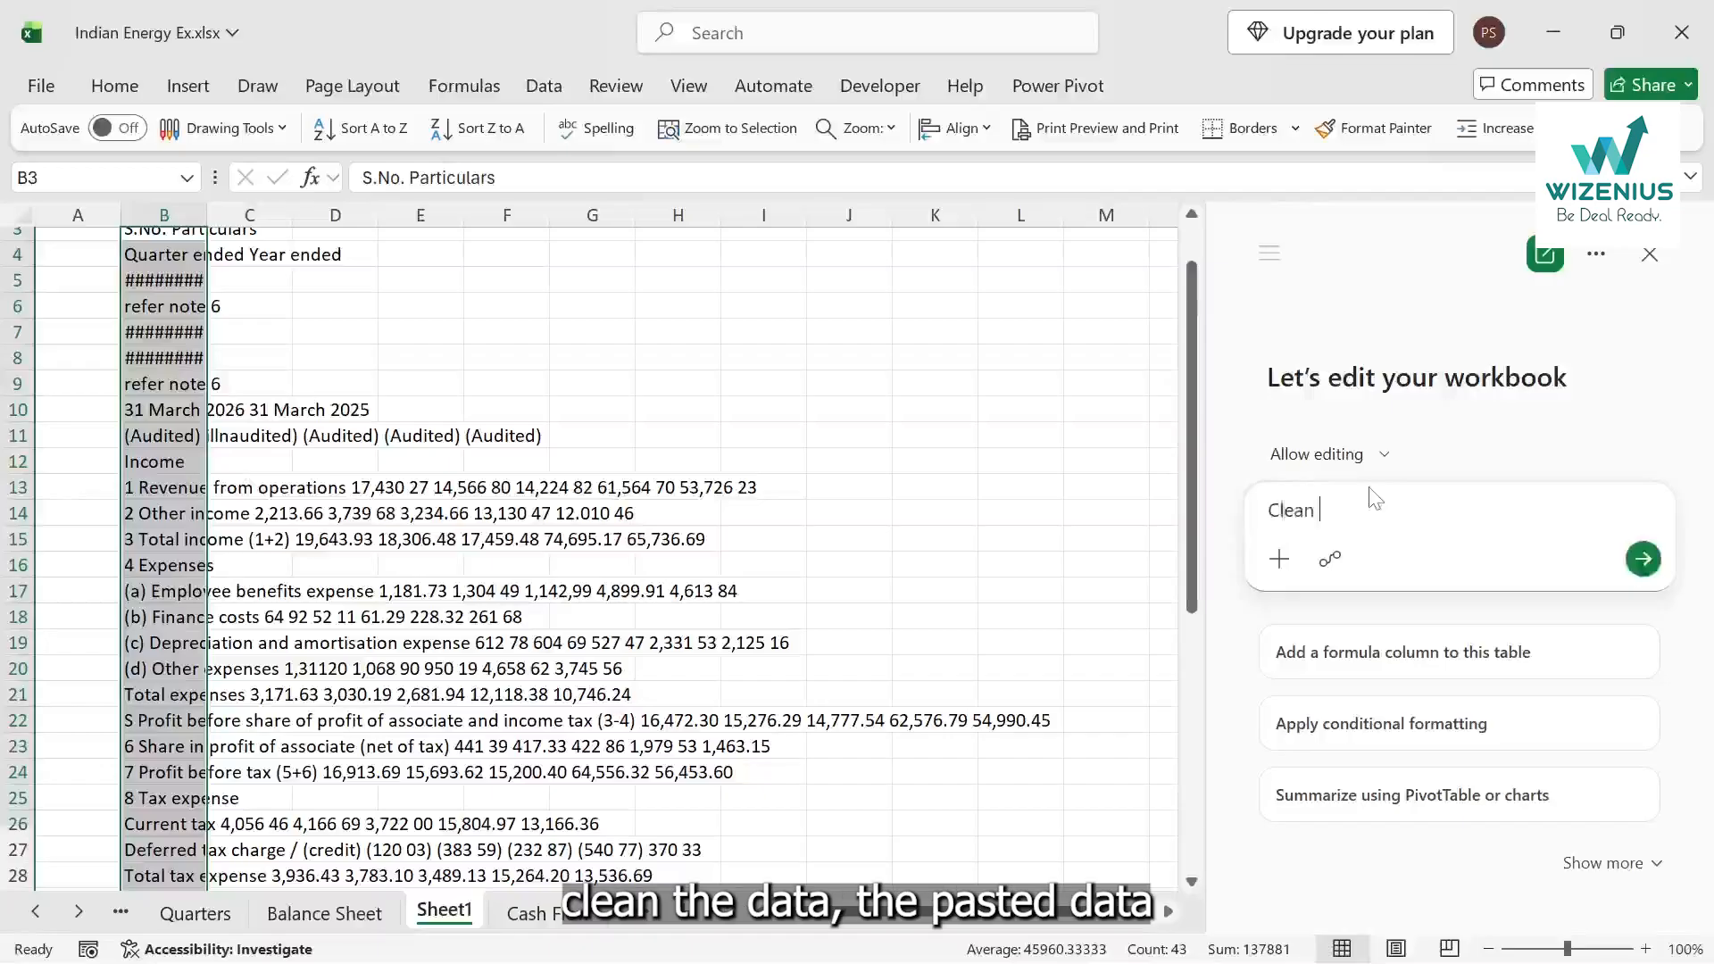
type("the pasted data a")
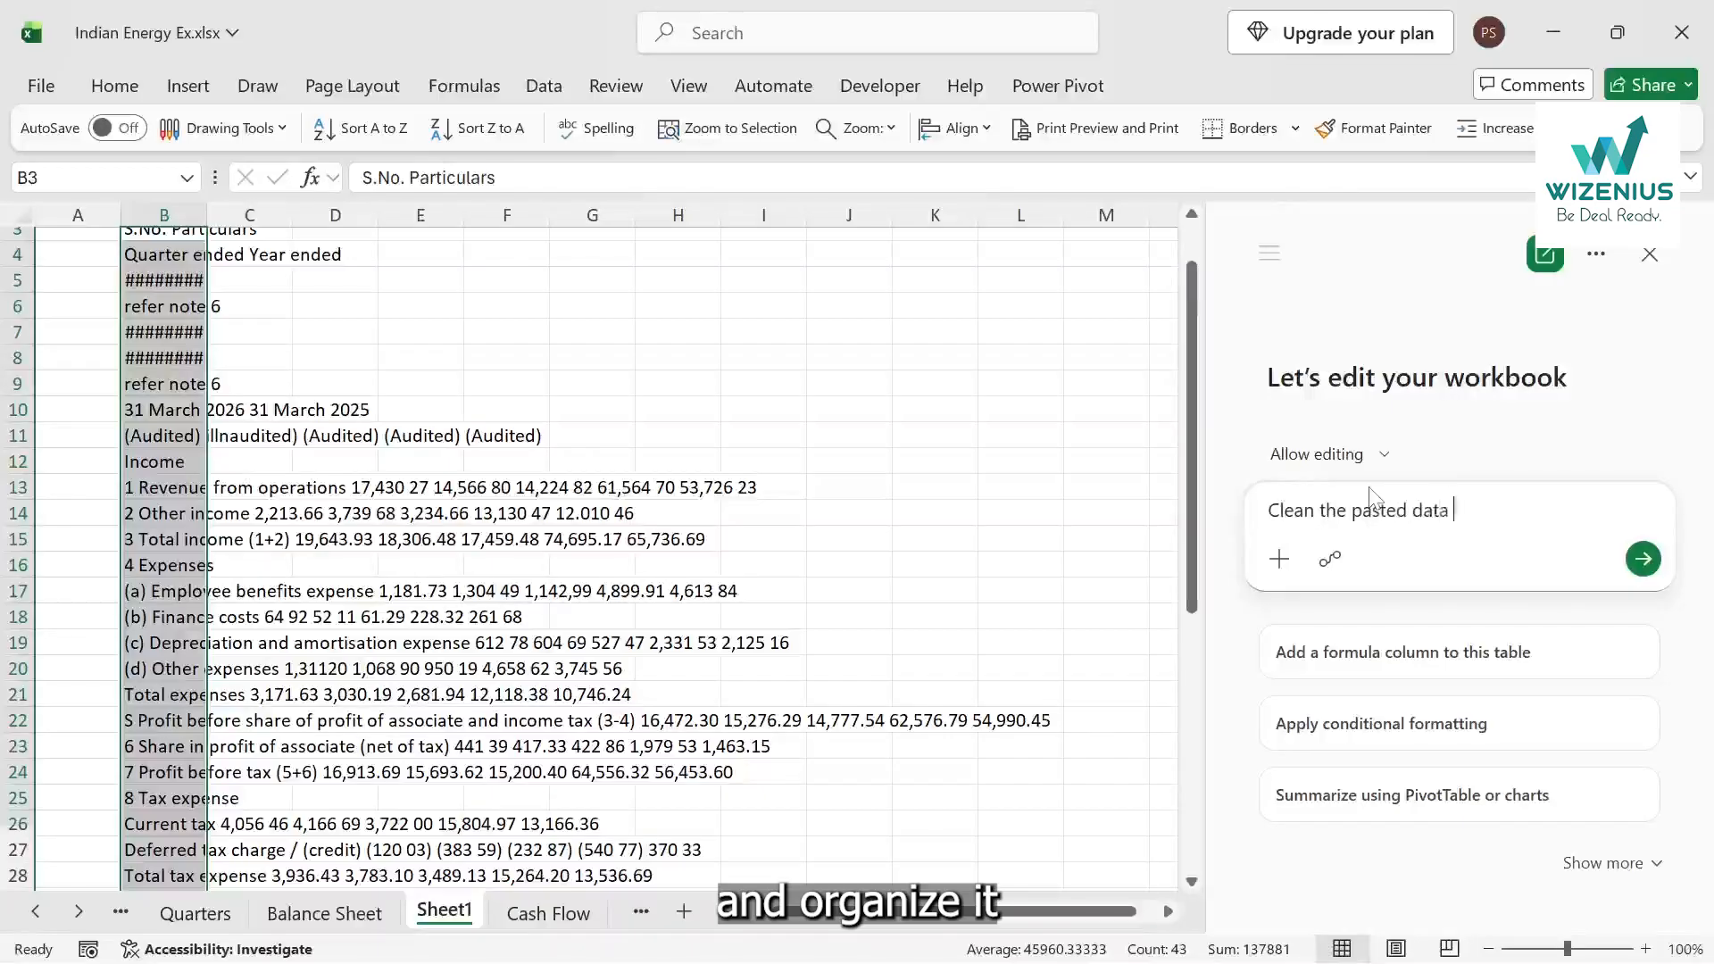
type("nd organise it as per the attache")
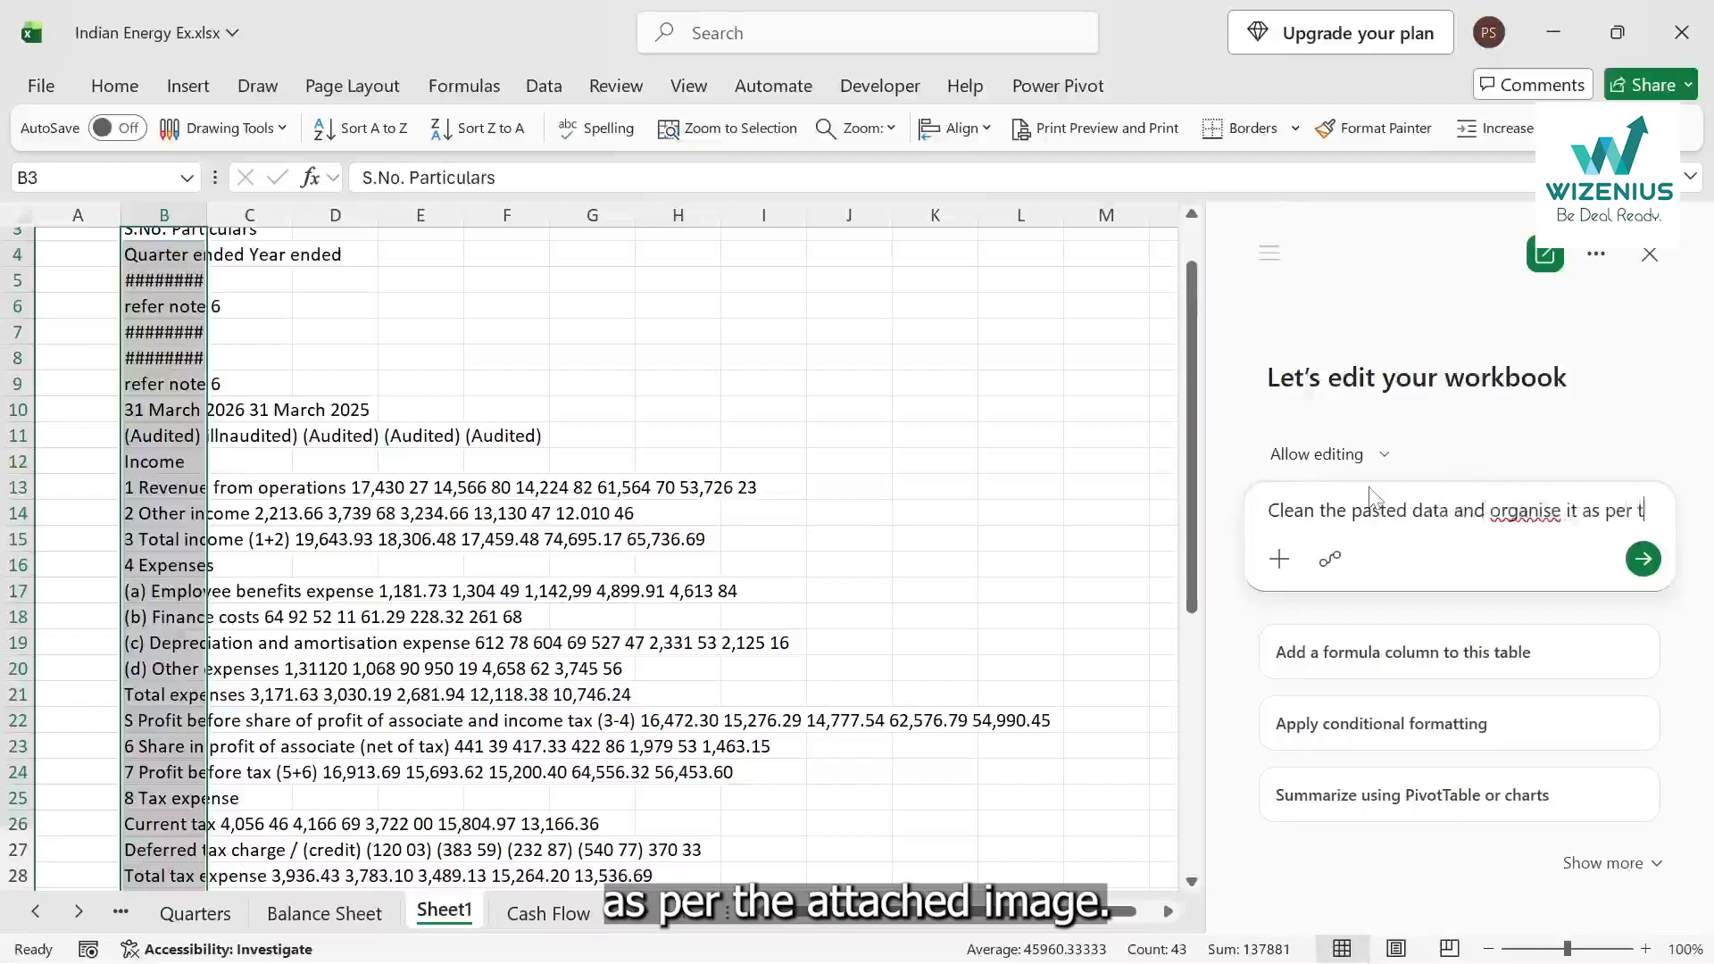
type("d image")
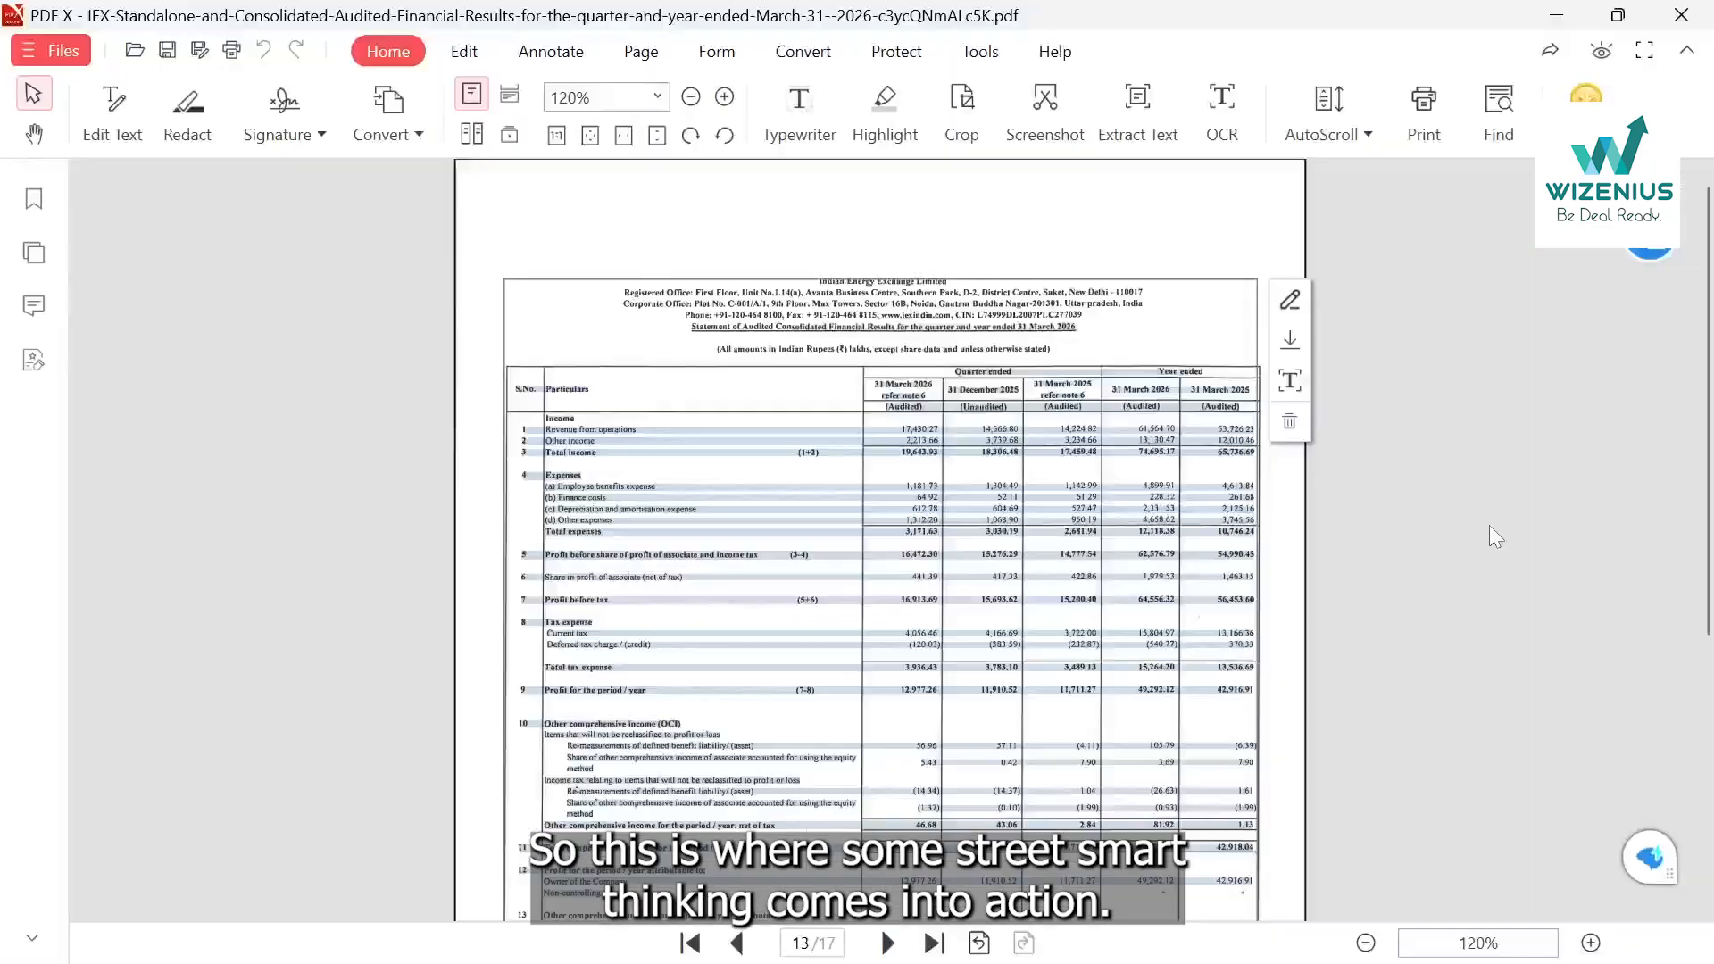
Fit the whole page in the PDF view and bring the consolidated results table on page 13 fully into view.
scroll(880, 540, "down", 2)
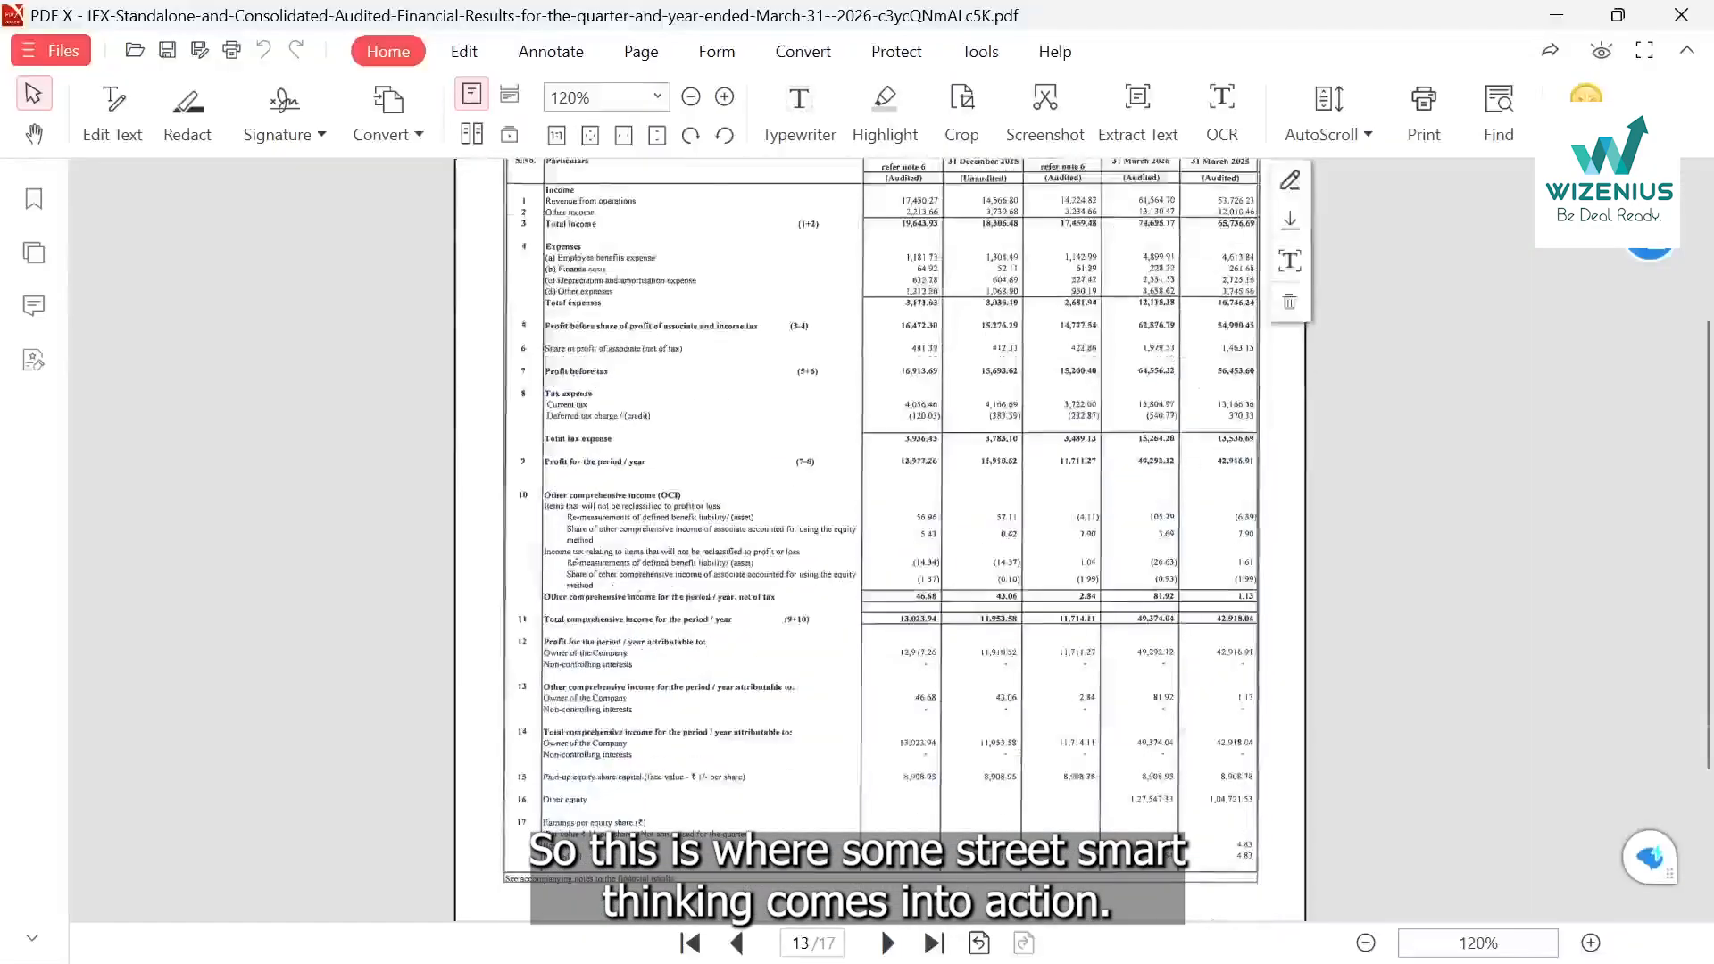
scroll(880, 540, "up", 3)
scroll(880, 540, "down", 2)
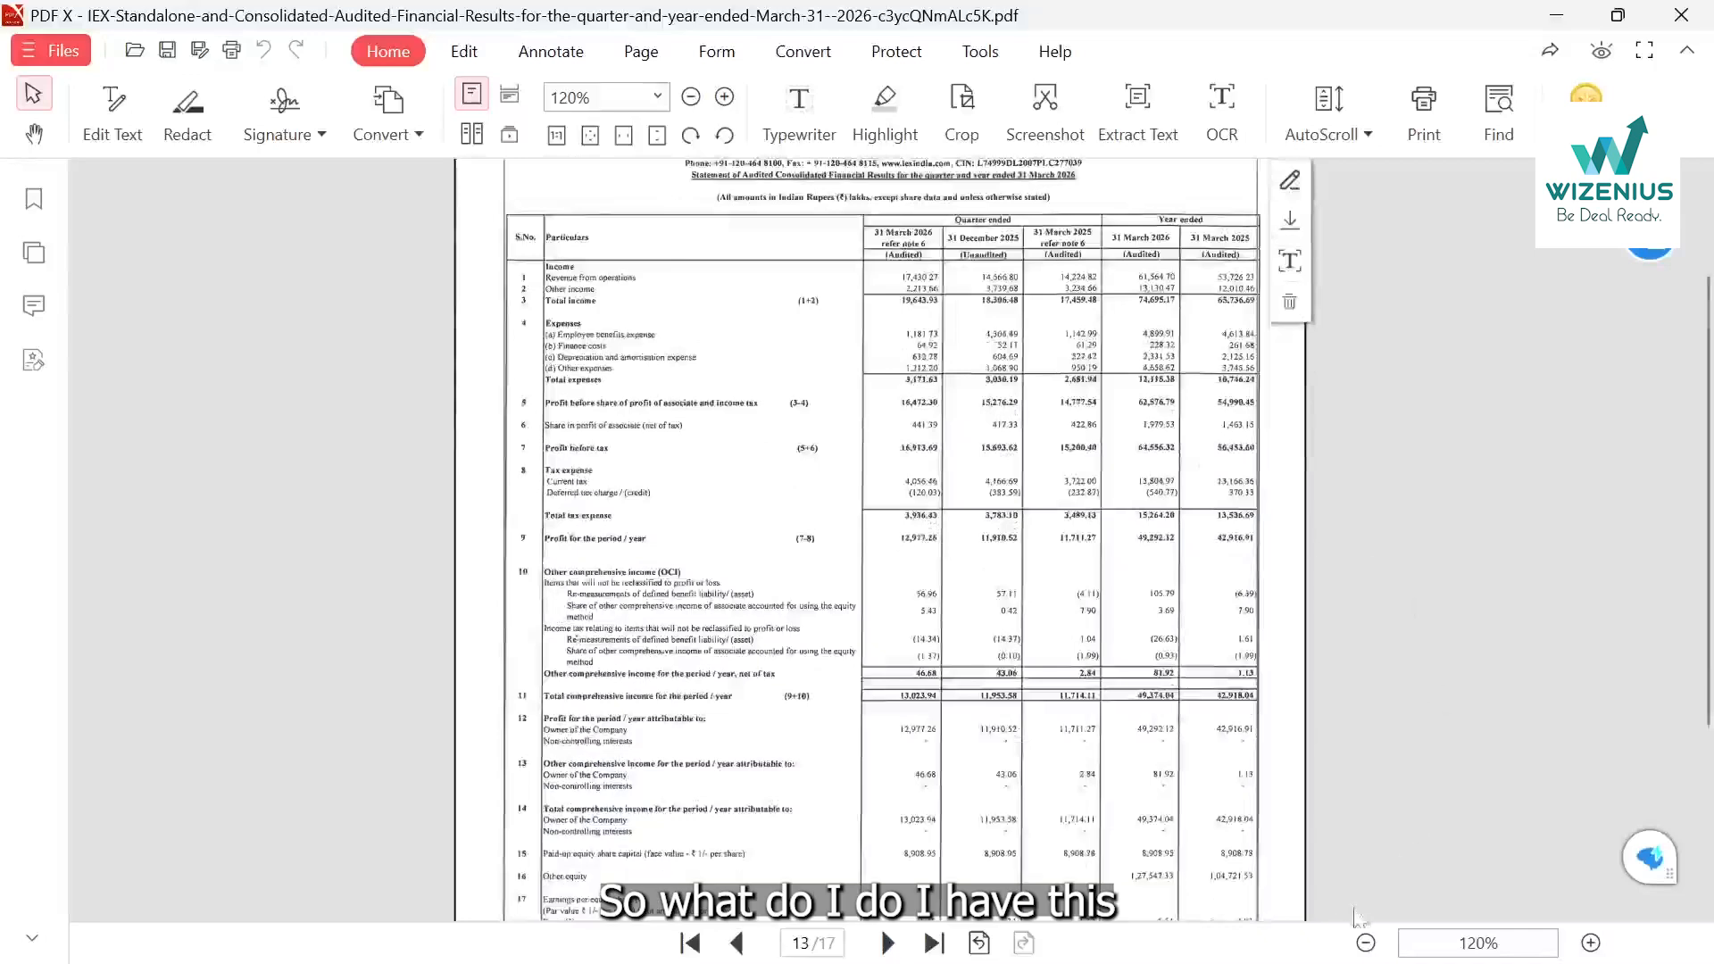
left_click(1365, 944)
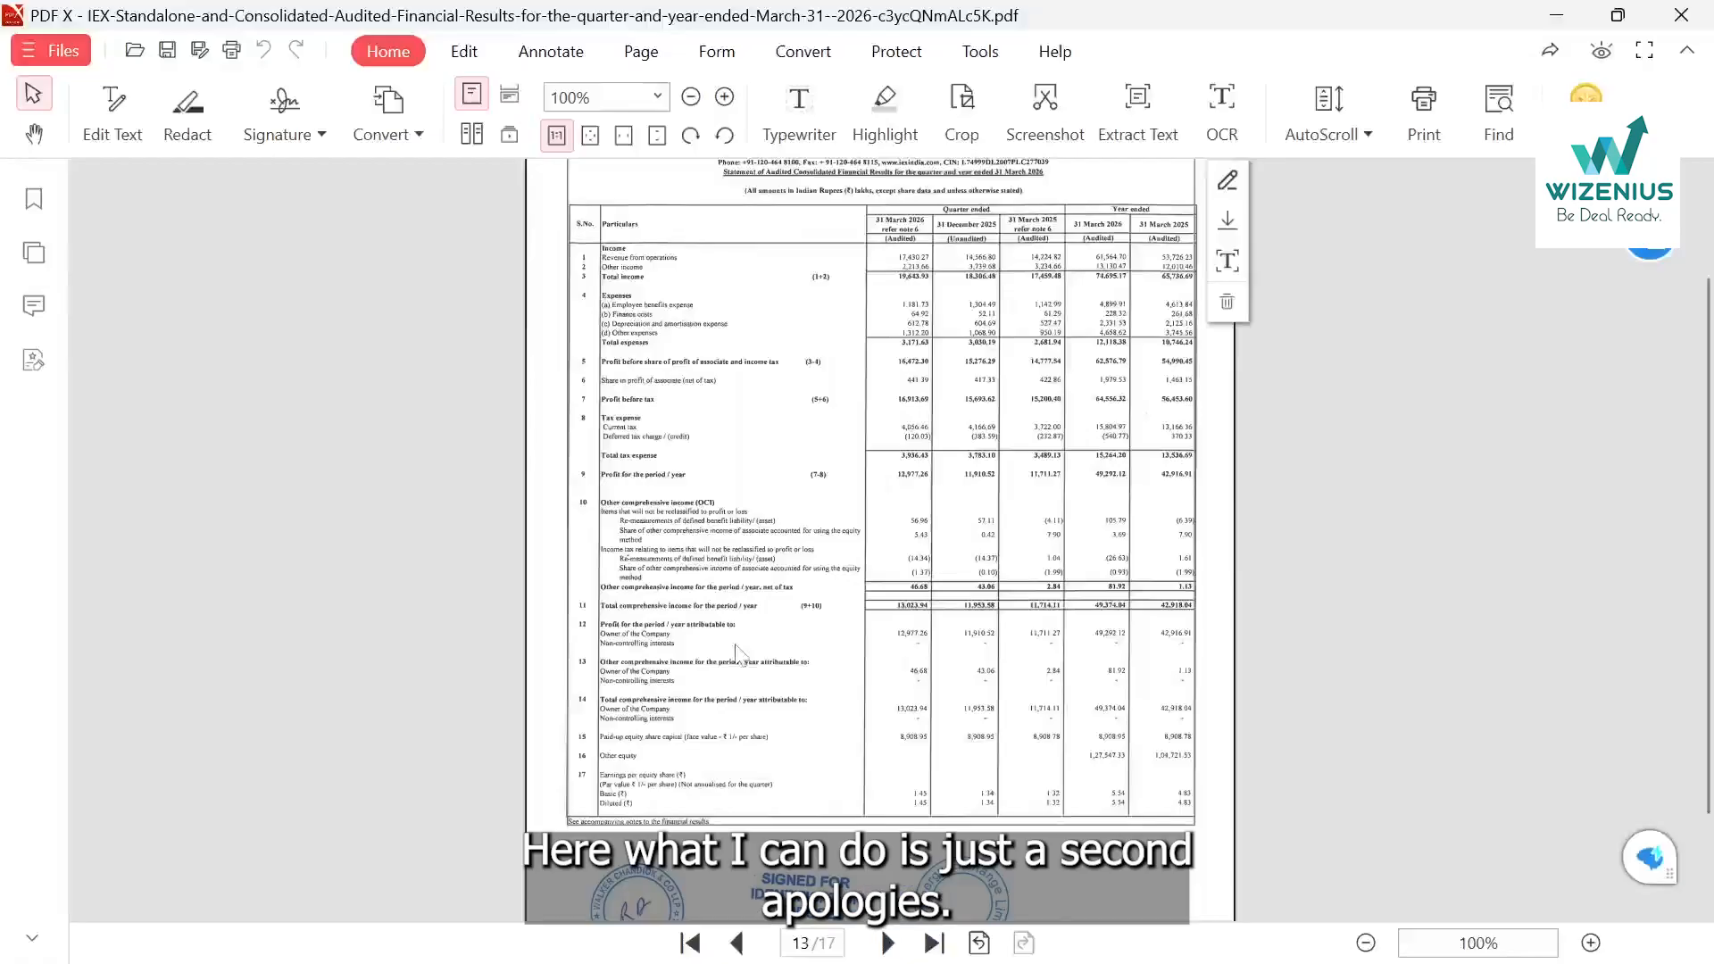
scroll(735, 656, "up", 5)
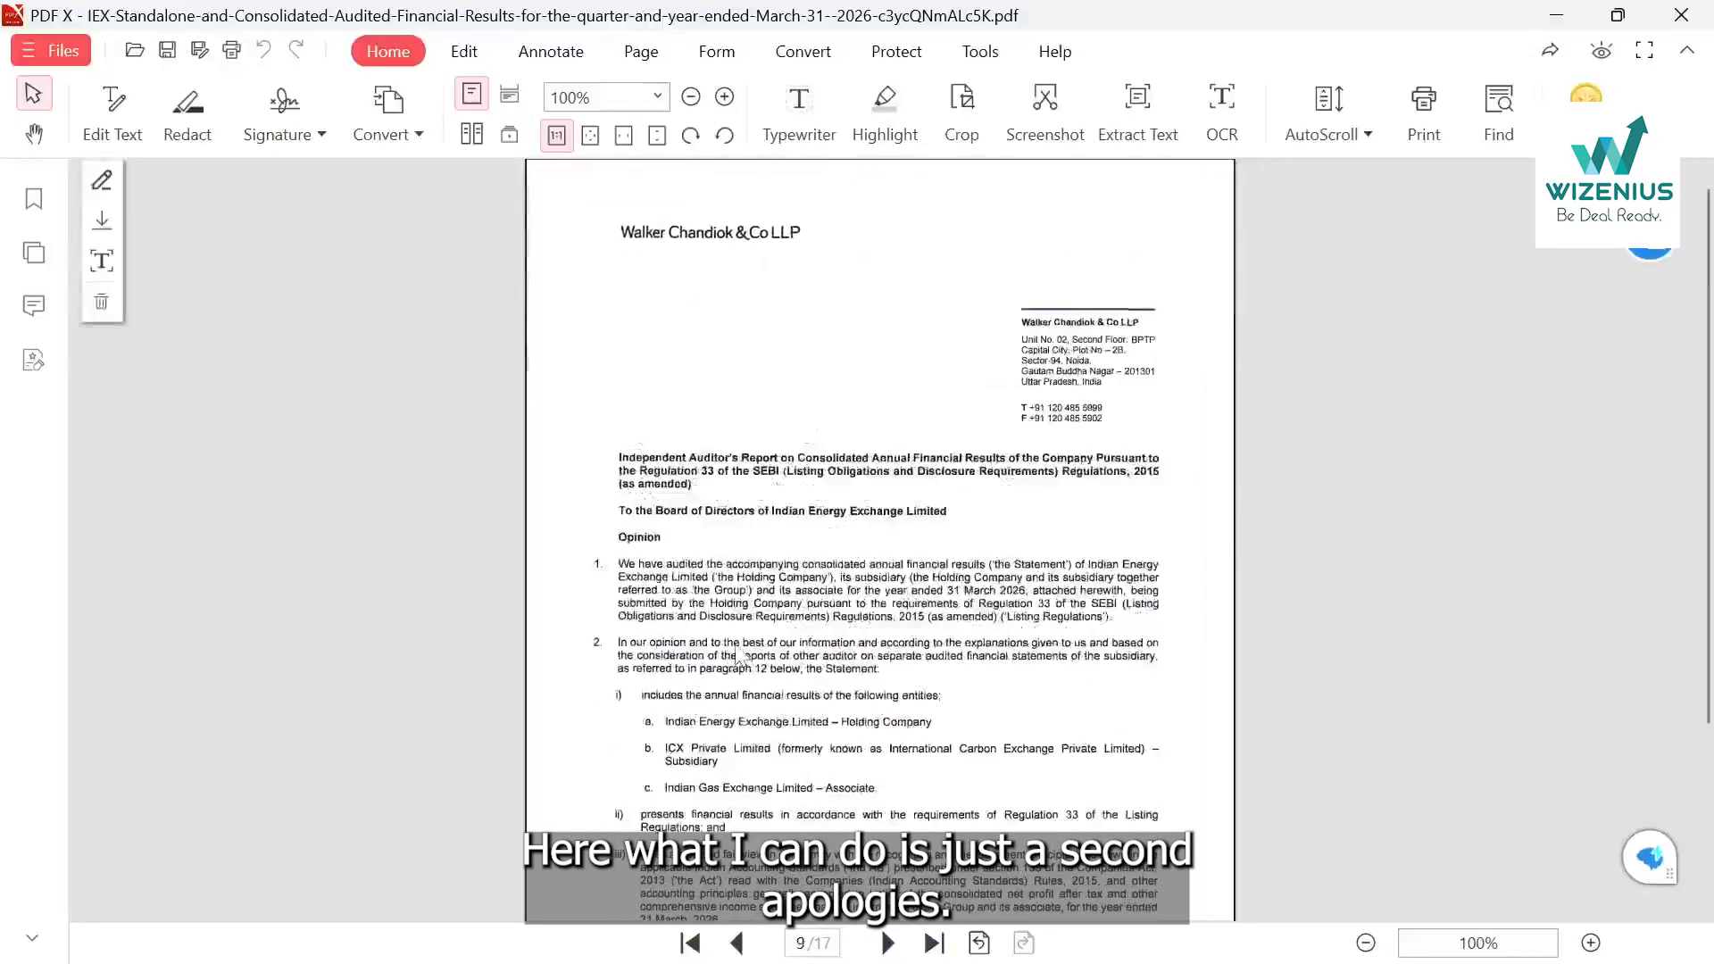
scroll(737, 659, "down", 1)
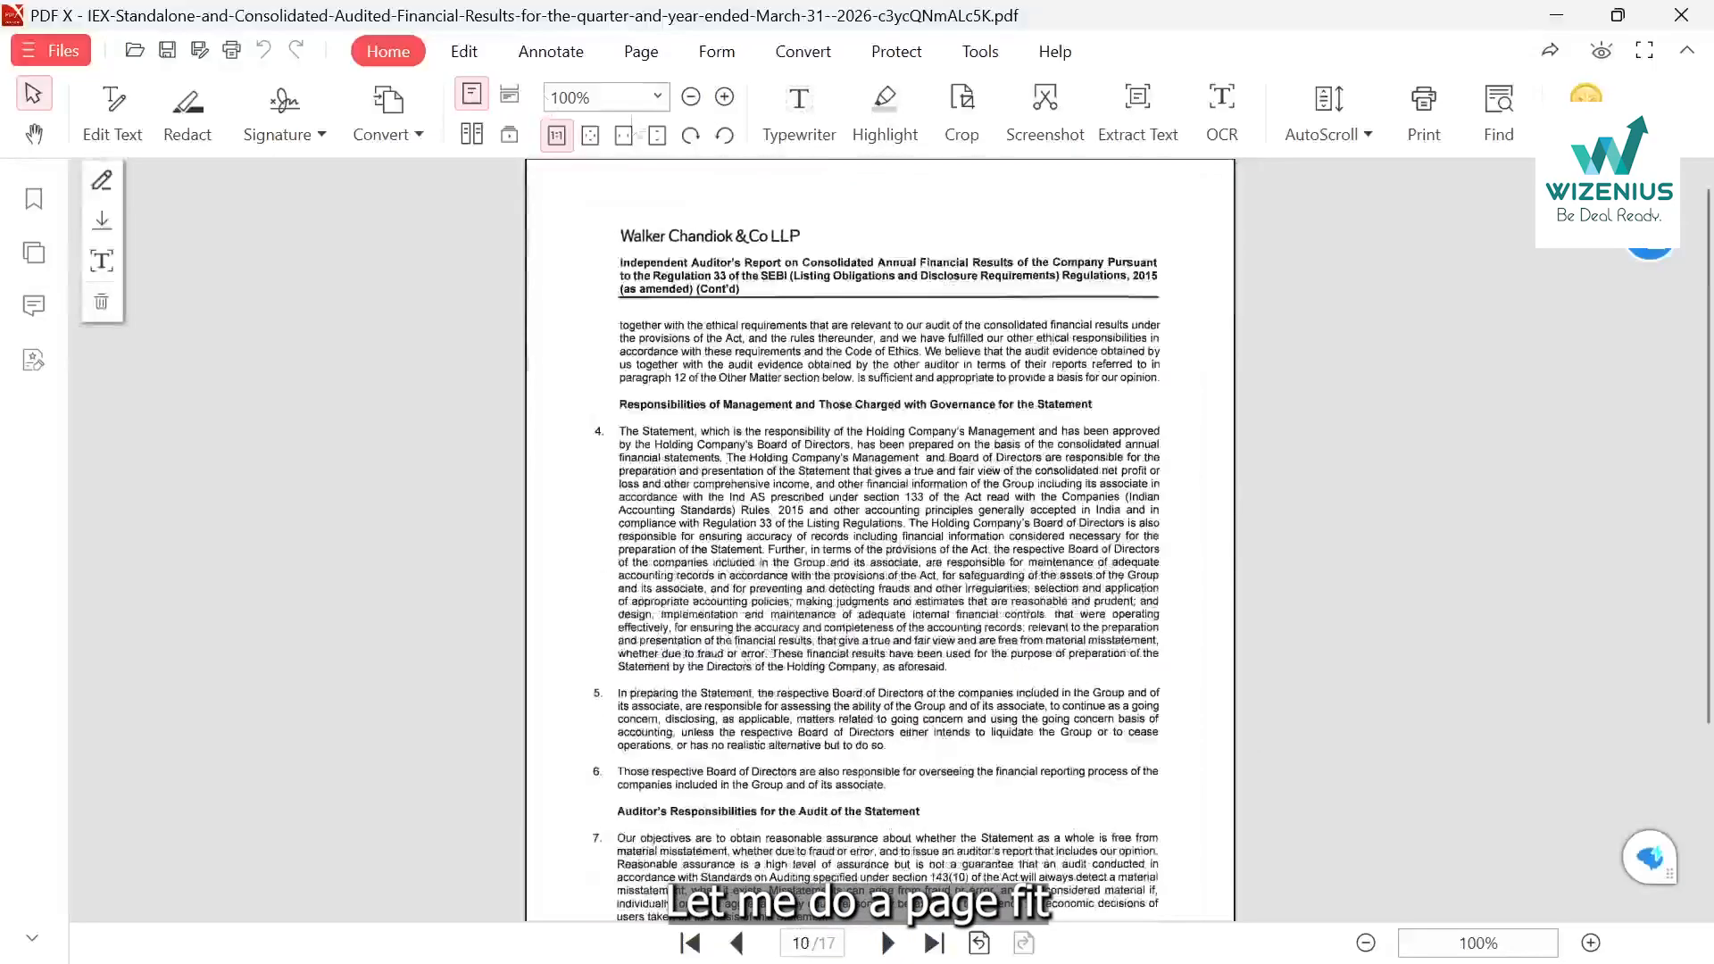
left_click(590, 135)
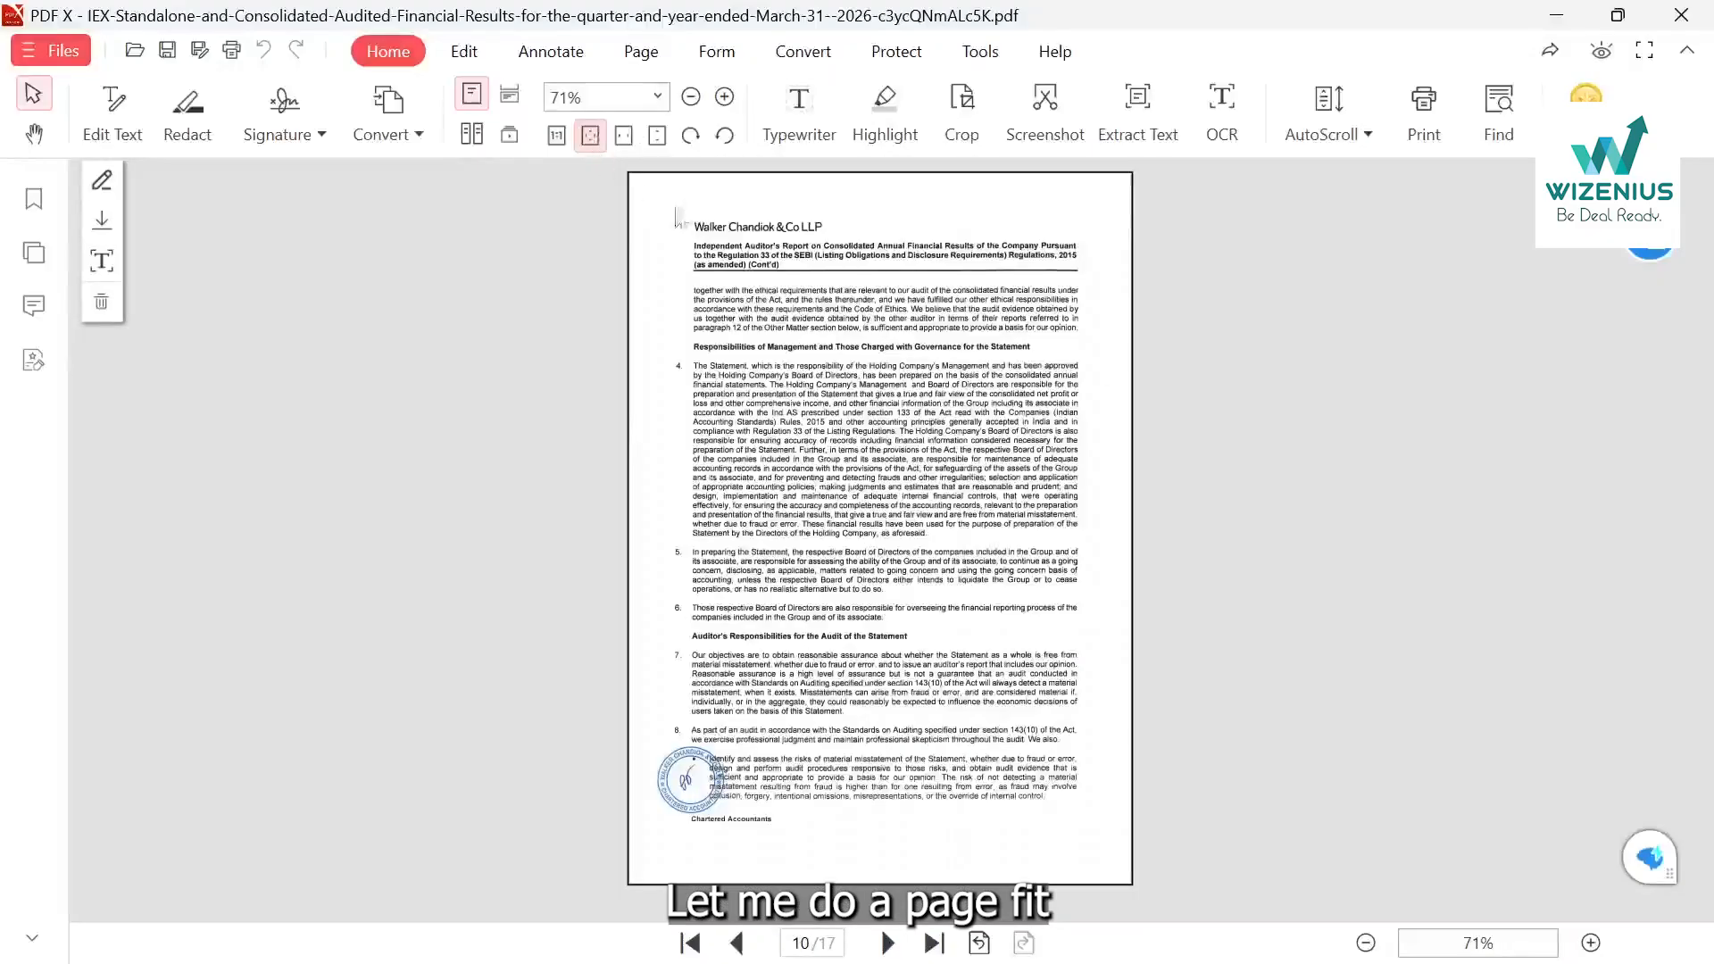
scroll(914, 284, "down", 3)
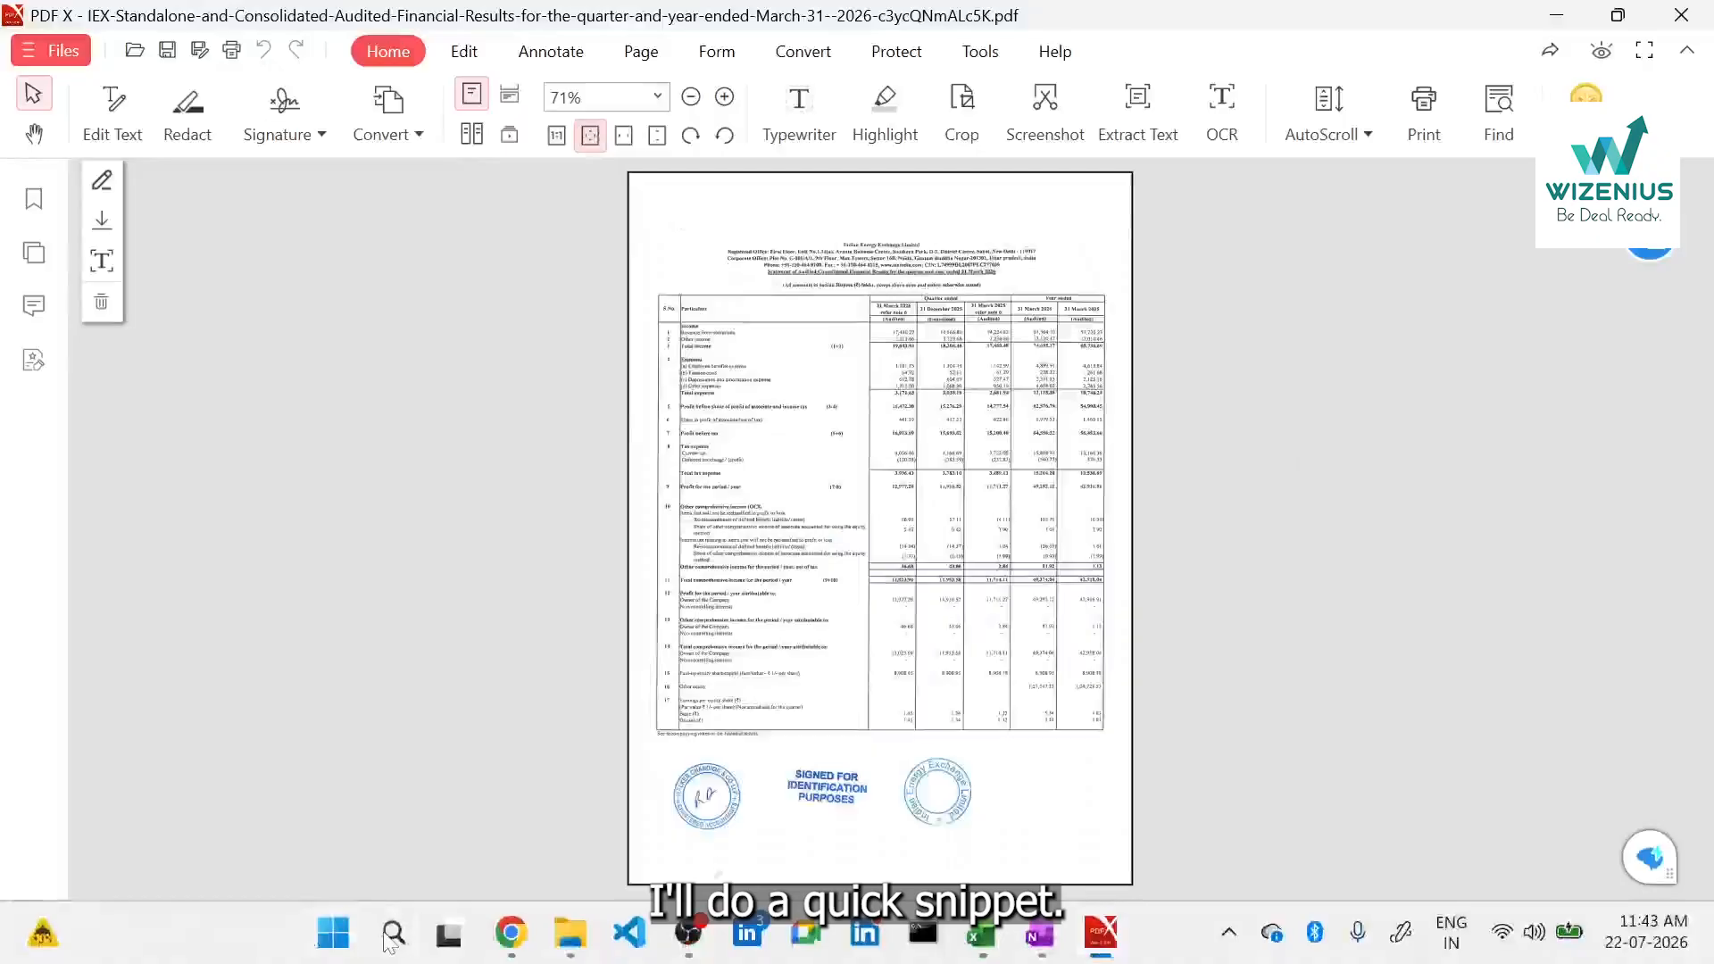
Open Snipping Tool and capture a new screenshot of page 13's consolidated results table, including its company heading.
left_click(391, 935)
type("sni")
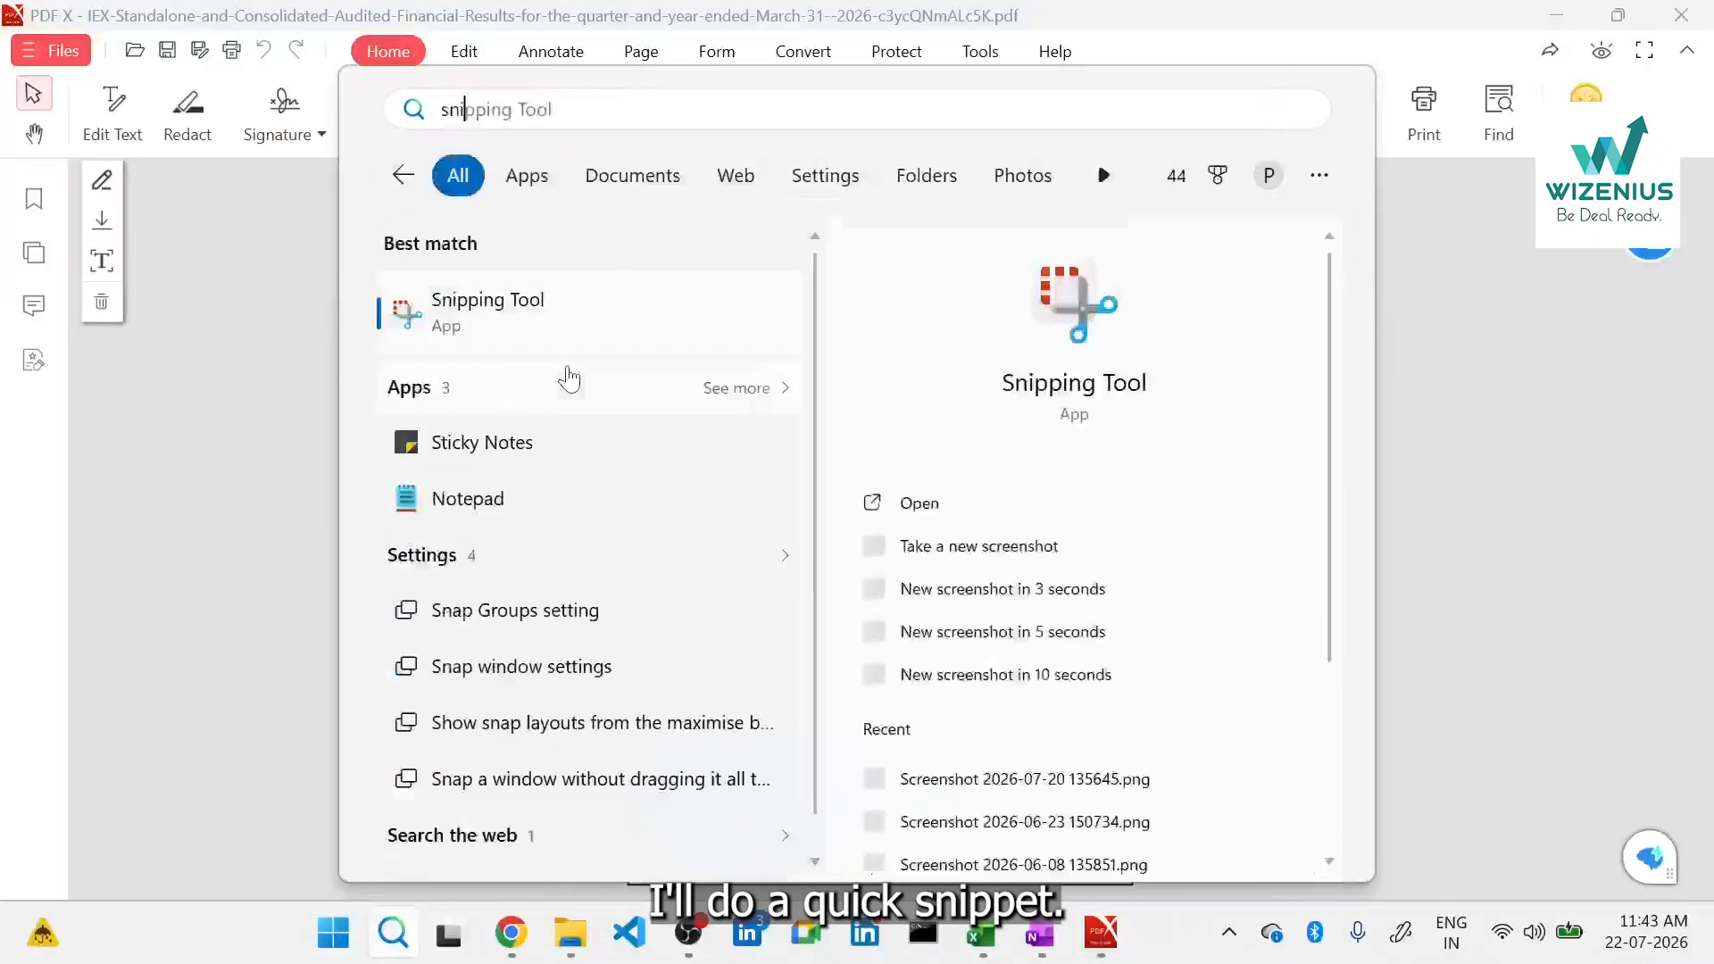
left_click(920, 503)
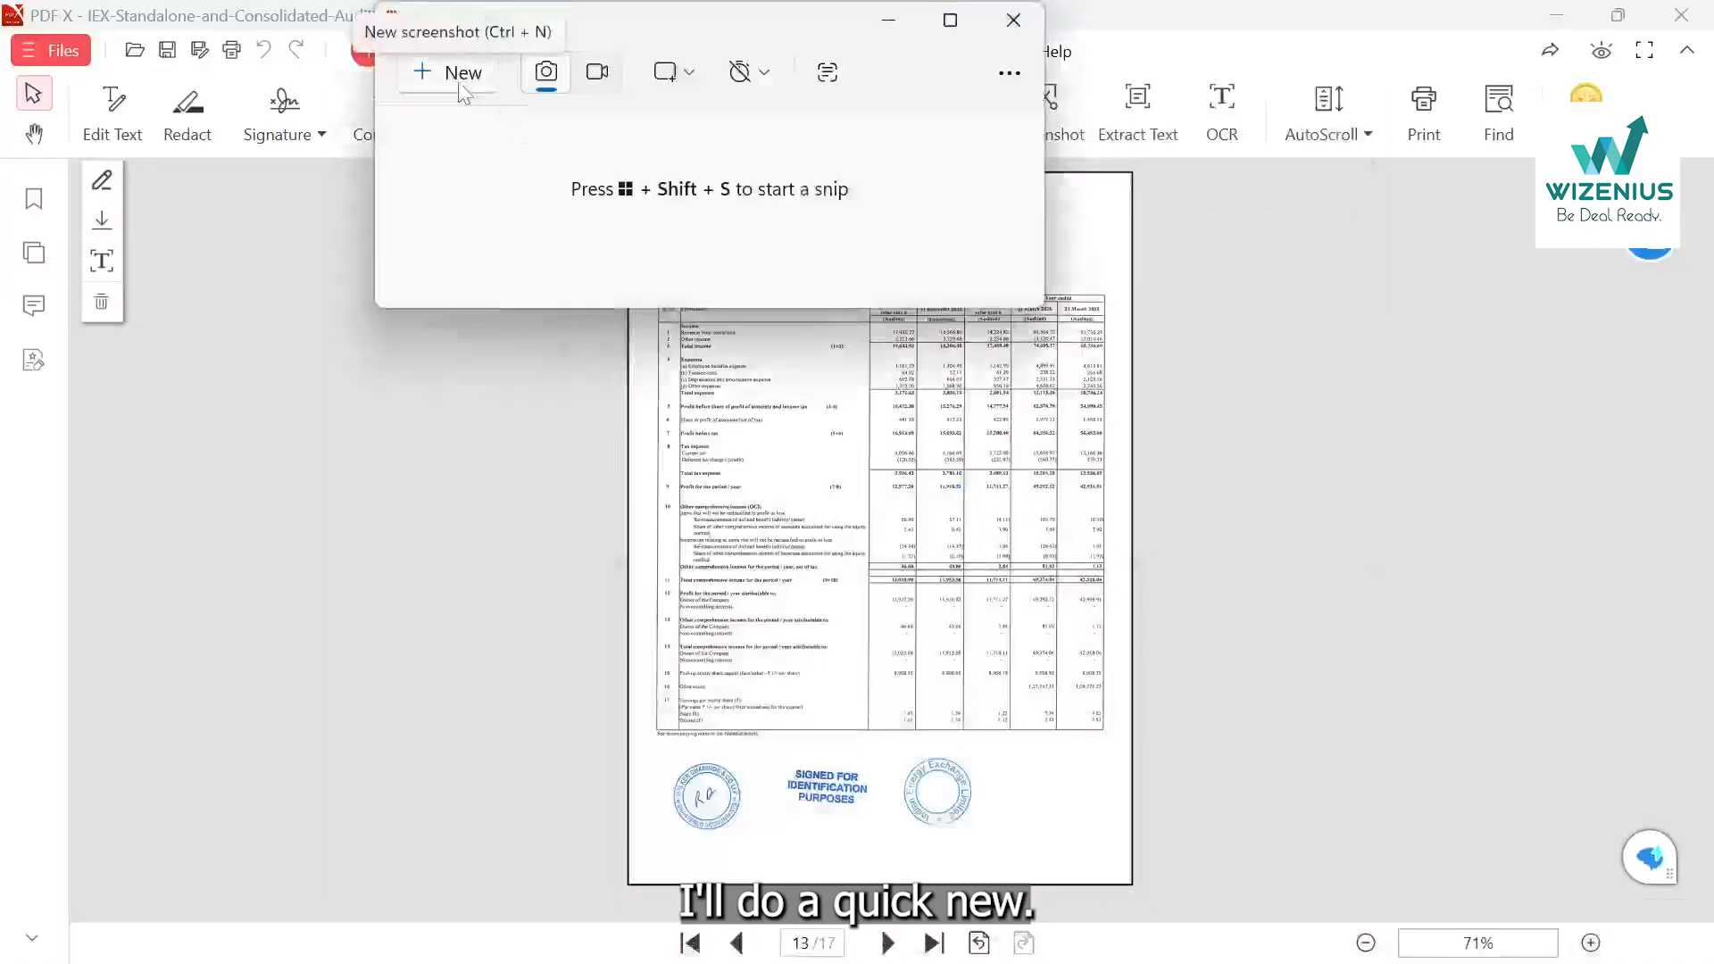
left_click(461, 93)
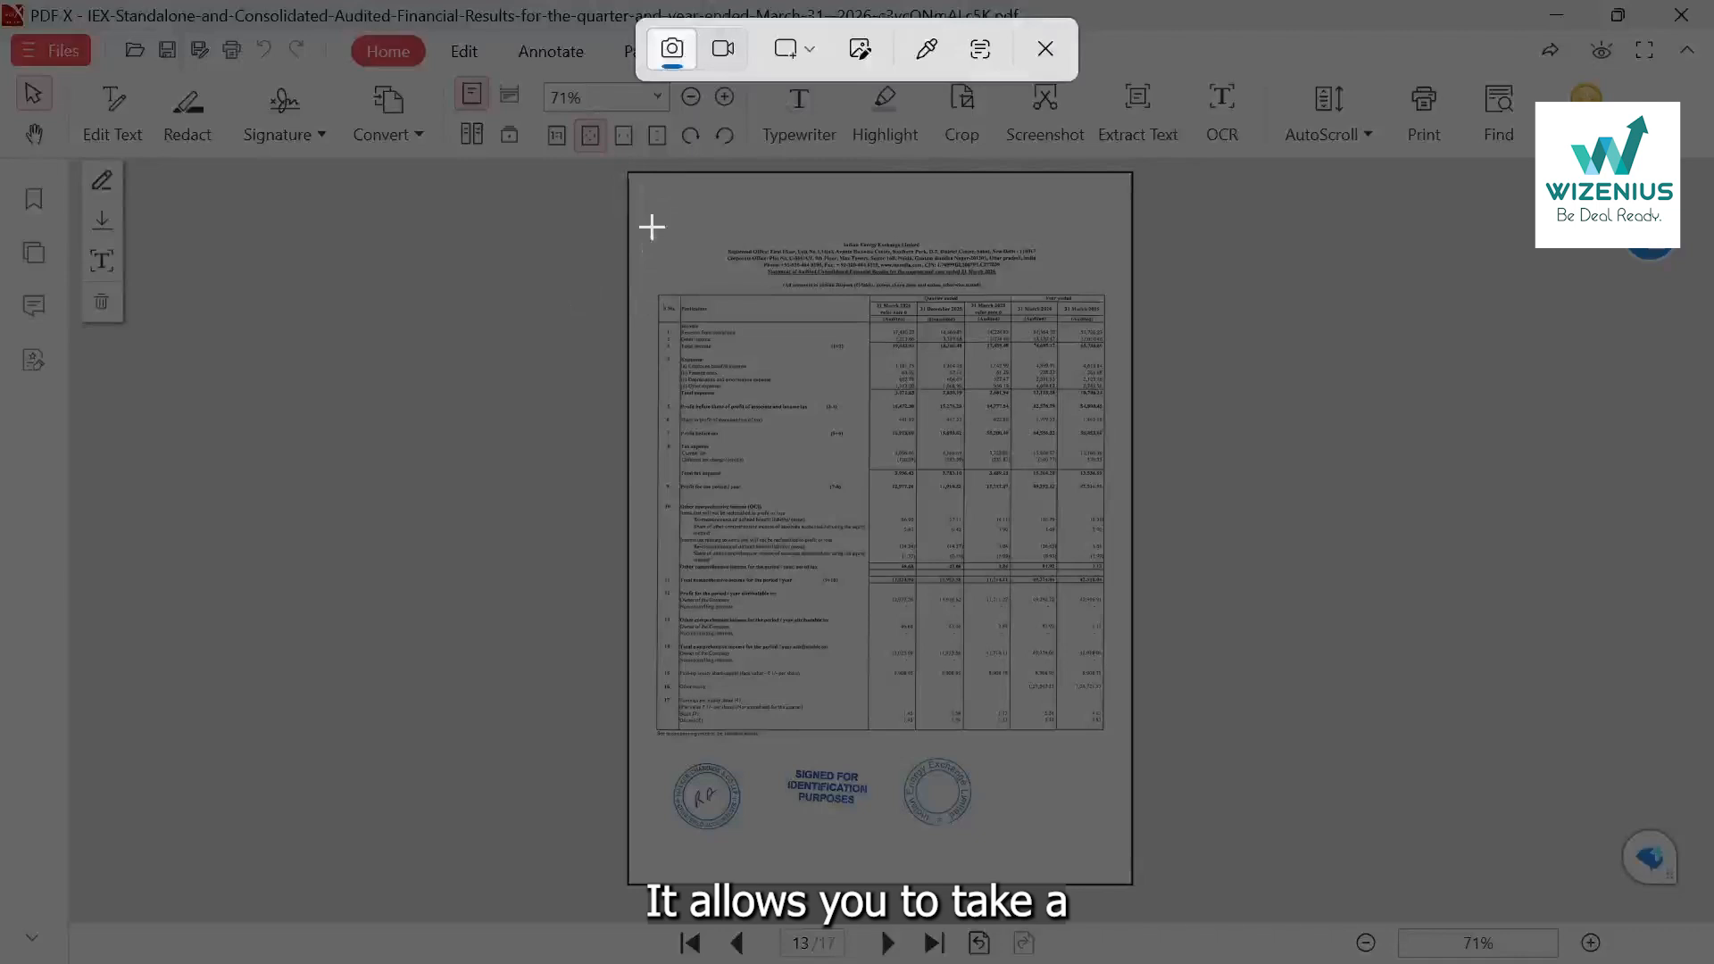
left_click_drag(639, 221, 1111, 741)
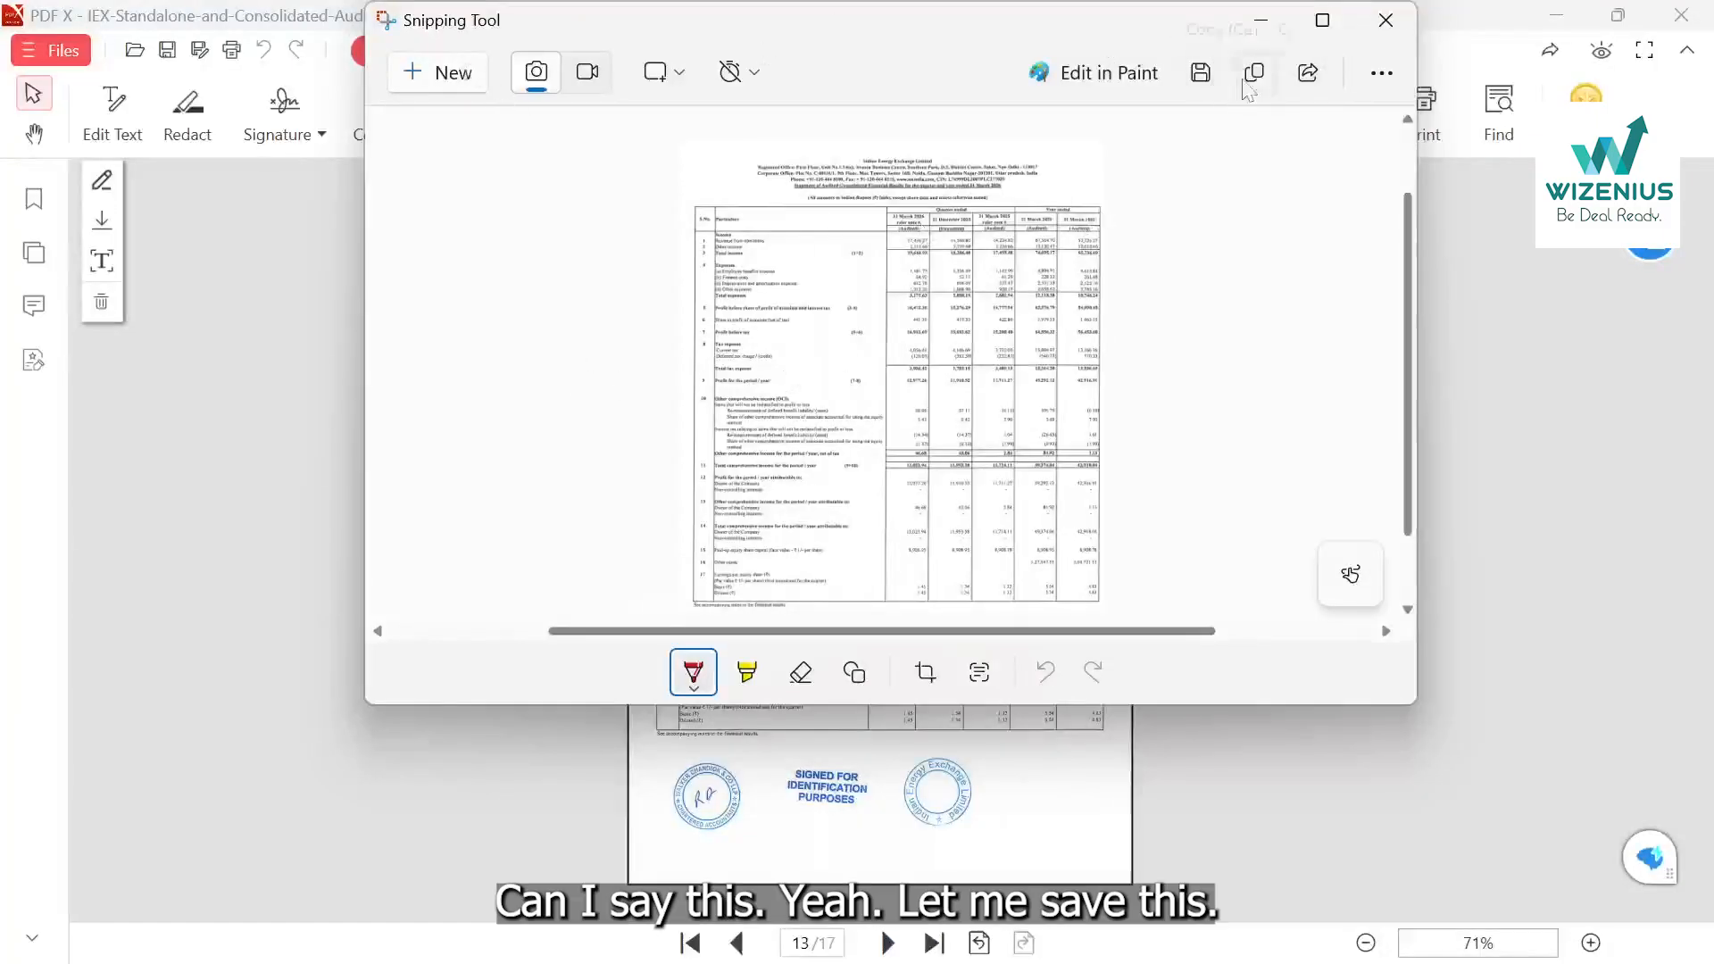
Save the captured table image in the Downloads folder and close Snipping Tool.
left_click(1216, 75)
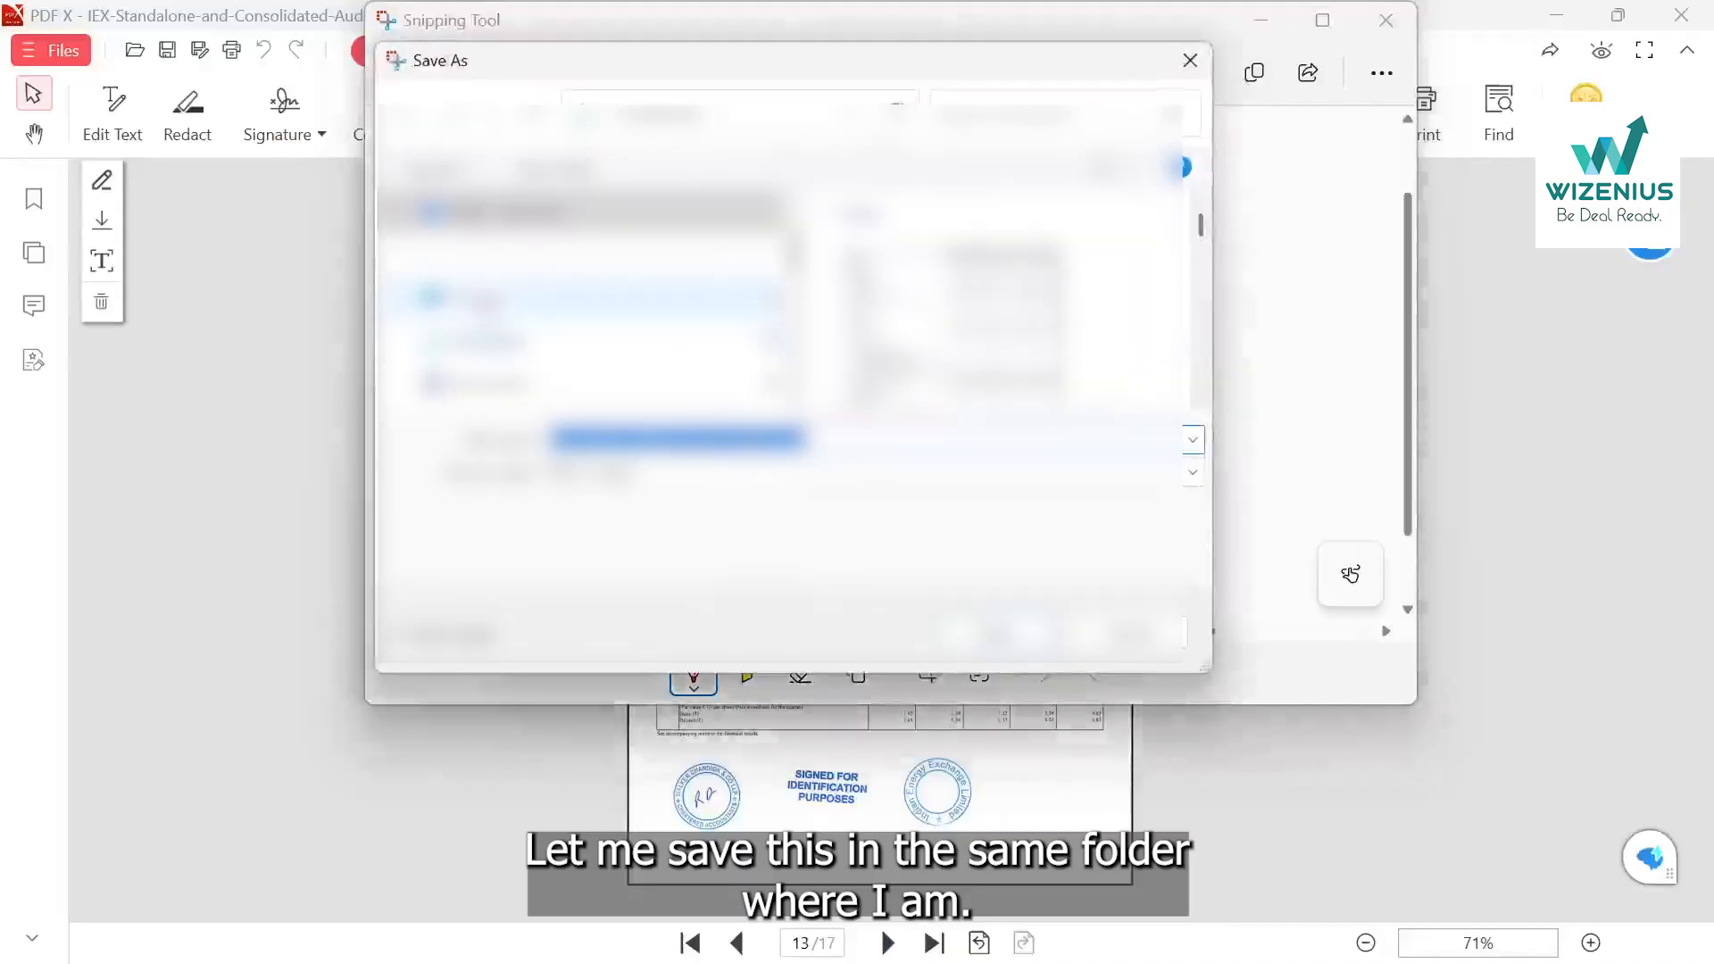
left_click(490, 309)
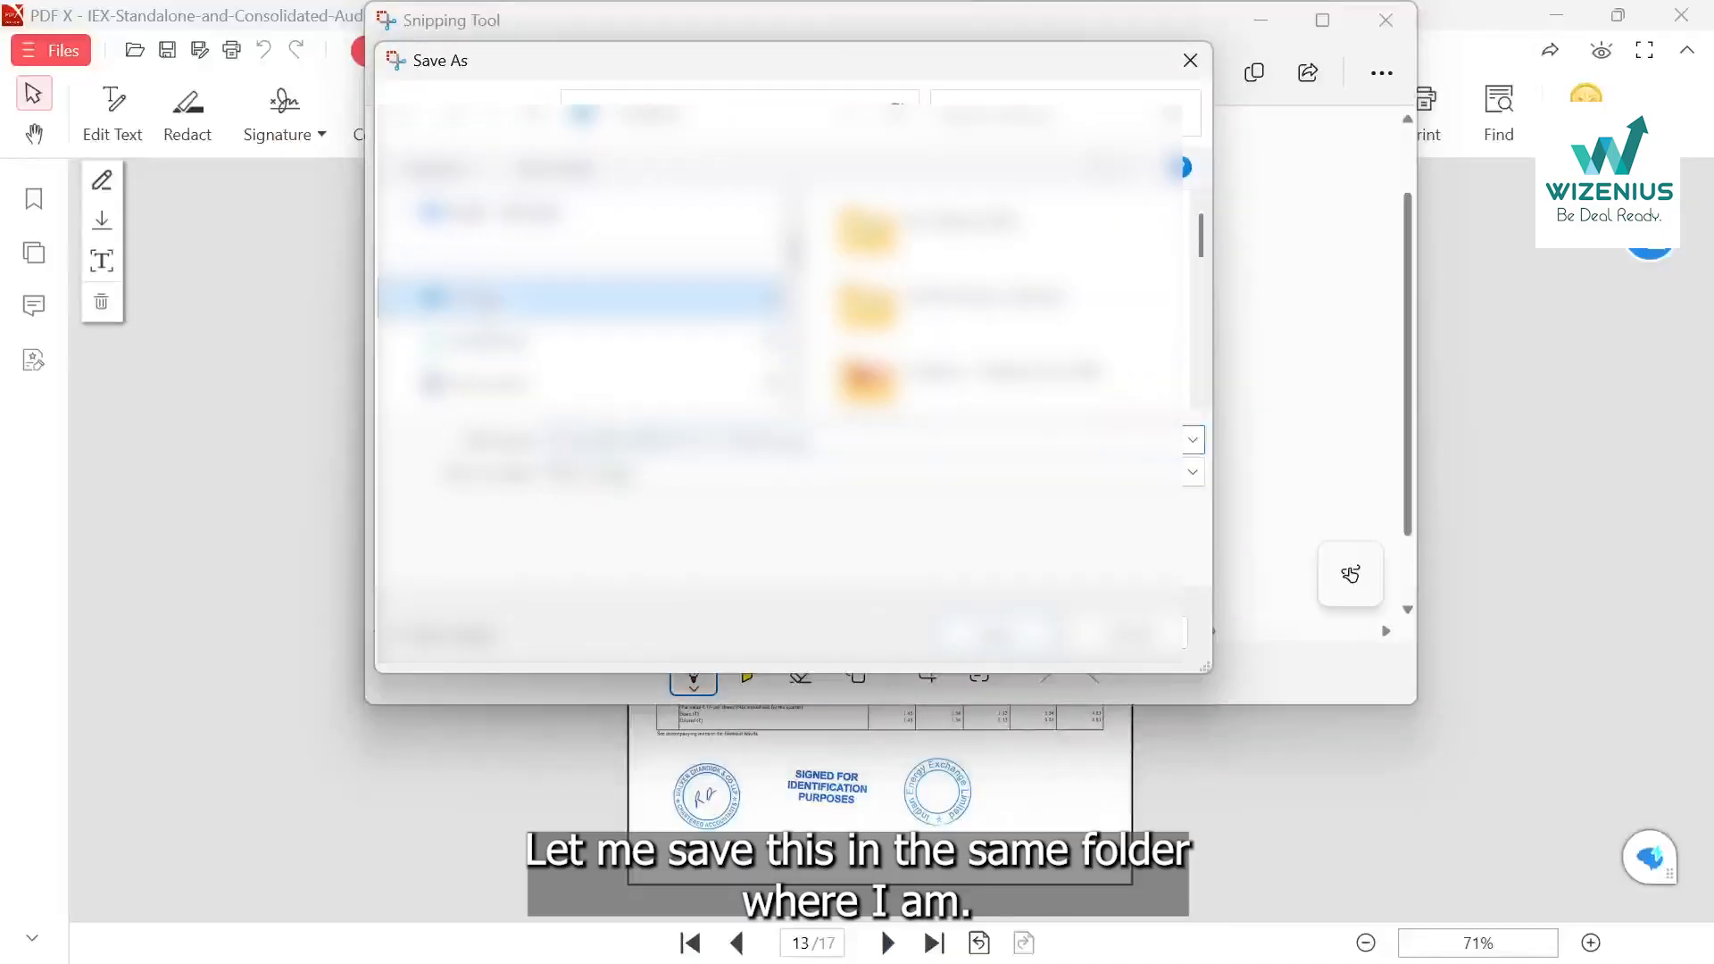
scroll(1048, 348, "down", 1)
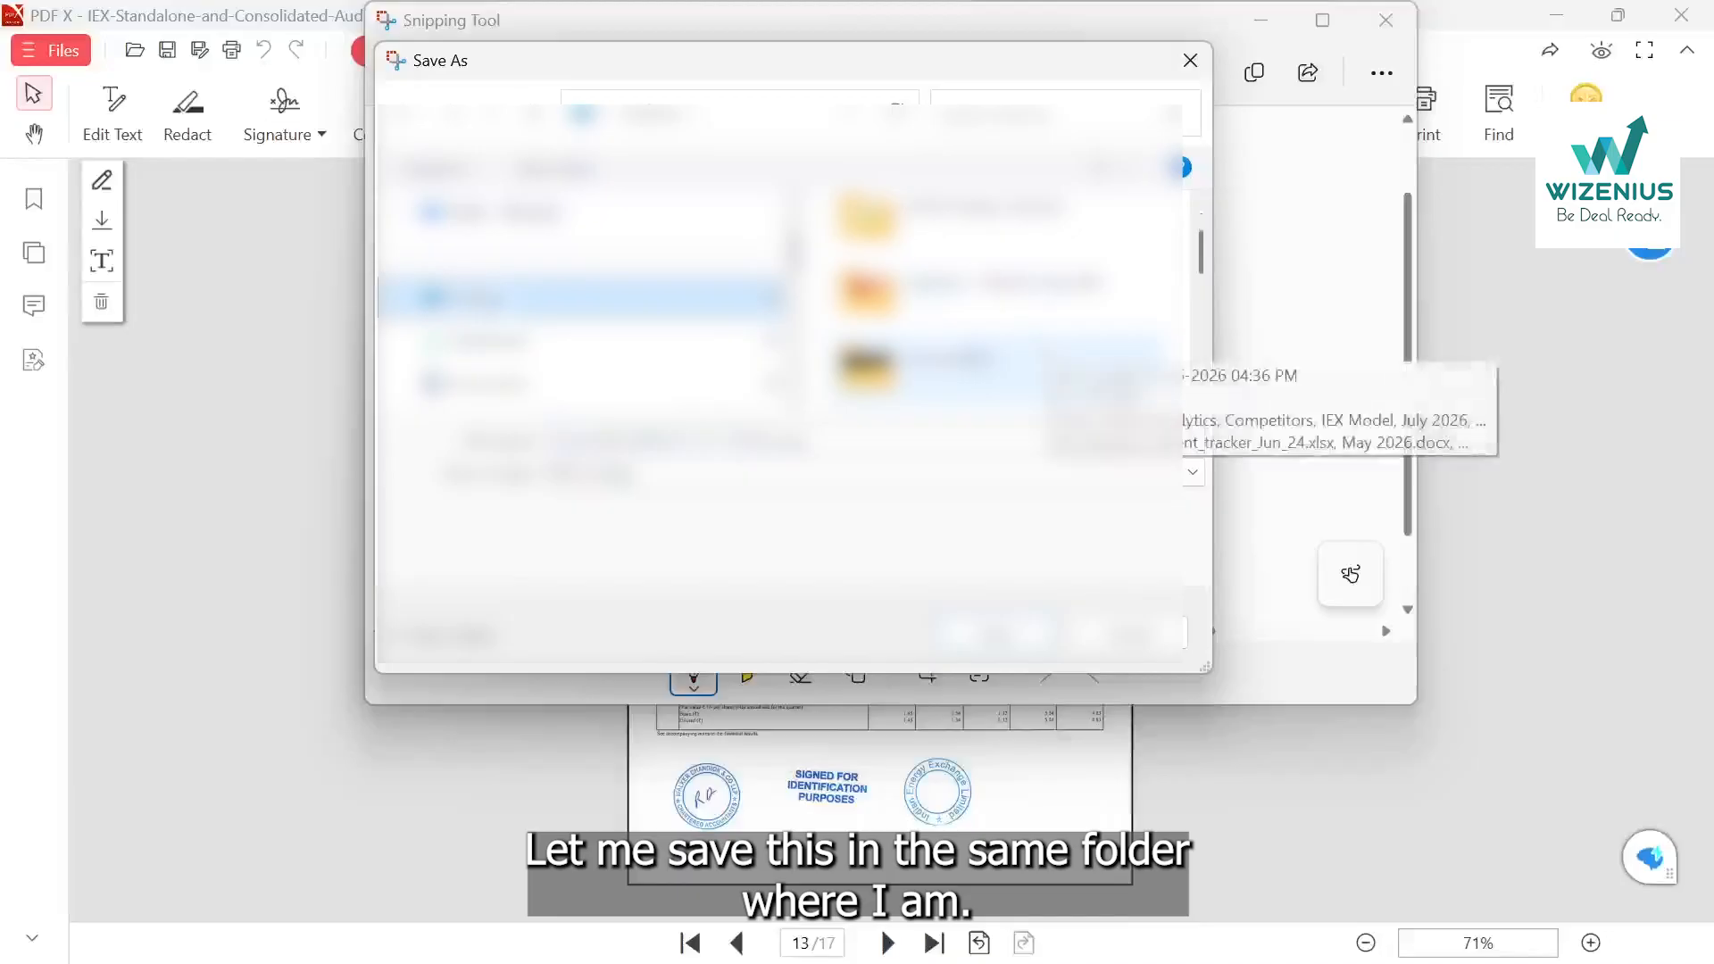
scroll(1049, 348, "down", 3)
scroll(1049, 348, "down", 1)
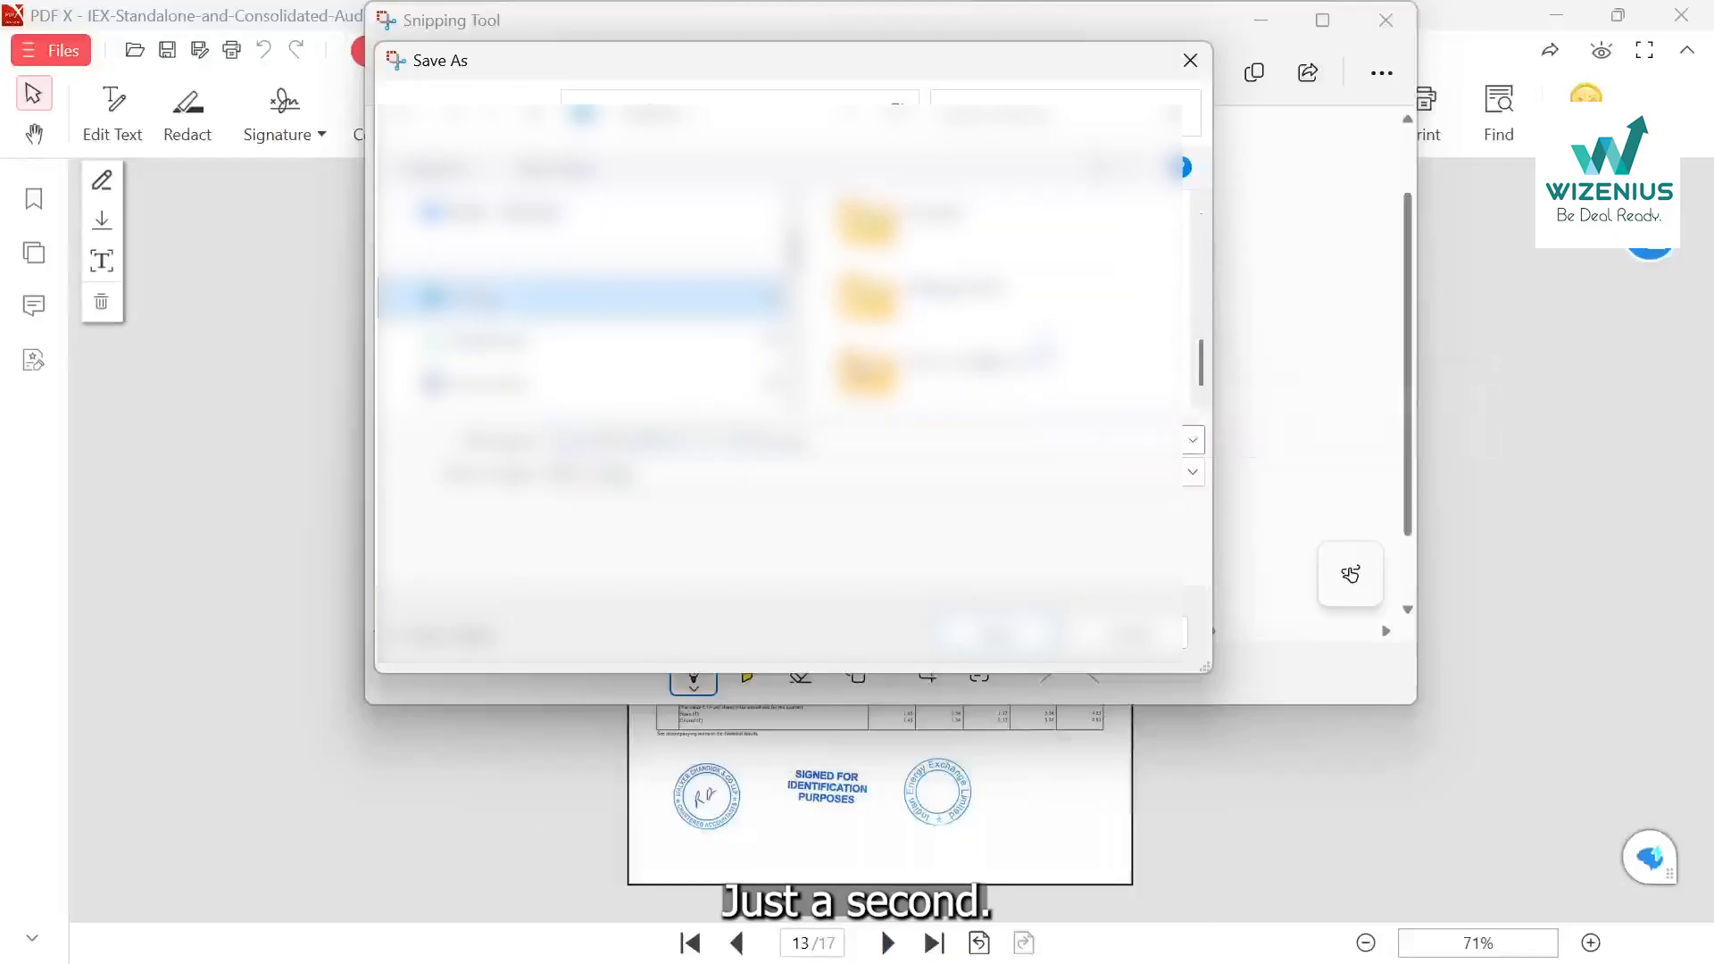
left_click(510, 343)
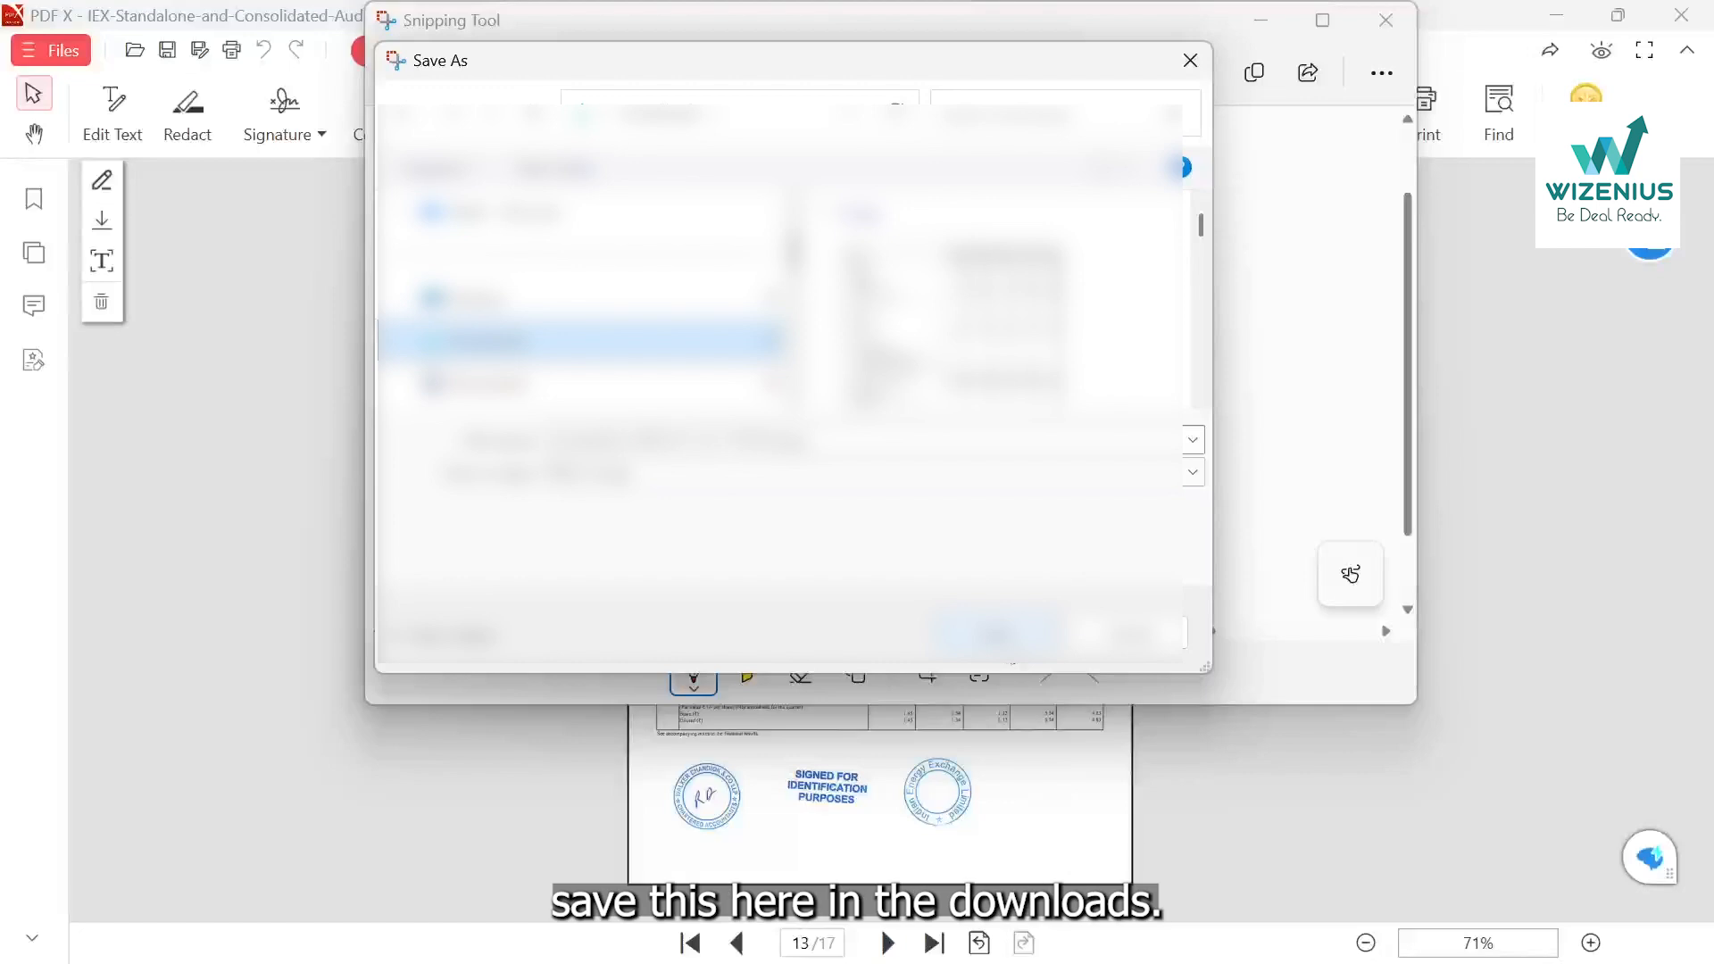
left_click(1022, 632)
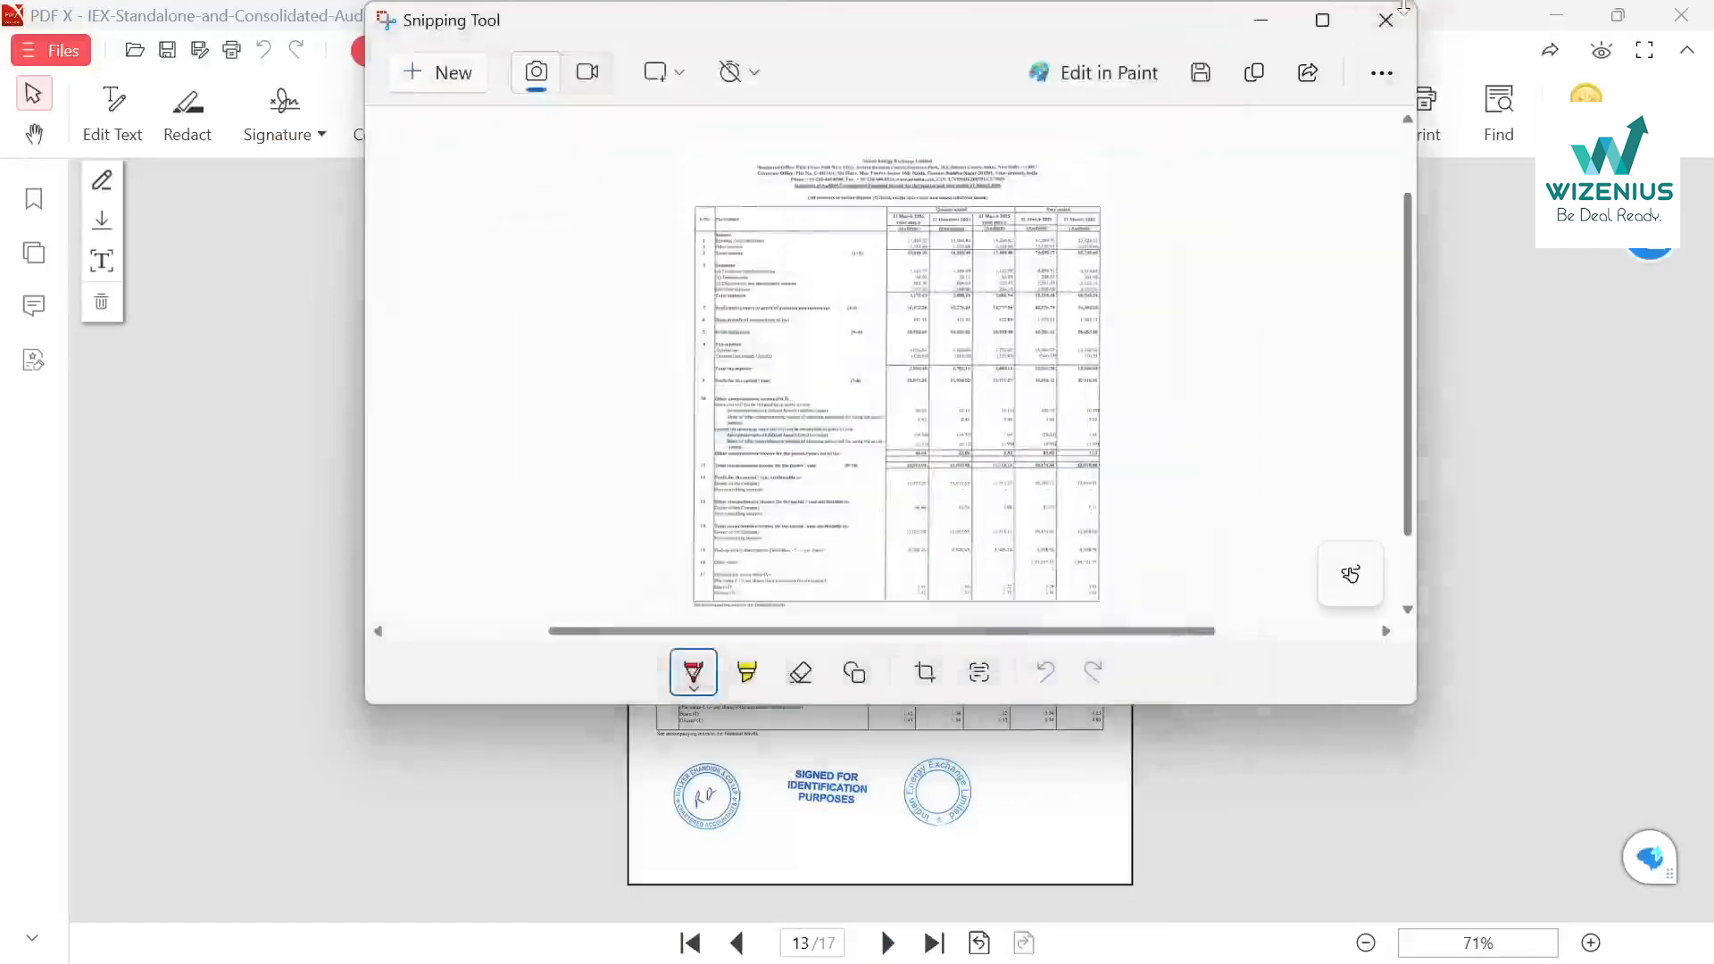
left_click(1379, 34)
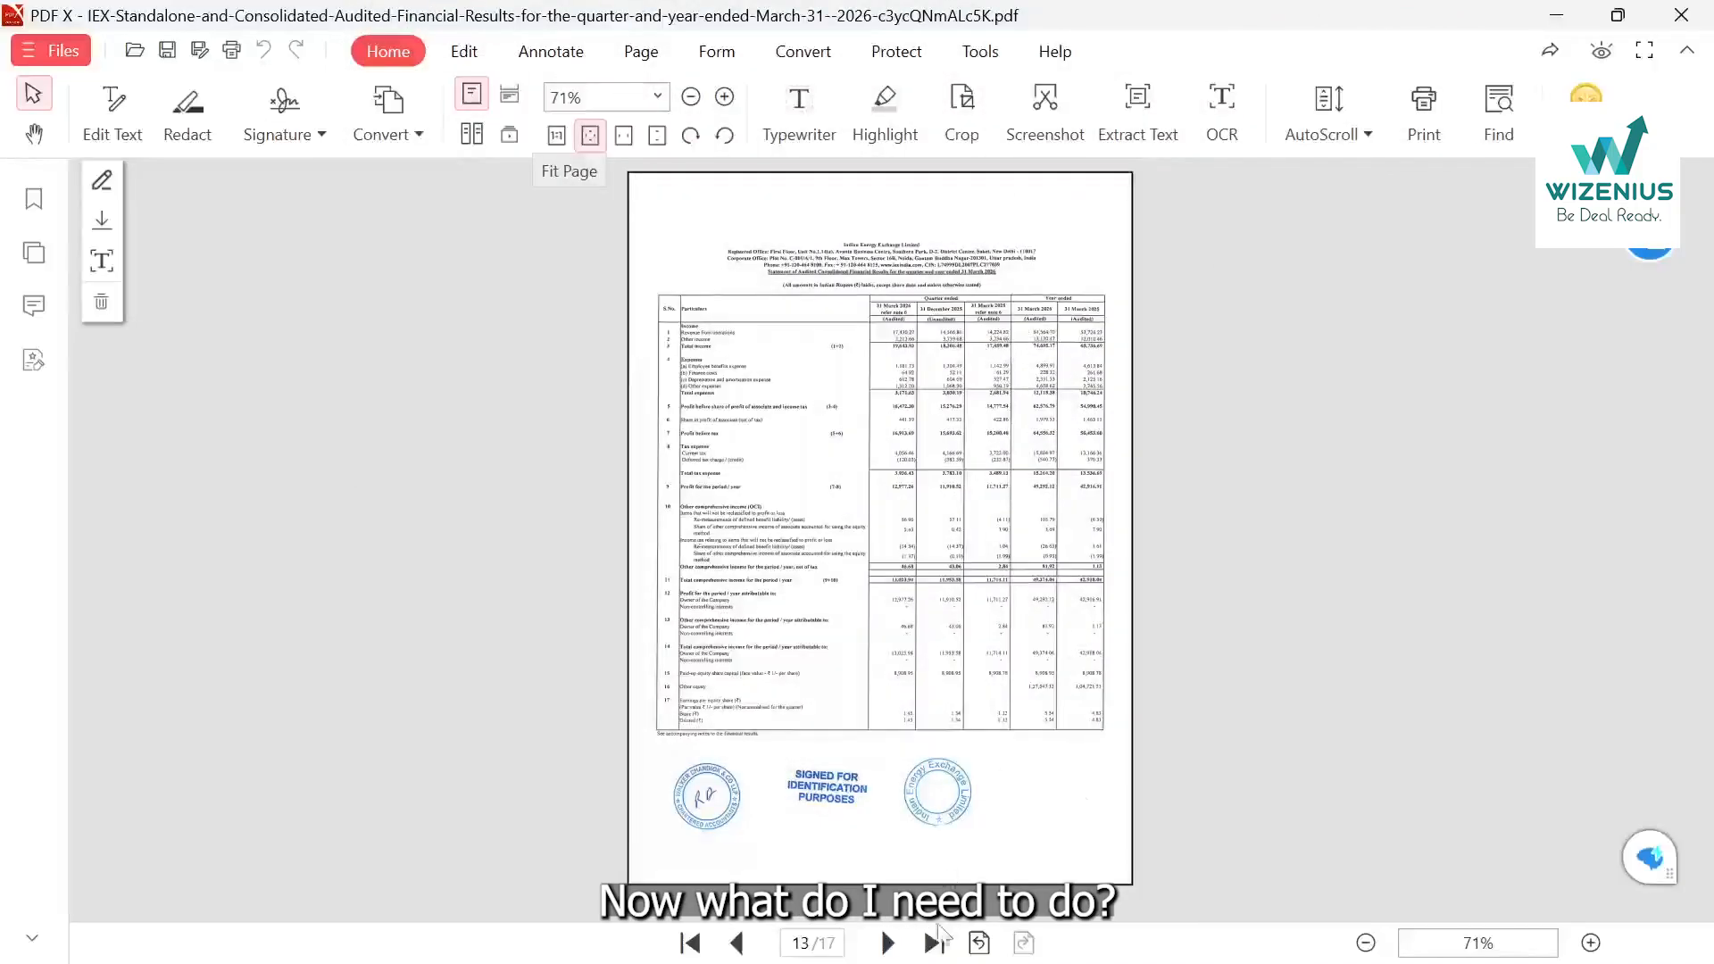
Switch to the Indian Energy Ex.xlsx workbook, attach Screenshot 2026-07-22 114333.png to the written Copilot prompt and submit it.
key("alt+Tab")
key("alt+Tab")
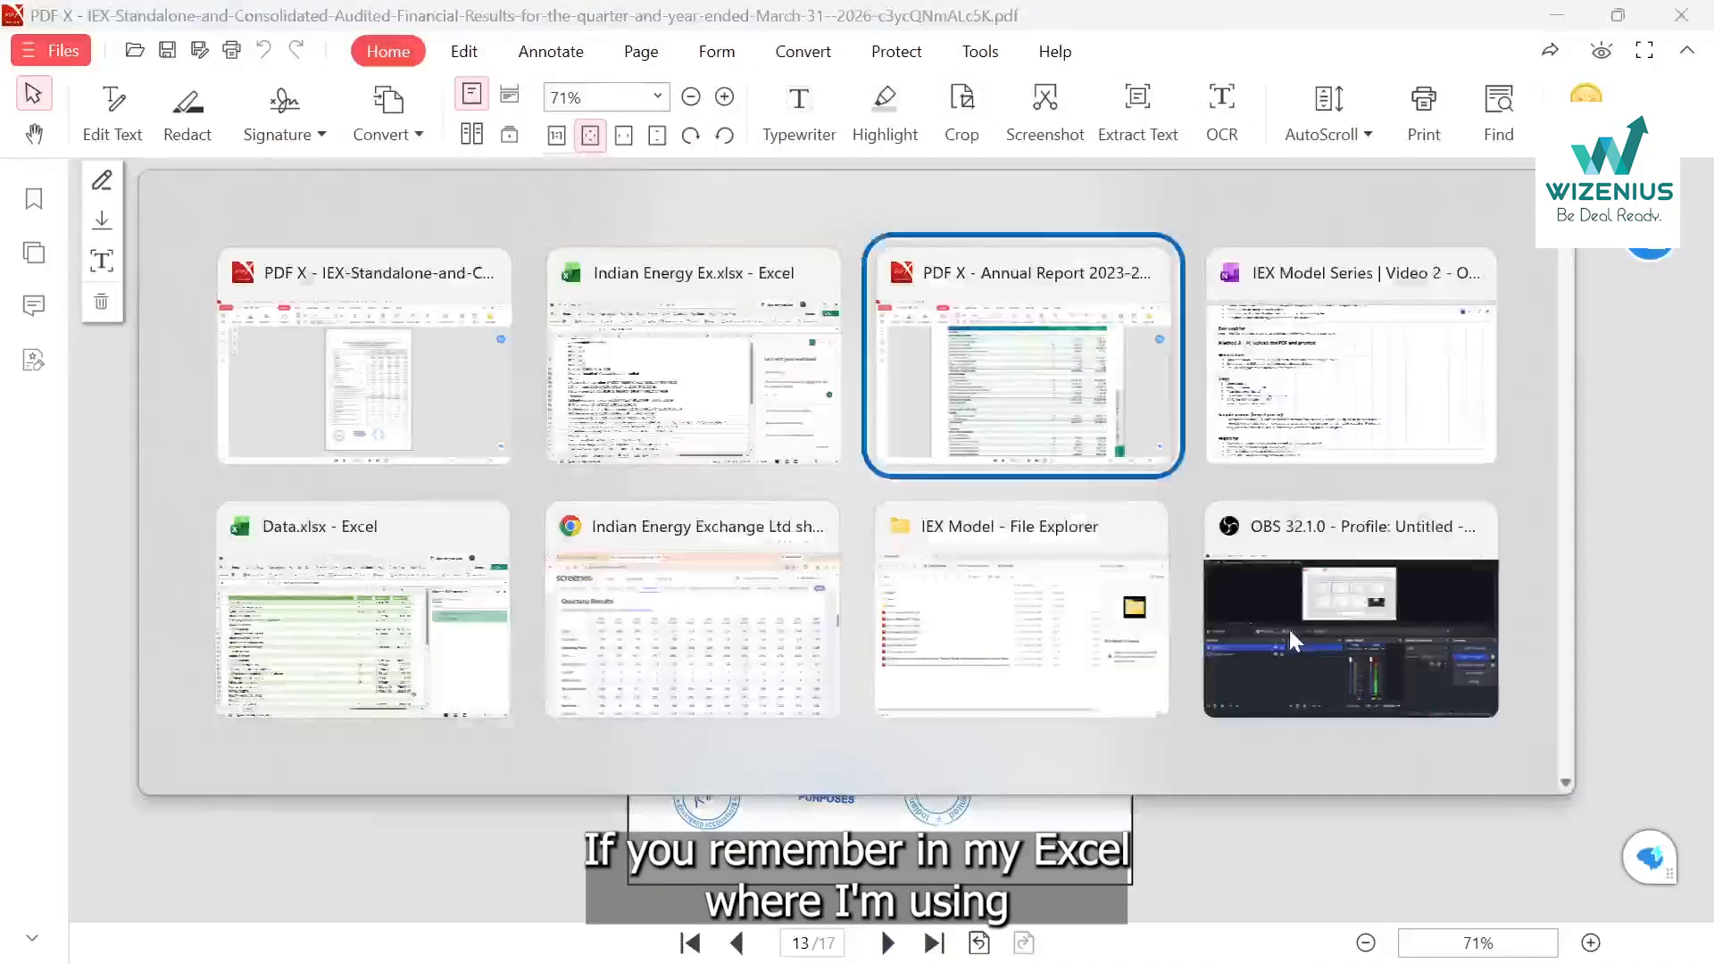
key("alt+shift+Tab")
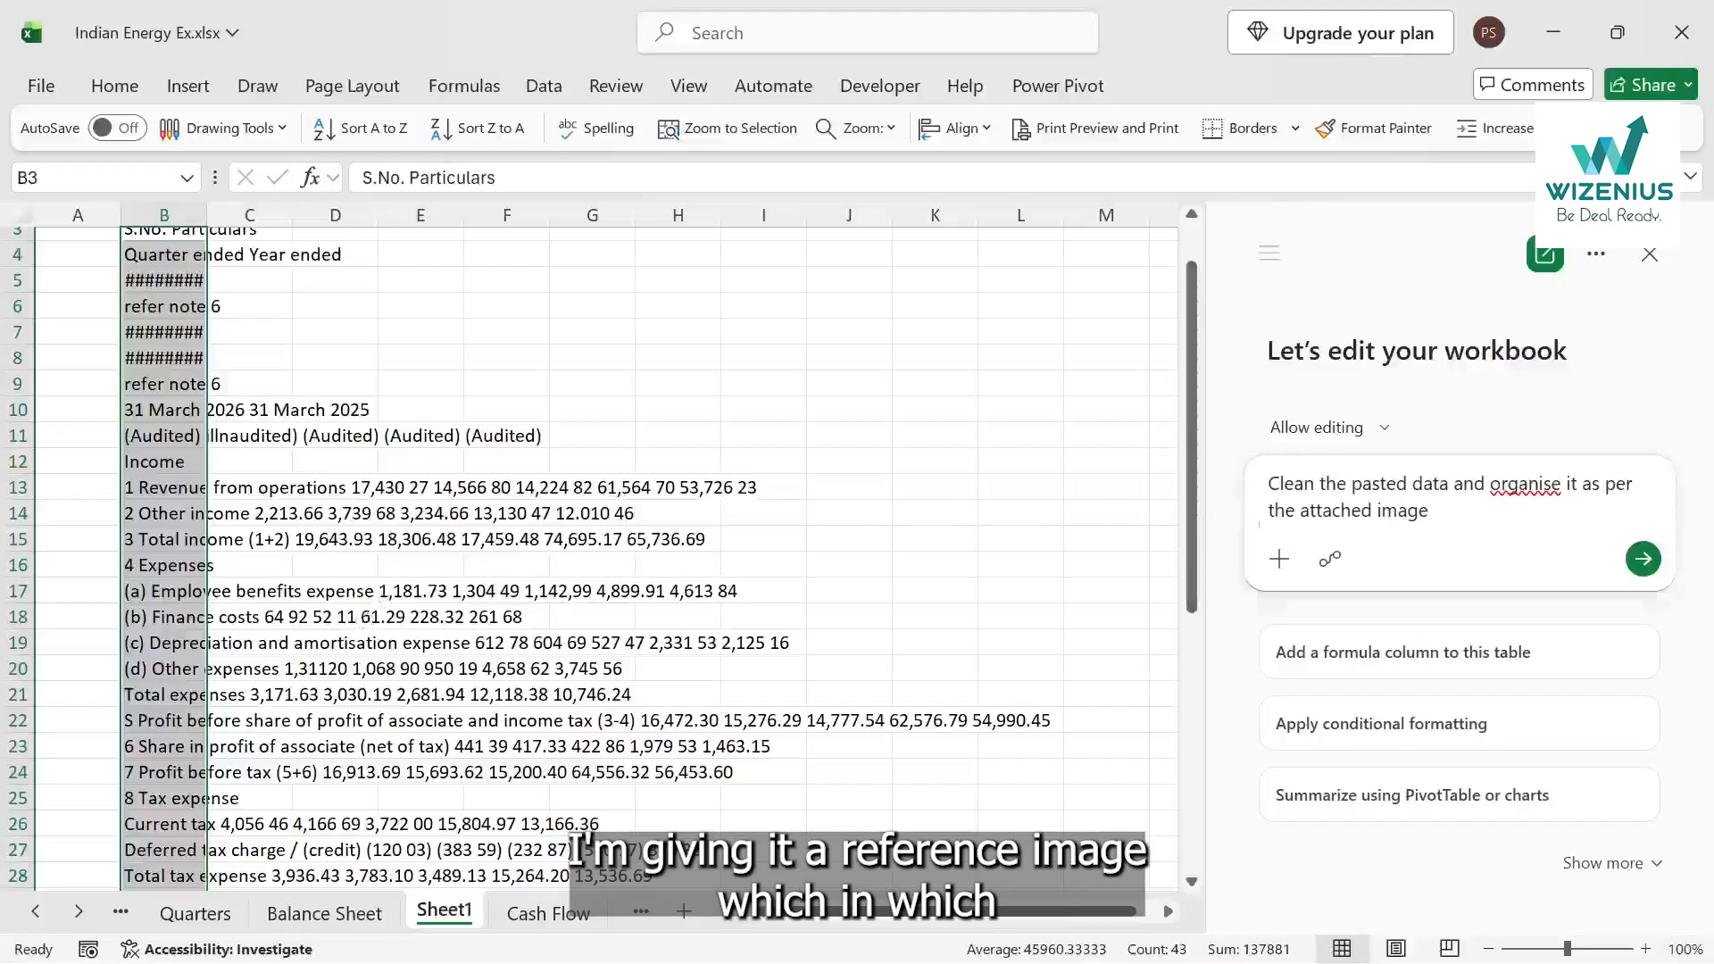
left_click(1278, 559)
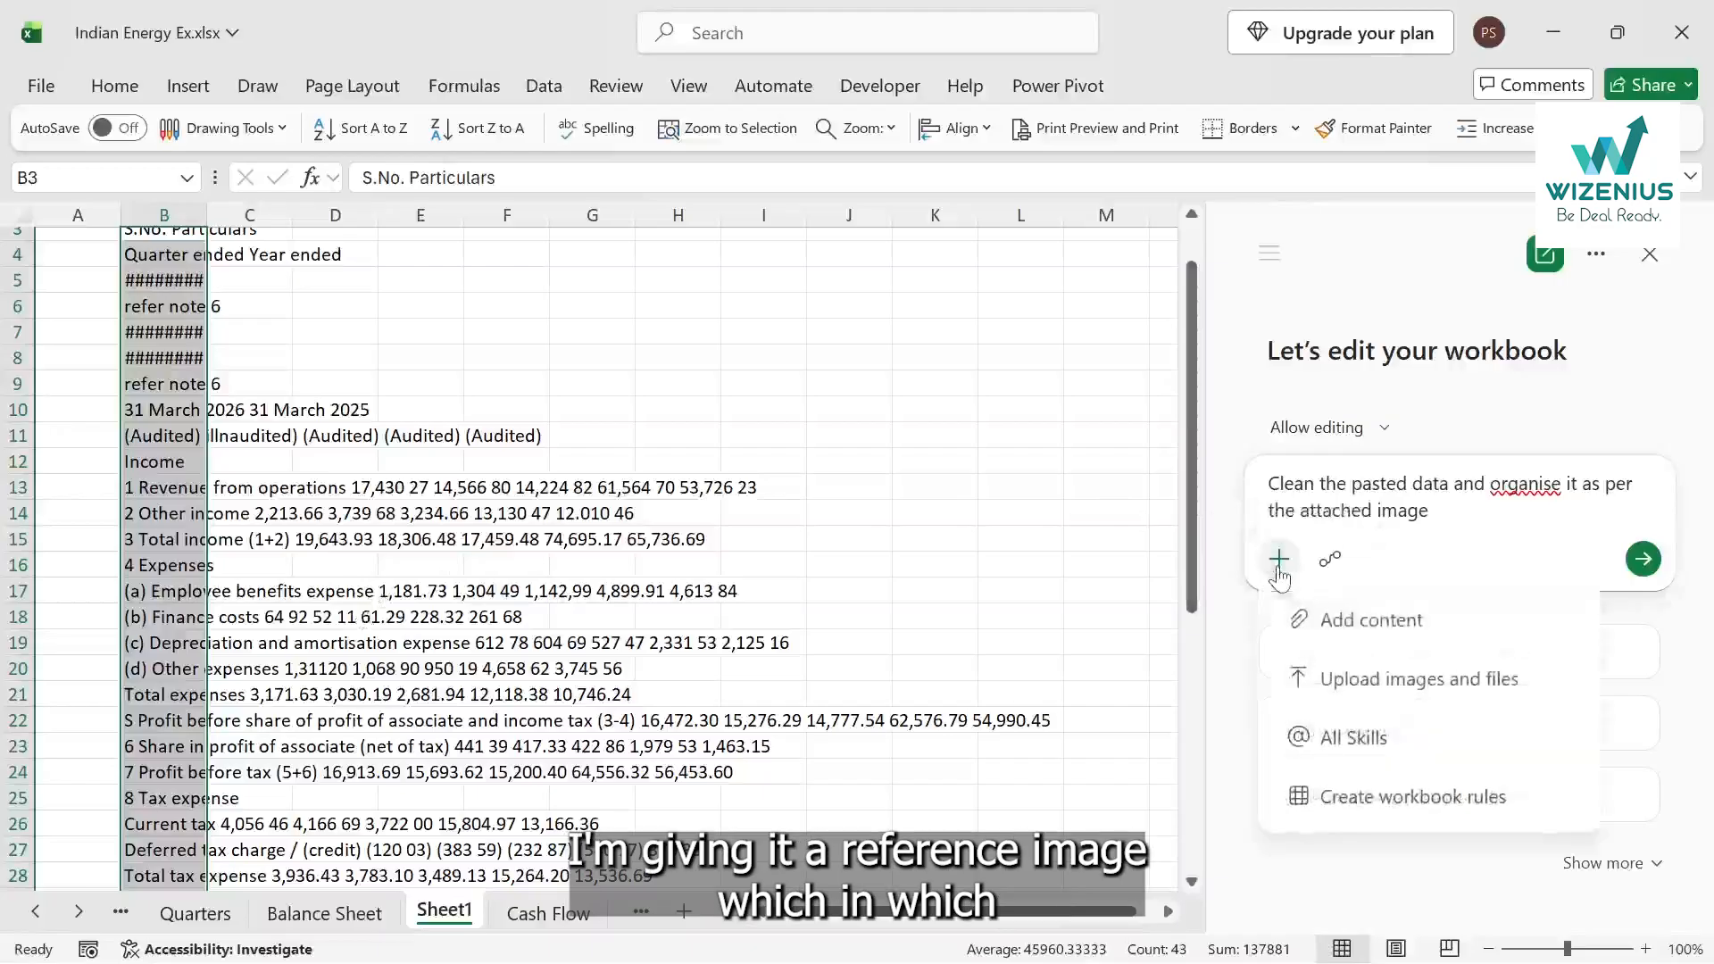
left_click(1328, 683)
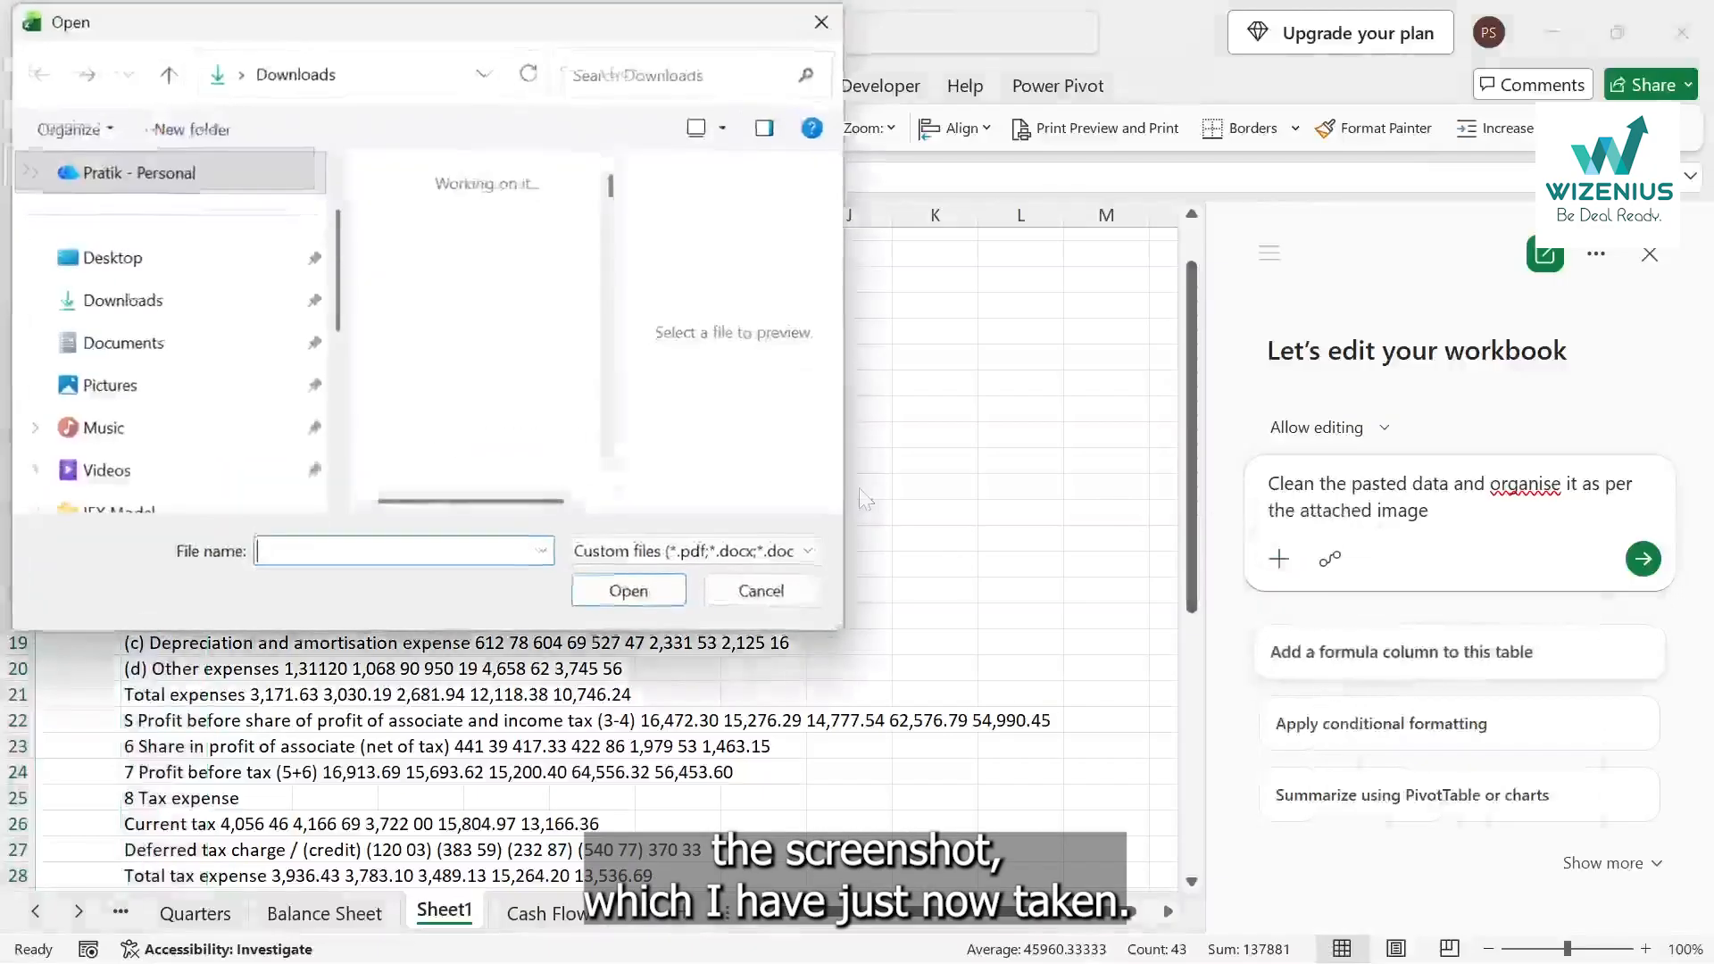
left_click(487, 345)
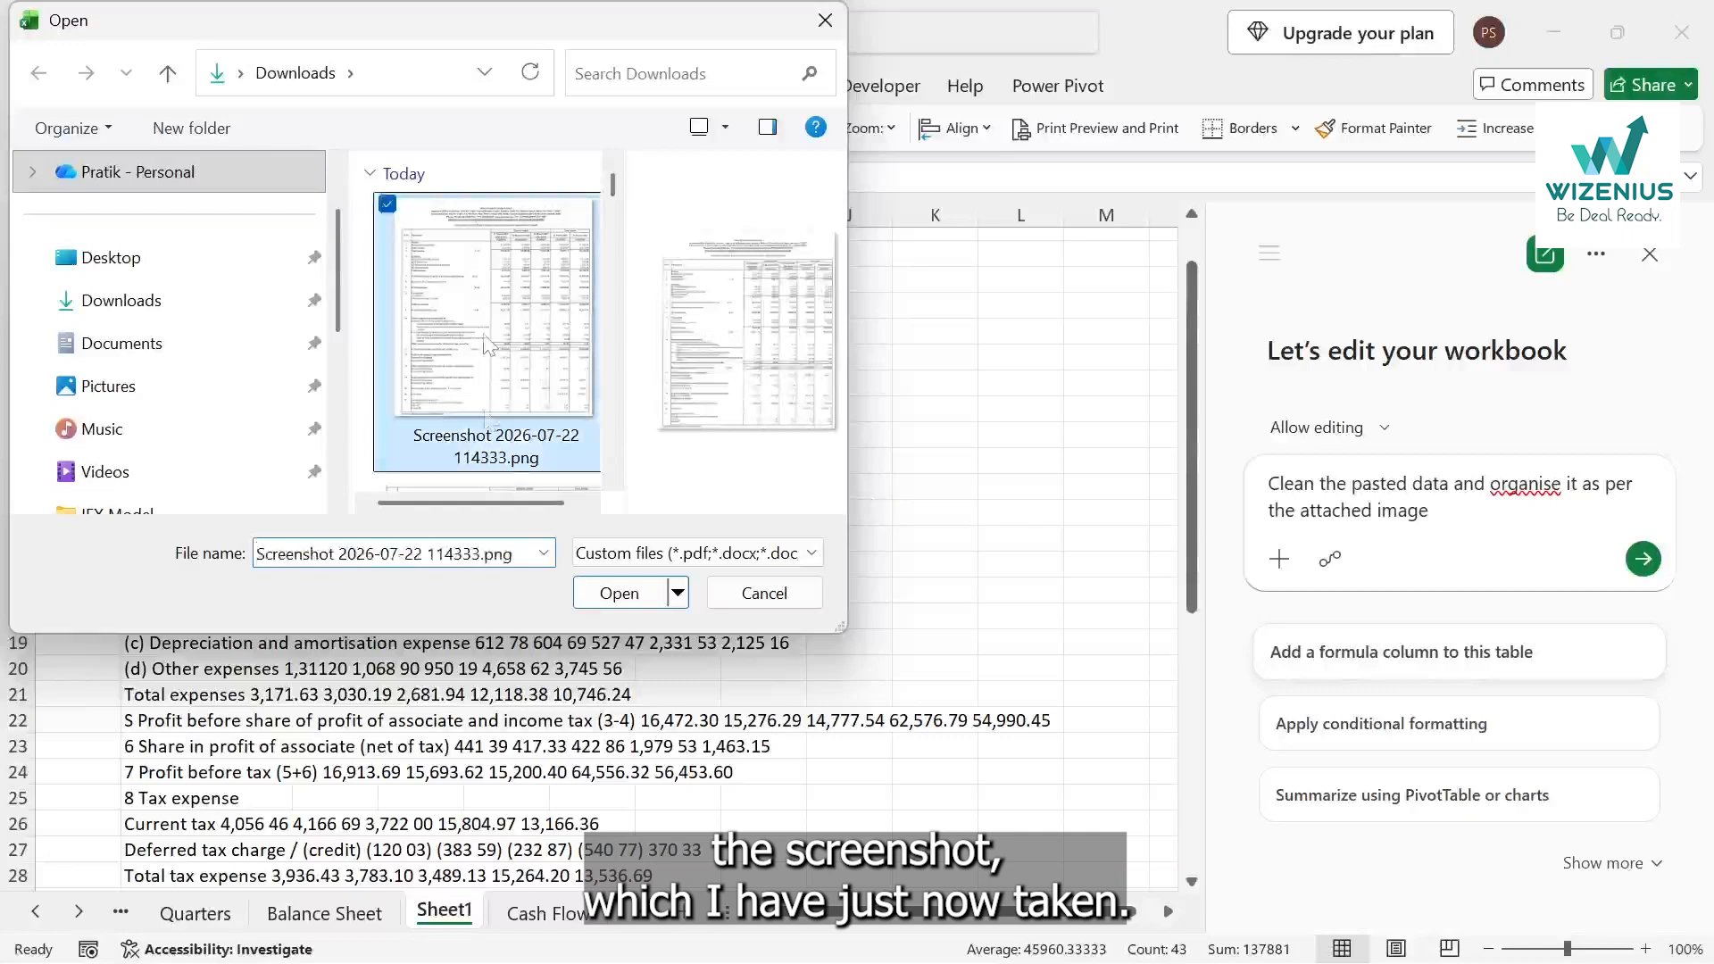
left_click(619, 593)
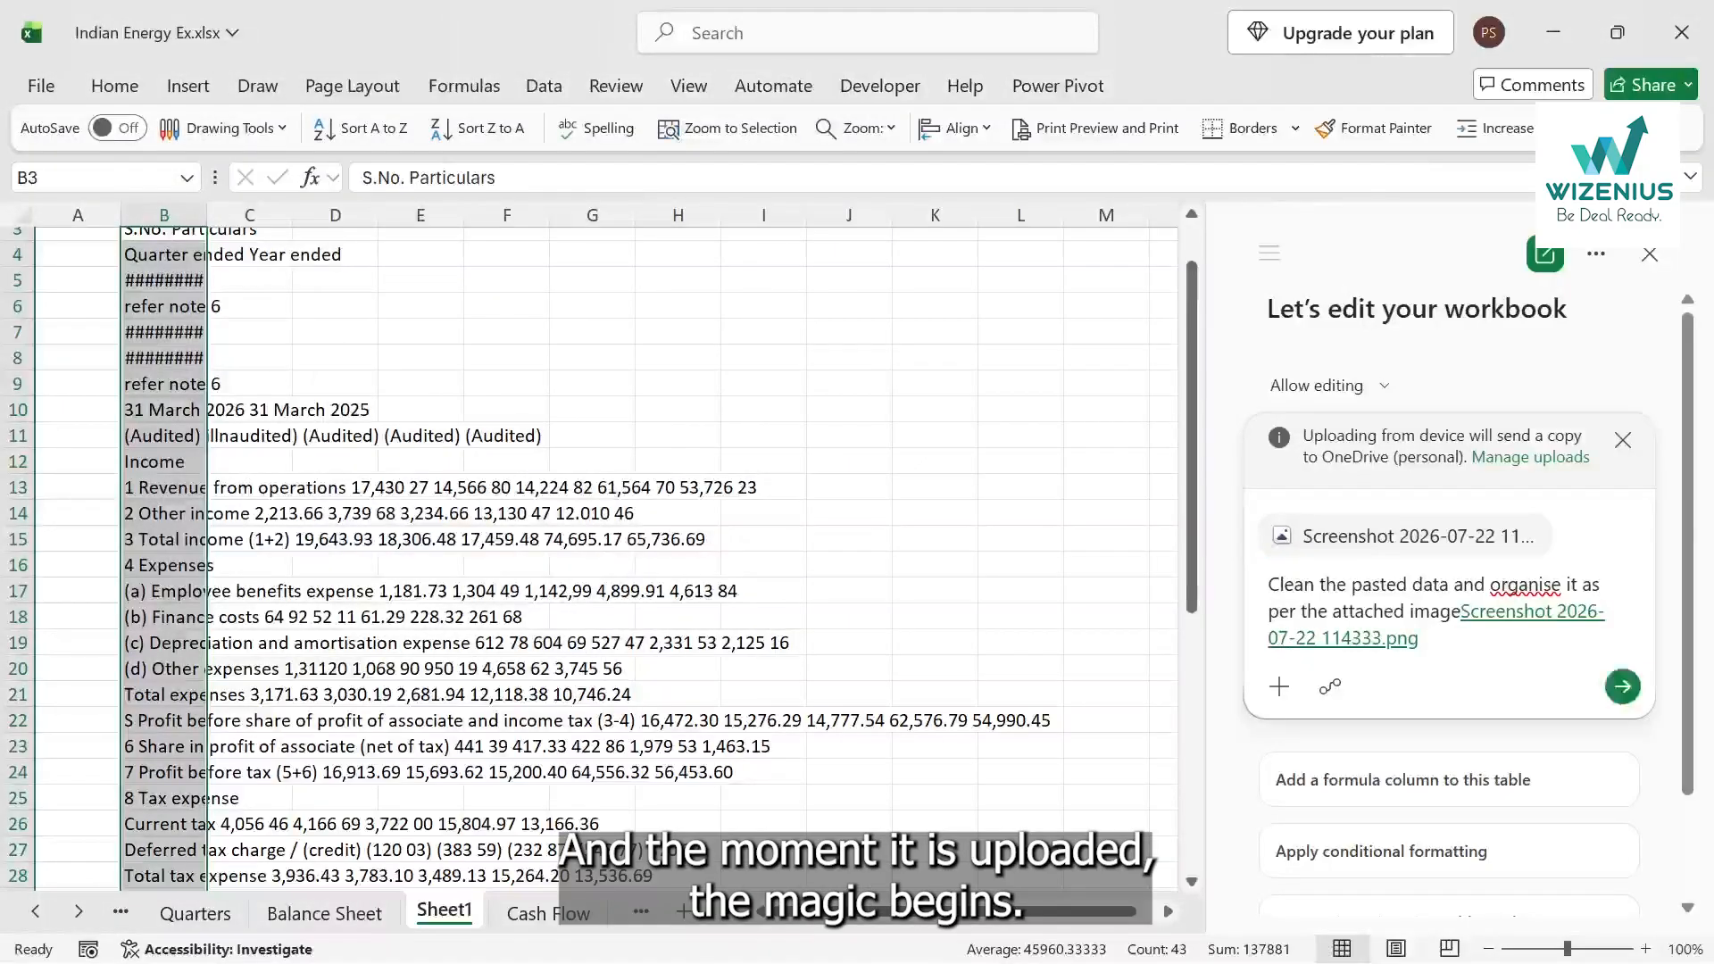
left_click(1623, 687)
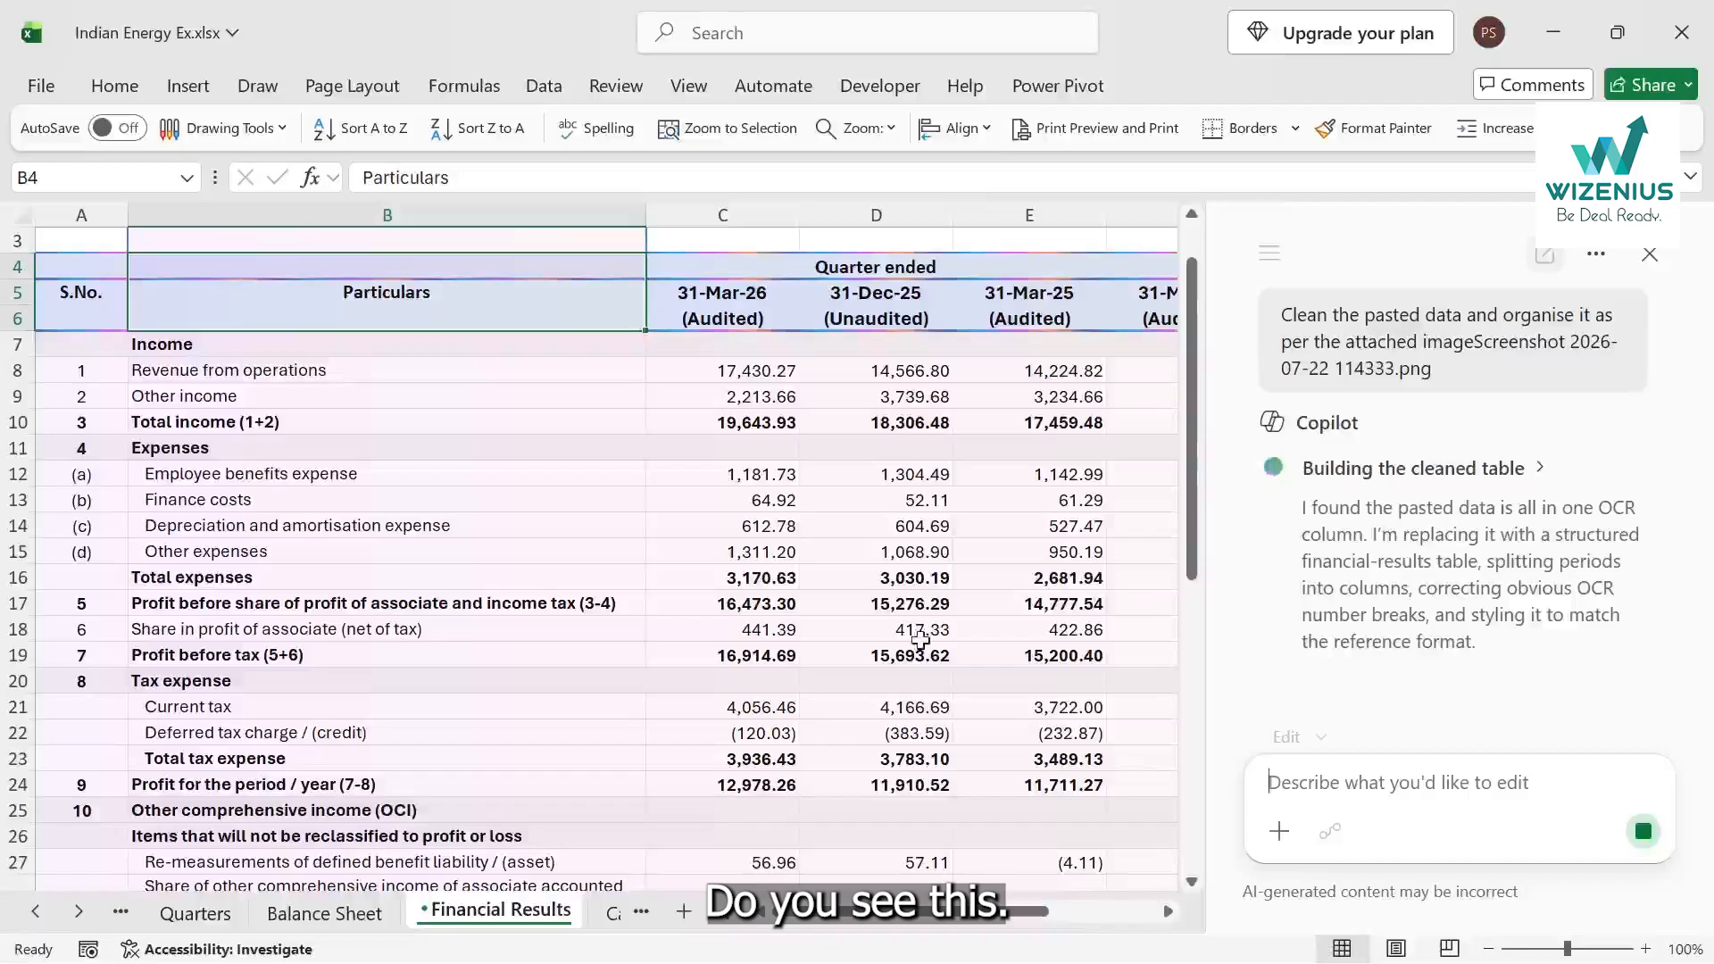
Examine the cleaned Financial Results table across its line items and its quarter and year columns, along with Copilot's summary of the changes.
scroll(920, 640, "down", 3)
scroll(921, 640, "down", 3)
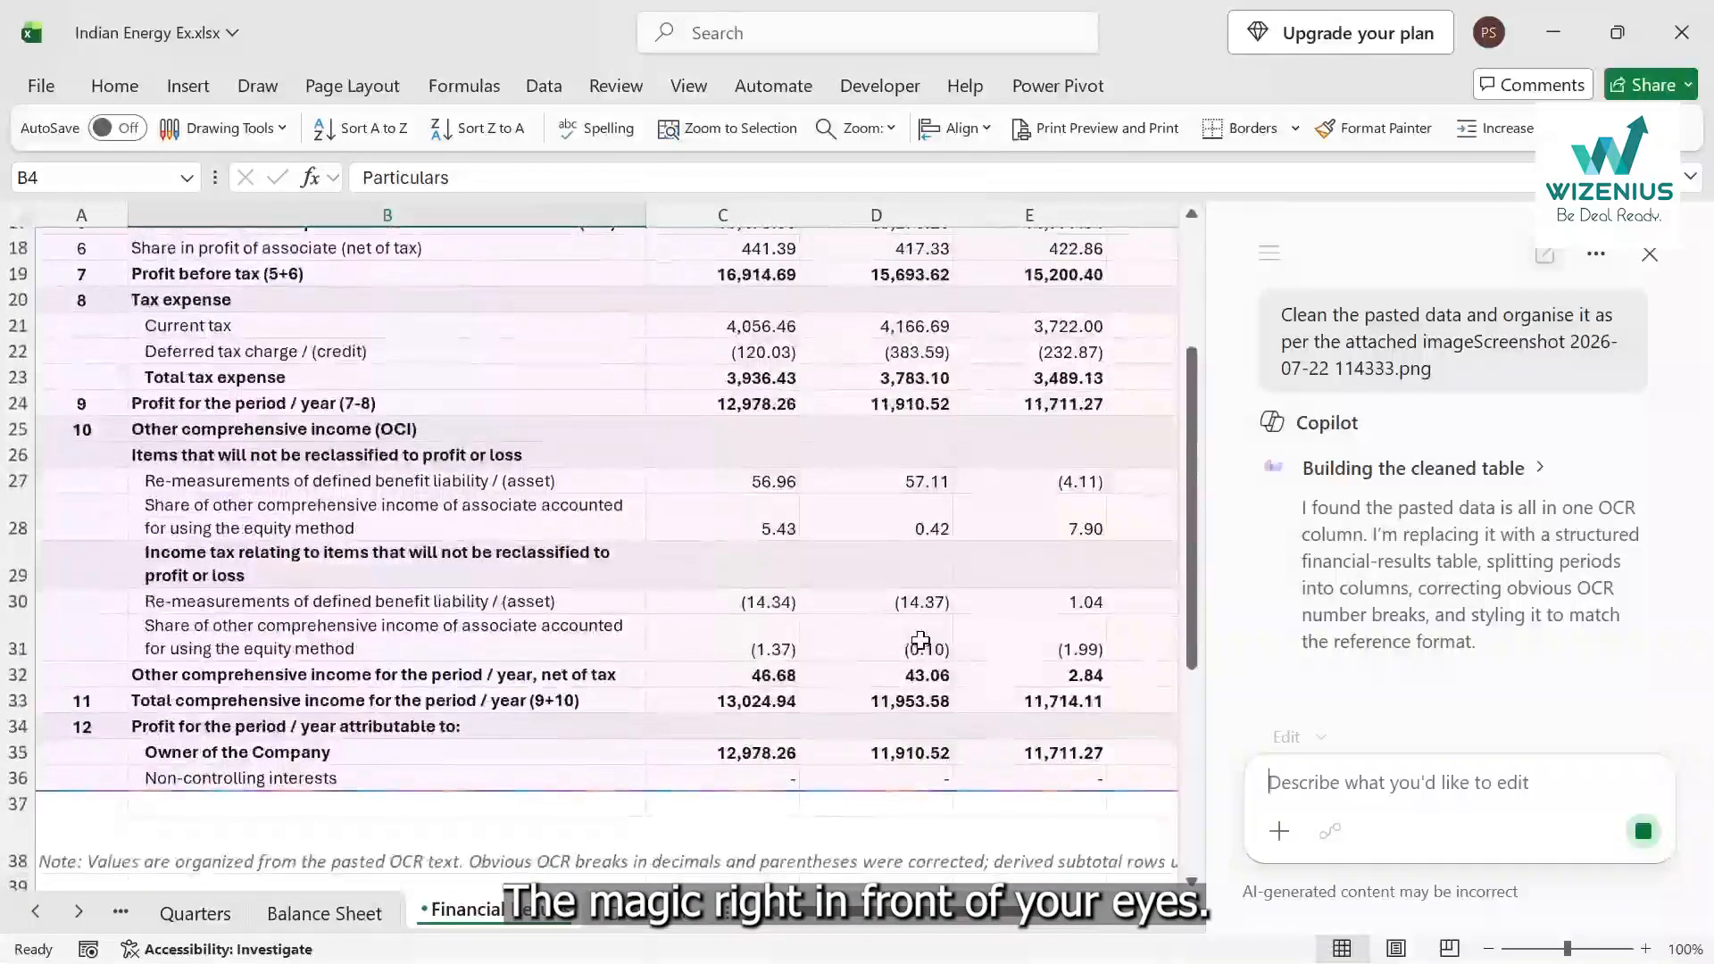
scroll(920, 640, "up", 4)
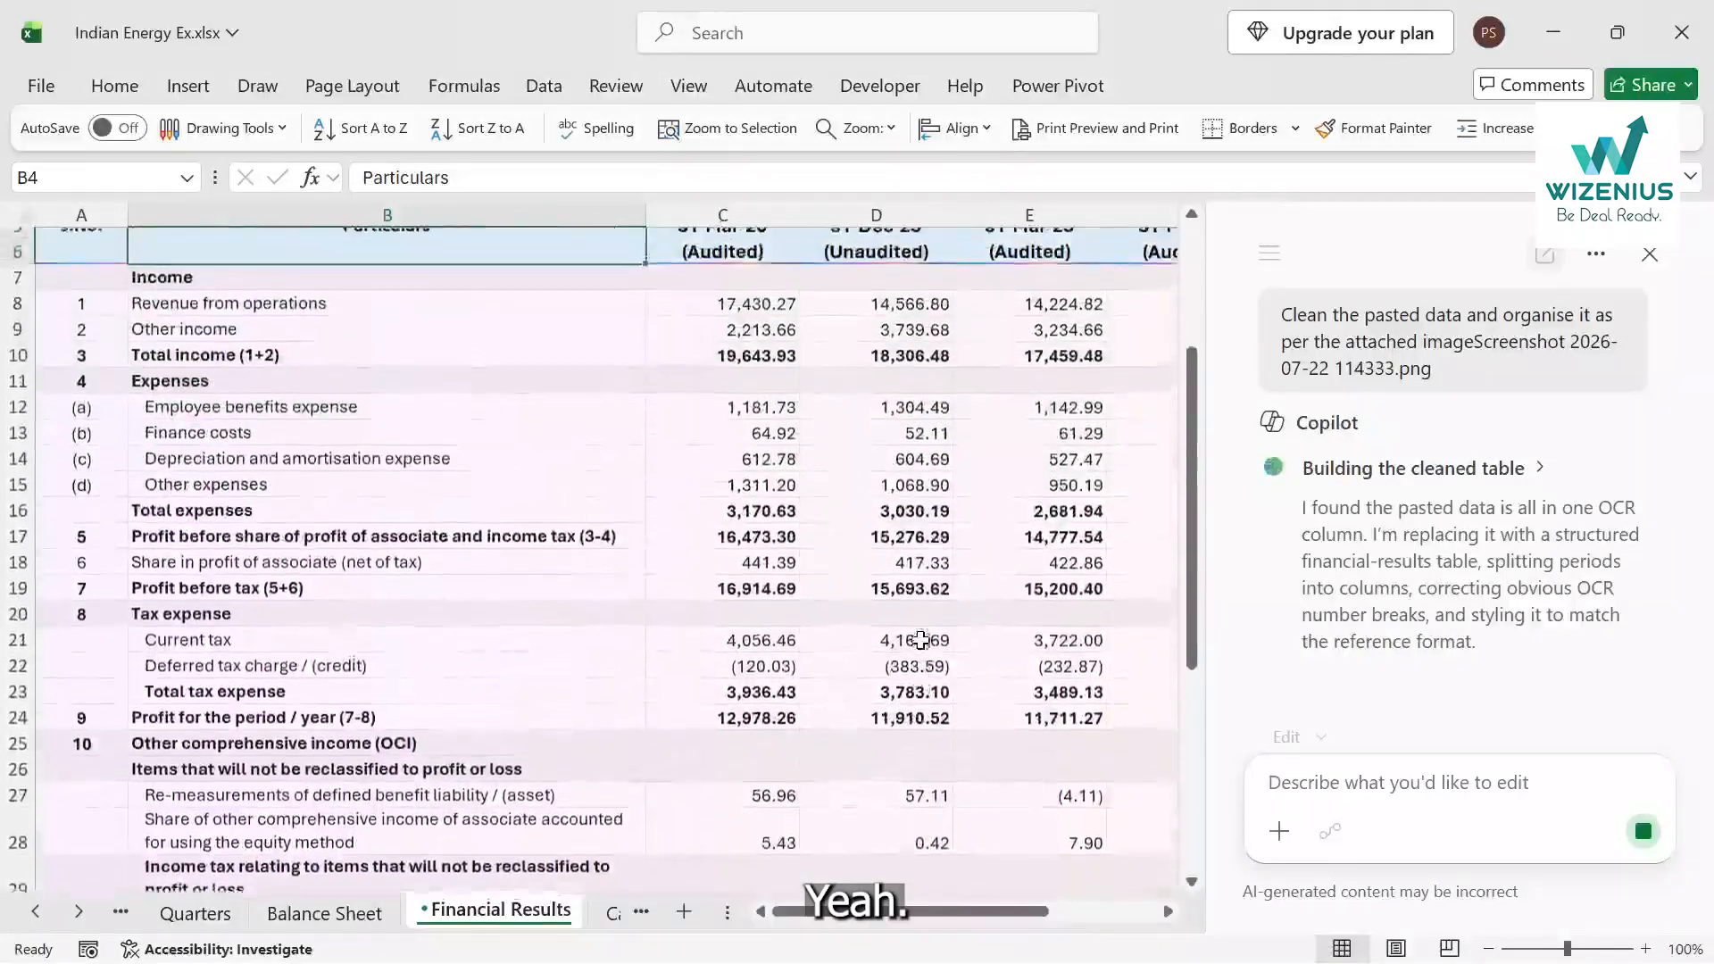
scroll(920, 640, "up", 2)
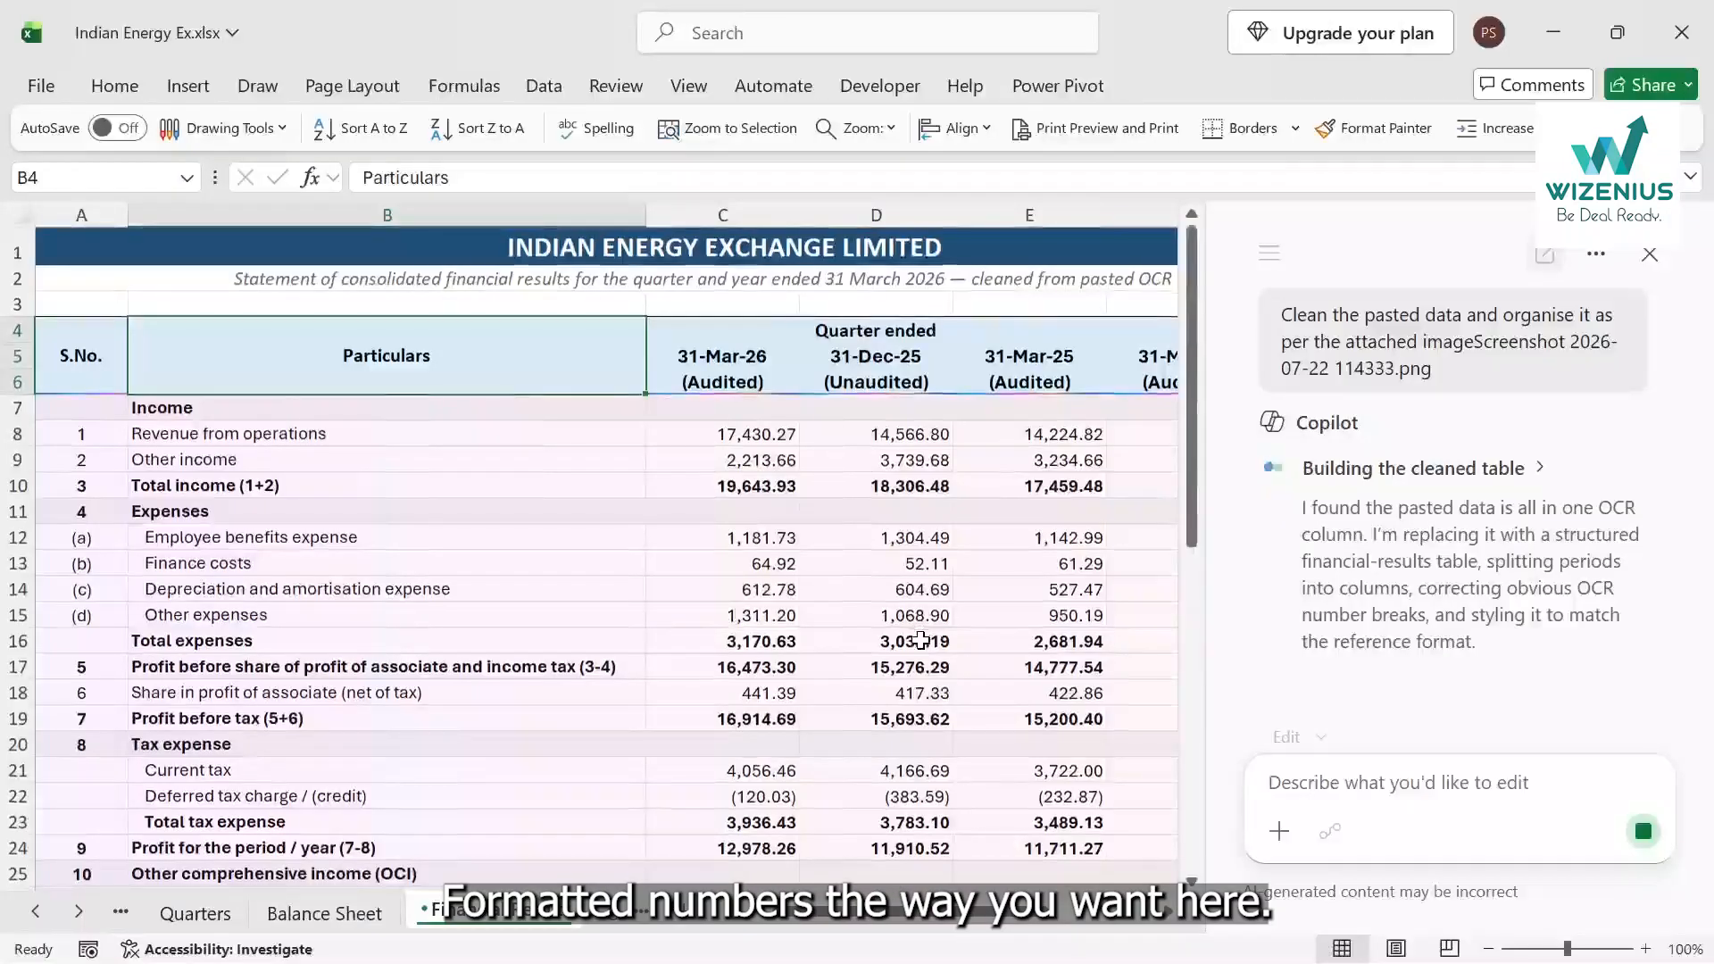
scroll(920, 640, "right", 3)
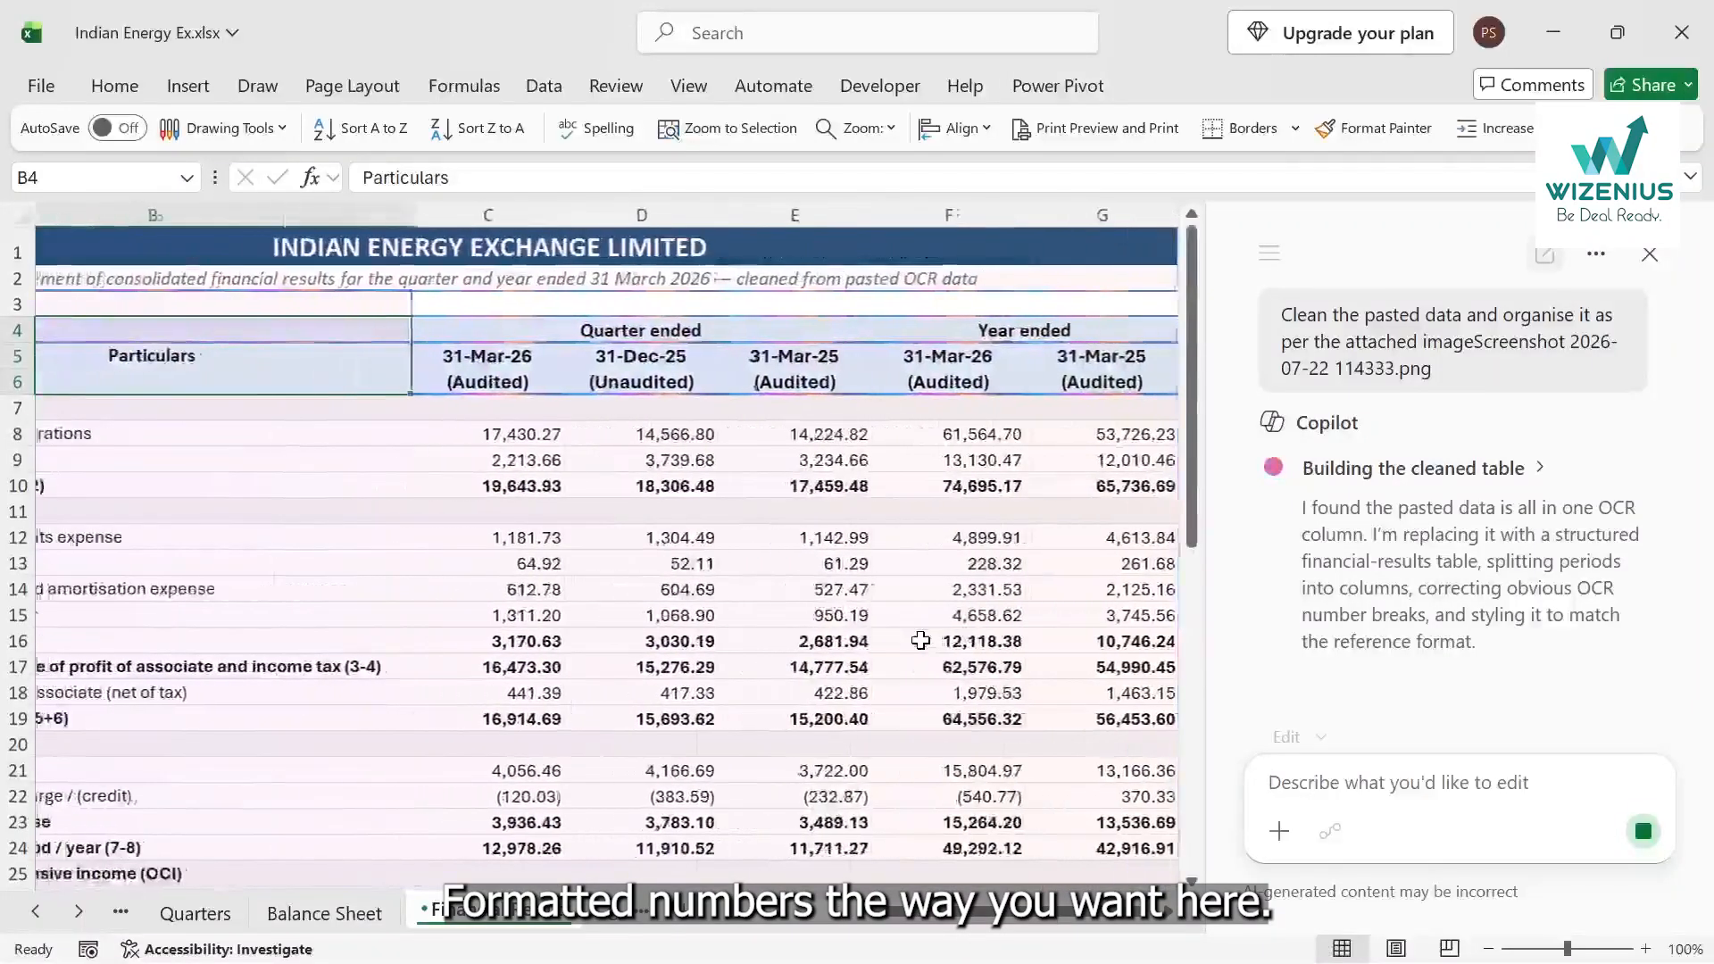
scroll(920, 640, "left", 2)
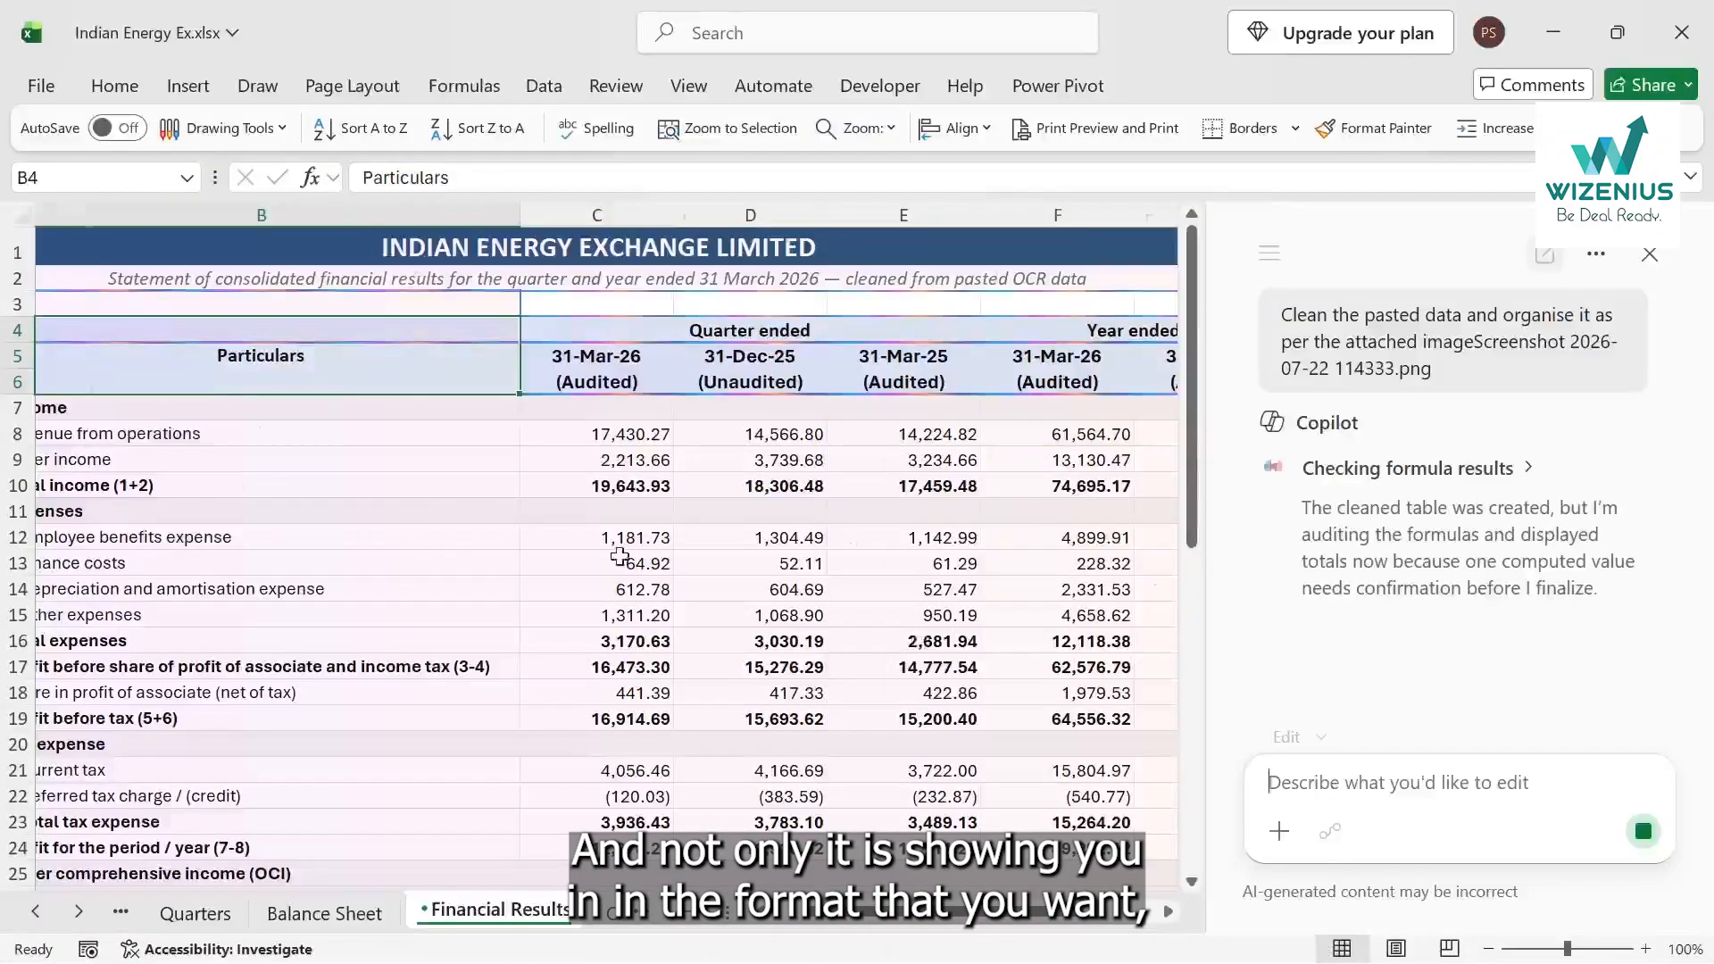
scroll(619, 557, "left", 2)
scroll(619, 556, "down", 1)
scroll(619, 556, "up", 2)
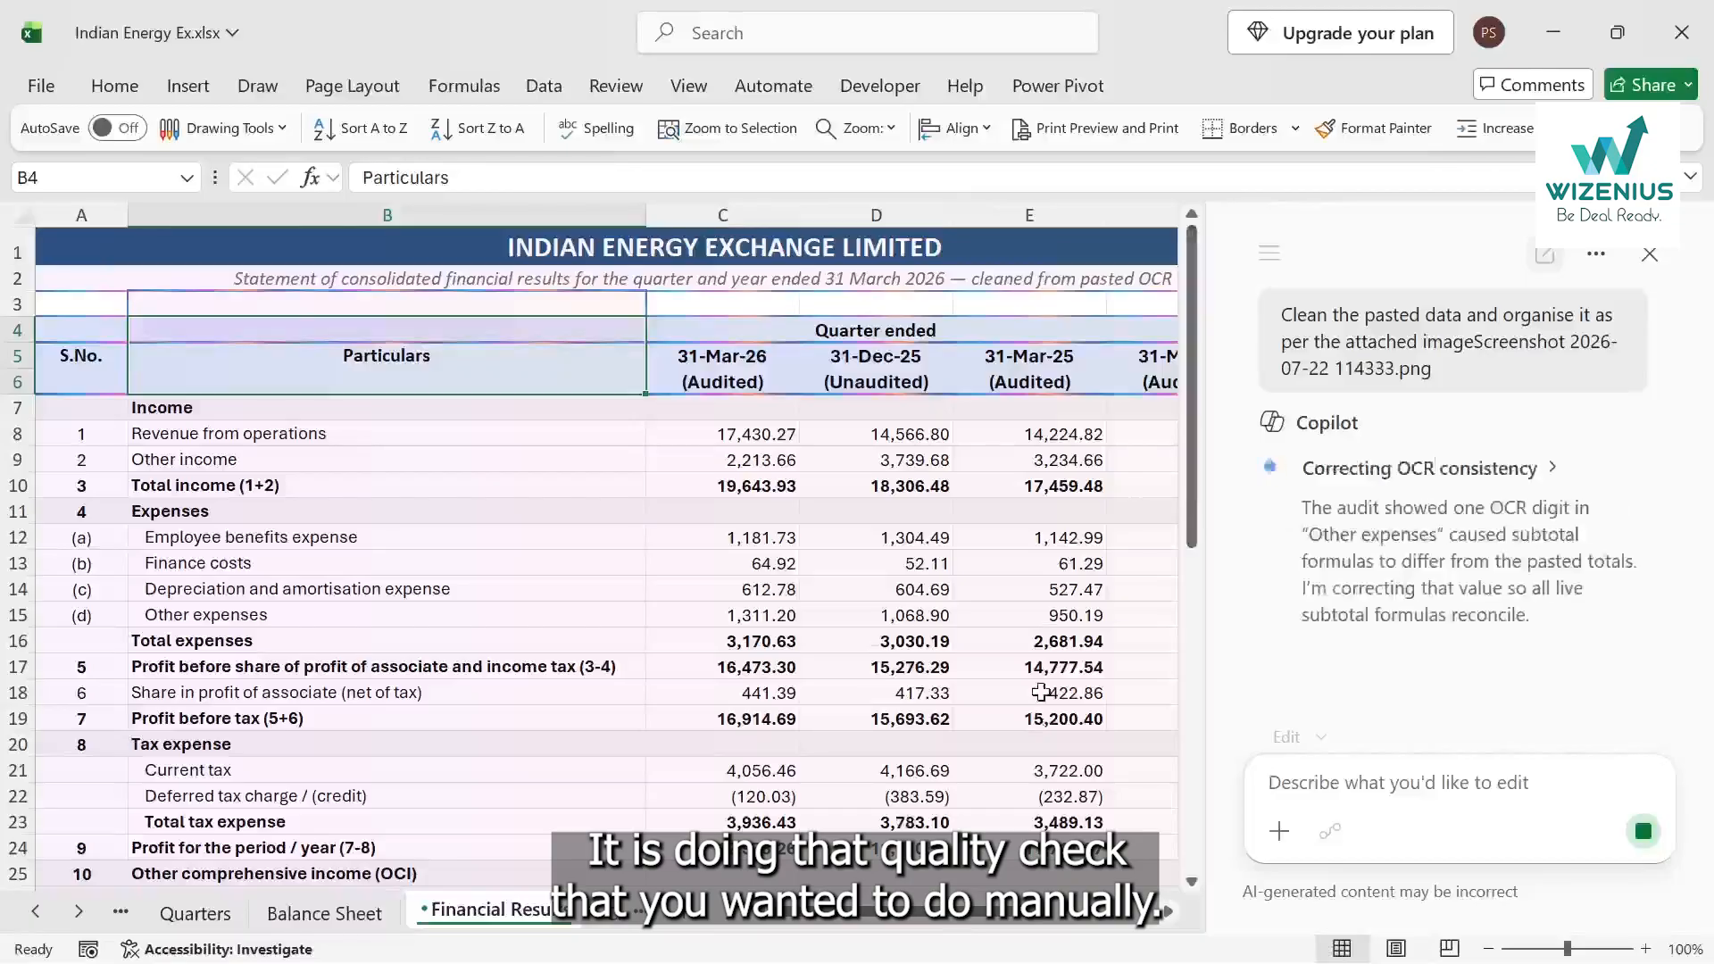
scroll(1041, 693, "down", 2)
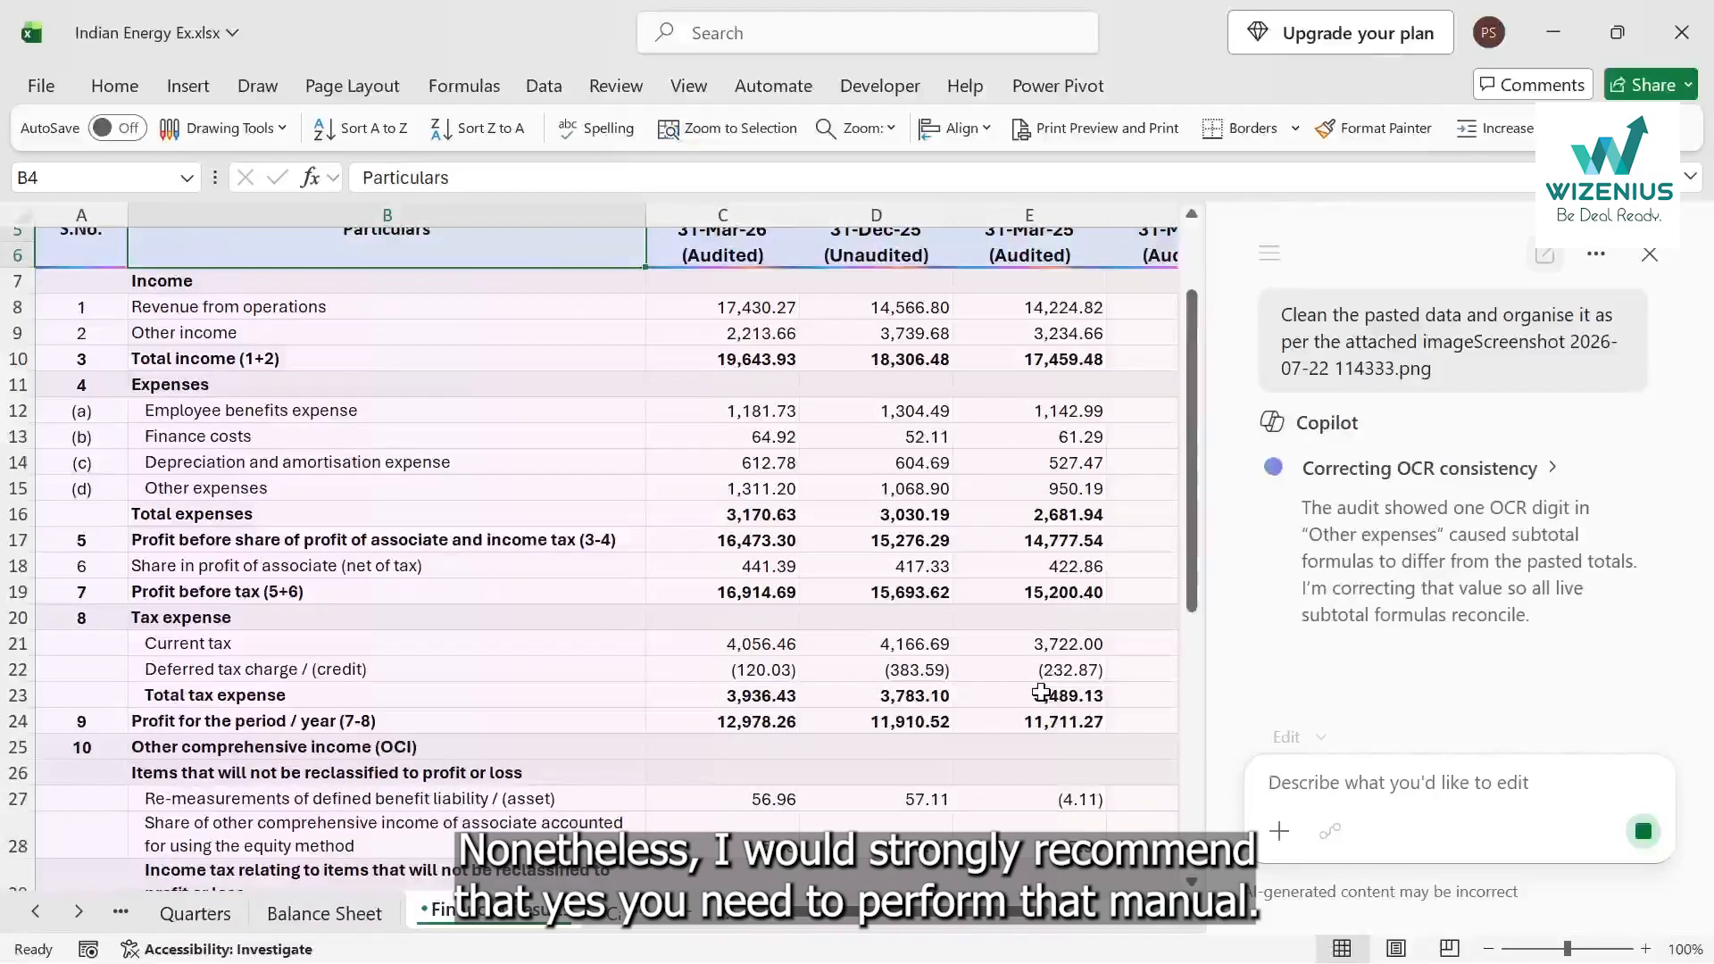
scroll(1041, 693, "down", 2)
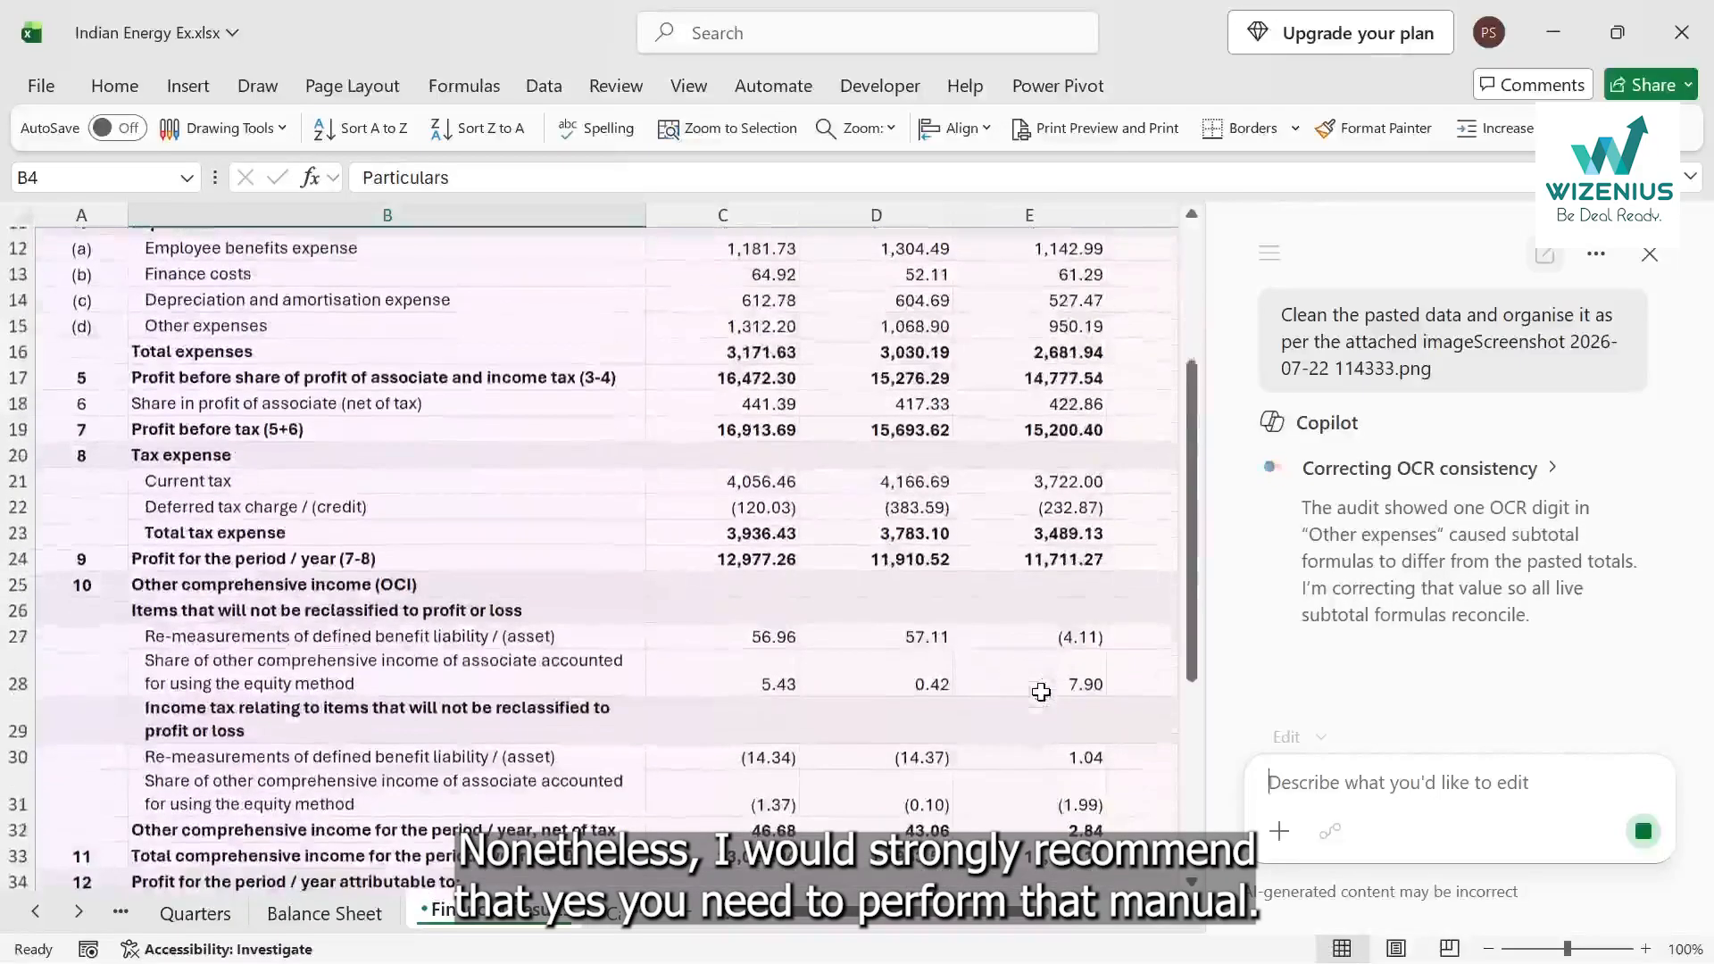
scroll(1040, 693, "up", 4)
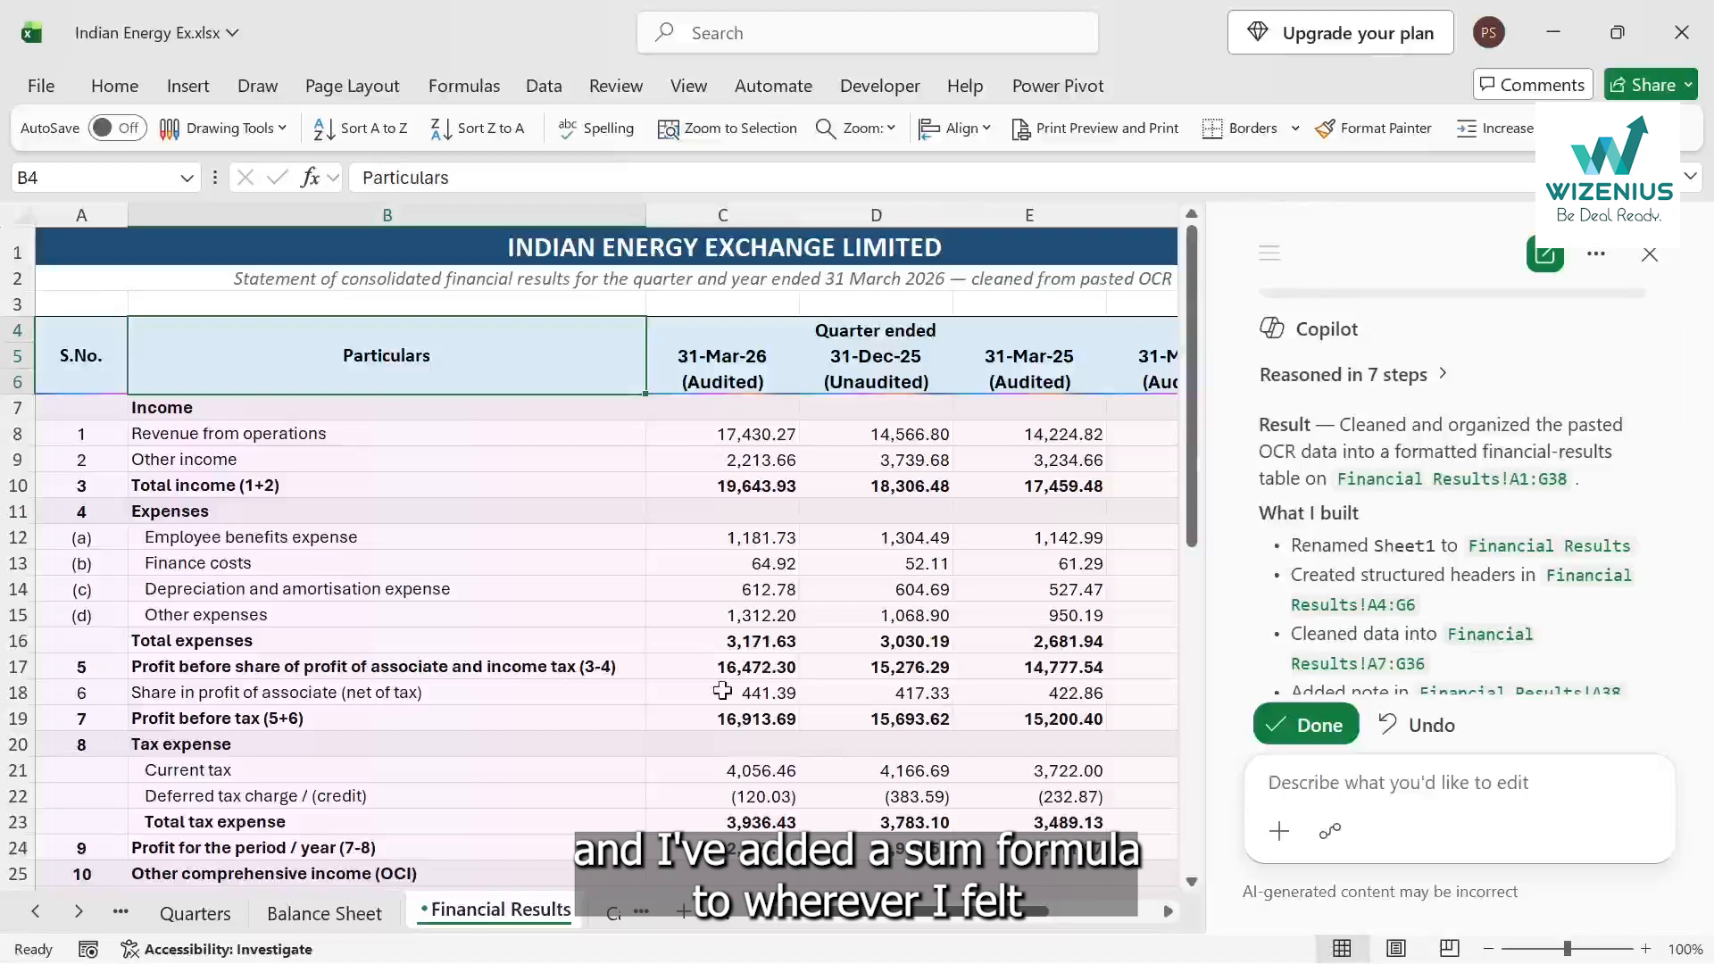
scroll(1451, 657, "down", 3)
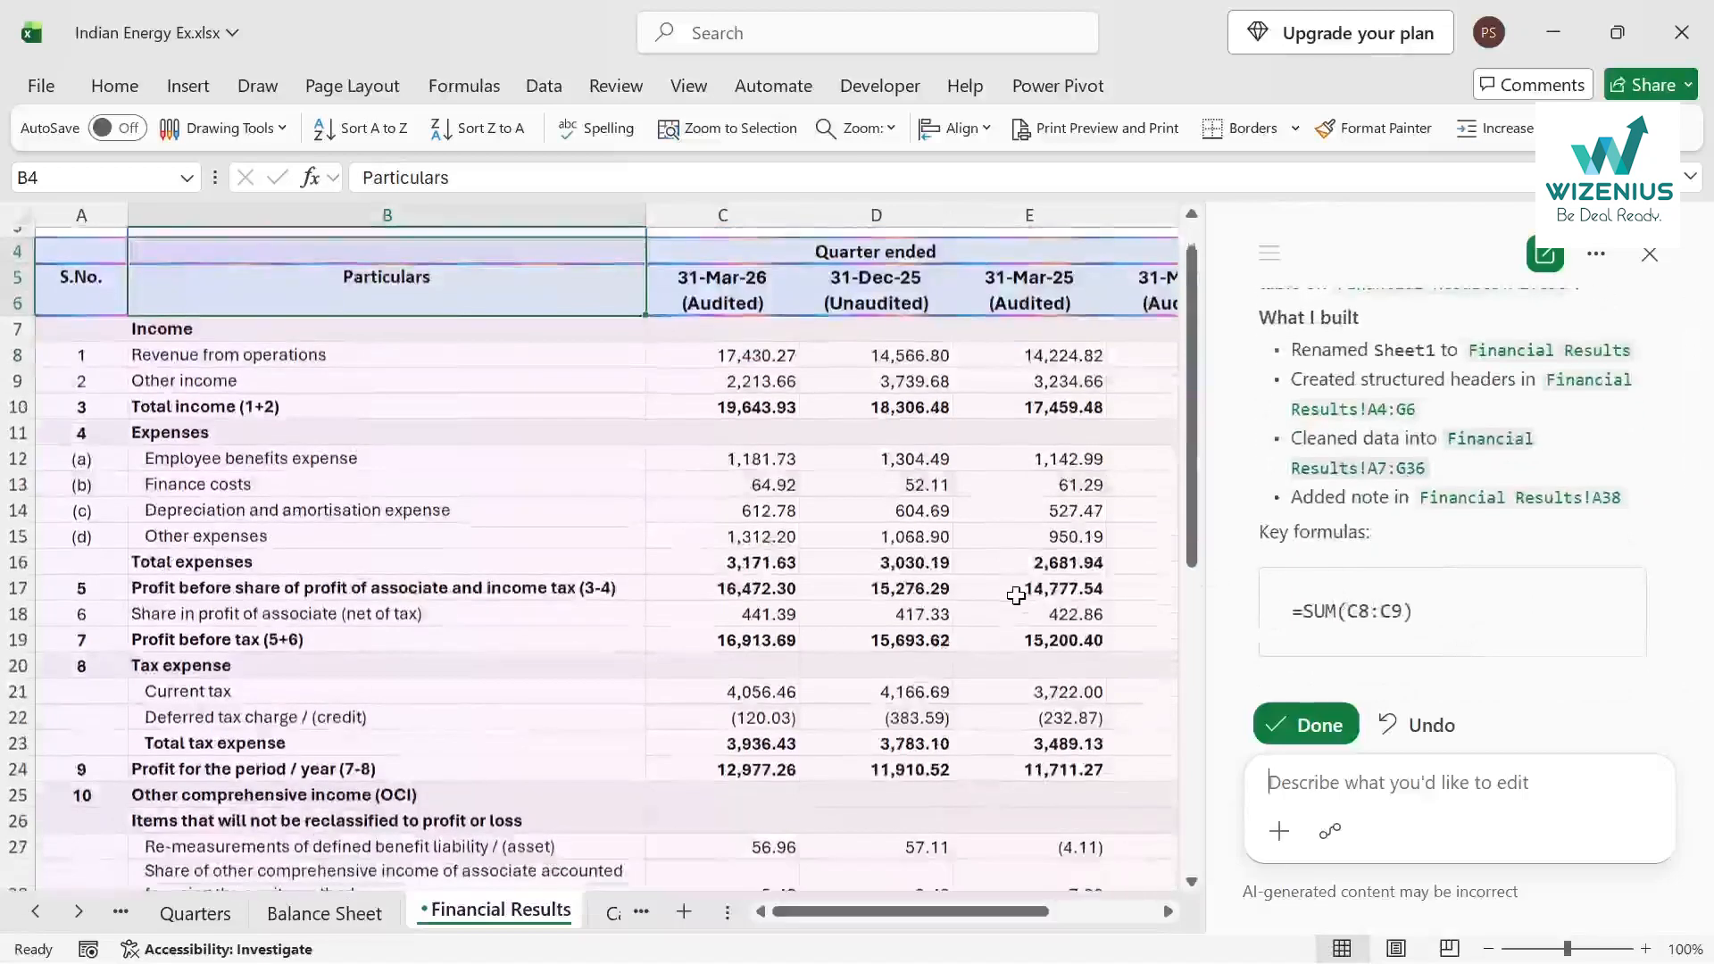
Review the line items of the Financial Results table, accept Copilot's changes and close the Copilot pane.
scroll(1016, 596, "down", 5)
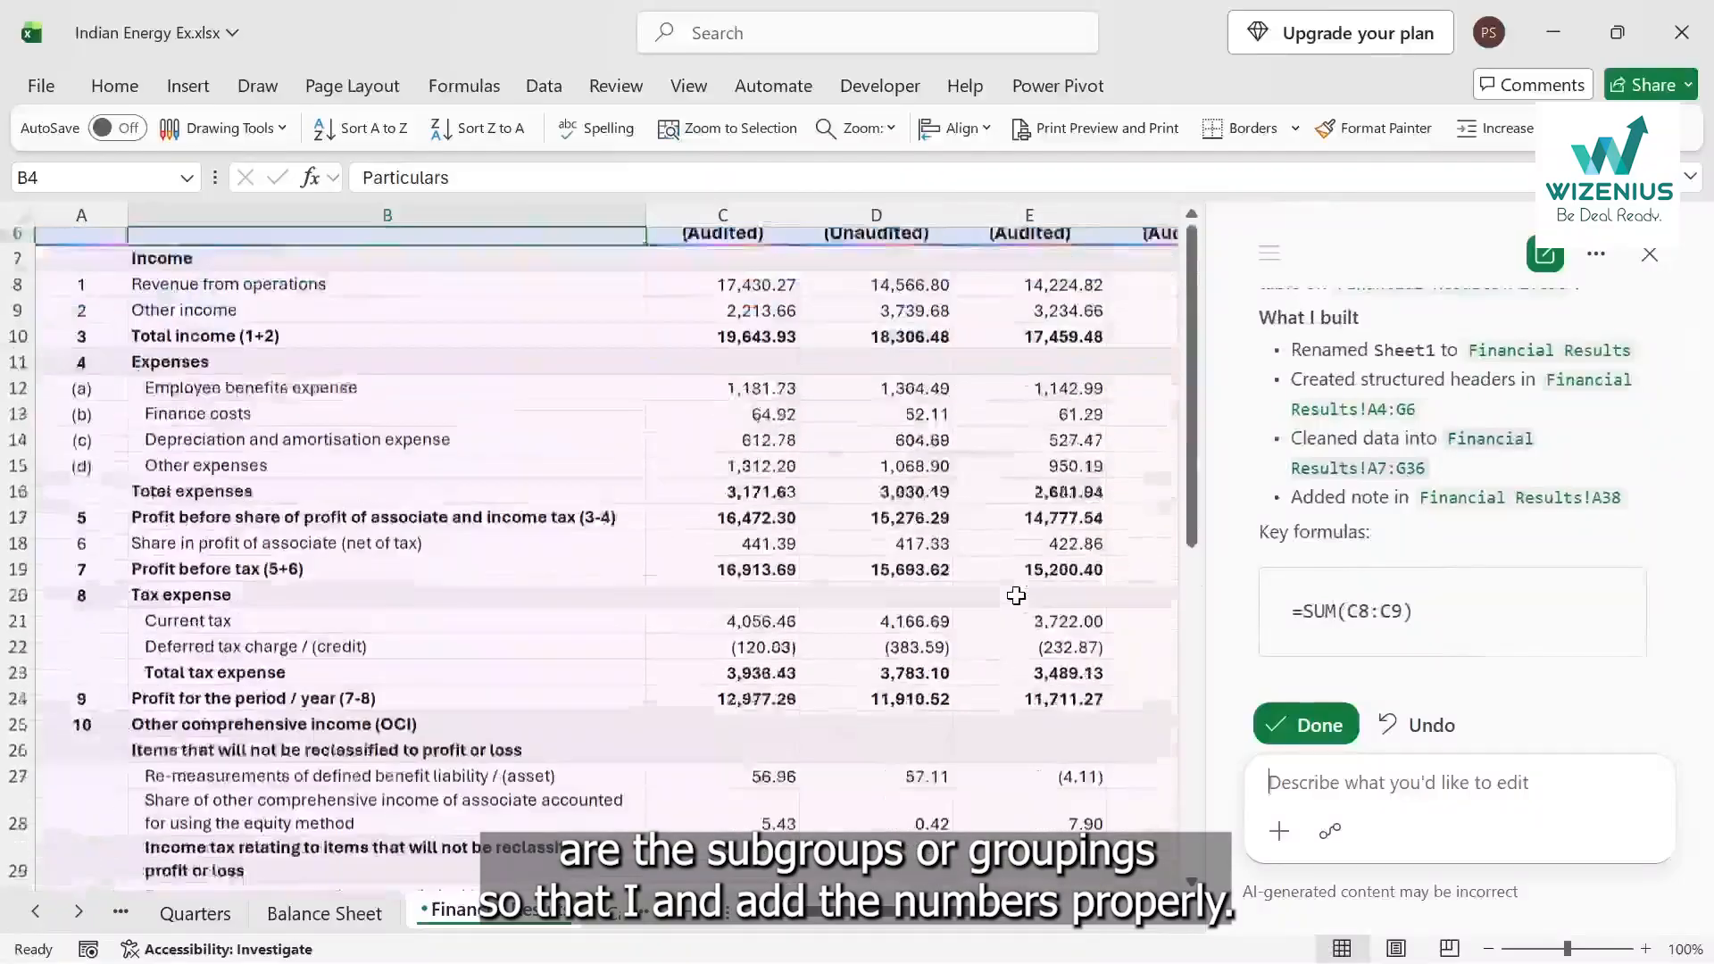
scroll(1016, 596, "down", 2)
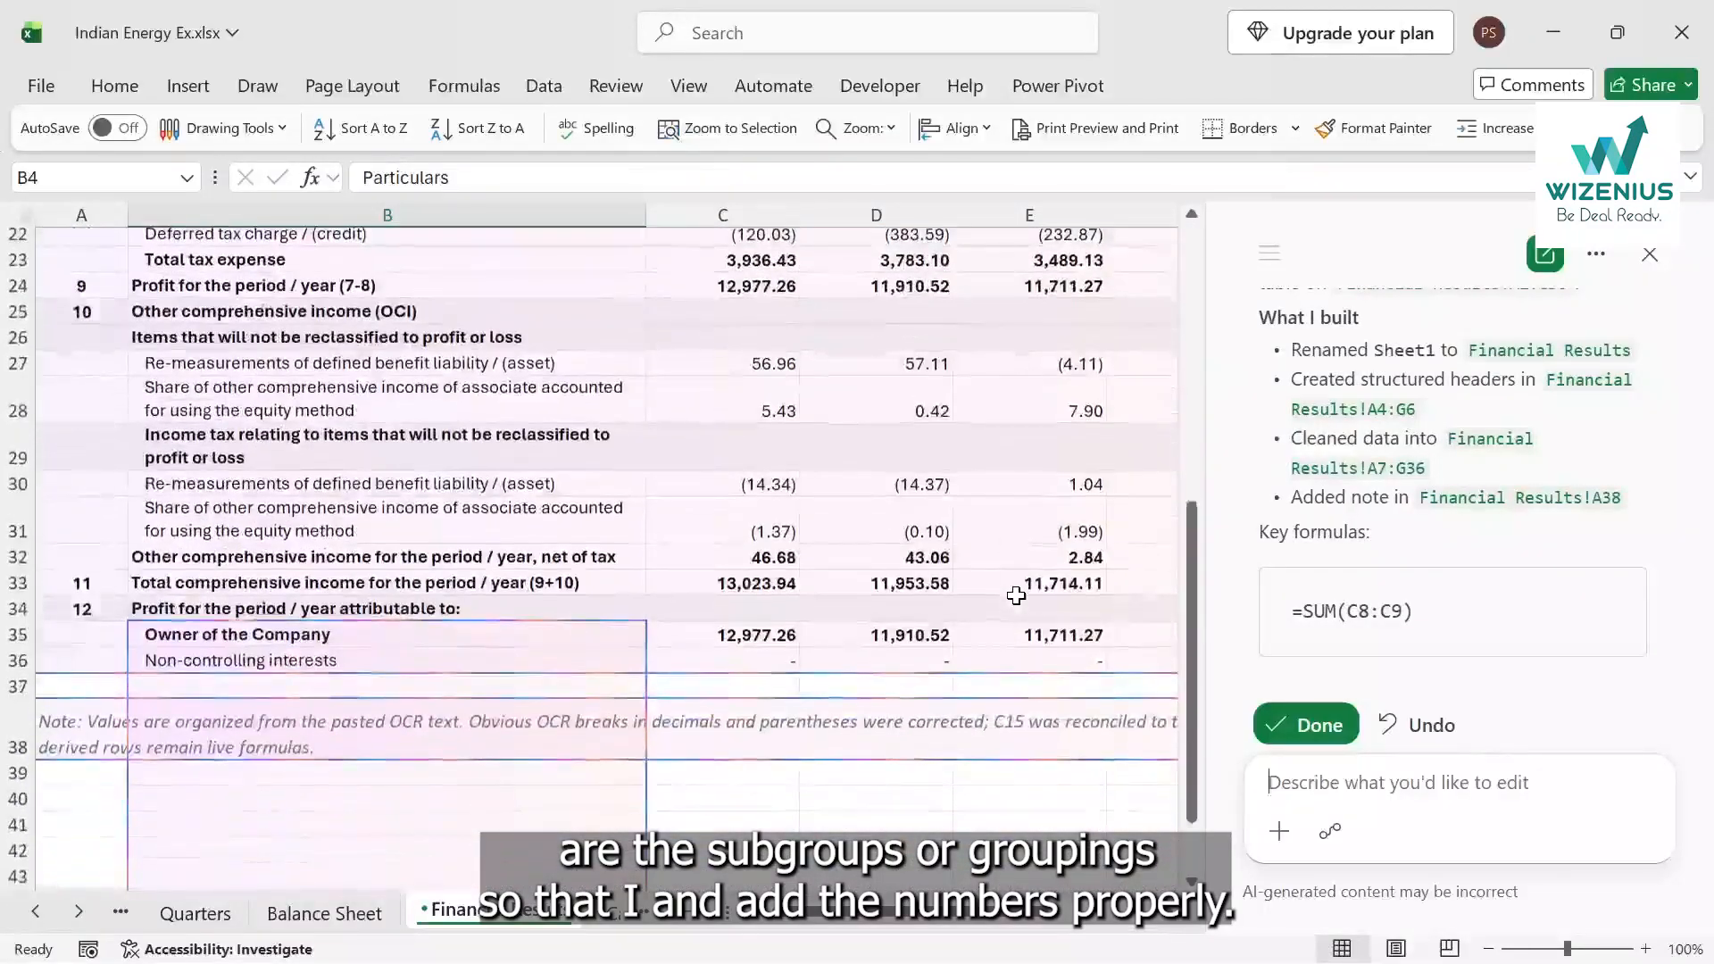
scroll(1015, 595, "up", 6)
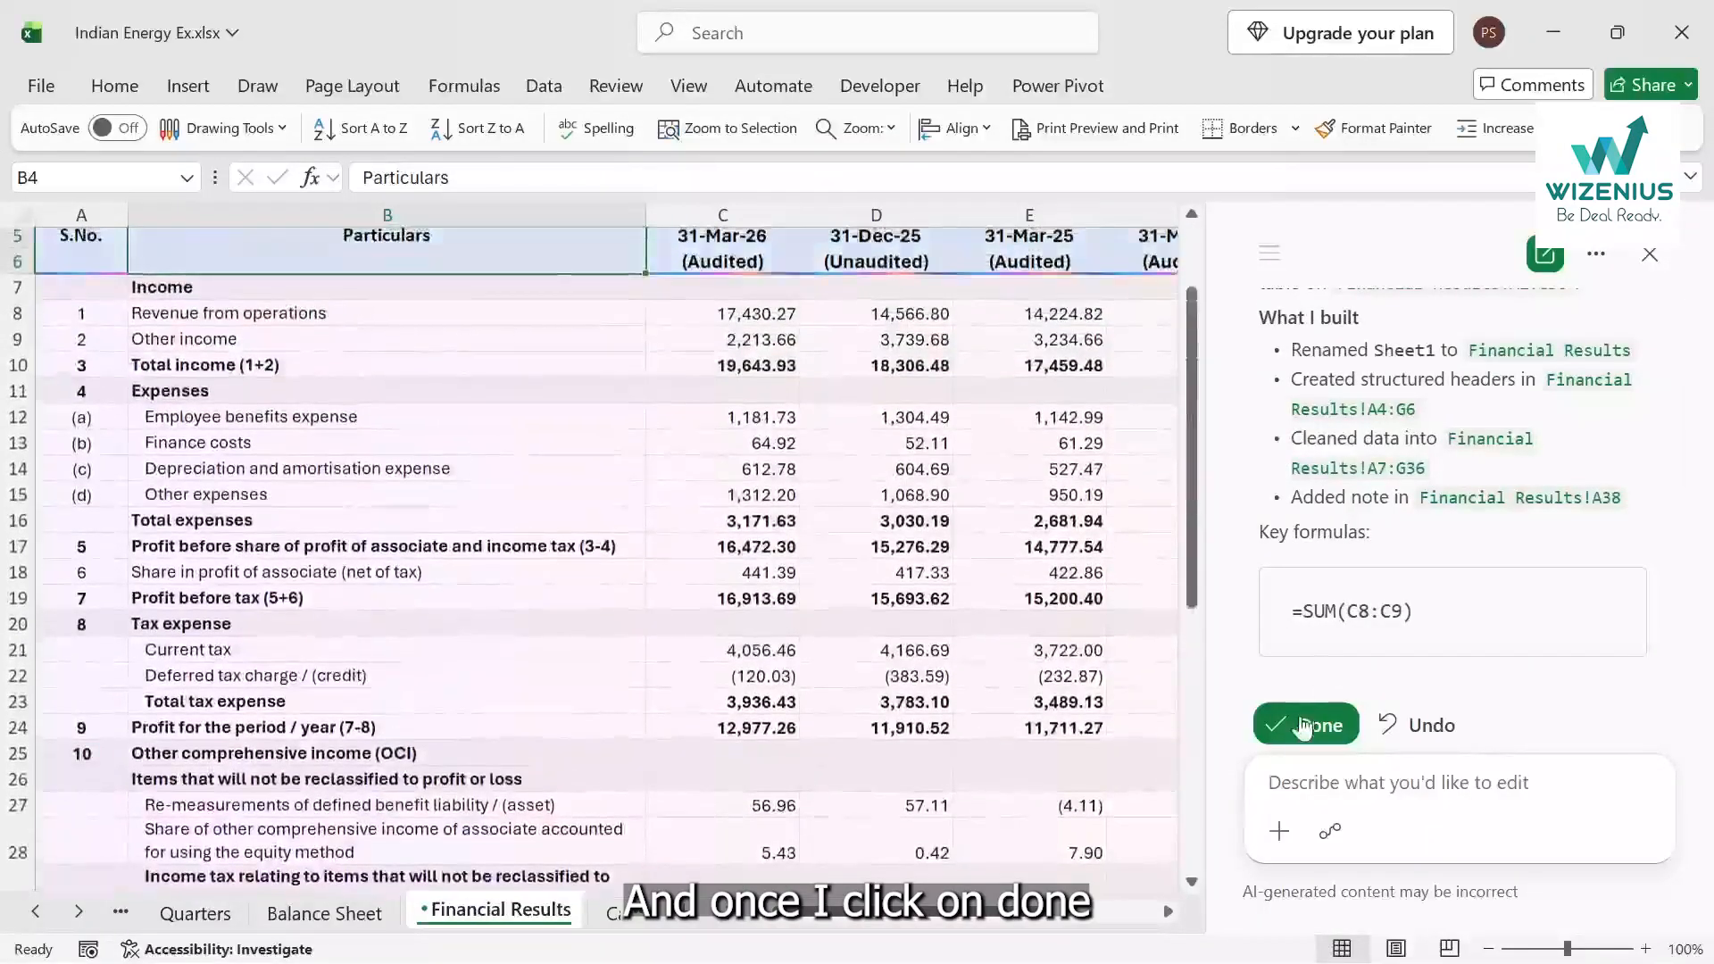
left_click(1305, 724)
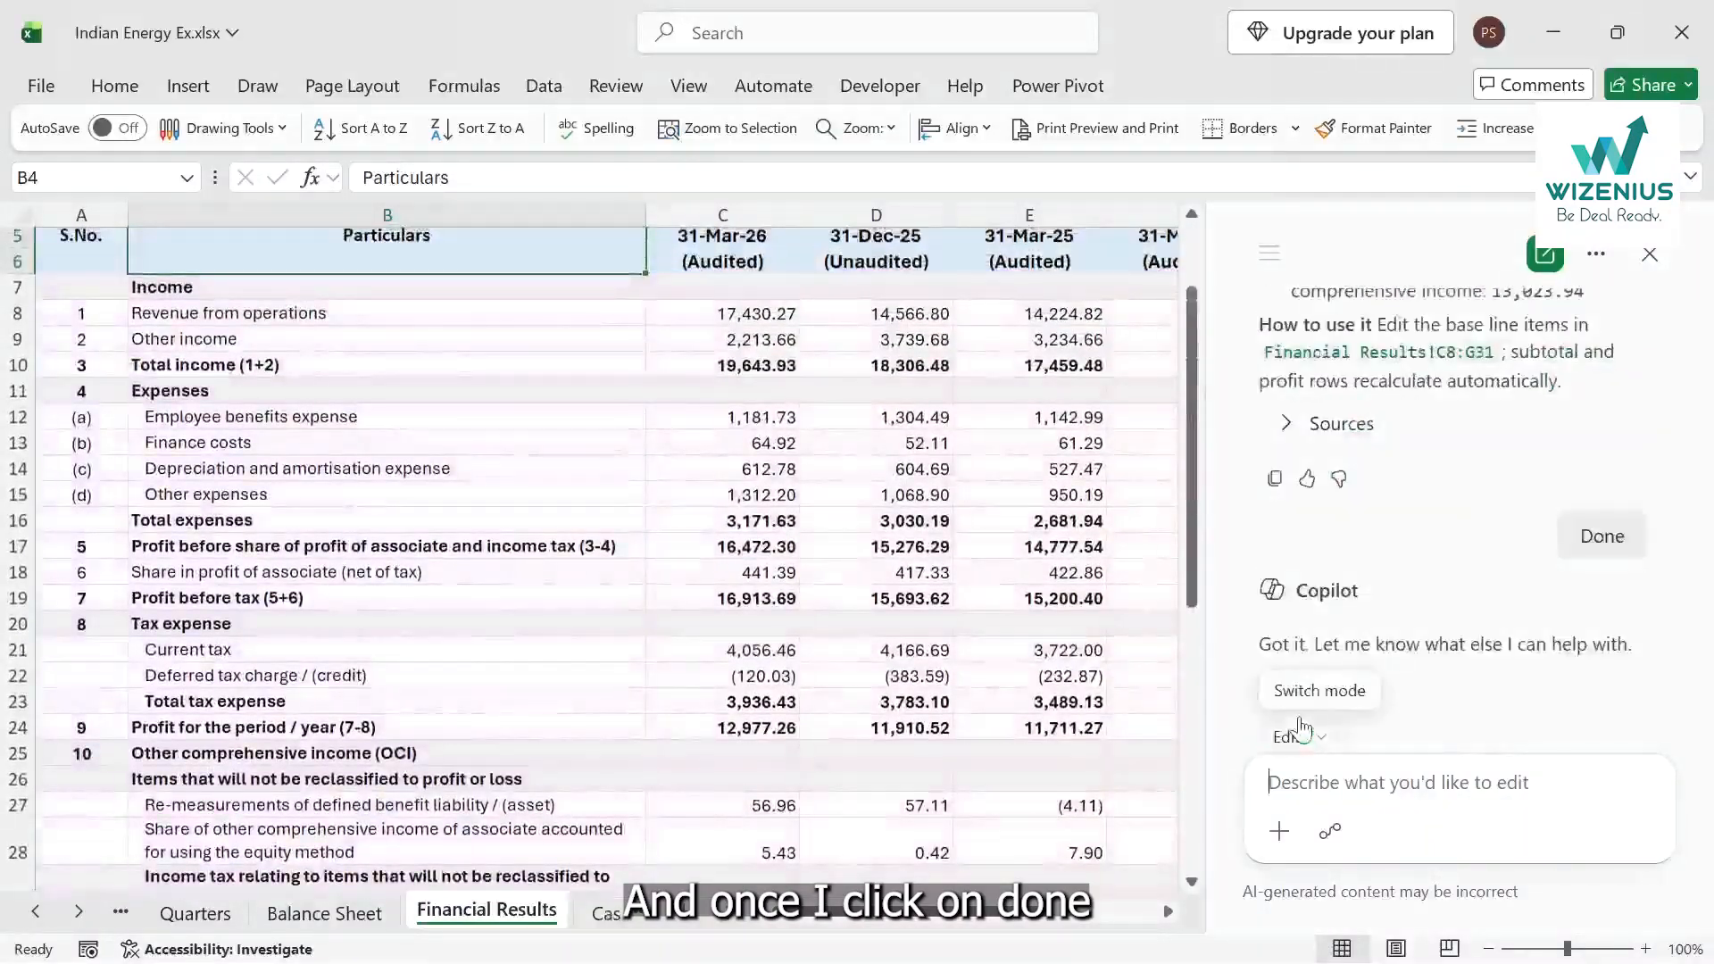
left_click(1650, 255)
left_click(1104, 495)
scroll(1105, 495, "up", 2)
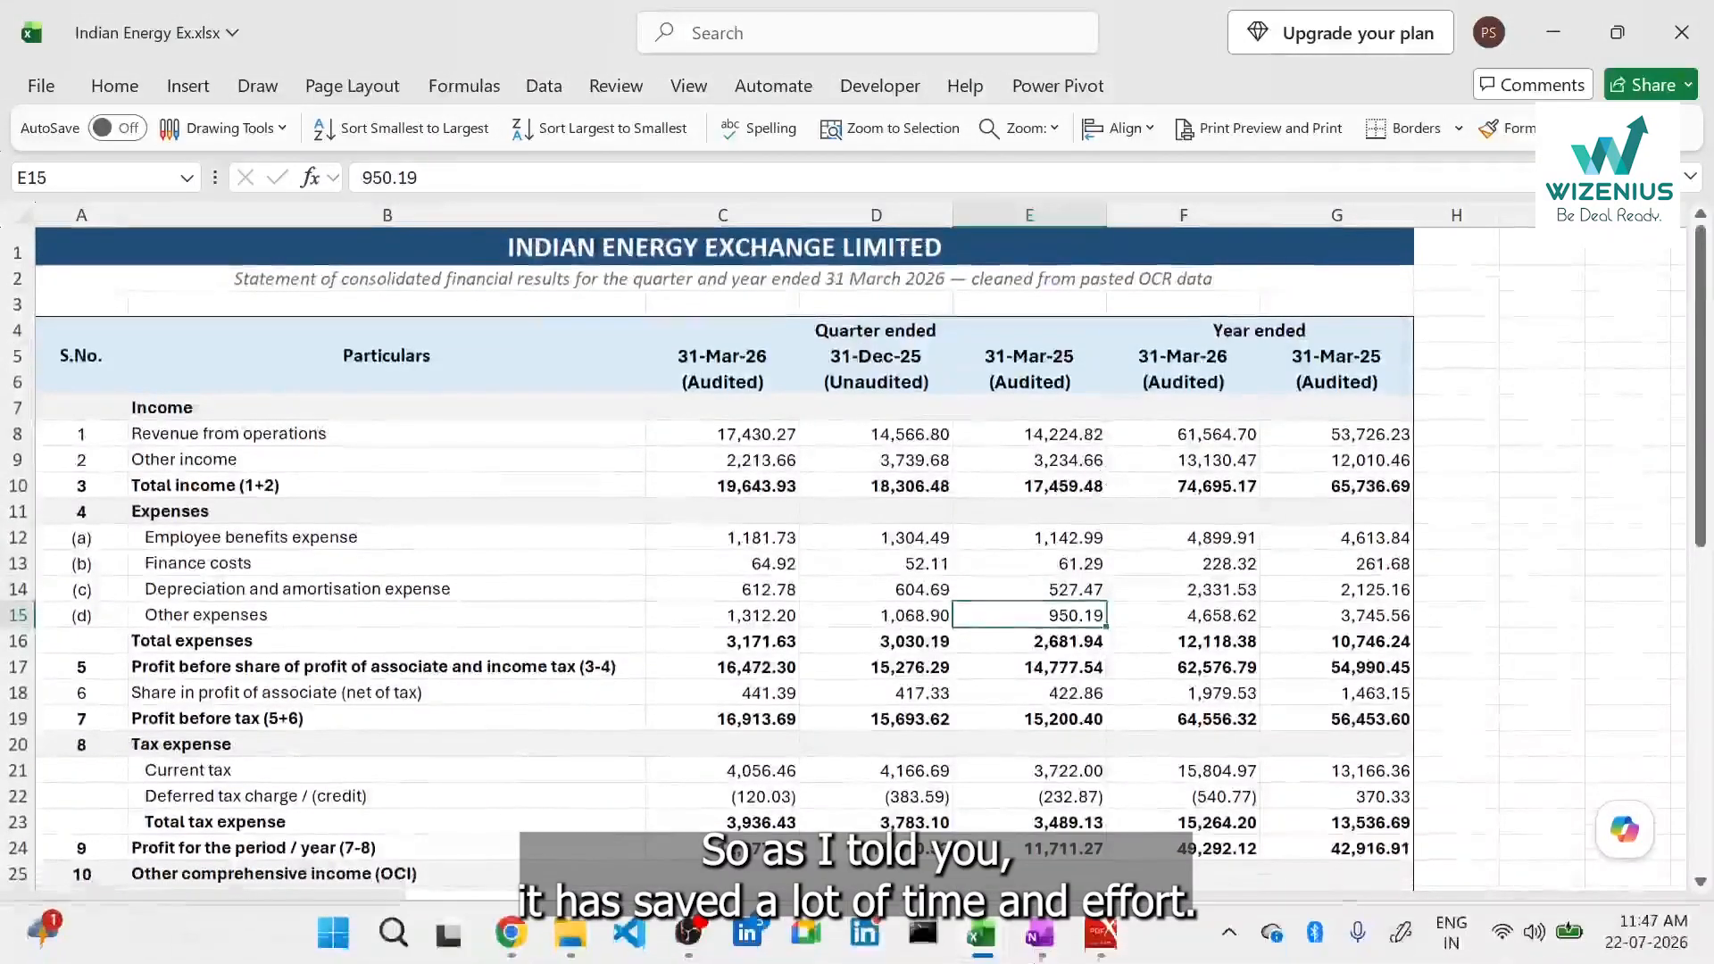
Switch to the IEX Standalone and Consolidated Audited Financial Results PDF and enlarge page 13's consolidated results table for checking.
mouse_move(1100, 932)
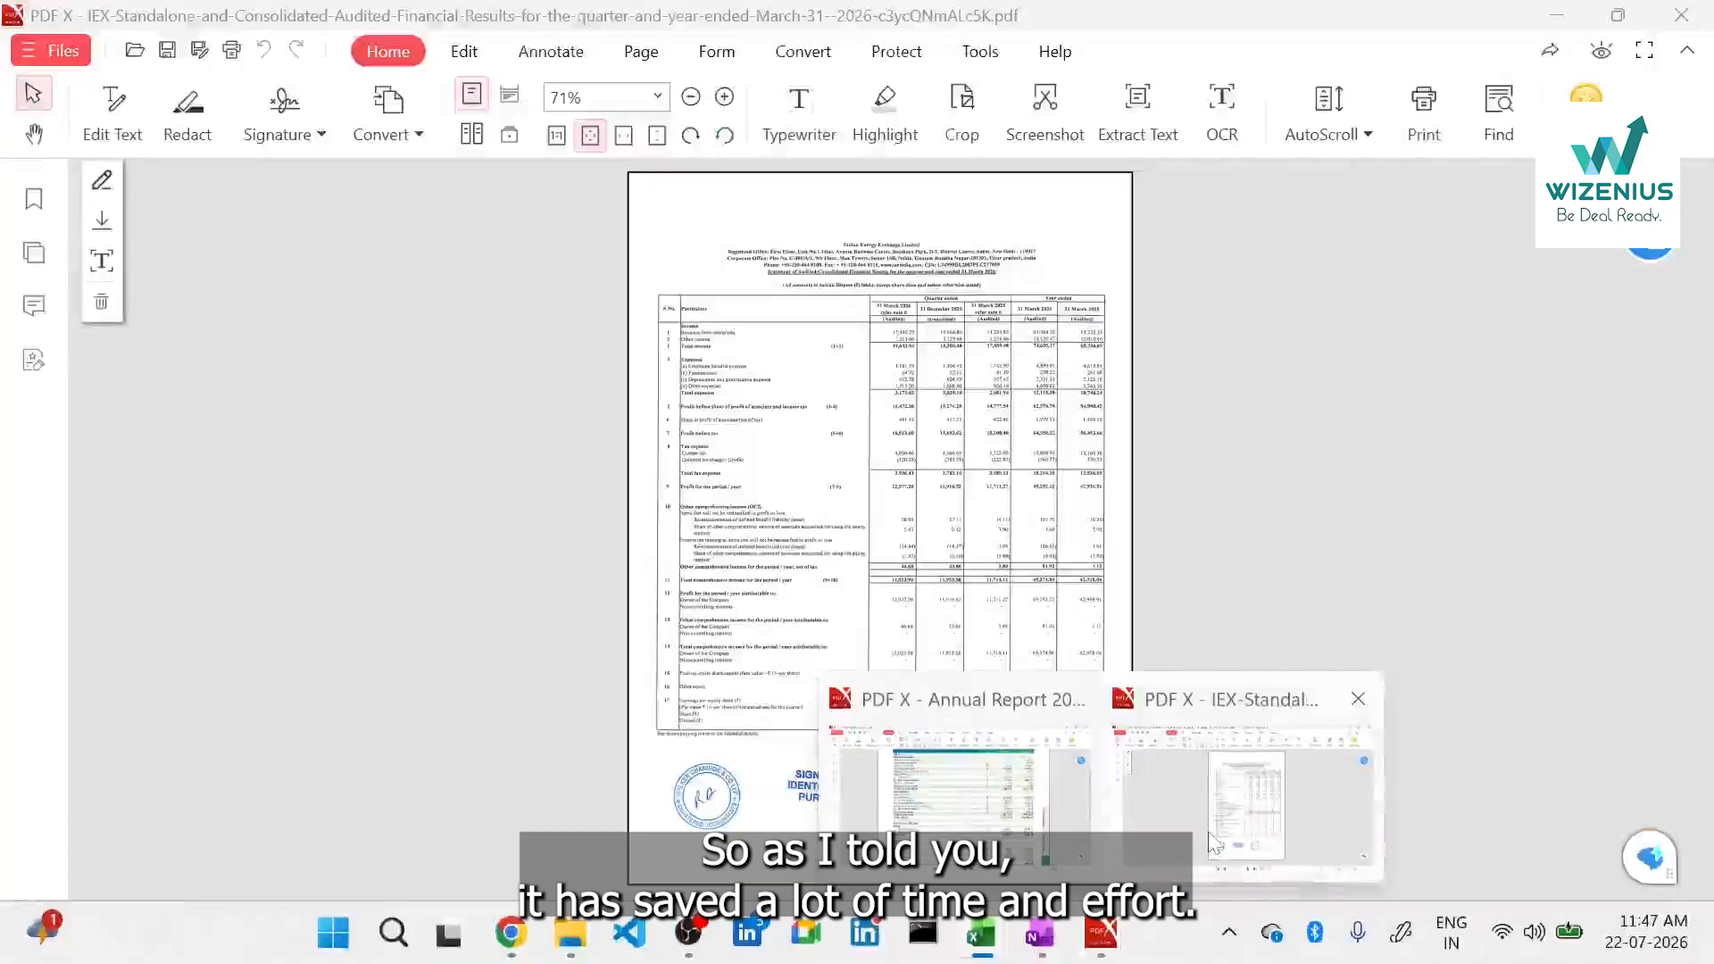
left_click(1214, 844)
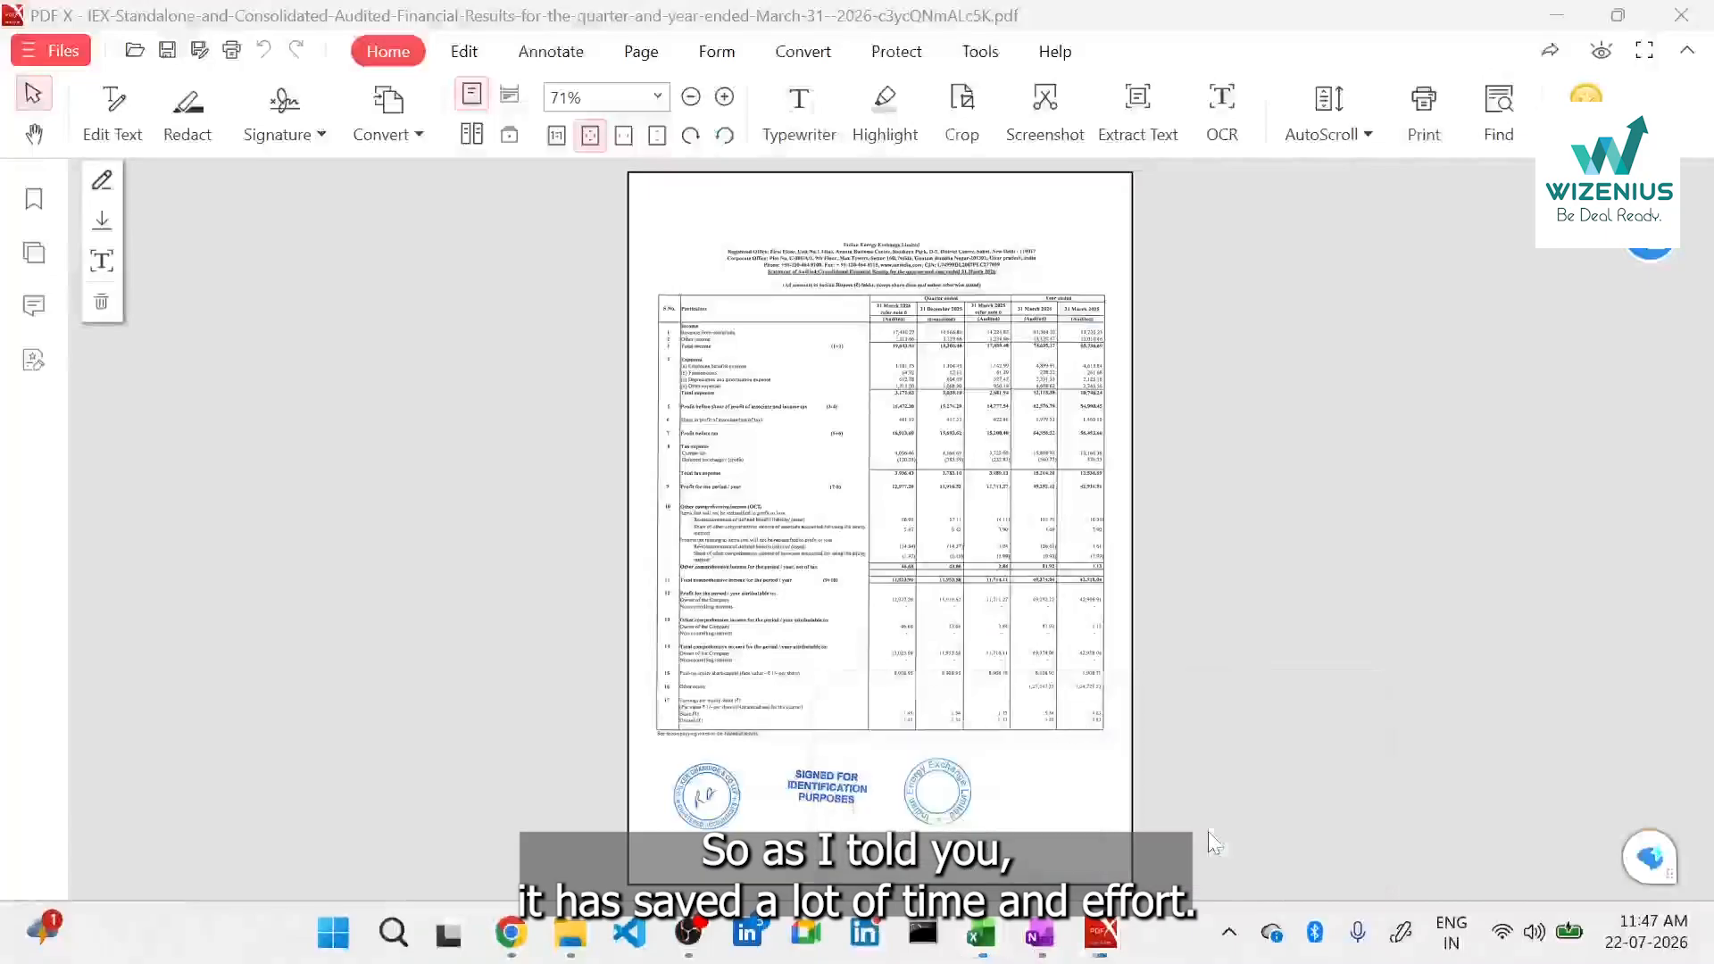
scroll(1178, 620, "up", 6, "ctrl")
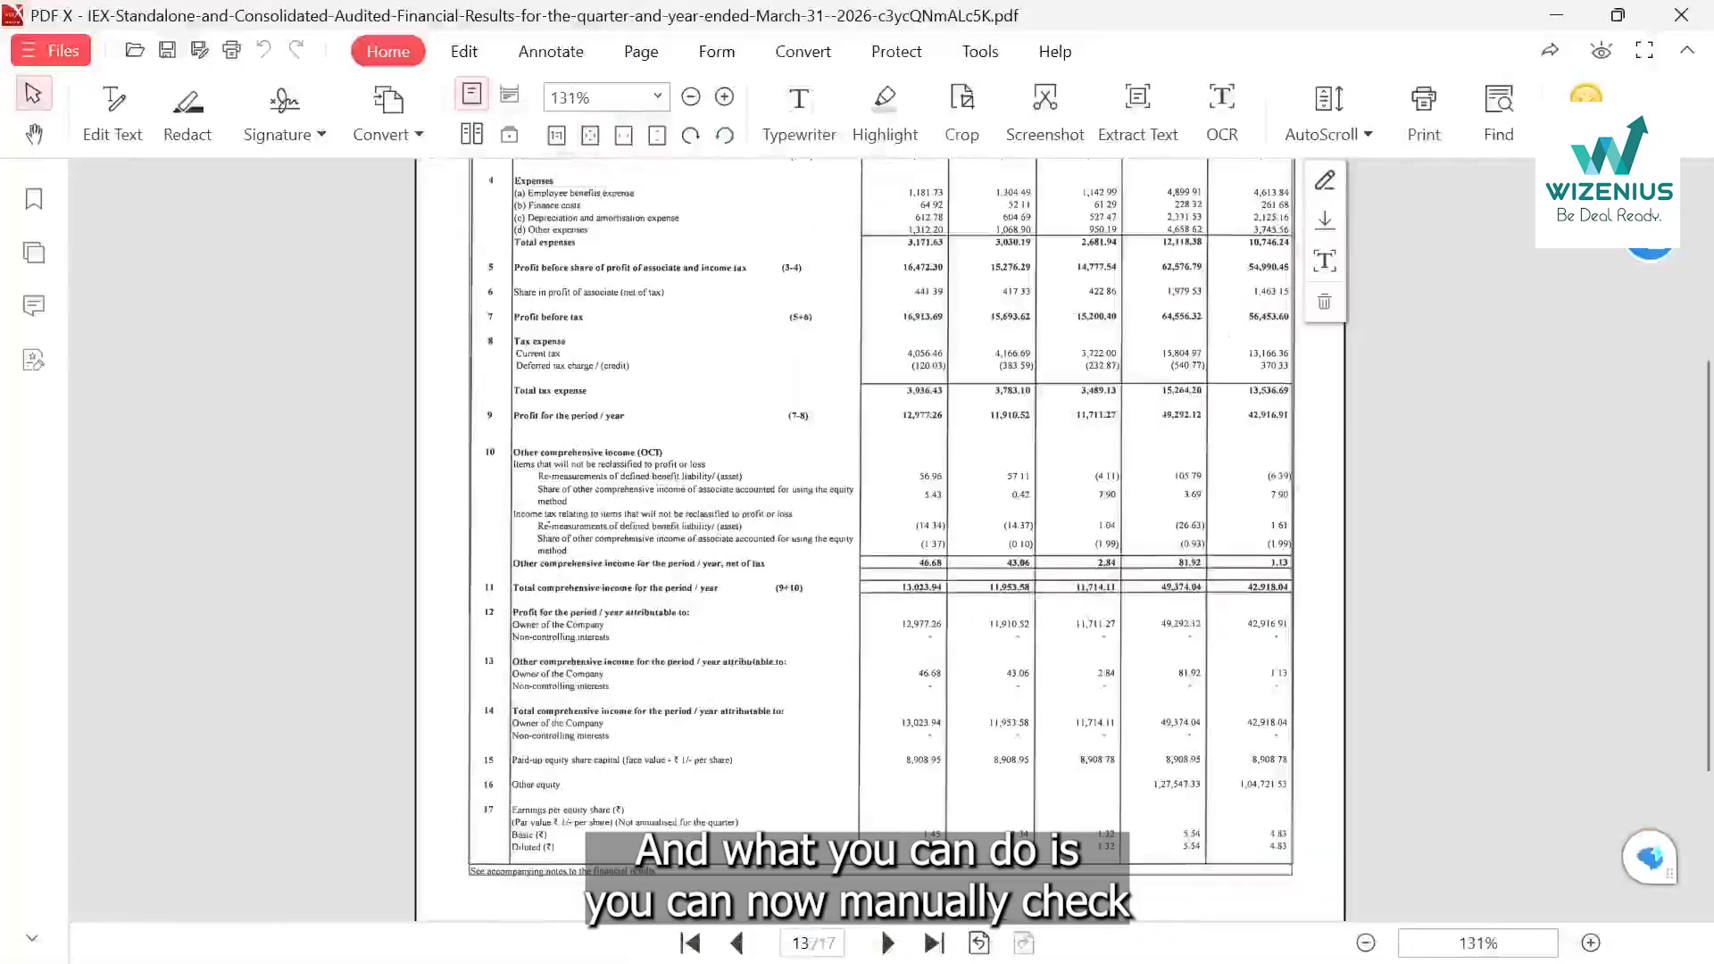
scroll(1184, 620, "up", 3)
key("alt+Tab")
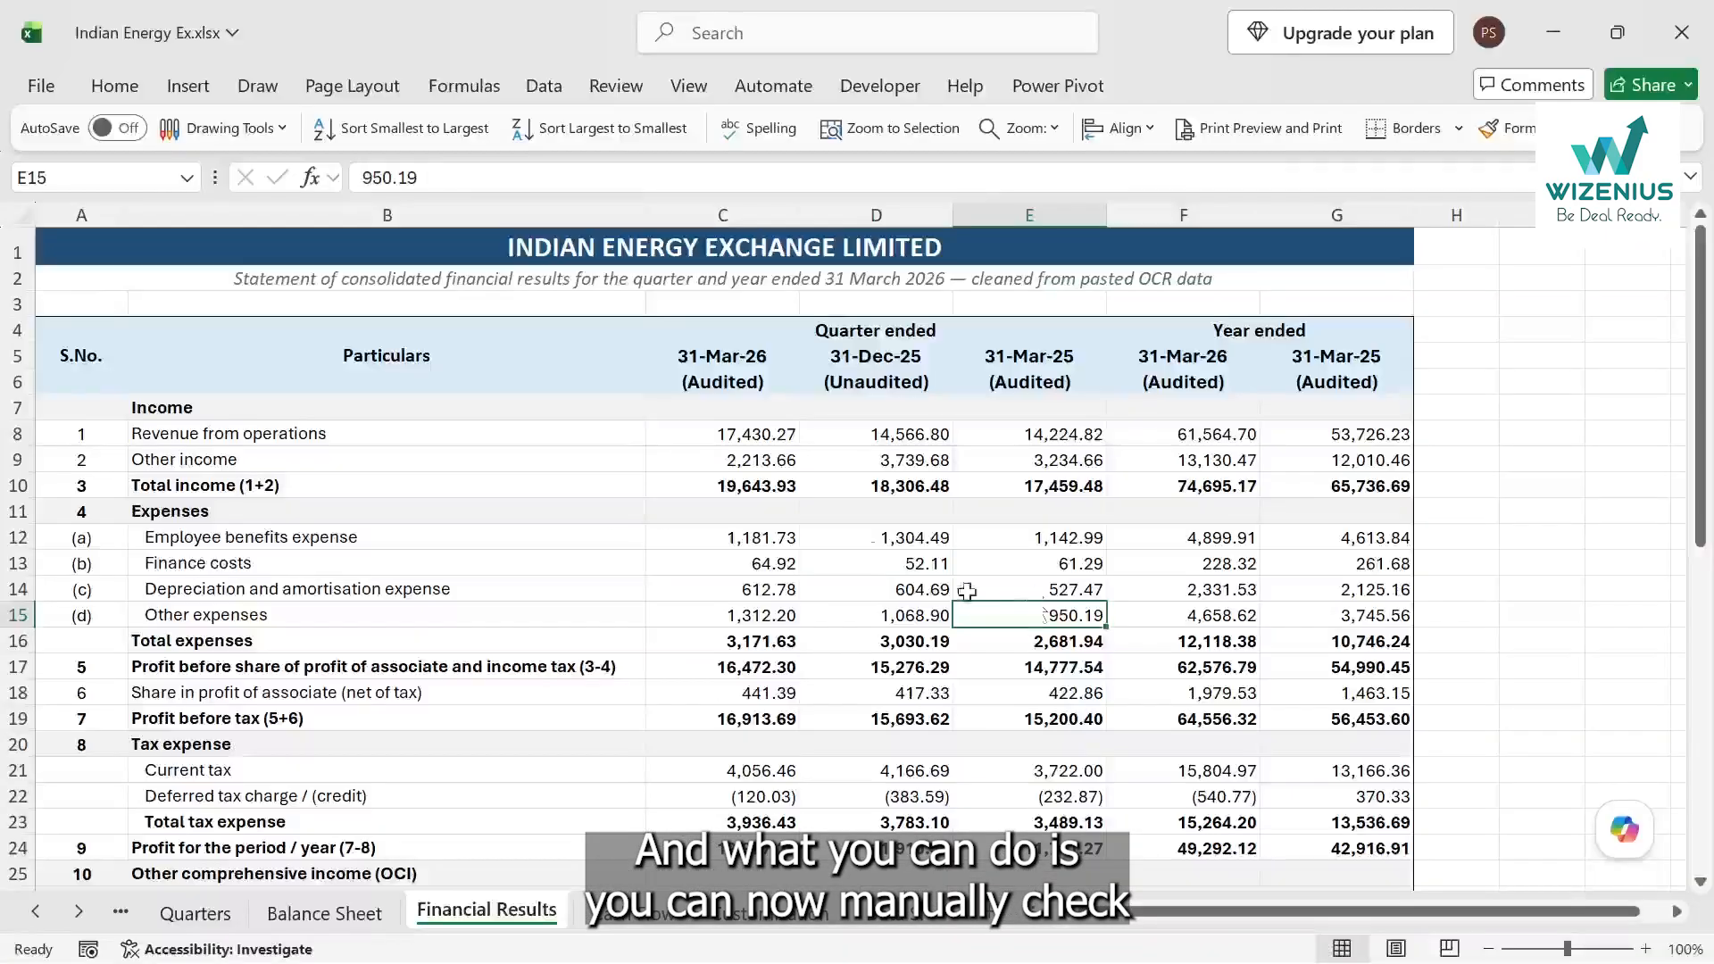
key("alt+Tab")
left_click(589, 134)
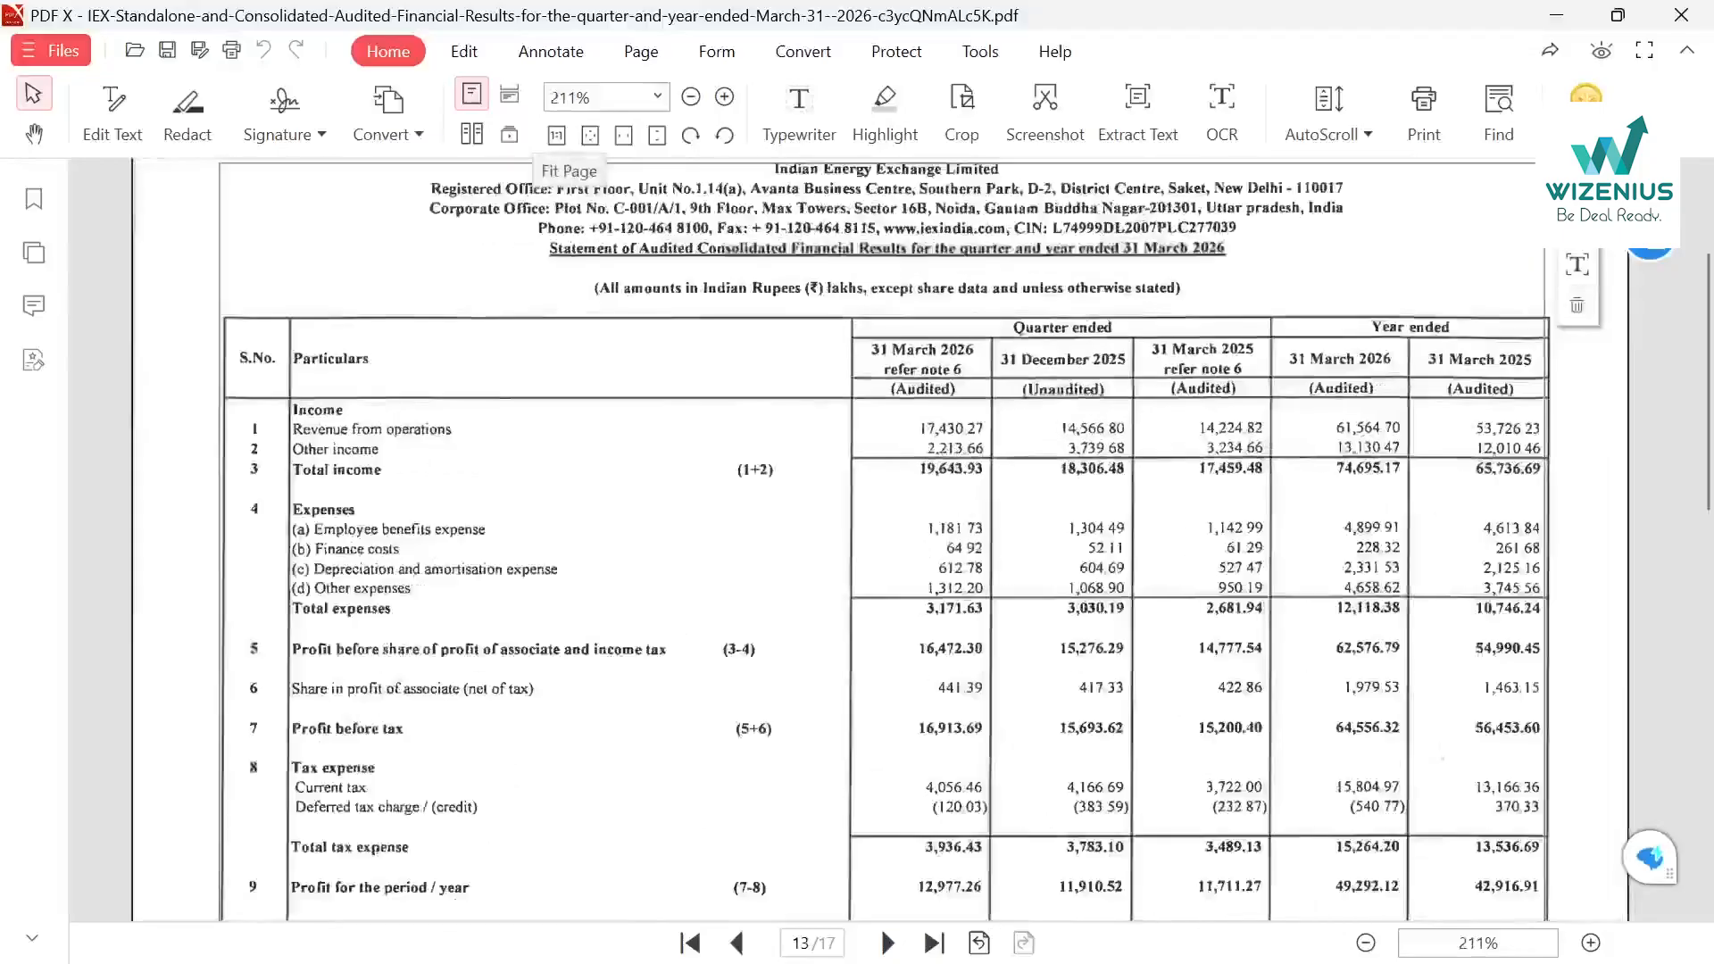
Compare the Revenue from operations and Total income figures in the Financial Results sheet with page 13 of the PDF.
key("alt+Tab")
left_click(773, 434)
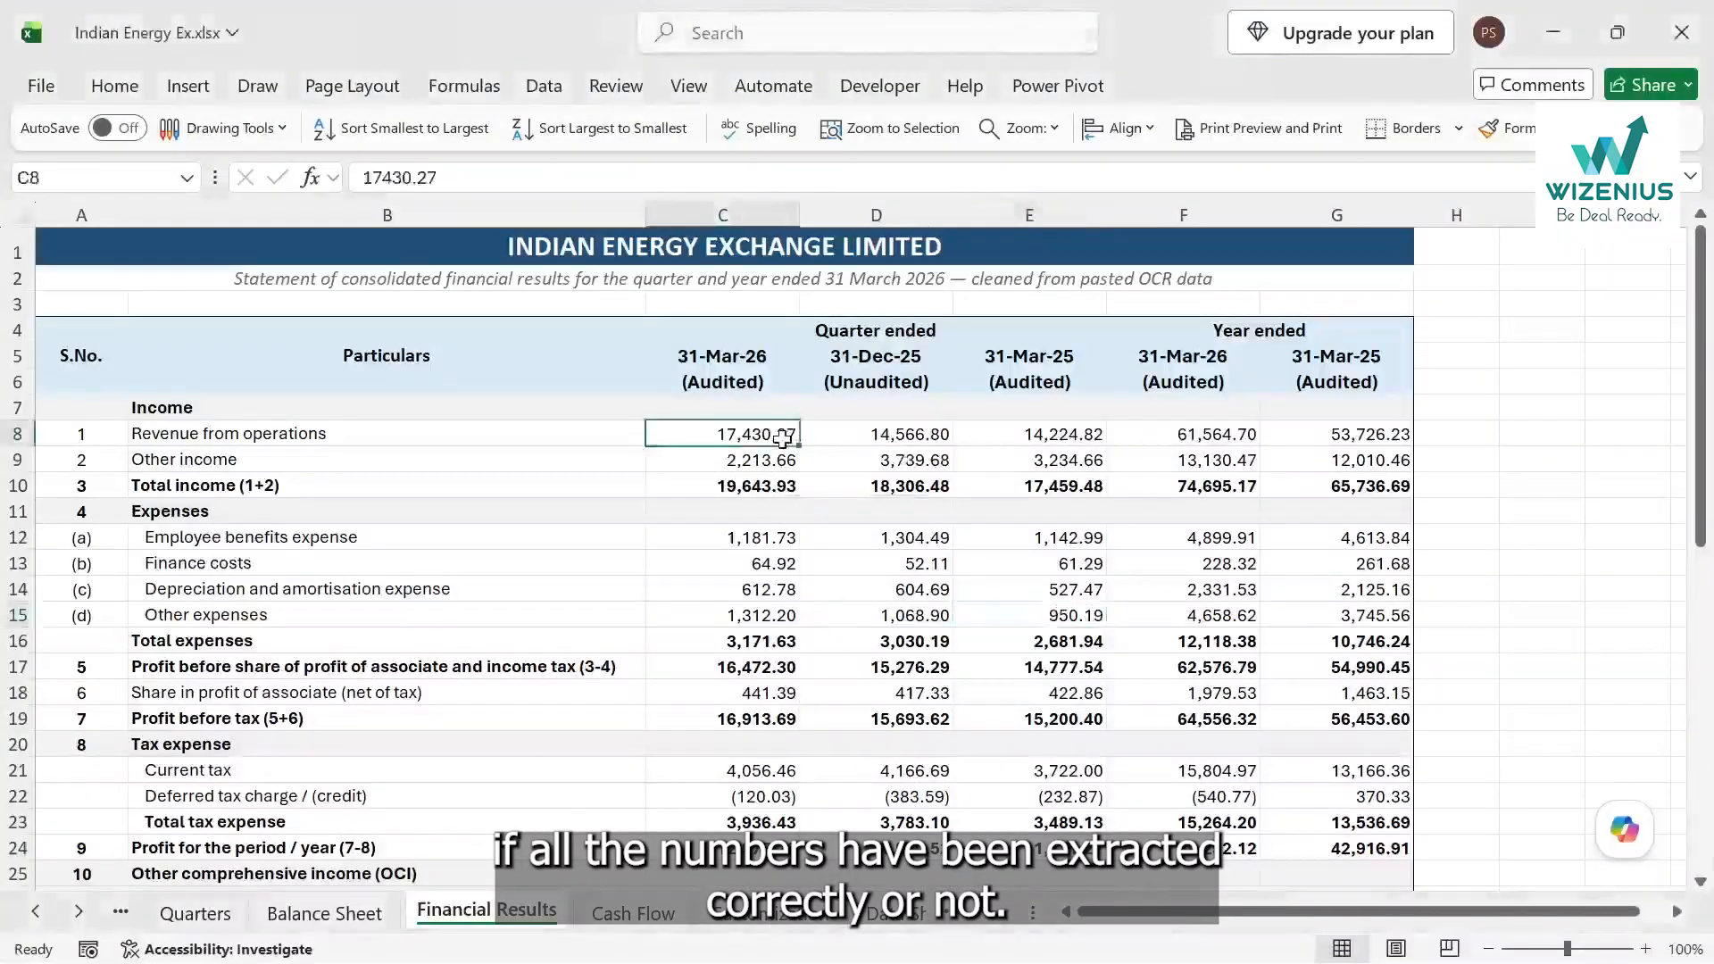
key("alt+Tab")
key("alt+Tab")
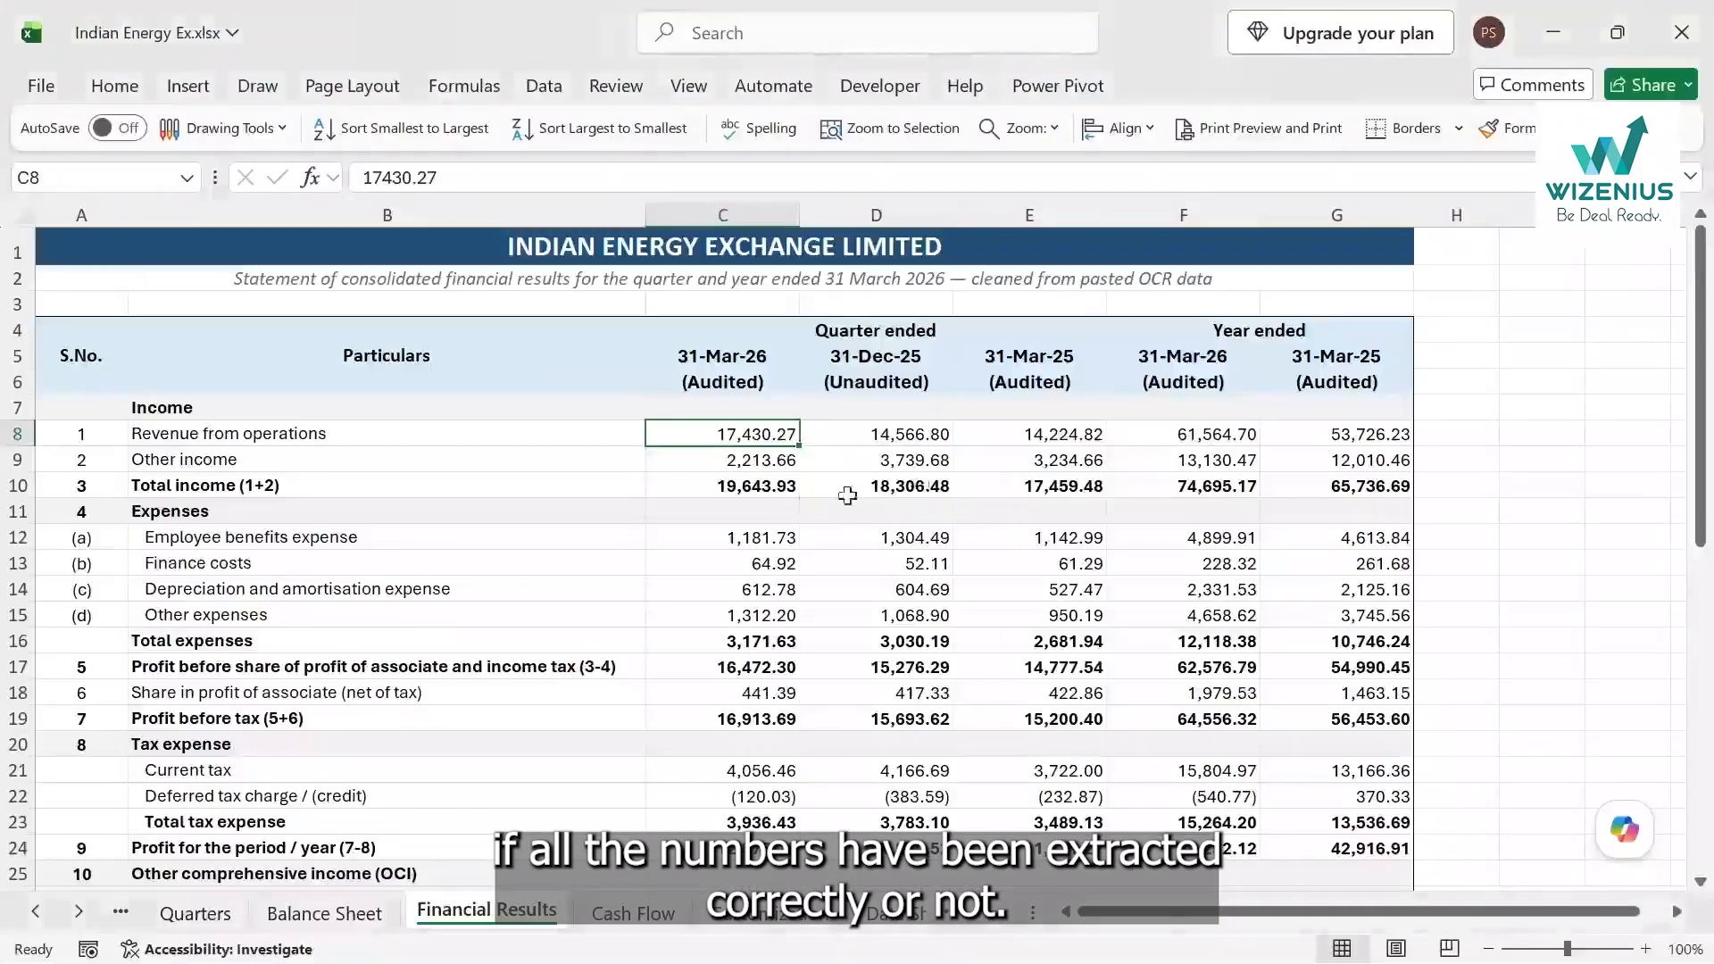
left_click(766, 505)
key("alt+Tab")
key("alt+Tab")
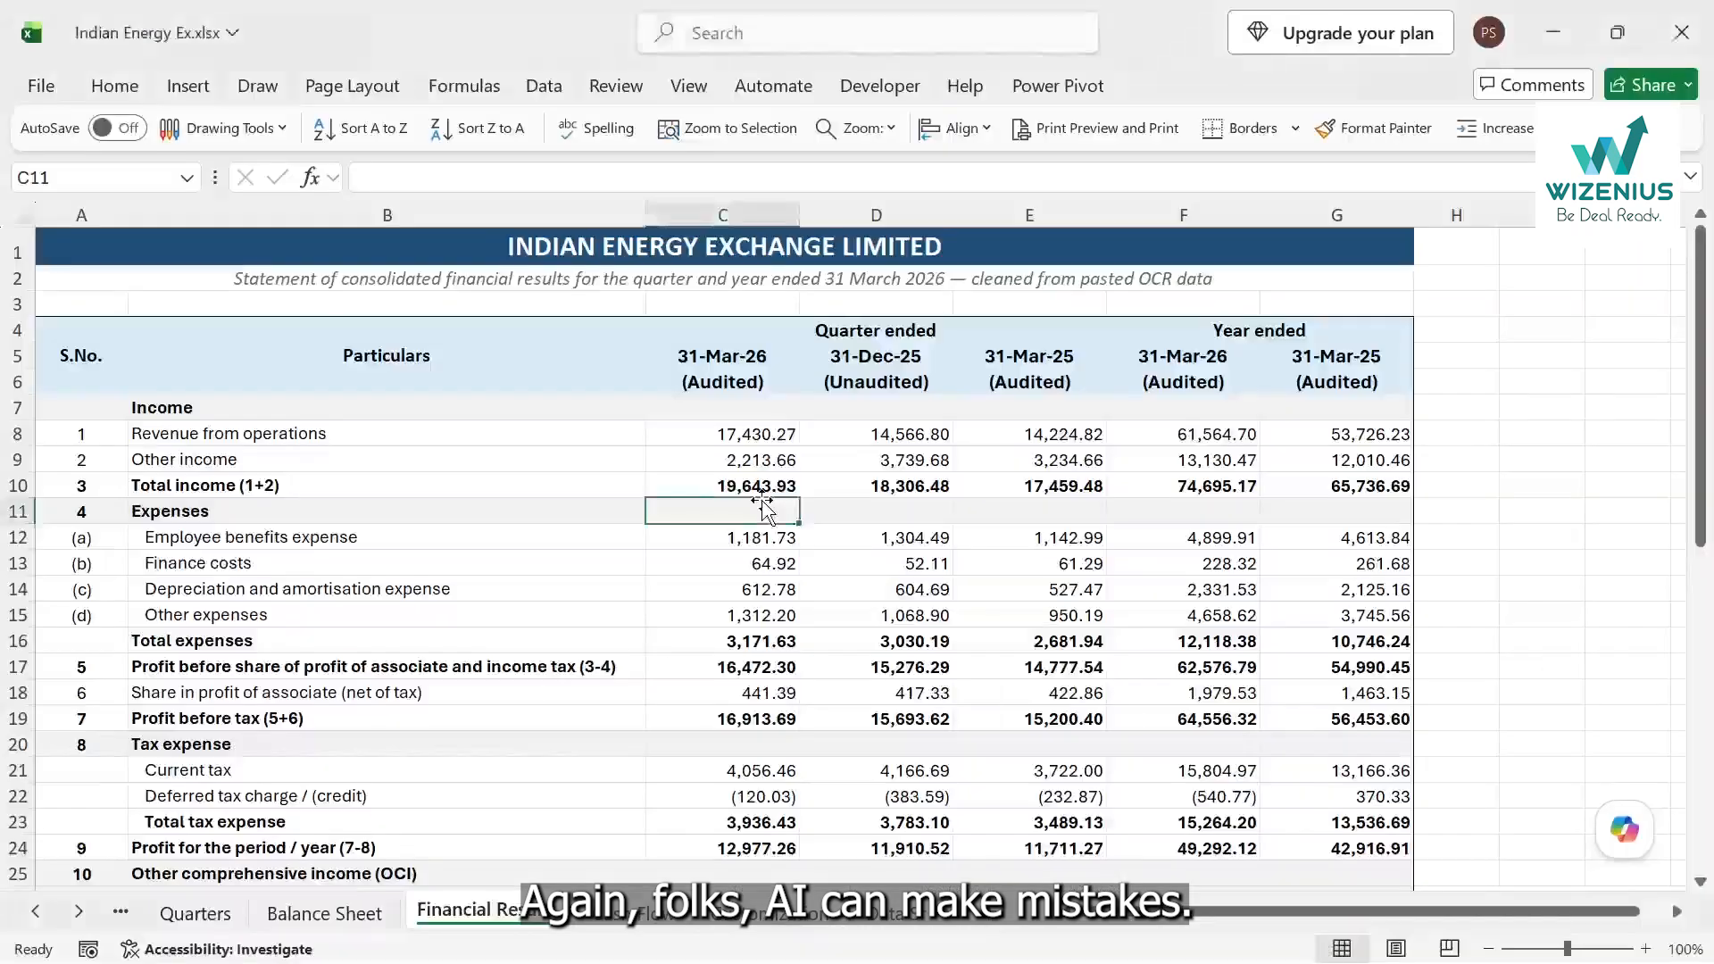
left_click(902, 491)
key("alt+Tab")
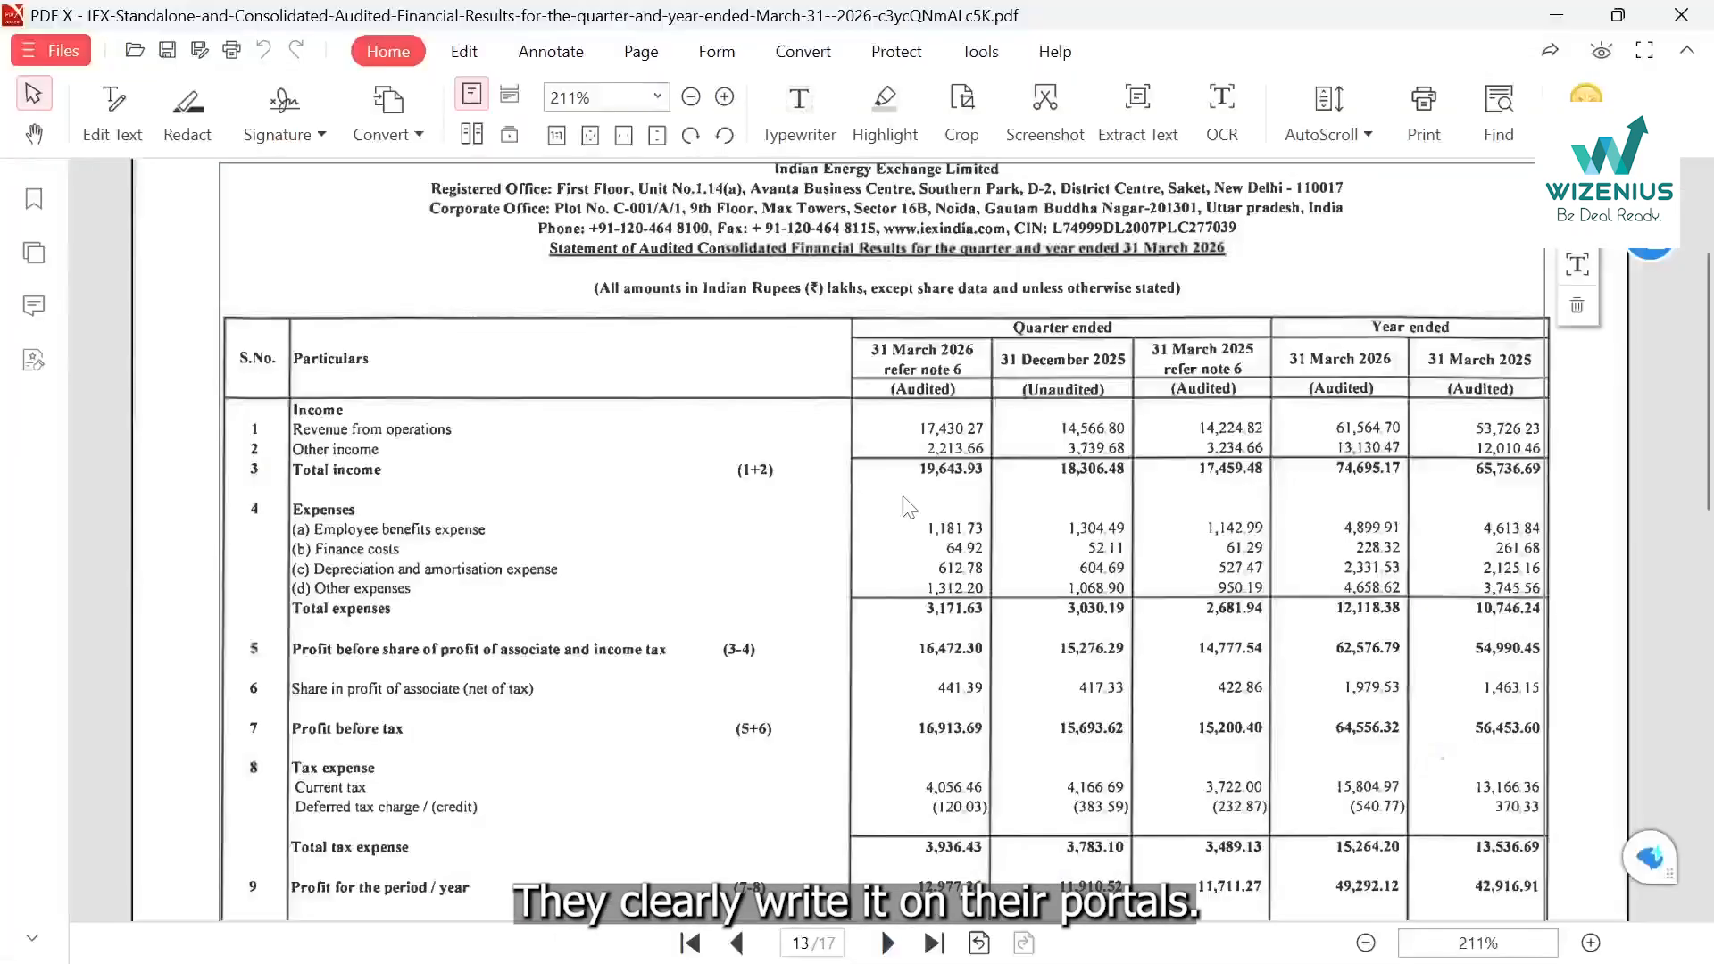
key("alt+Tab")
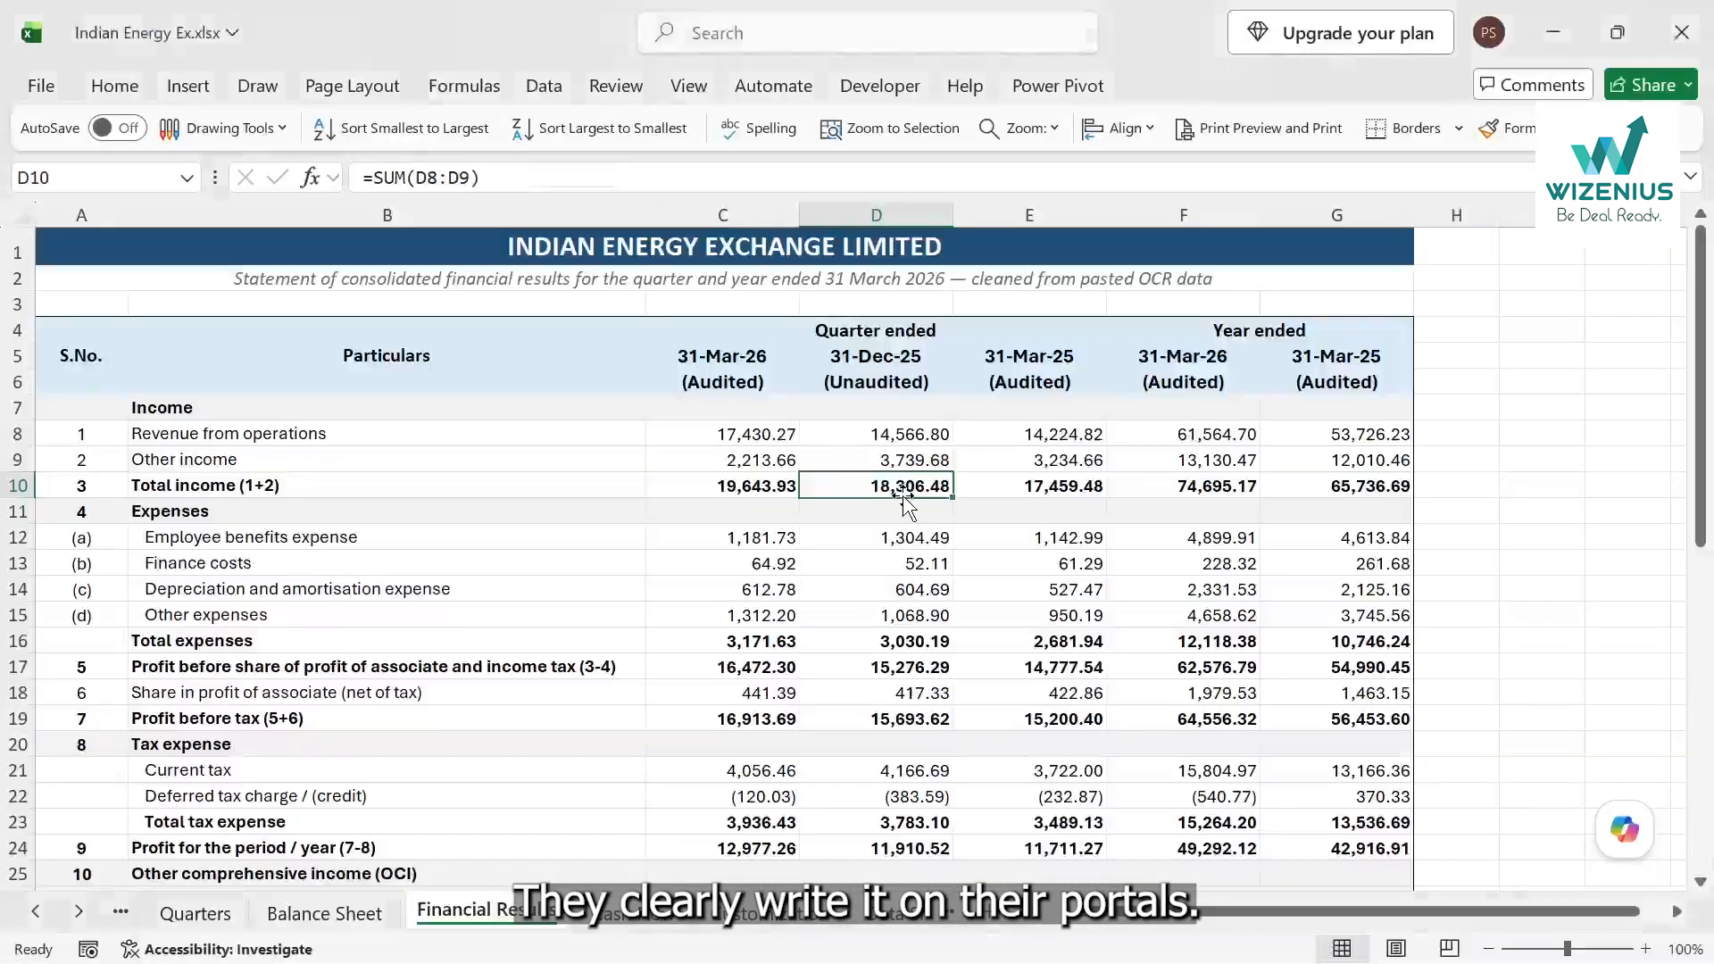
key("alt+Tab")
key("alt+Tab")
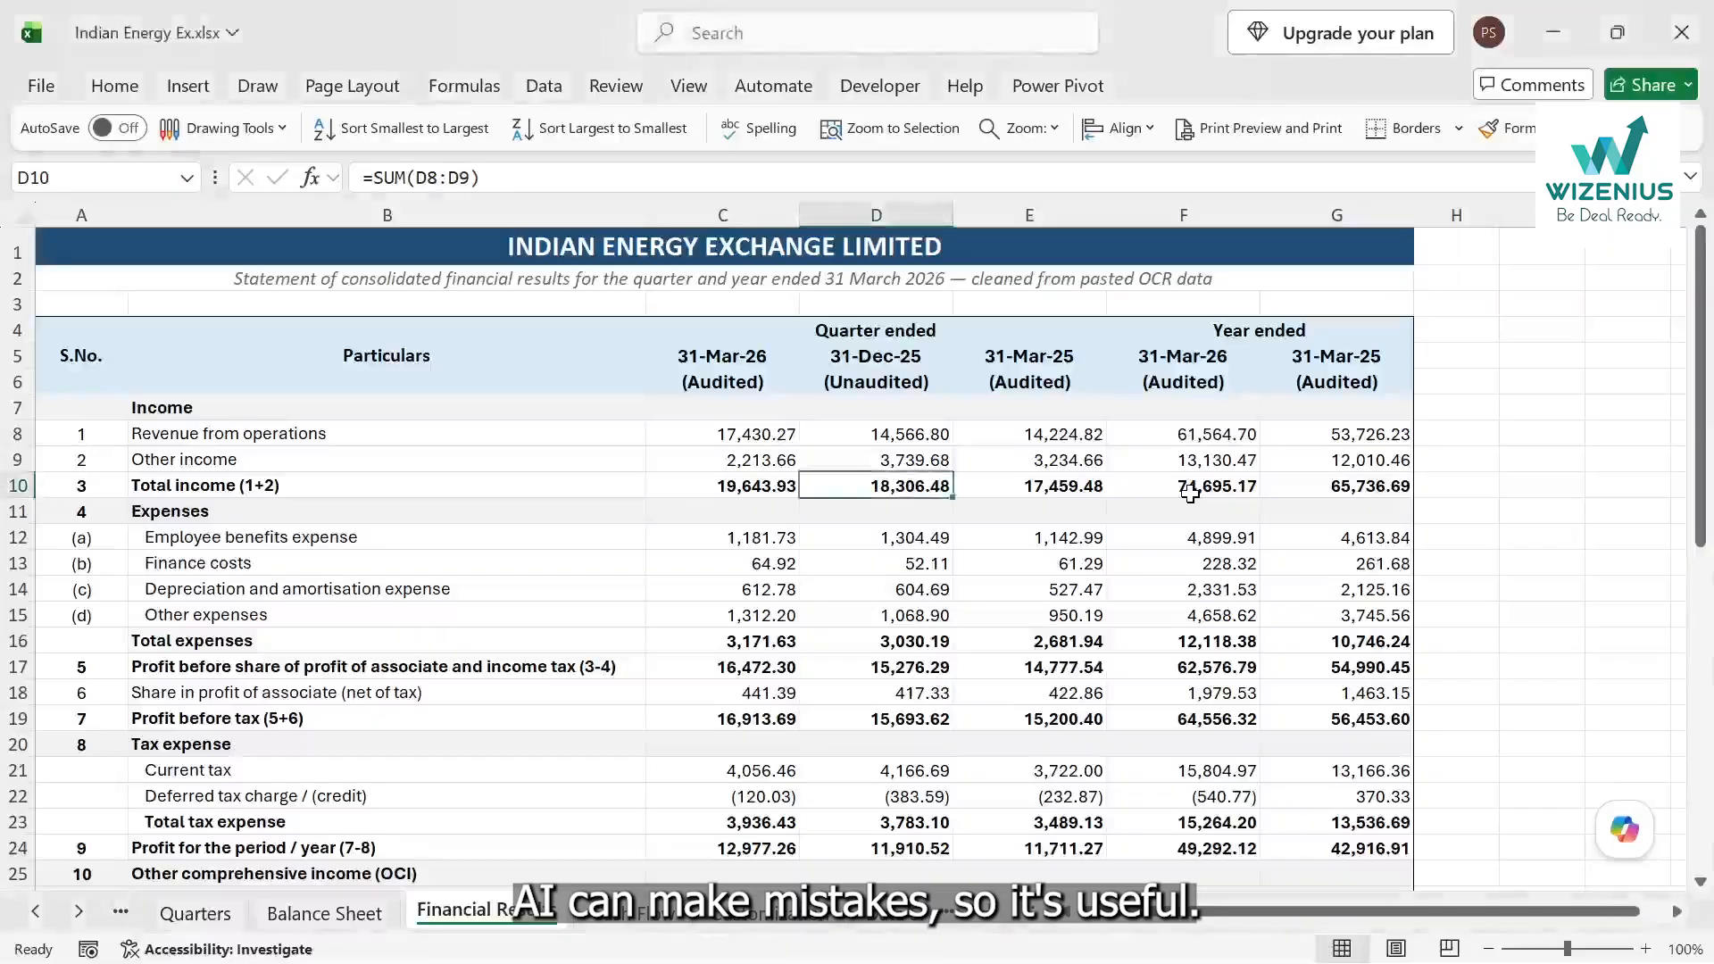
Examine the Financial Results table from its headers down to the closing OCR note, cross-checking it against the PDF.
left_click(870, 688)
scroll(870, 689, "down", 2)
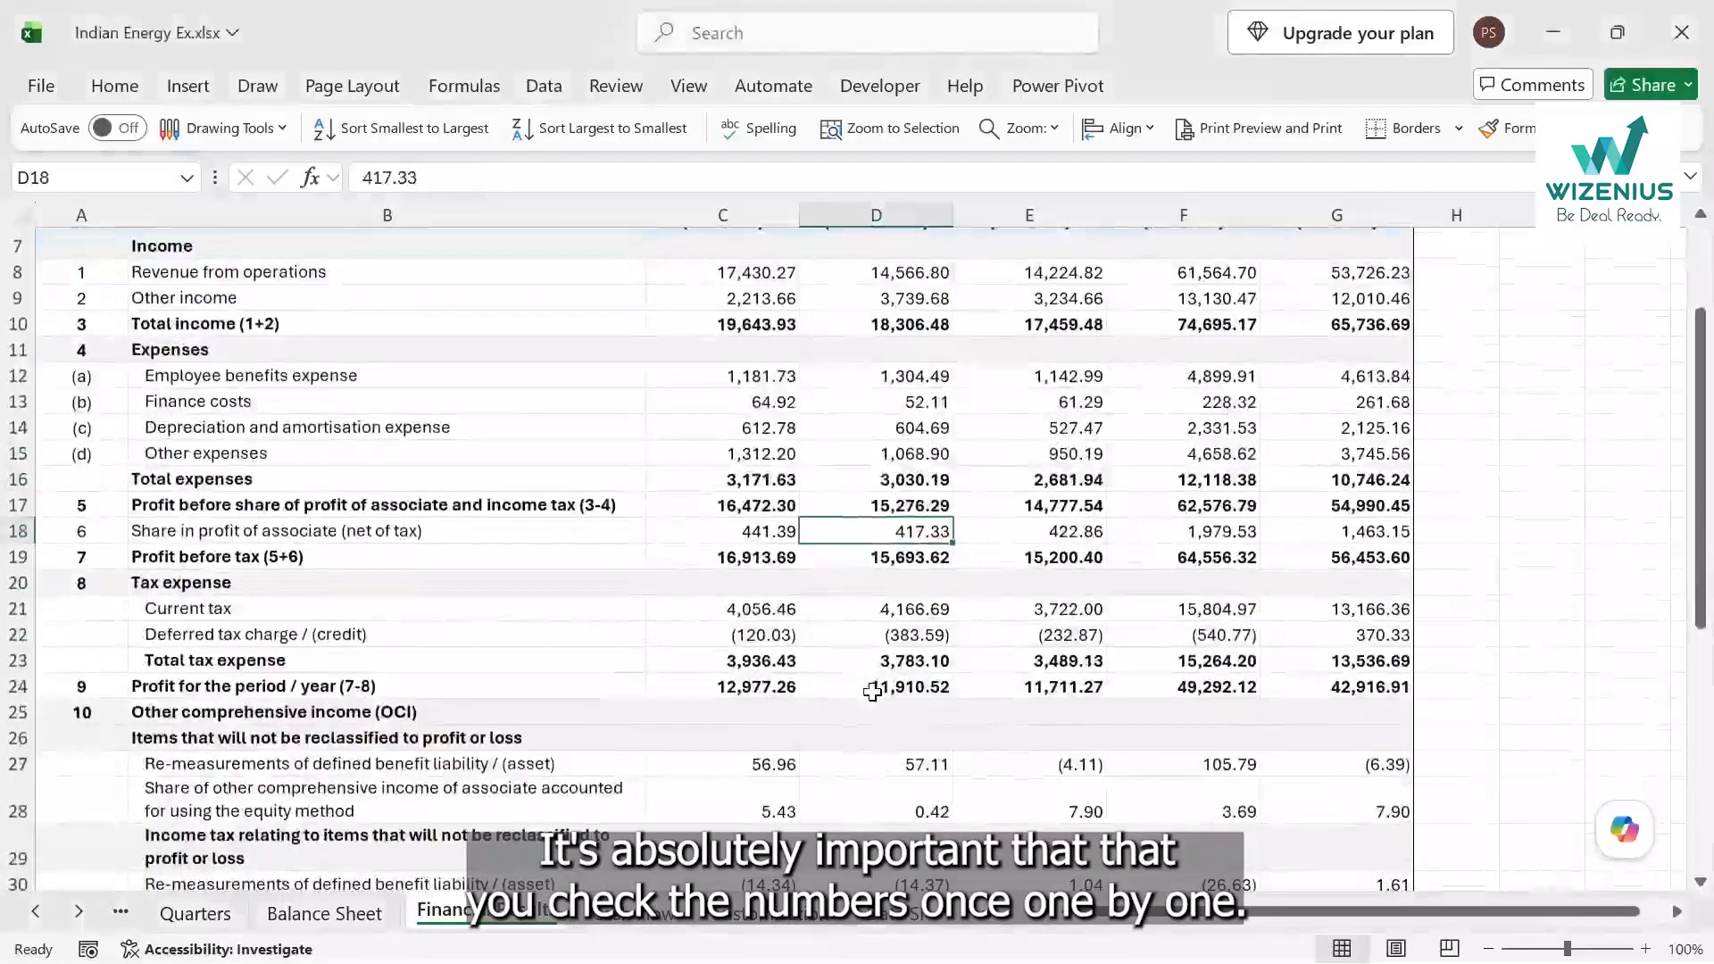
scroll(872, 692, "down", 5)
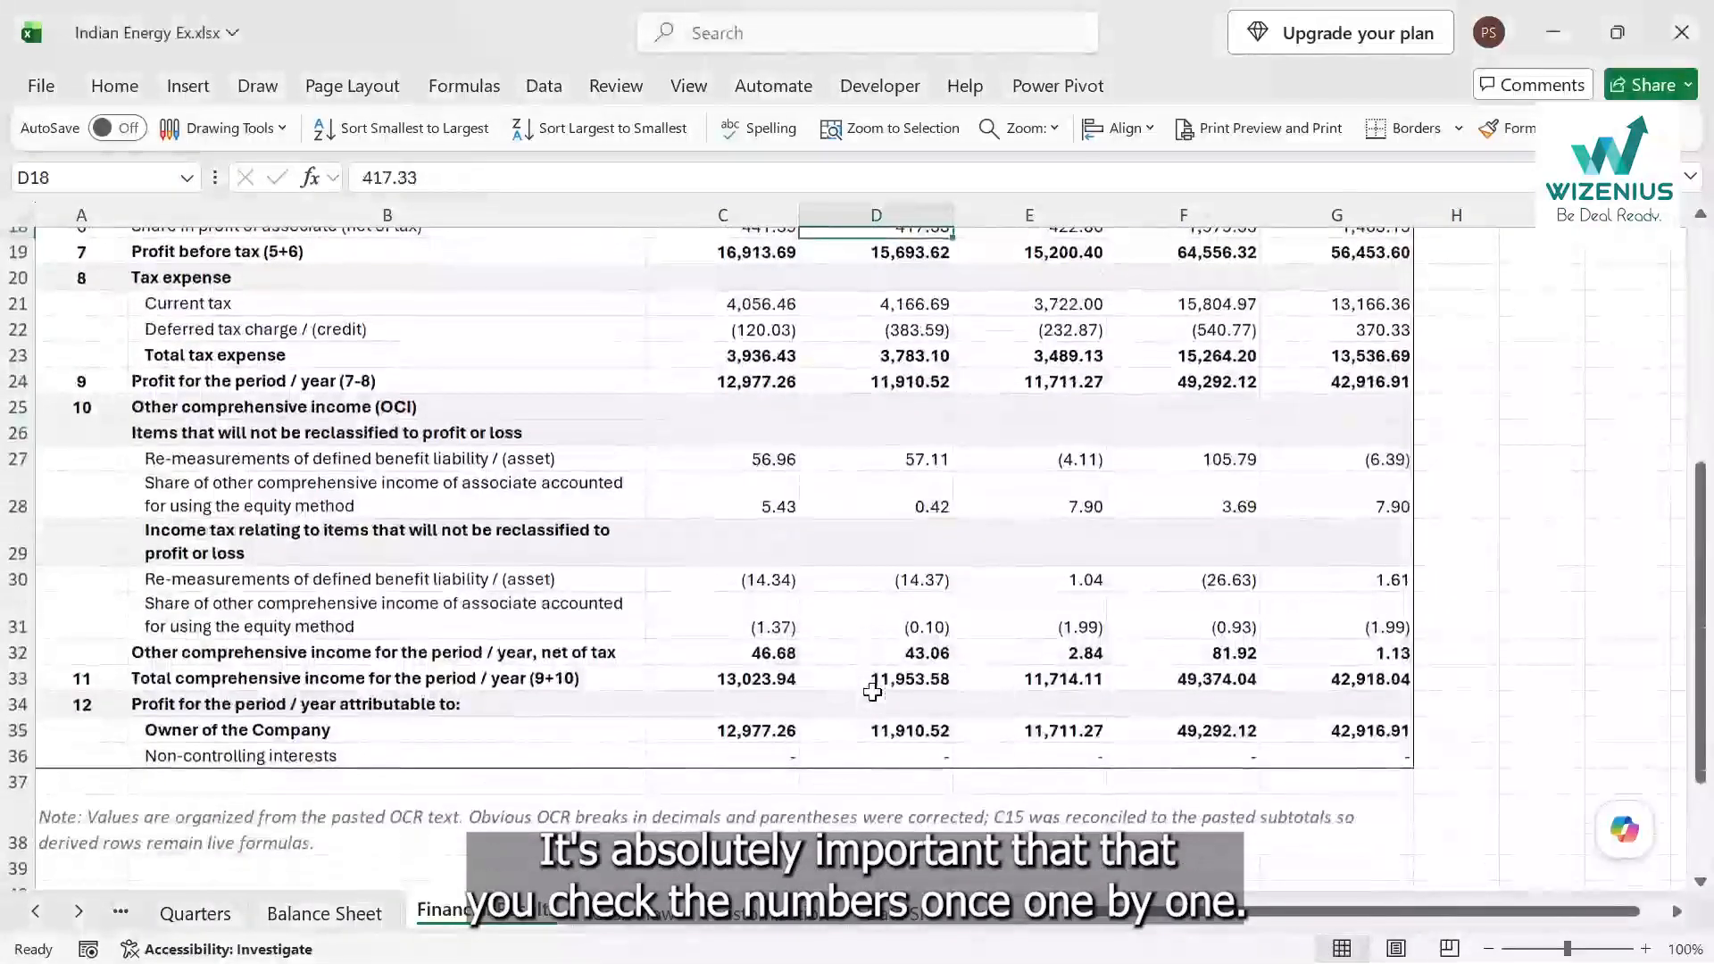
scroll(872, 692, "up", 4)
scroll(872, 692, "up", 3)
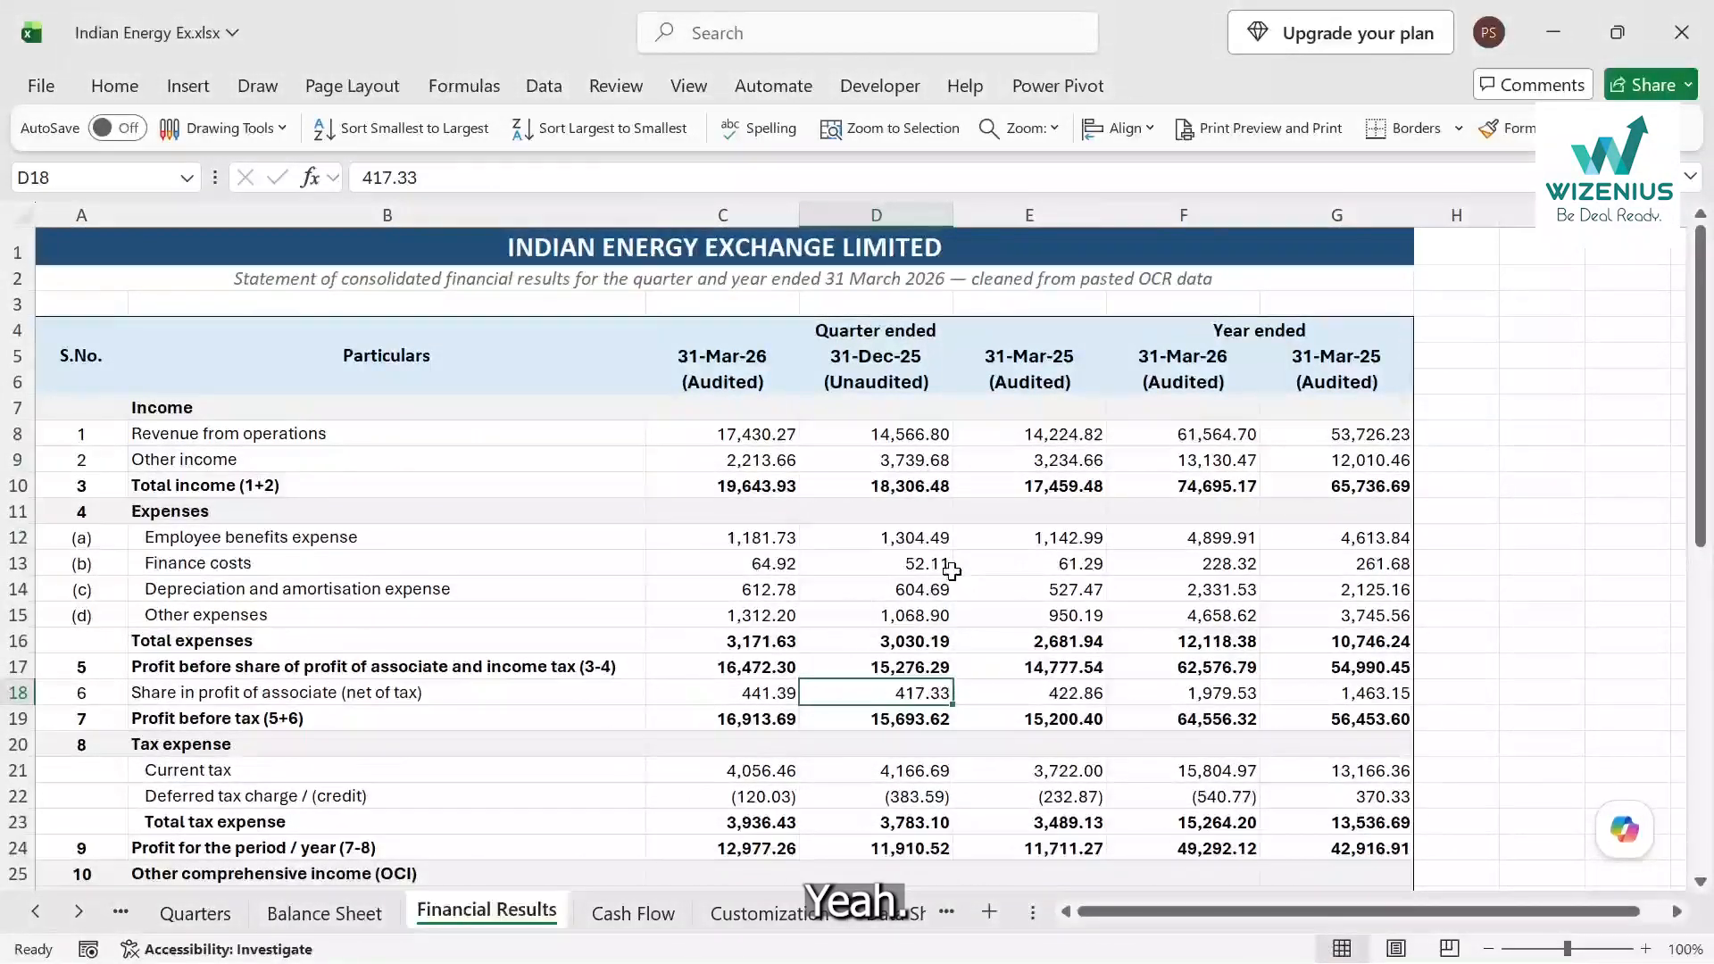
scroll(846, 591, "down", 2)
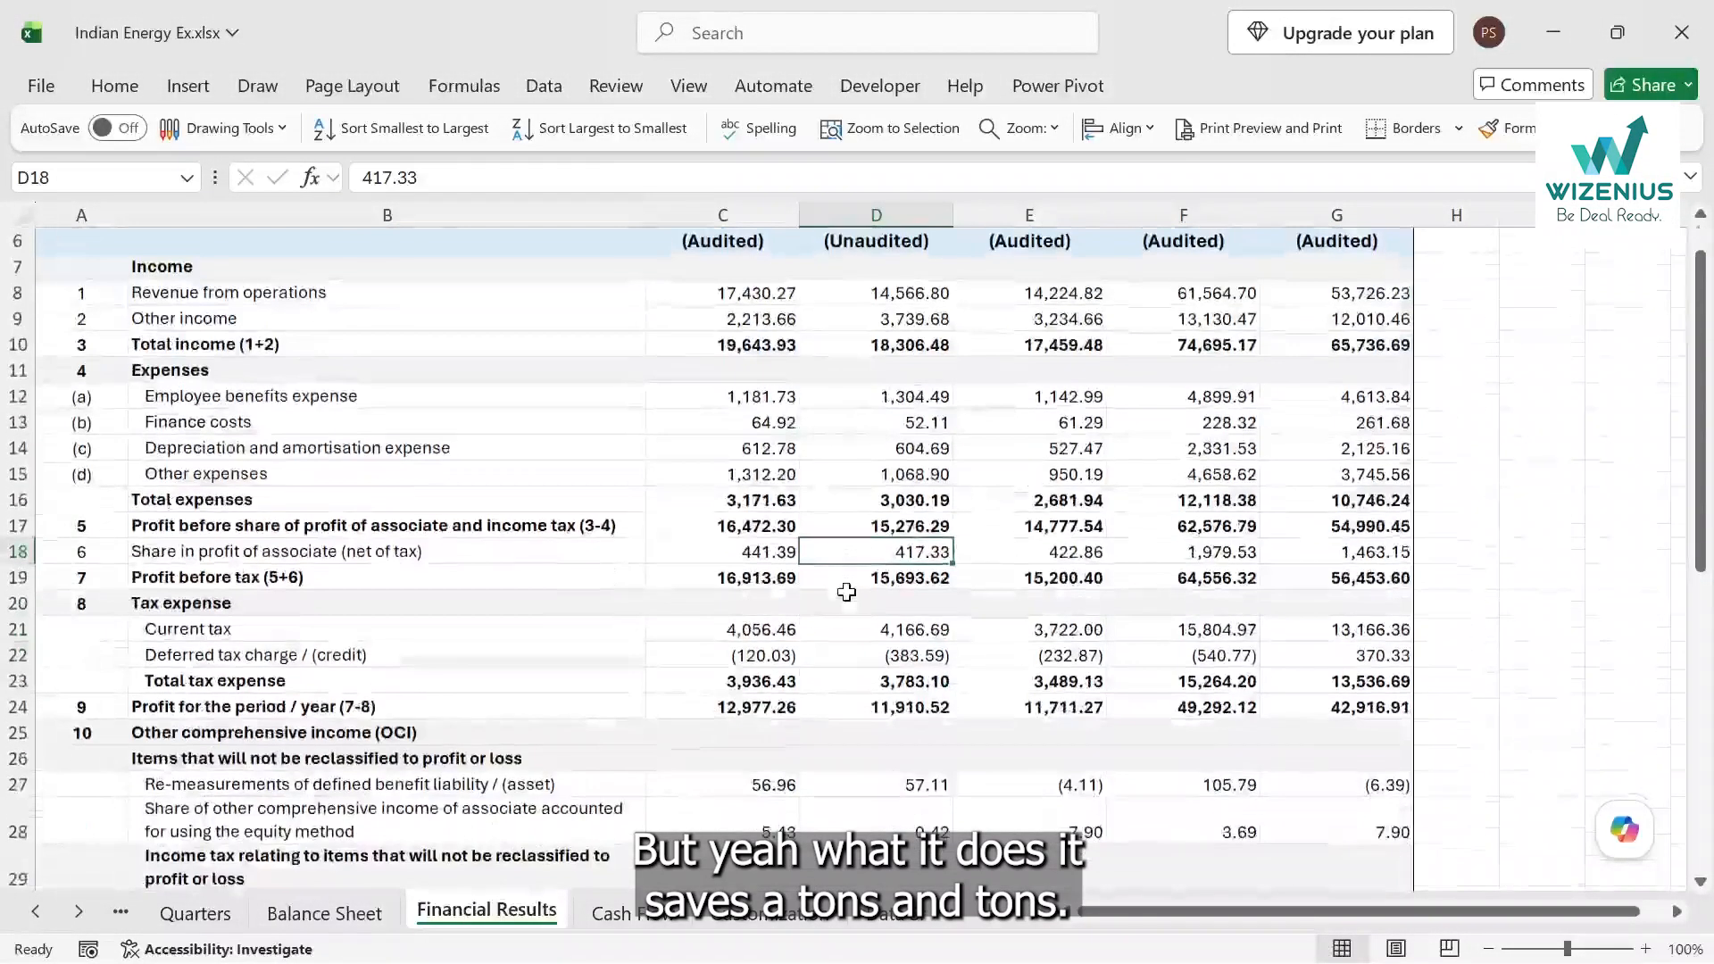
key("alt+Tab")
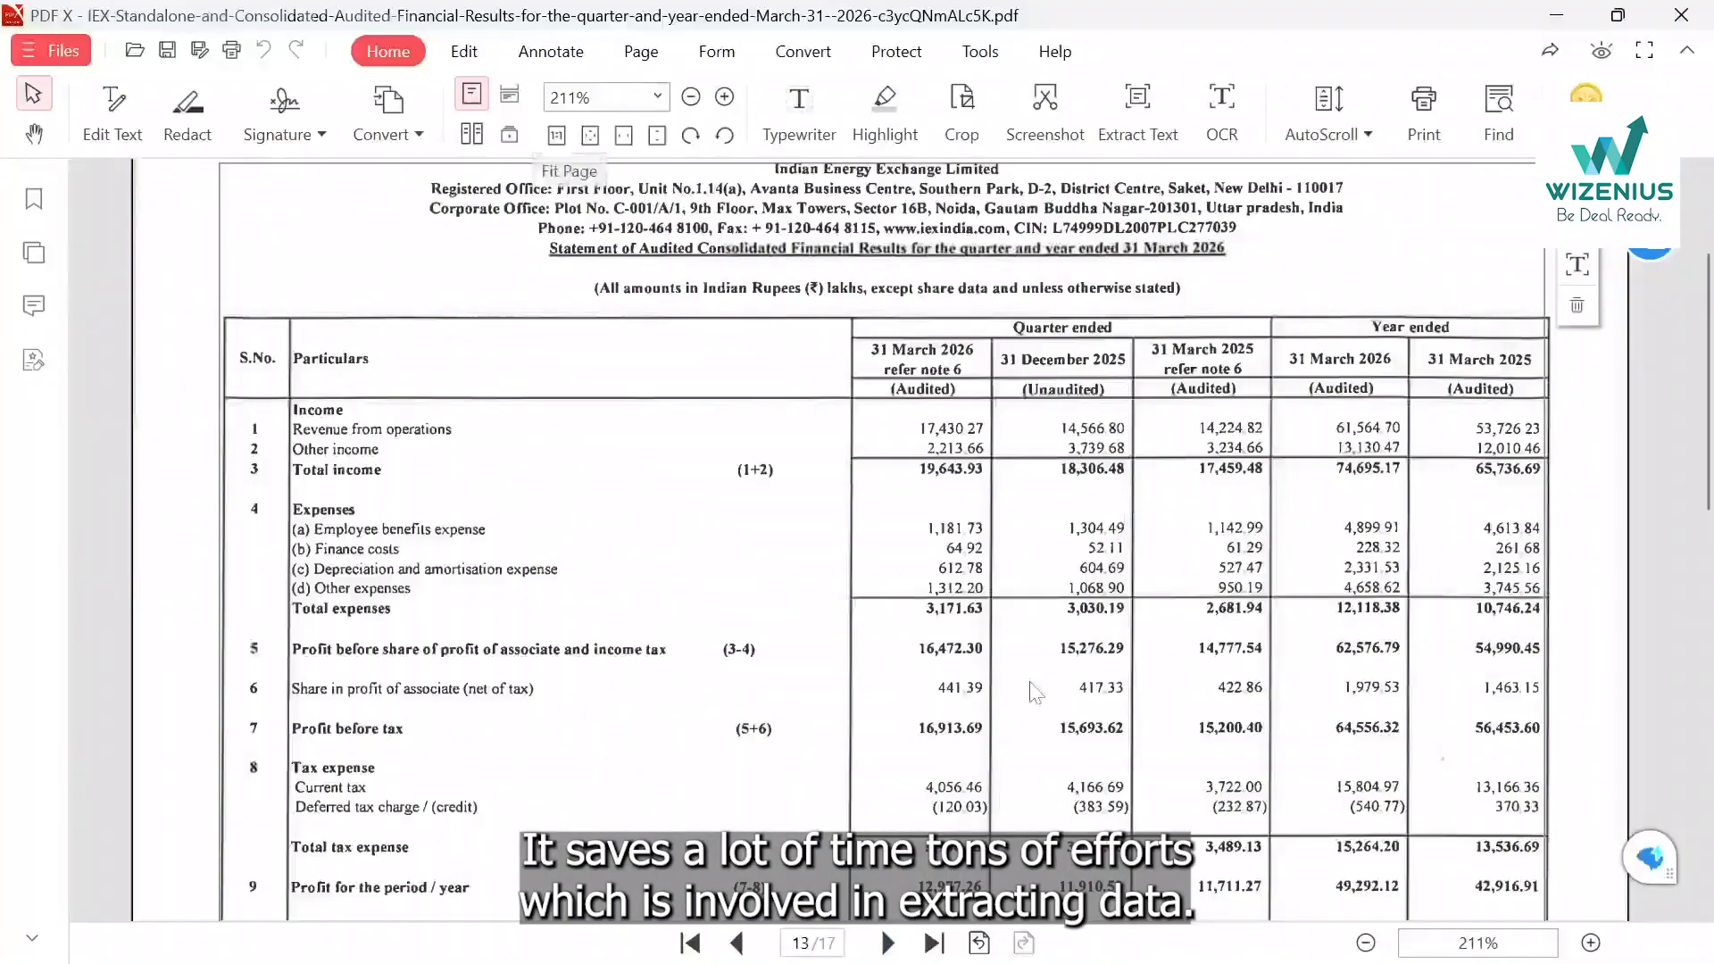
key("alt+Tab")
scroll(948, 555, "up", 2)
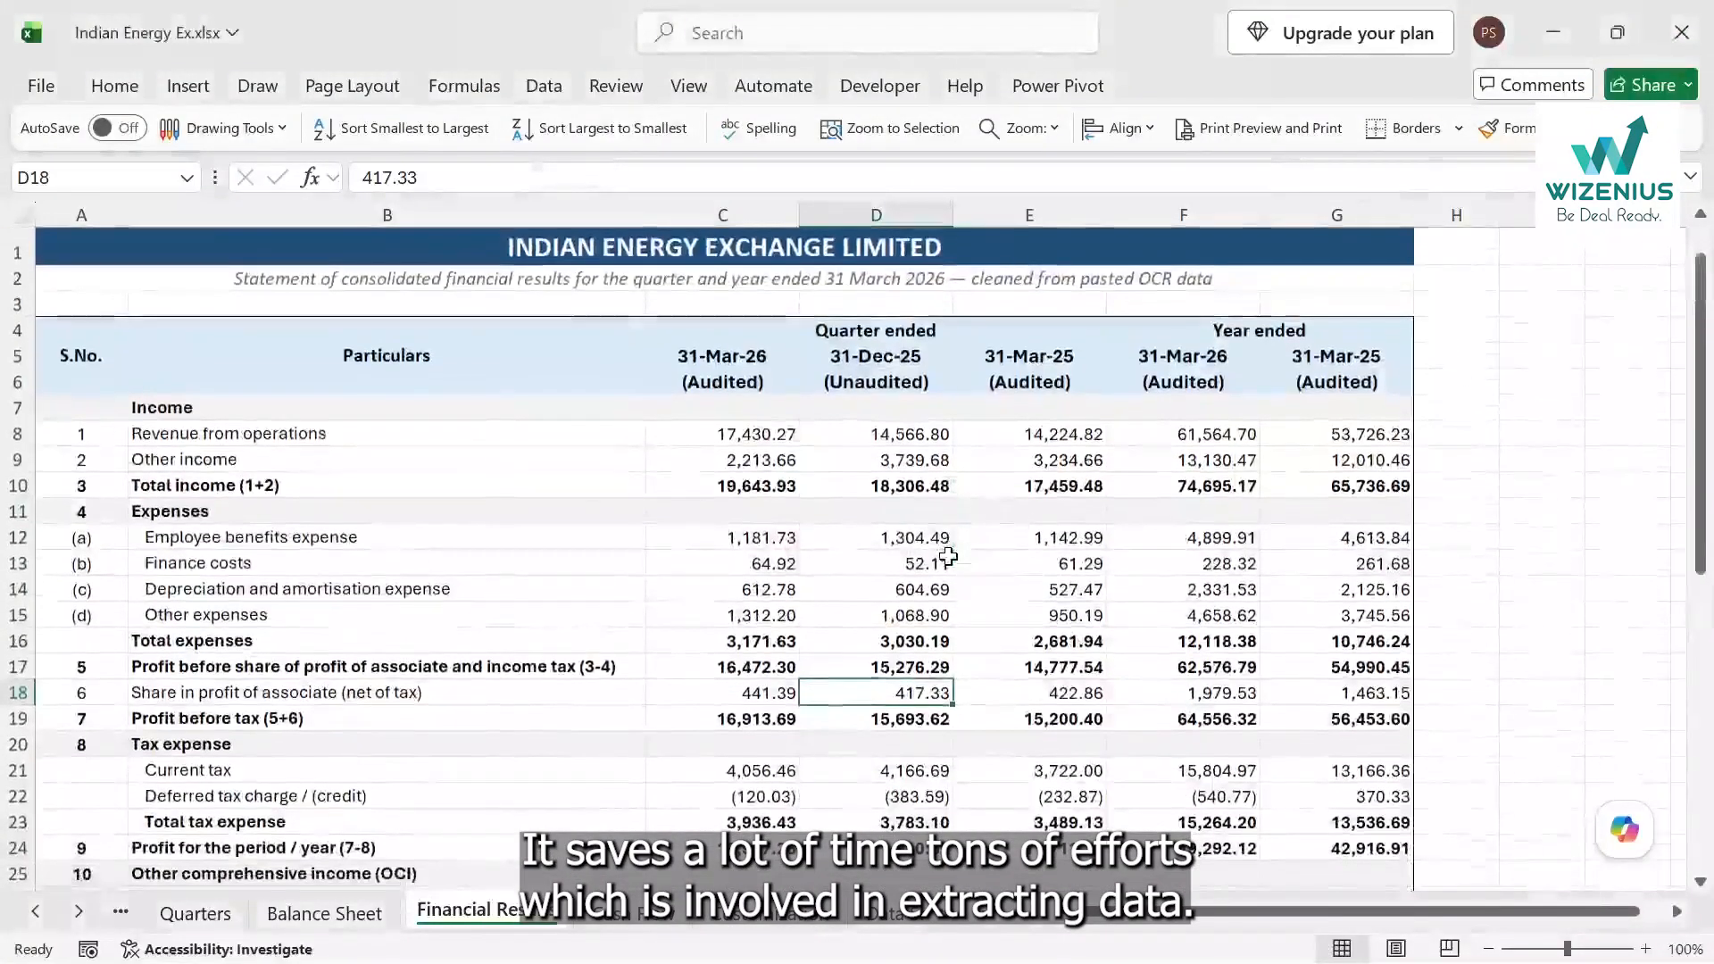
Look through the results PDF from page 13's consolidated results to page 14's statement of consolidated assets and liabilities.
key("alt+Tab")
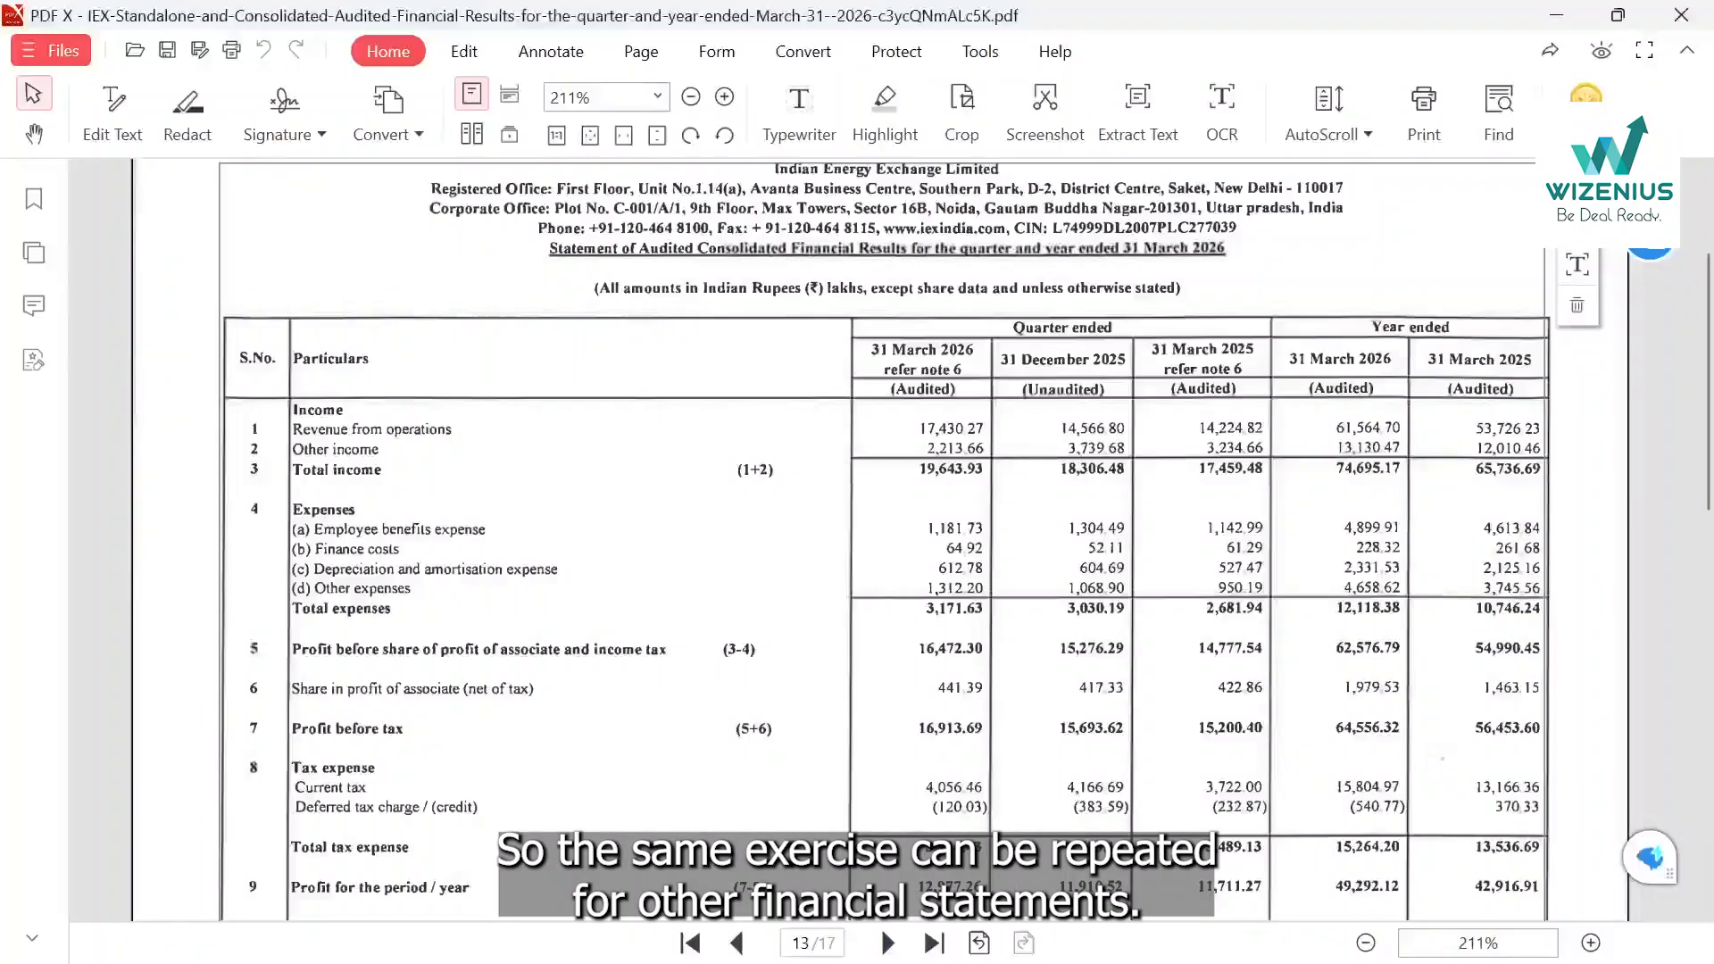
scroll(883, 536, "down", 3)
scroll(882, 675, "down", 3)
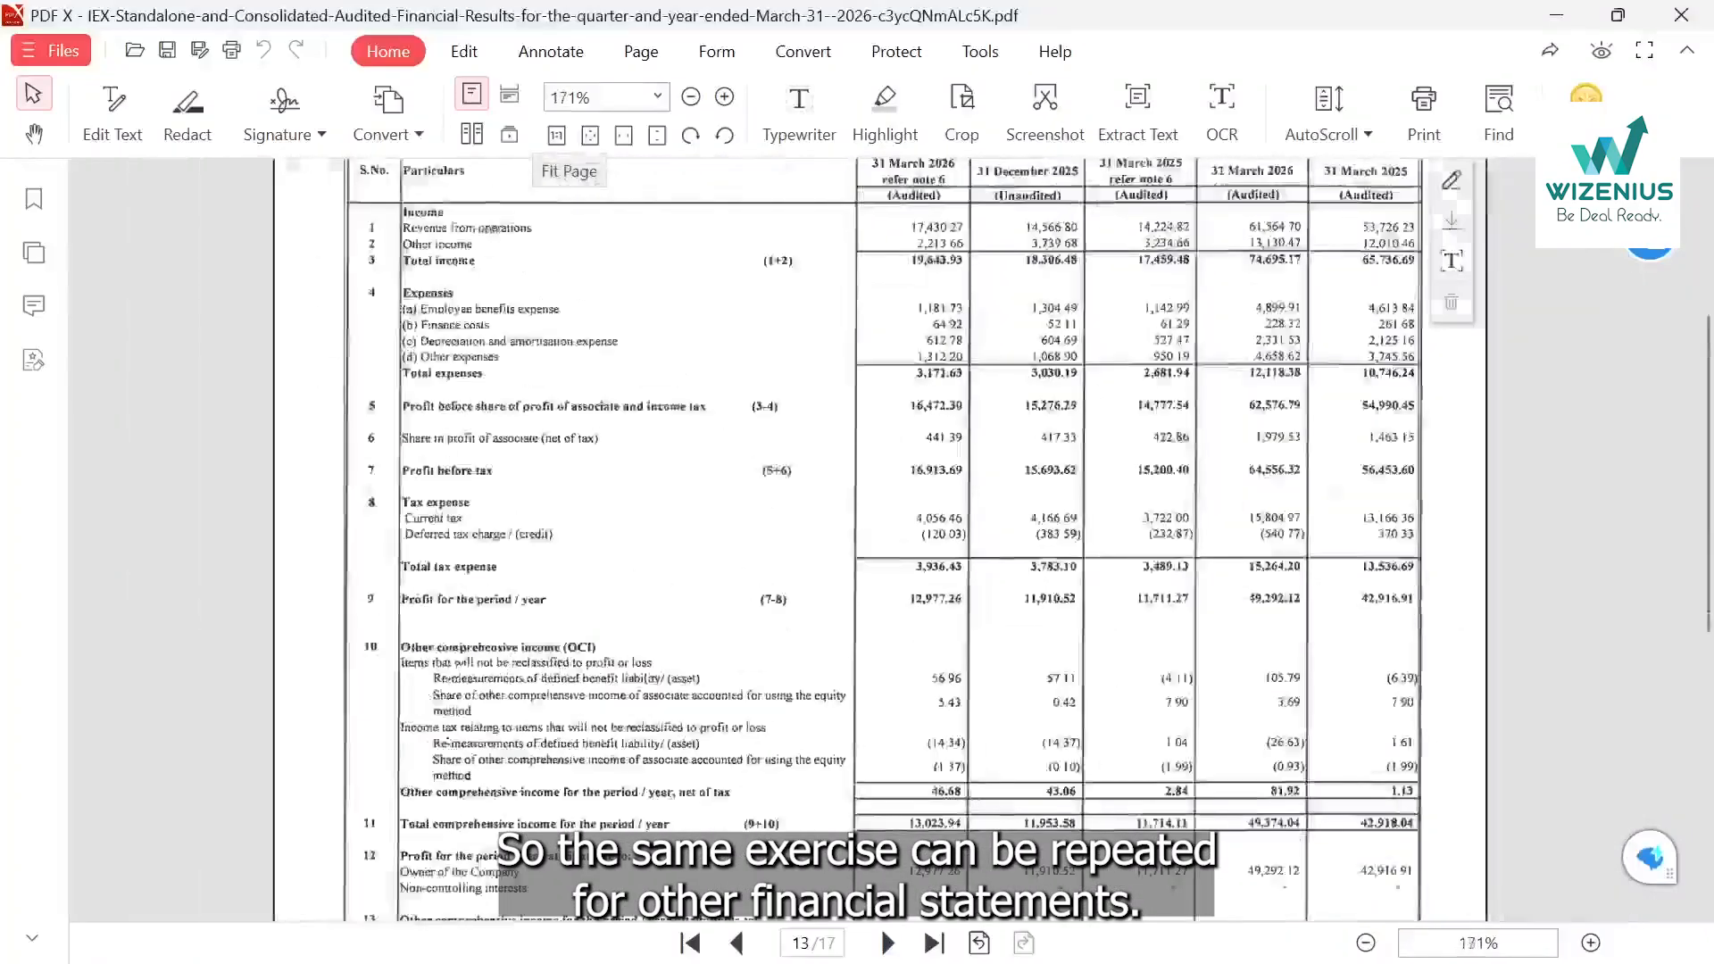
scroll(882, 536, "down", 3)
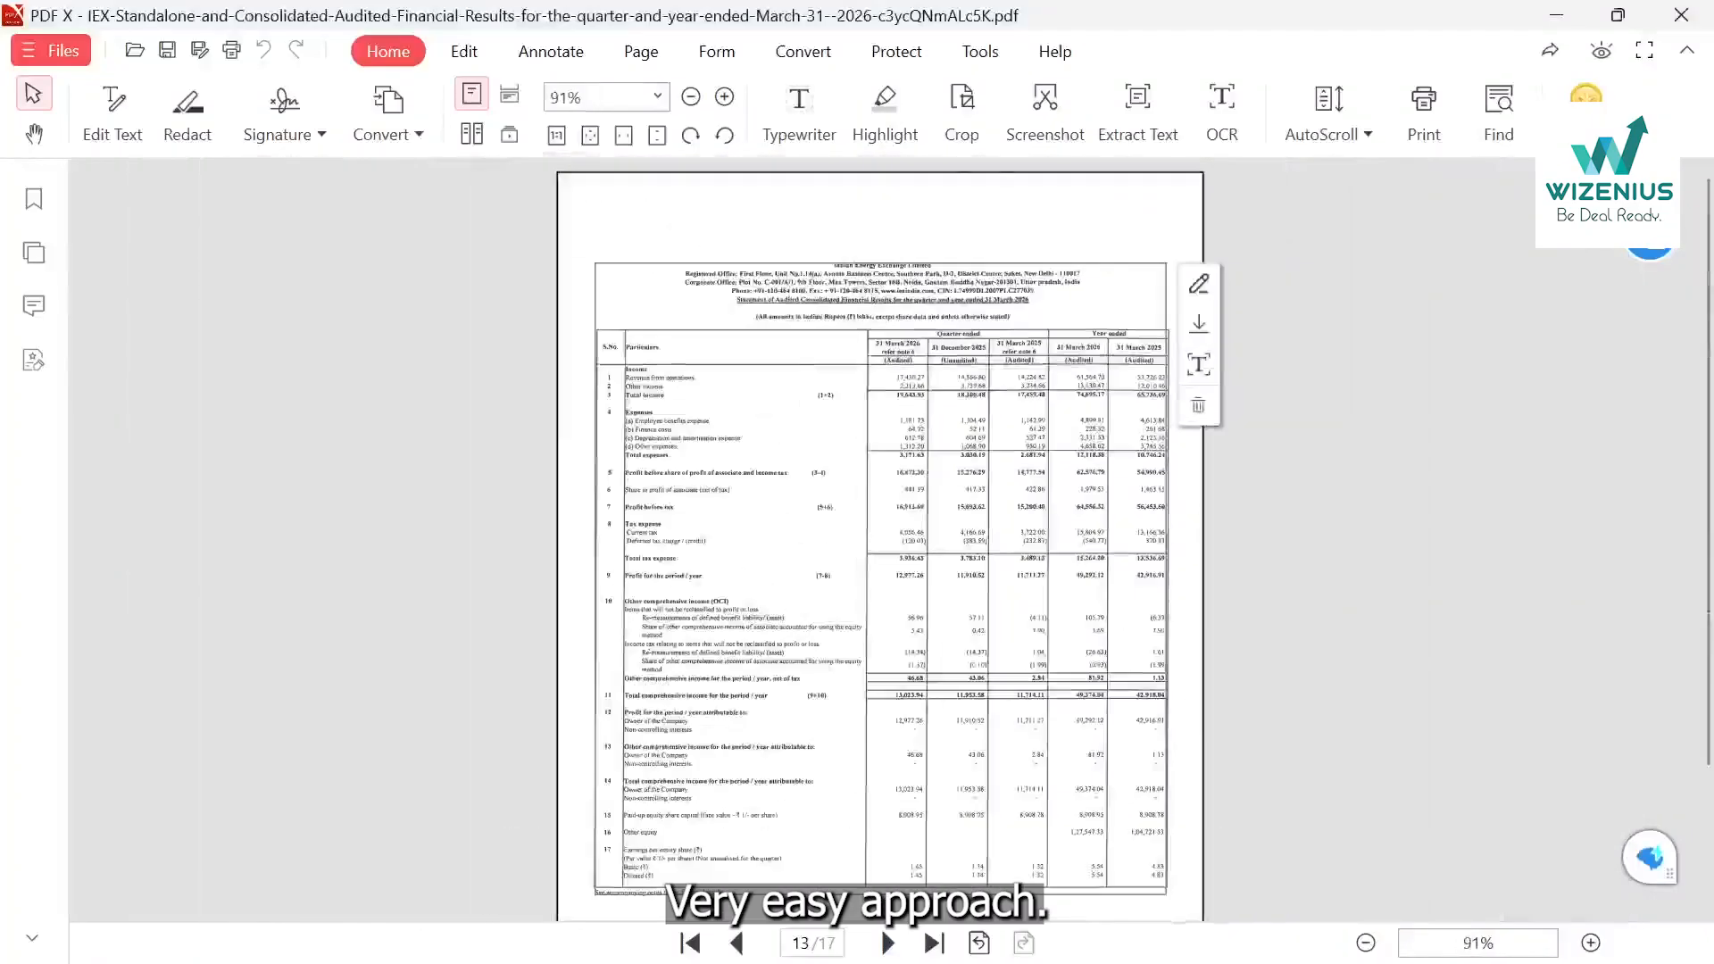
scroll(881, 535, "down", 5)
scroll(880, 535, "up", 1)
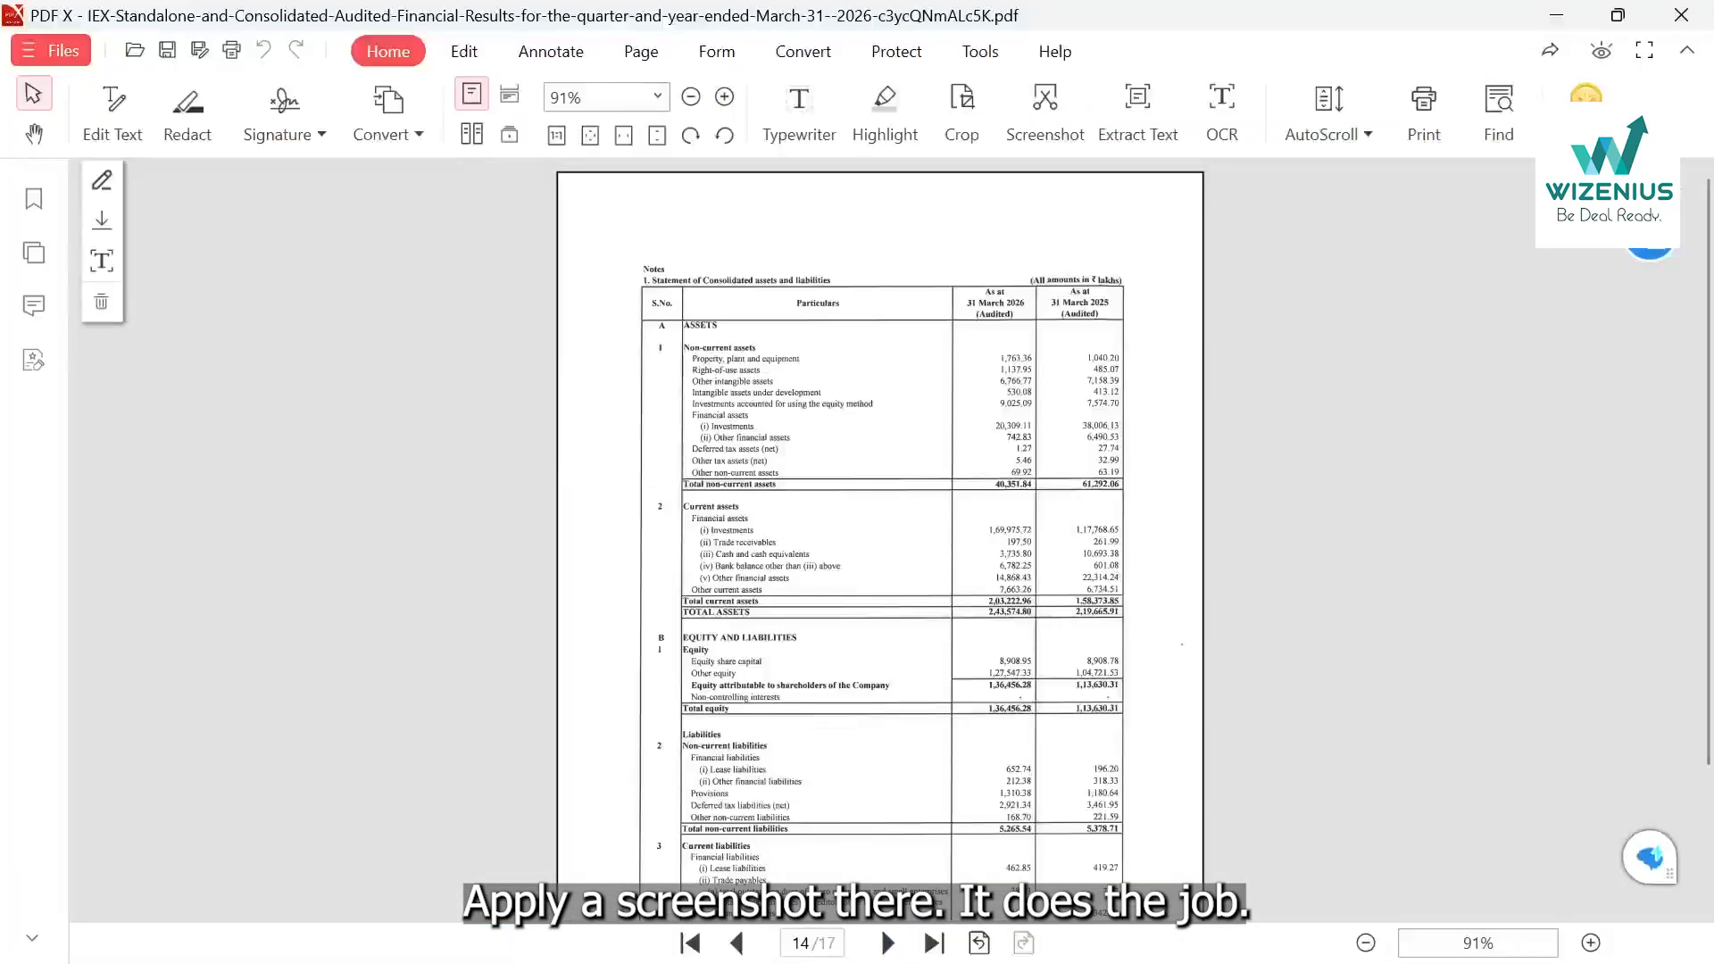
scroll(1040, 616, "down", 2)
scroll(880, 536, "down", 3)
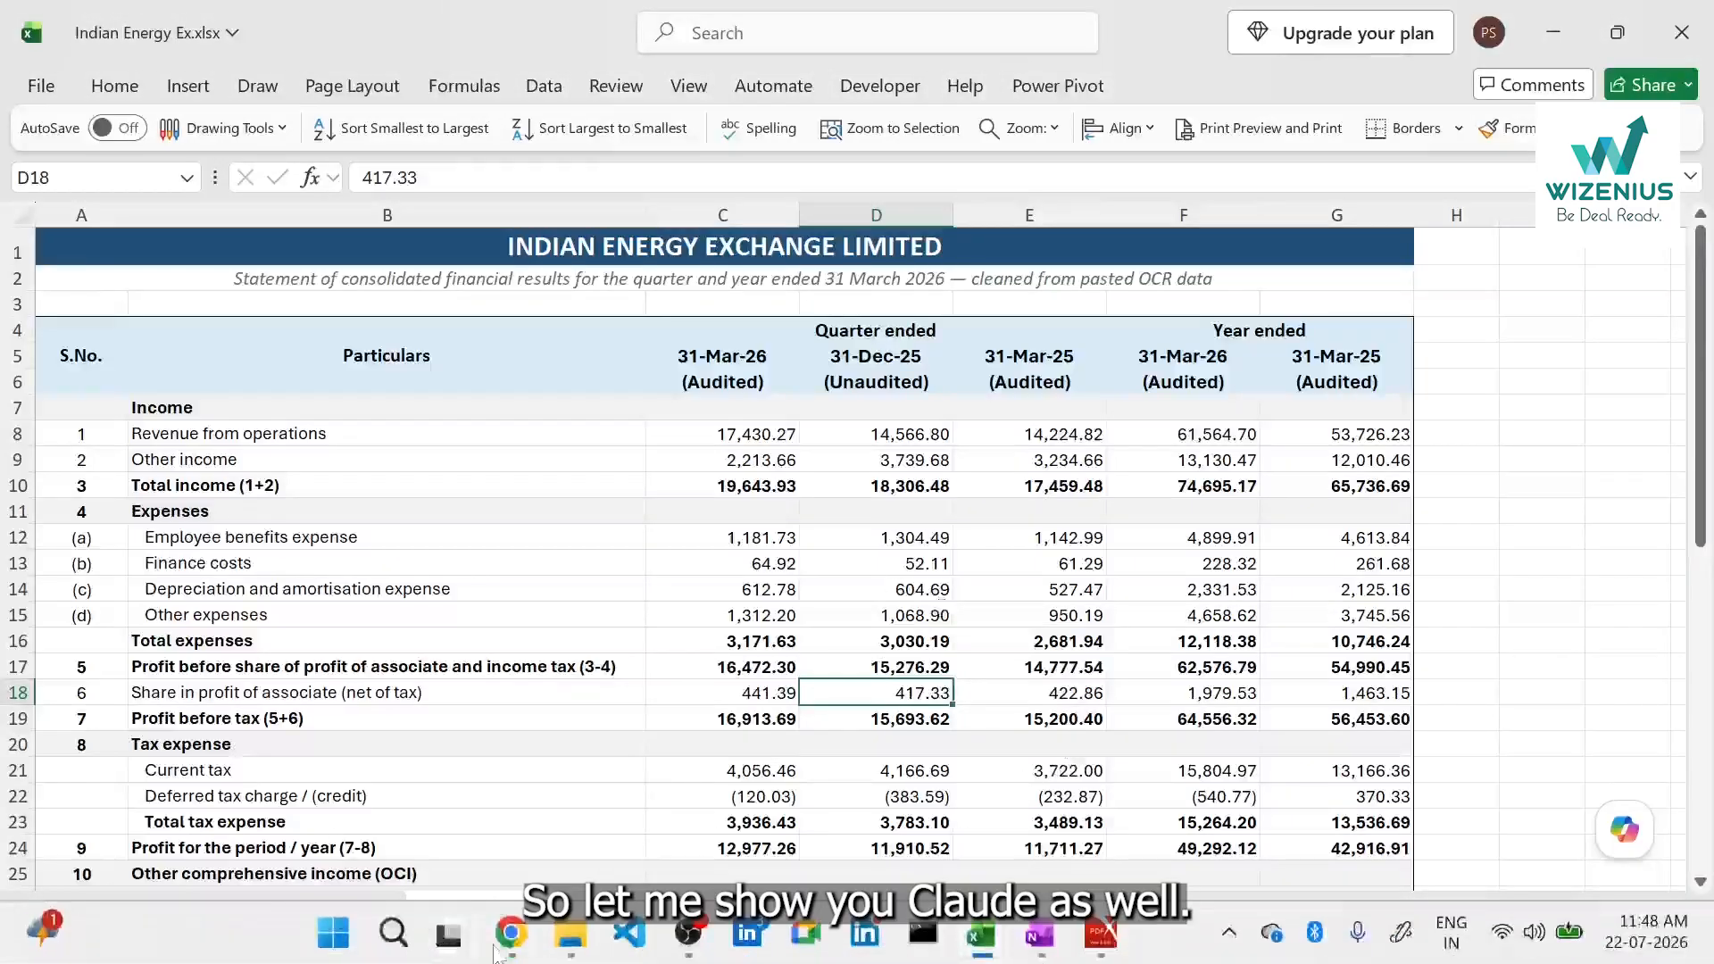
Switch to Chrome, open Claude in a new tab and collapse its sidebar.
left_click(506, 952)
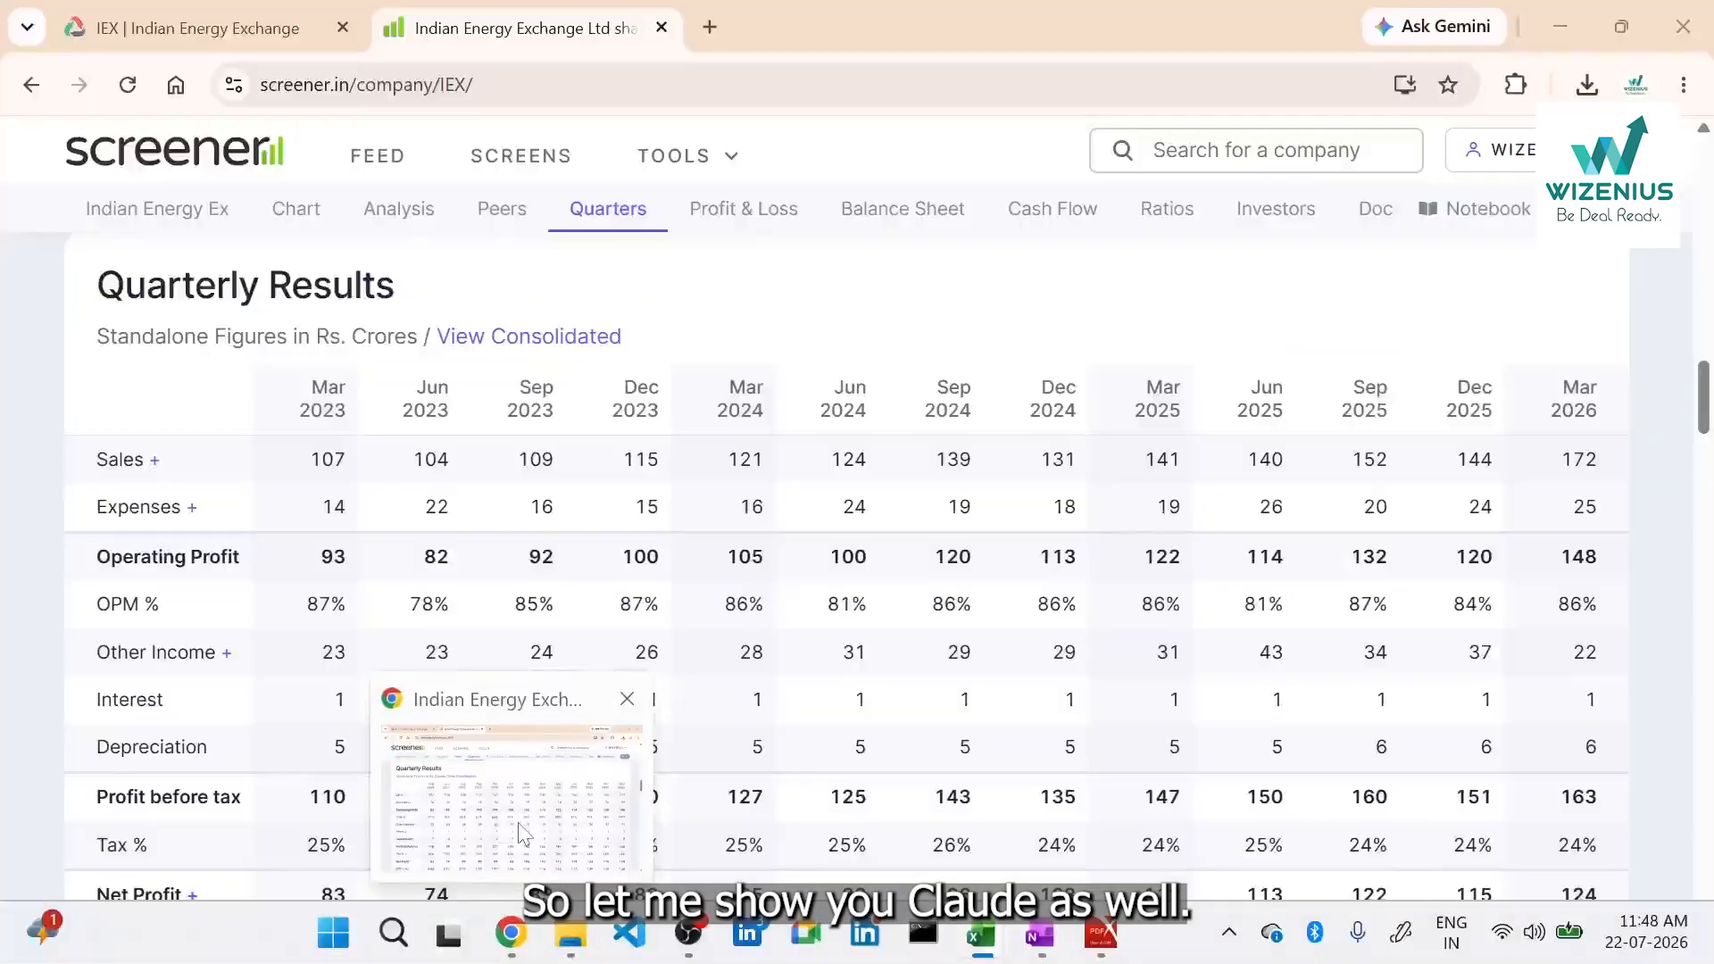
left_click(709, 27)
type("claude")
key("Return")
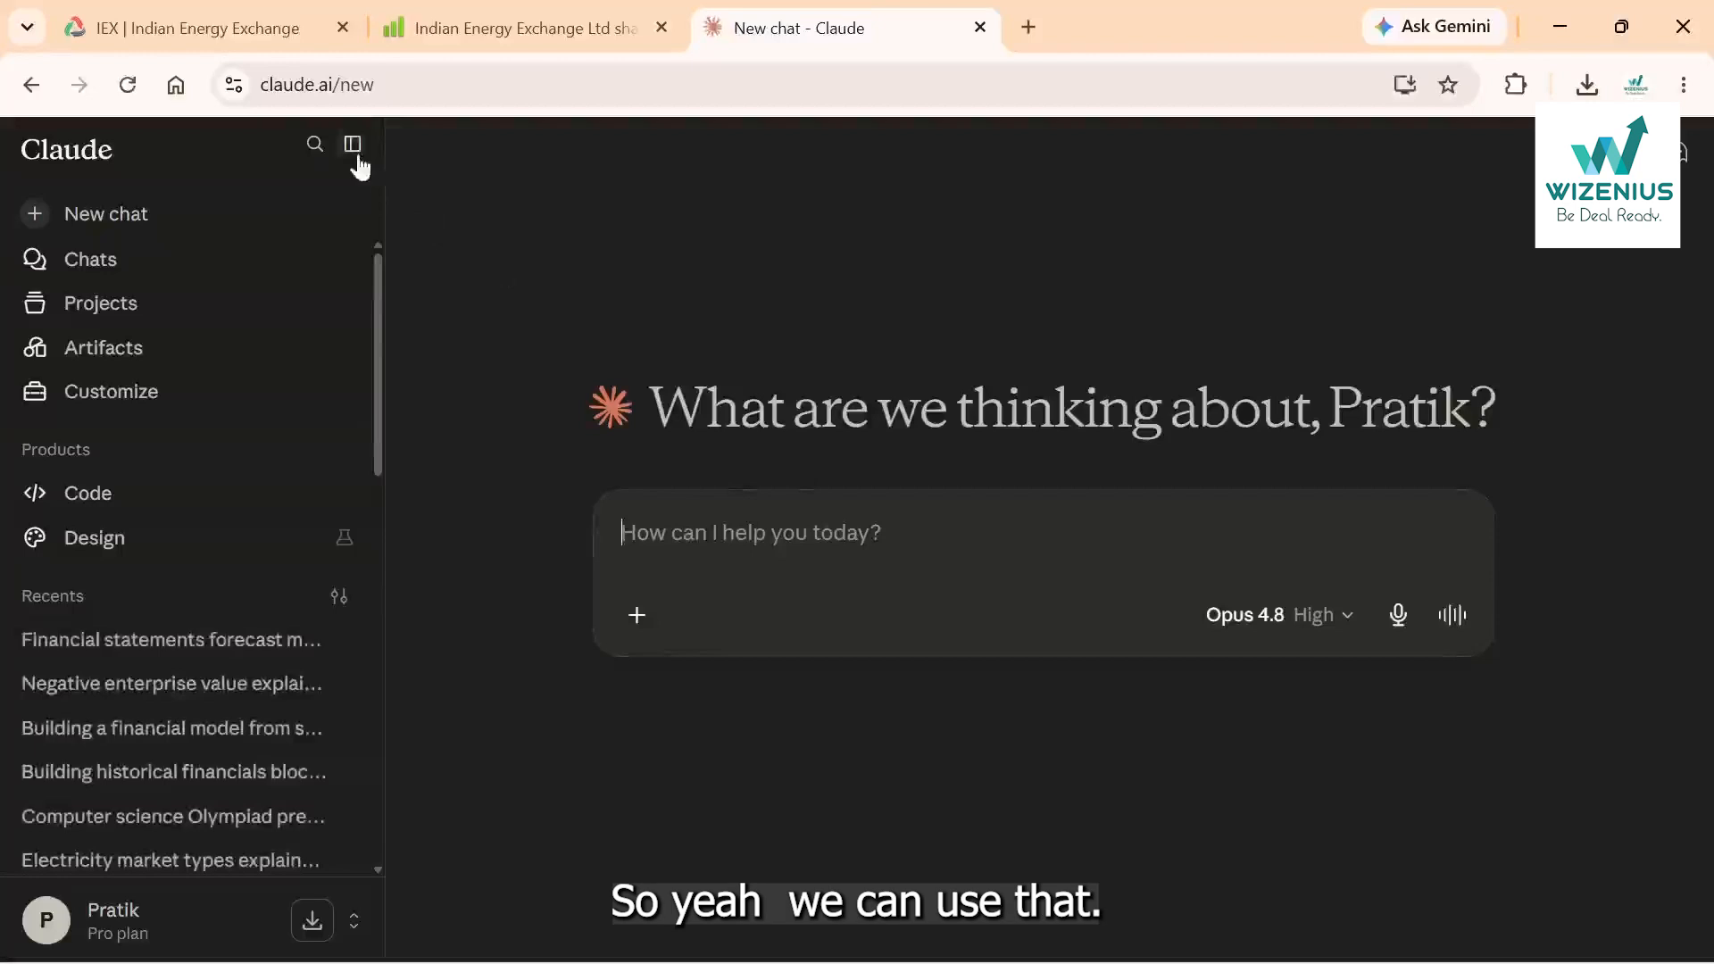
left_click(354, 148)
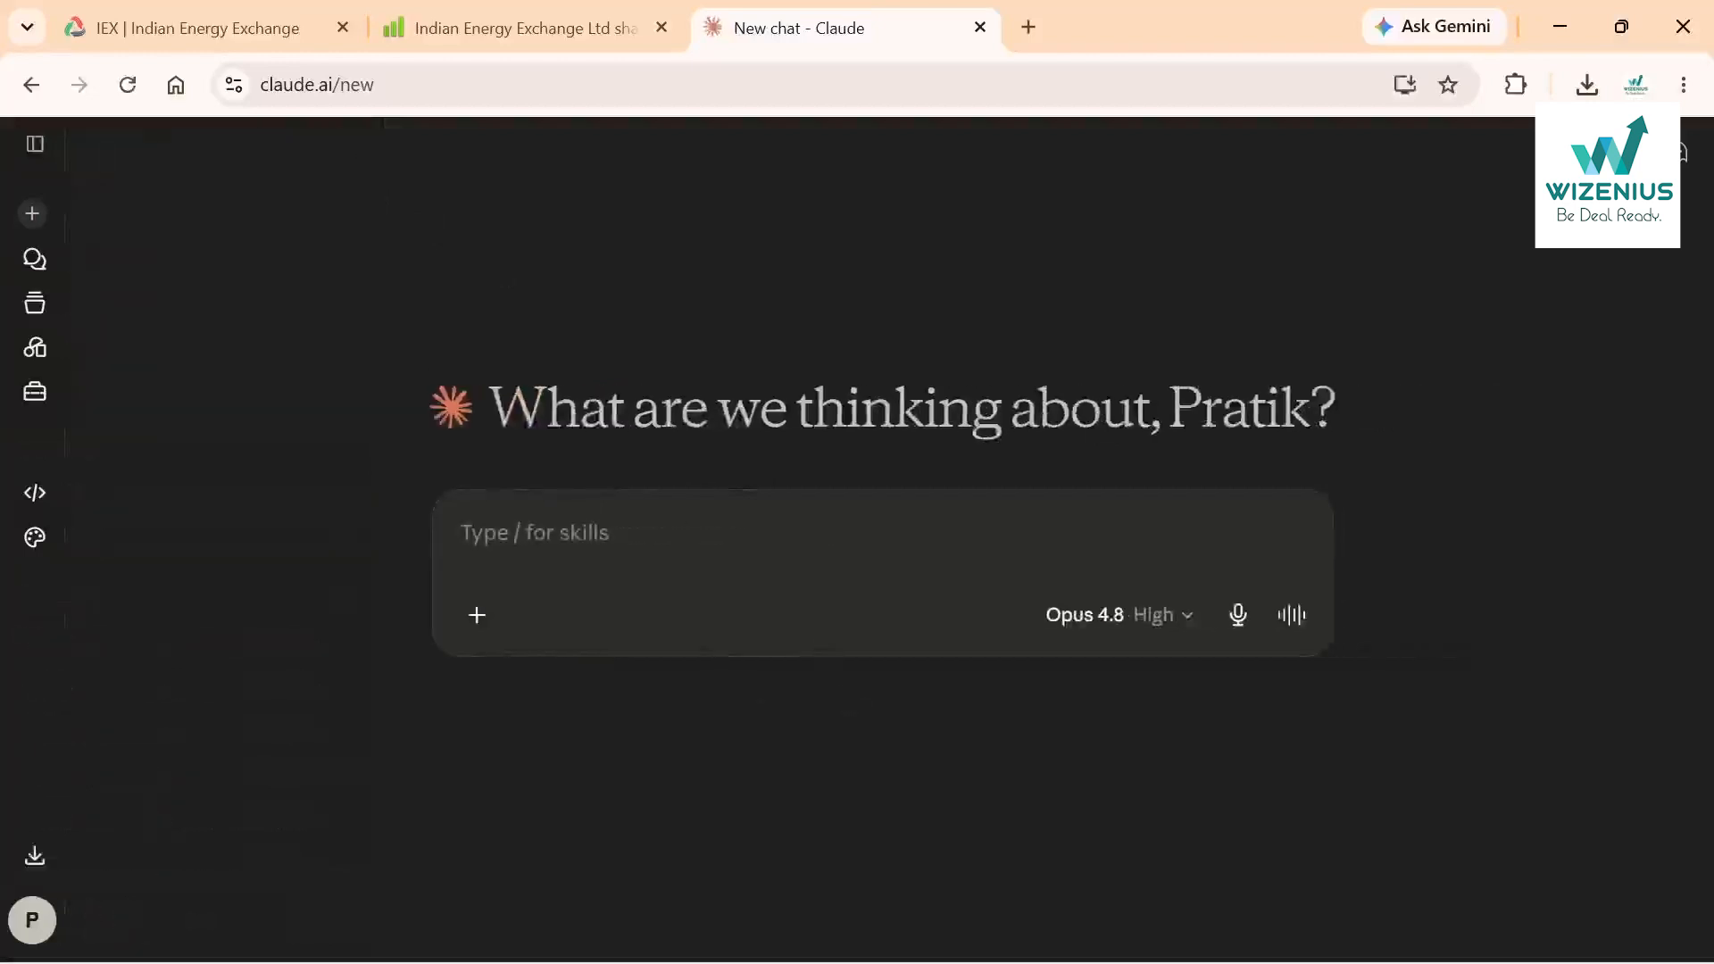
Copy the Method 3 sample prompt from the OneNote notes and paste it into the new Claude chat.
left_click(1041, 948)
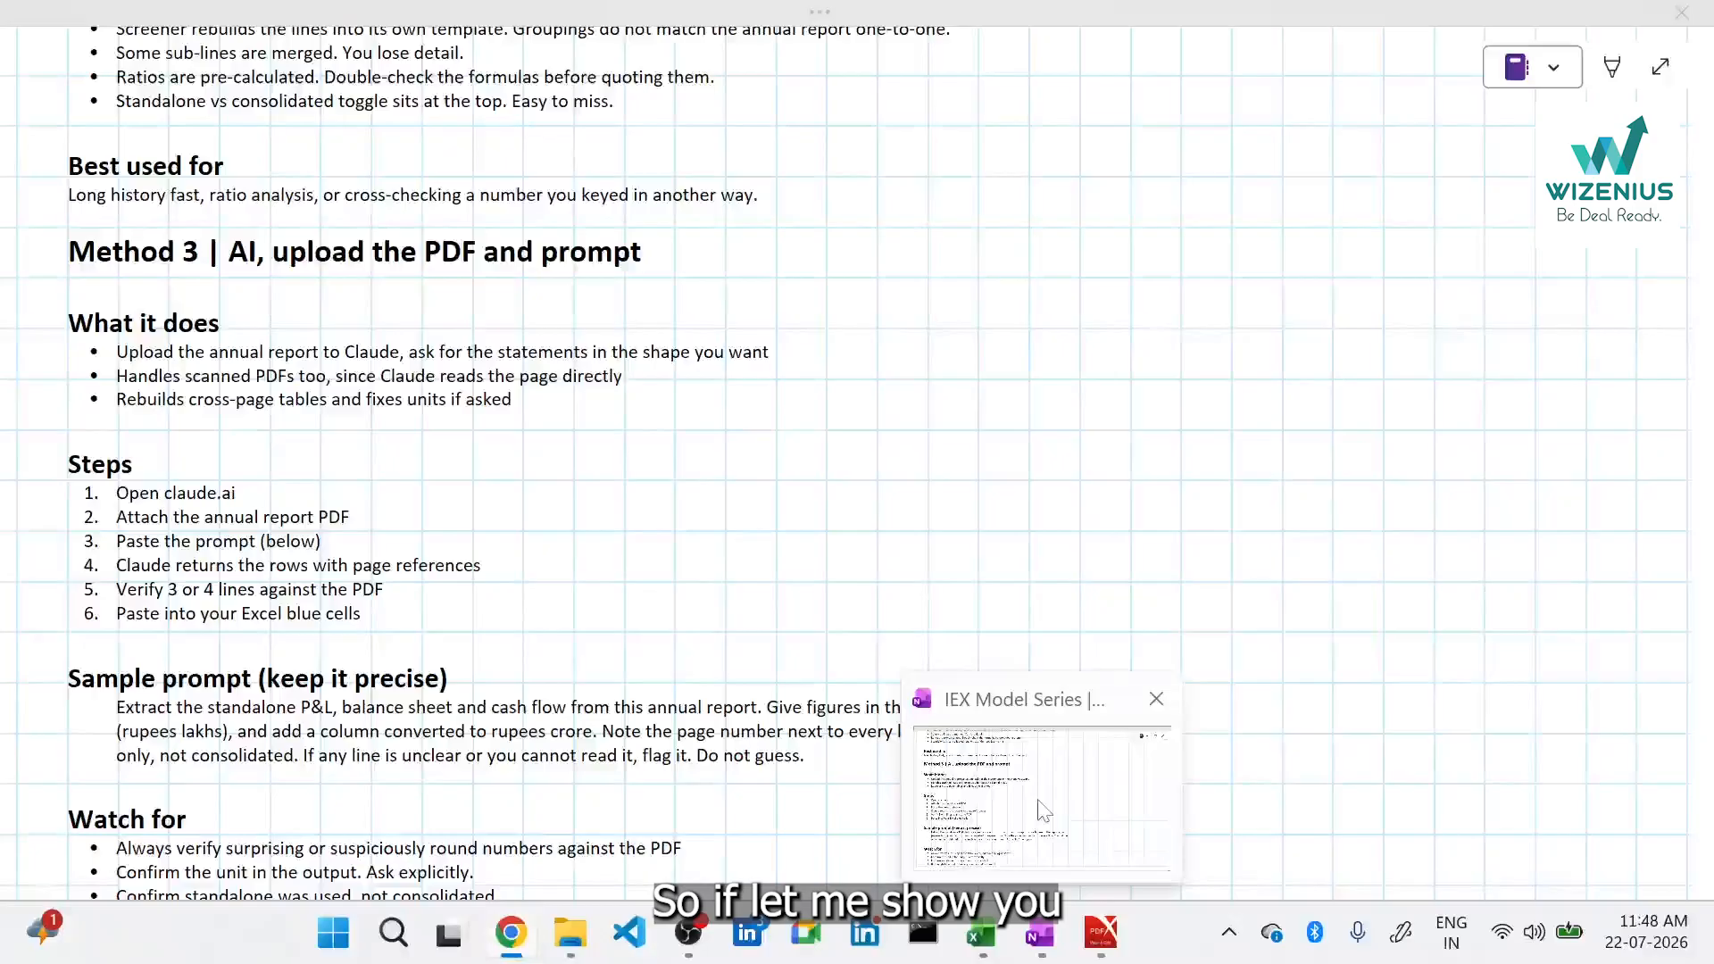
scroll(536, 482, "down", 3)
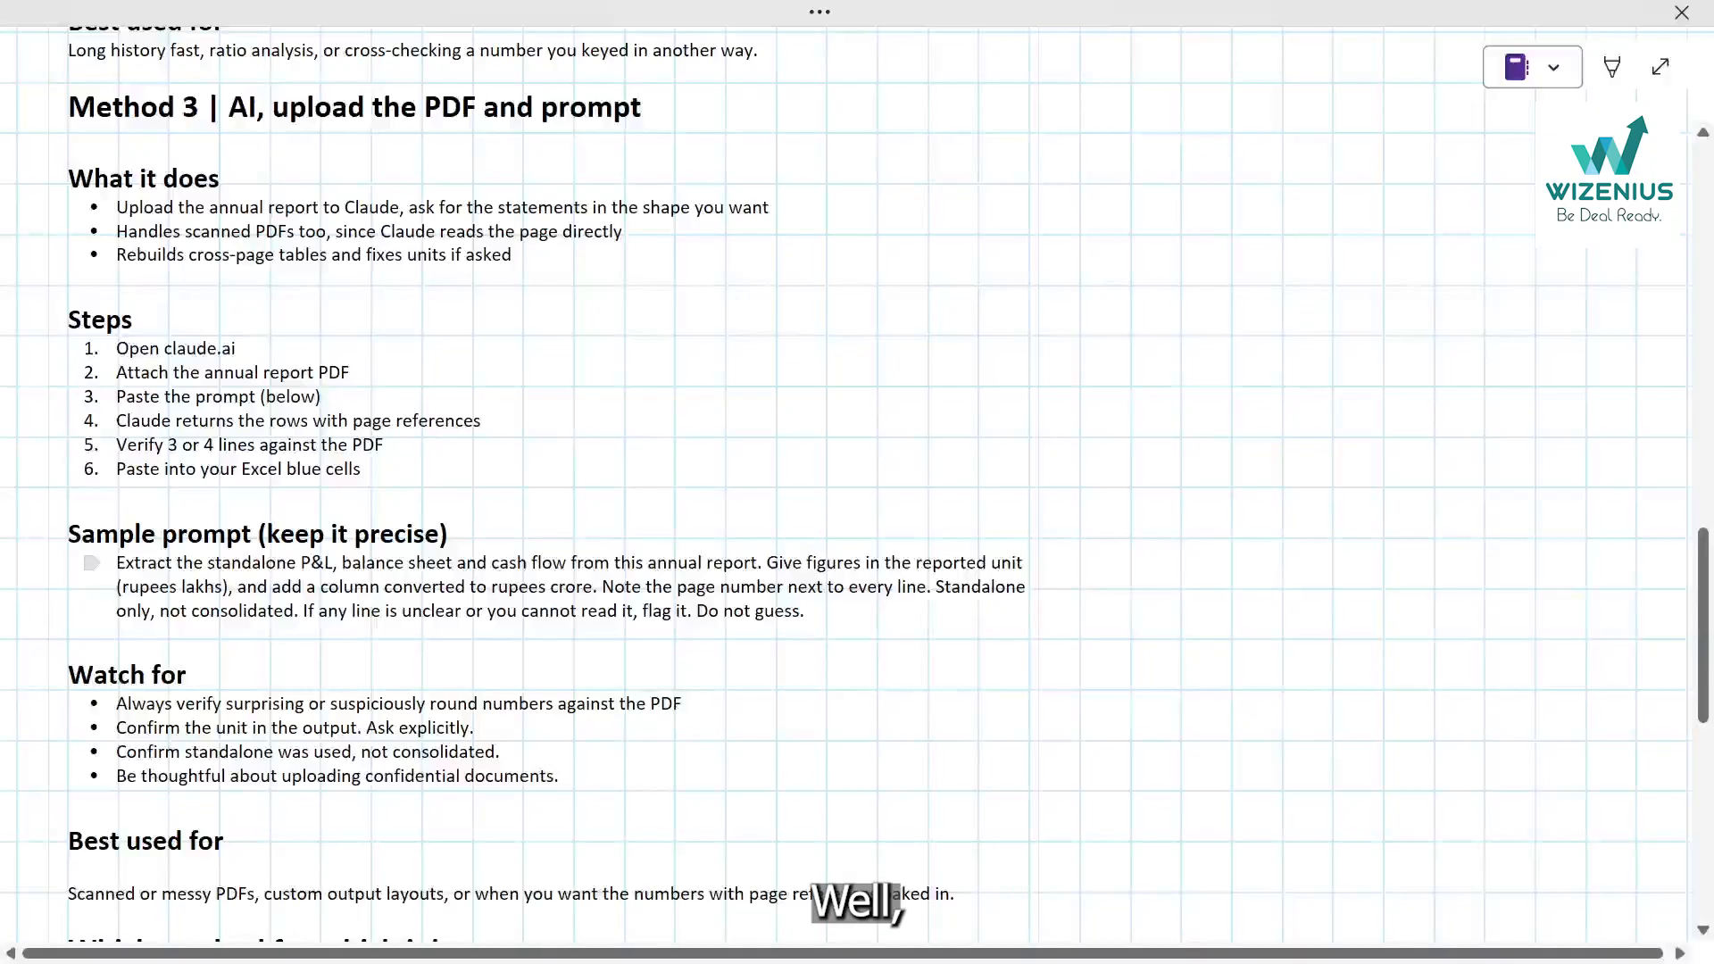
left_click_drag(116, 563, 806, 611)
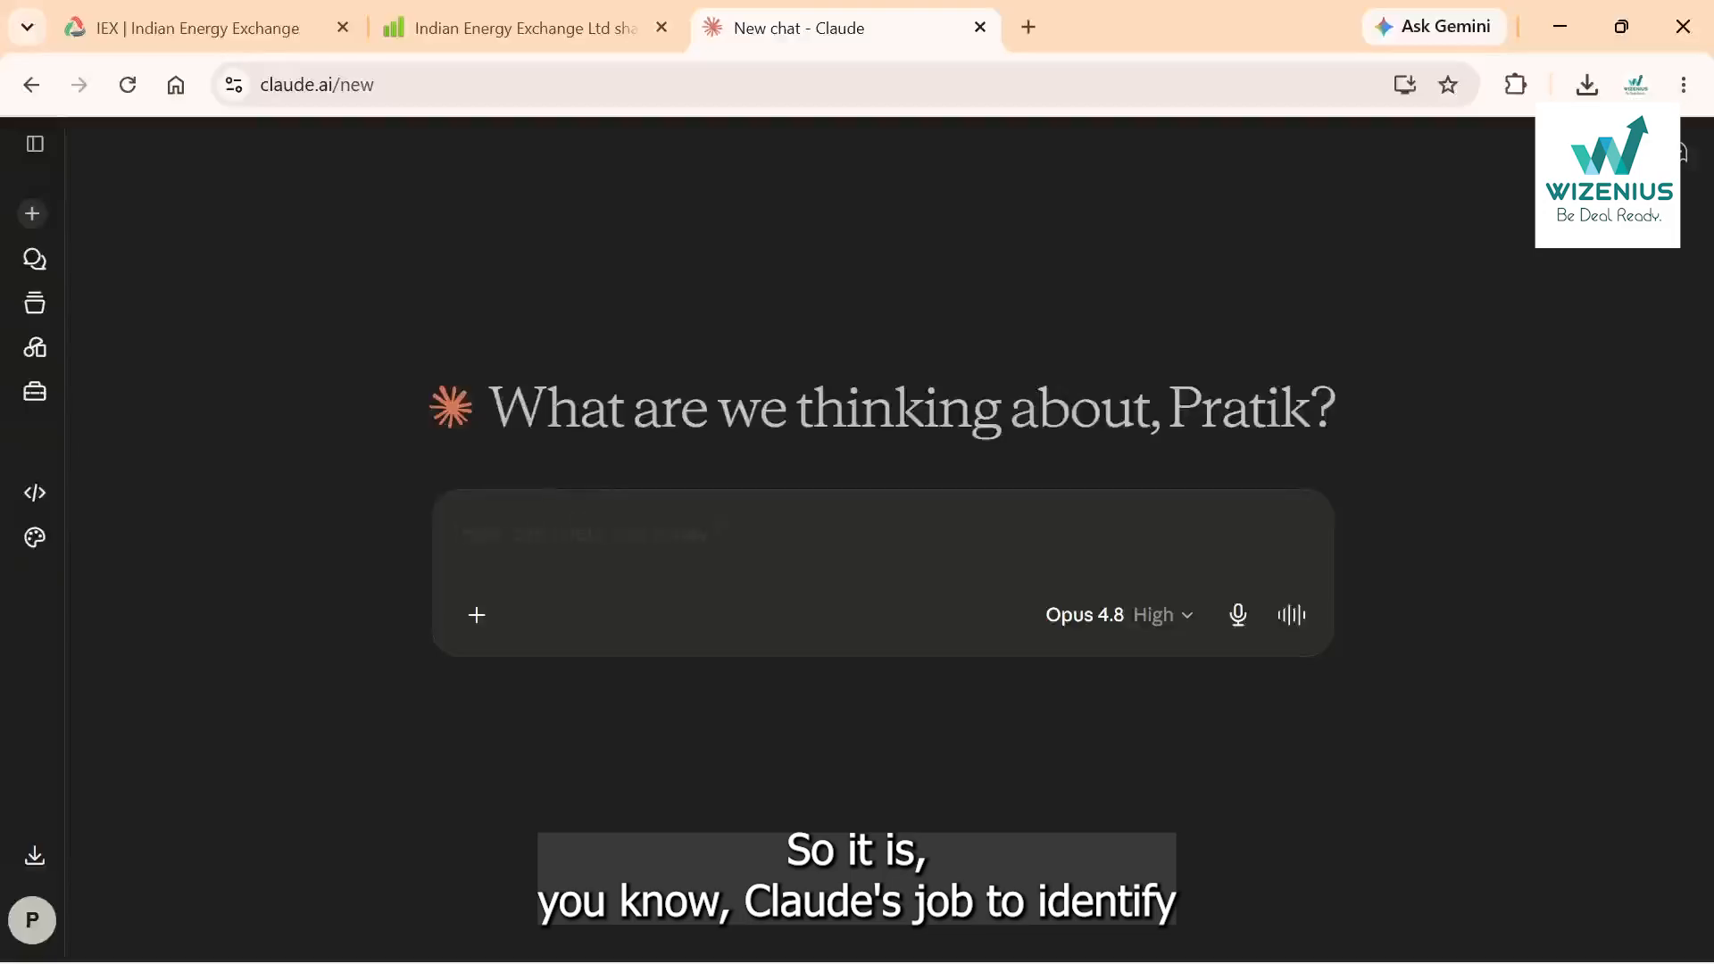
type("Extract the standalone P&L, balance sheet and cash flow from this annual report. Give figures in the reported unit (rupees lakhs), and add a column converted to rupees crore. Note the page number next to every line. Standalone only, not consolidated. If any line is unclear or you cannot read it, flag it. Do not guess.")
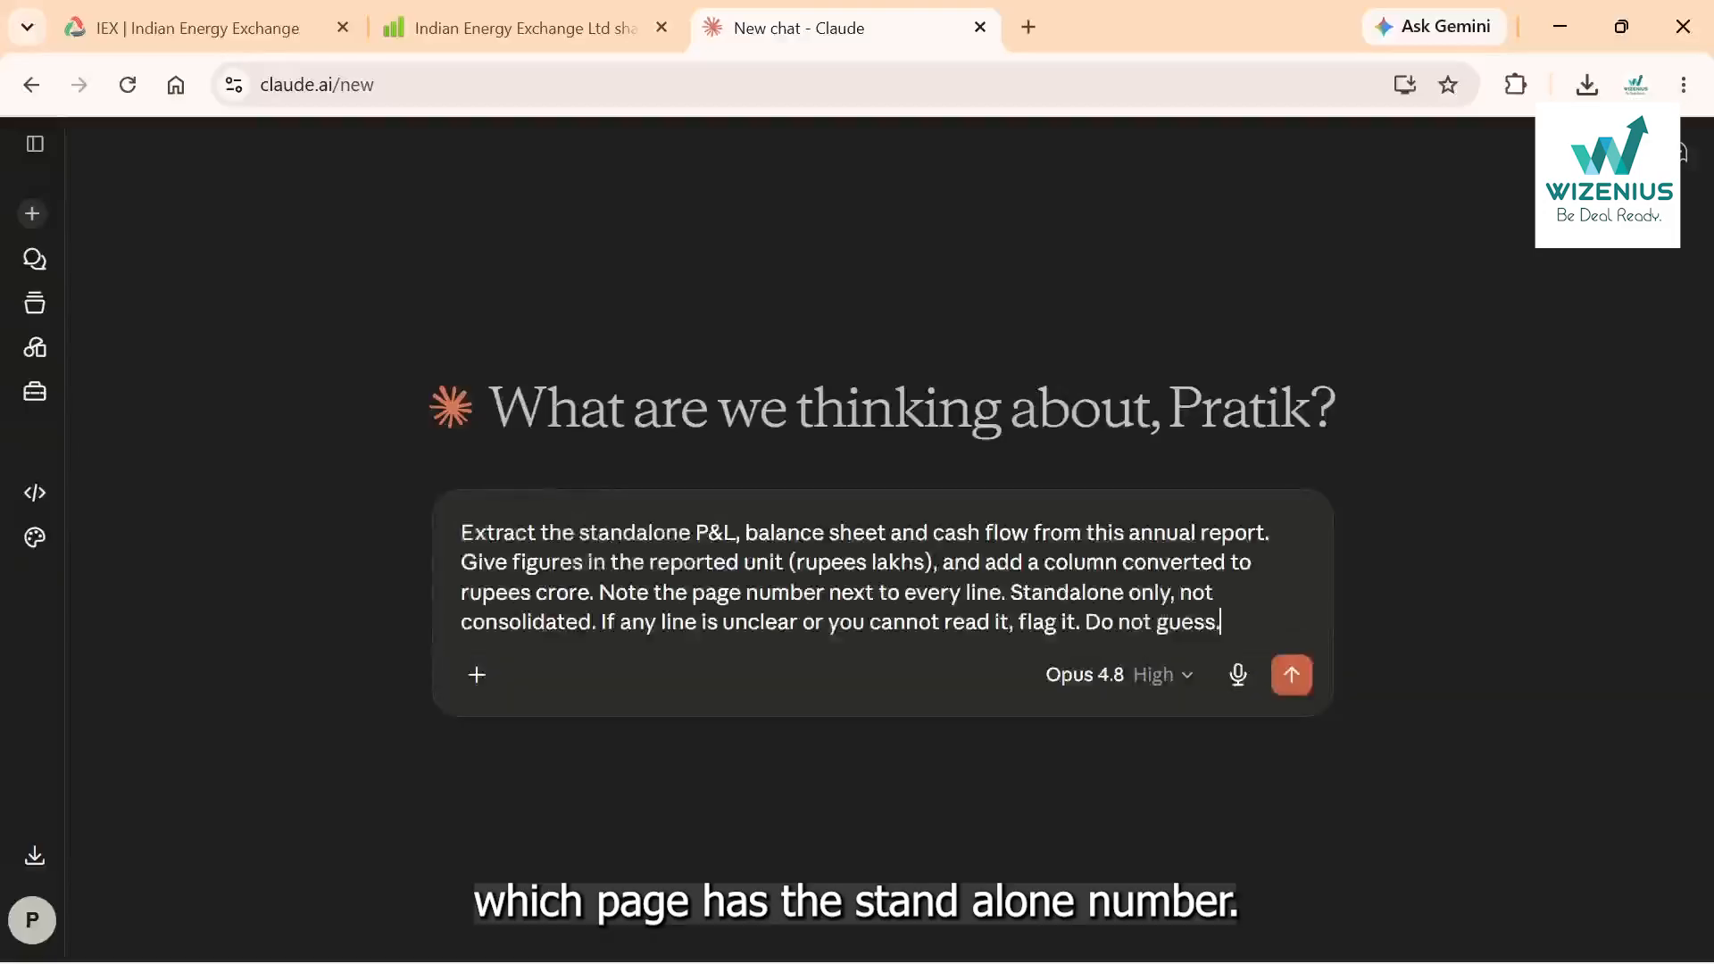
Attach Annual Report 2023-24.pdf from the IEX Model folder to the Claude prompt.
left_click(477, 674)
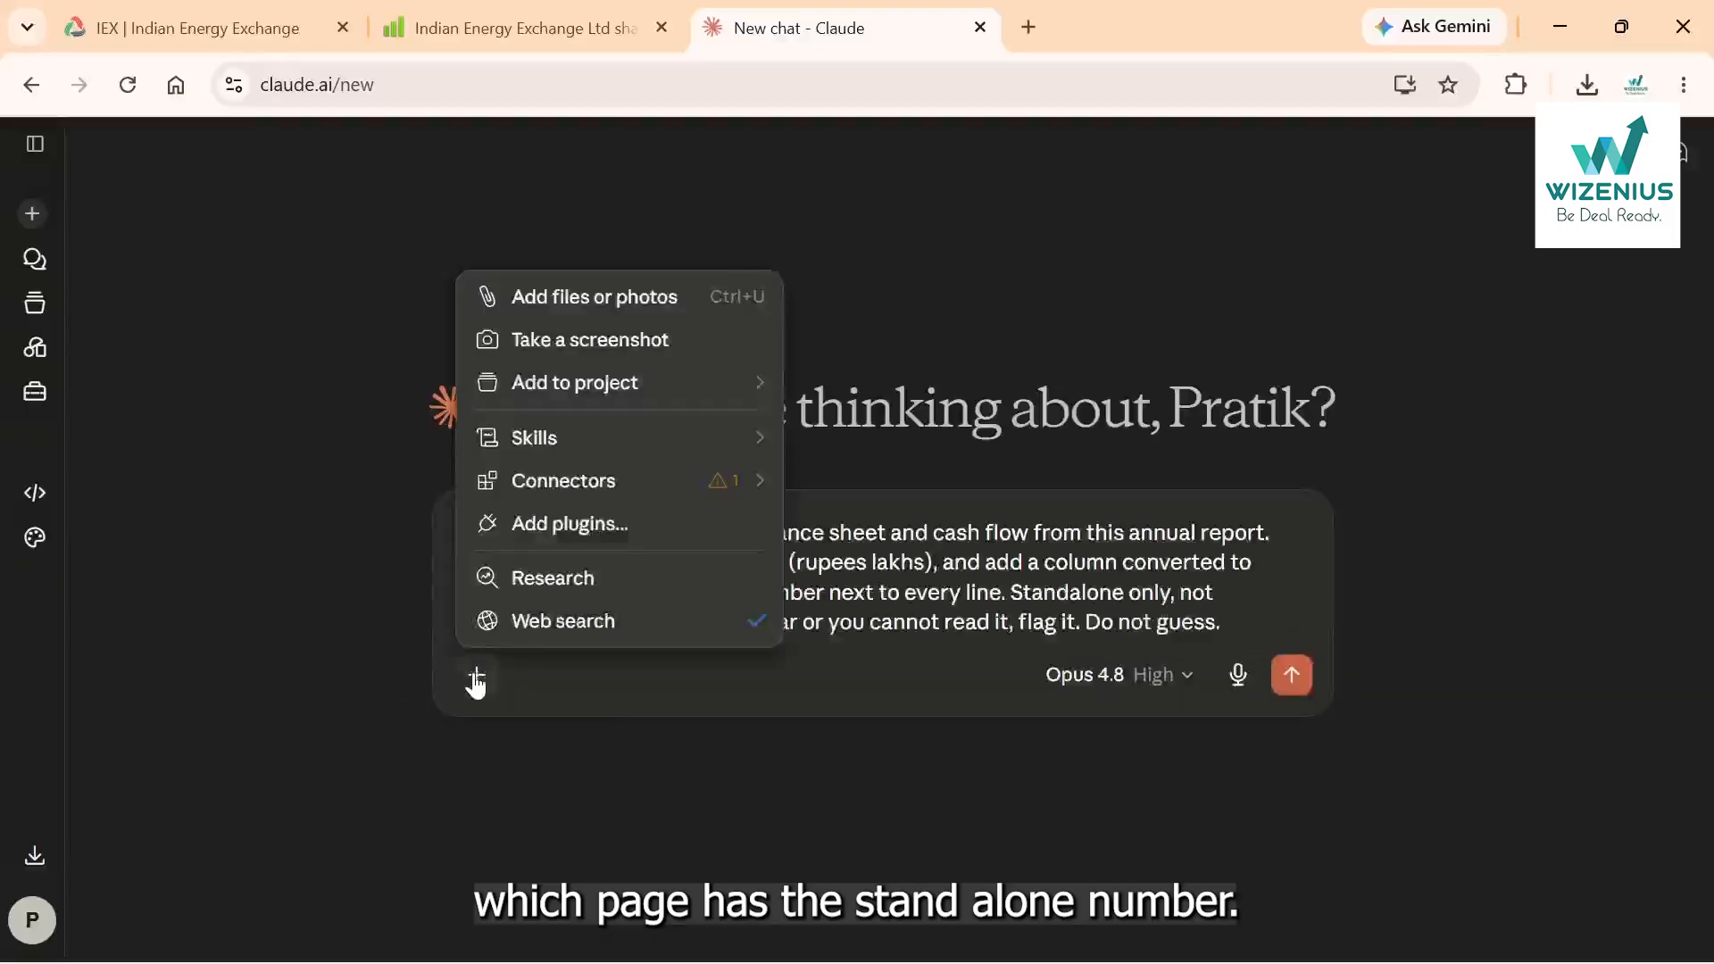
left_click(606, 310)
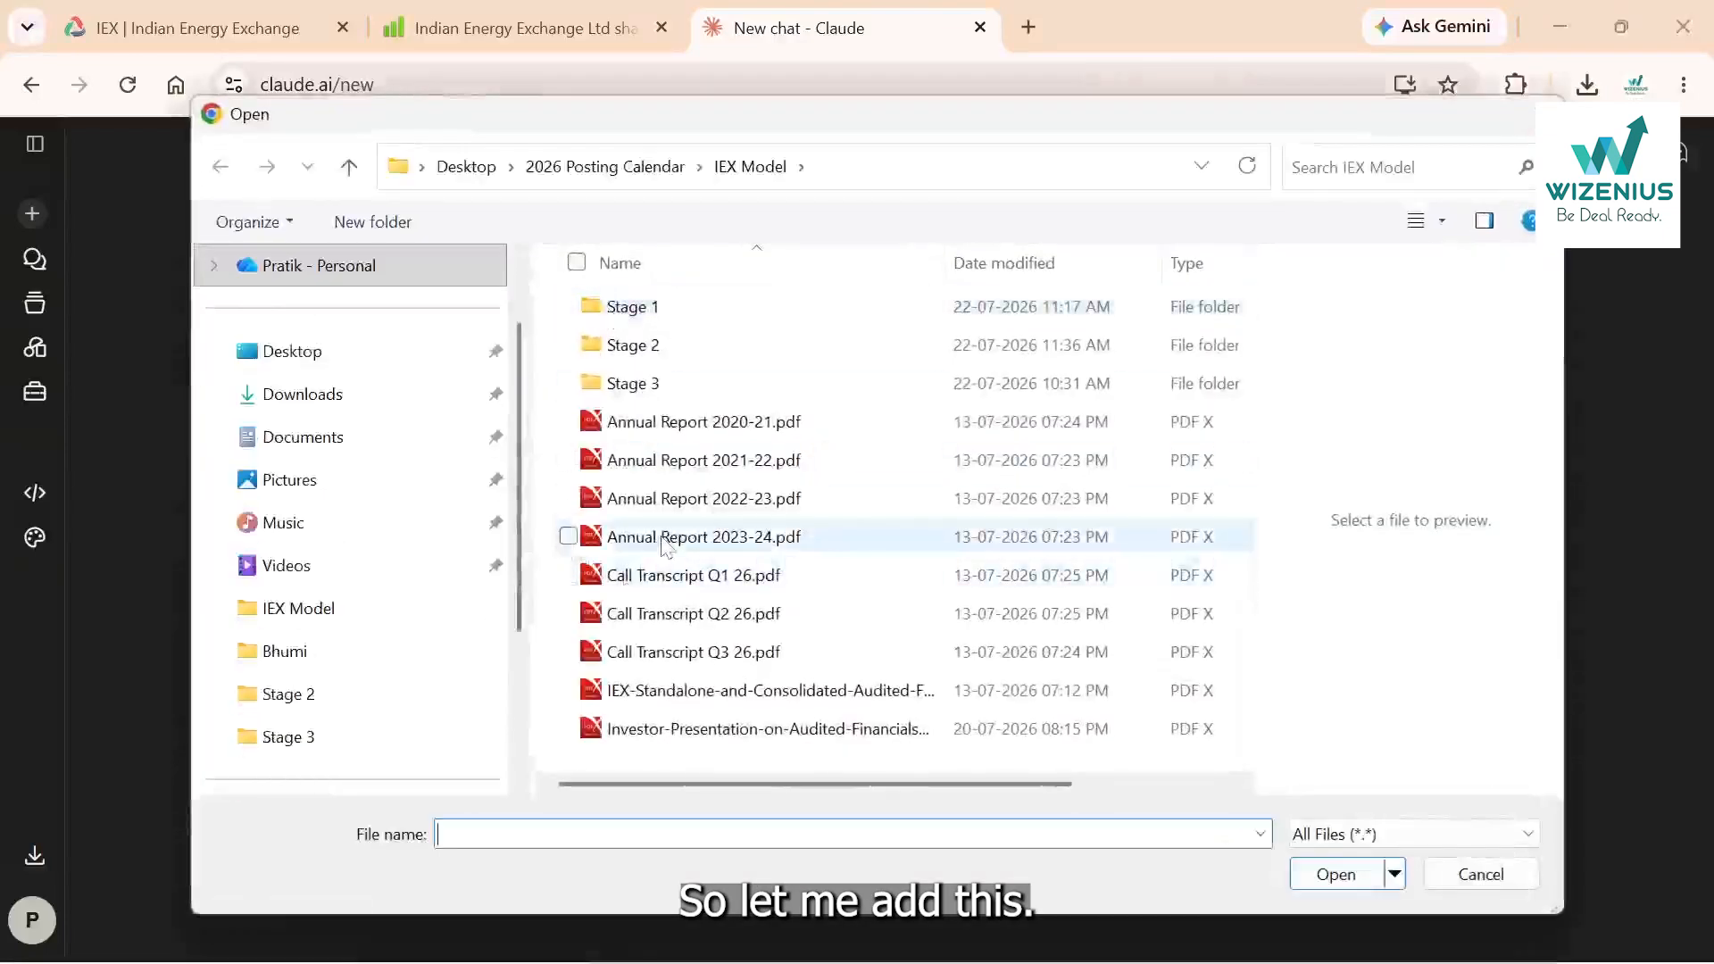
left_click(665, 538)
left_click(1308, 875)
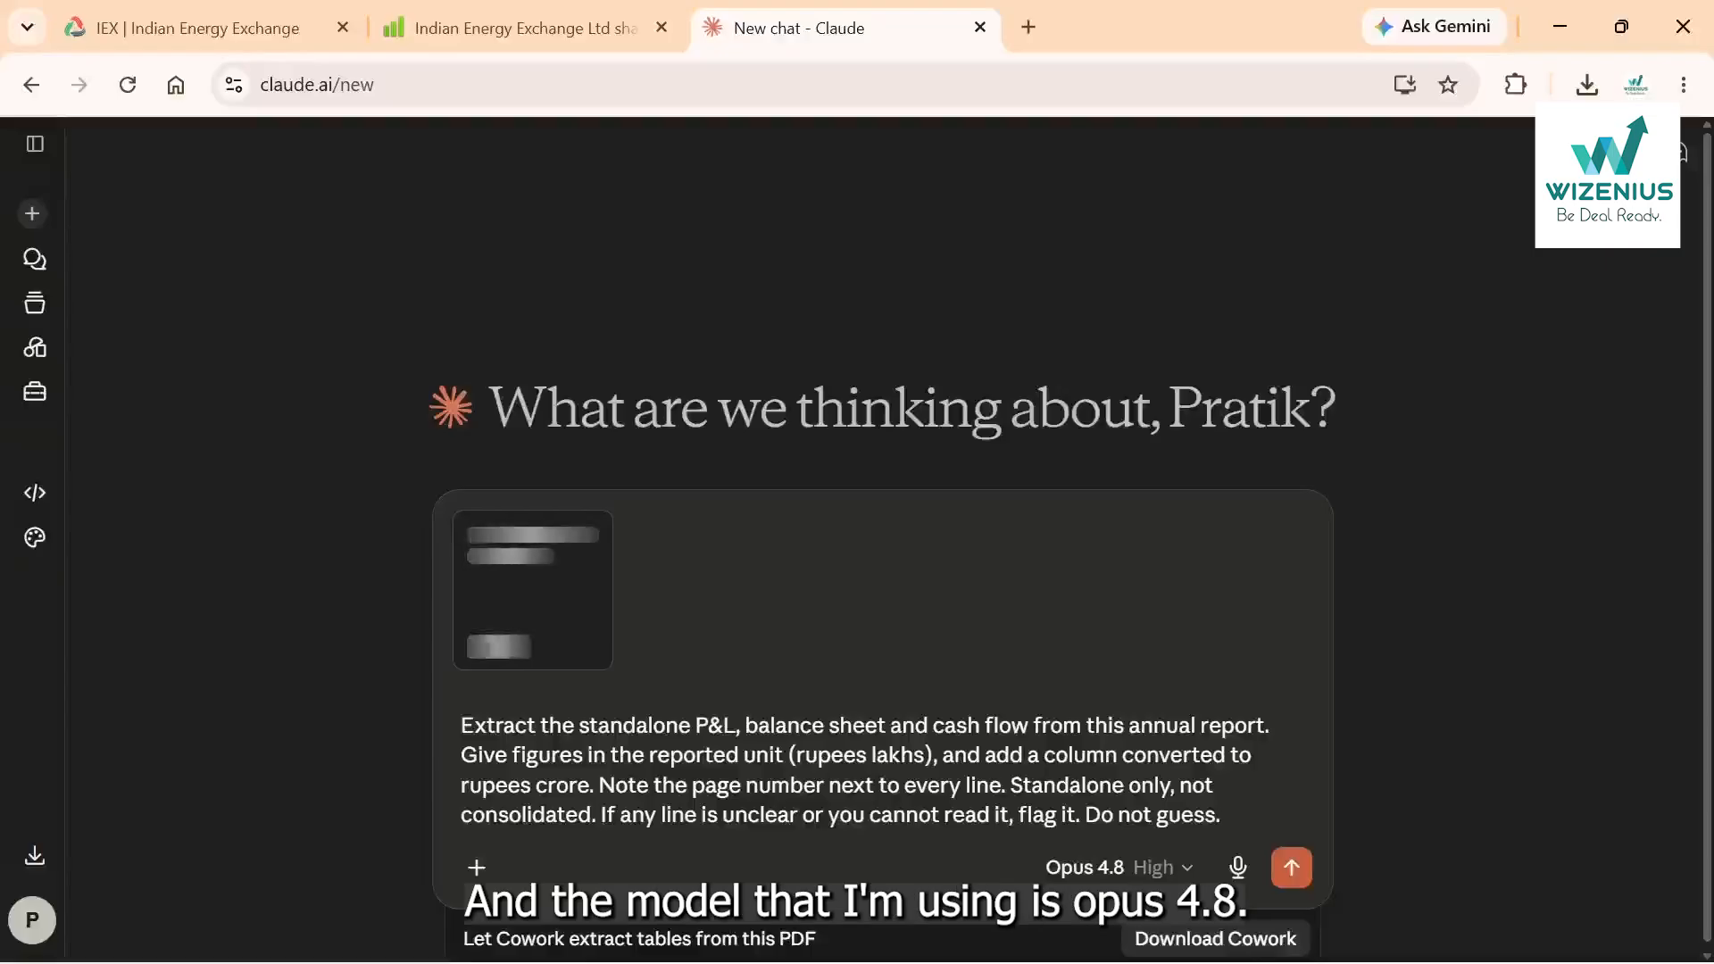
Review the available Claude models, keep Opus 4.8 with High effort, and send the extraction prompt.
left_click(1121, 870)
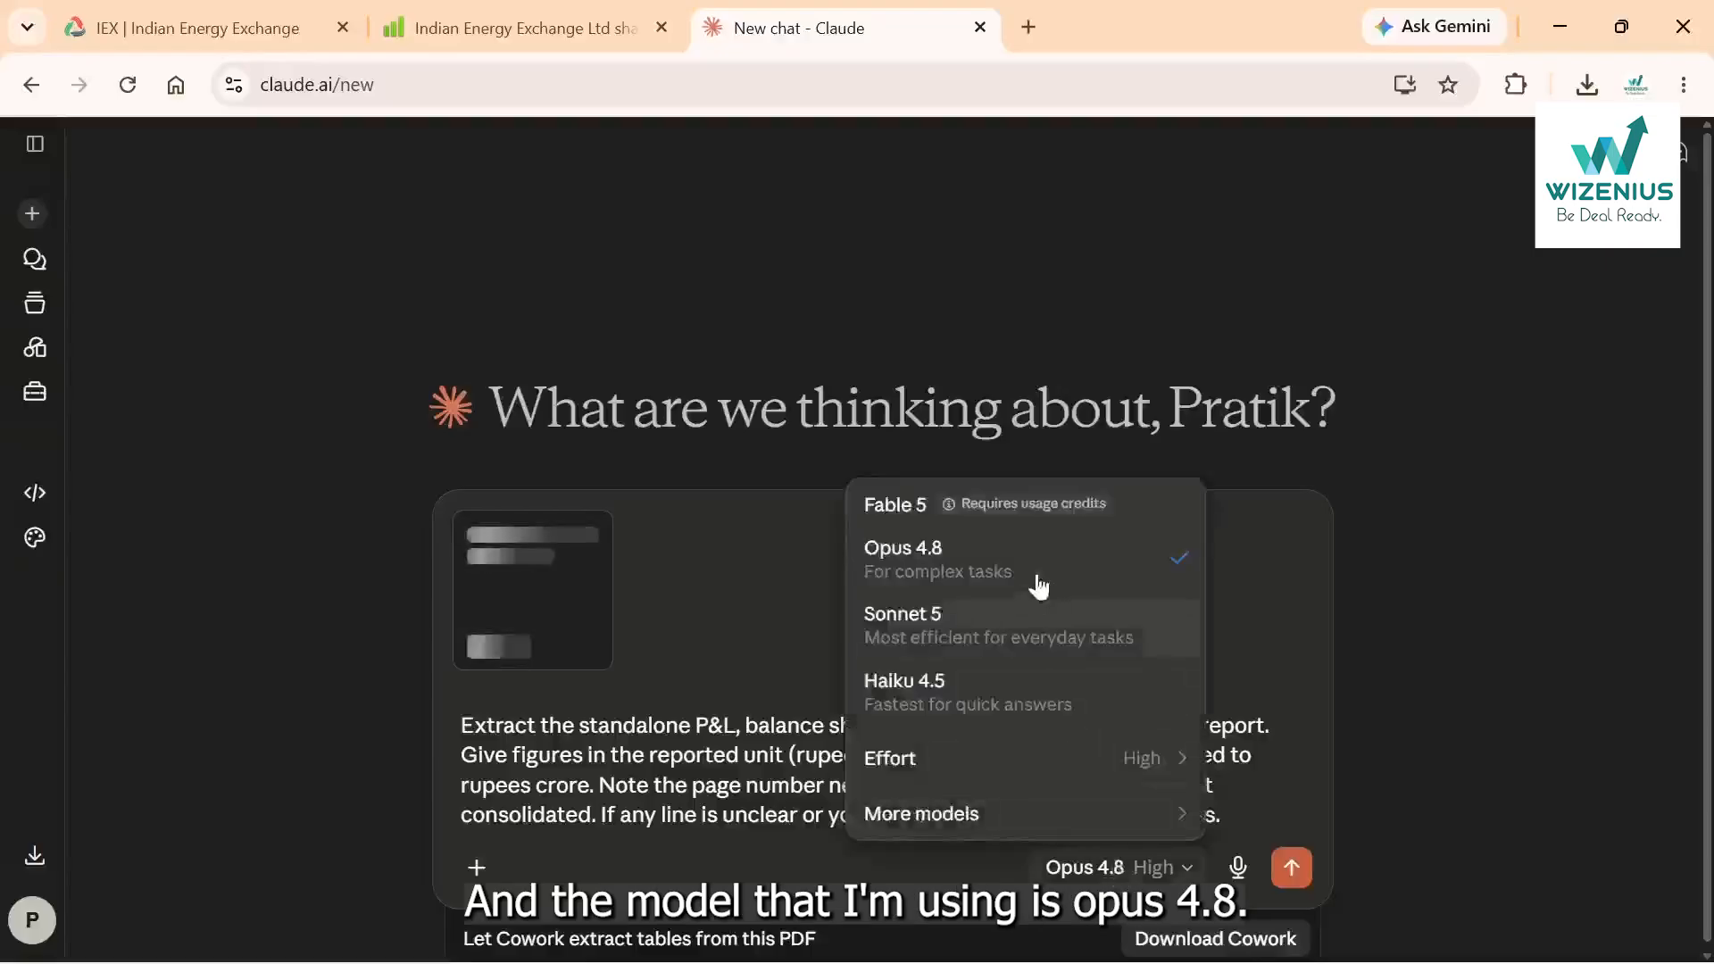
mouse_move(1139, 524)
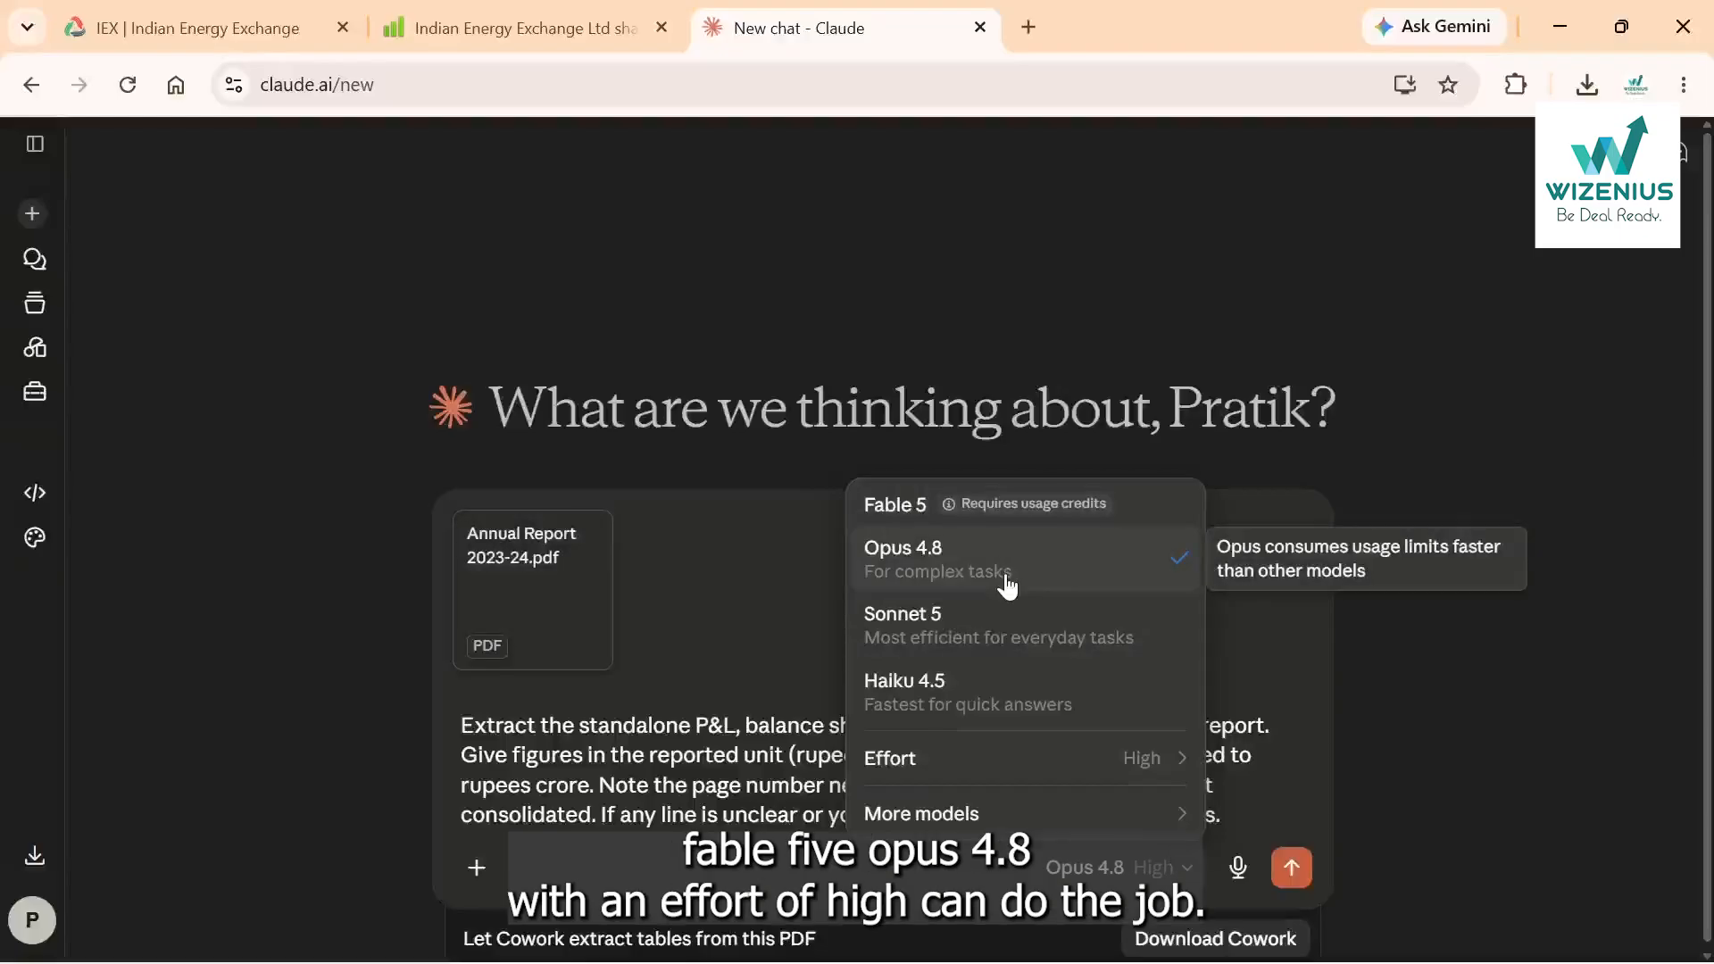
mouse_move(1132, 755)
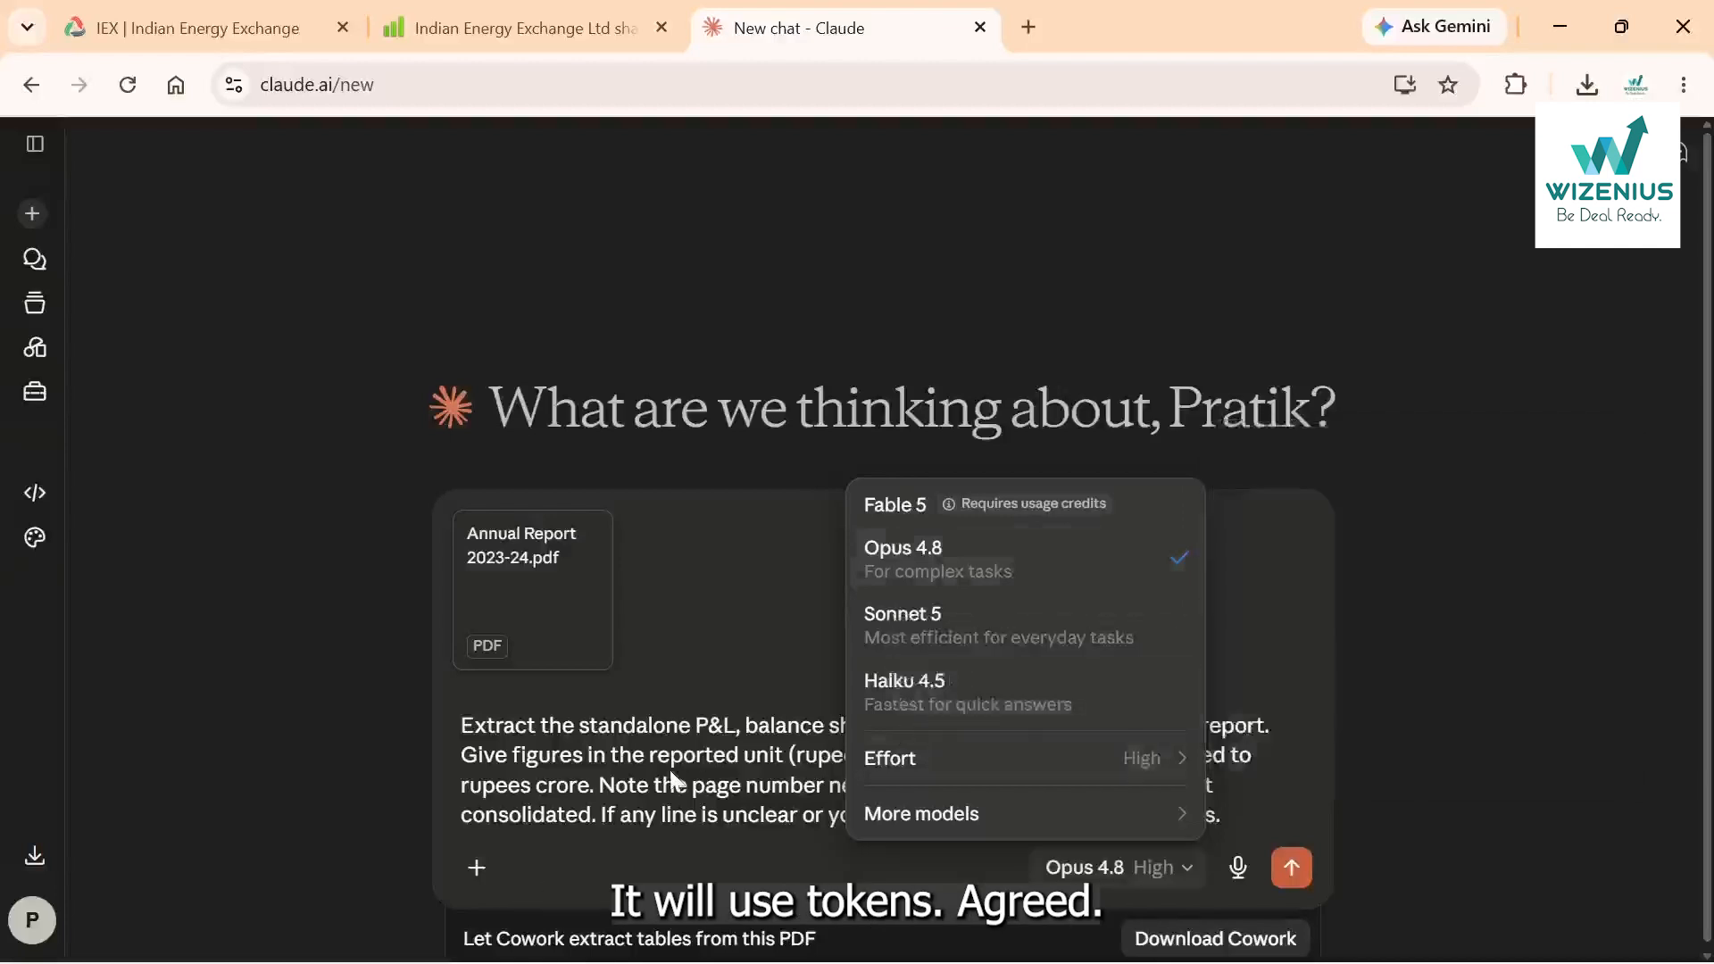
left_click(668, 768)
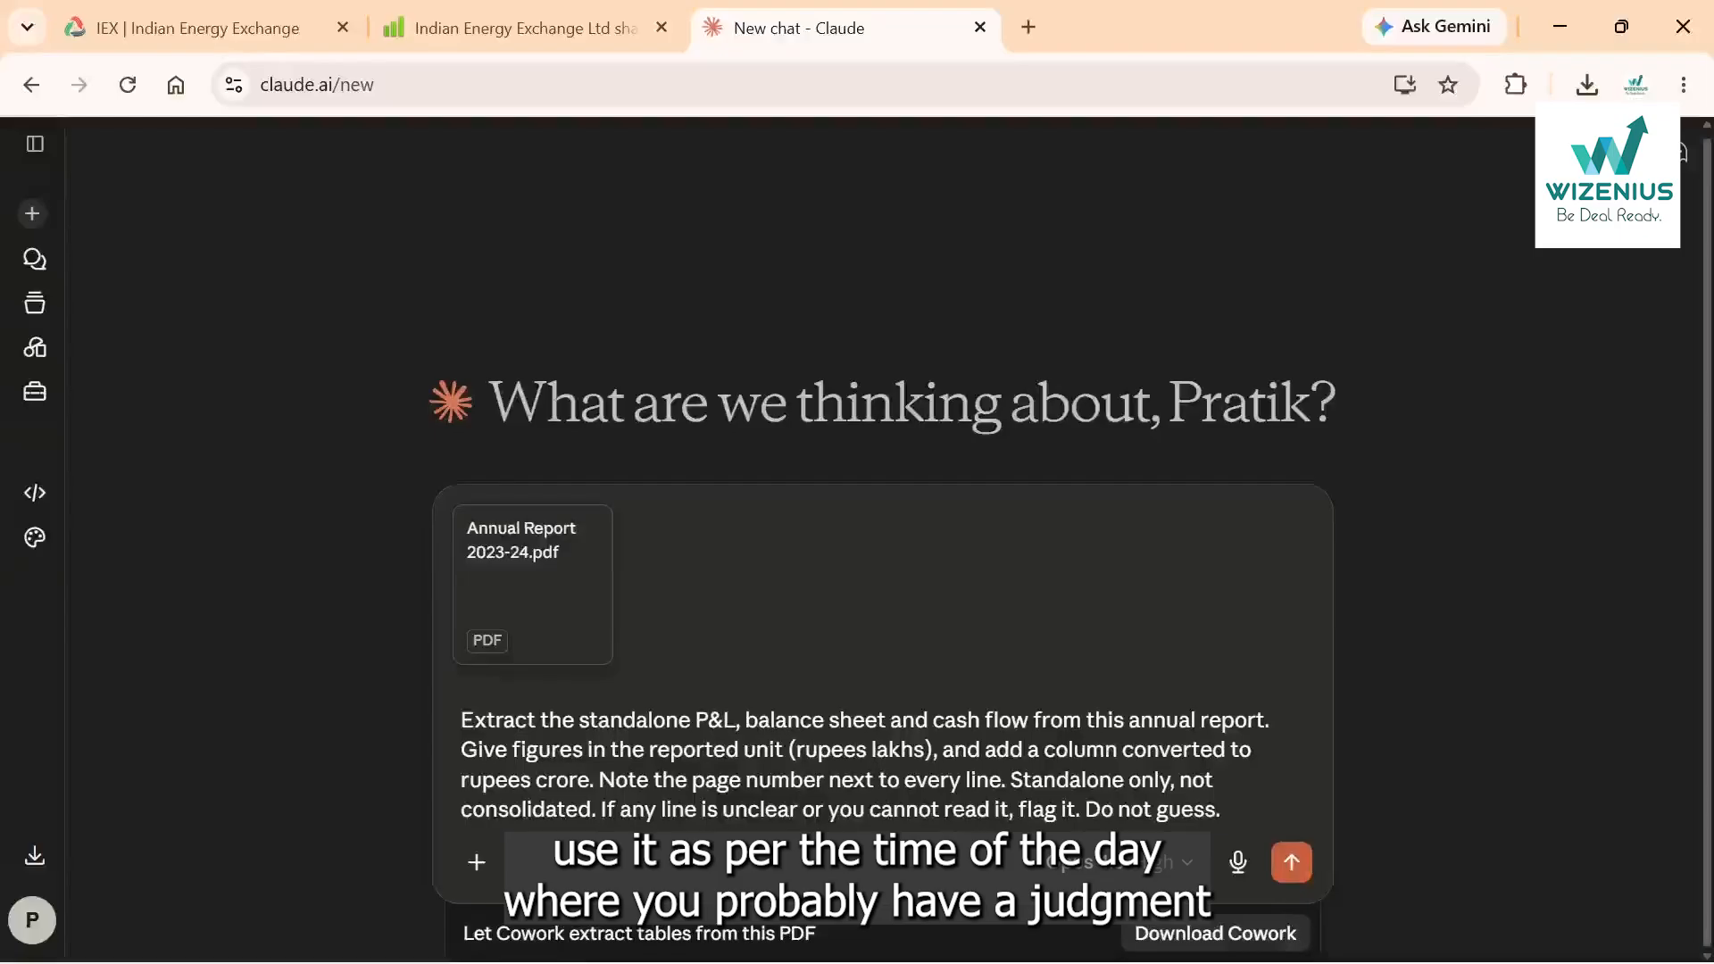
left_click(1292, 862)
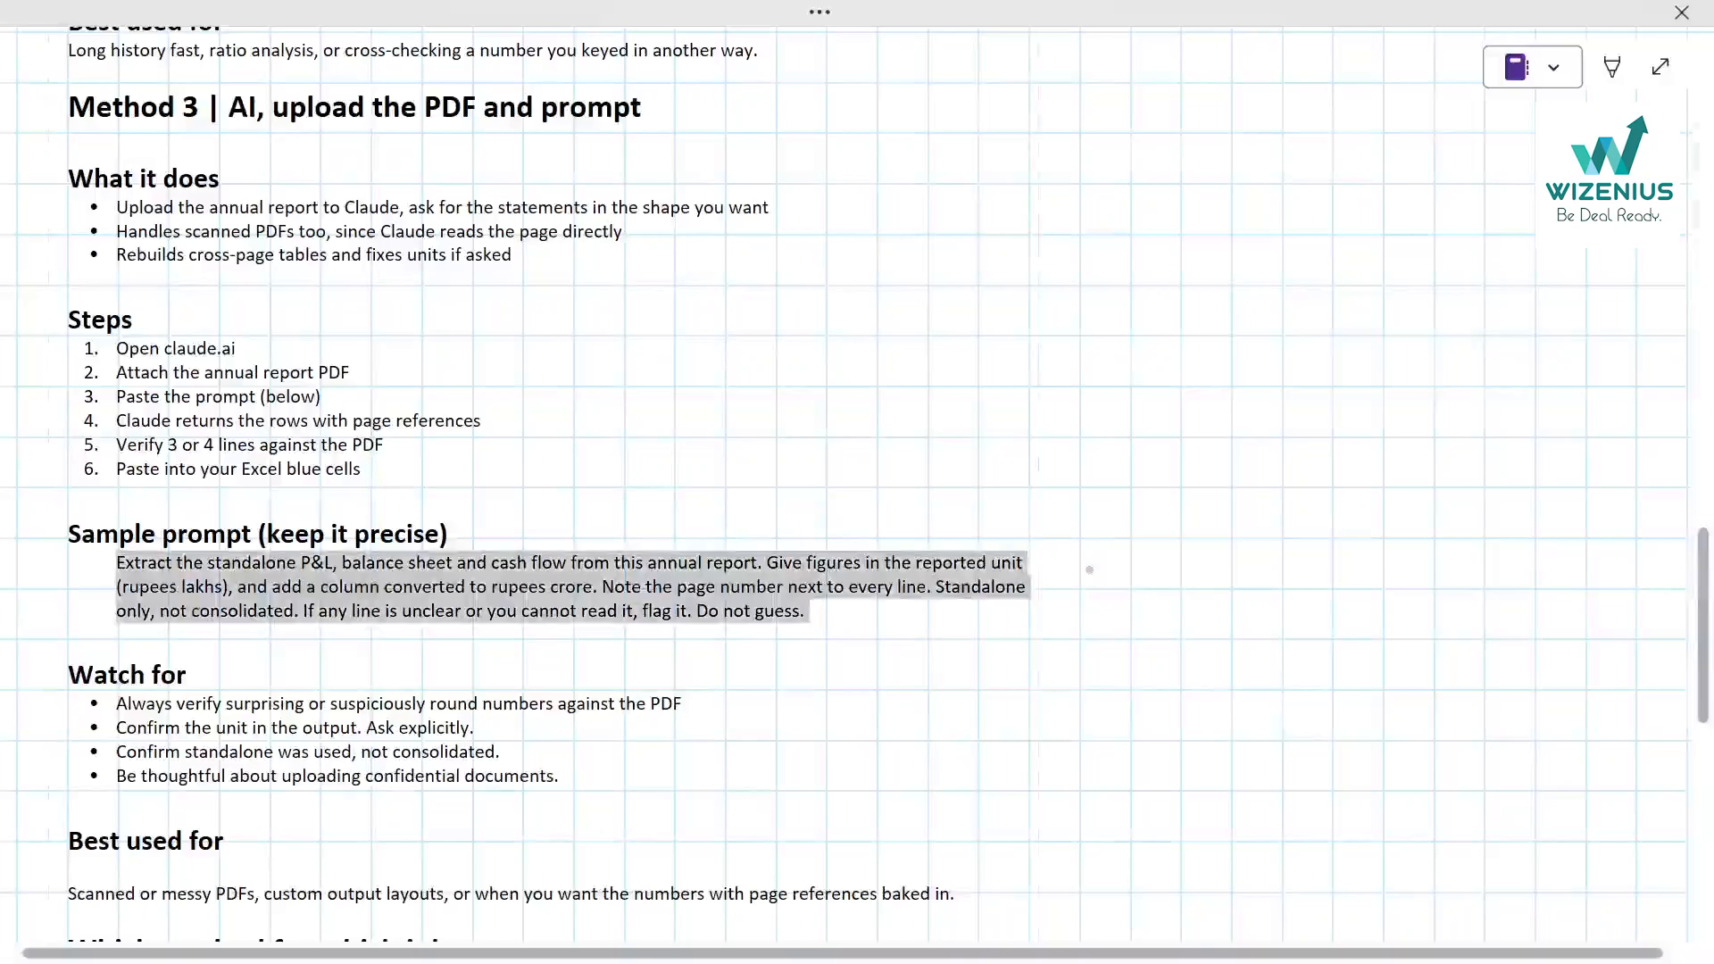
Handwrite "Financial Statements → Video 1 → Business Overview of IEX" in the blank area below the notes' six-point checklist.
left_click(748, 350)
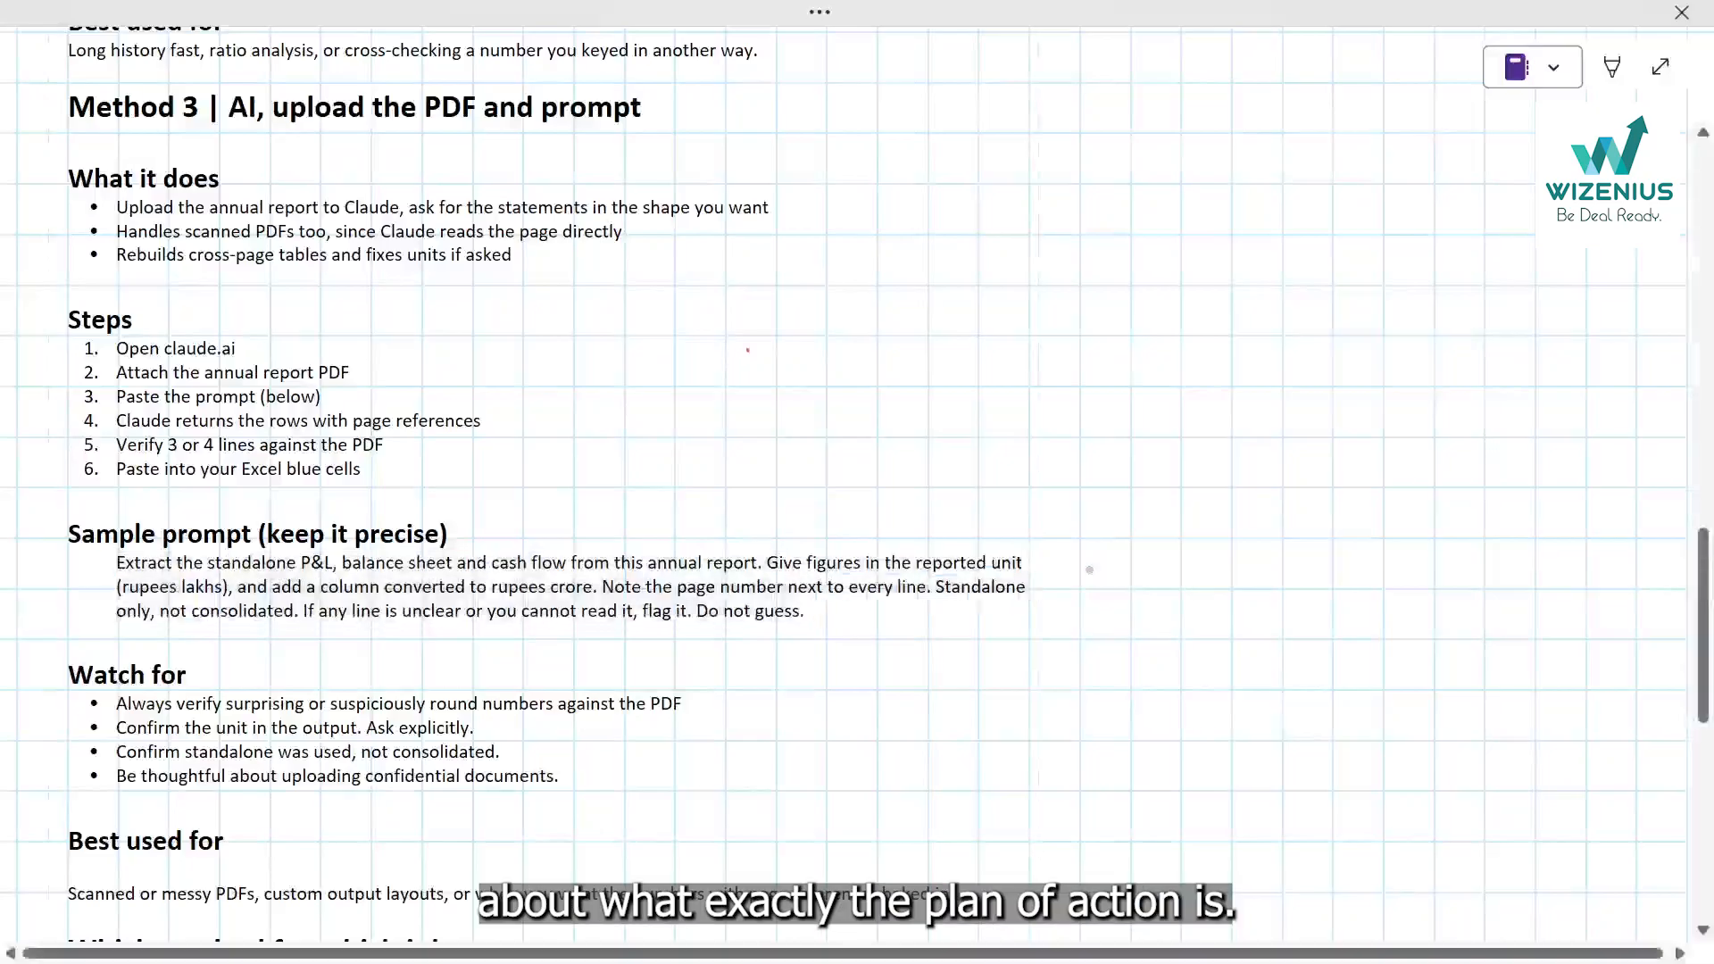
scroll(1089, 570, "up", 9)
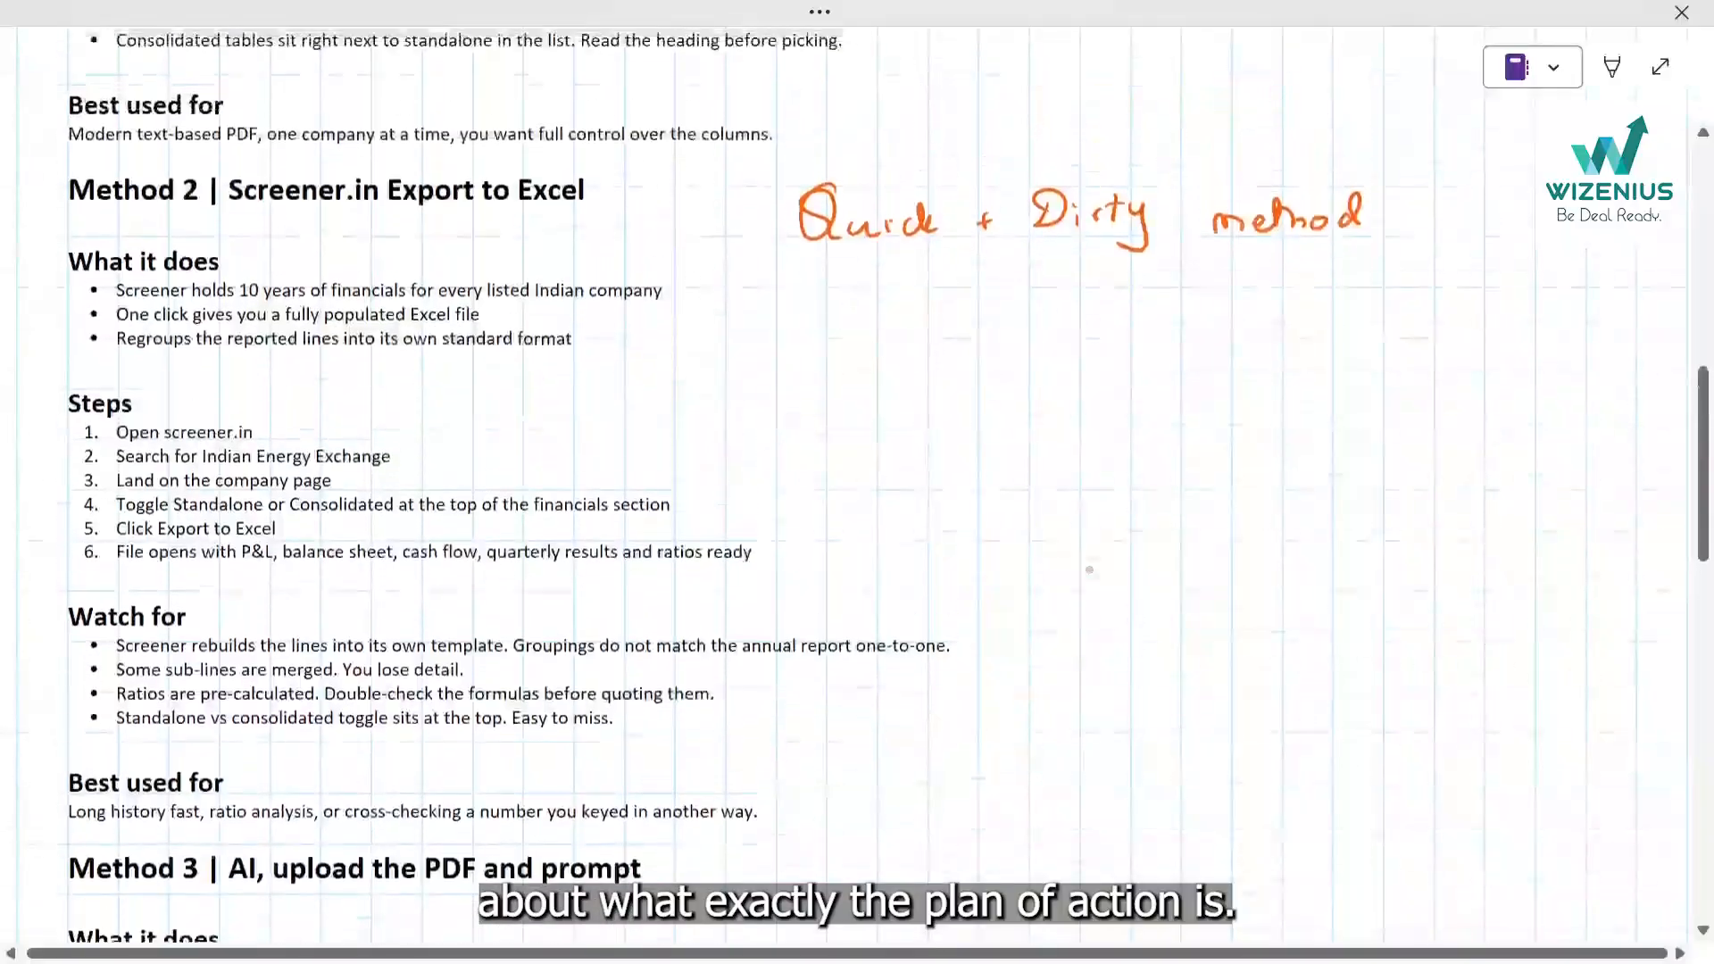
scroll(1089, 570, "up", 15)
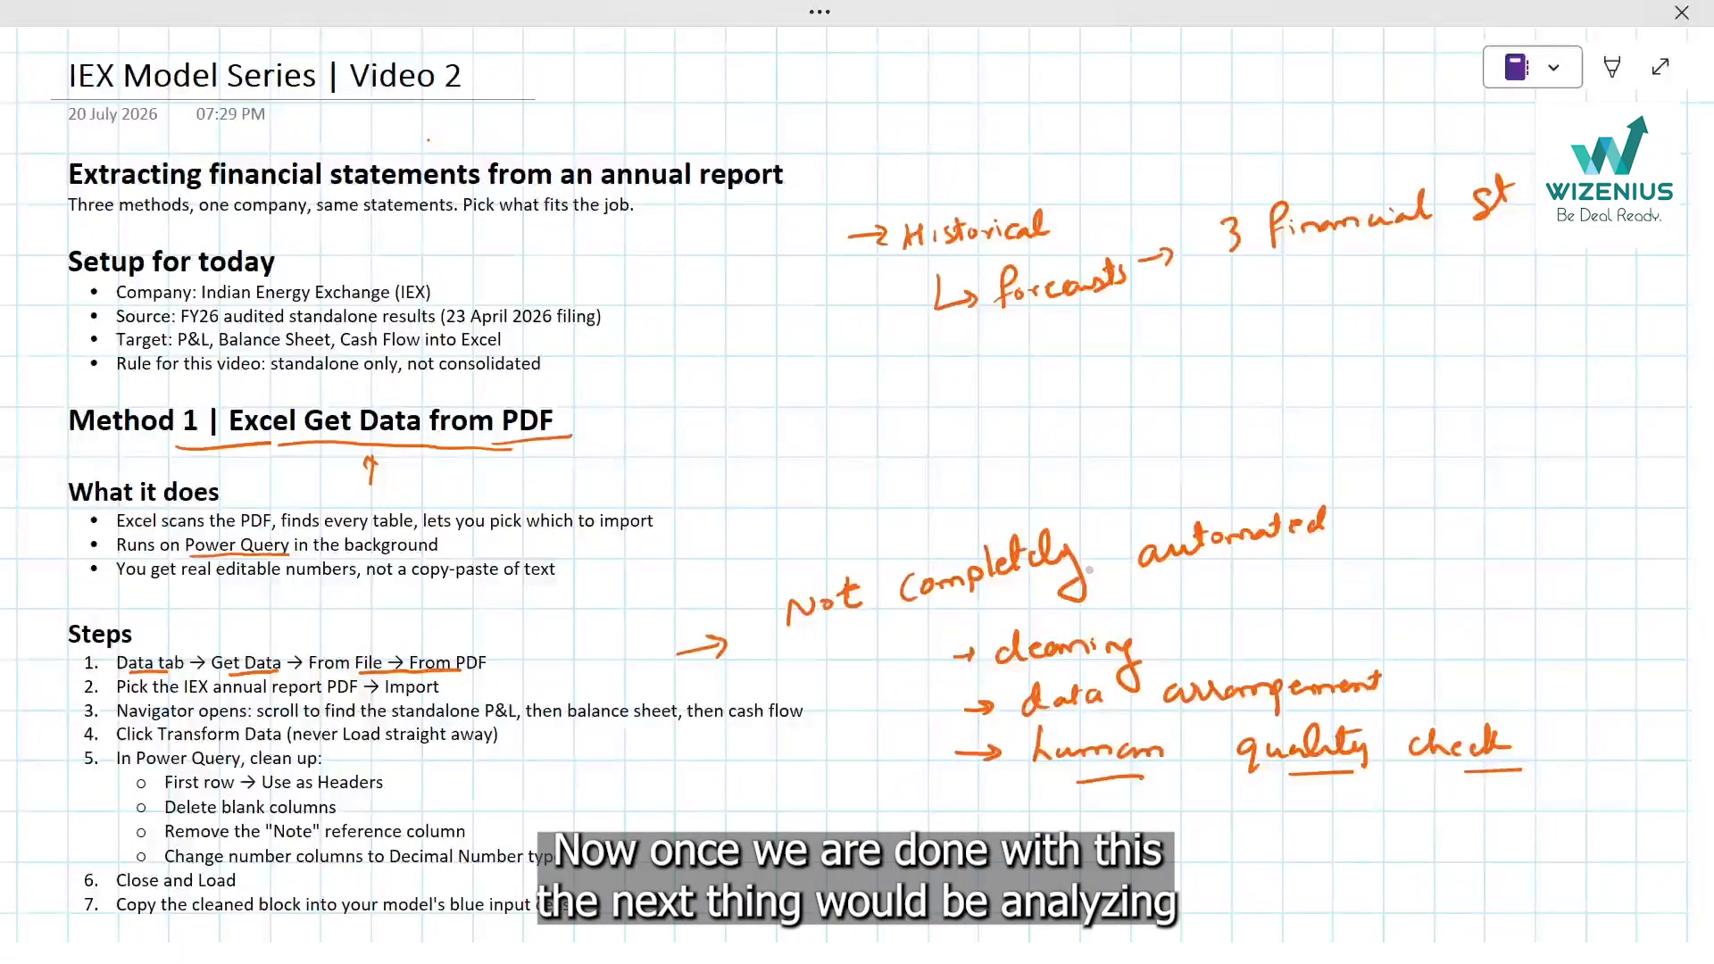
scroll(1089, 569, "down", 20)
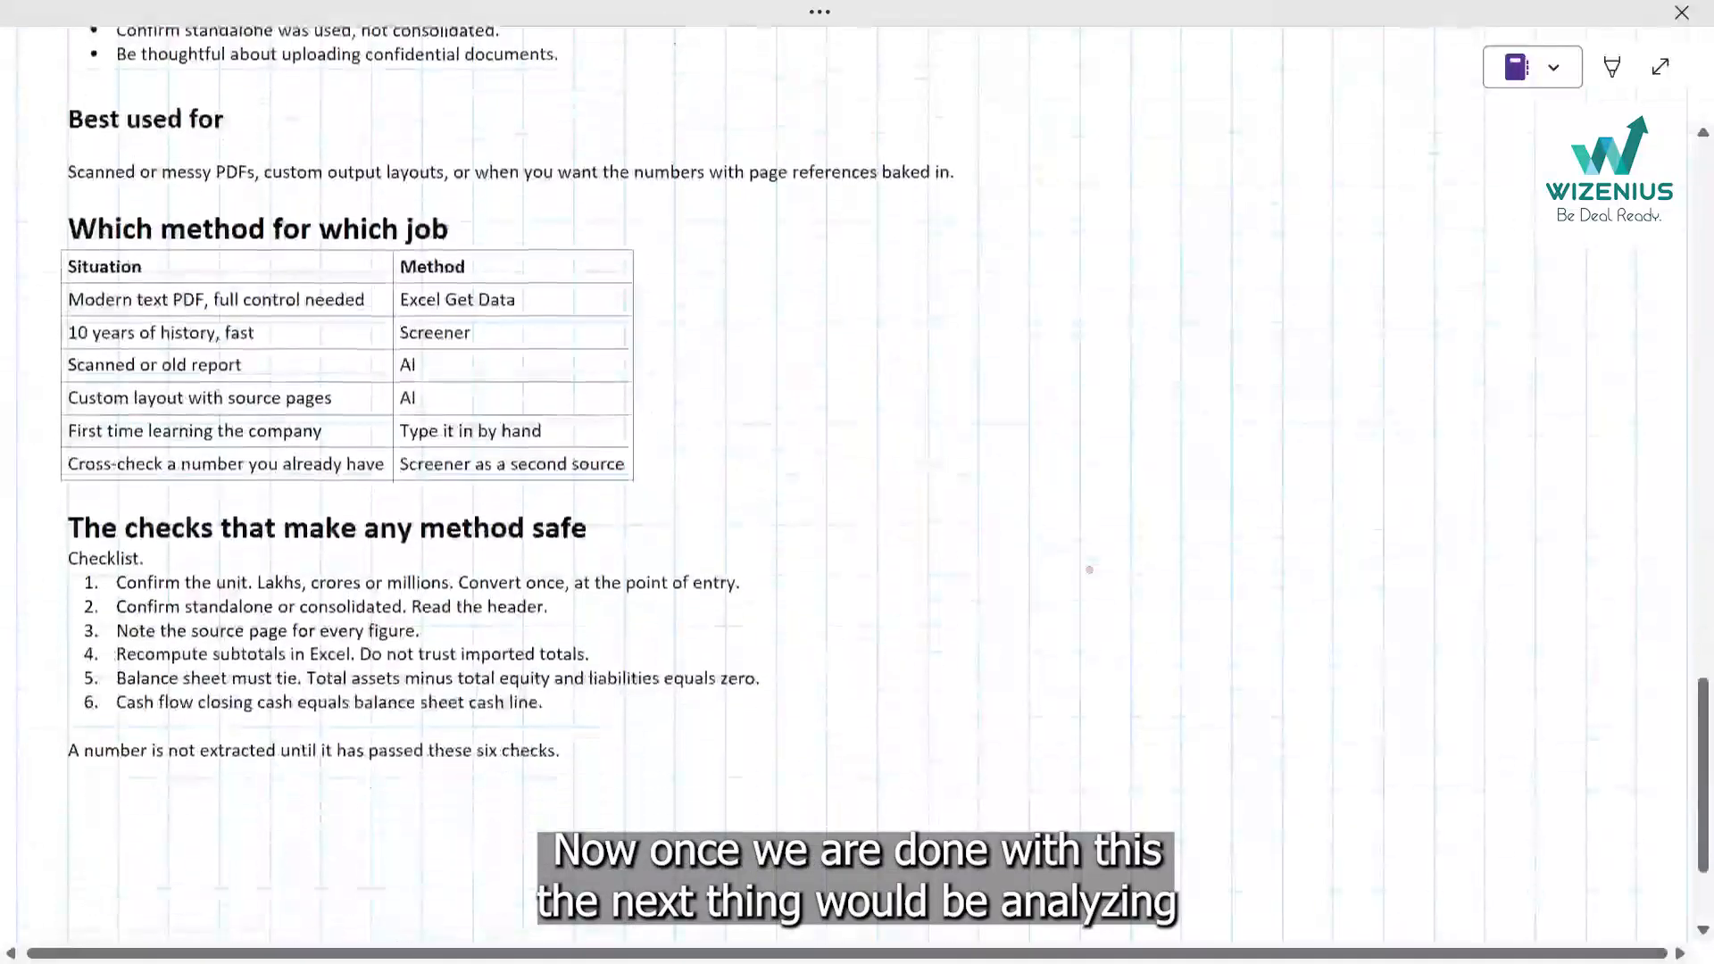
scroll(1089, 568, "down", 4)
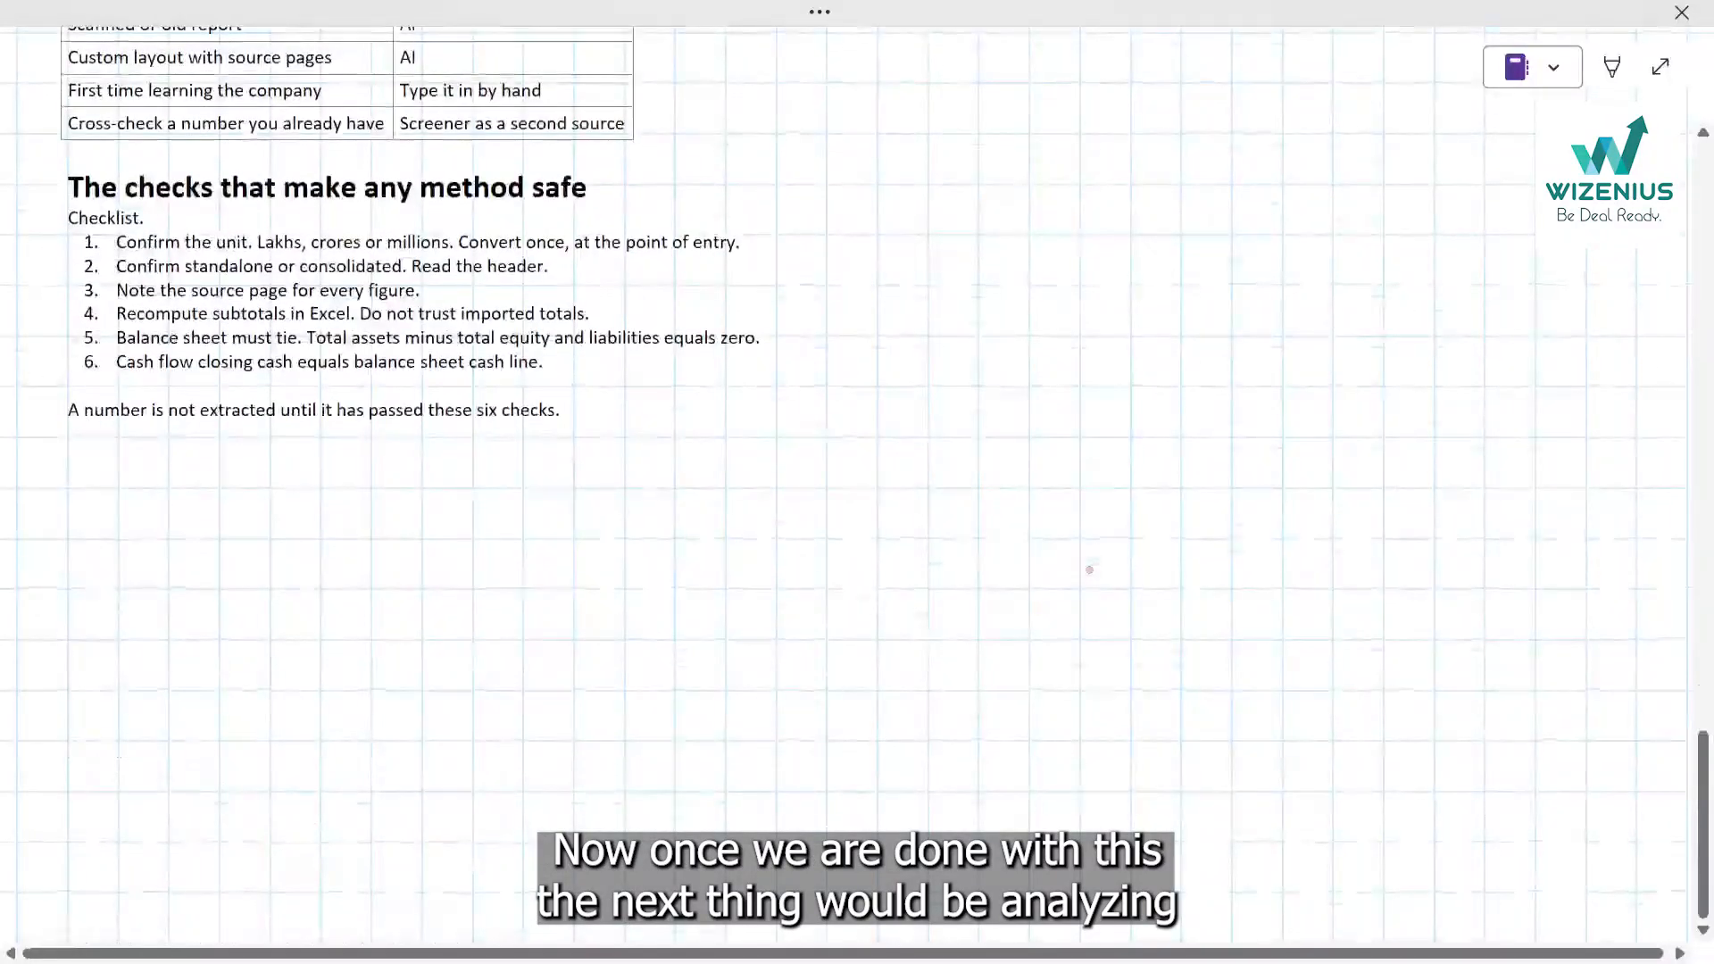
mouse_move(358, 500)
left_mouse_down()
mouse_move(381, 523)
mouse_move(481, 533)
mouse_move(538, 513)
mouse_move(630, 535)
mouse_move(648, 516)
mouse_move(898, 529)
mouse_move(957, 509)
mouse_move(970, 528)
mouse_move(1047, 534)
left_mouse_up()
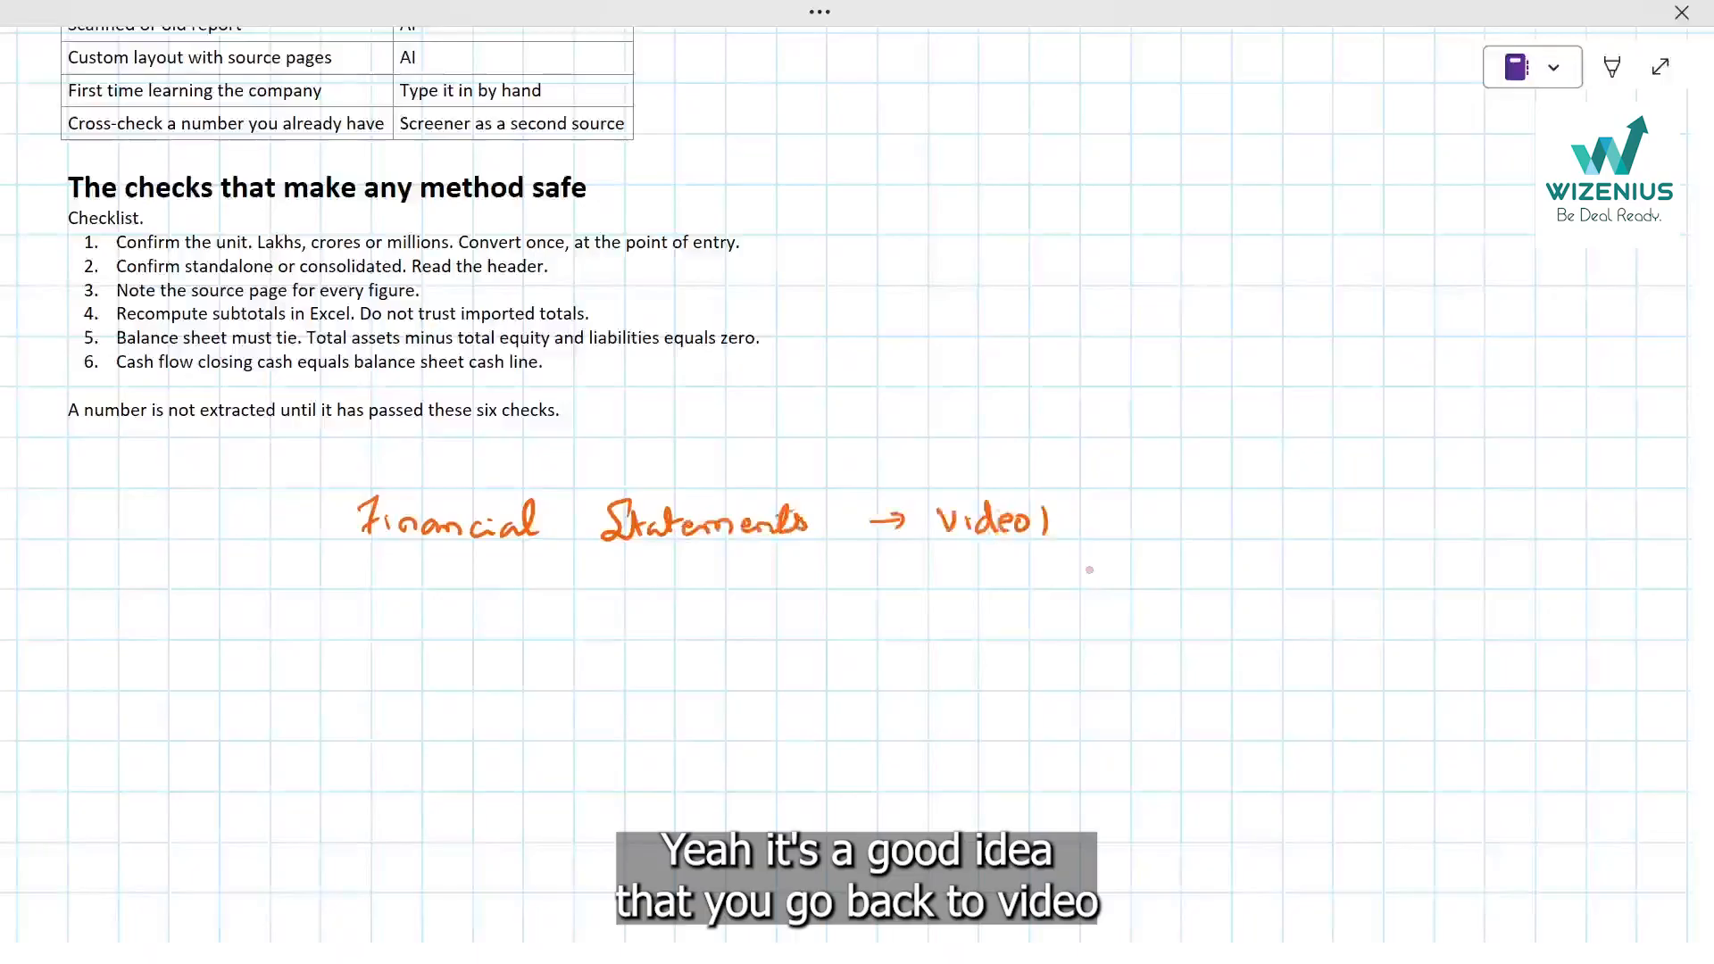
left_click_drag(1082, 518, 1366, 534)
mouse_move(1370, 522)
left_mouse_down()
mouse_move(1487, 522)
mouse_move(1505, 505)
mouse_move(1544, 549)
mouse_move(1576, 531)
left_mouse_up()
mouse_move(1600, 509)
left_mouse_down()
mouse_move(1598, 532)
mouse_move(1628, 528)
left_mouse_up()
left_click_drag(1607, 505, 1628, 506)
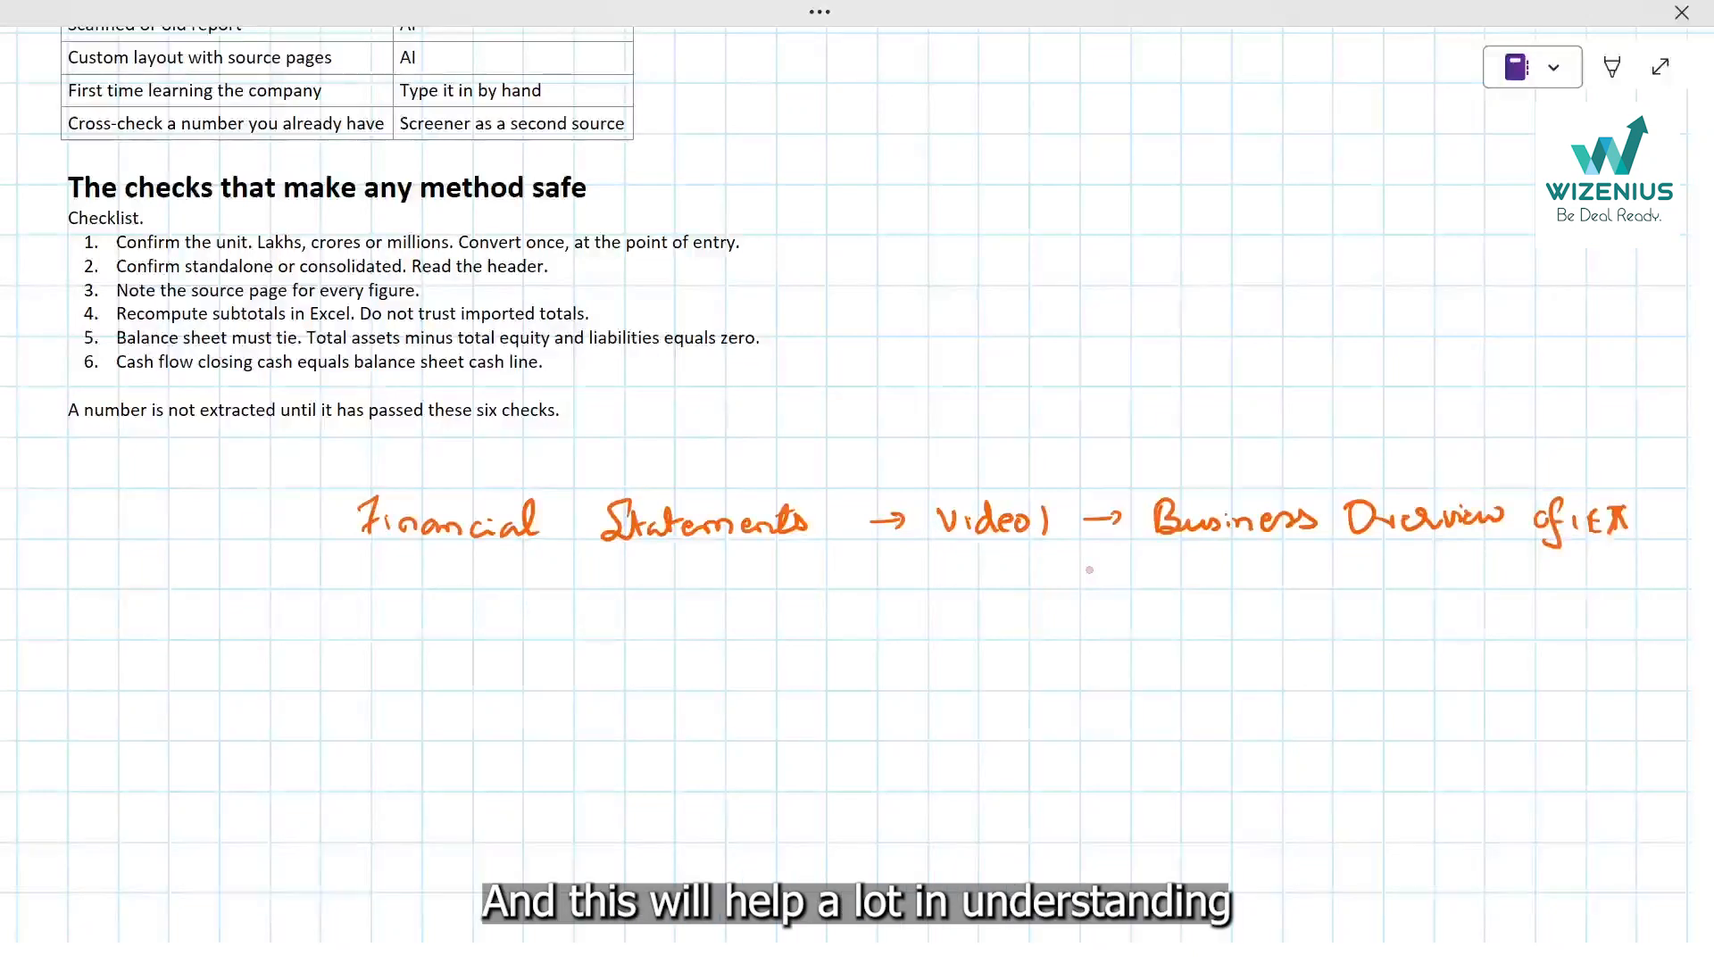
Draw a downward arrow from "Statements" and handwrite "Products behave" beneath it.
mouse_move(651, 546)
left_mouse_down()
mouse_move(652, 591)
mouse_move(664, 572)
mouse_move(596, 640)
left_mouse_up()
left_click_drag(587, 609, 625, 624)
mouse_move(641, 625)
left_mouse_down()
mouse_move(667, 607)
mouse_move(727, 631)
left_mouse_up()
left_click_drag(719, 611, 741, 607)
left_click_drag(742, 617, 732, 629)
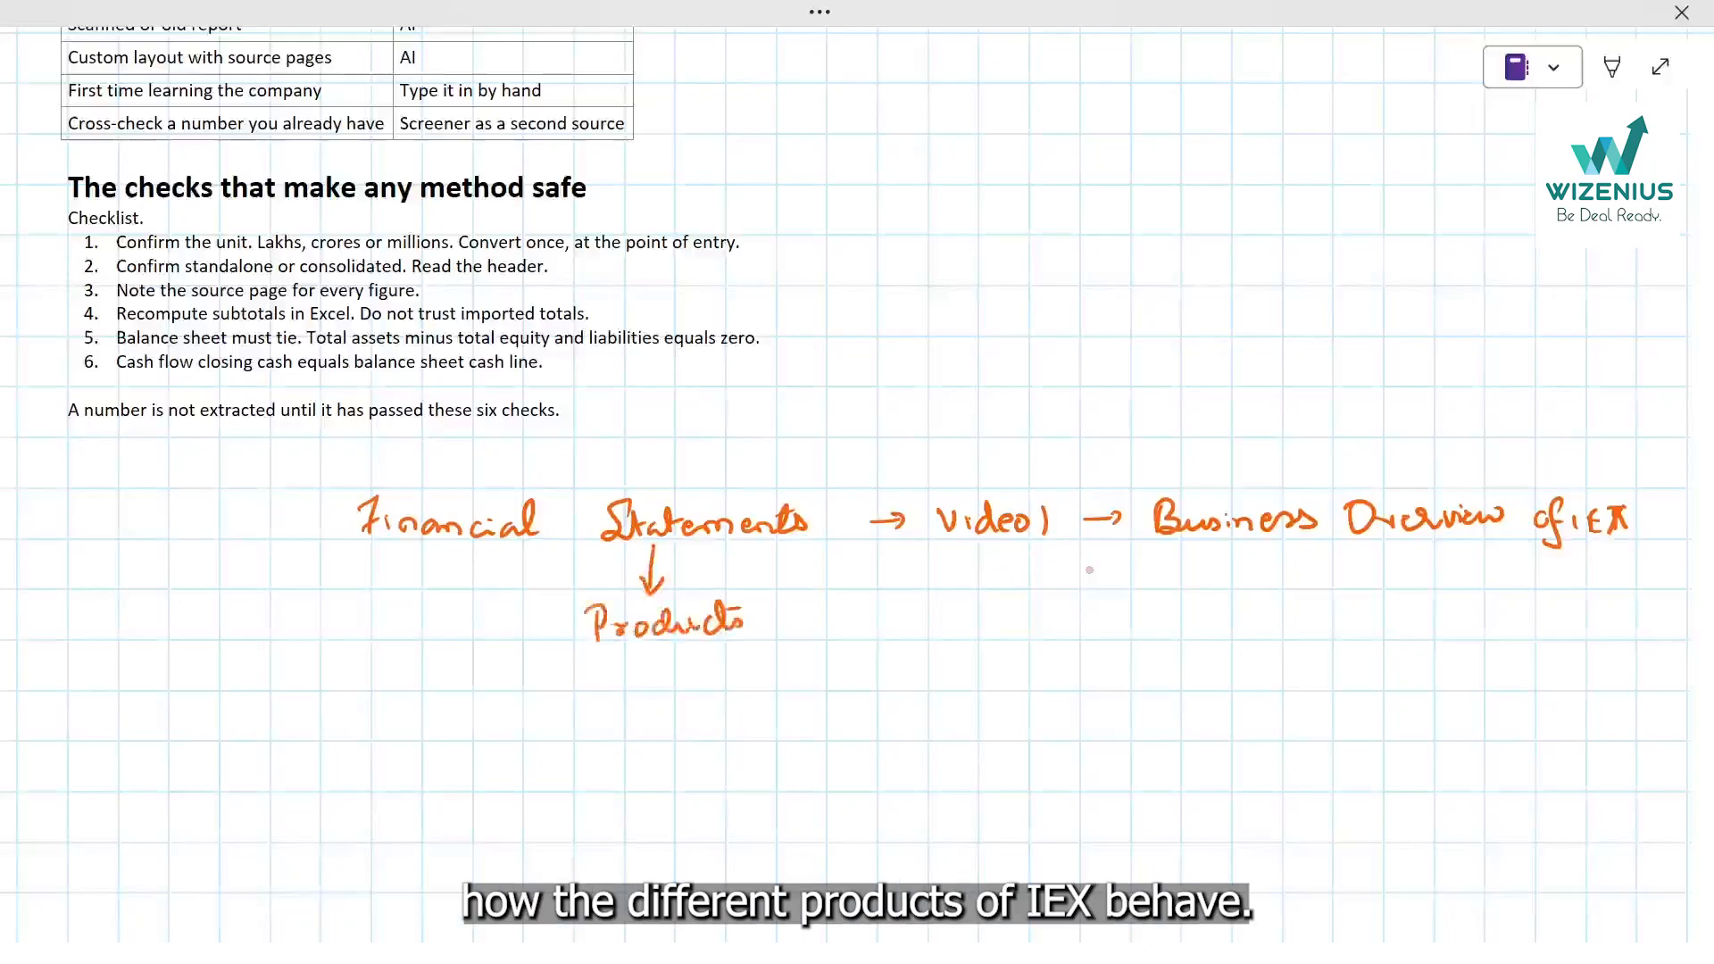
left_click_drag(835, 602, 850, 635)
left_click_drag(853, 626, 957, 625)
Continue the handwritten flow below "Products" with an arrow to "forecast" and another arrow pointing down from it.
mouse_move(658, 652)
left_mouse_down()
mouse_move(660, 680)
mouse_move(671, 668)
left_mouse_up()
mouse_move(612, 755)
left_mouse_down()
mouse_move(609, 705)
mouse_move(629, 739)
left_mouse_up()
left_click_drag(645, 740, 699, 740)
left_click_drag(714, 725, 744, 730)
left_click_drag(750, 706, 752, 733)
left_click_drag(741, 716, 767, 707)
mouse_move(700, 752)
left_mouse_down()
mouse_move(704, 780)
mouse_move(713, 766)
left_mouse_up()
Handwrite "Revenue = Volume × Price" below "forecast" and underline Volume and Price.
left_click_drag(550, 814, 567, 846)
left_click_drag(571, 838, 616, 839)
left_click_drag(616, 832, 718, 828)
left_click_drag(708, 832, 809, 809)
left_click_drag(814, 816, 844, 829)
left_click_drag(846, 817, 973, 831)
left_click(910, 826)
mouse_move(973, 815)
left_mouse_down()
mouse_move(957, 831)
mouse_move(1032, 834)
left_mouse_up()
left_click_drag(1022, 803, 1067, 827)
mouse_move(1073, 814)
left_mouse_down()
mouse_move(1084, 831)
mouse_move(1123, 823)
mouse_move(1101, 842)
left_mouse_up()
left_click_drag(1068, 856, 1103, 847)
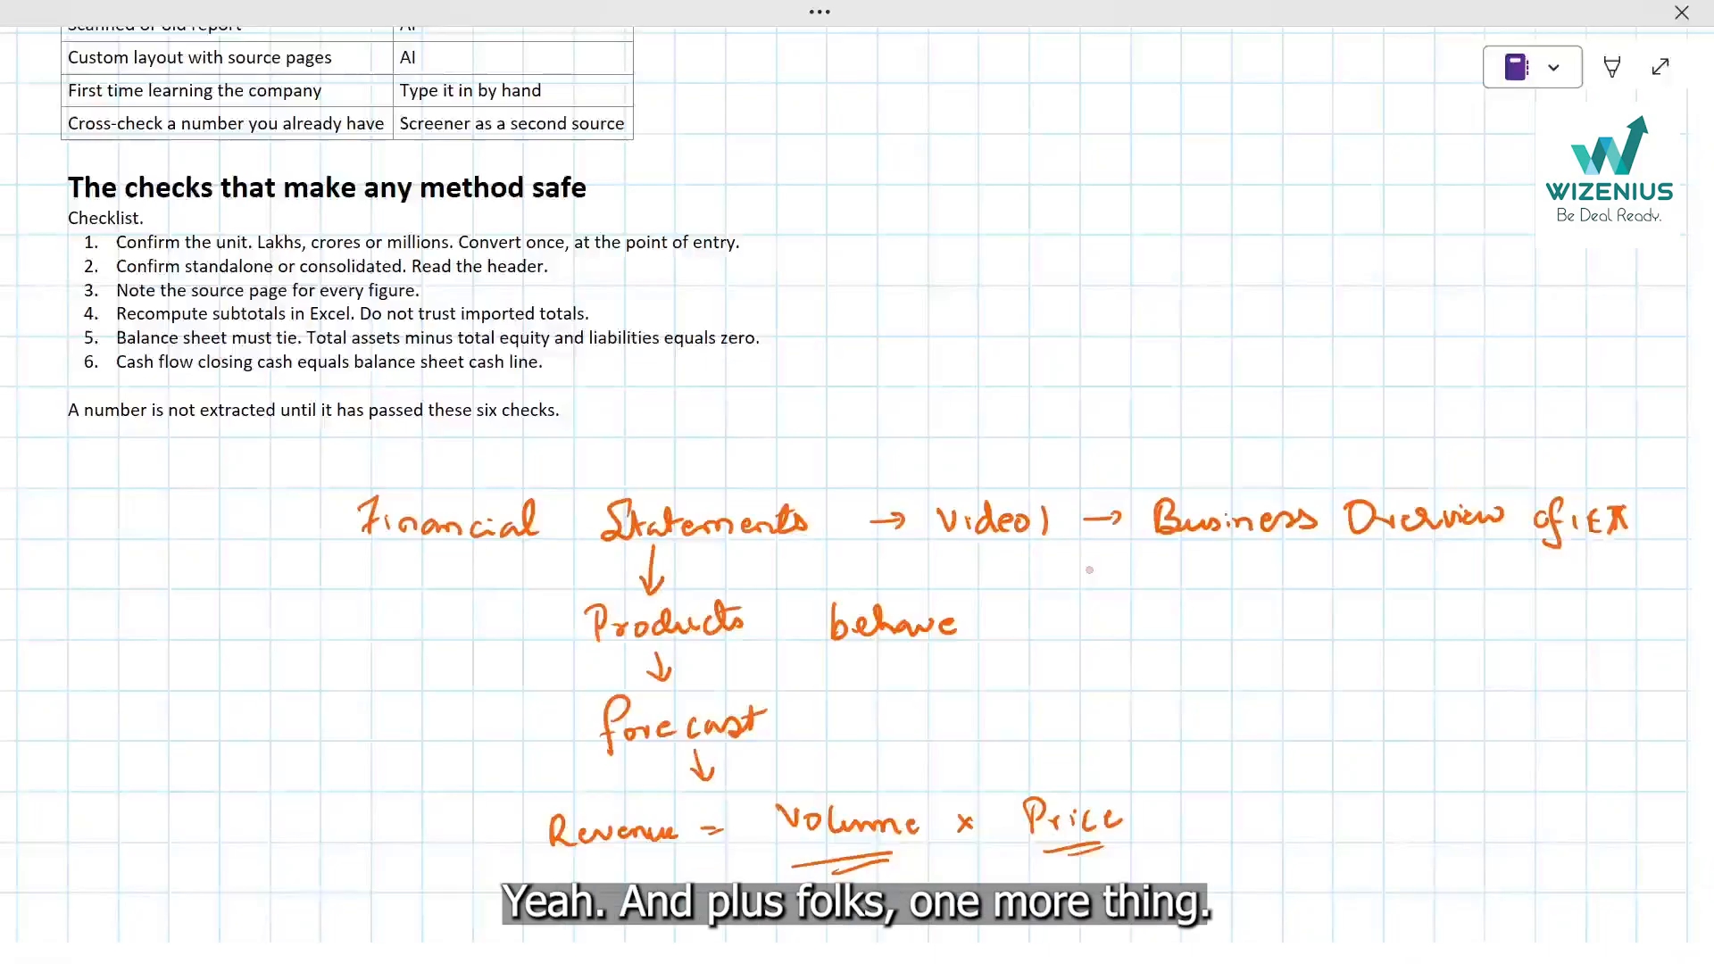
Draw a tall bracket beside the flow and handwrite "LinkedIn" with an arrow down to the author's name.
left_click_drag(1138, 582, 1141, 824)
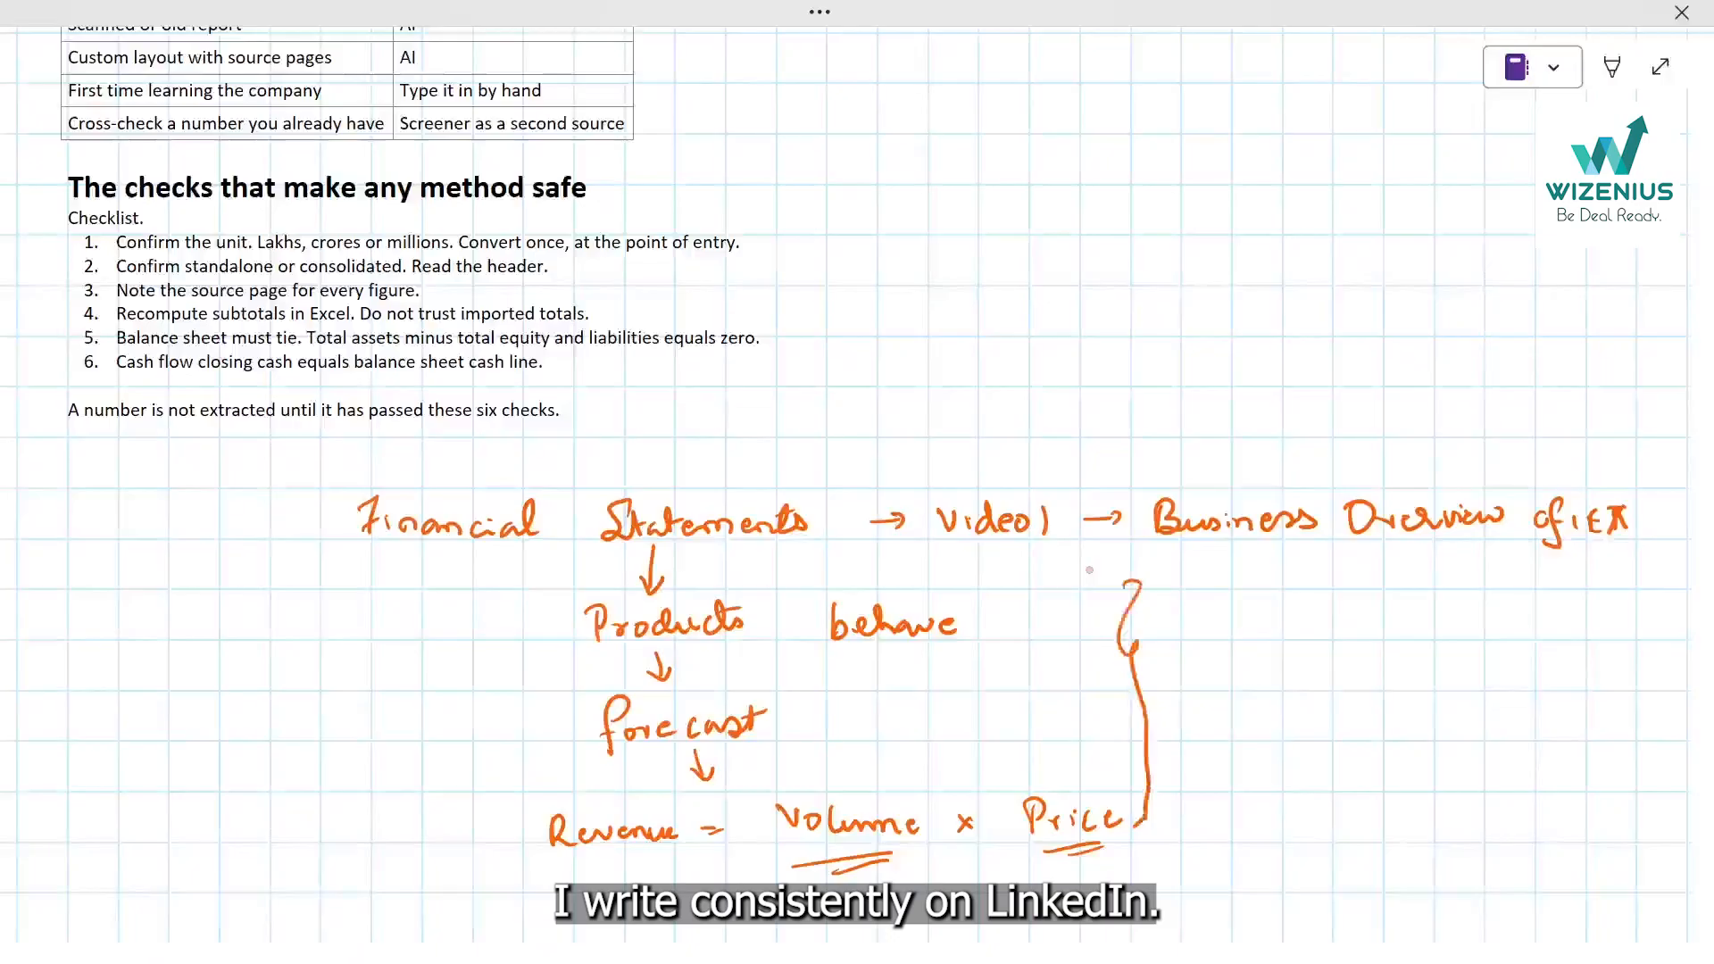
mouse_move(1241, 572)
left_mouse_down()
mouse_move(1220, 591)
mouse_move(1233, 622)
mouse_move(1314, 618)
mouse_move(1341, 591)
mouse_move(1352, 627)
mouse_move(1385, 619)
left_mouse_up()
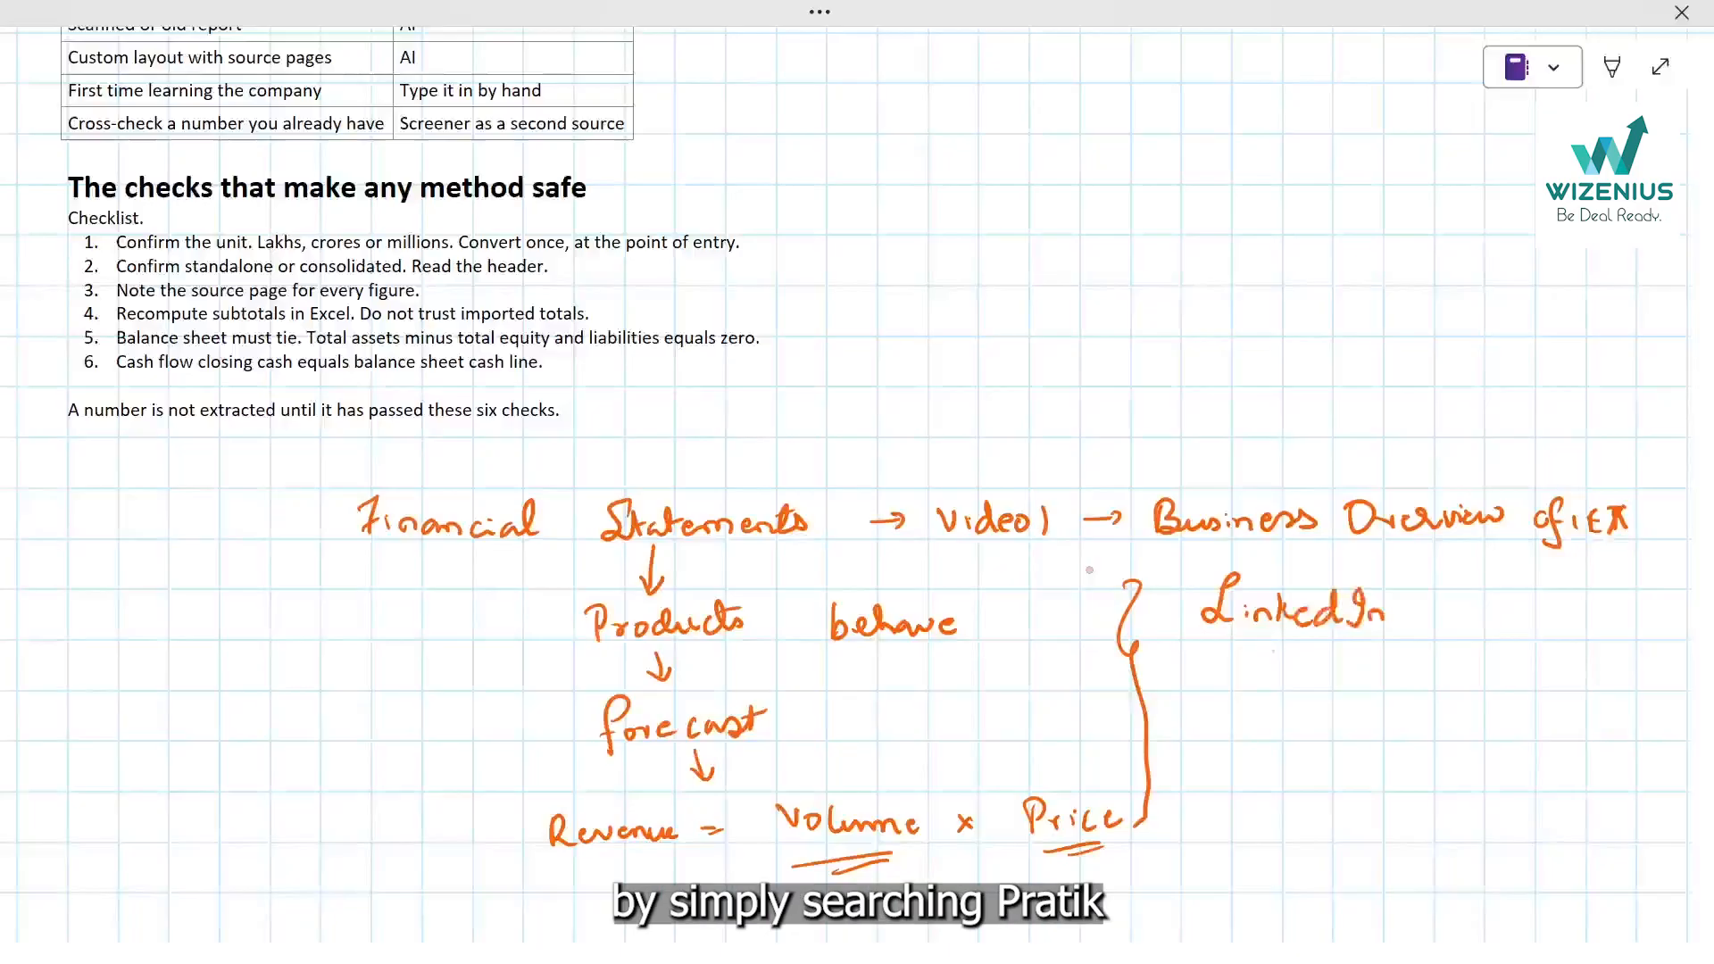
mouse_move(1275, 646)
left_mouse_down()
mouse_move(1275, 683)
mouse_move(1287, 670)
mouse_move(1221, 743)
left_mouse_up()
mouse_move(1208, 705)
left_mouse_down()
mouse_move(1258, 719)
mouse_move(1310, 703)
mouse_move(1325, 733)
left_mouse_up()
left_click_drag(1364, 699, 1346, 730)
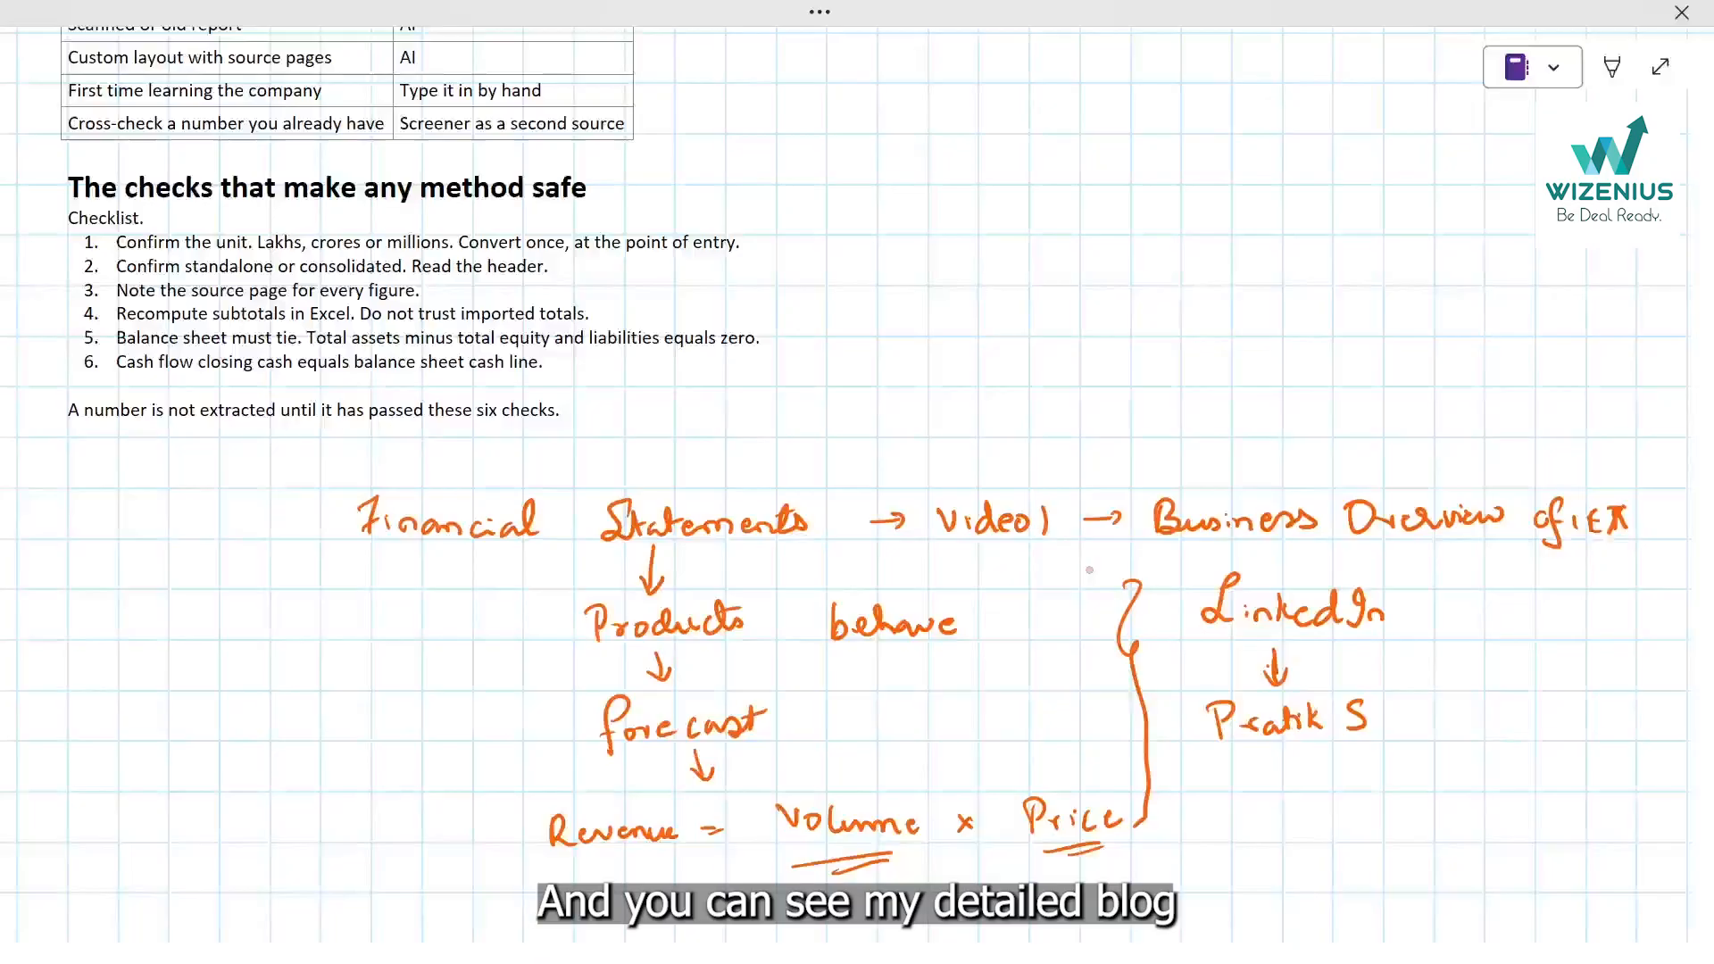
Add an arrow below the author's name leading to a handwritten "Wizenius.com", and underline it.
left_click_drag(1299, 746, 1300, 778)
mouse_move(1291, 765)
left_mouse_down()
mouse_move(1301, 781)
mouse_move(1231, 830)
mouse_move(1257, 812)
left_mouse_up()
left_click_drag(1267, 819, 1334, 830)
left_click_drag(1339, 820, 1426, 833)
left_click(1391, 817)
left_click_drag(1439, 819, 1474, 830)
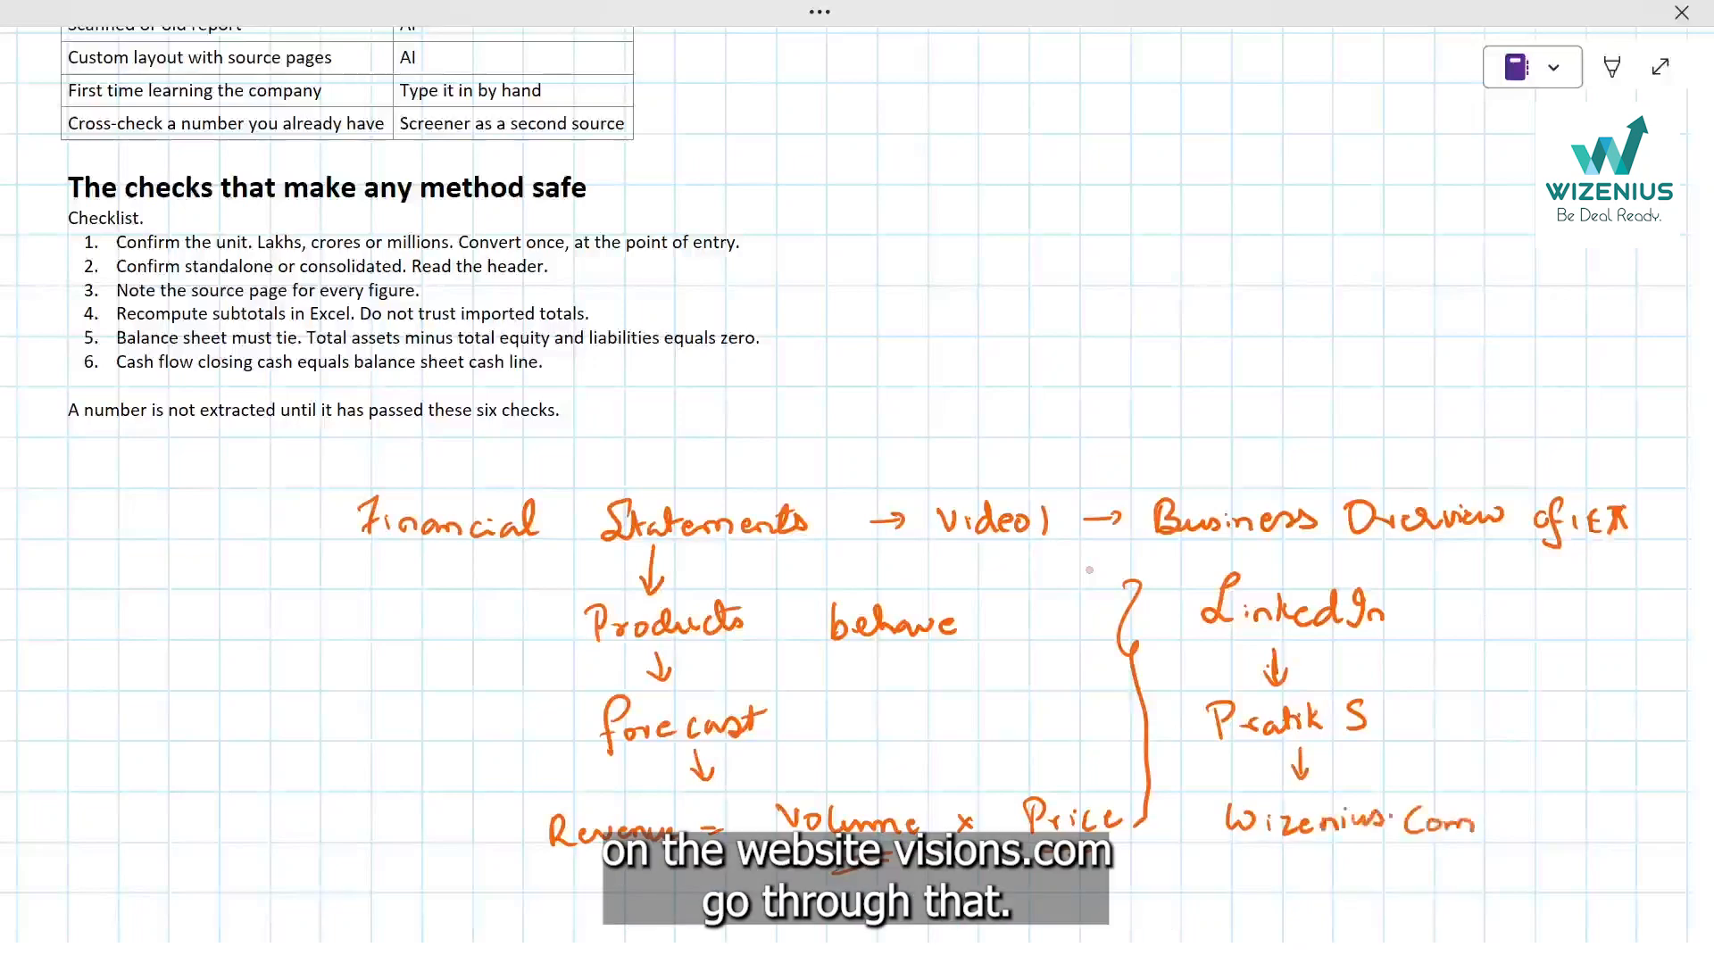
left_click_drag(1313, 864, 1397, 855)
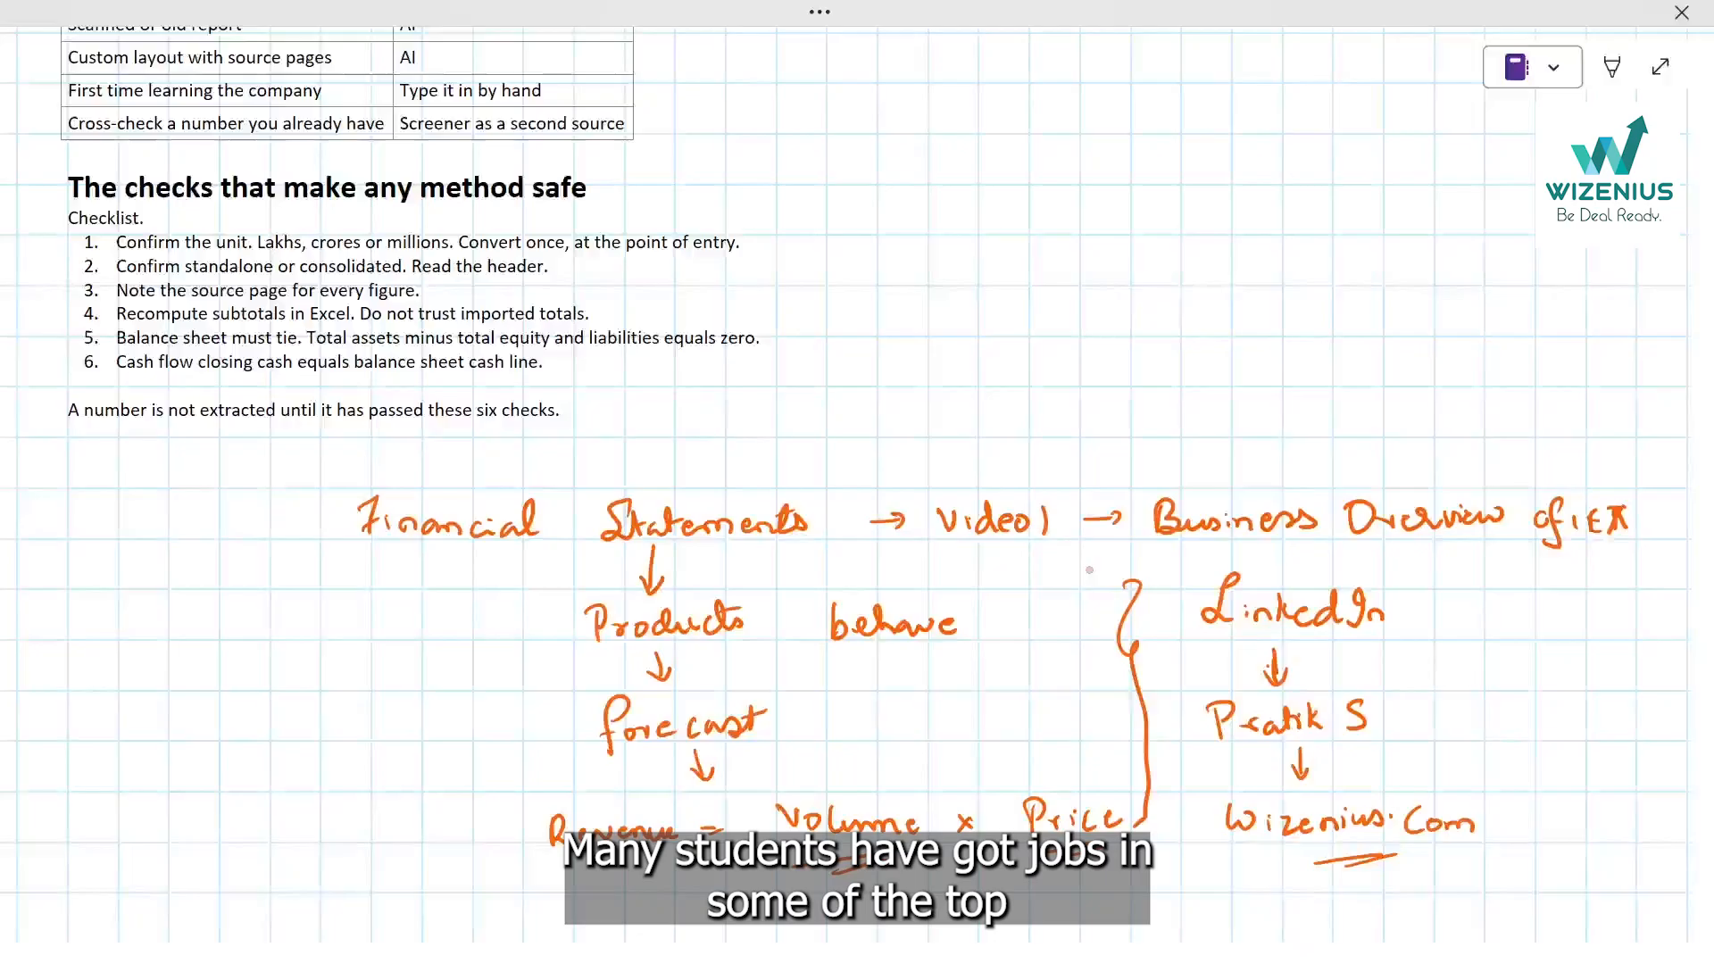
Handwrite "IB → India + International" beside the checklist.
mouse_move(846, 274)
left_mouse_down()
mouse_move(831, 318)
mouse_move(1010, 276)
left_mouse_up()
left_click_drag(1022, 273, 1043, 259)
left_click_drag(1037, 282, 1109, 257)
mouse_move(1096, 251)
left_mouse_down()
mouse_move(1098, 266)
mouse_move(1148, 243)
mouse_move(1136, 268)
left_mouse_up()
left_click_drag(1142, 260, 1183, 230)
left_click_drag(1165, 243, 1242, 234)
mouse_move(1232, 247)
left_mouse_down()
mouse_move(1327, 225)
mouse_move(1339, 200)
left_mouse_up()
Handwrite "VC" and "PE" below "IB", close them with a curly bracket and underline them twice.
mouse_move(890, 344)
left_mouse_down()
mouse_move(913, 343)
mouse_move(934, 411)
mouse_move(939, 395)
left_mouse_up()
mouse_move(950, 383)
left_mouse_down()
mouse_move(967, 370)
mouse_move(978, 387)
left_mouse_up()
left_click_drag(982, 316, 1012, 382)
left_click_drag(942, 435, 1039, 403)
left_click_drag(971, 438, 1064, 400)
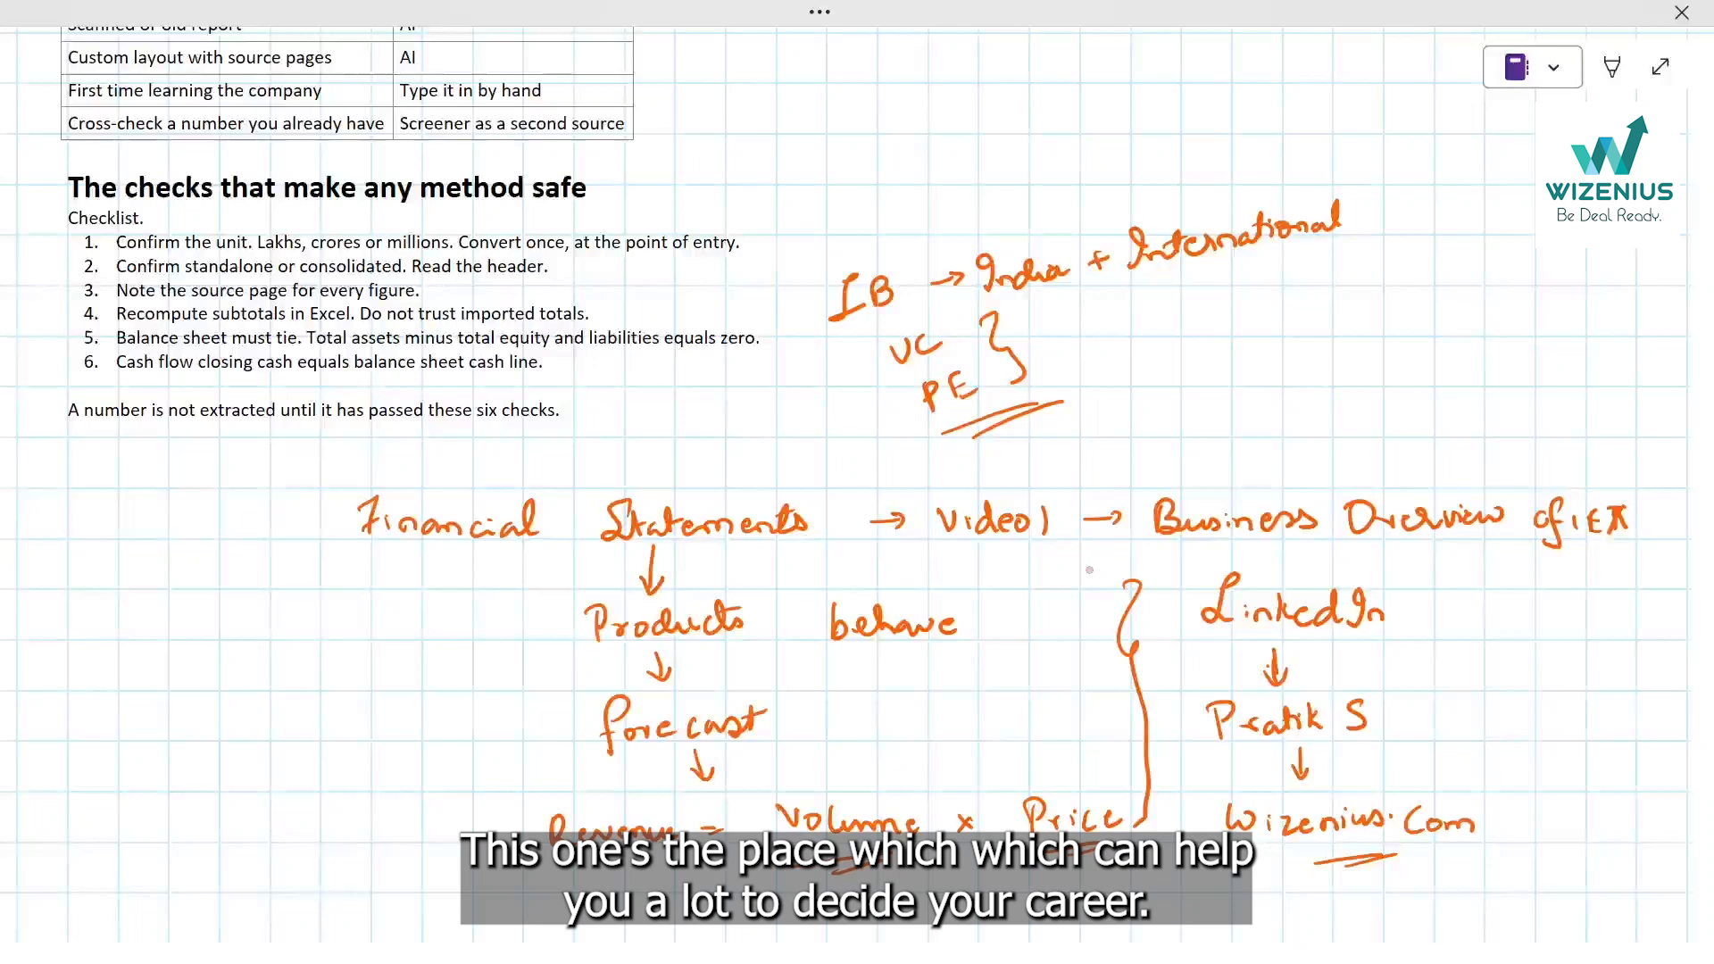
Switch back to the Claude chat in Chrome and expand the preview of the generated IEX standalone financials workbook.
key("alt+Tab")
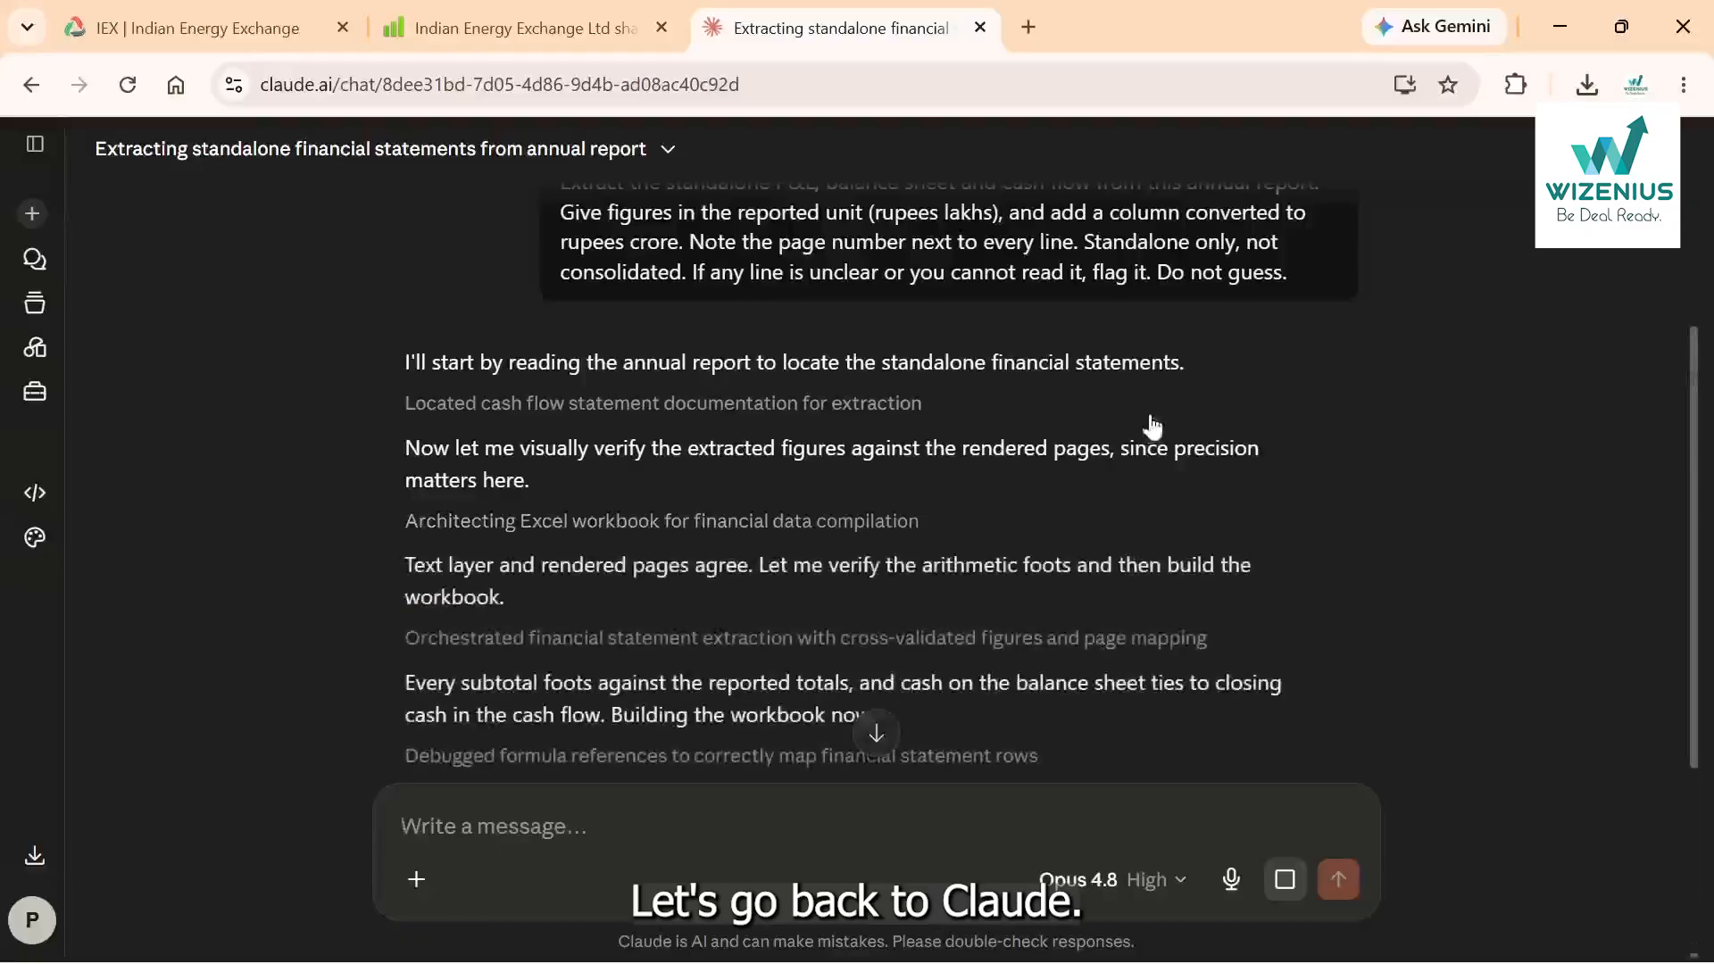
scroll(1016, 584, "down", 3)
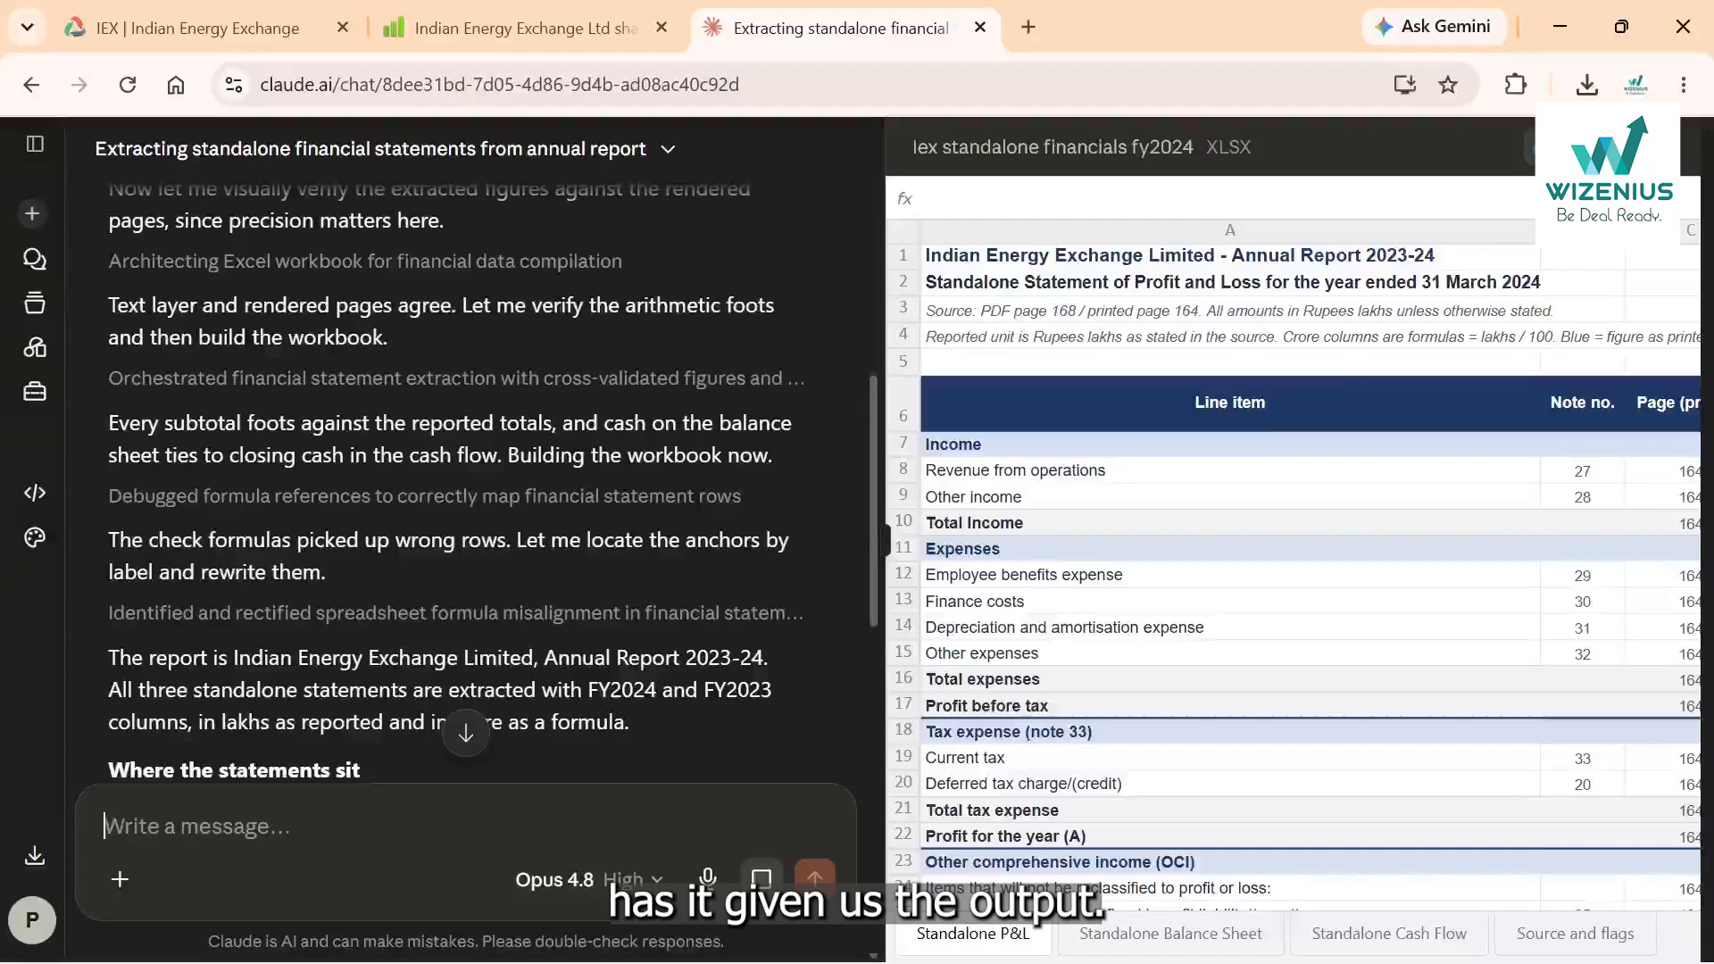
left_click(1632, 147)
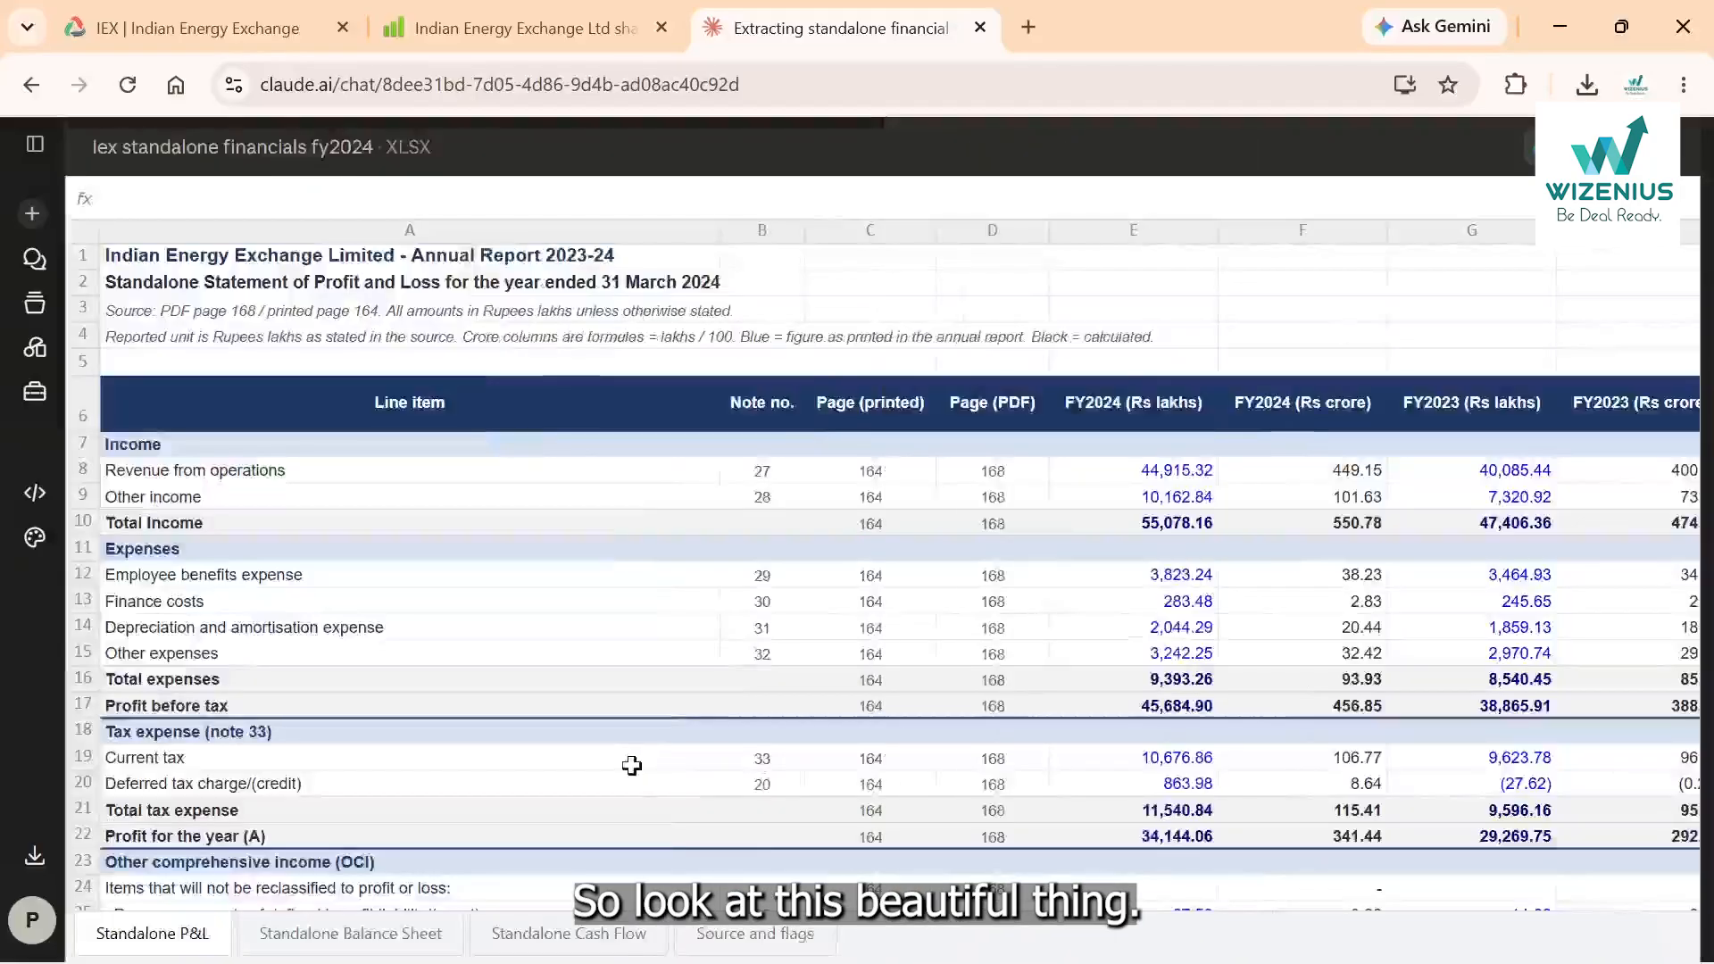
Examine the Standalone P&L sheet's lakhs and crore columns, page references and line items down to earnings per share.
scroll(632, 765, "right", 1)
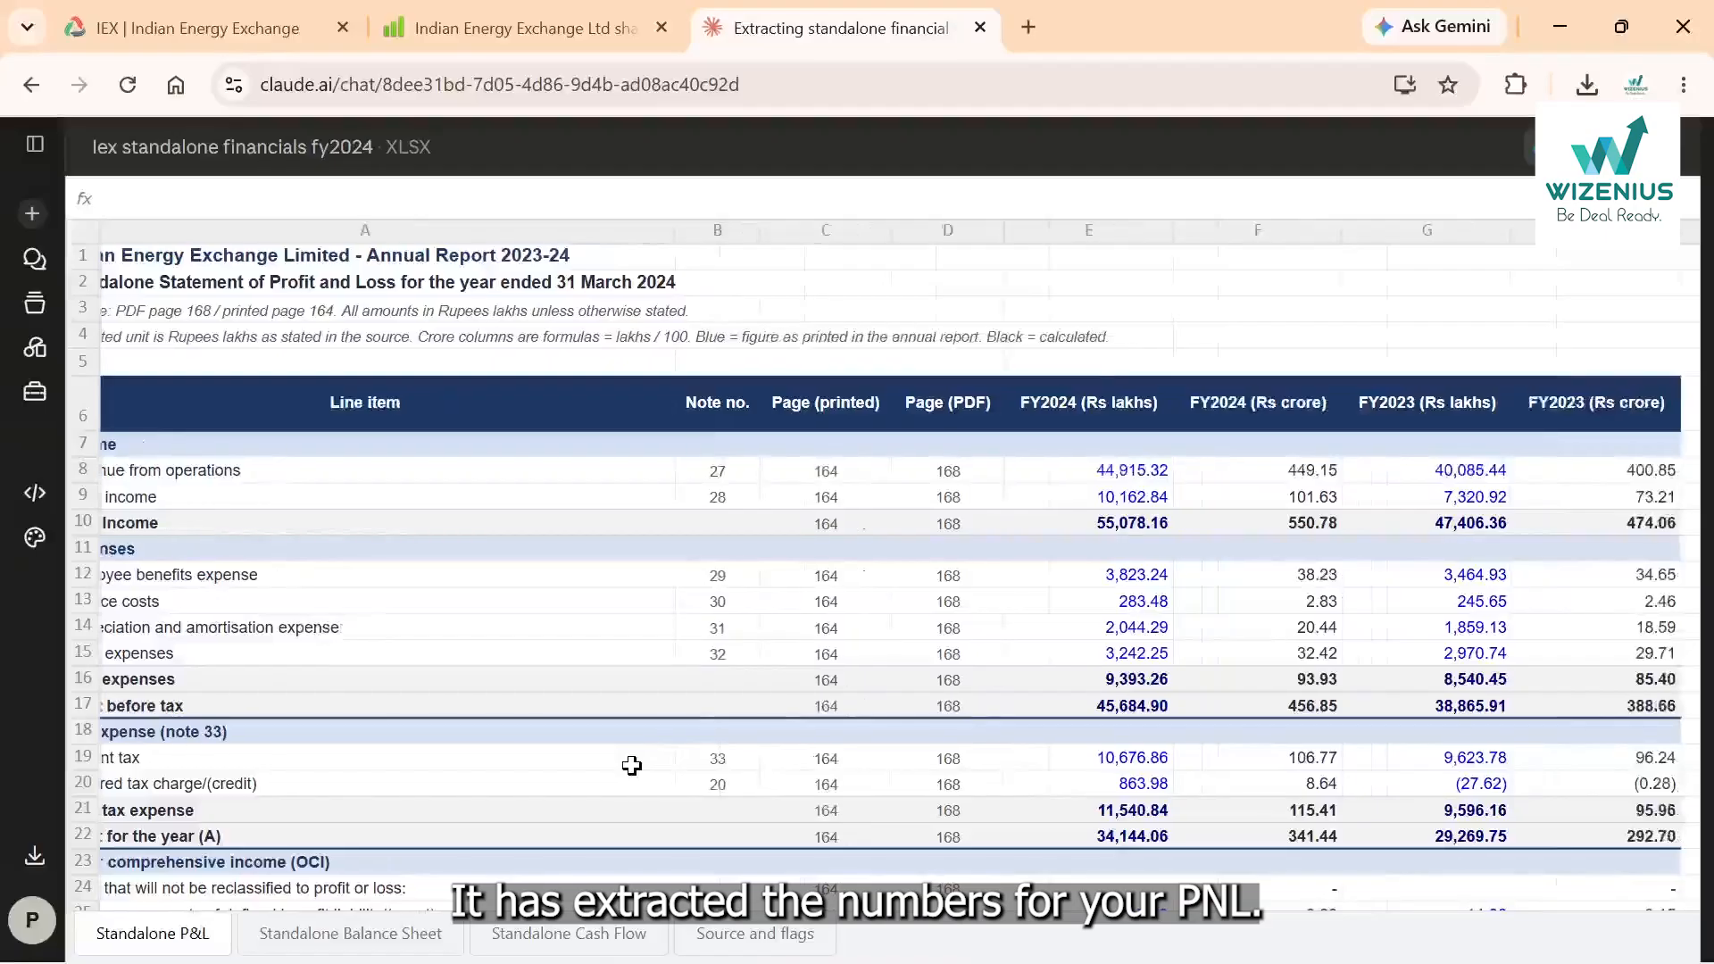
scroll(632, 765, "down", 3)
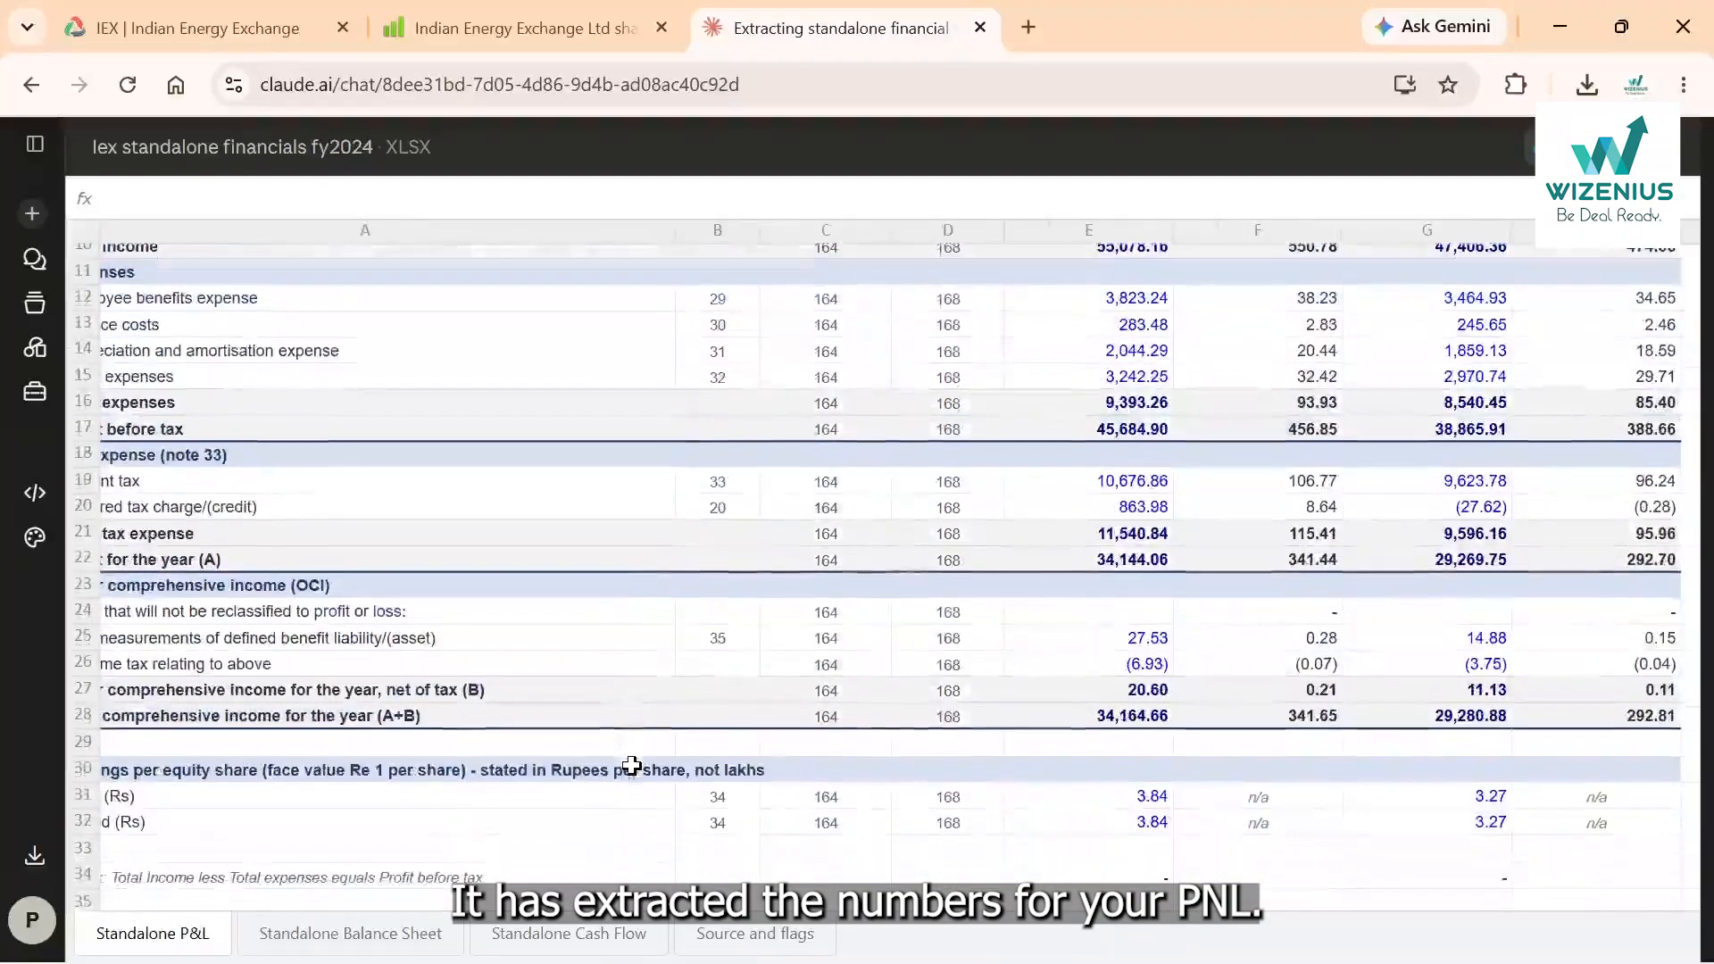
scroll(632, 765, "up", 3)
scroll(632, 765, "left", 1)
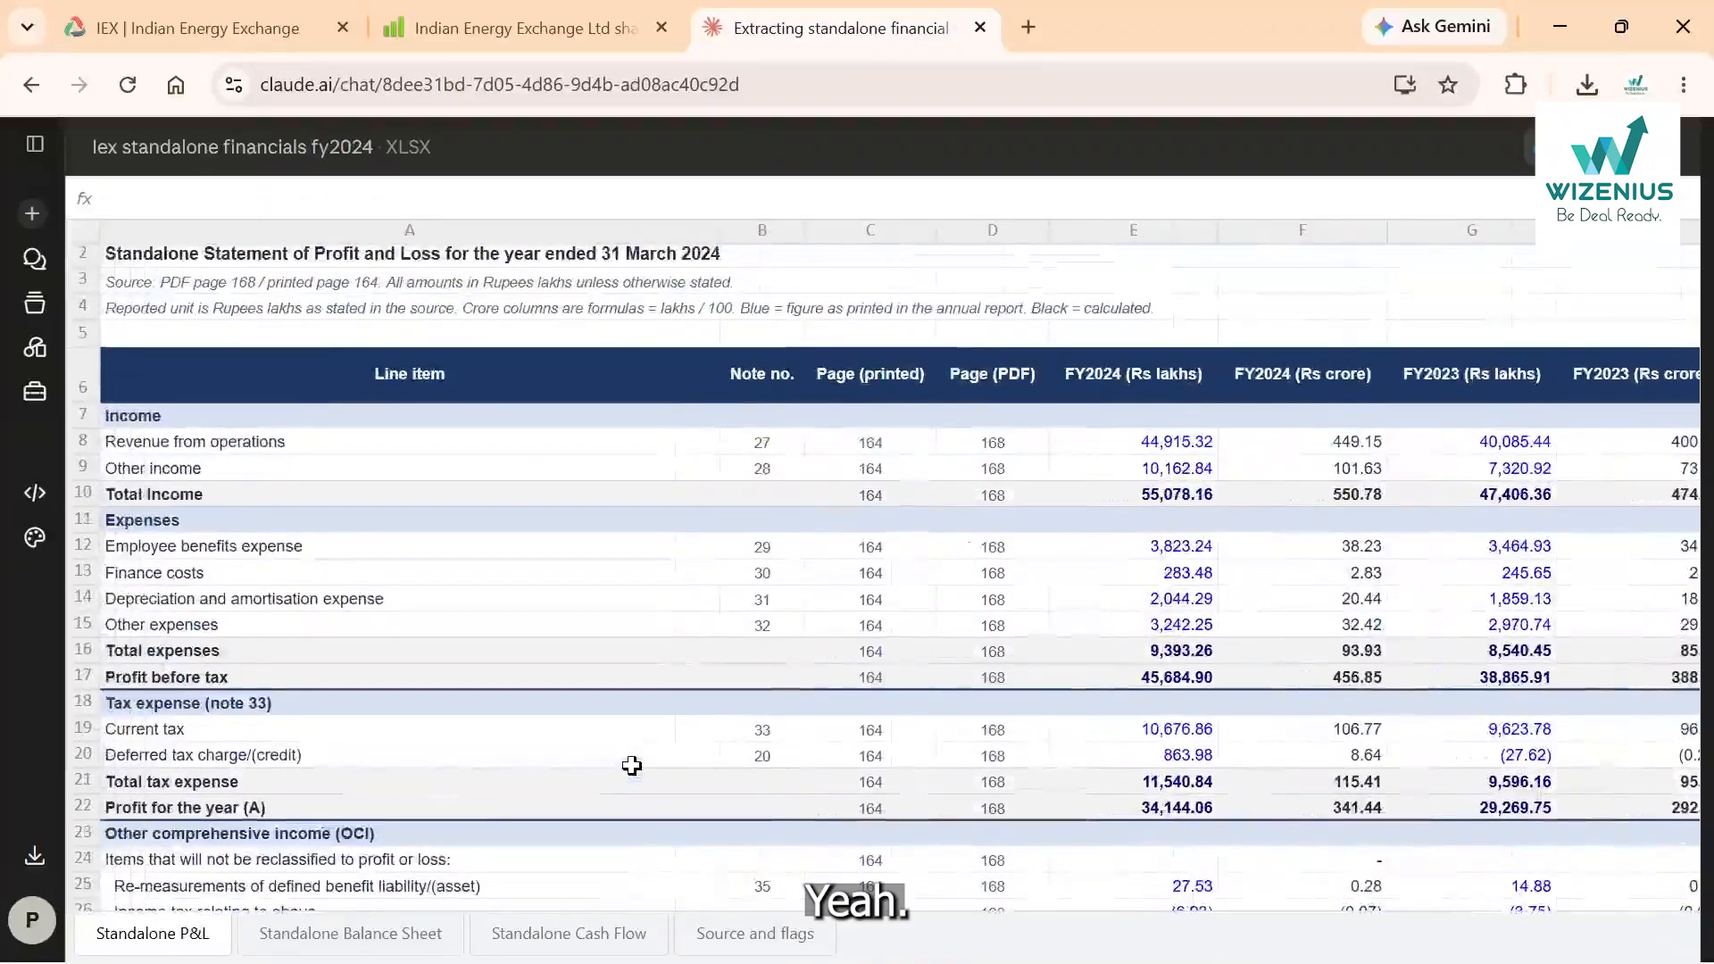
left_click(1197, 447)
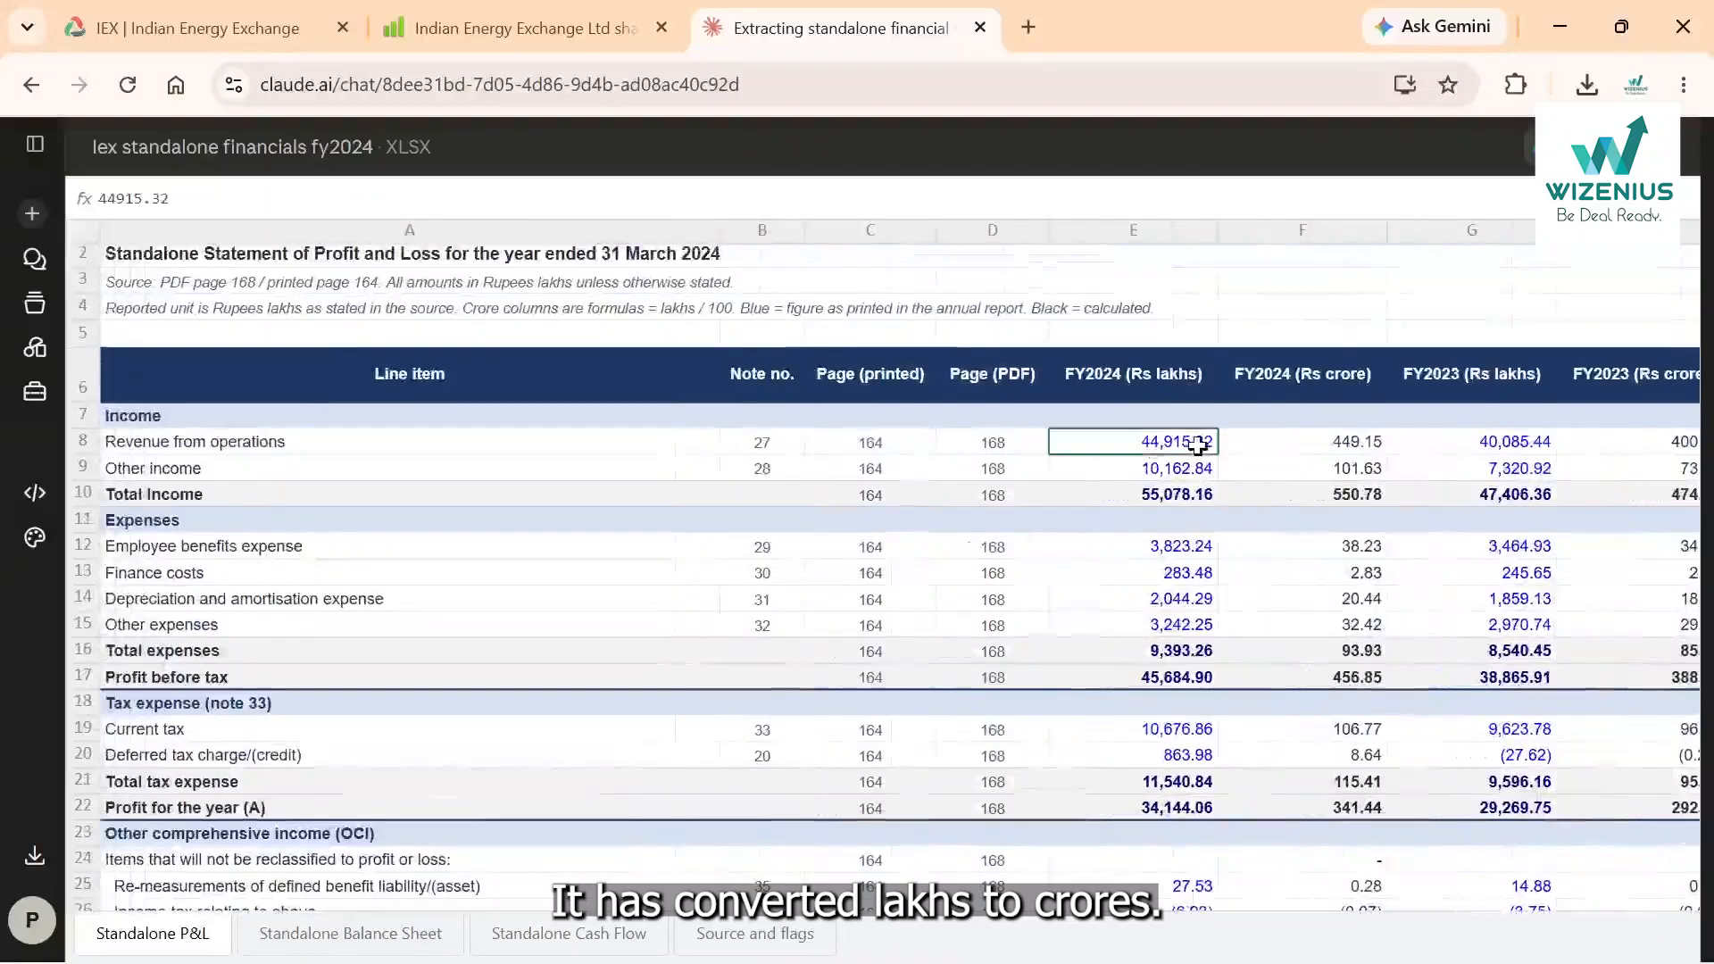
left_click(1337, 425)
scroll(1337, 425, "down", 3)
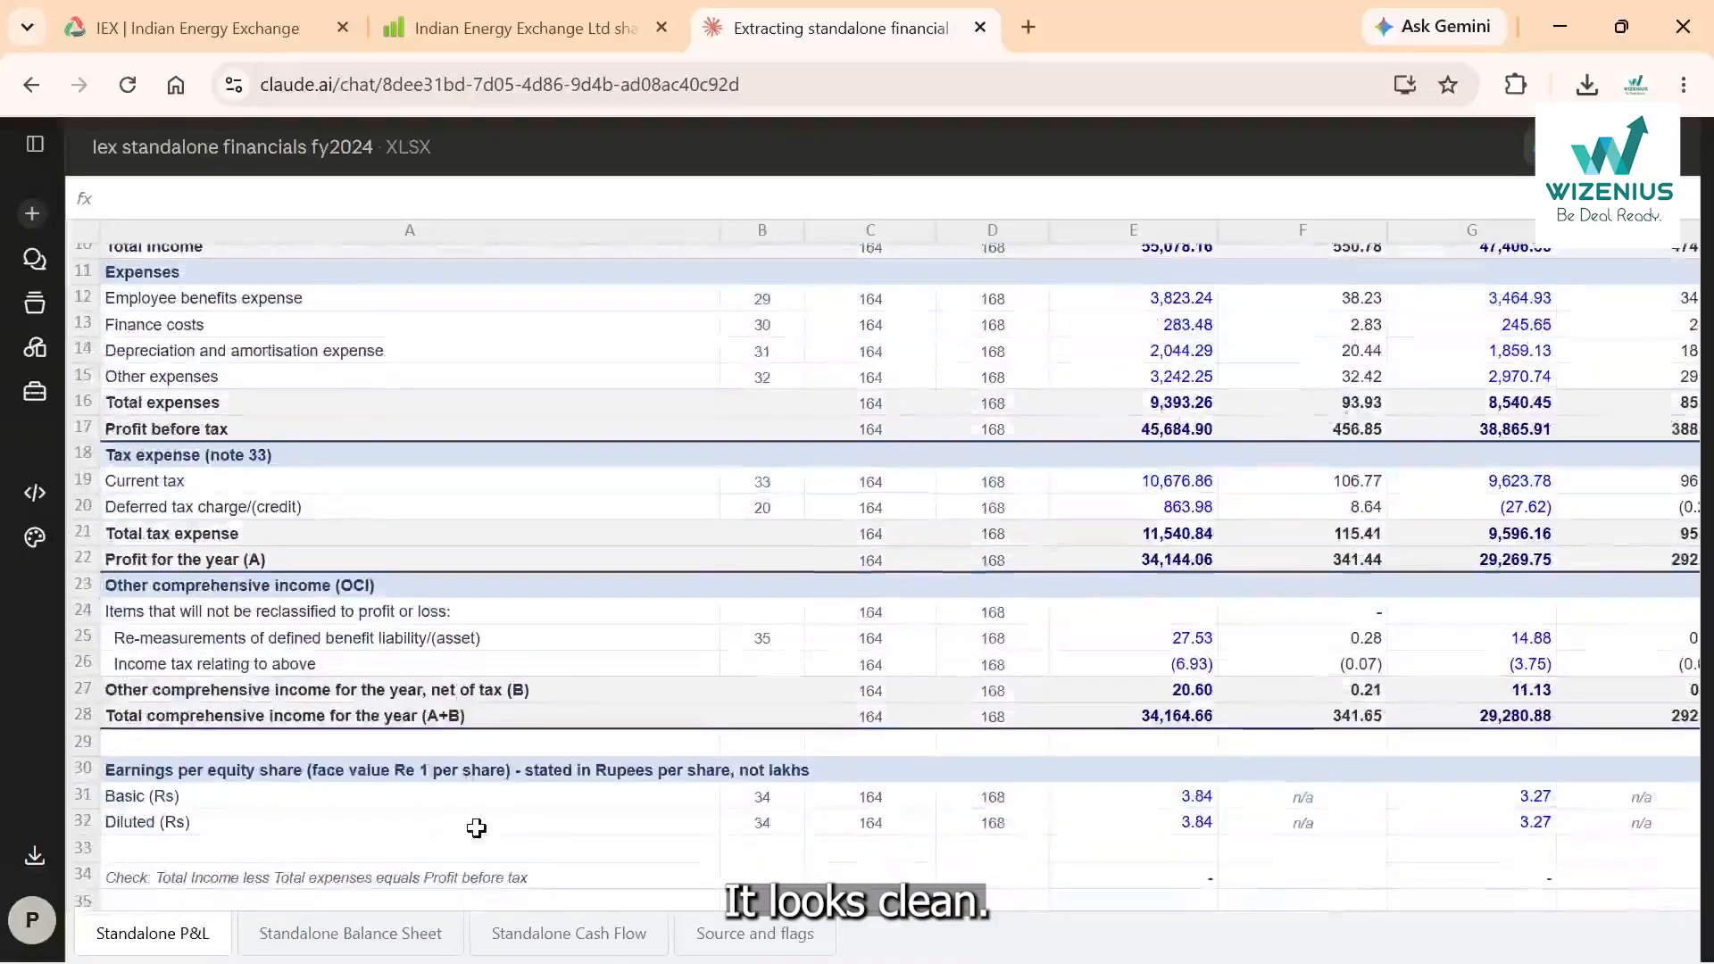
Examine the Standalone Balance Sheet sheet from its header down to total equity and liabilities.
left_click(392, 935)
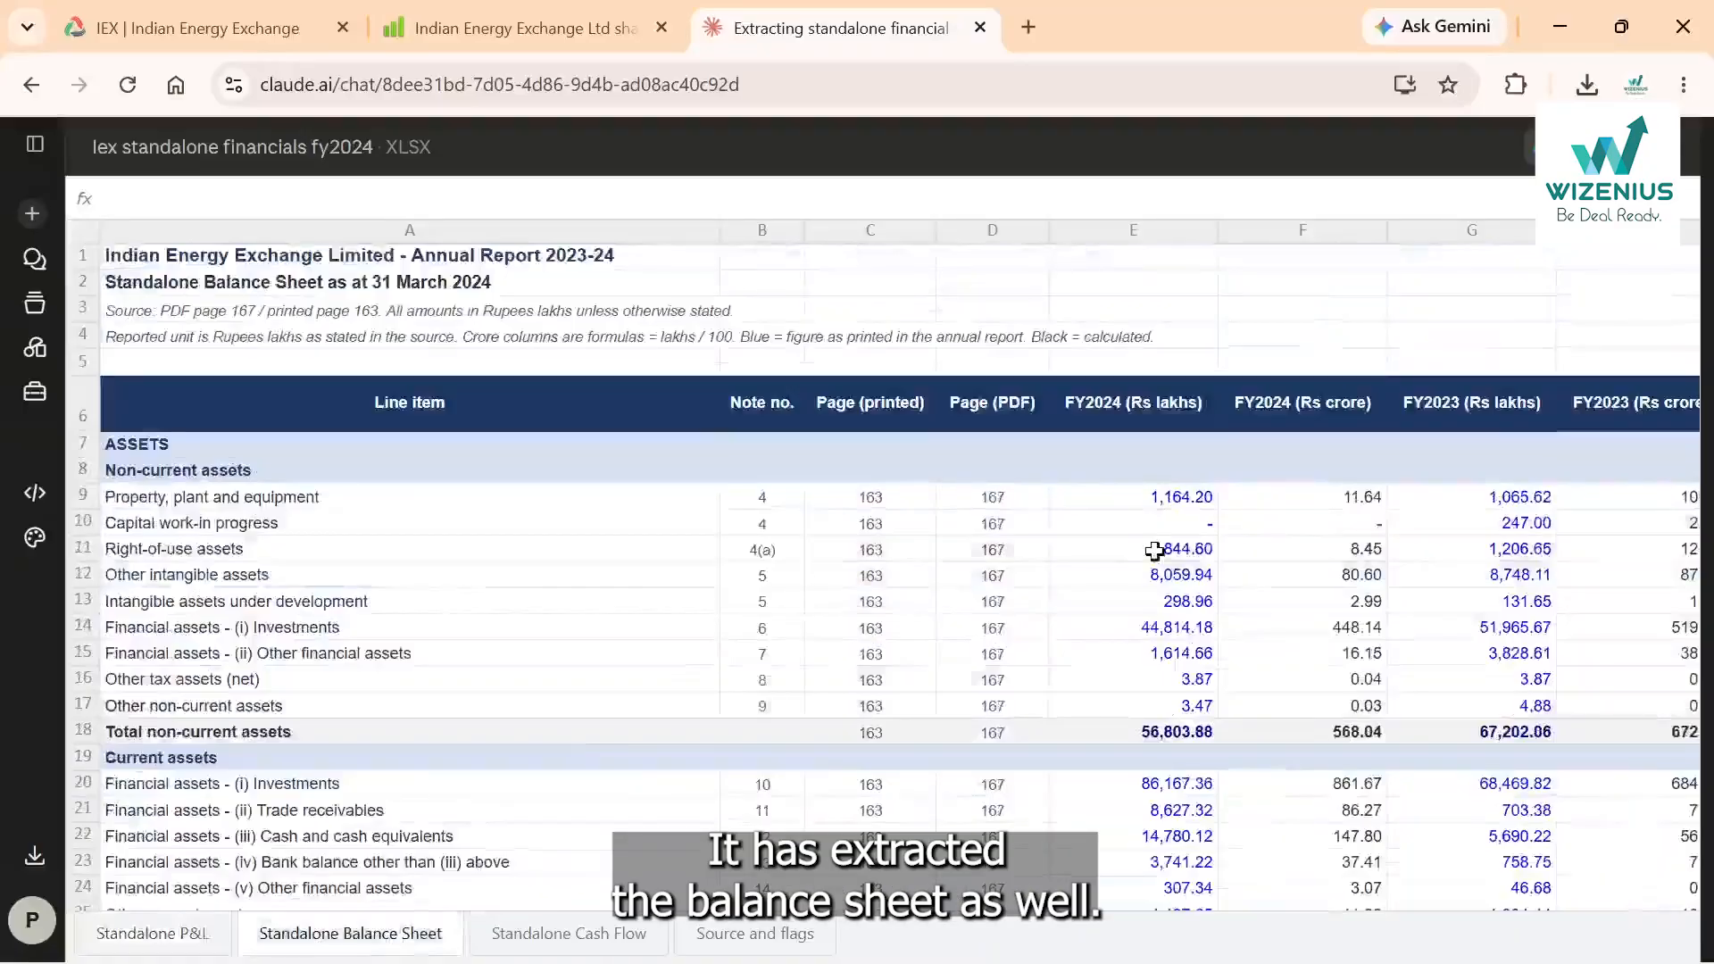
scroll(1154, 551, "down", 9)
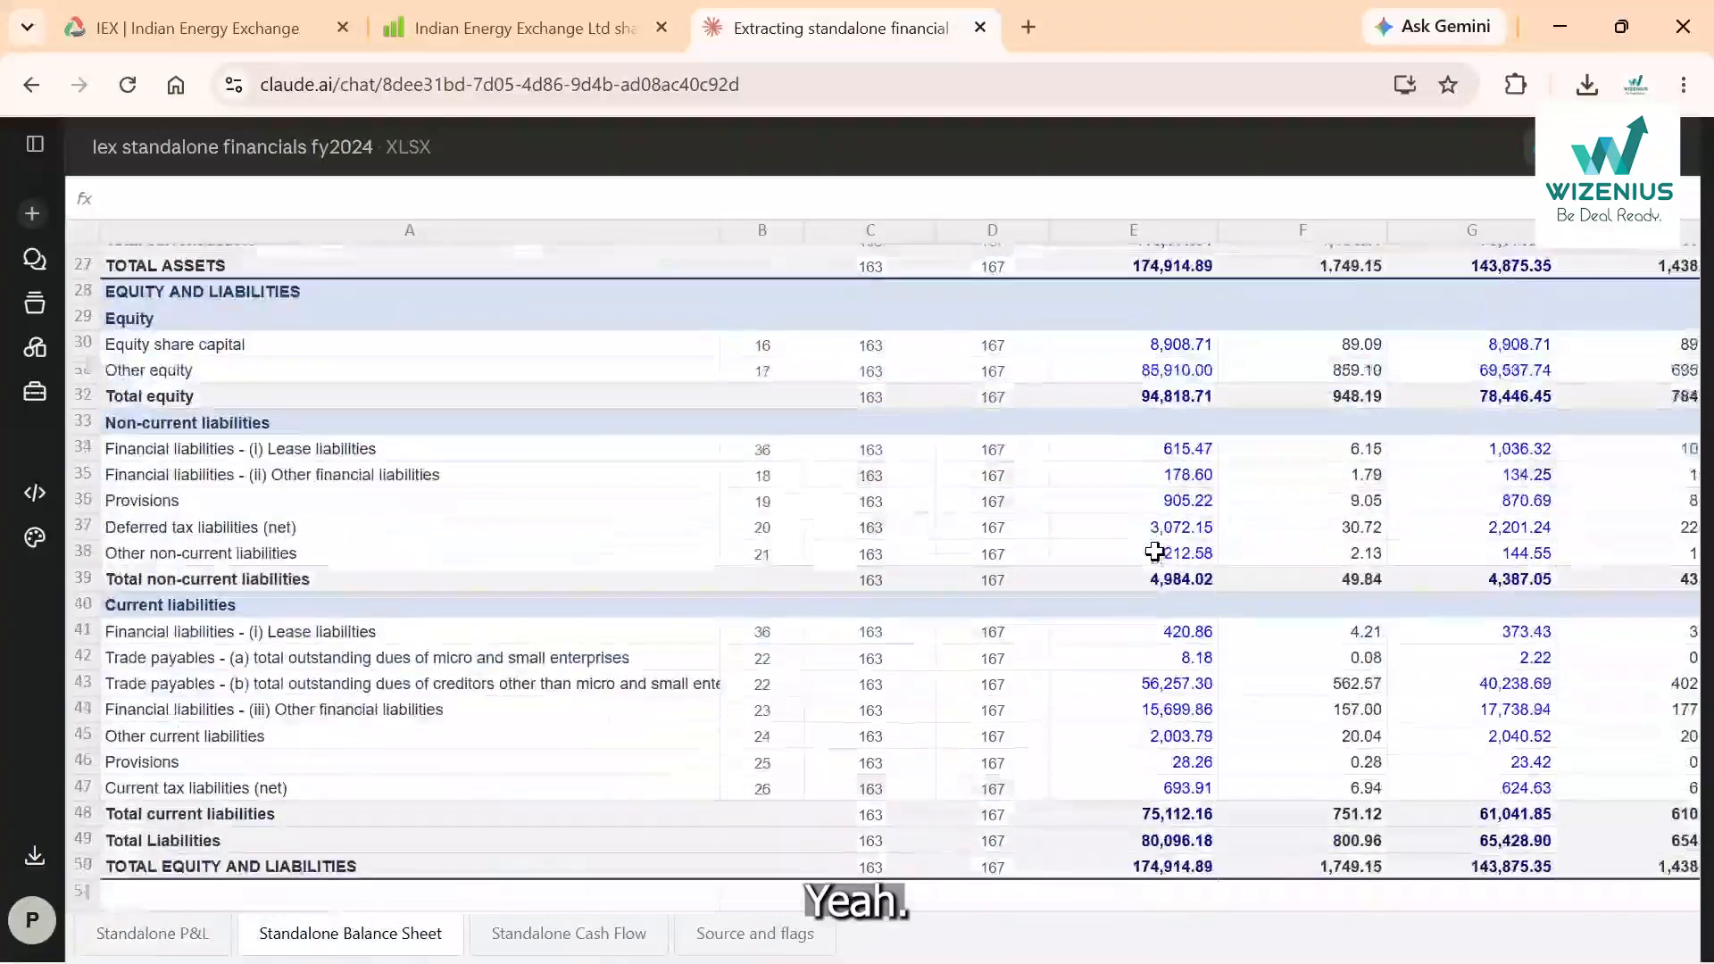
scroll(1154, 551, "down", 2)
scroll(1154, 550, "up", 4)
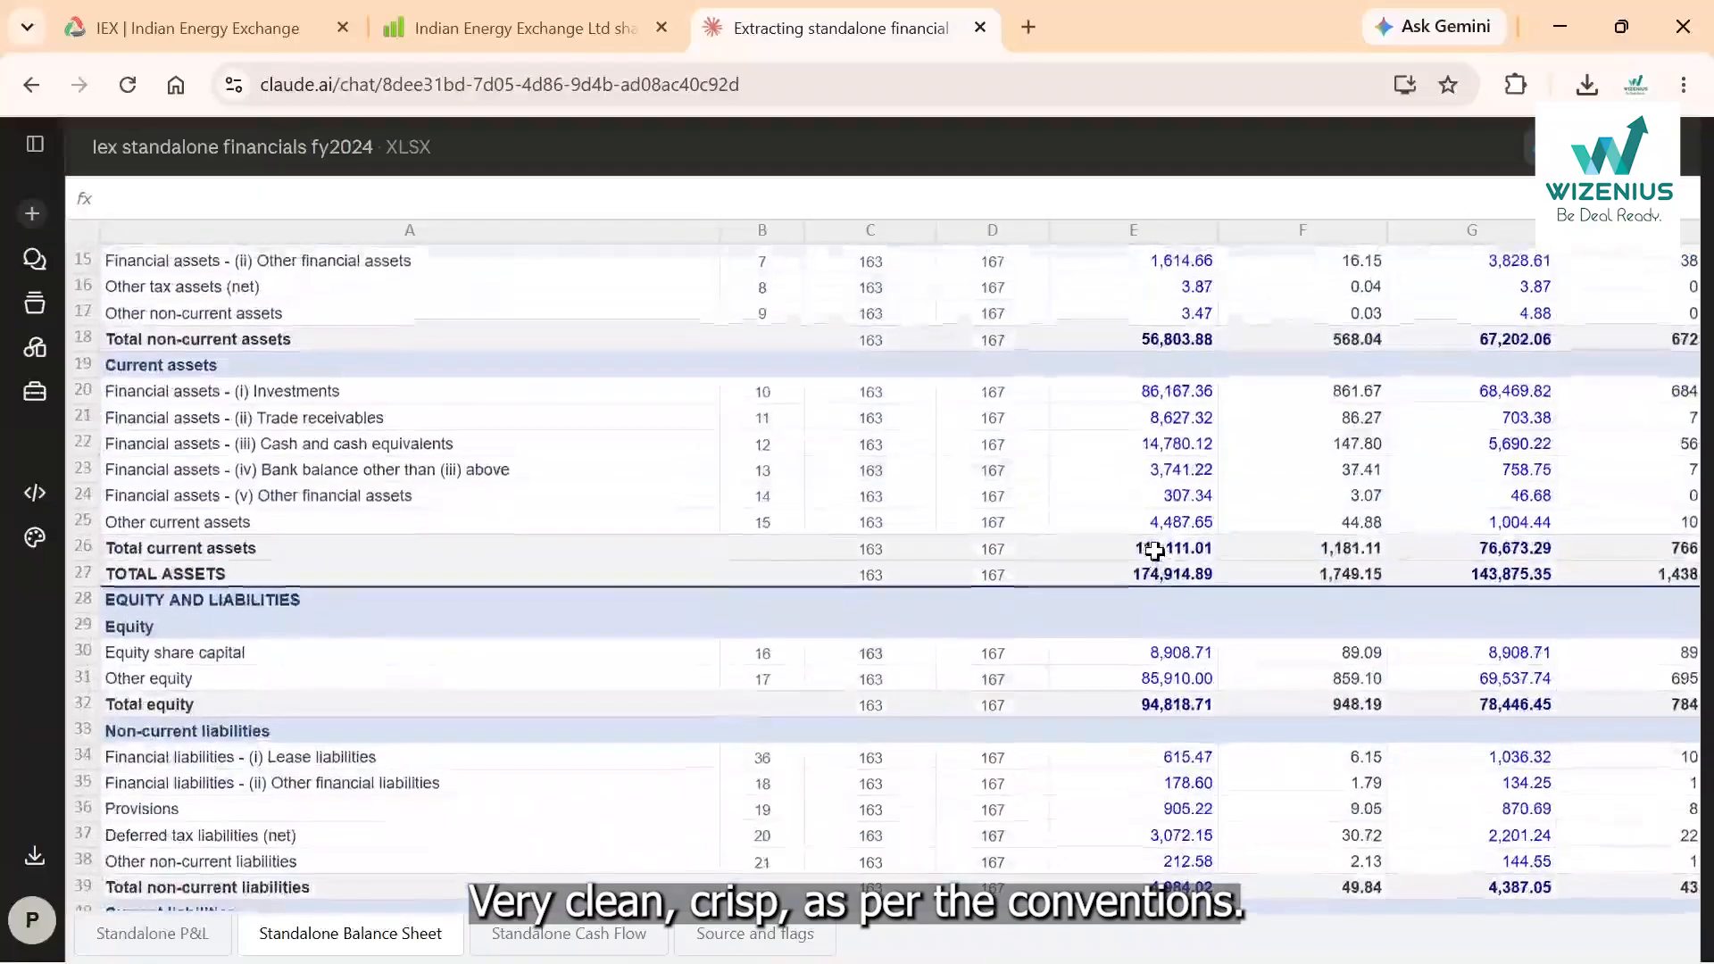
scroll(1154, 551, "up", 4)
Check the Balance Sheet's colour convention by inspecting the row 4 unit note and the property, plant and equipment figures in FY2024 lakhs and crore.
left_click(1208, 532)
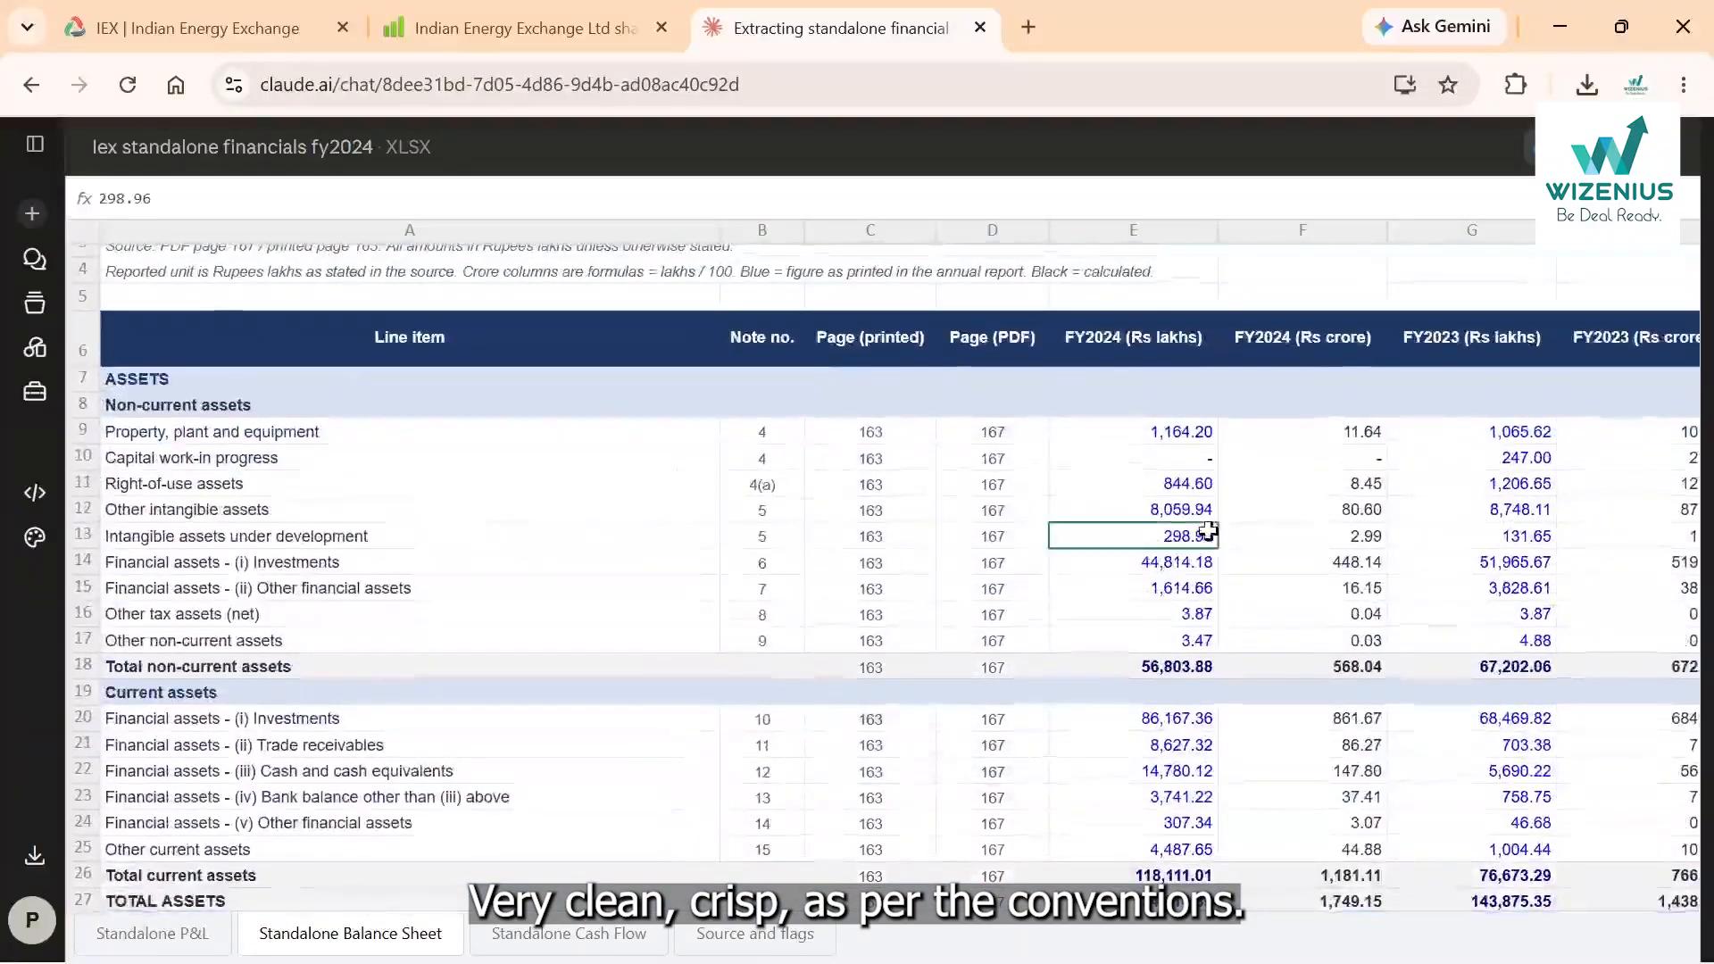
left_click(465, 261)
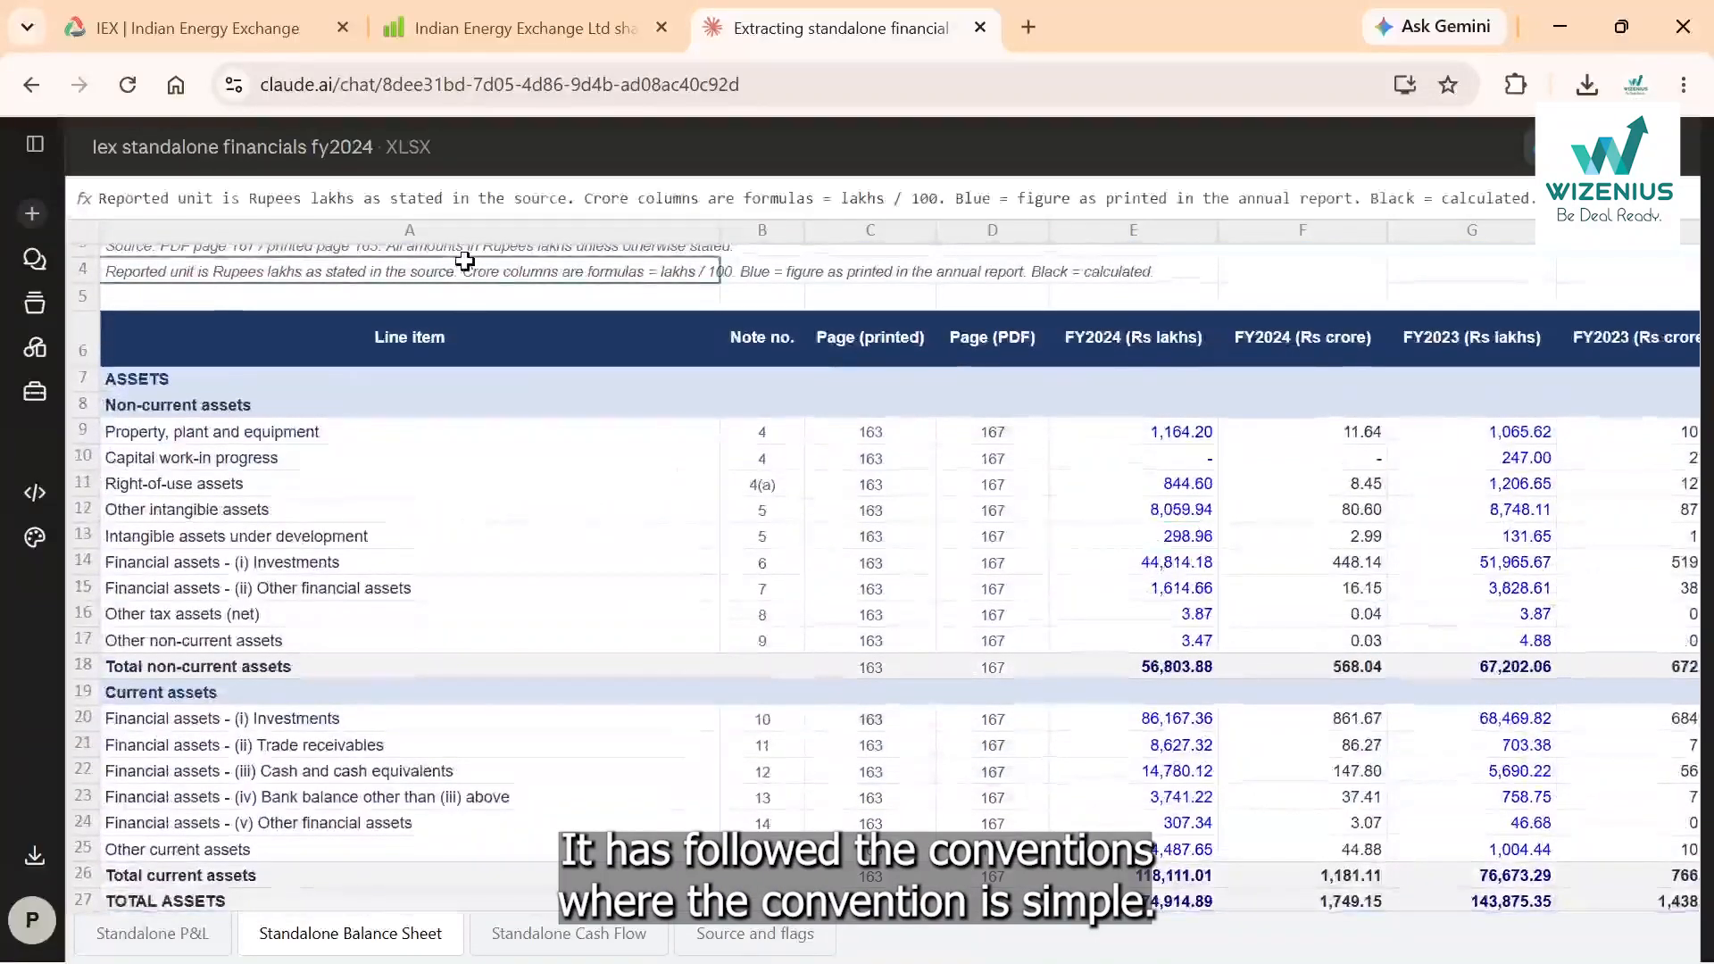
scroll(464, 259, "up", 1)
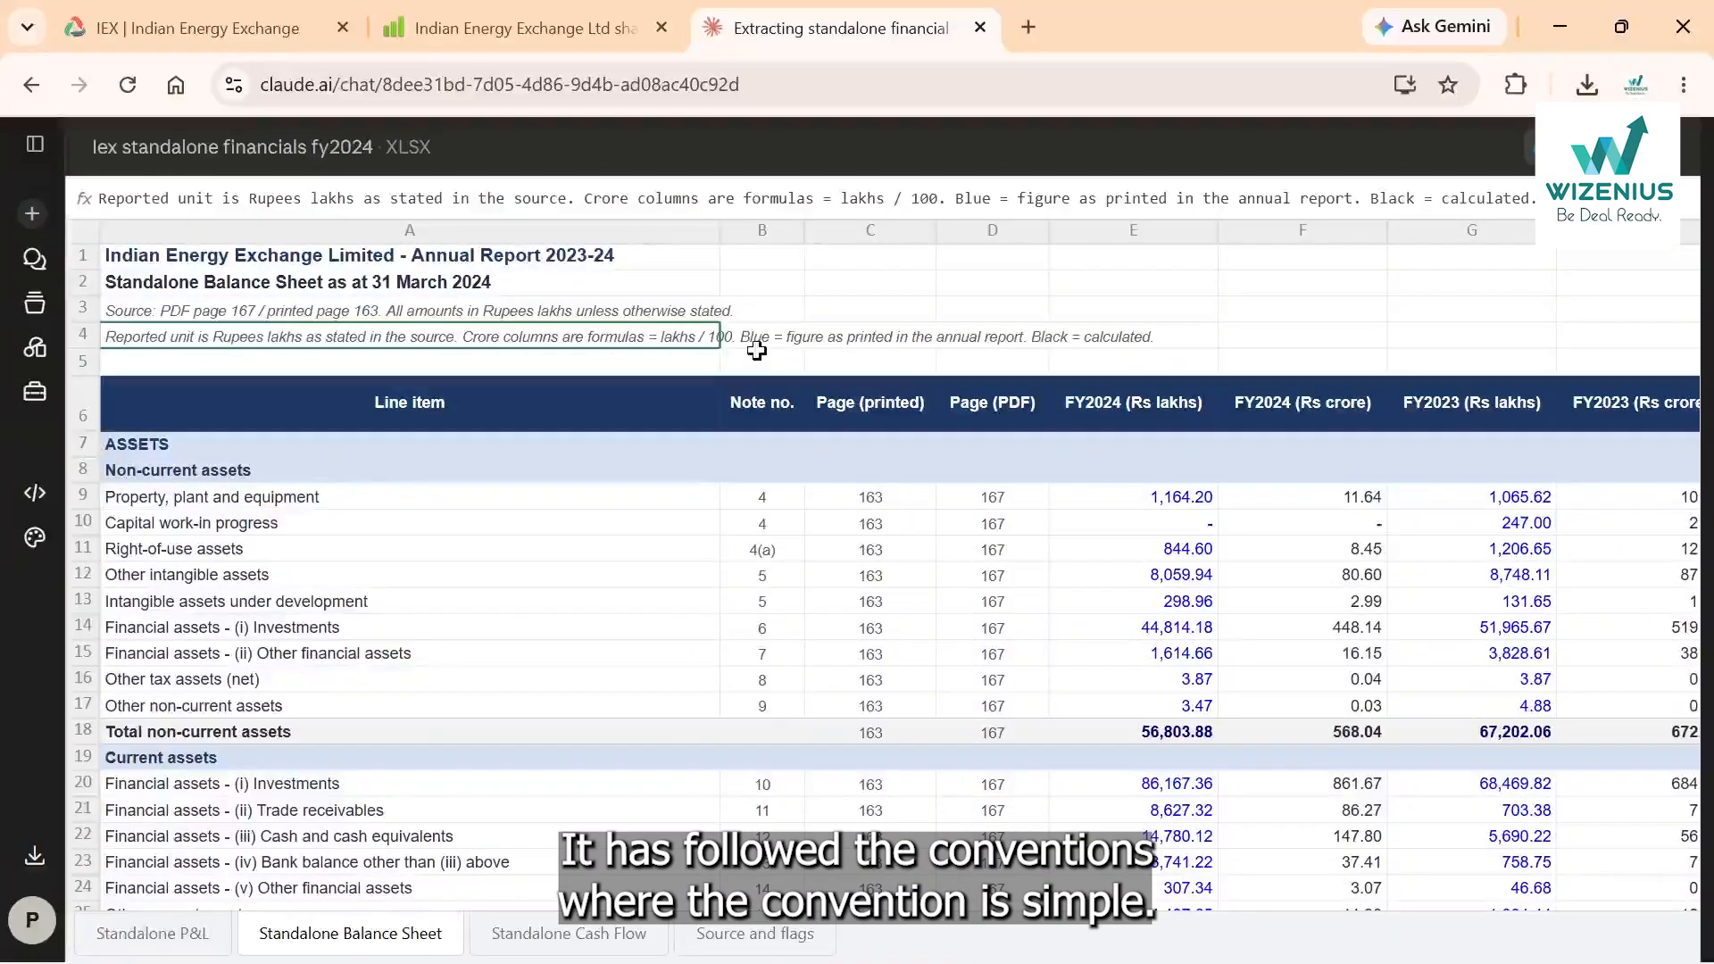
left_click(1170, 490)
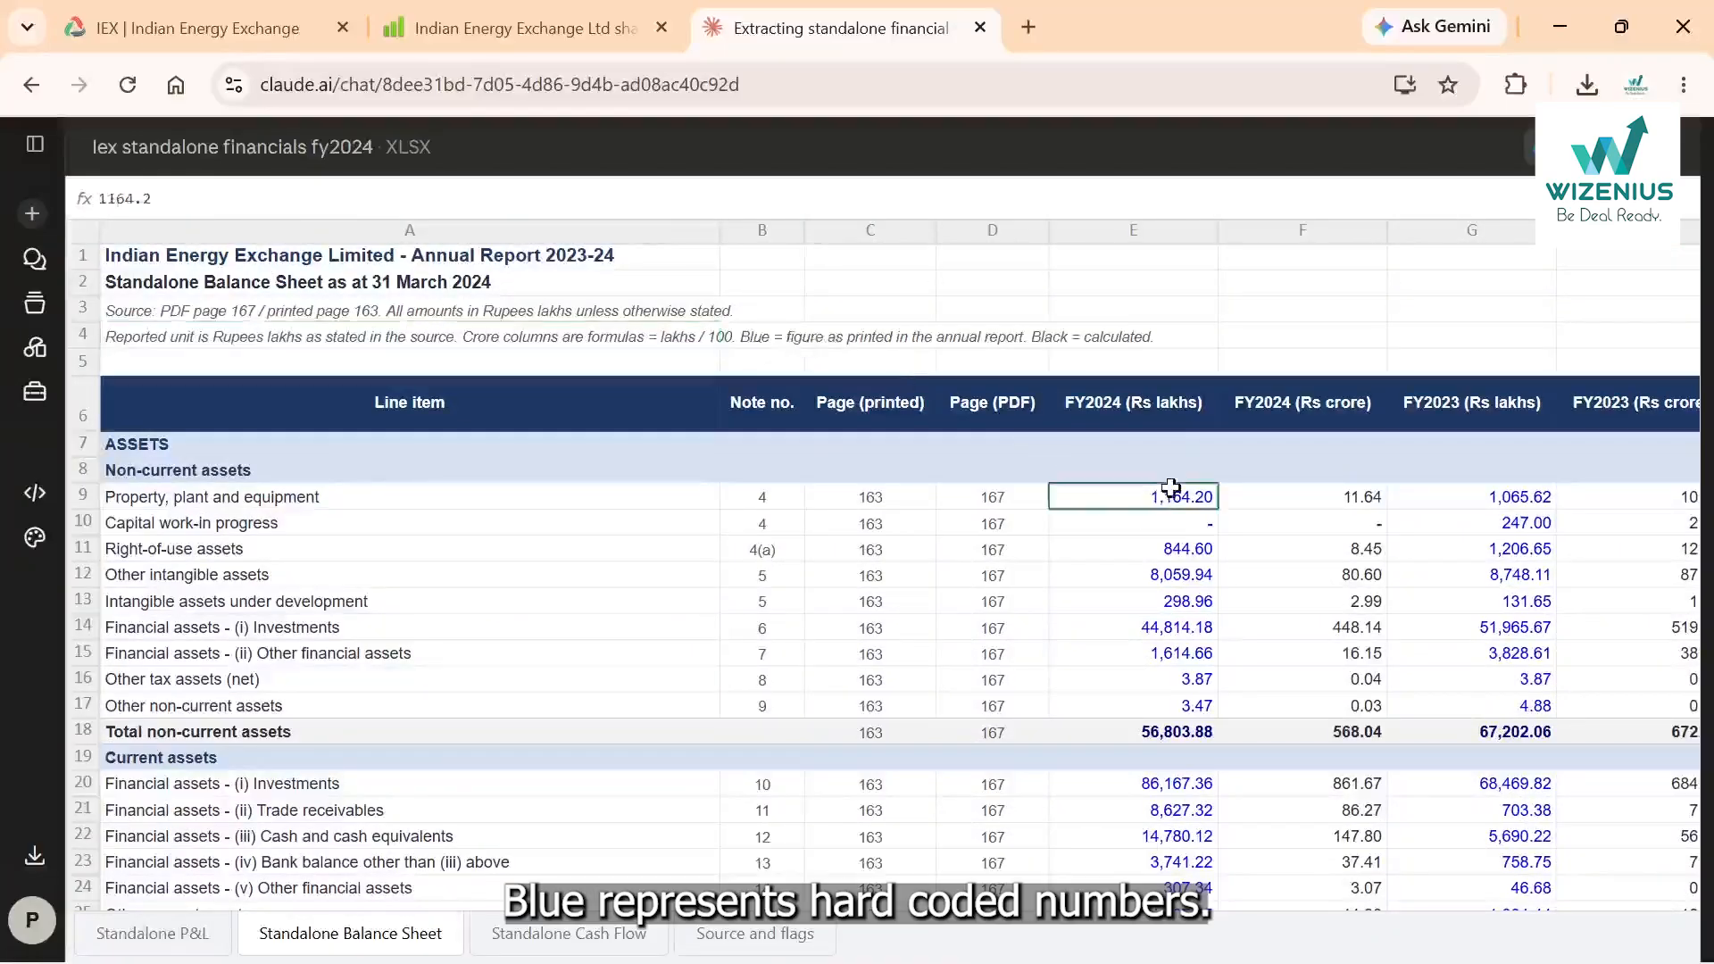
left_click(1347, 495)
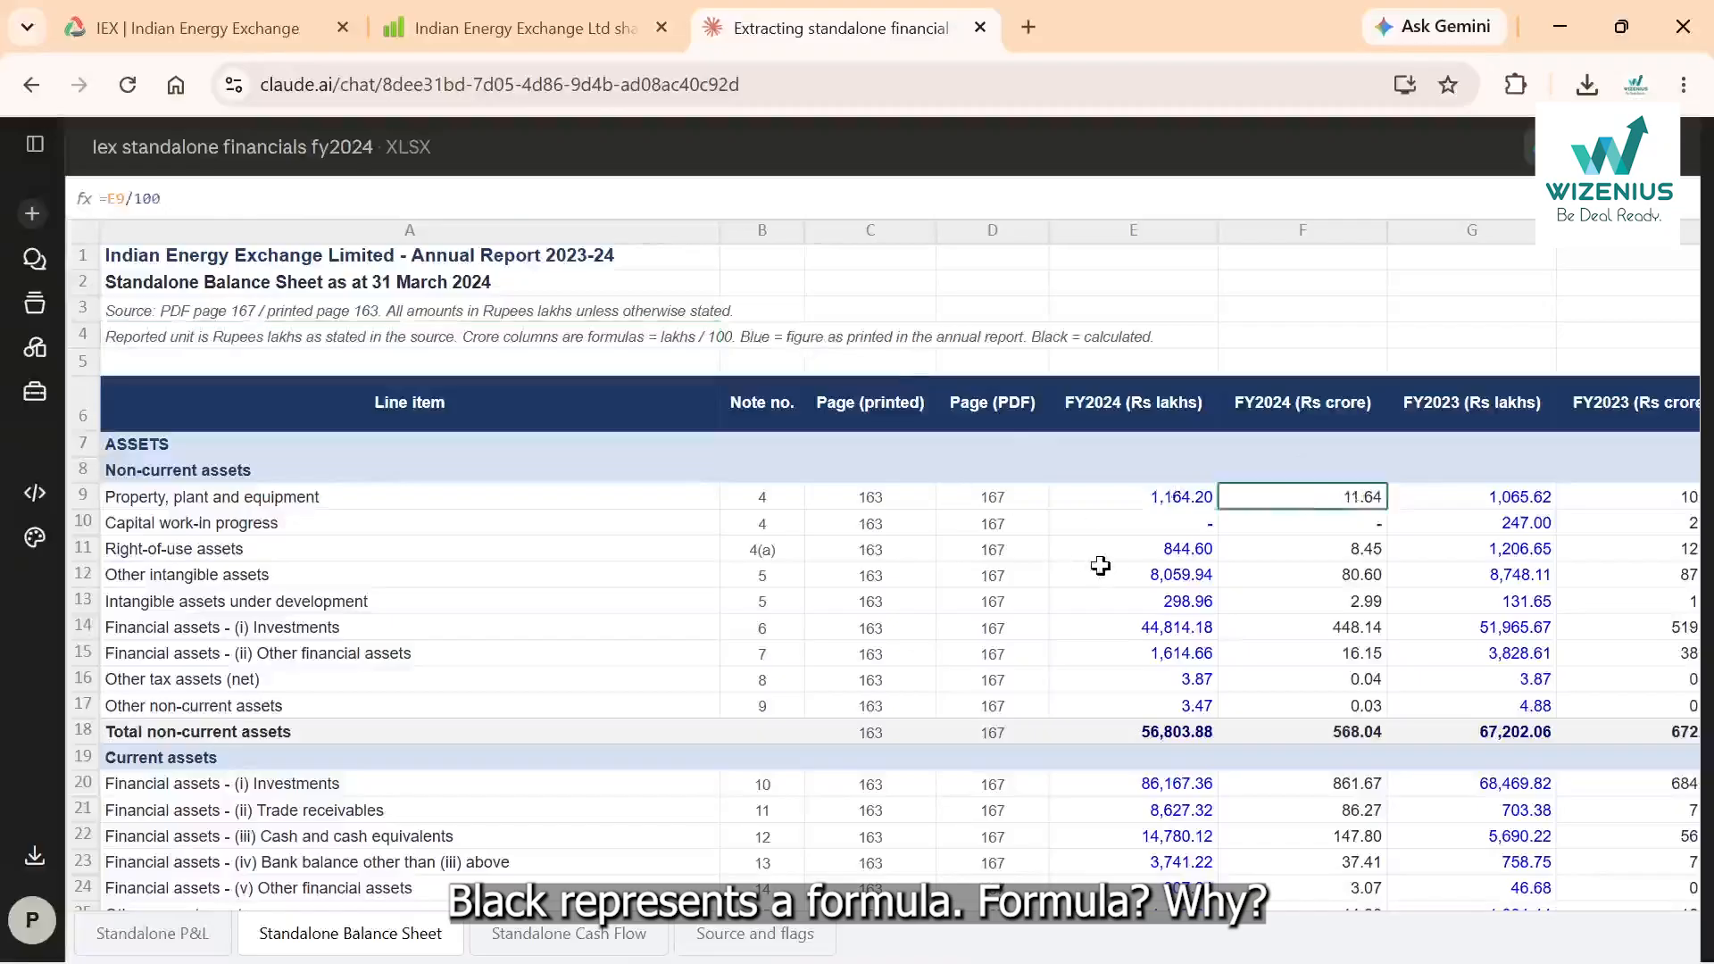
left_click(1139, 497)
left_click(1339, 497)
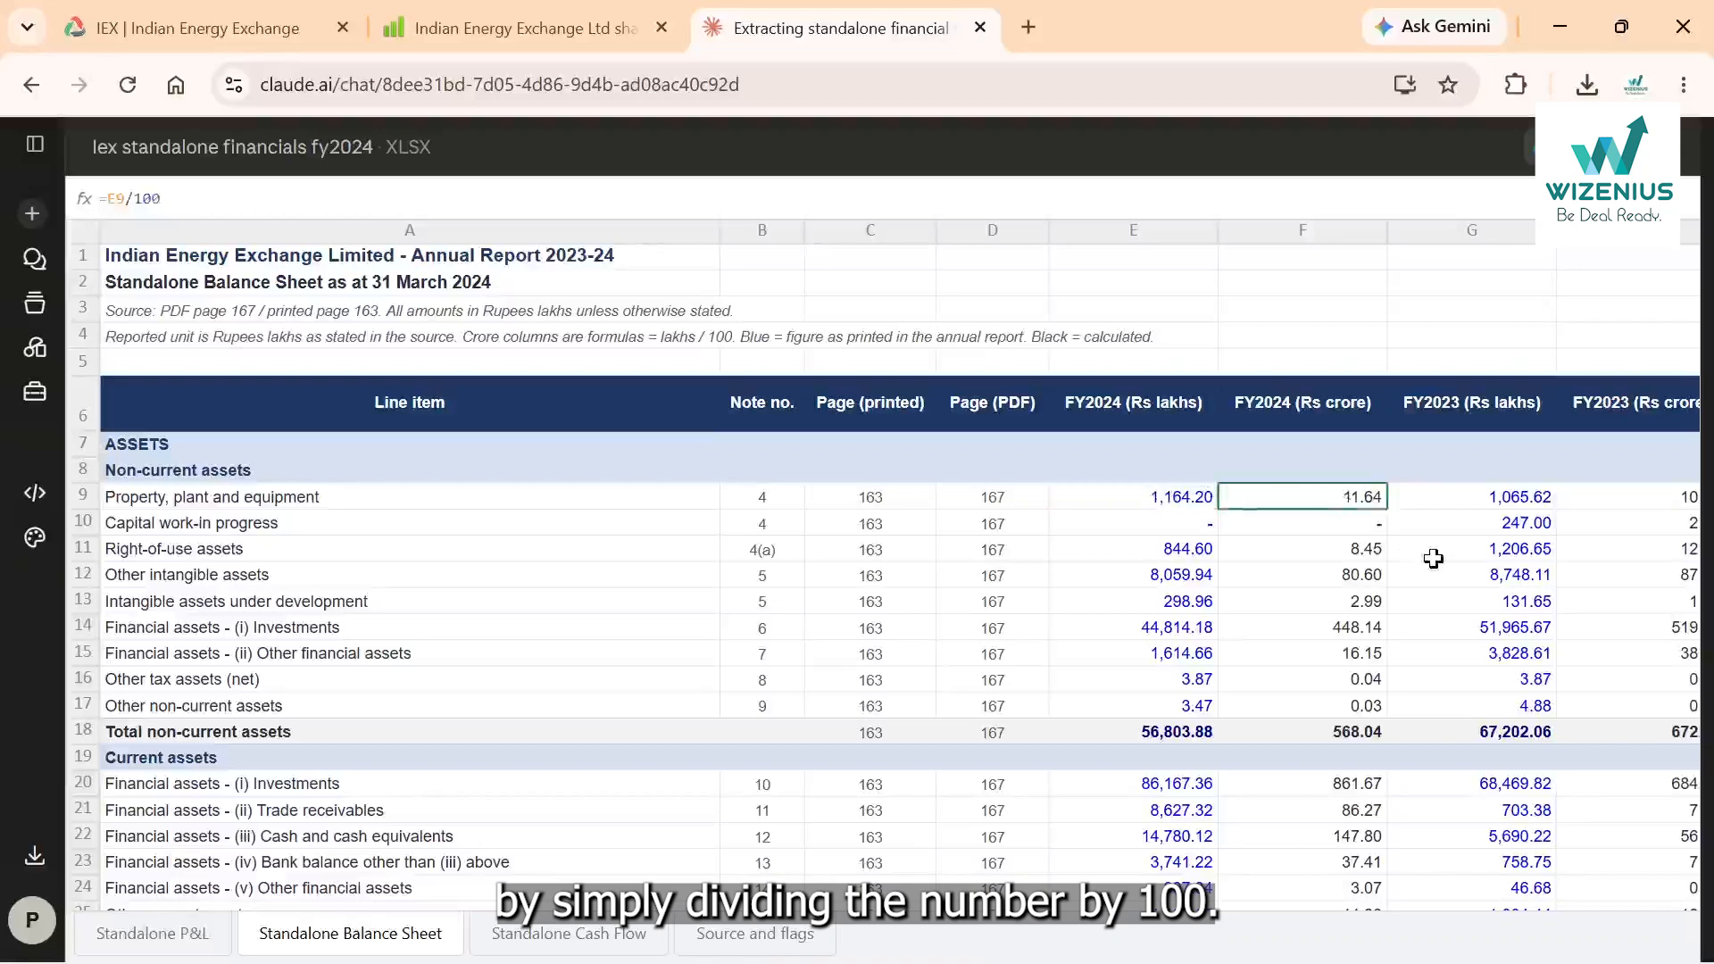
scroll(1431, 555, "right", 1)
scroll(1433, 558, "down", 3)
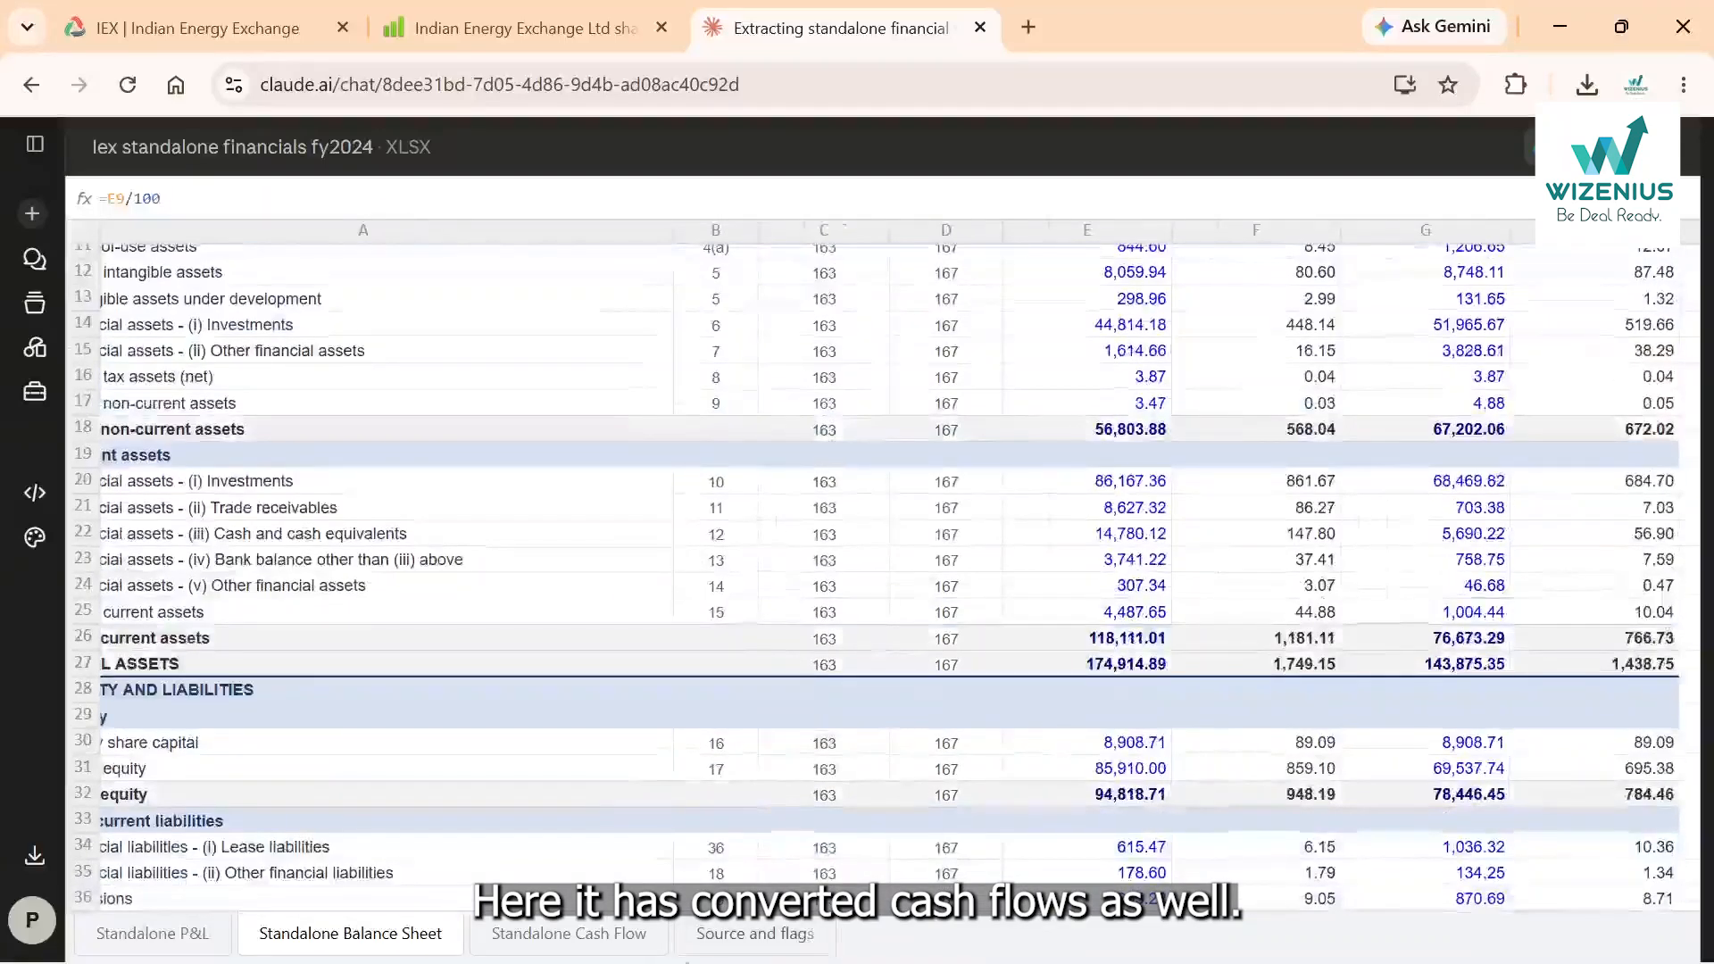
Examine the Standalone Cash Flow sheet's operating, investing and financing sections in both the lakhs and crore columns.
left_click(605, 934)
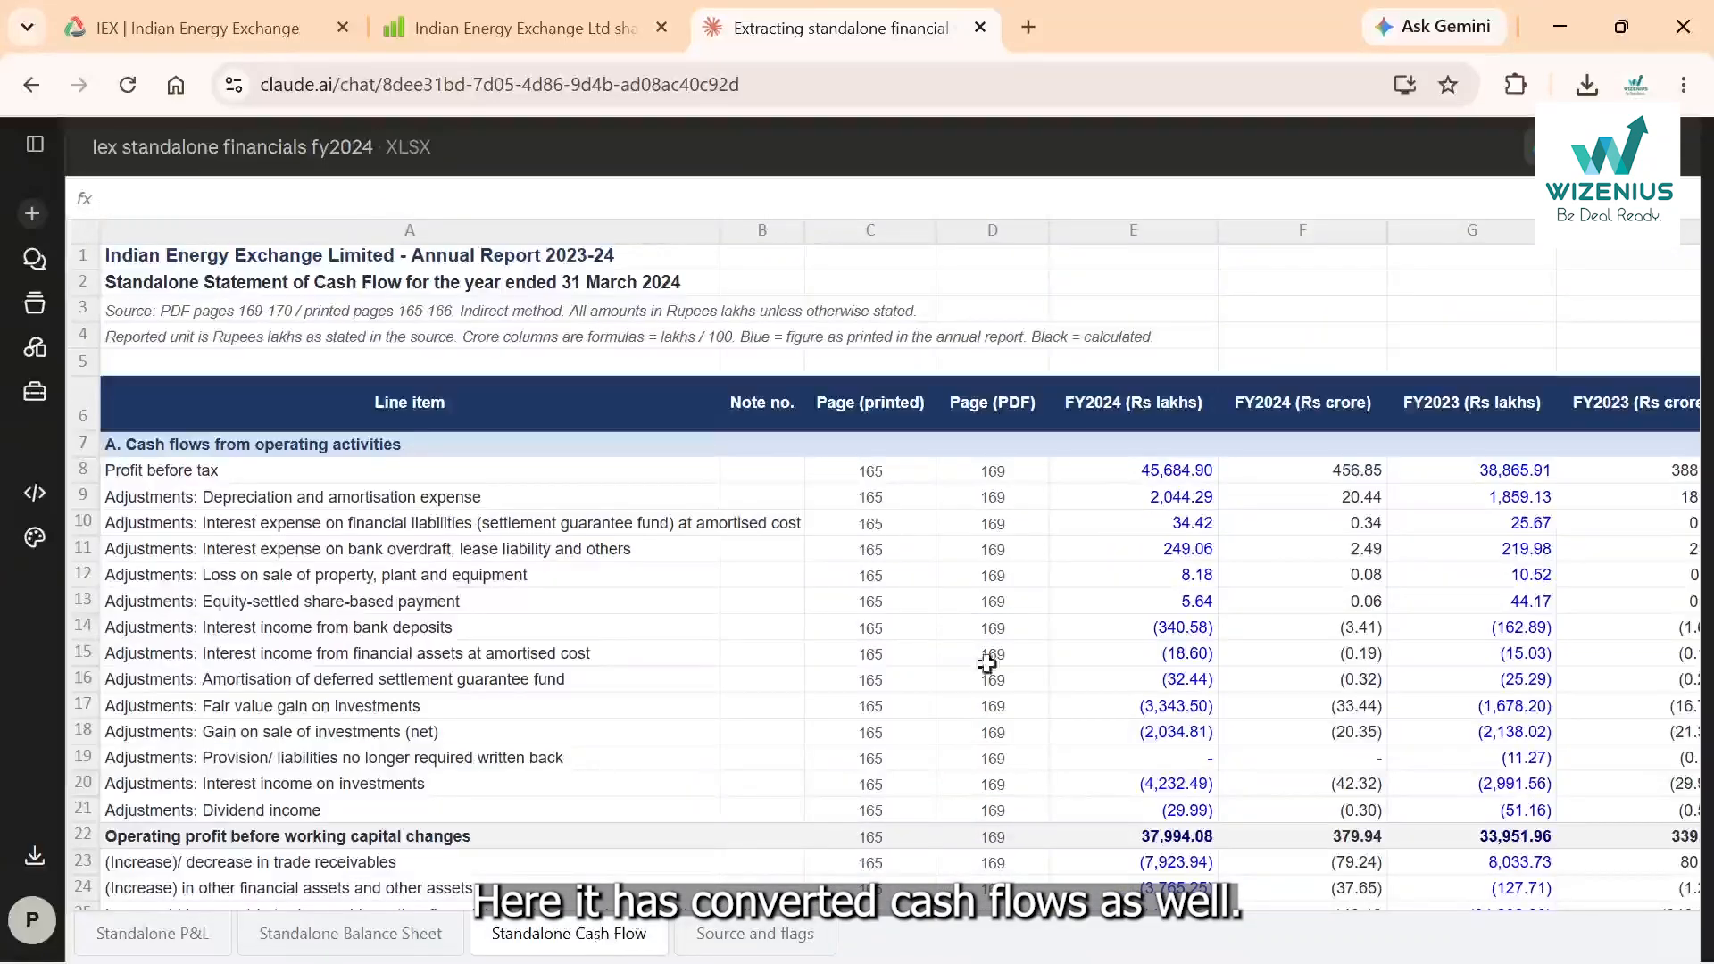
left_click(1105, 634)
scroll(1105, 636, "down", 5)
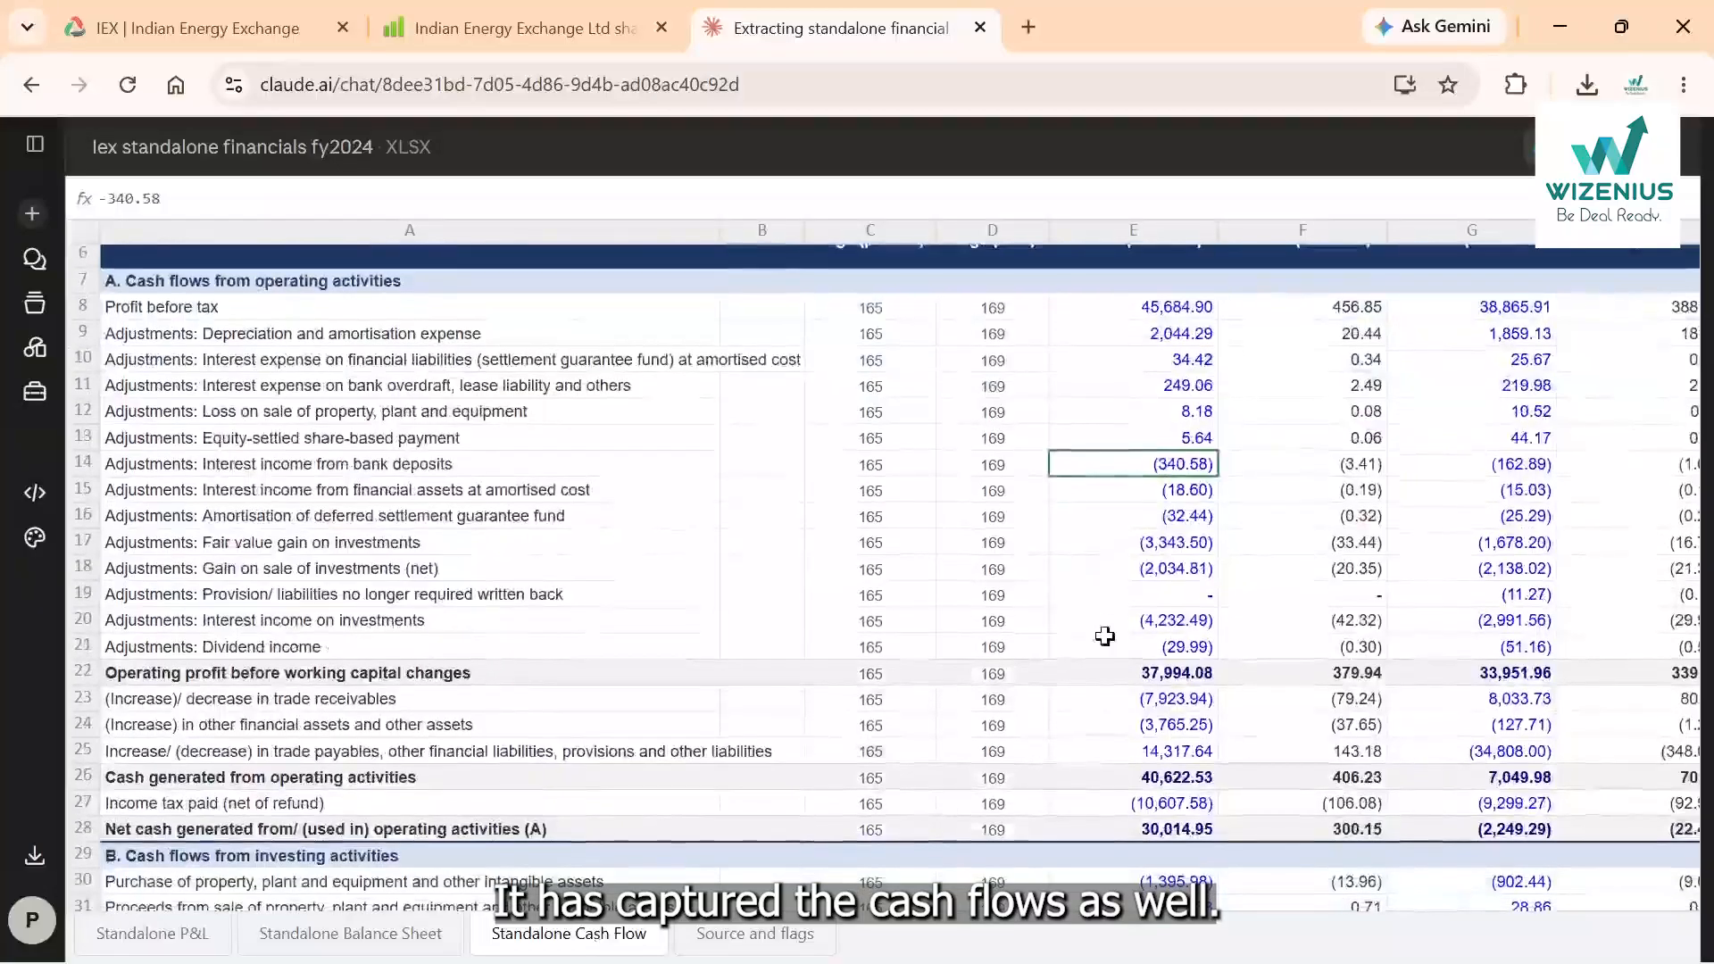
scroll(1105, 636, "down", 6)
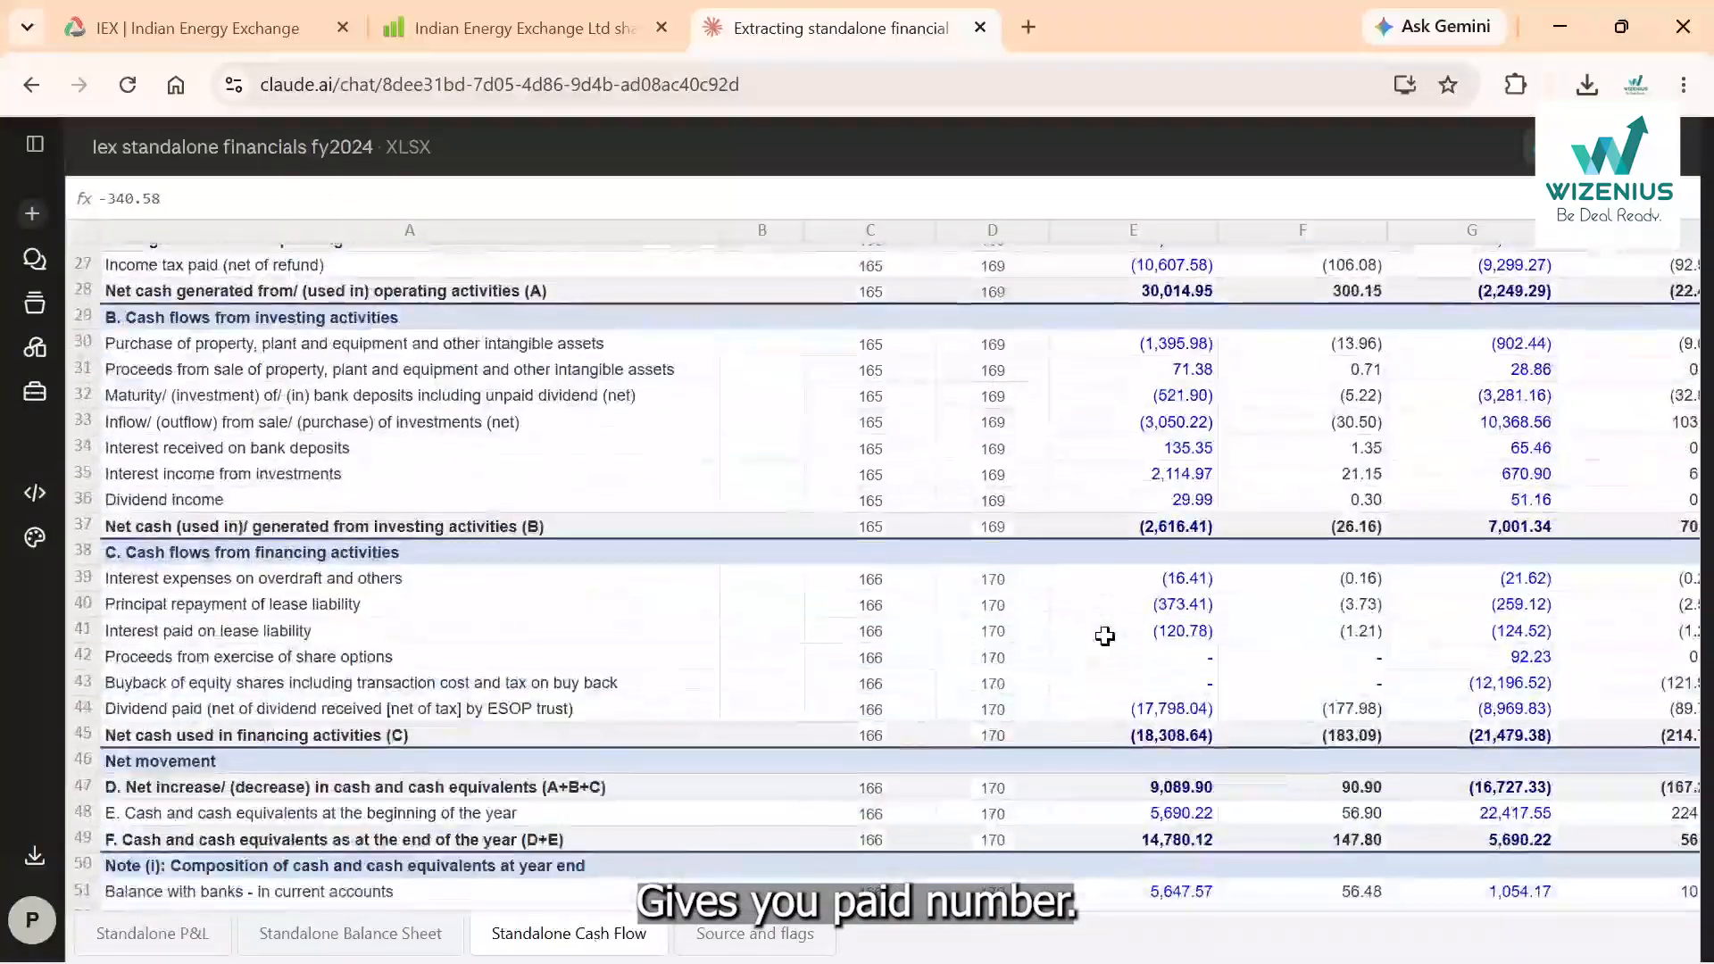
scroll(1105, 635, "up", 7)
scroll(1105, 636, "up", 4)
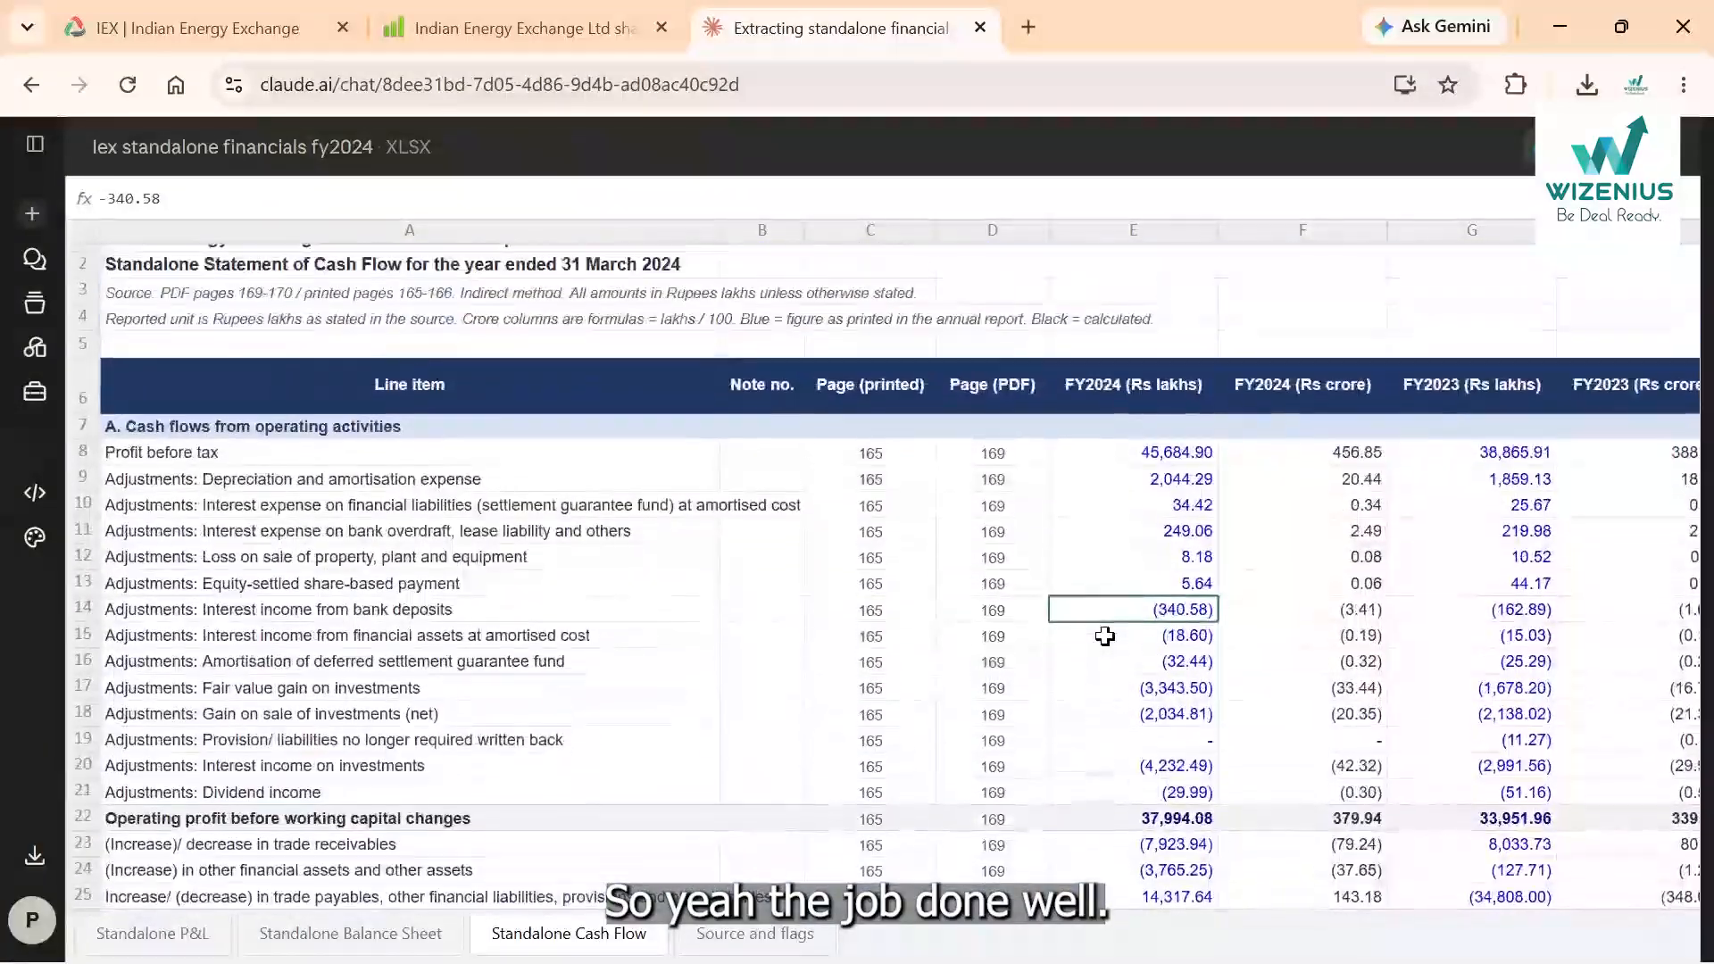
scroll(1105, 635, "down", 3)
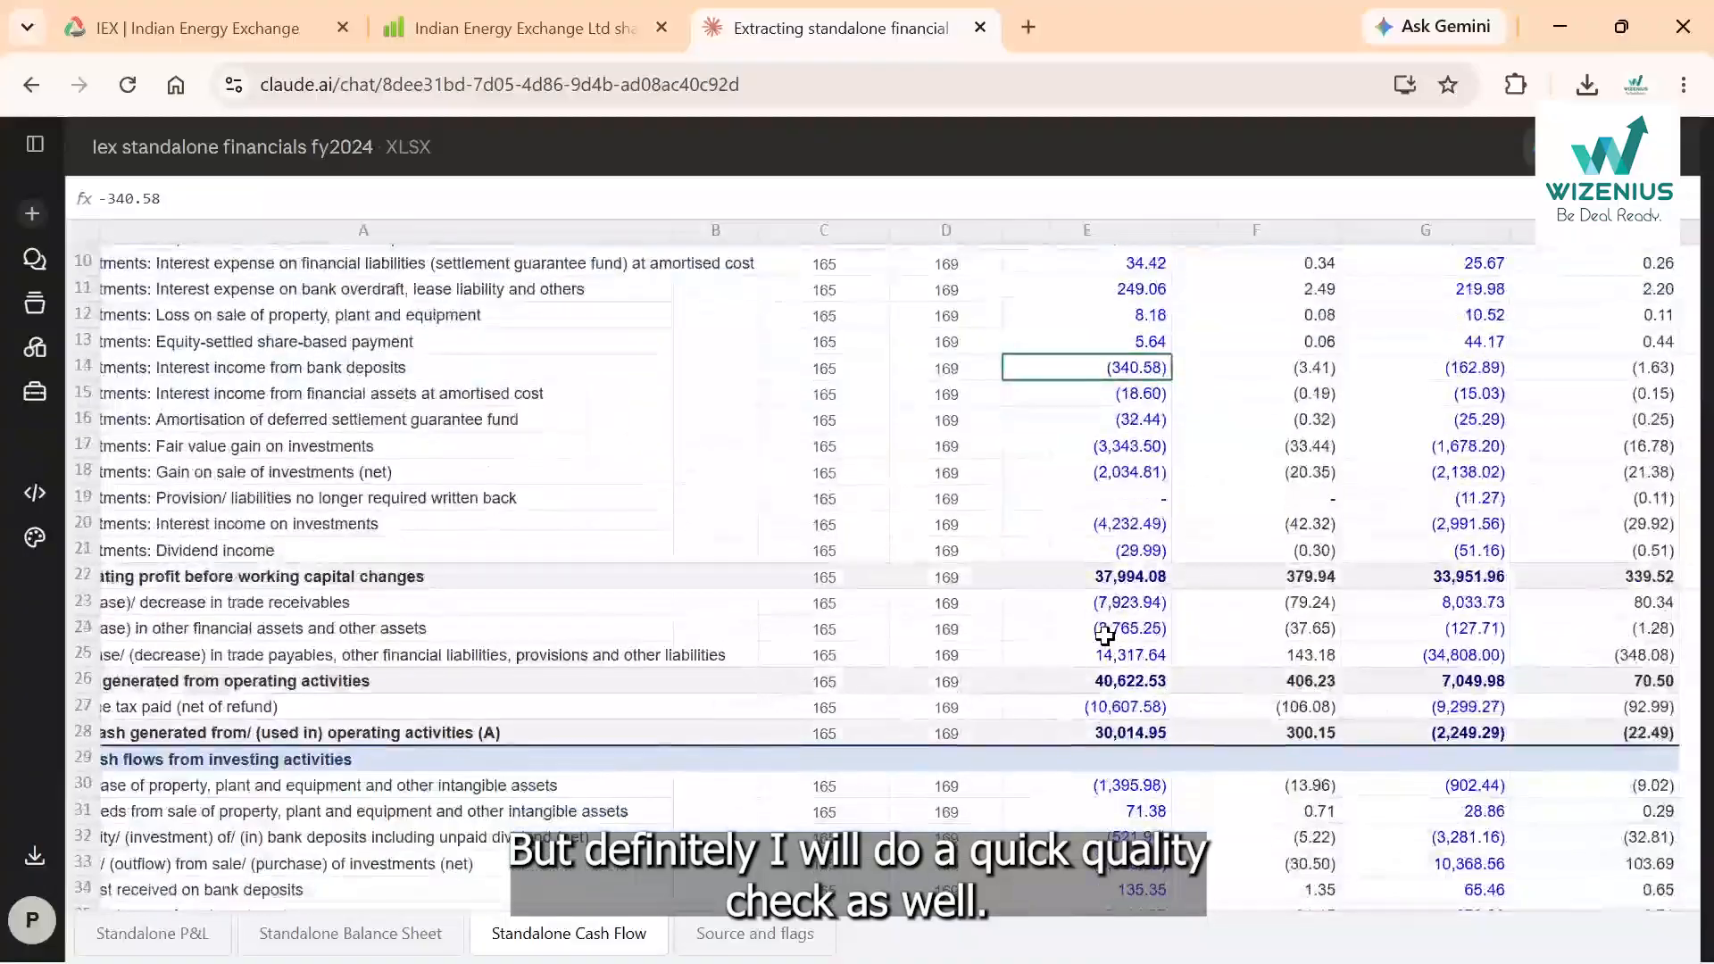
scroll(1105, 636, "up", 4)
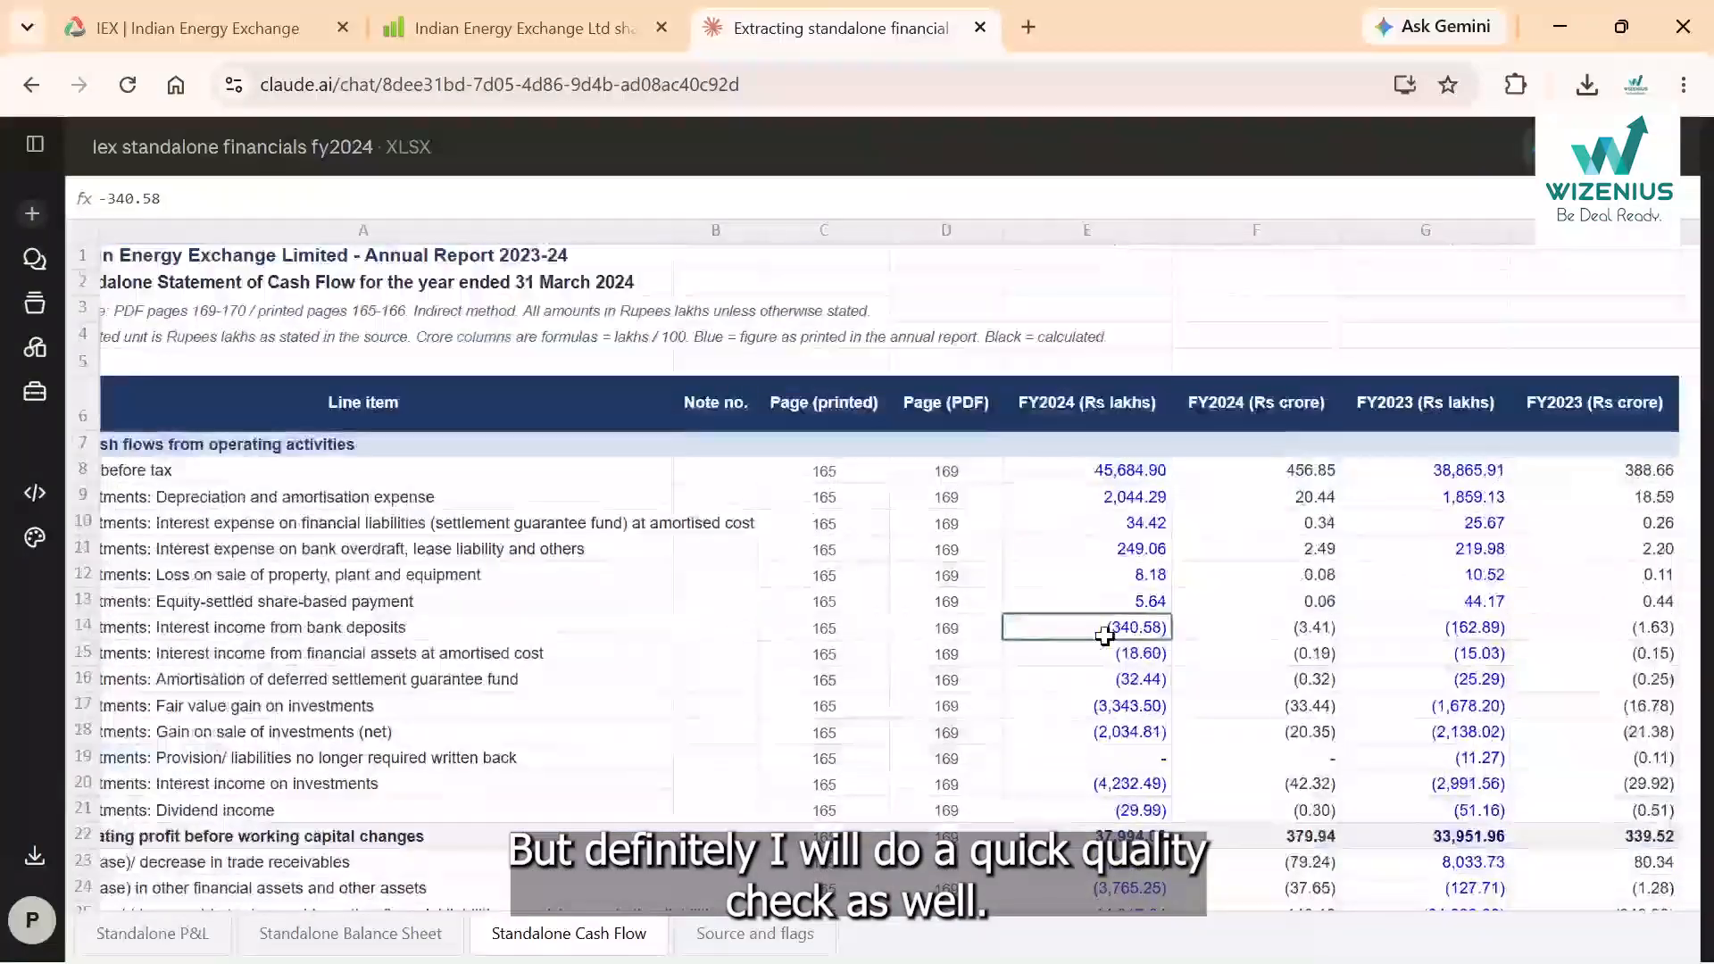
Read the Source and flags sheet's page references and verification notes, and recheck the Standalone P&L sheet down to earnings per share.
left_click(778, 948)
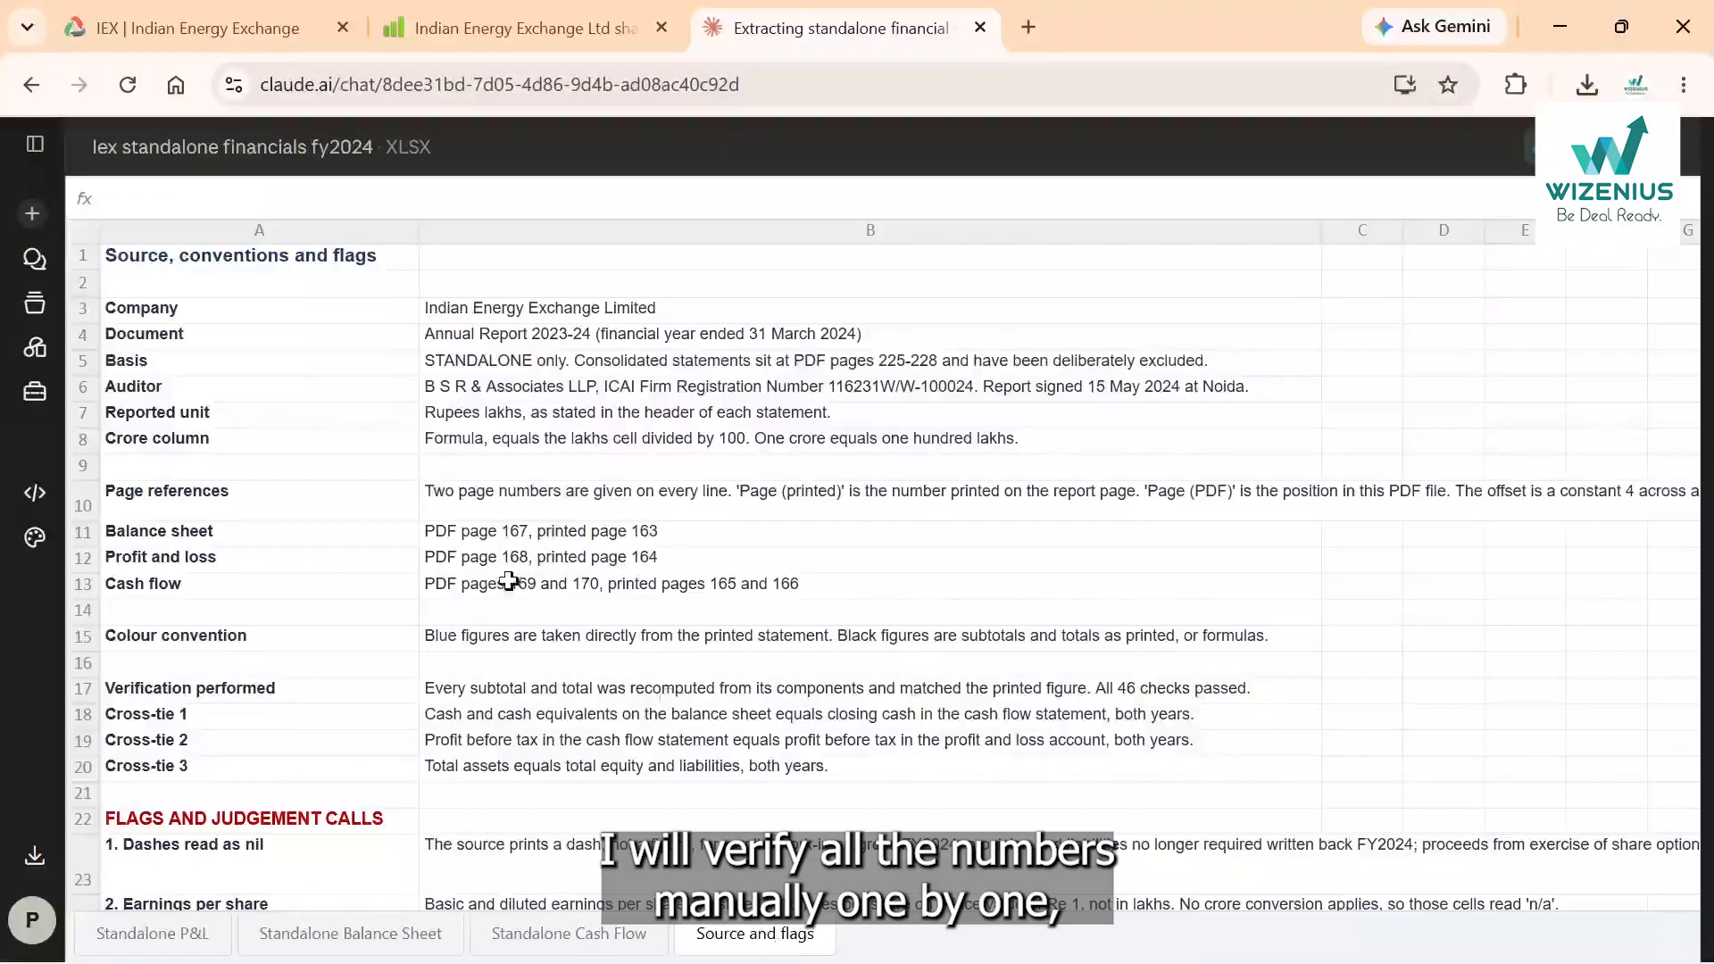
scroll(508, 581, "down", 2)
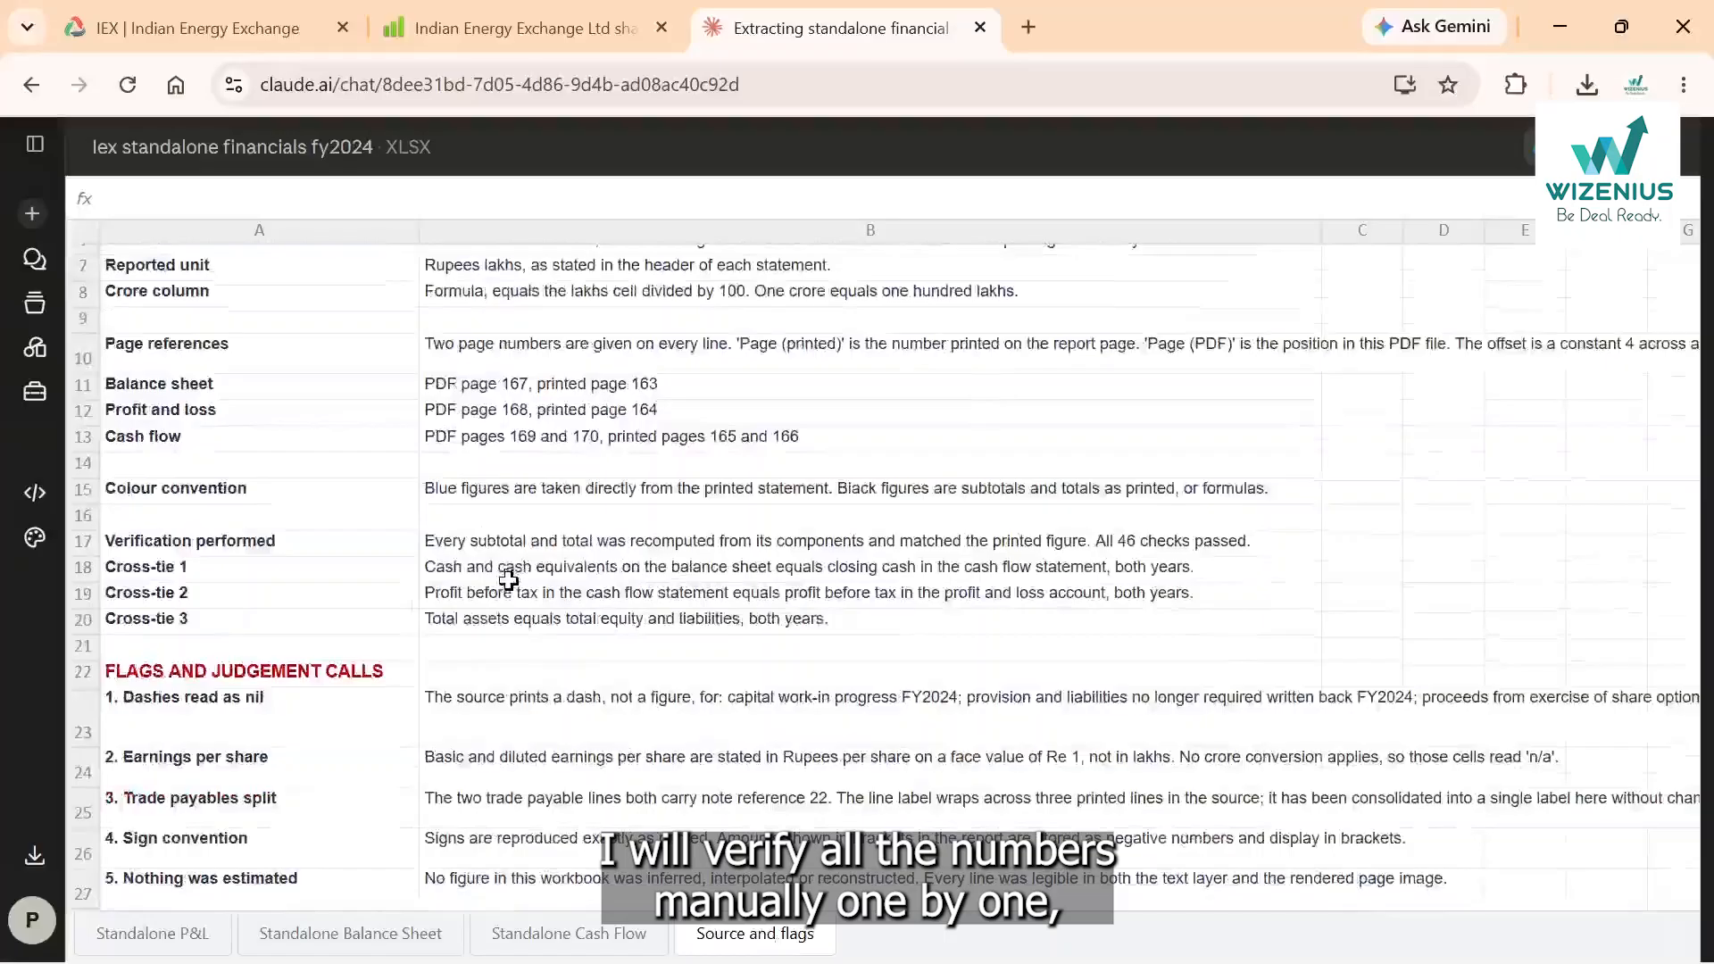
left_click(189, 934)
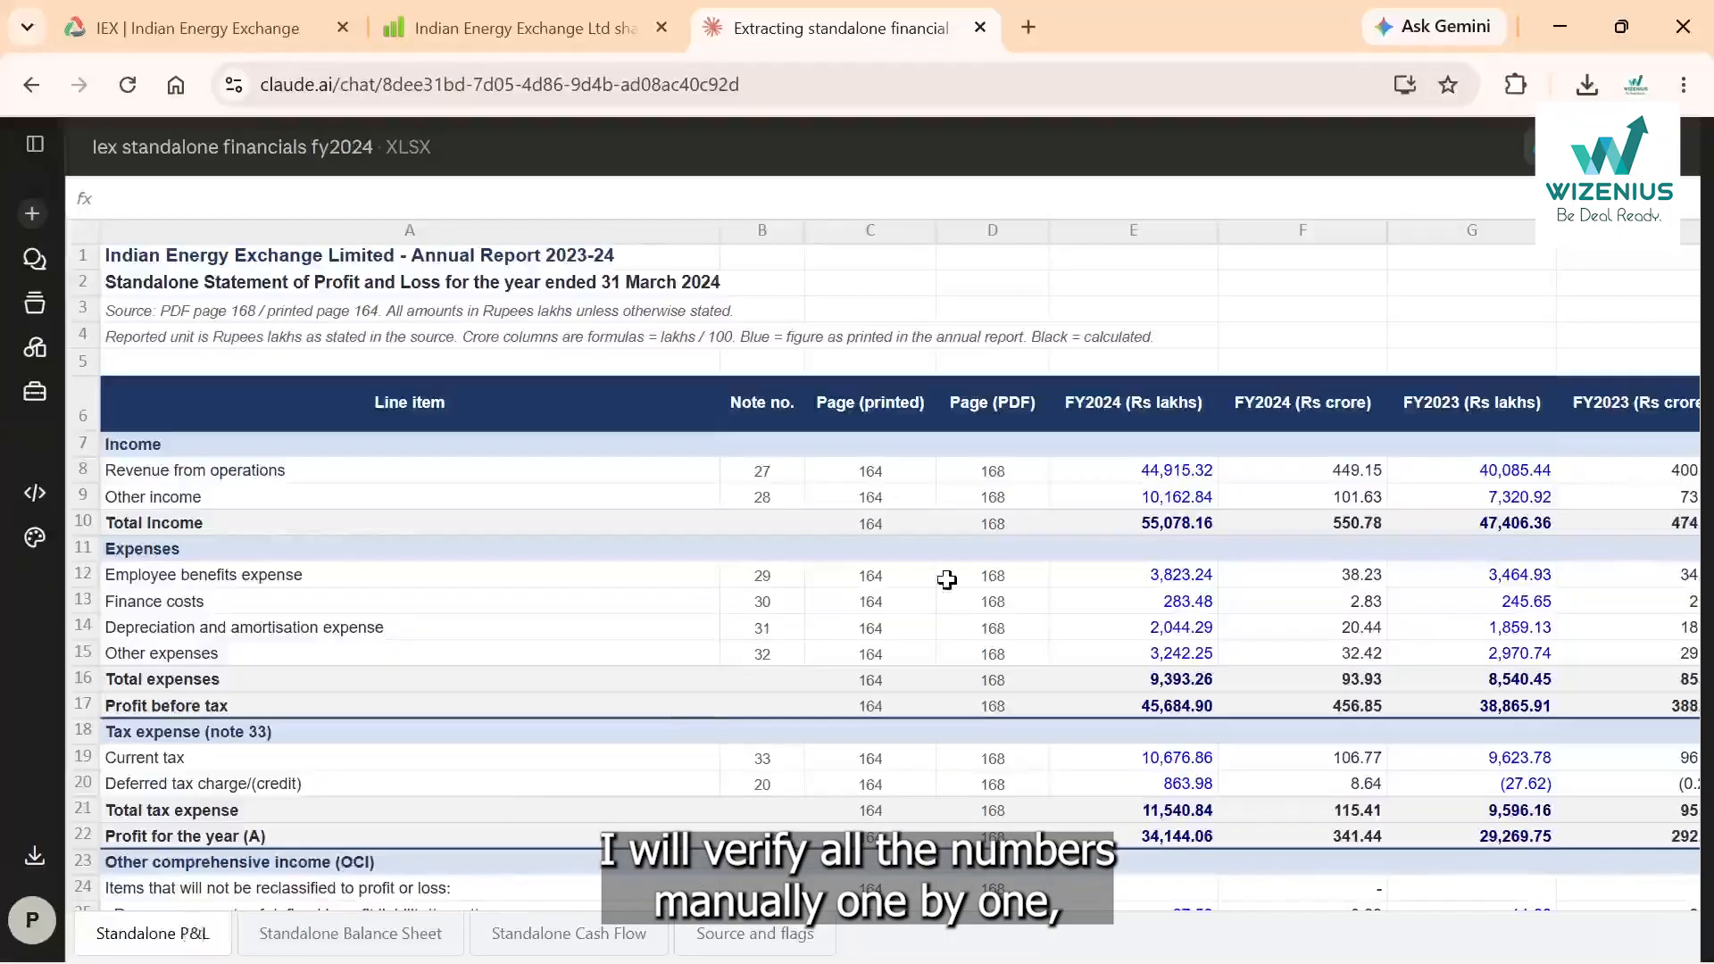
scroll(946, 580, "right", 1)
scroll(946, 580, "down", 3)
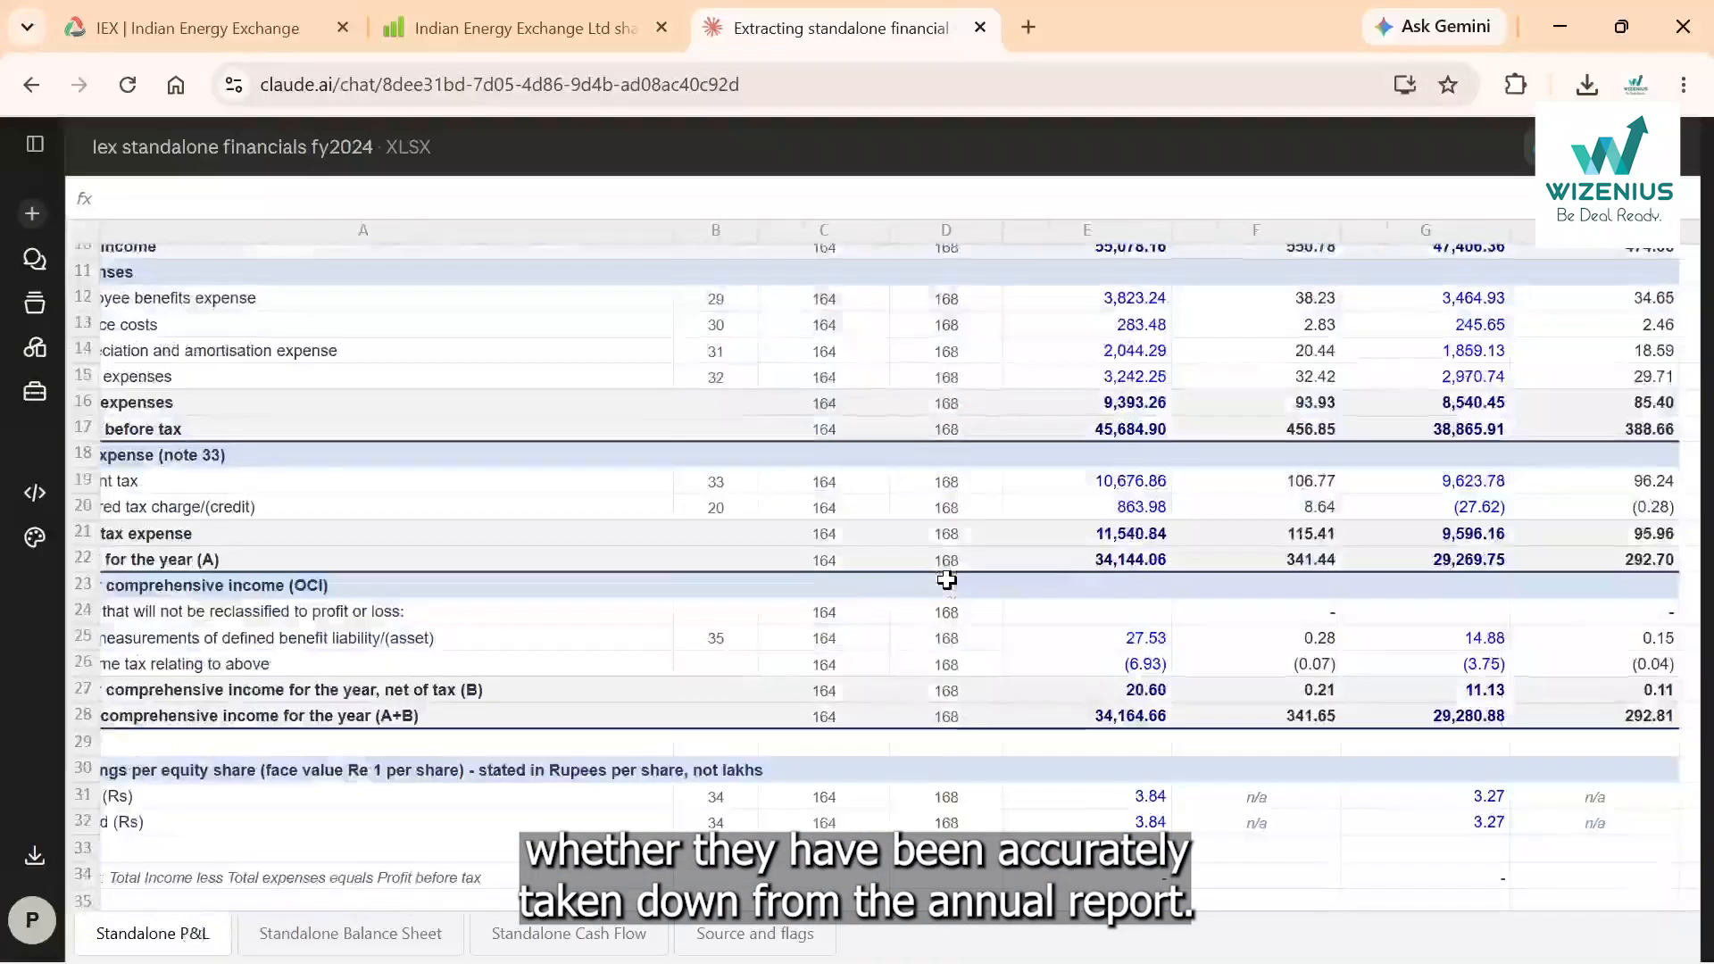
scroll(946, 580, "up", 2)
scroll(947, 580, "left", 1)
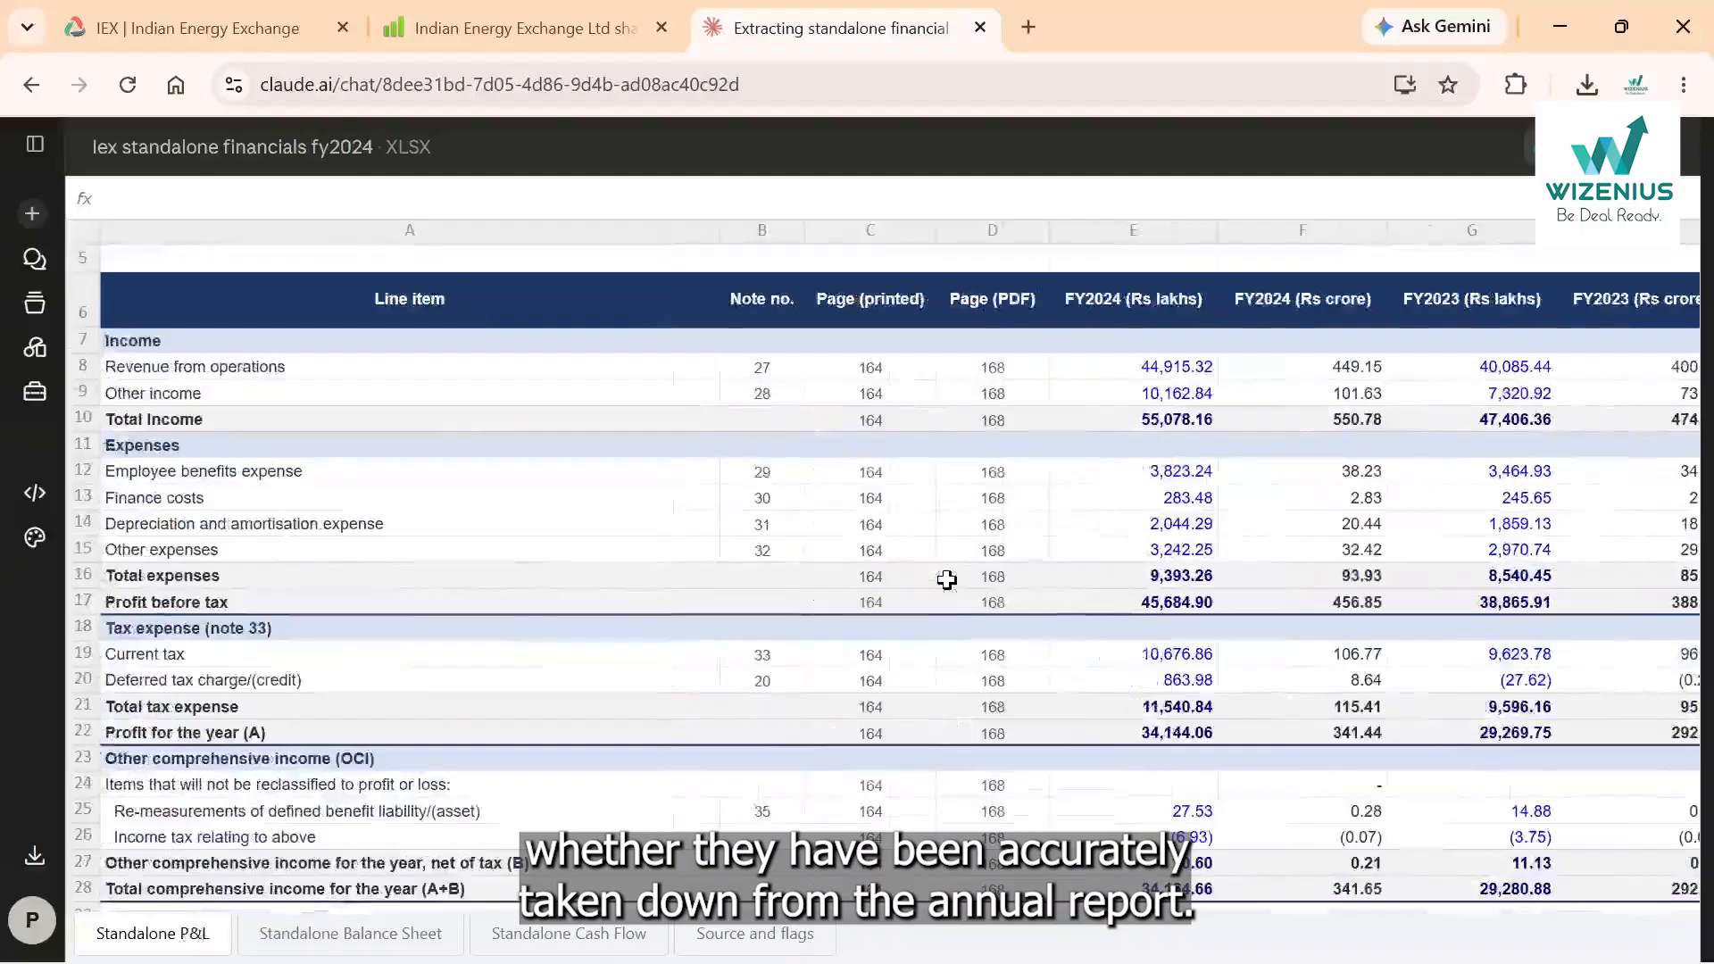
scroll(946, 581, "up", 2)
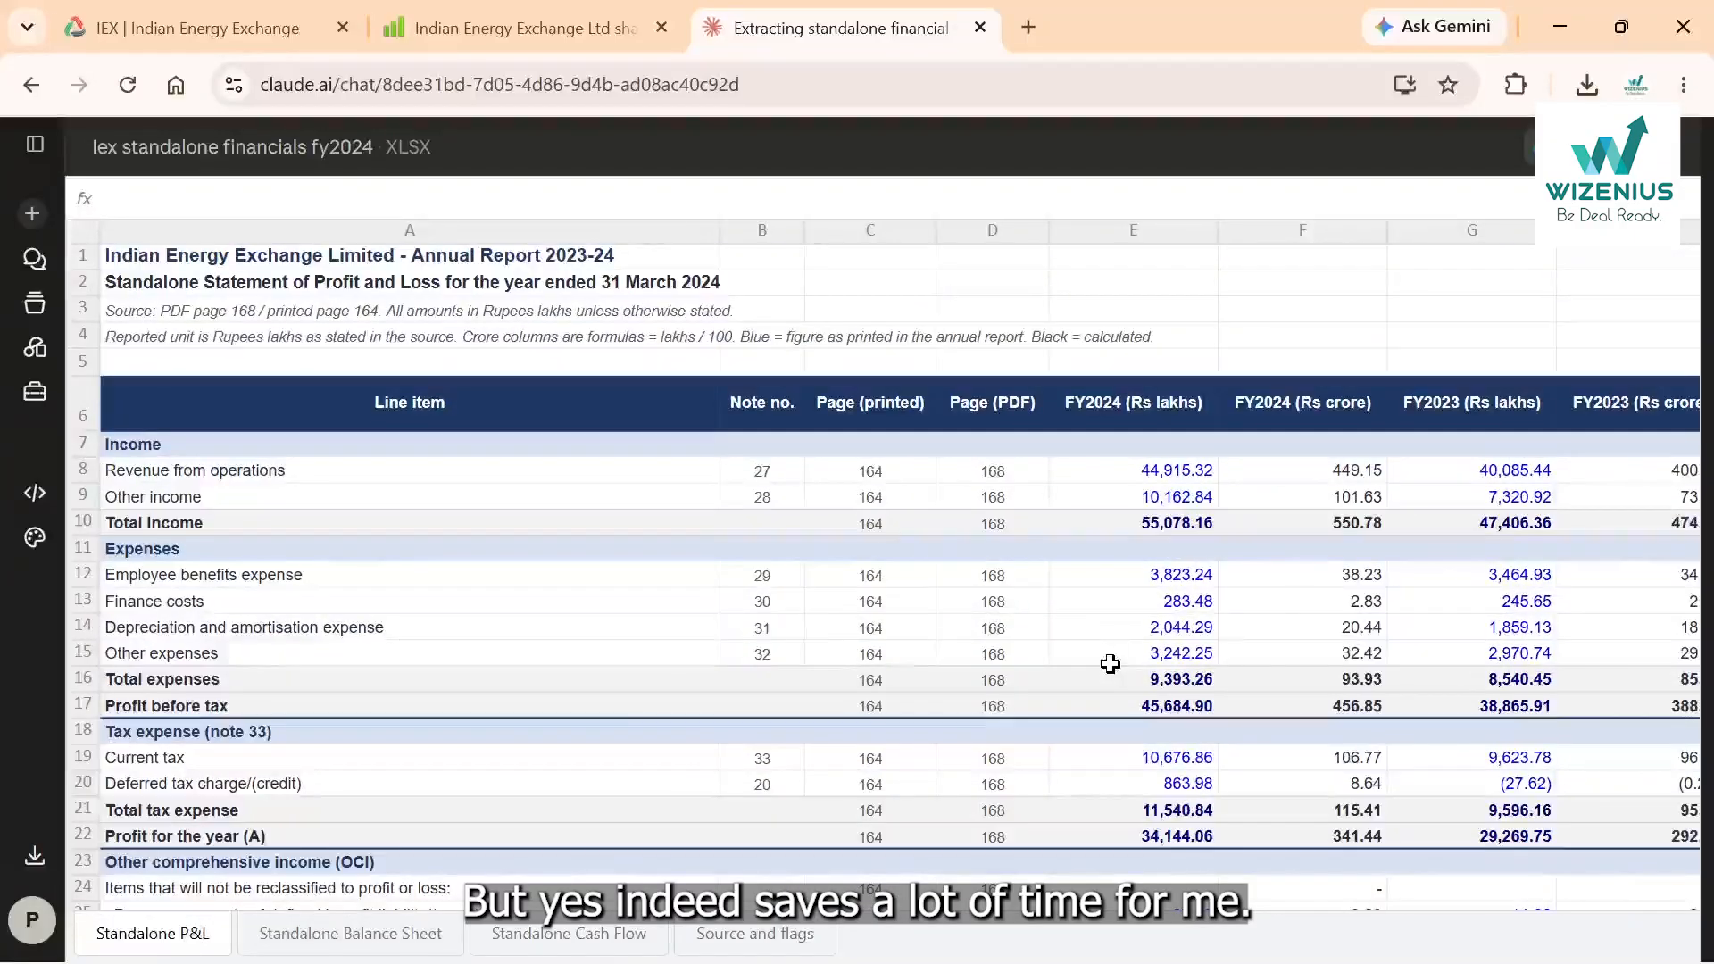
scroll(1110, 664, "down", 5)
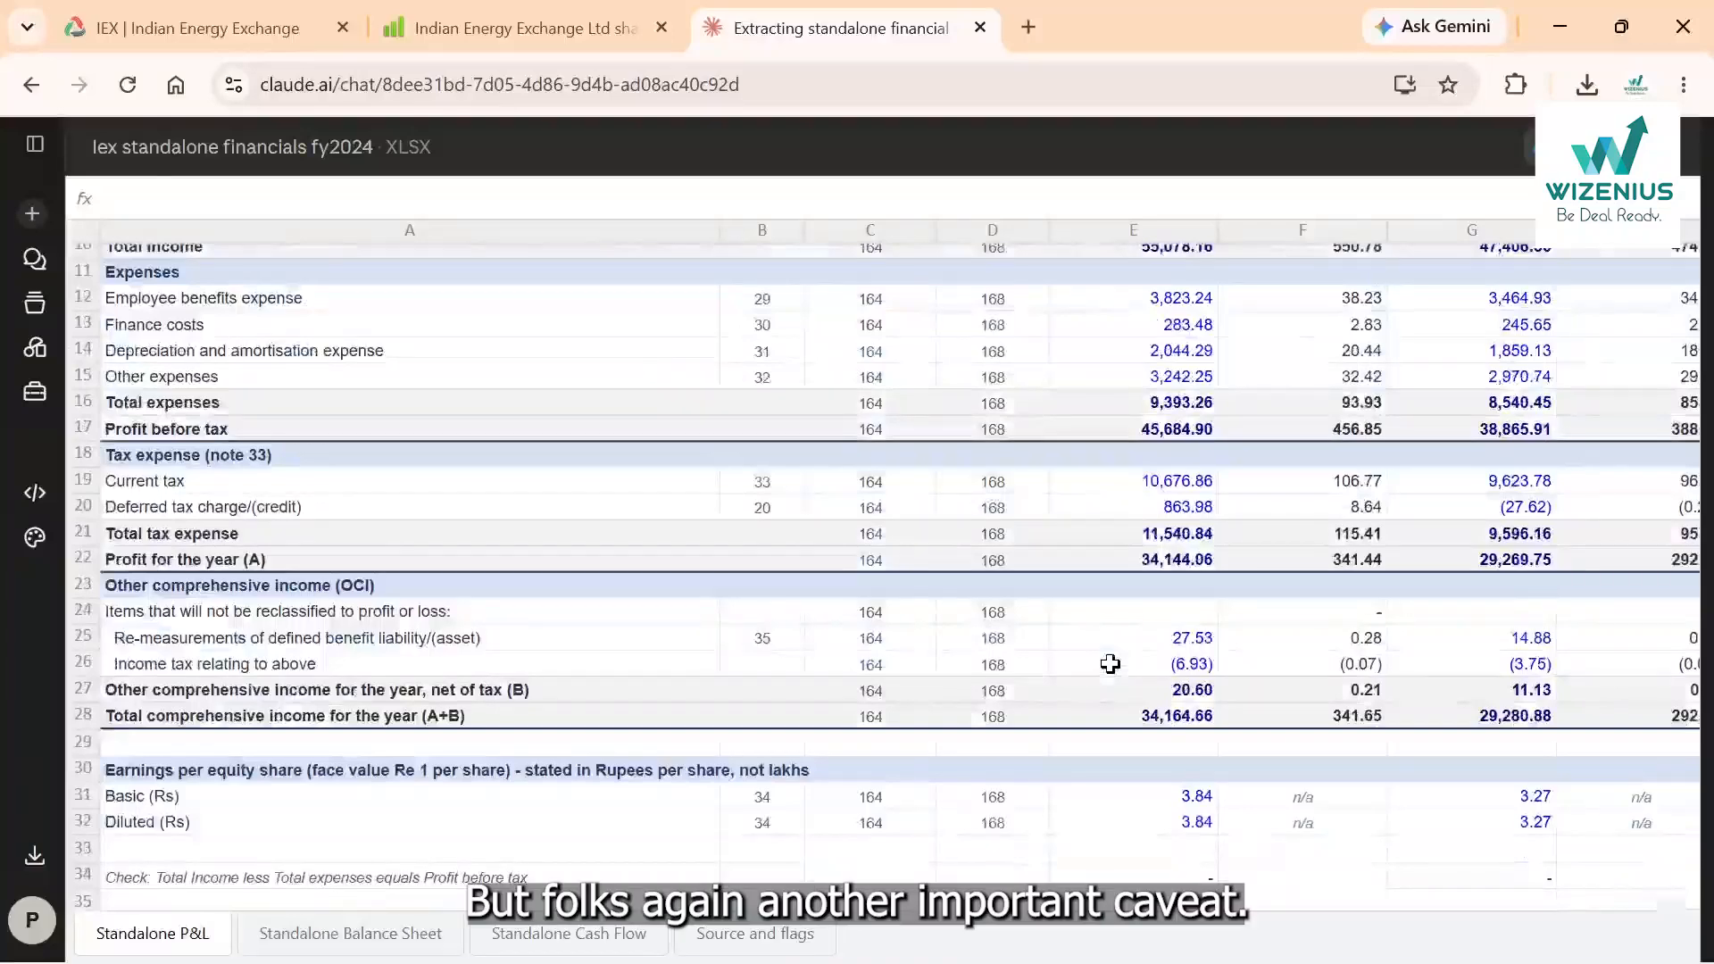
Switch to the OneNote page and handwrite "→ Save time, effort" below the revenue formula.
key("alt+Tab")
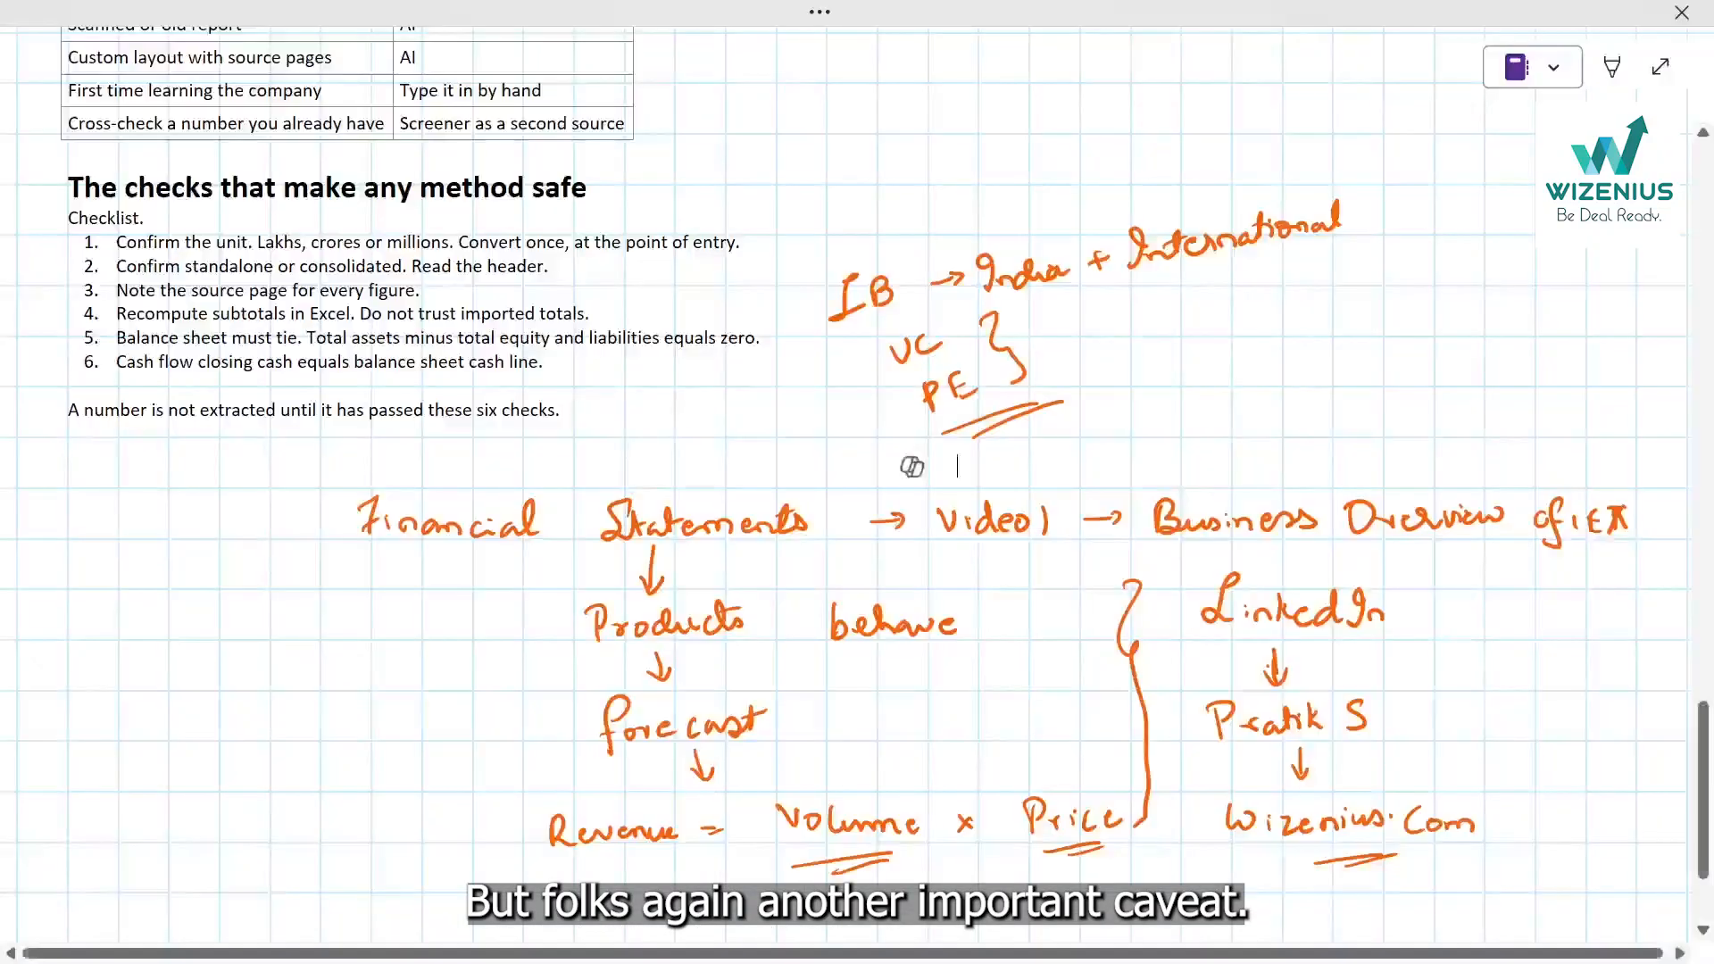
scroll(912, 467, "up", 2)
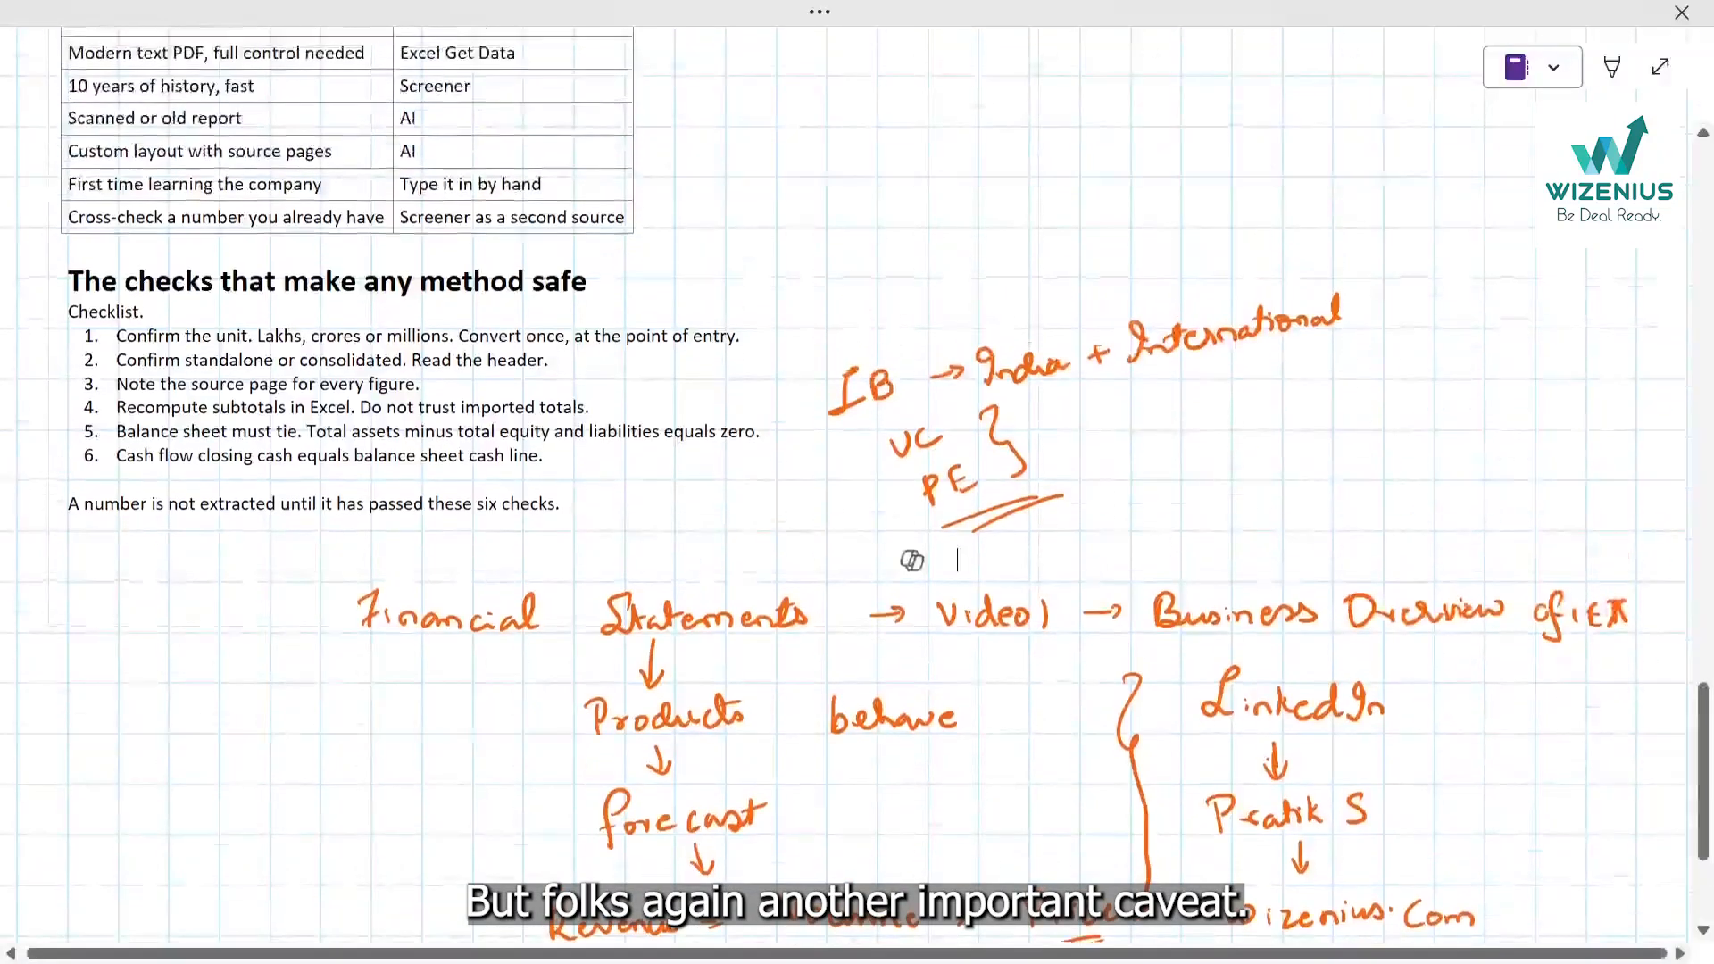
scroll(842, 482, "up", 4)
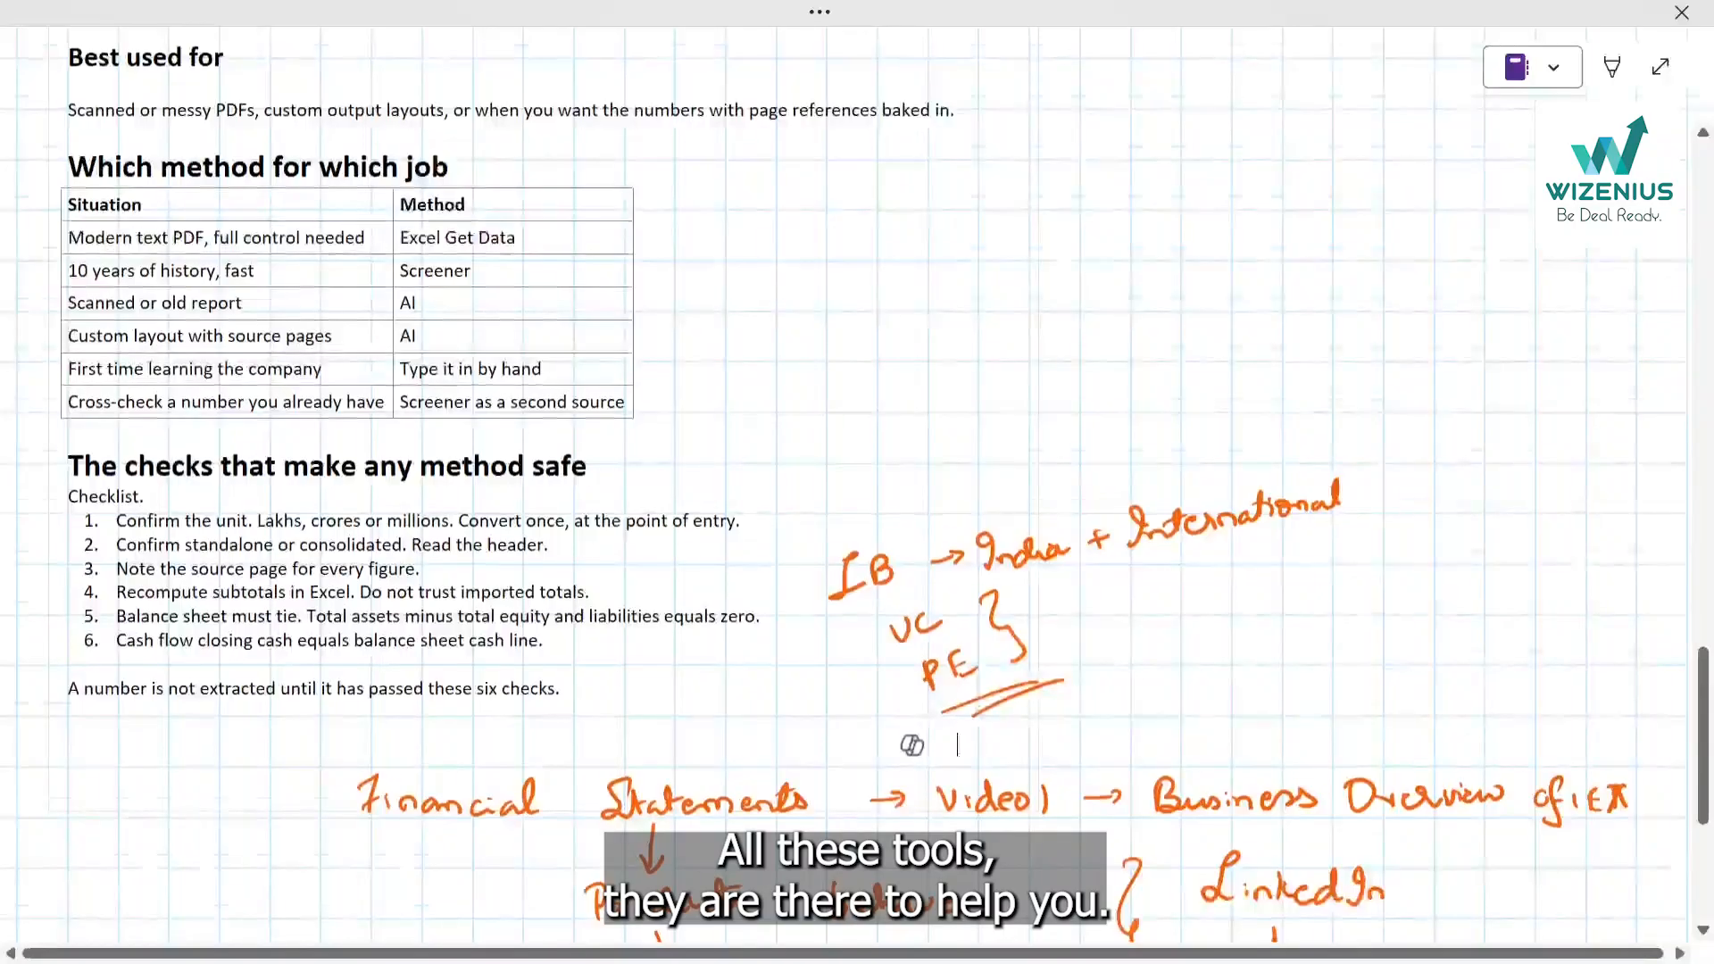
scroll(856, 482, "down", 12)
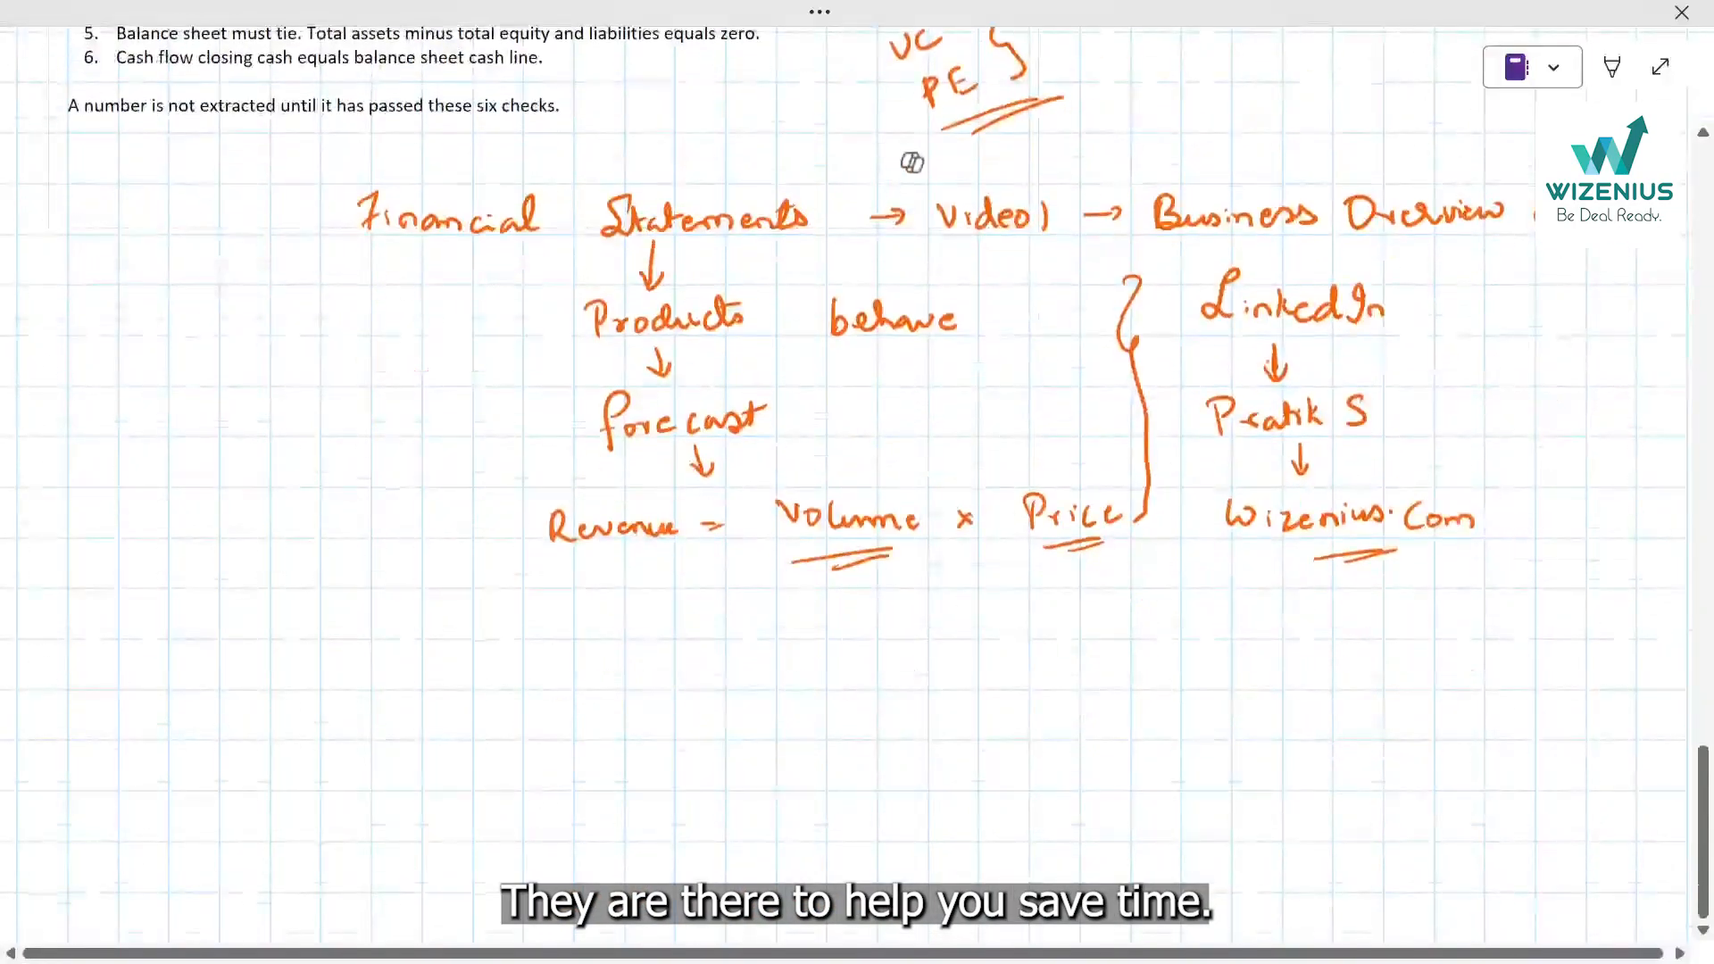
mouse_move(114, 617)
left_mouse_down()
mouse_move(200, 637)
mouse_move(345, 605)
mouse_move(338, 637)
mouse_move(409, 632)
left_mouse_up()
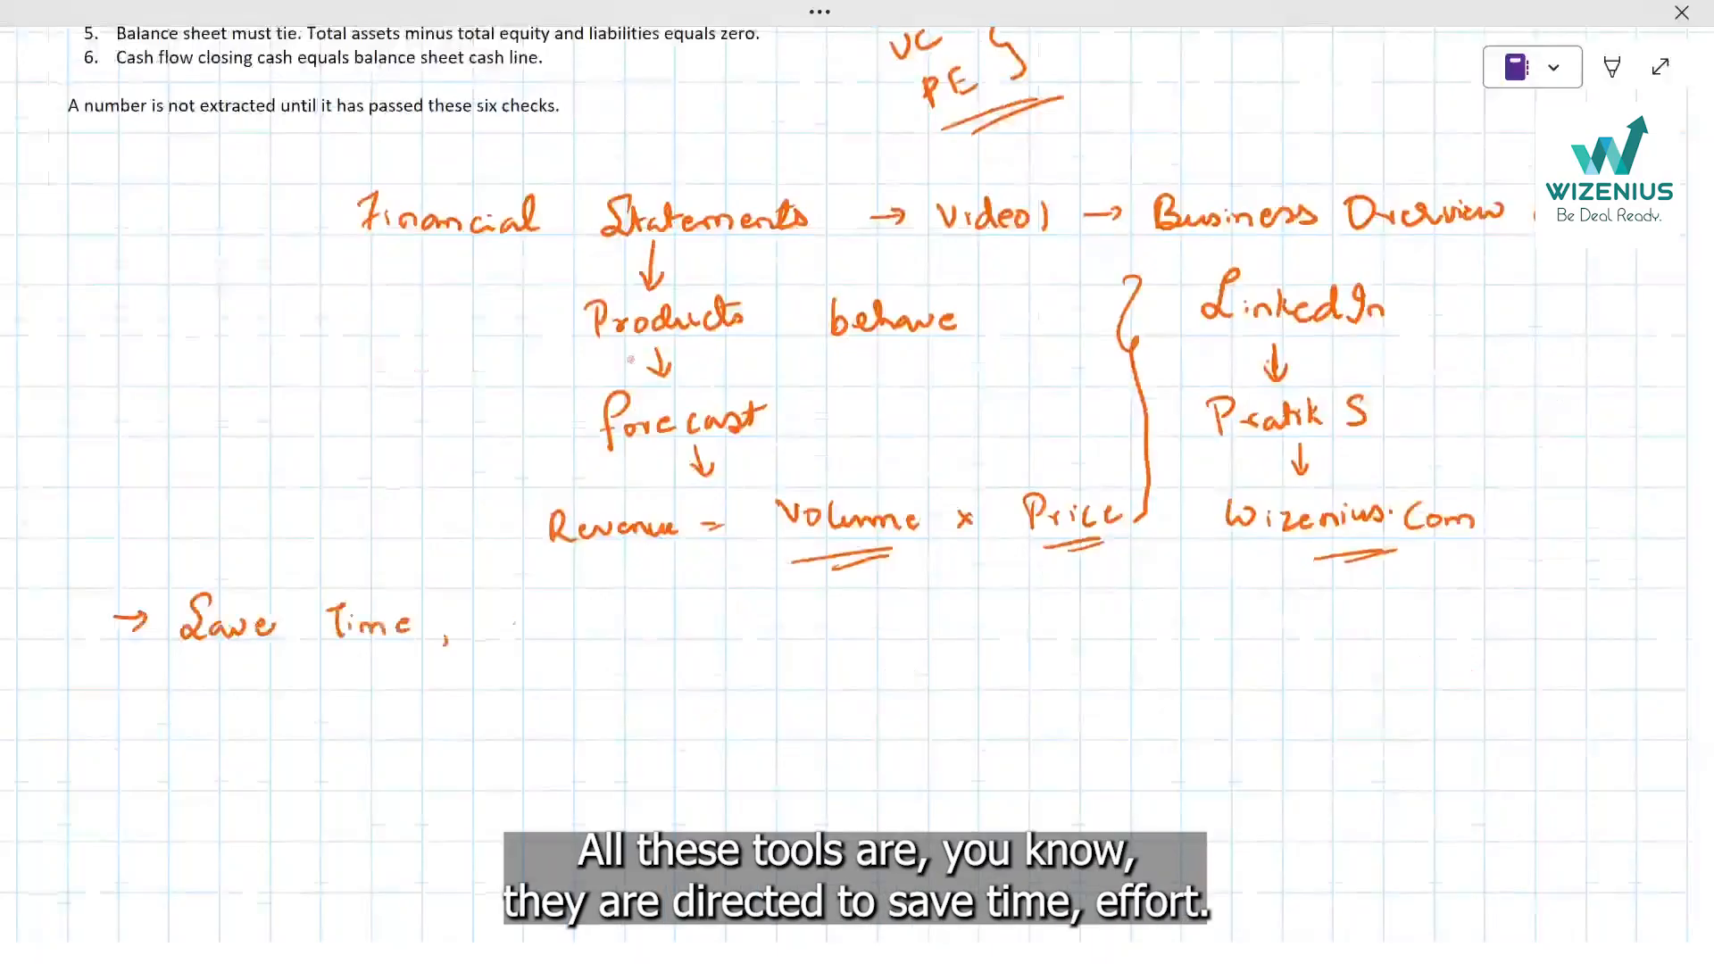
left_click_drag(517, 627, 527, 636)
mouse_move(548, 594)
left_mouse_down()
mouse_move(538, 641)
mouse_move(586, 623)
left_mouse_up()
mouse_move(595, 637)
left_mouse_down()
mouse_move(611, 619)
mouse_move(616, 635)
left_mouse_up()
left_click_drag(613, 612, 632, 607)
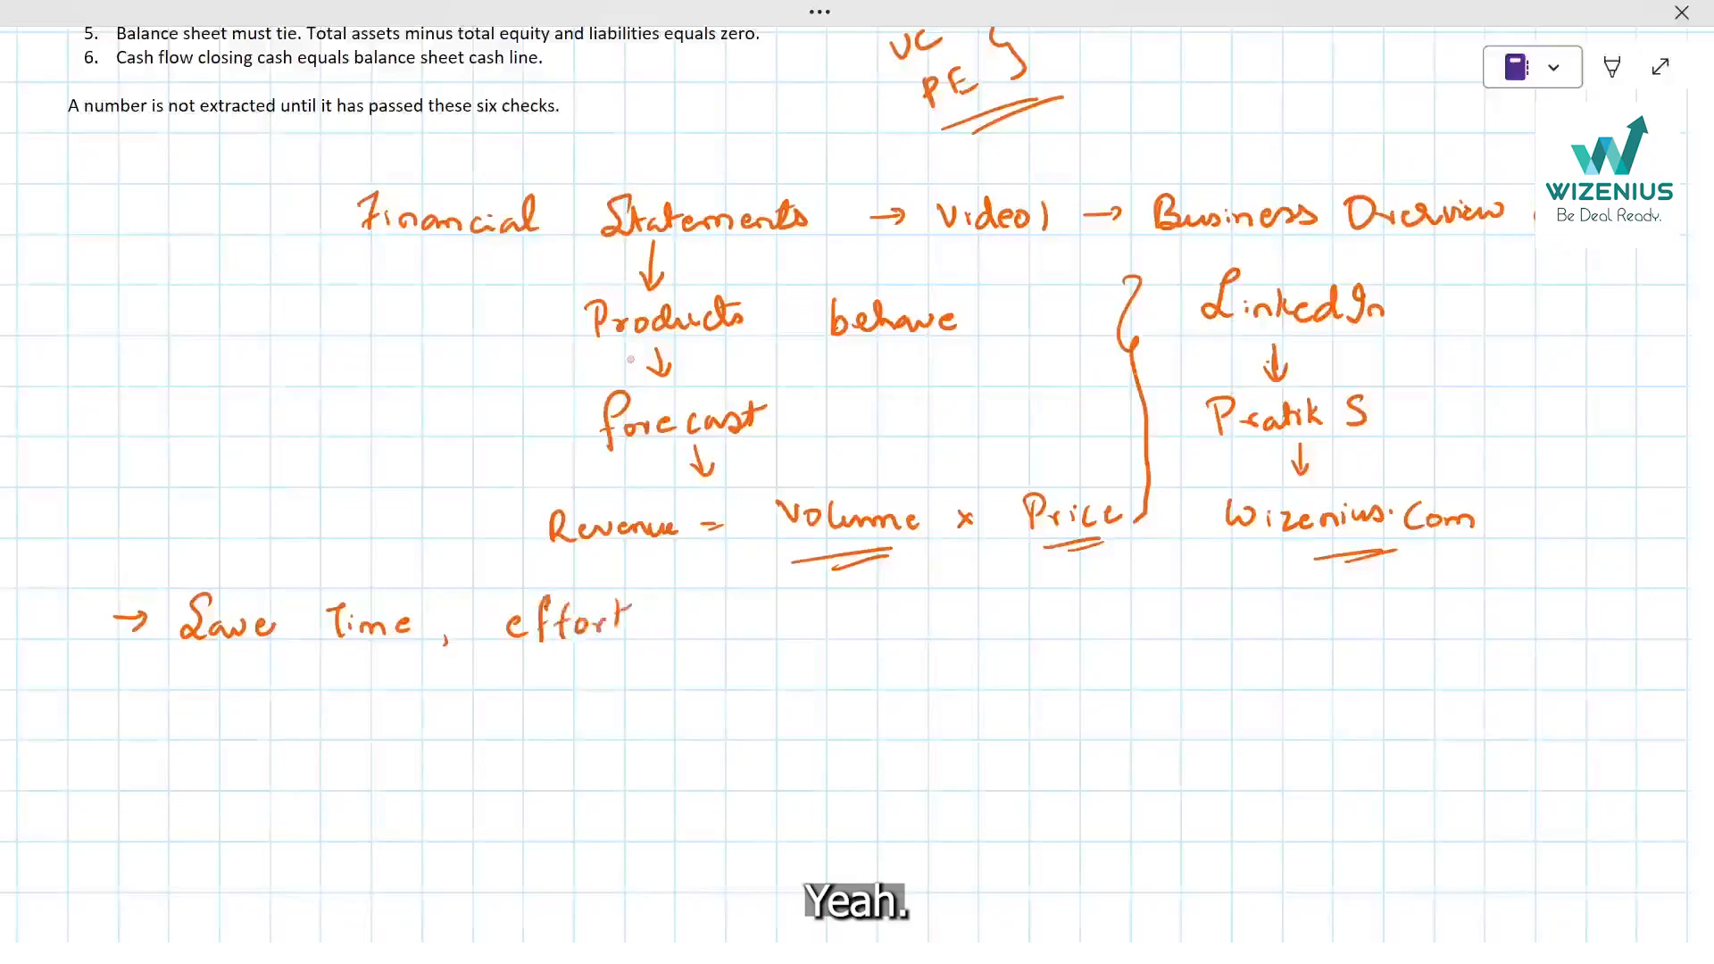
Handwrite a second arrow point "→ If you are student" below "Save time, effort".
left_click_drag(102, 681, 147, 681)
left_click_drag(132, 672, 134, 690)
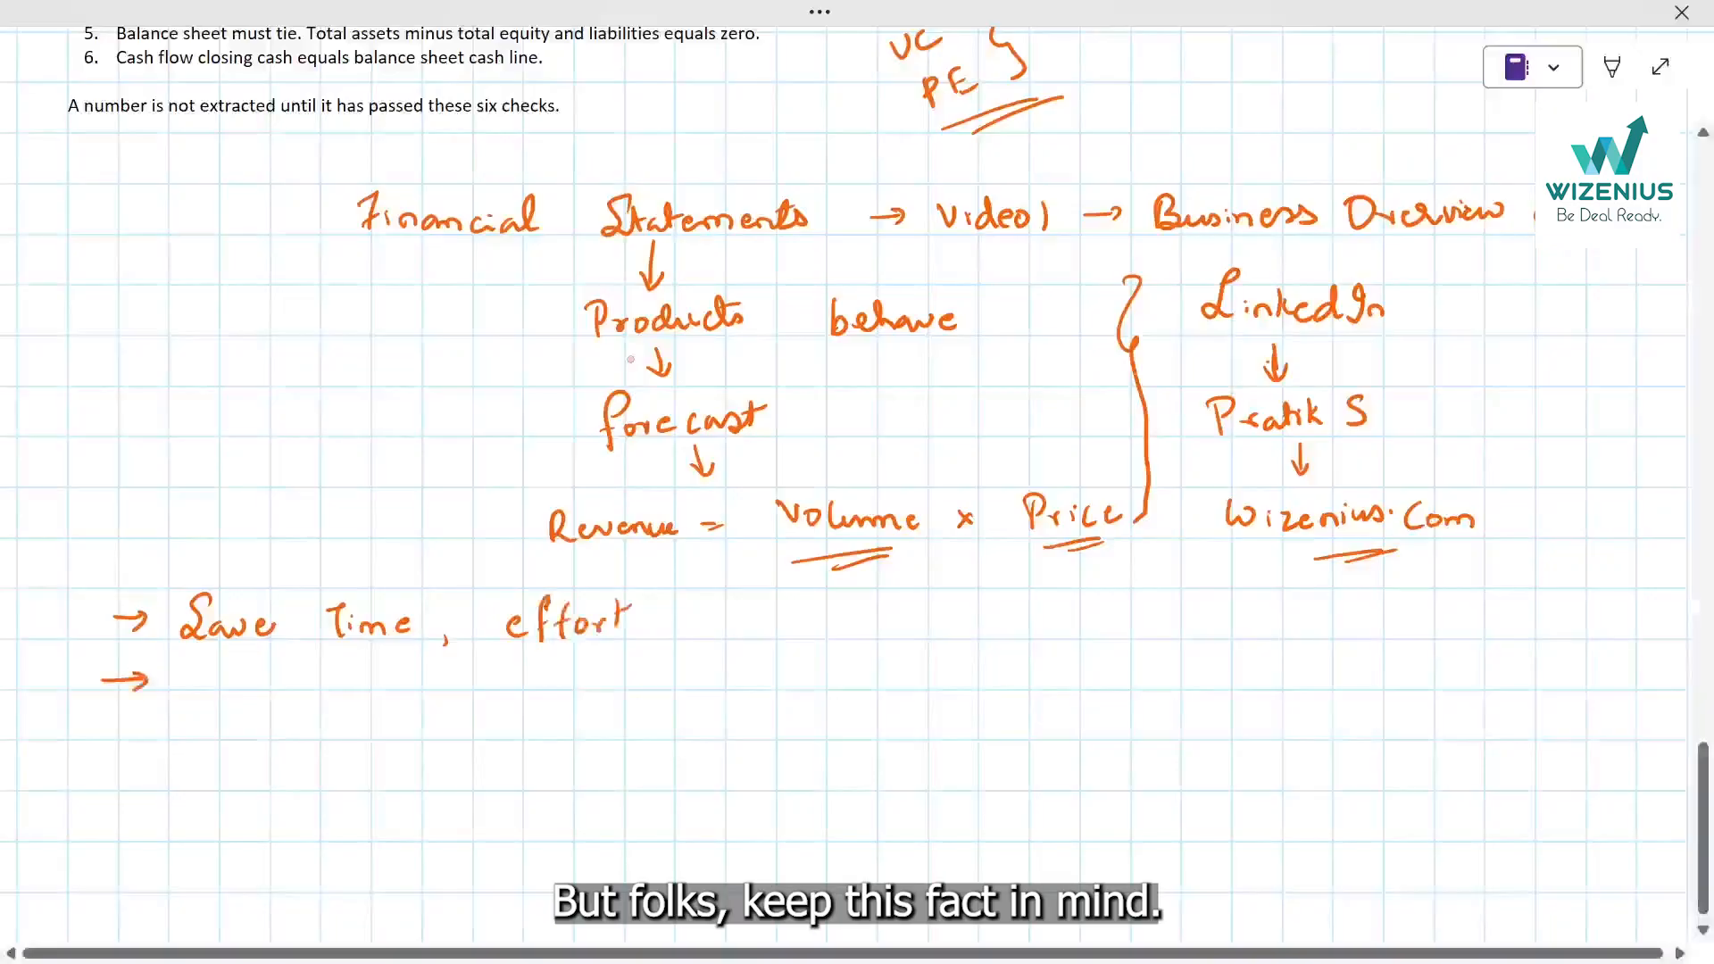
mouse_move(194, 670)
left_mouse_down()
mouse_move(214, 675)
mouse_move(205, 701)
left_mouse_up()
mouse_move(234, 664)
left_mouse_down()
mouse_move(225, 703)
mouse_move(239, 686)
mouse_move(304, 705)
left_mouse_up()
left_click_drag(307, 685, 325, 693)
mouse_move(330, 687)
left_mouse_down()
mouse_move(624, 682)
mouse_move(657, 660)
left_mouse_up()
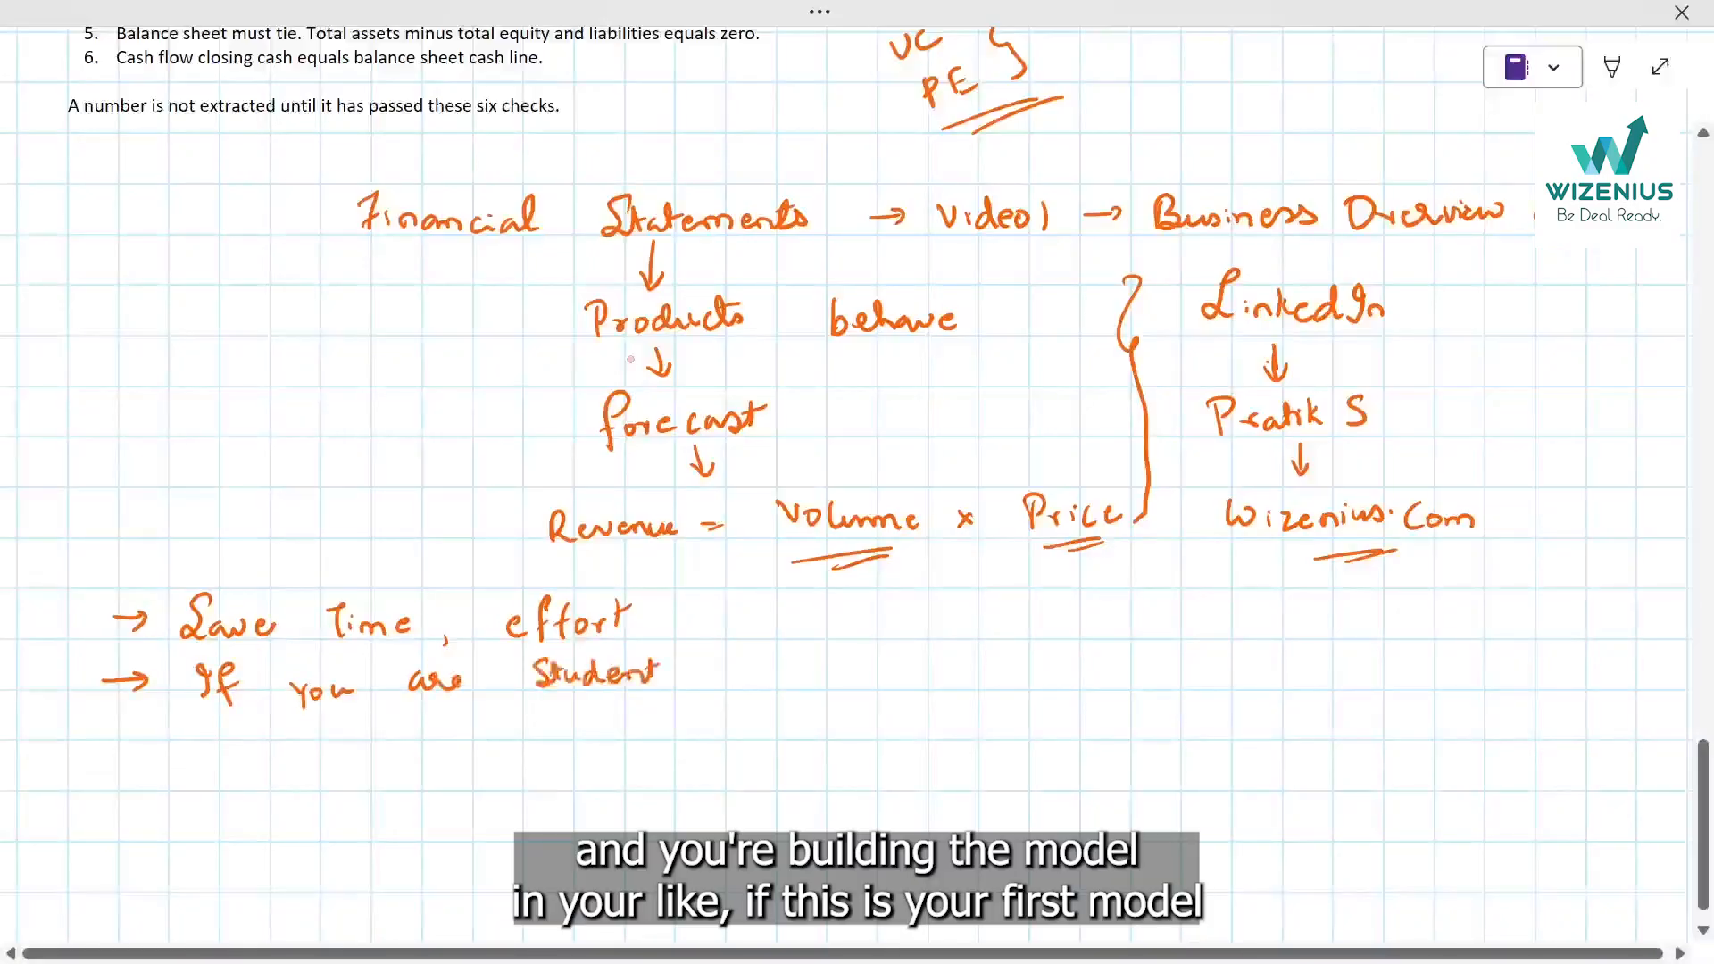
Handwrite the sub-point "↳ Initial stages of learning to build model" beneath the student line.
mouse_move(390, 711)
left_mouse_down()
mouse_move(447, 742)
mouse_move(490, 736)
left_mouse_up()
mouse_move(501, 709)
left_mouse_down()
mouse_move(504, 736)
mouse_move(514, 719)
left_mouse_up()
mouse_move(531, 723)
left_mouse_down()
mouse_move(527, 738)
mouse_move(548, 710)
left_mouse_up()
mouse_move(547, 709)
left_mouse_down()
mouse_move(544, 736)
mouse_move(618, 741)
left_mouse_up()
left_click_drag(613, 721, 659, 734)
left_click_drag(657, 730, 652, 757)
left_click_drag(664, 725, 686, 731)
mouse_move(694, 719)
left_mouse_down()
mouse_move(688, 734)
mouse_move(766, 737)
left_mouse_up()
left_click_drag(793, 700, 779, 765)
left_click_drag(839, 697, 837, 741)
mouse_move(845, 726)
left_mouse_down()
mouse_move(967, 715)
mouse_move(955, 757)
left_mouse_up()
left_click_drag(1025, 715, 1023, 746)
left_click_drag(1016, 728, 1046, 741)
mouse_move(1103, 703)
left_mouse_down()
mouse_move(1100, 741)
mouse_move(1127, 730)
left_mouse_up()
left_click_drag(1132, 725, 1165, 739)
mouse_move(1176, 700)
left_mouse_down()
mouse_move(1175, 739)
mouse_move(1207, 702)
mouse_move(1282, 739)
mouse_move(1326, 713)
mouse_move(1353, 730)
left_mouse_up()
left_click(1344, 729)
left_click_drag(1355, 734, 1372, 732)
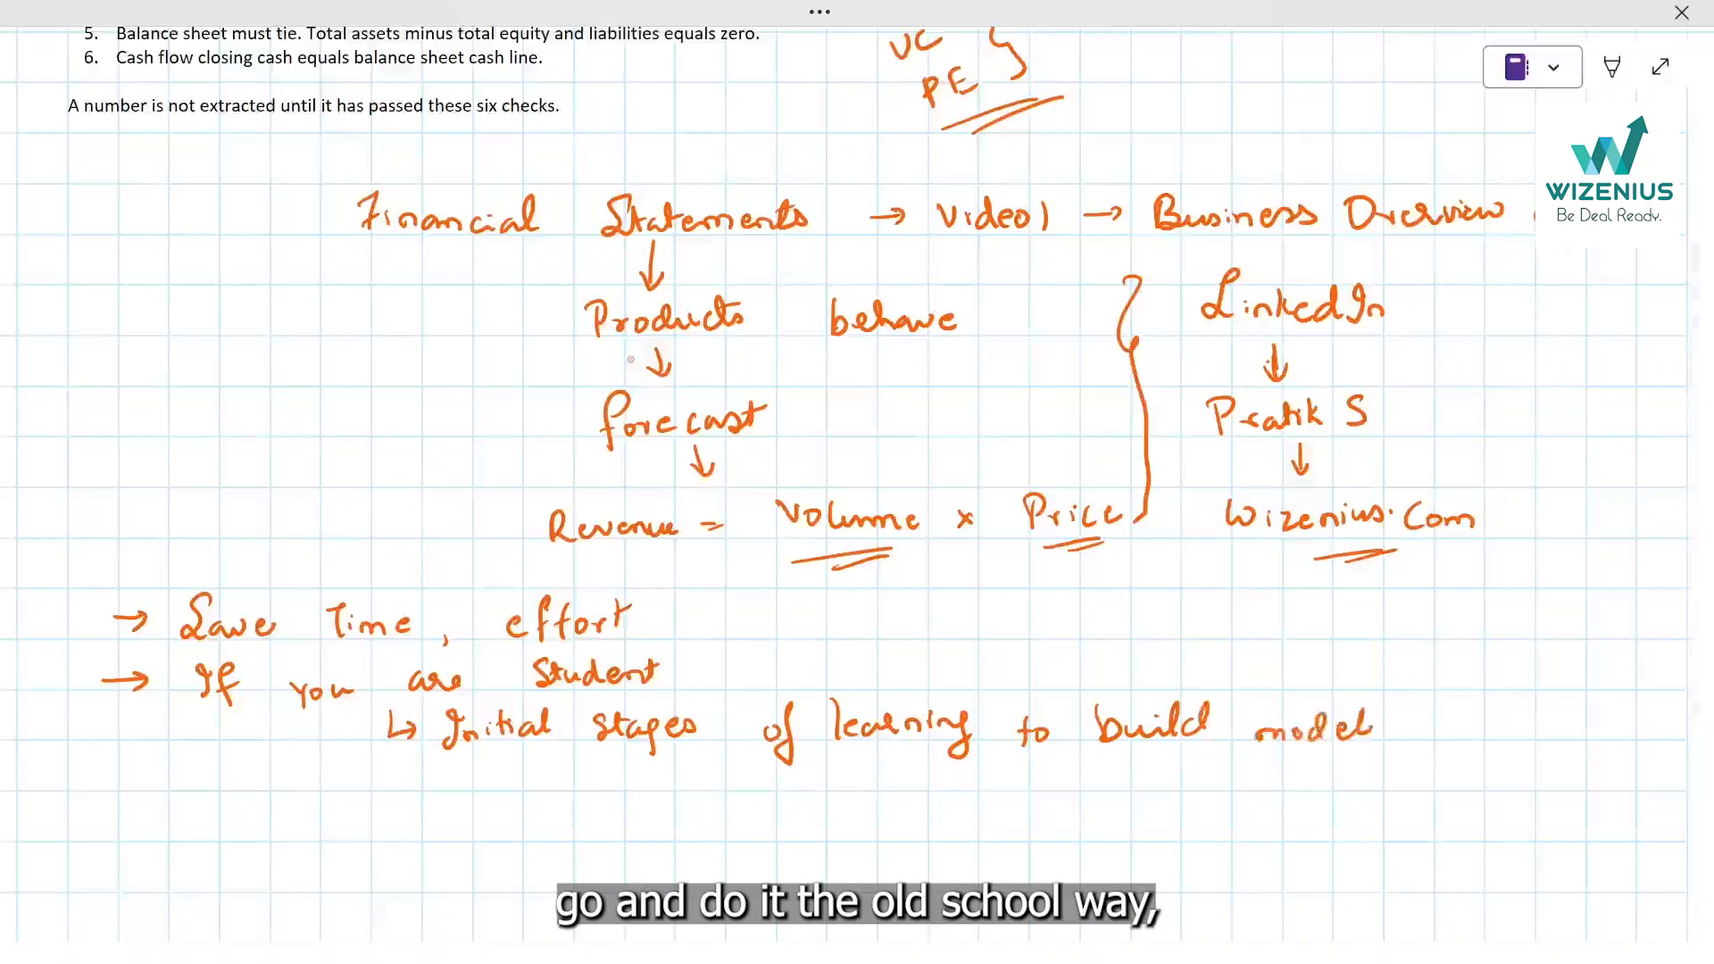
Handwrite "→ Copy paste numbers manually" as another sub-point and underline "numbers" and "manually".
left_click_drag(377, 776, 411, 778)
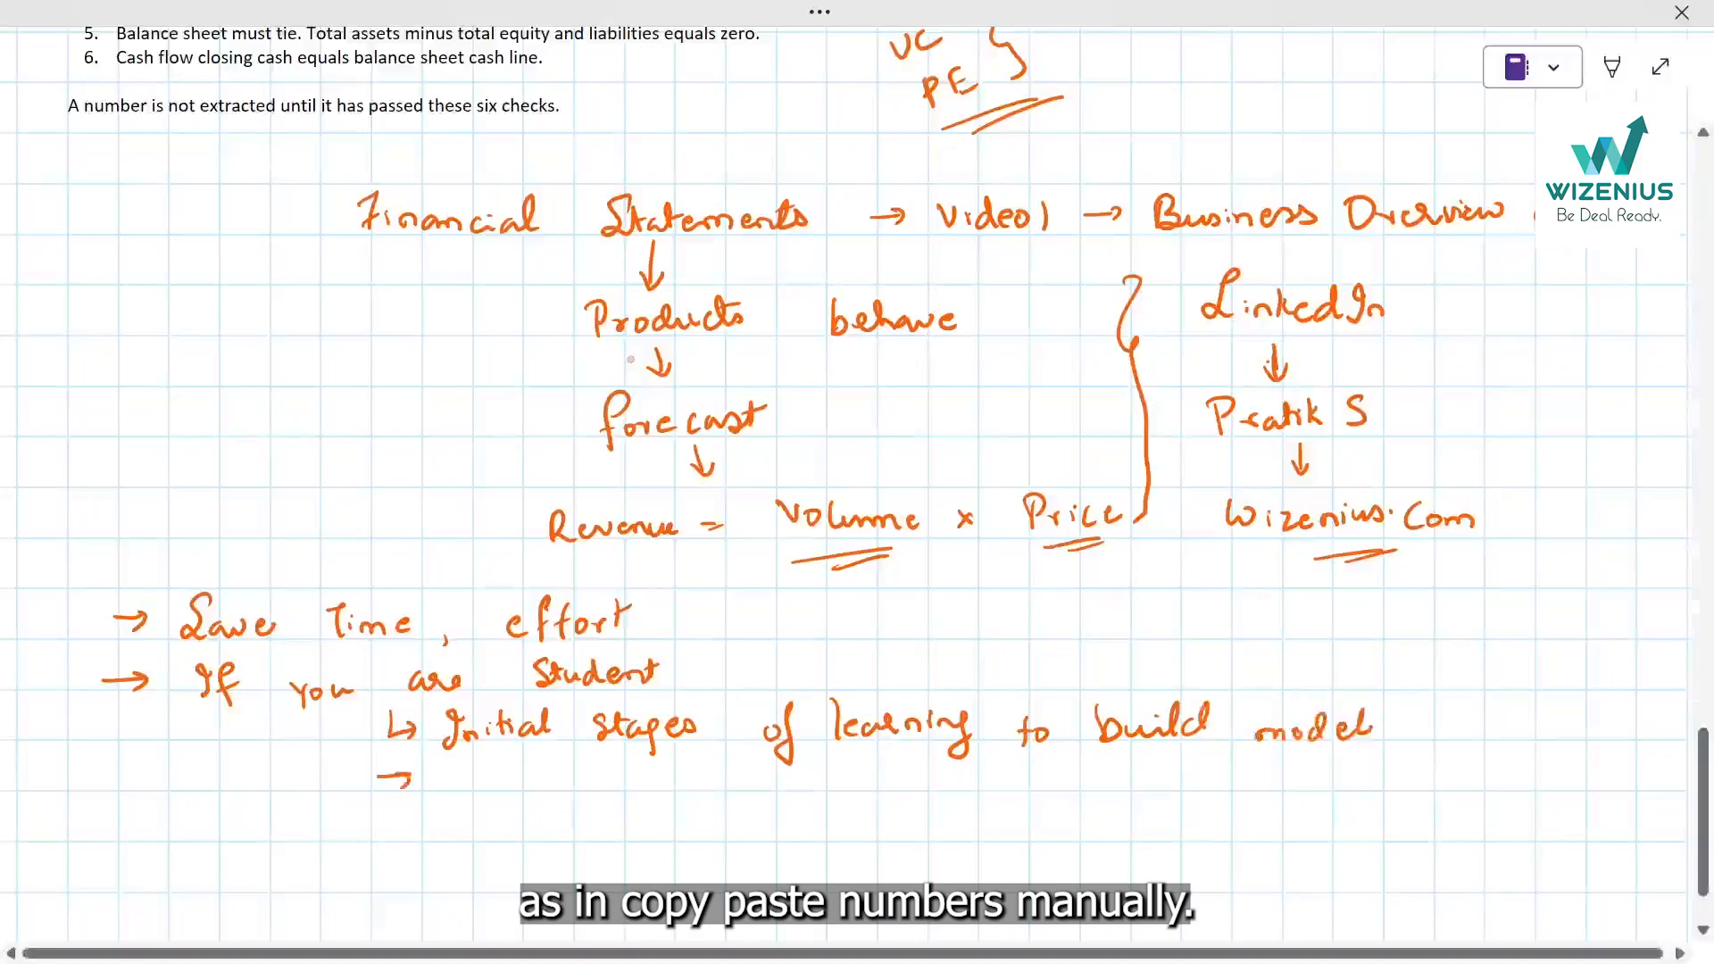
mouse_move(489, 760)
left_mouse_down()
mouse_move(477, 791)
mouse_move(534, 784)
mouse_move(531, 812)
mouse_move(649, 776)
mouse_move(1101, 773)
mouse_move(1070, 797)
left_mouse_up()
left_click(592, 786)
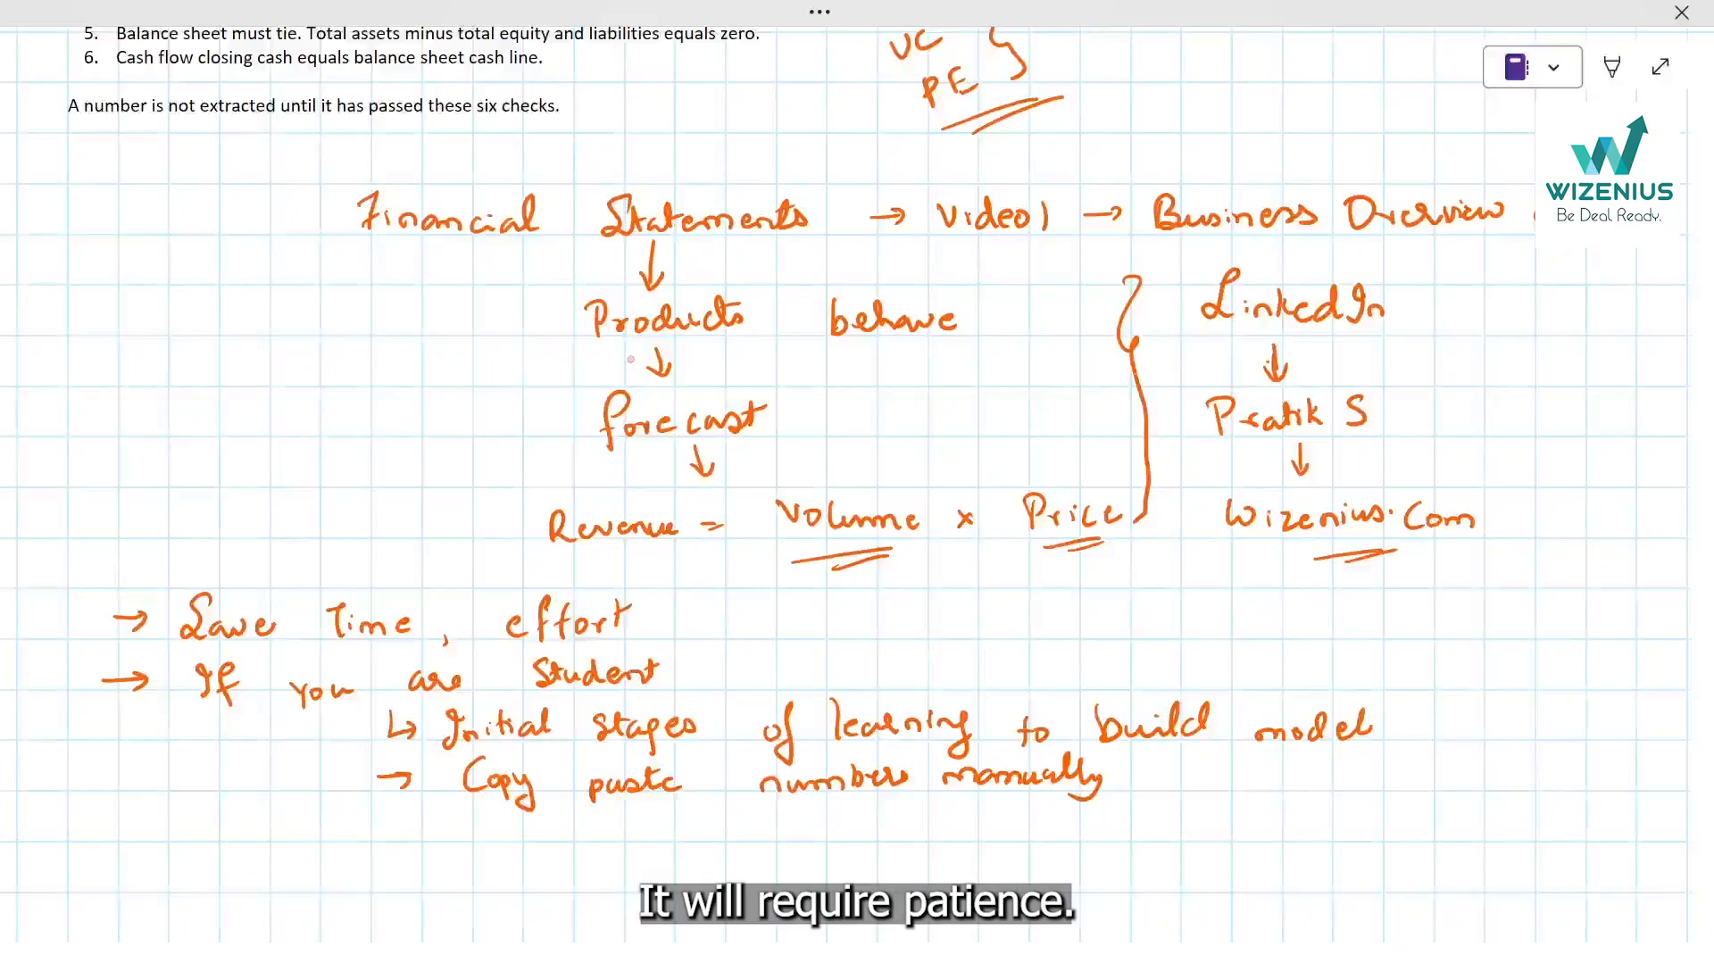
left_click_drag(818, 809, 866, 806)
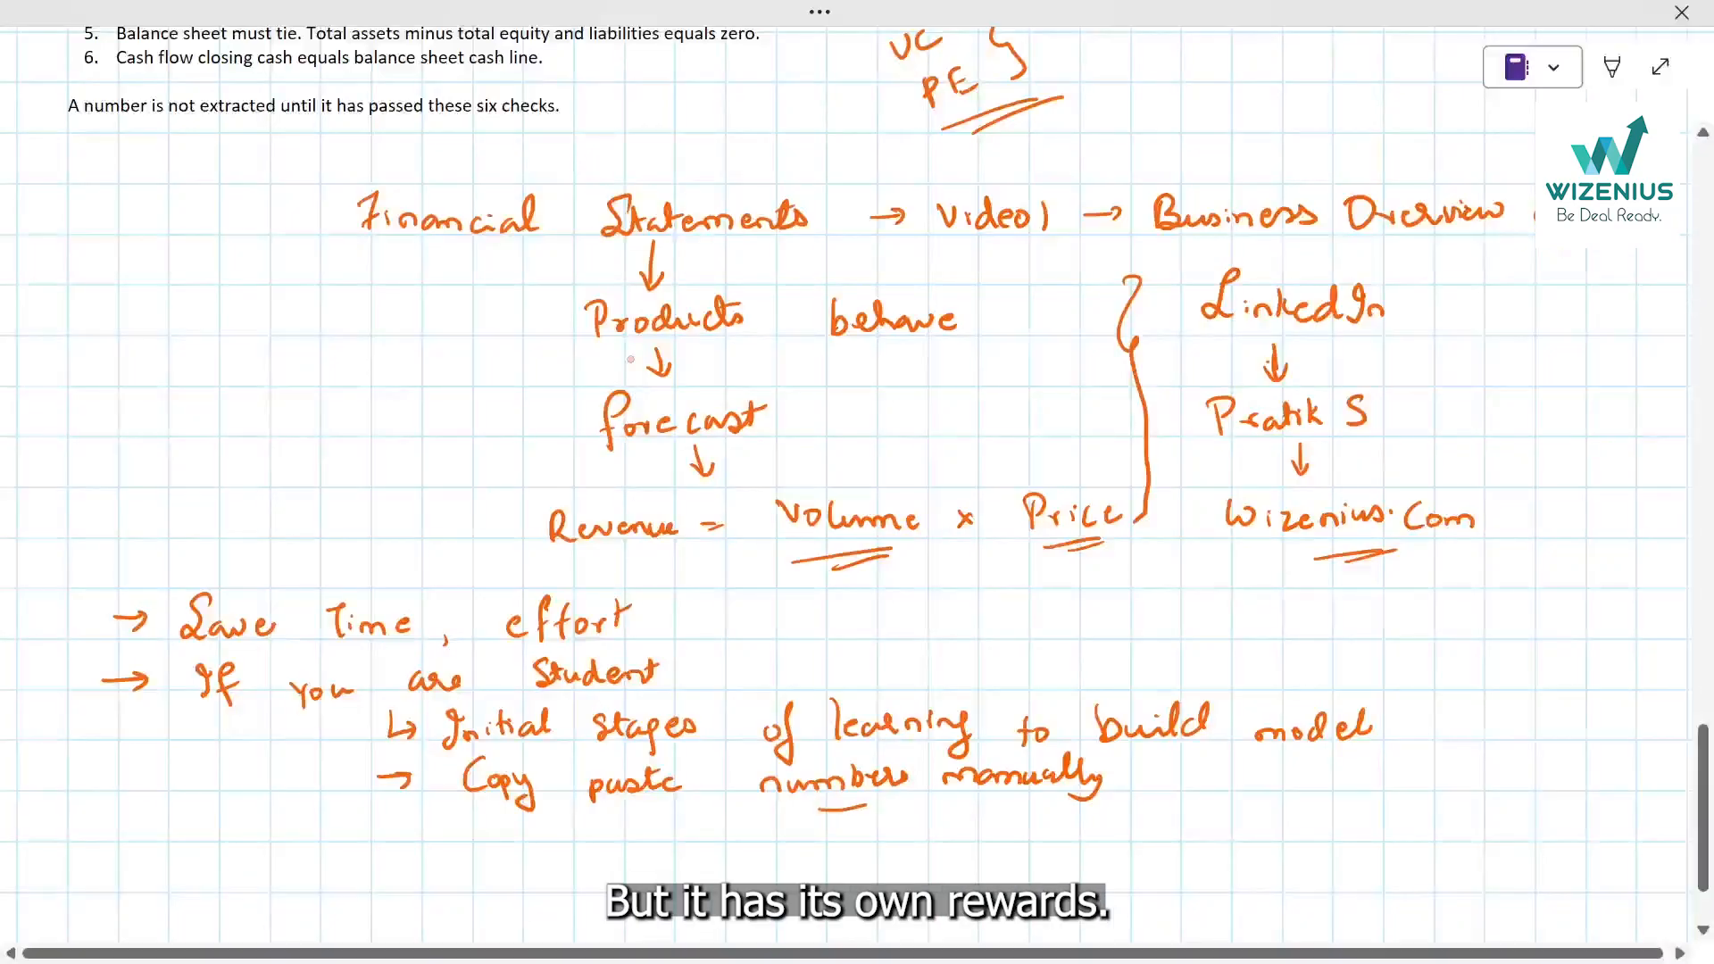
left_click_drag(980, 811, 1038, 805)
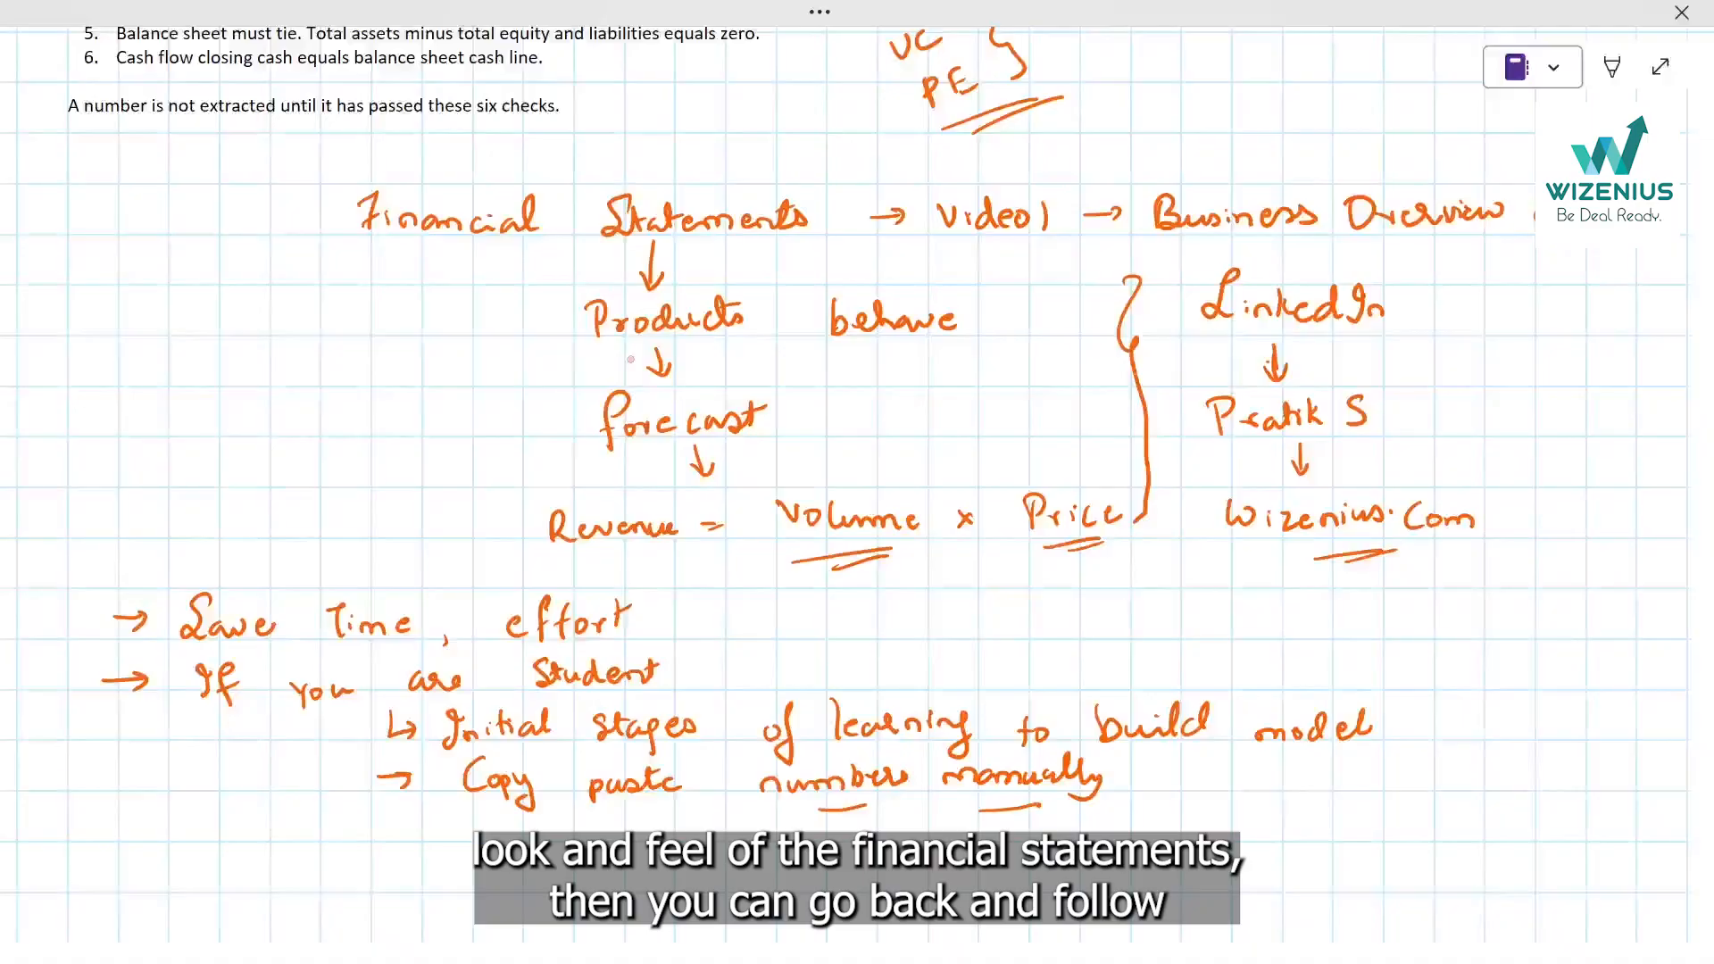
Review the notes on the three extraction methods, going back to the page title and Method 1's steps.
scroll(630, 359, "up", 12)
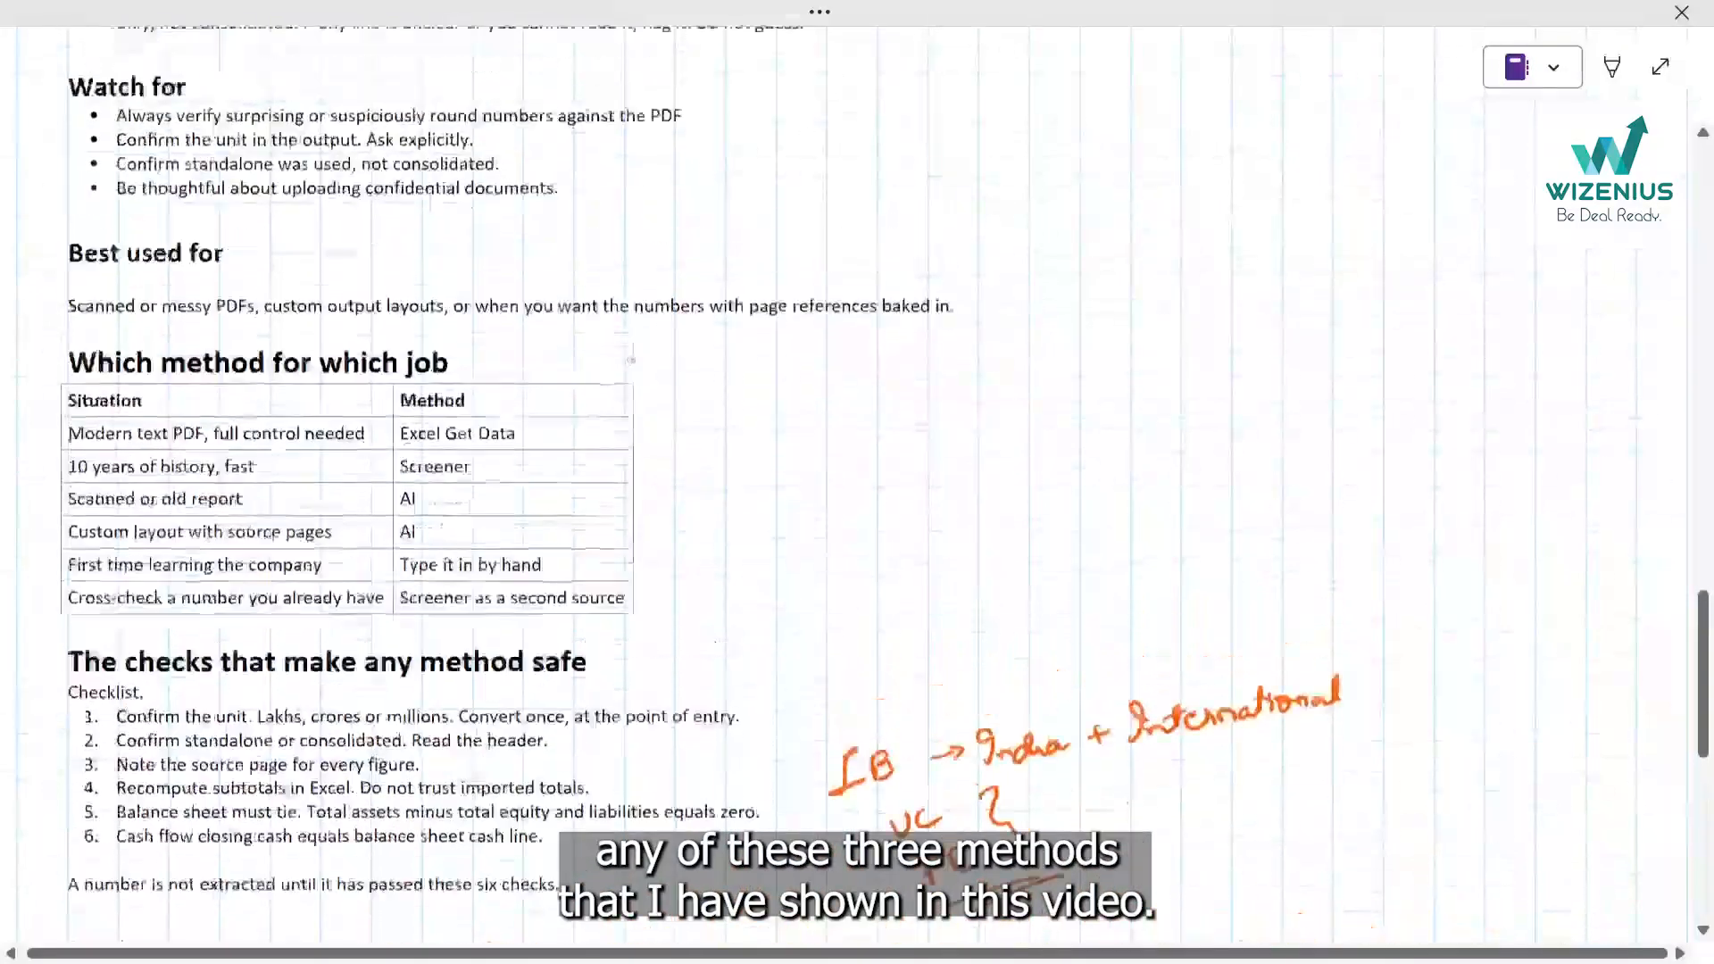
scroll(630, 359, "up", 15)
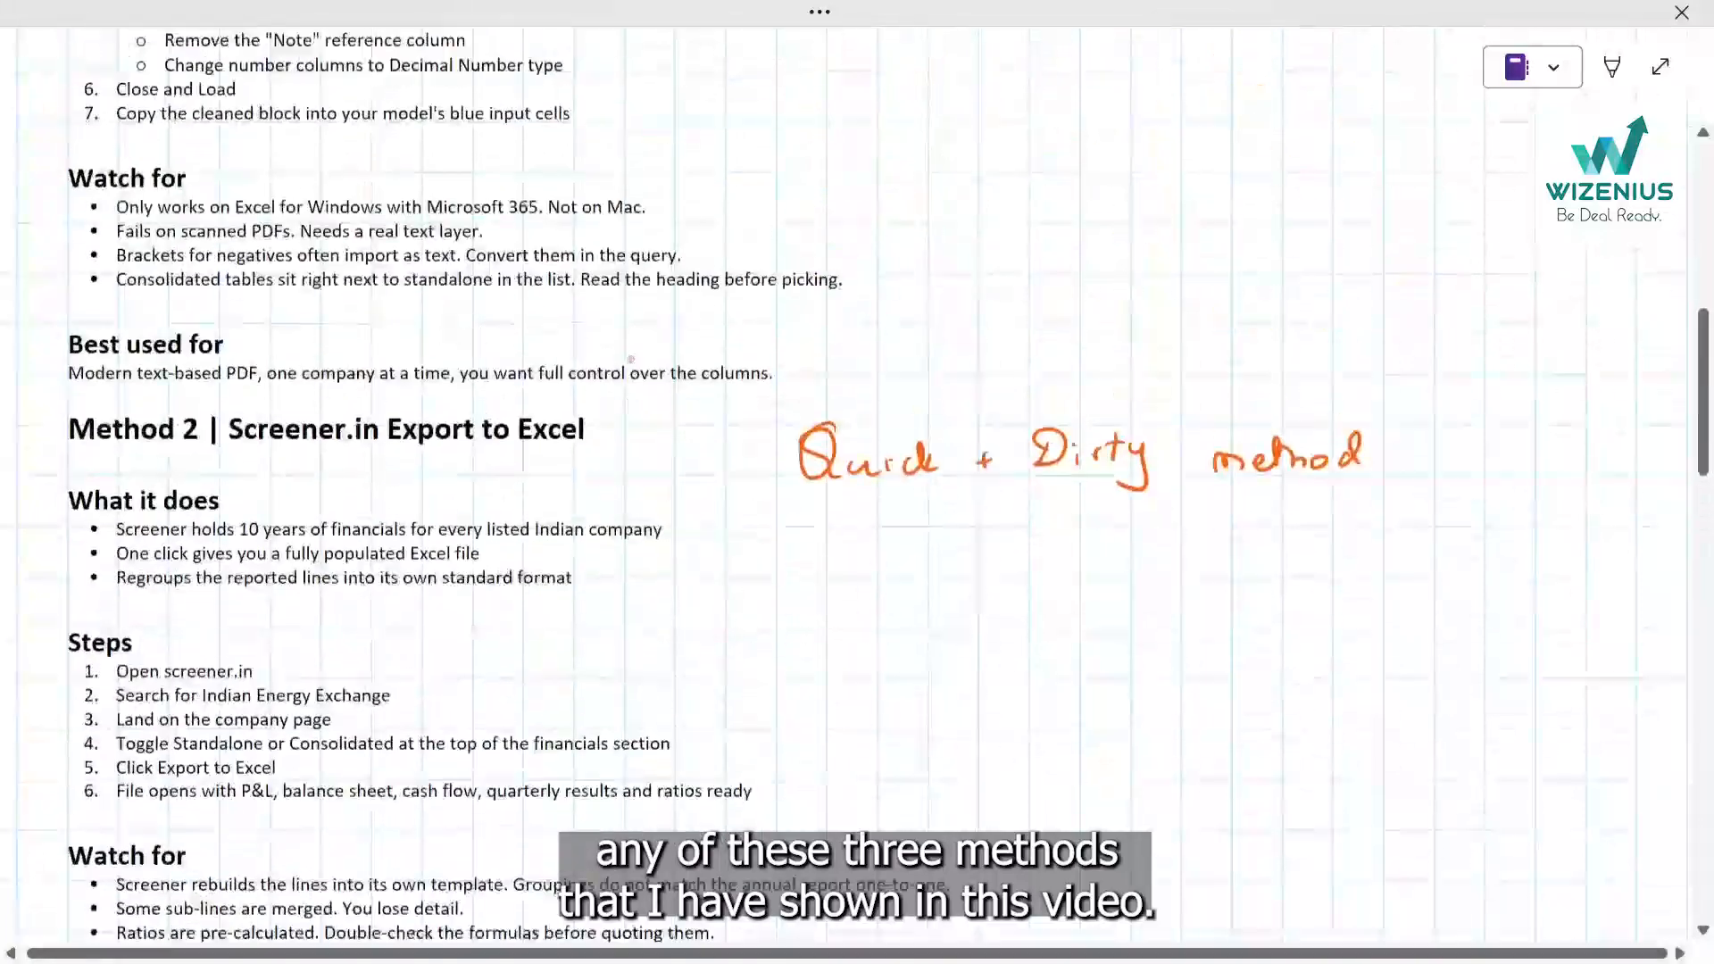
scroll(630, 359, "up", 4)
scroll(852, 483, "up", 3)
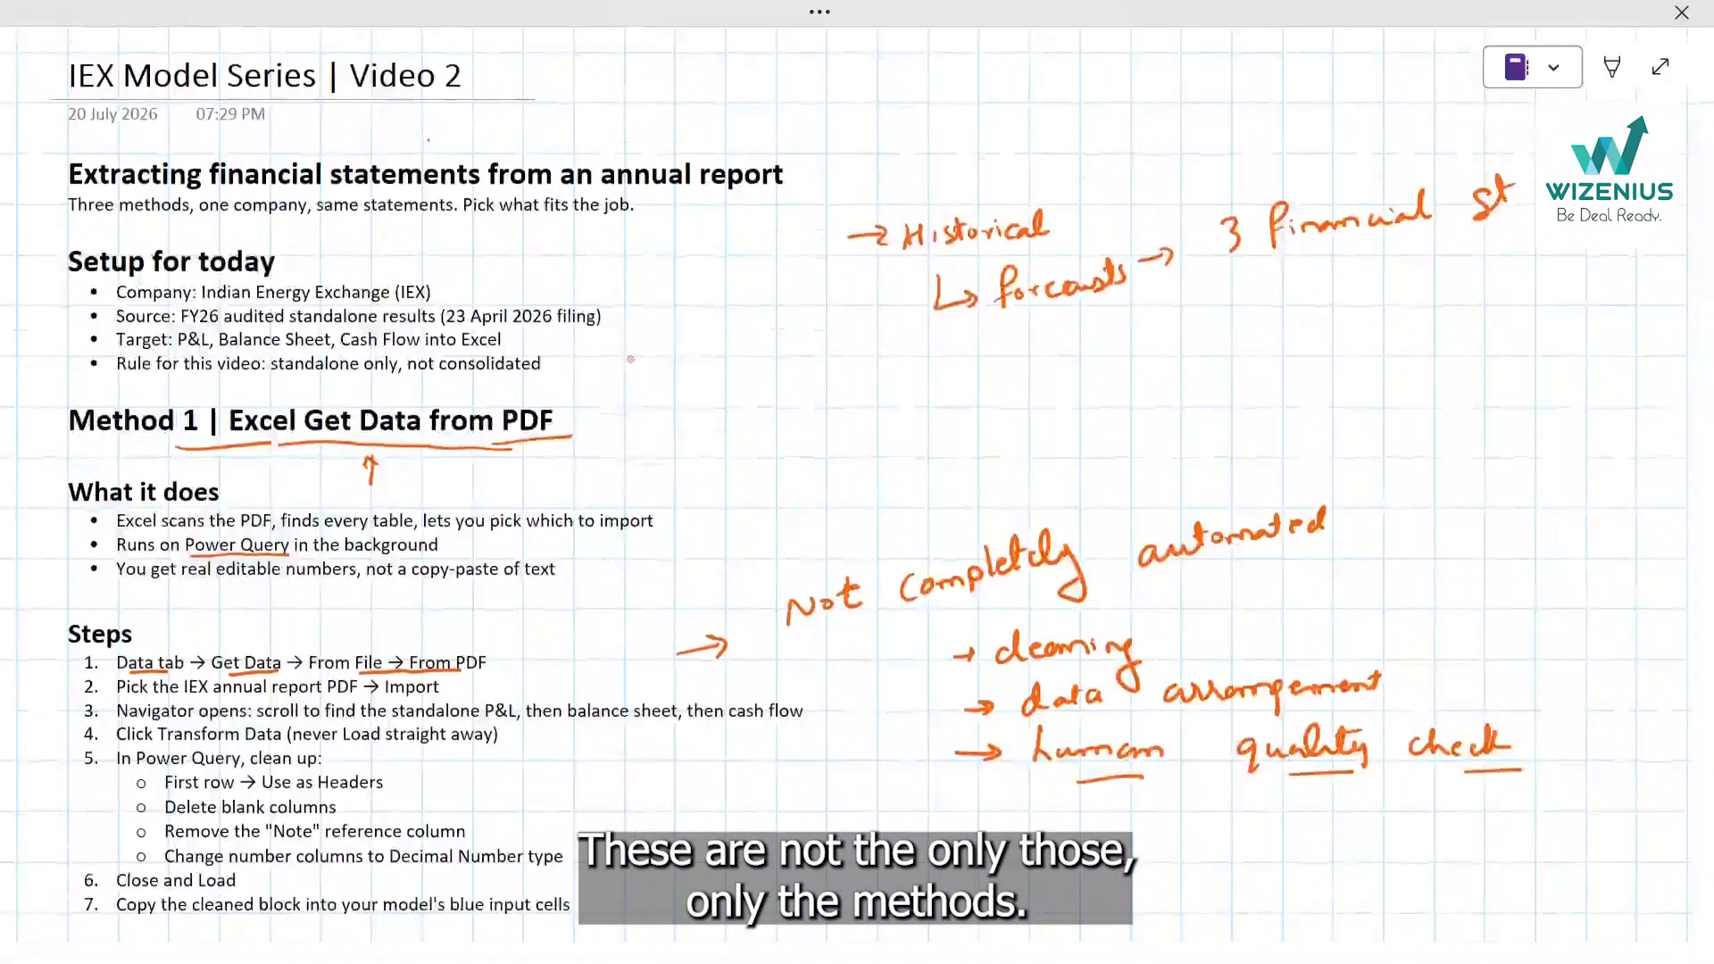
scroll(631, 359, "down", 5)
scroll(630, 359, "down", 2)
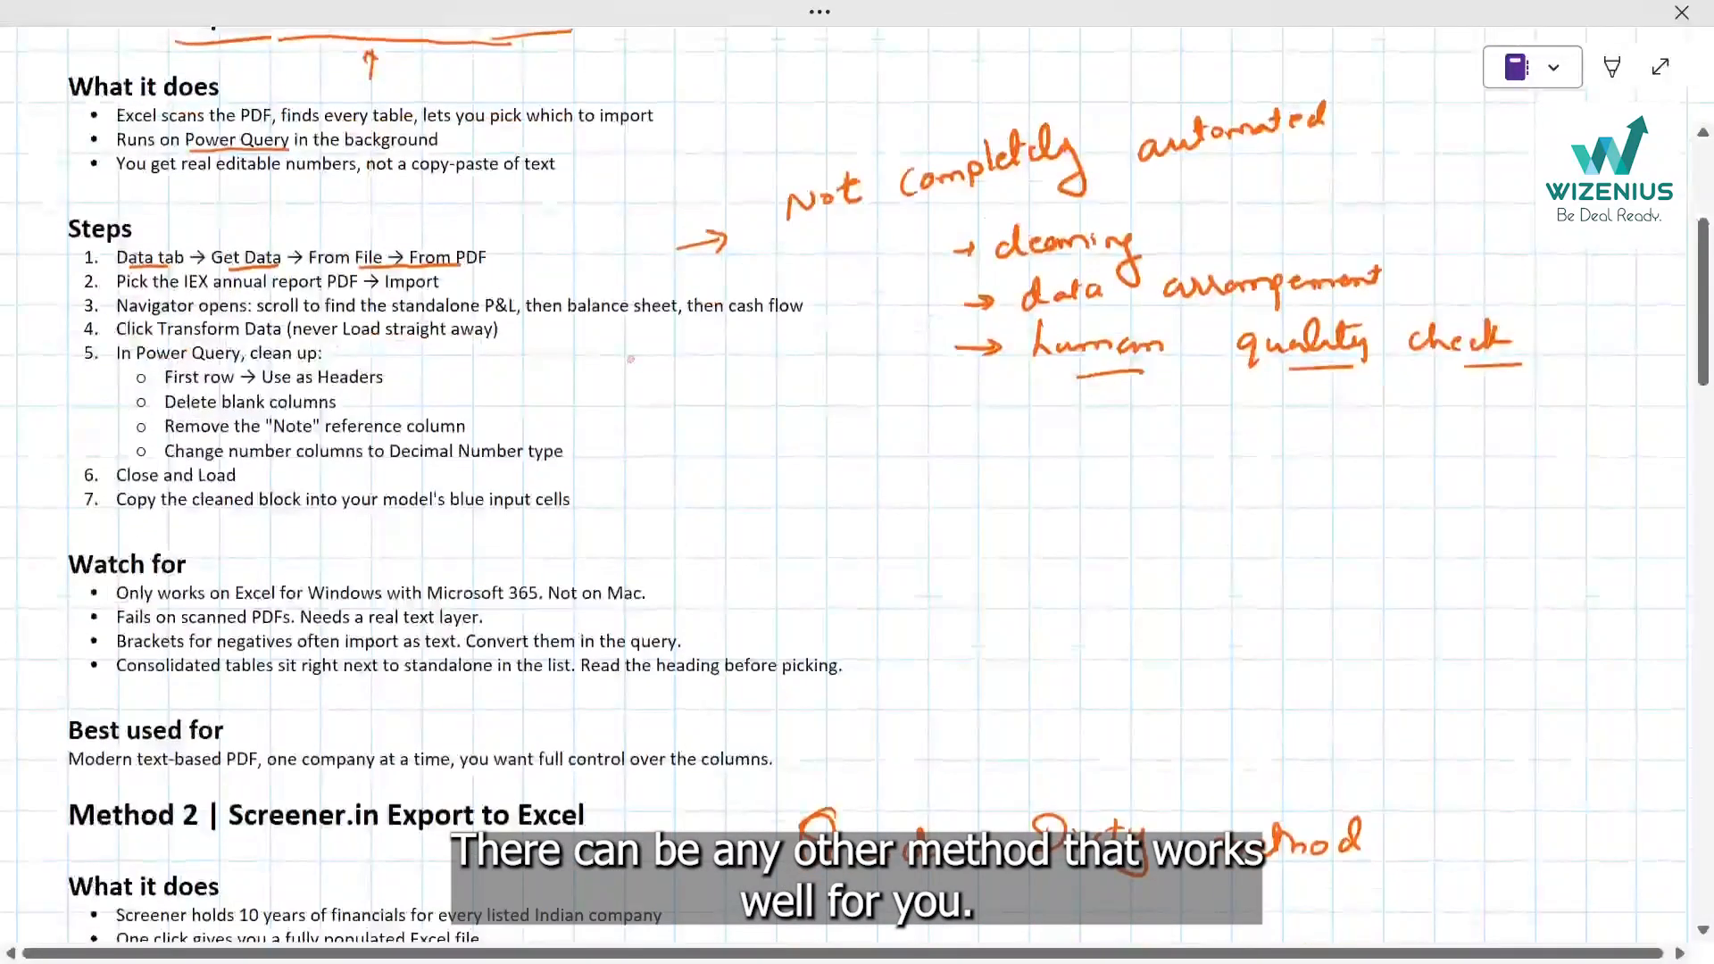